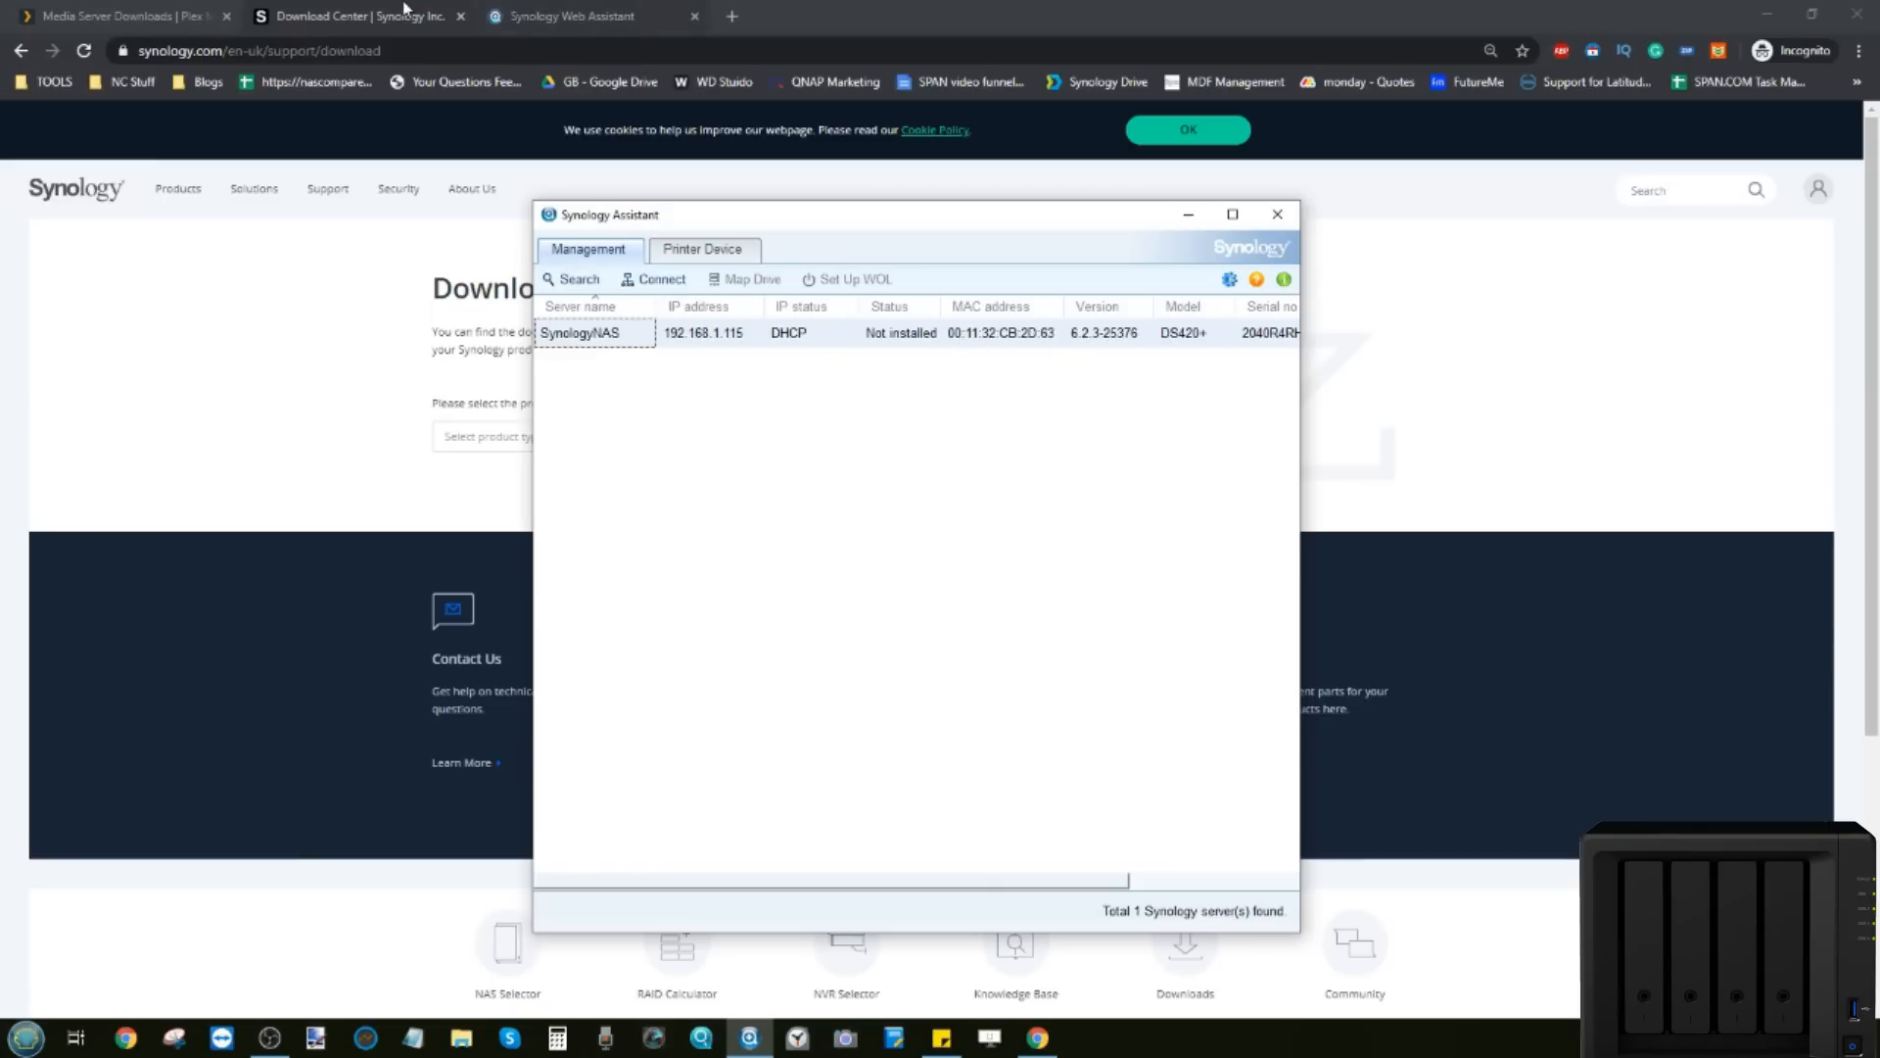
# Step: Bring the Synology Download Center page to the front
pyautogui.click(402, 15)
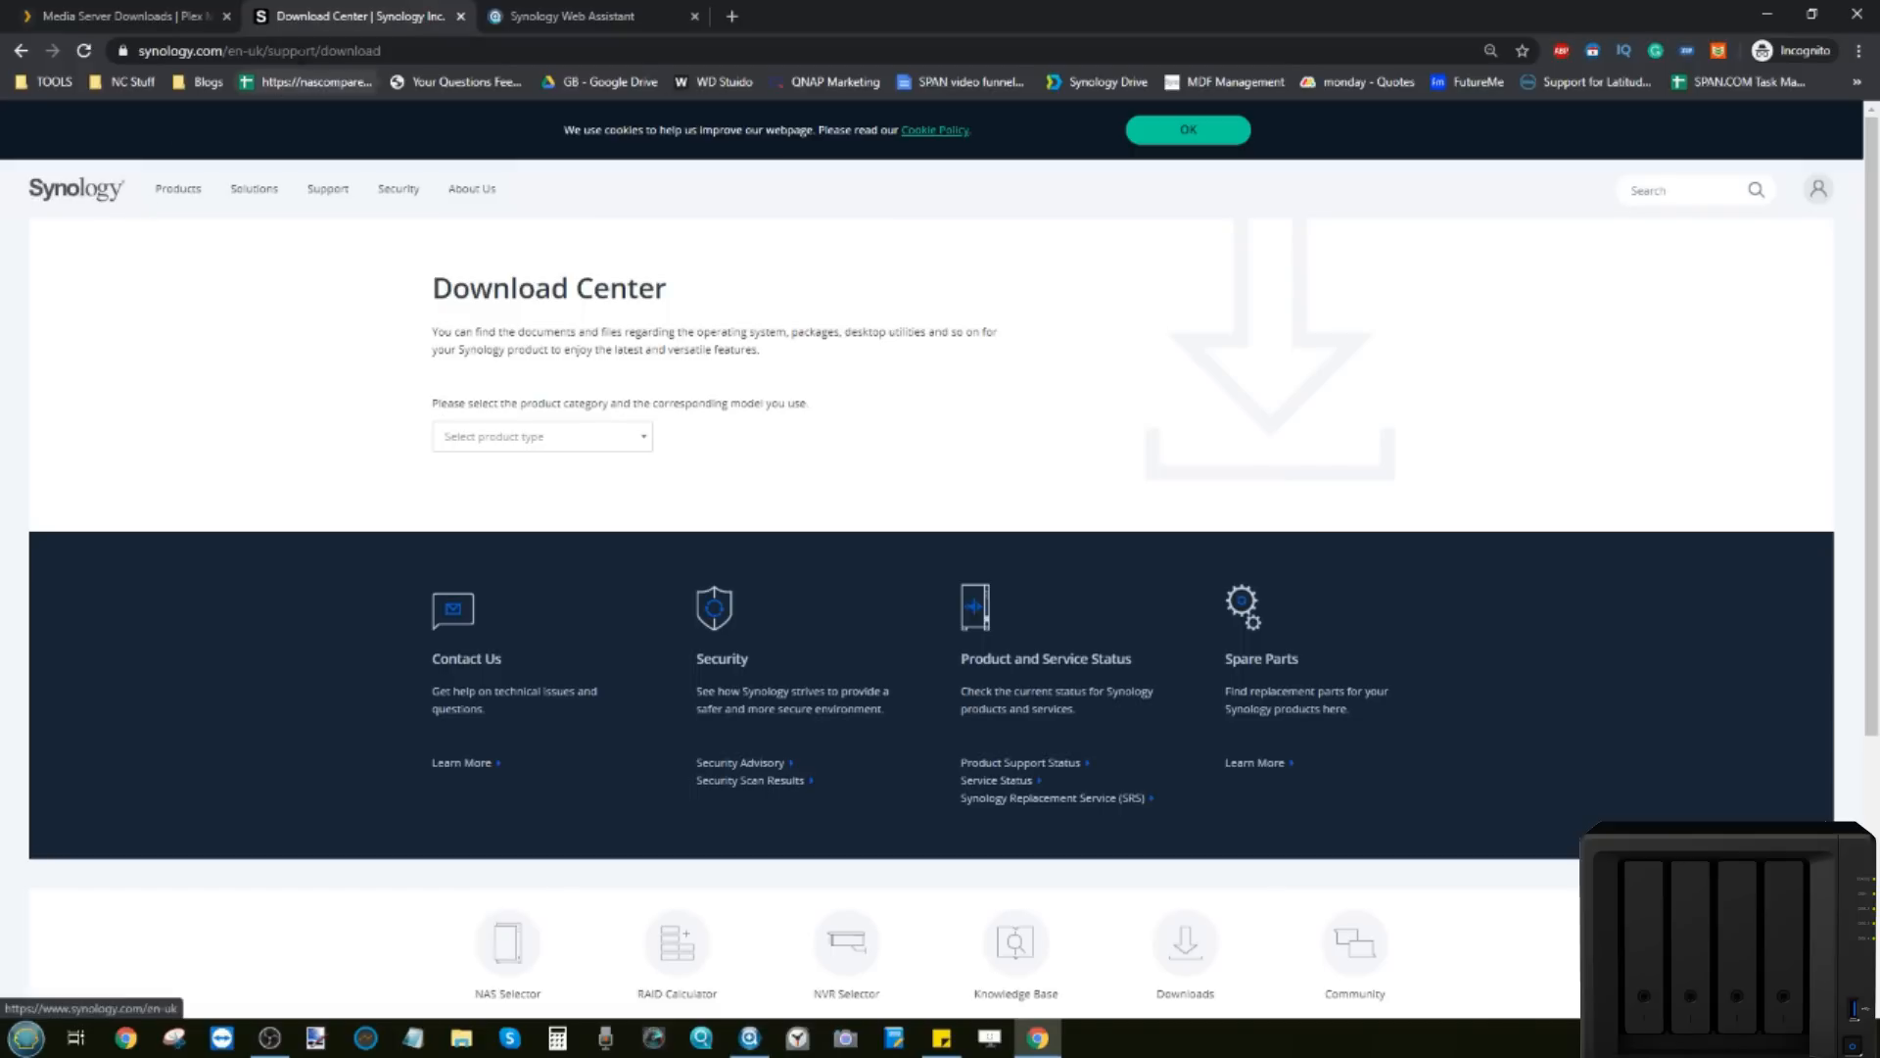
# Step: Select NAS as the product type and DS416slim as the model in the Download Center
pyautogui.click(563, 438)
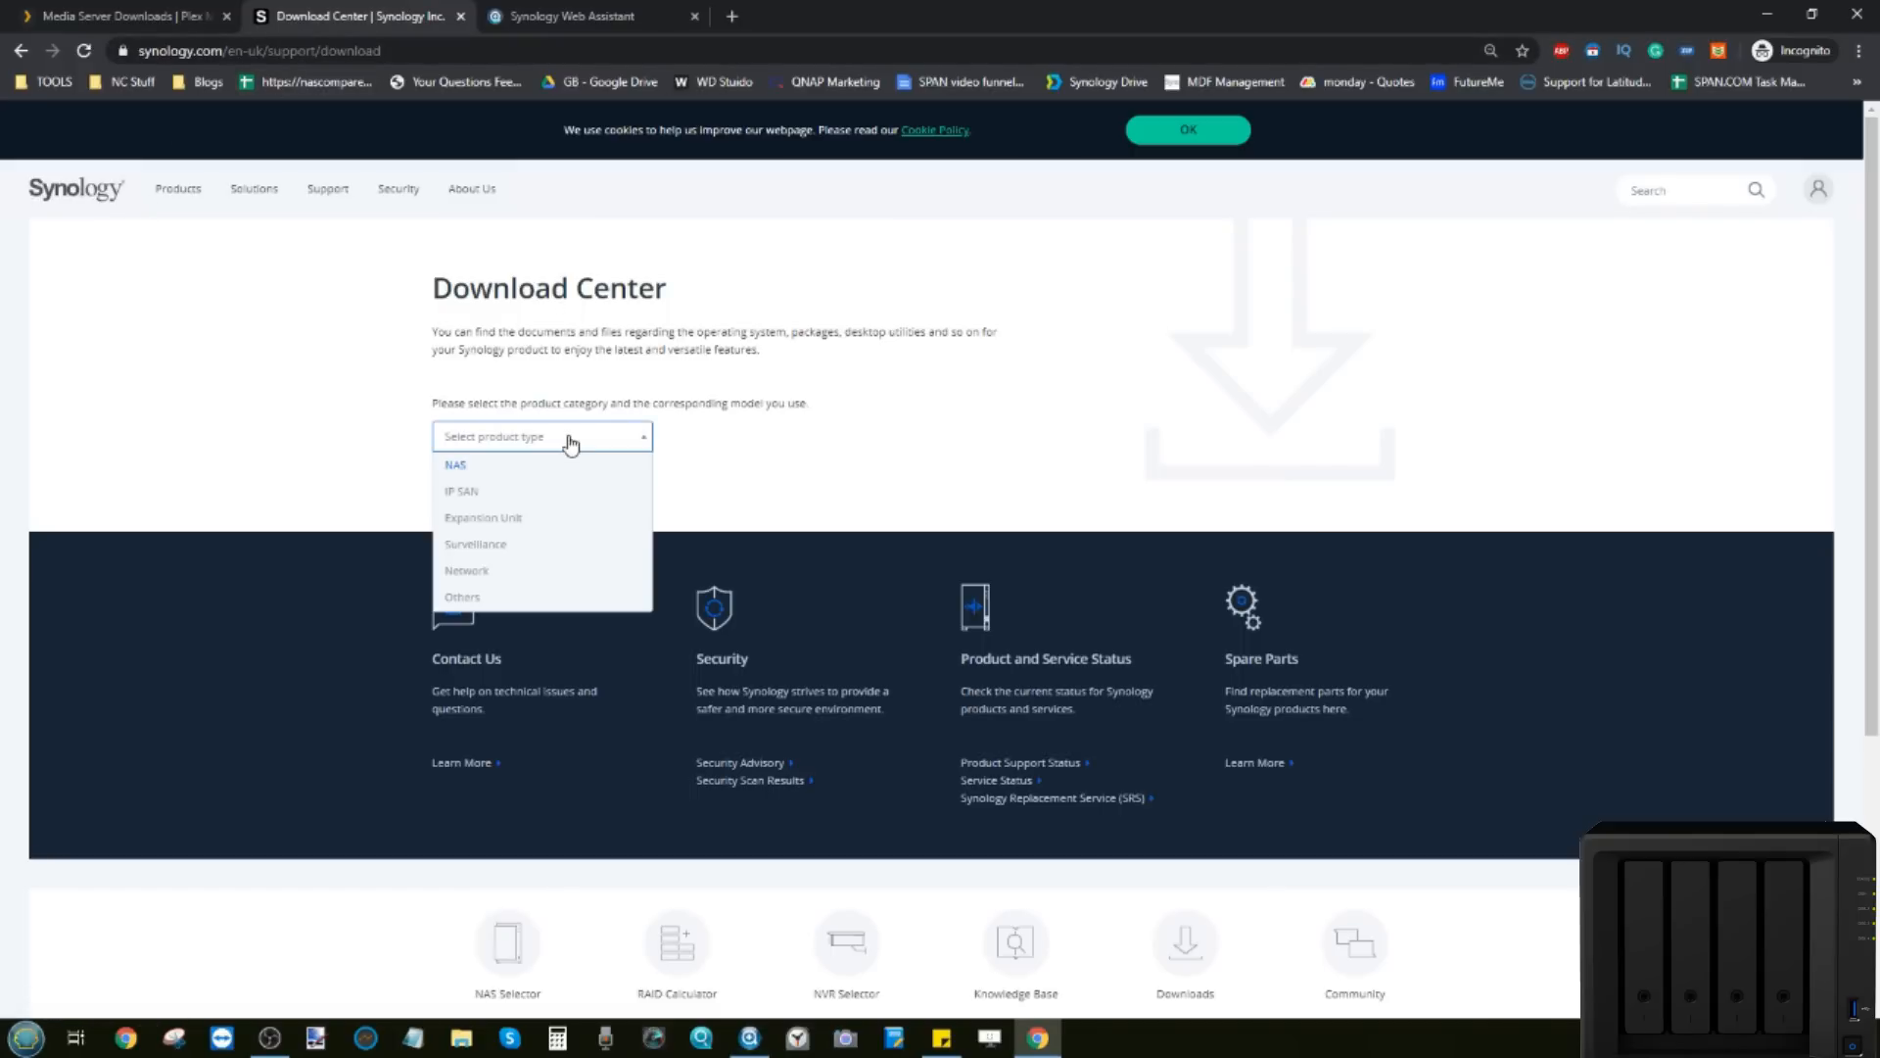
pyautogui.click(511, 470)
pyautogui.click(768, 437)
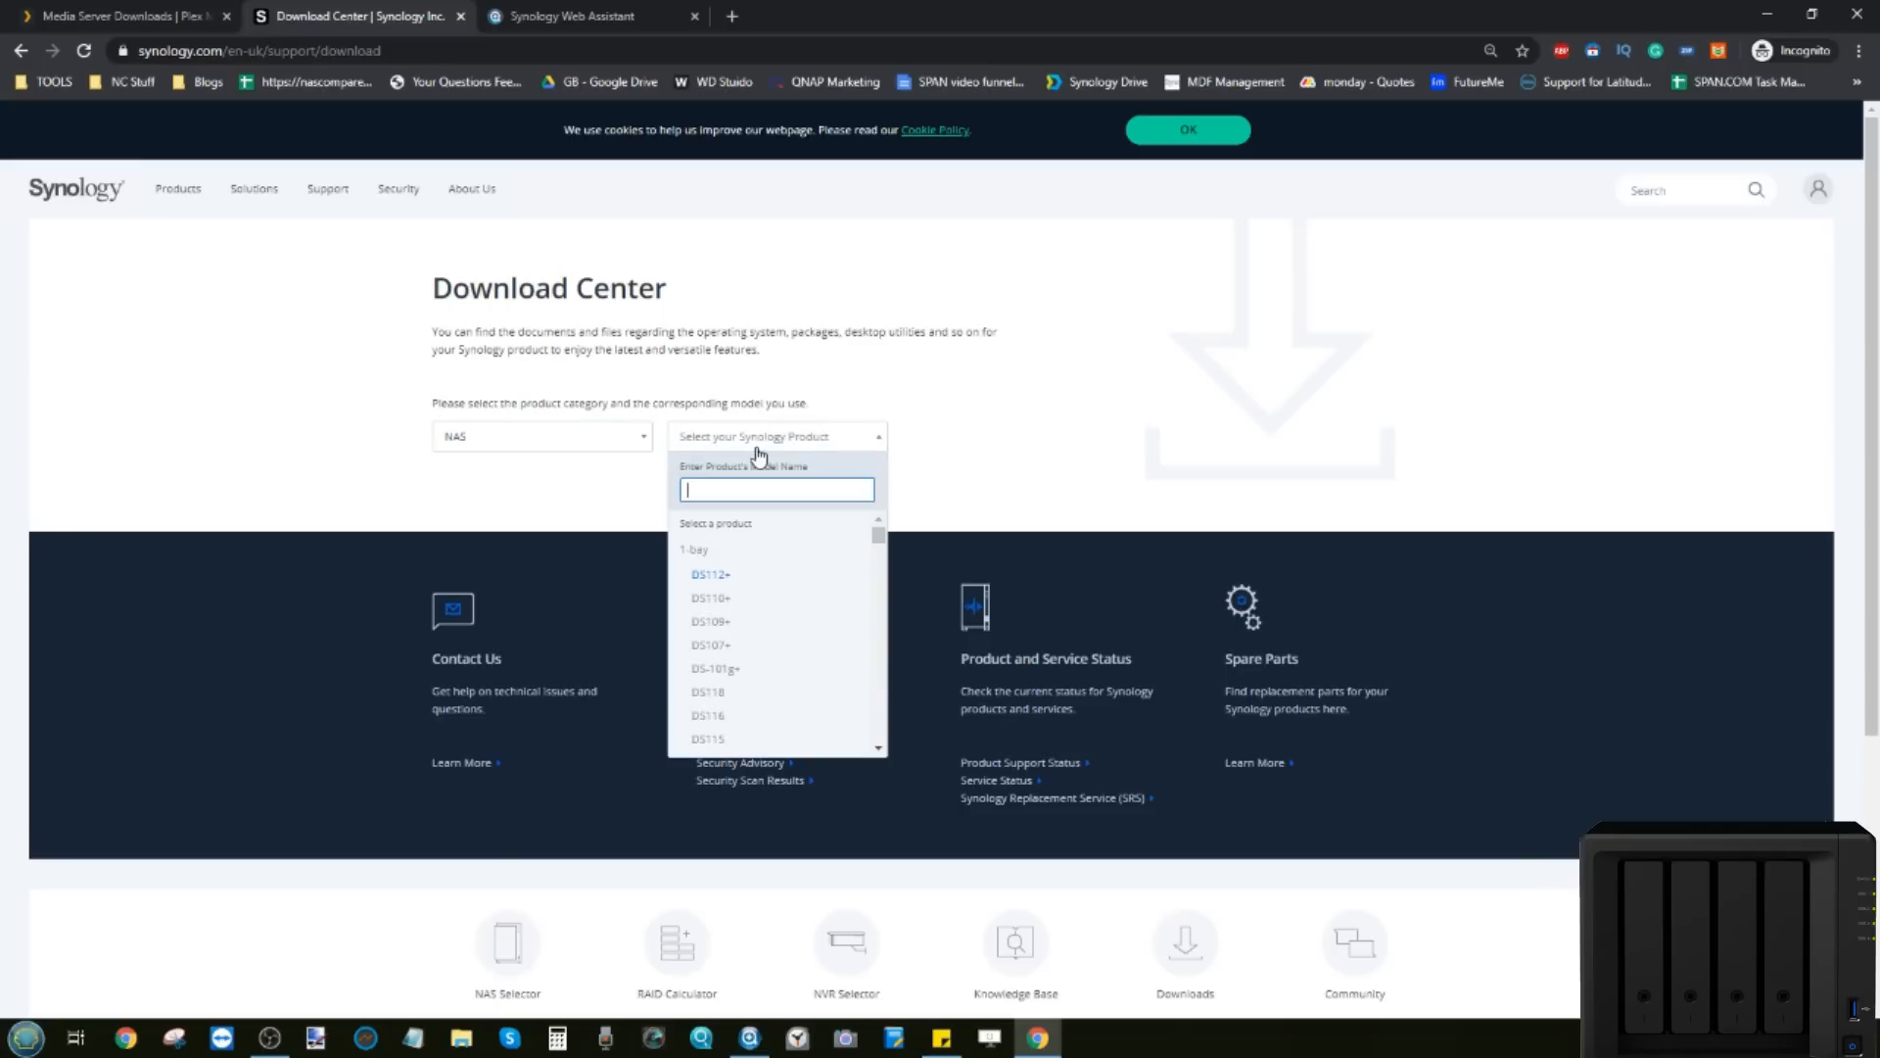
pyautogui.scroll(-5, 794, 675)
pyautogui.scroll(3, 803, 599)
pyautogui.click(750, 593)
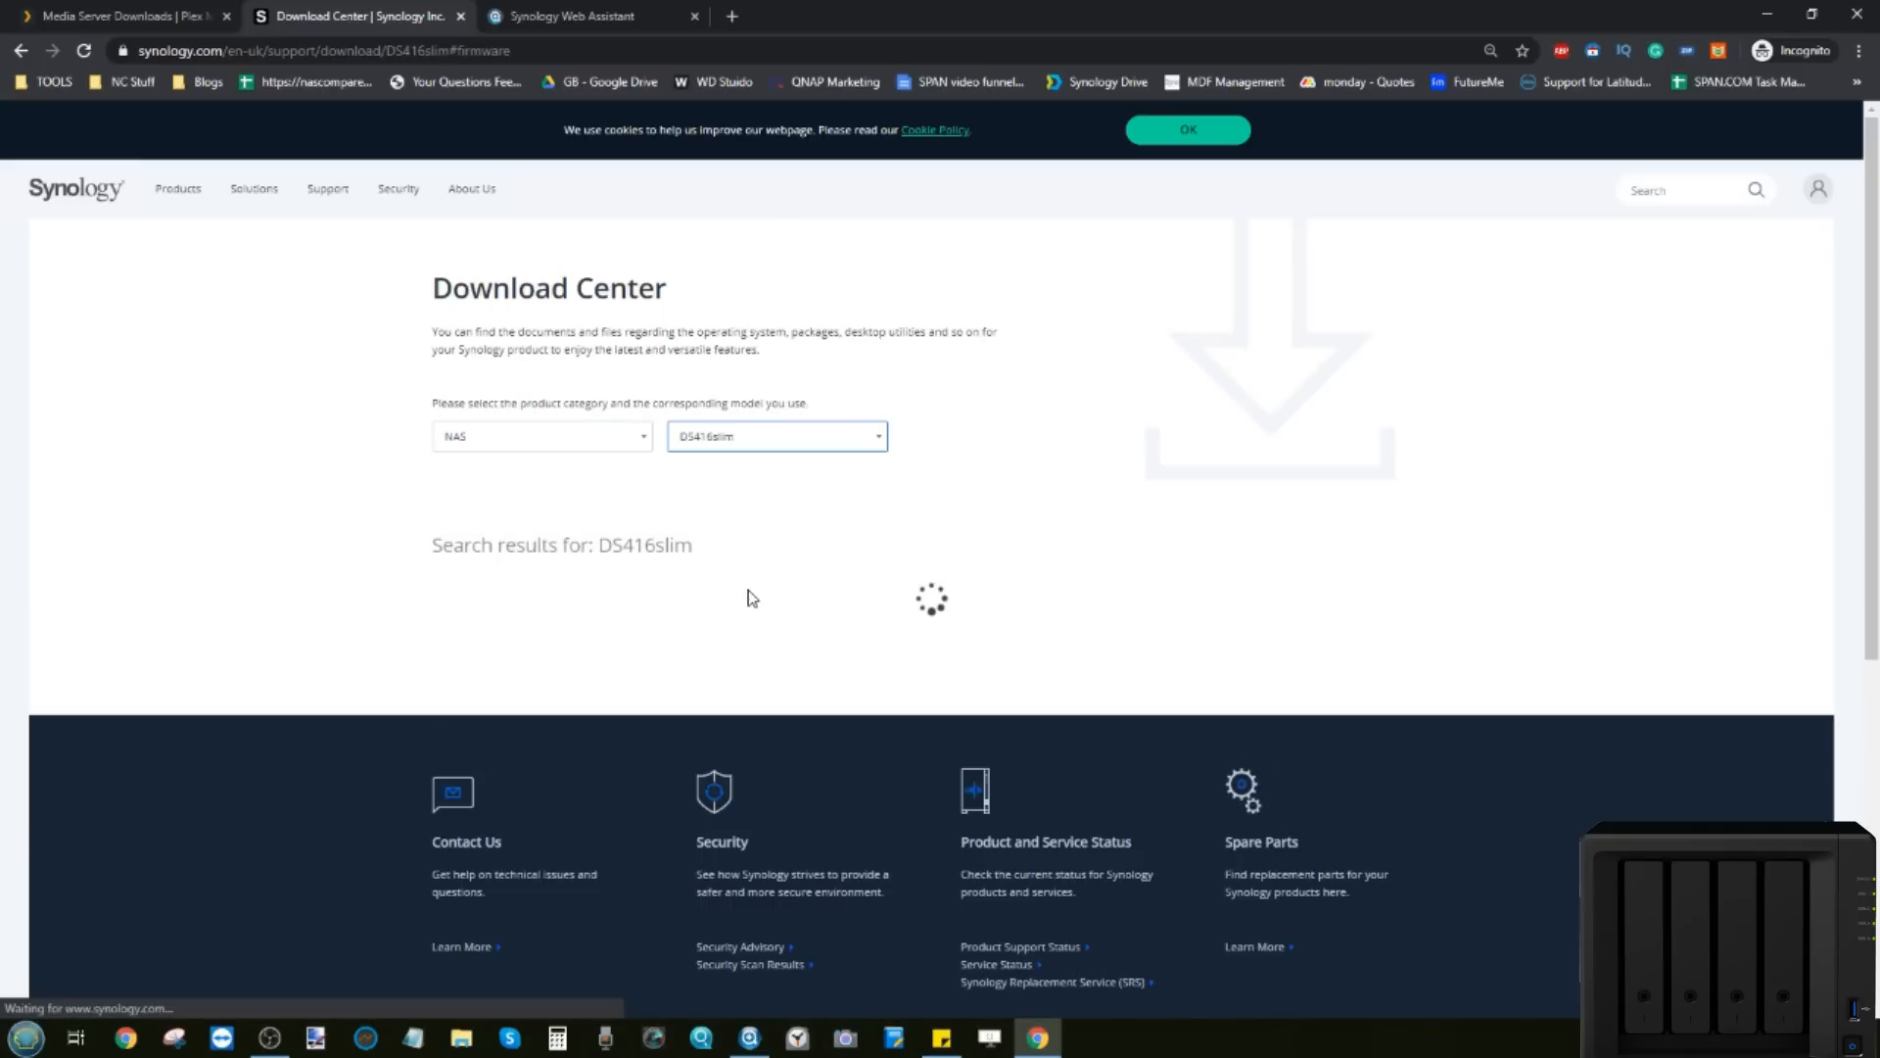
pyautogui.scroll(-5, 747, 600)
pyautogui.scroll(3, 717, 513)
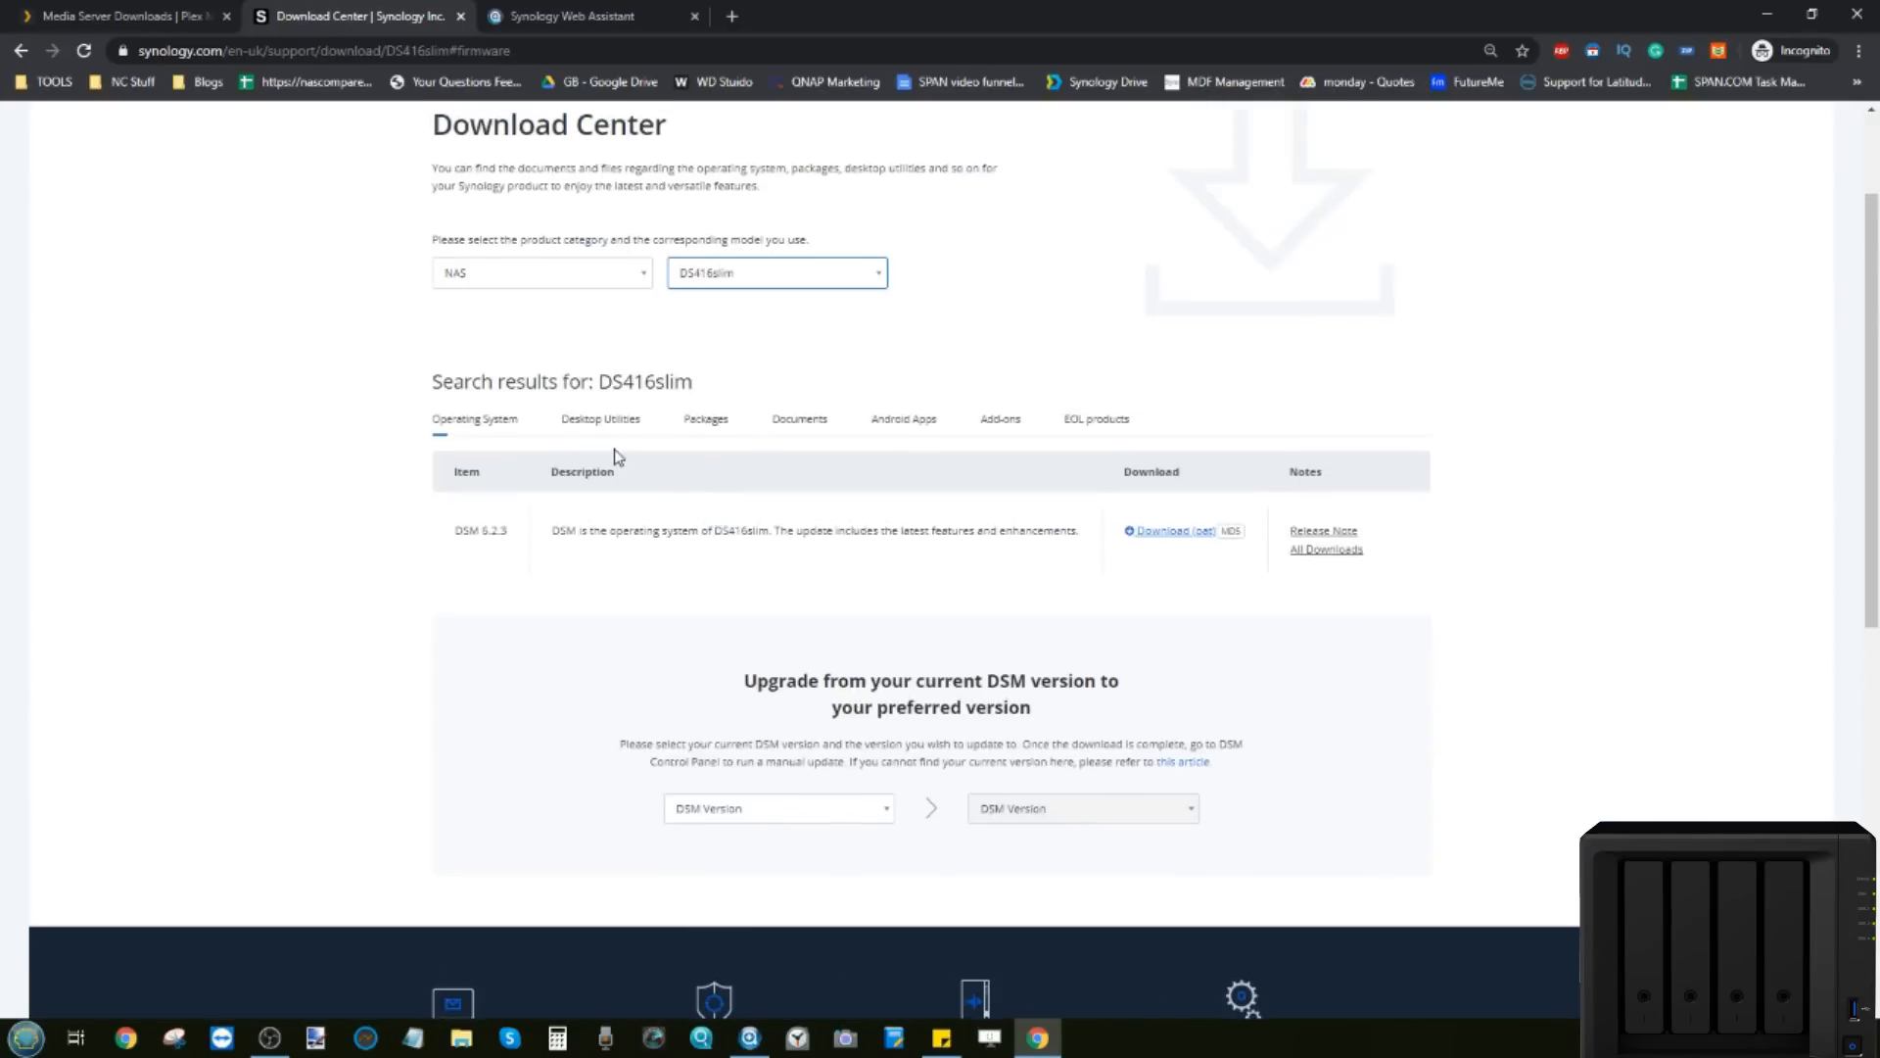
# Step: Show the DS416slim desktop utilities, then bring the Plex Media Server downloads page forward
pyautogui.click(602, 422)
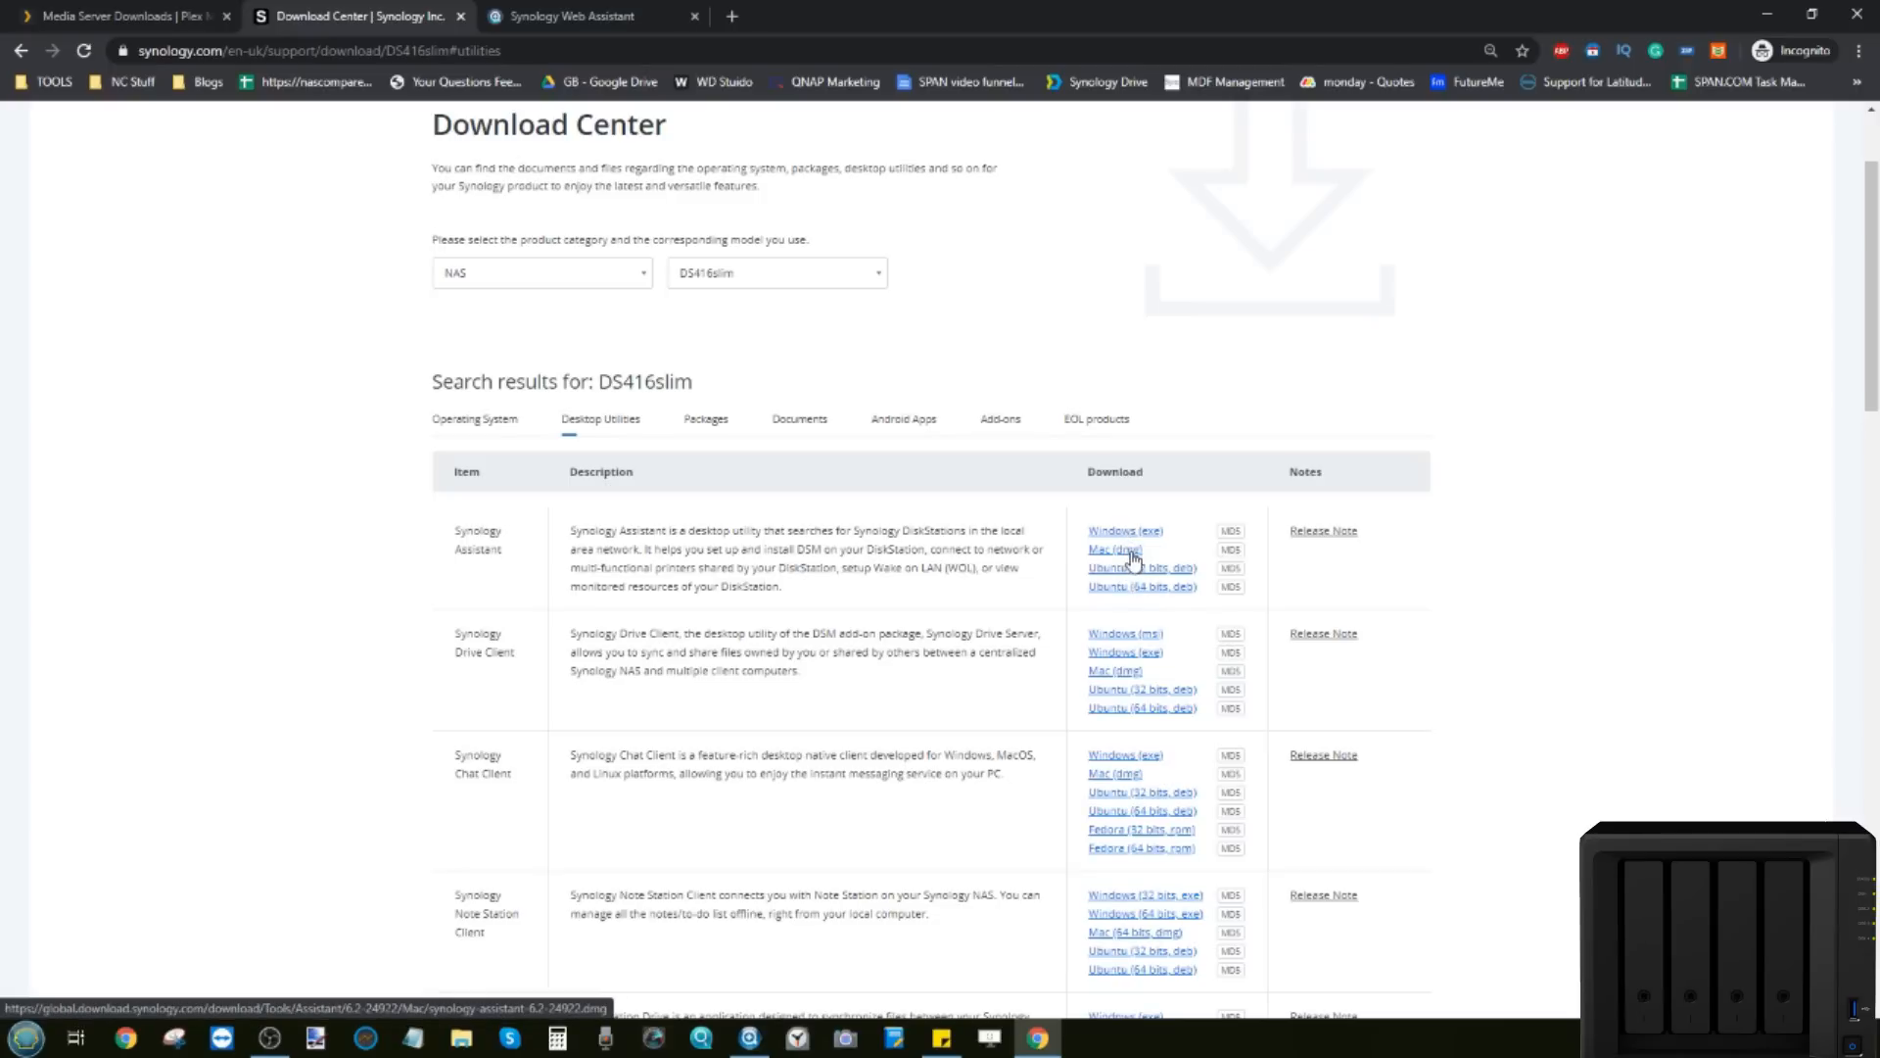
pyautogui.scroll(-8, 1134, 558)
pyautogui.scroll(10, 1134, 561)
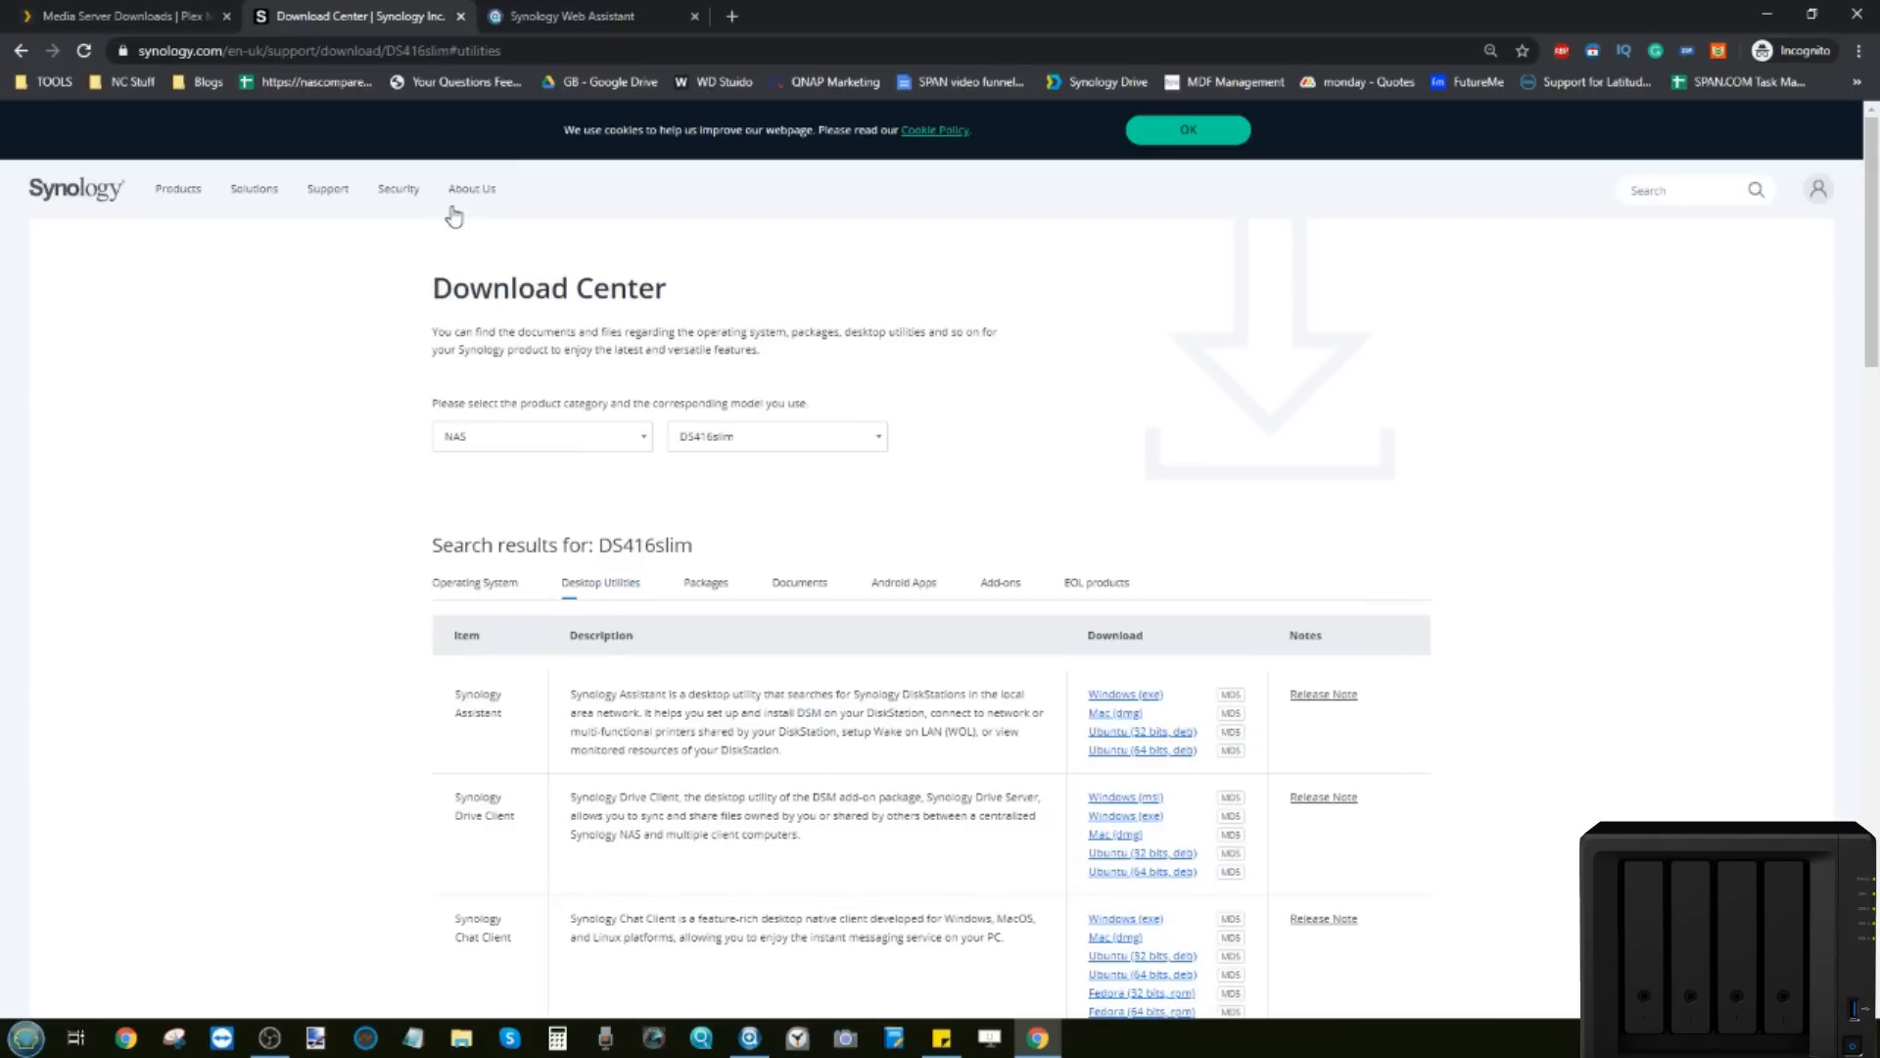
pyautogui.click(158, 10)
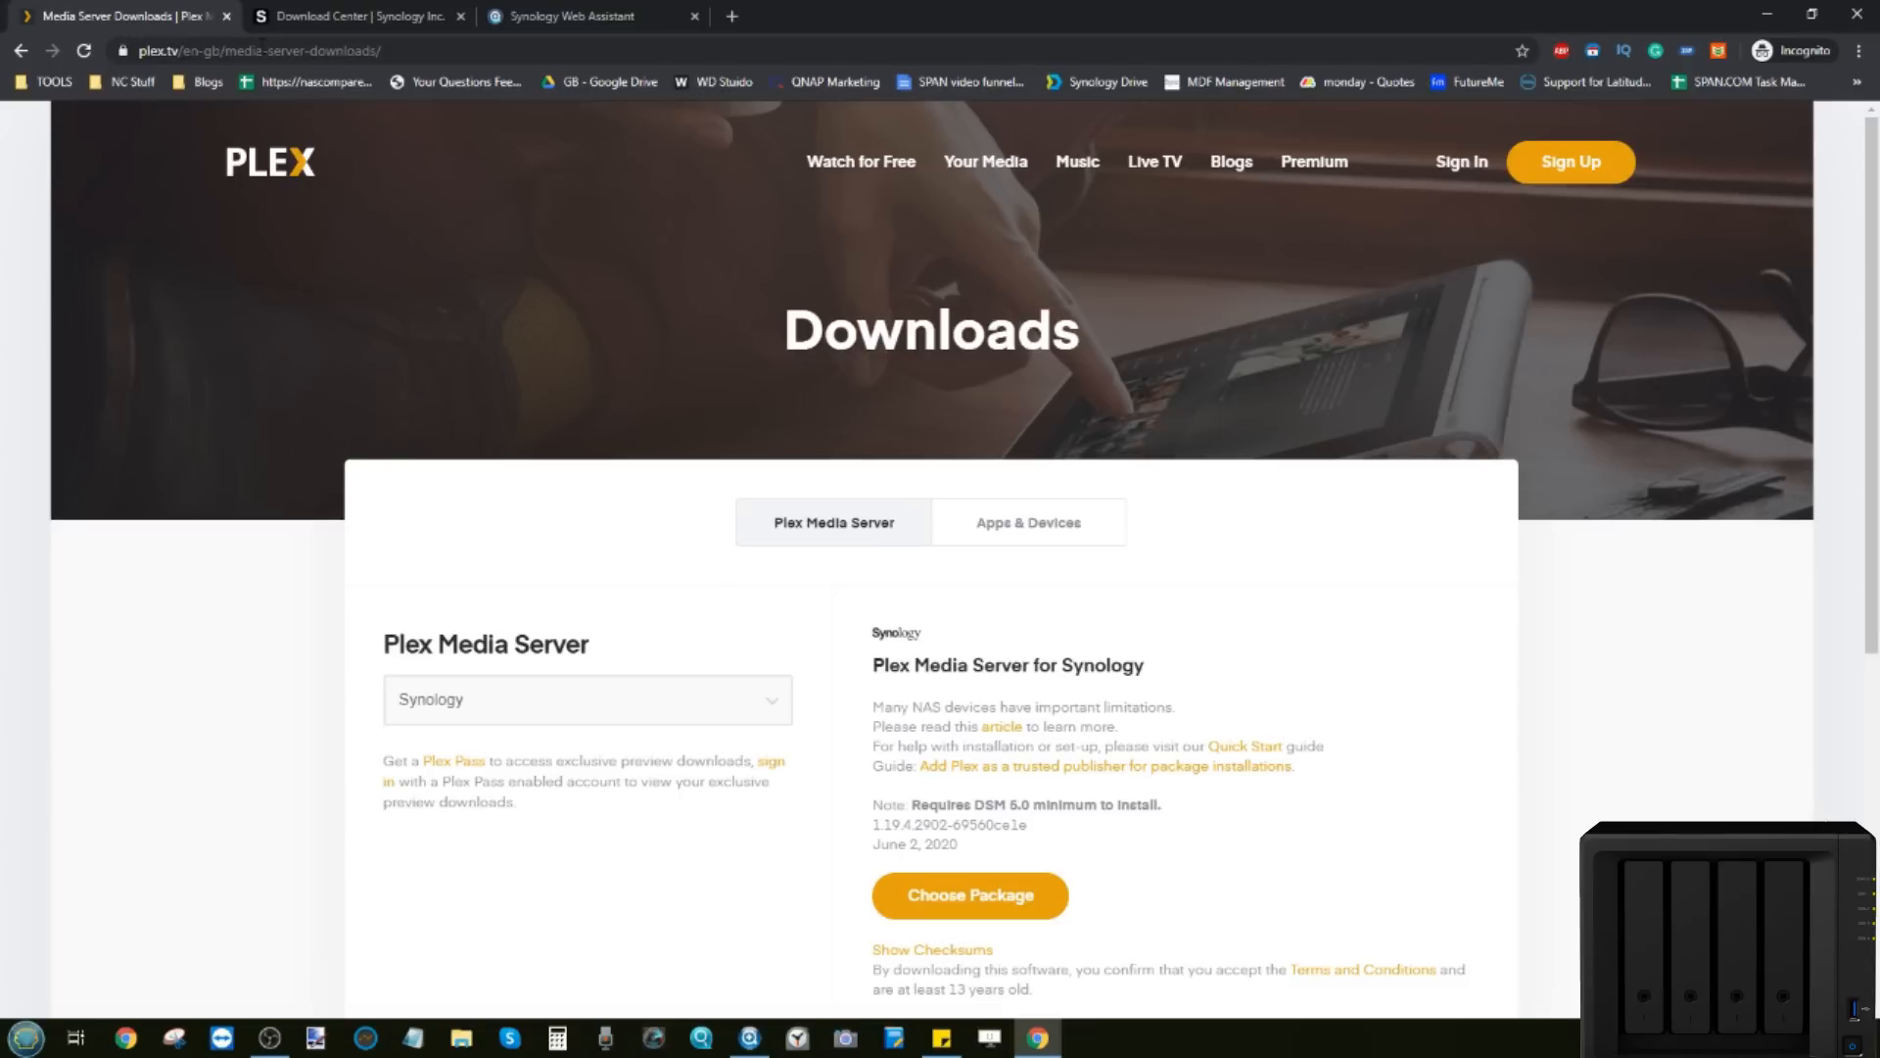
# Step: View the Plex Media Server packages for Synology, then return to the Download Center
pyautogui.scroll(-1, 549, 333)
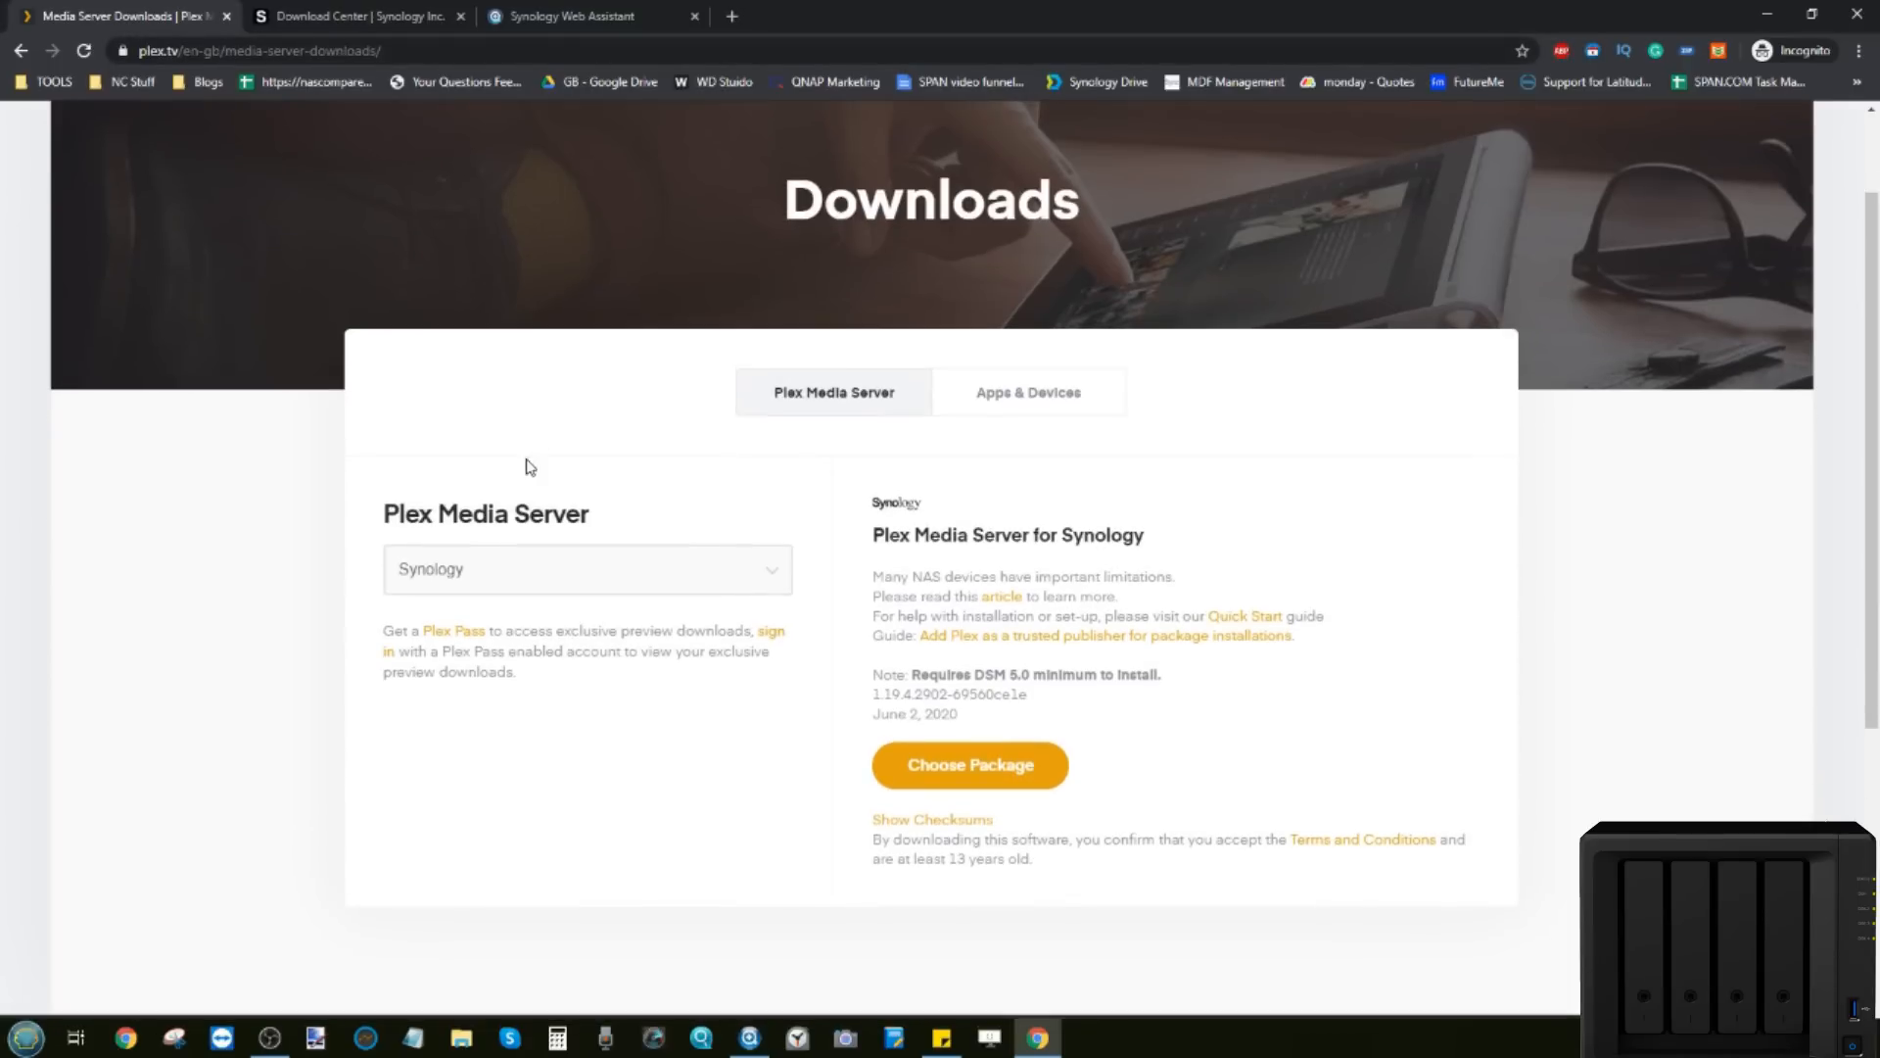
pyautogui.click(959, 765)
pyautogui.click(357, 14)
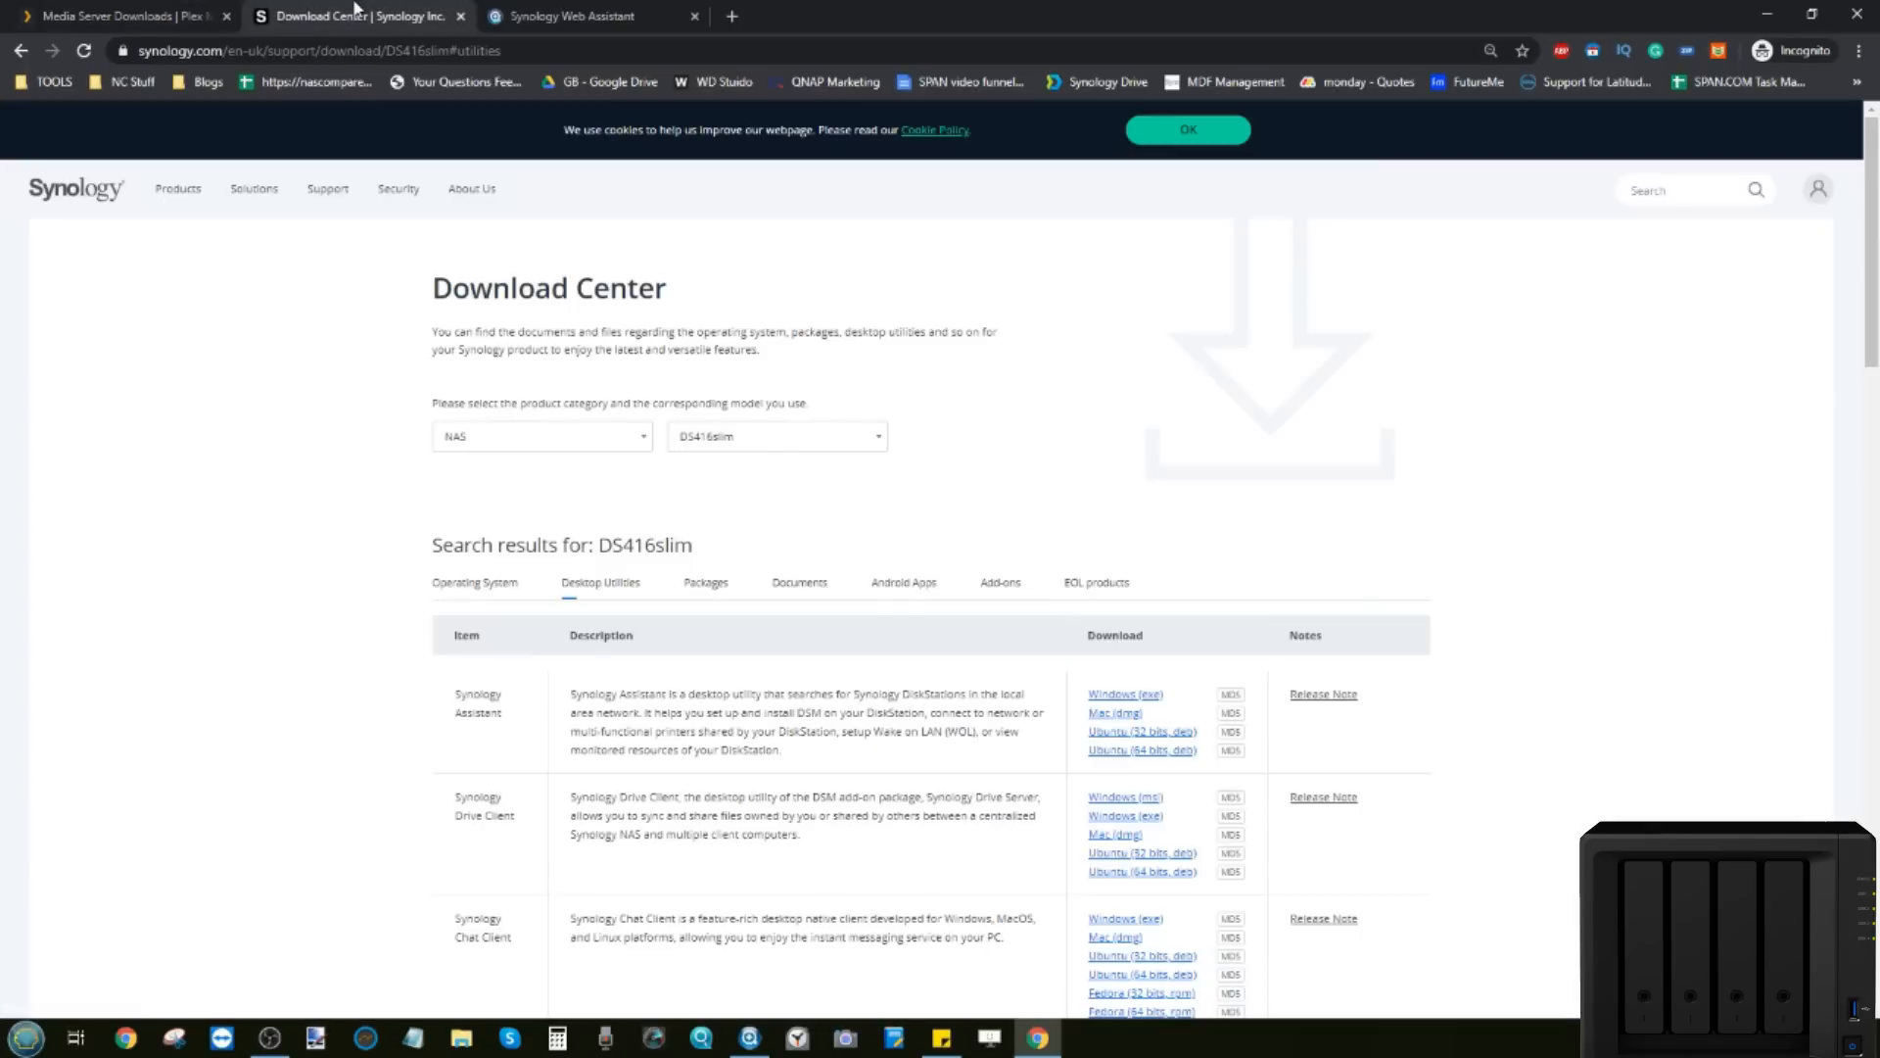
# Step: Search the network in Synology Assistant and start installing on SynologyNAS
pyautogui.click(534, 14)
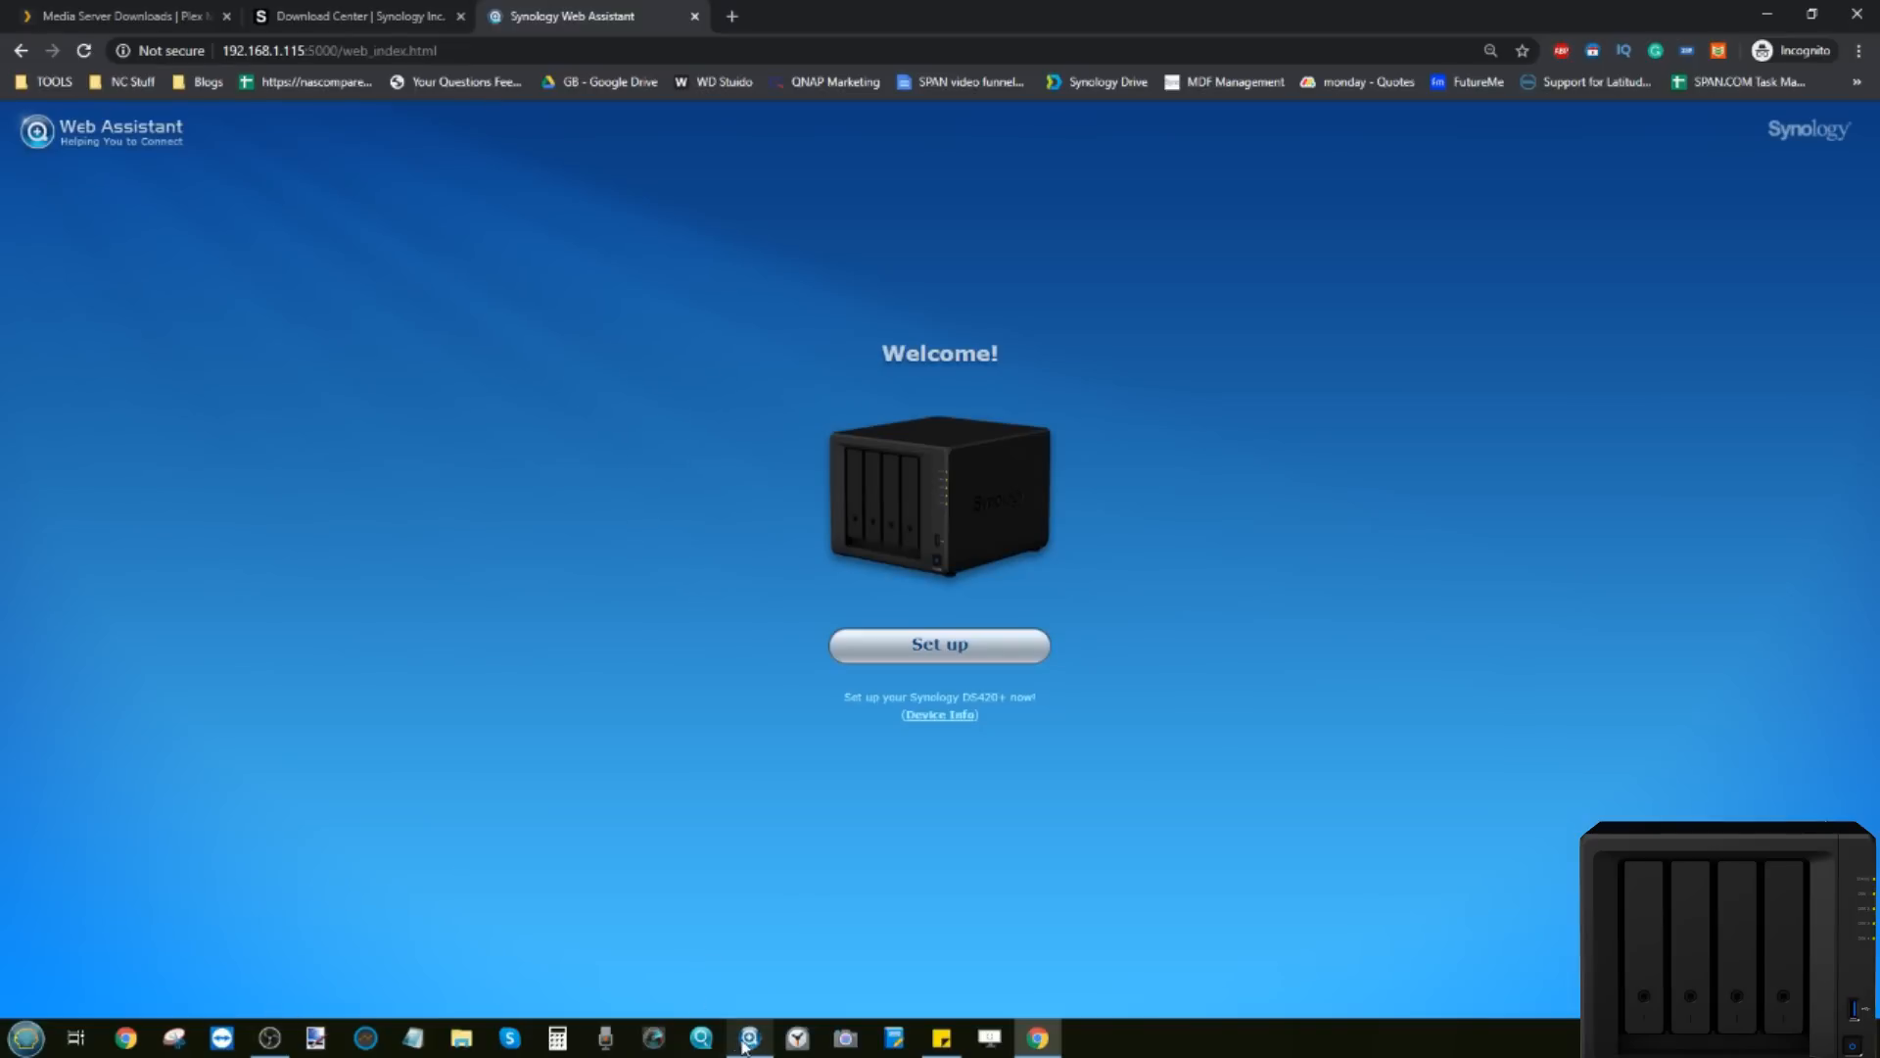
pyautogui.click(748, 1038)
pyautogui.click(566, 281)
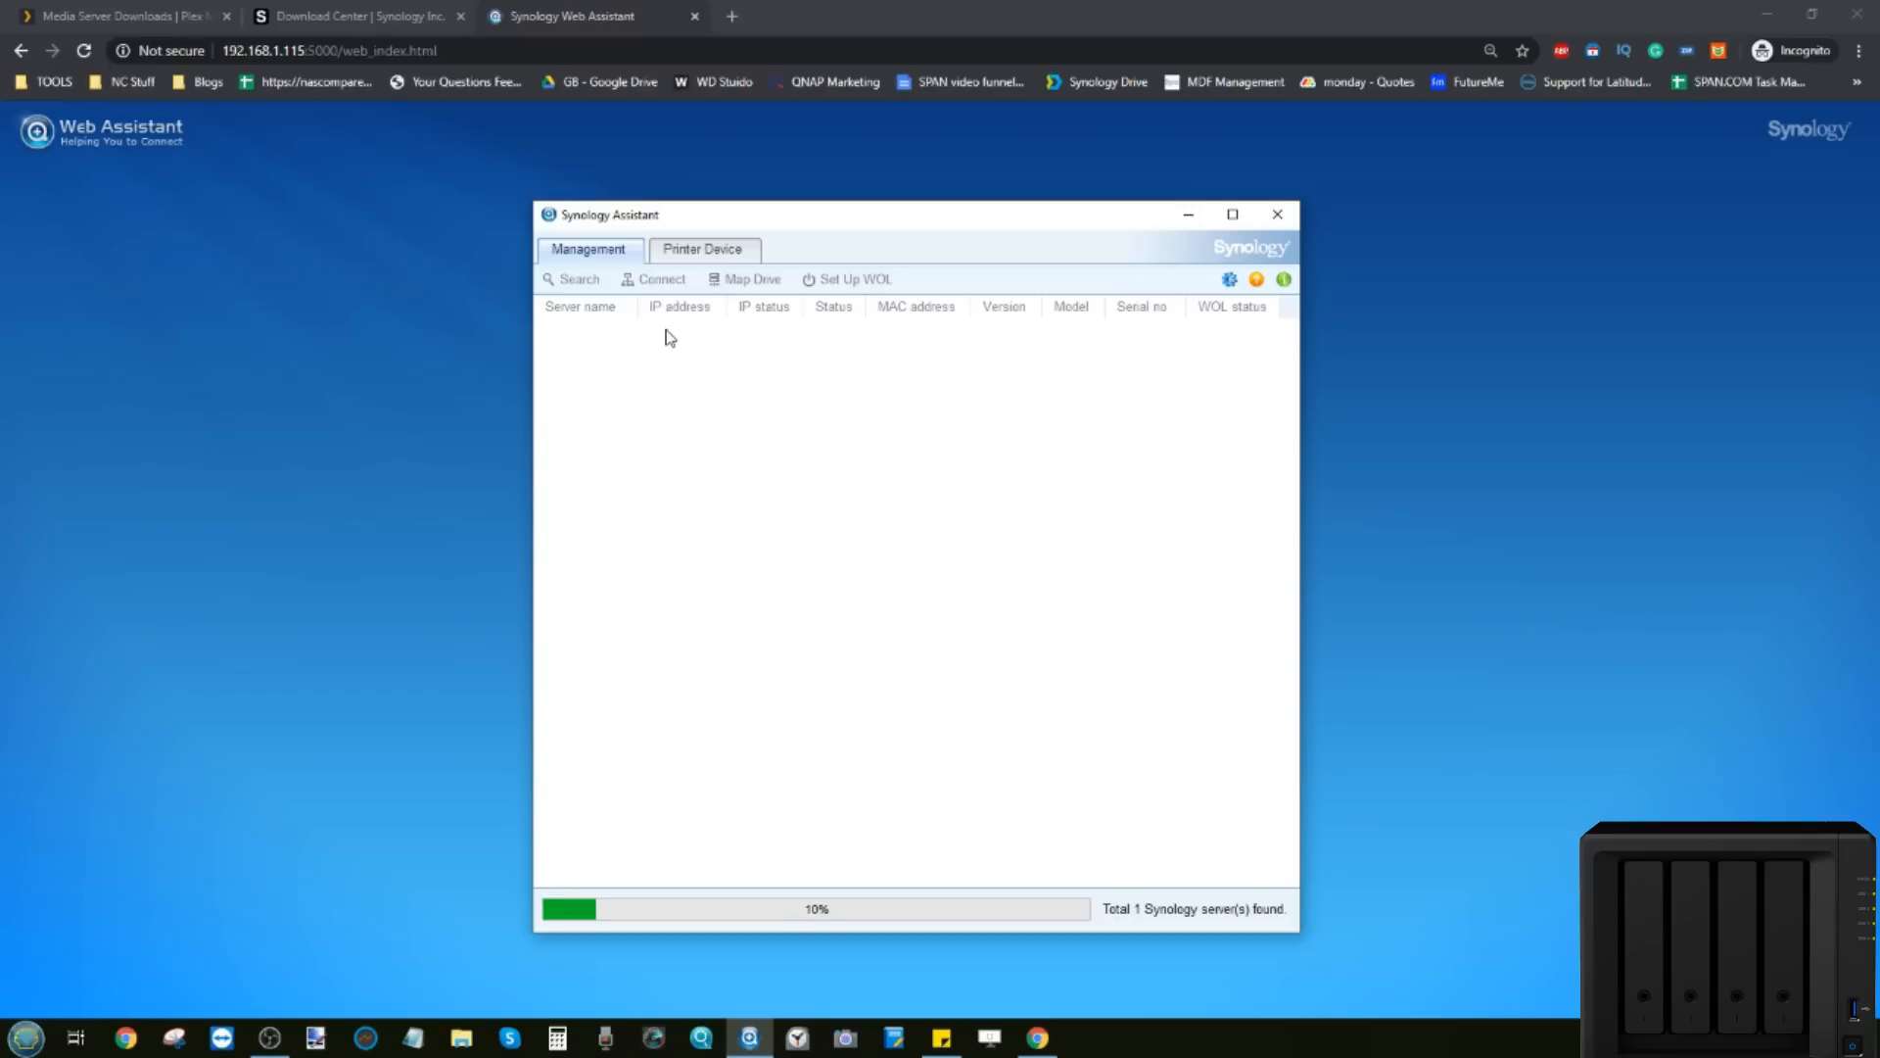
pyautogui.doubleClick(685, 338)
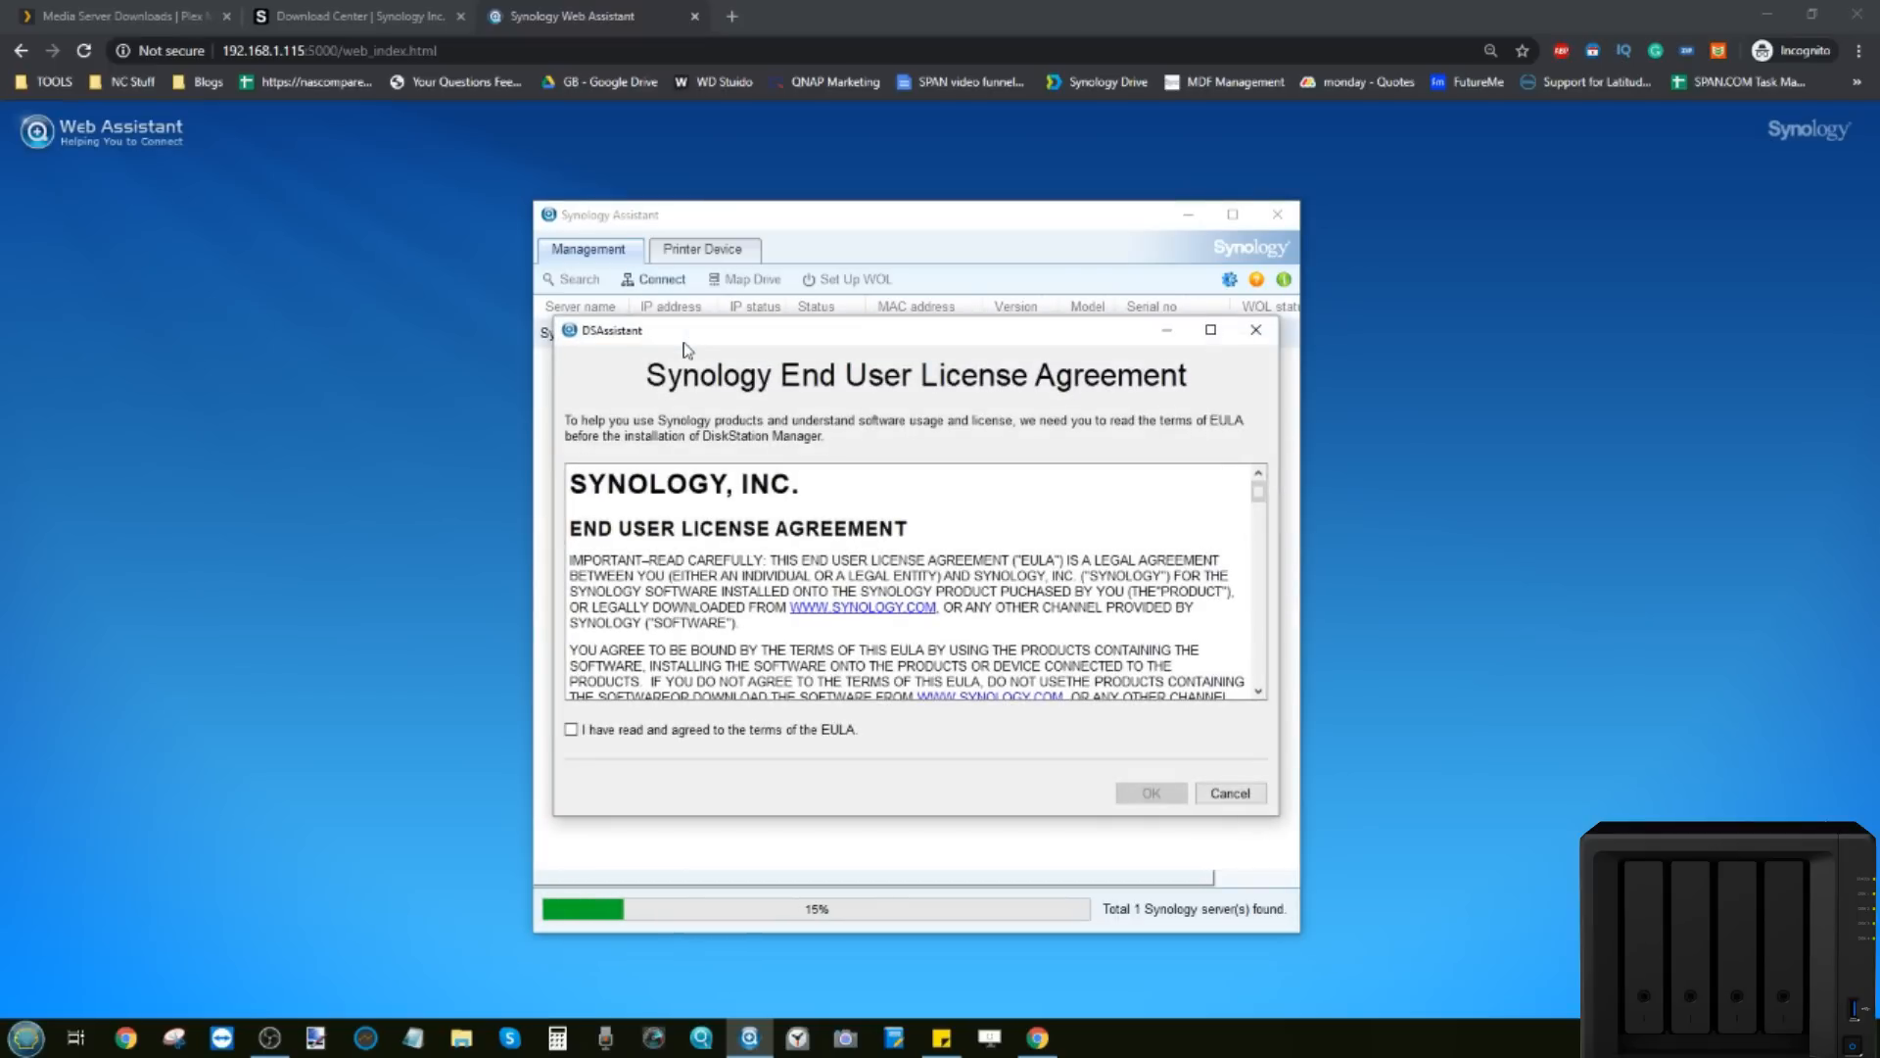
# Step: Accept the DS420+ license agreement and return to the Web Assistant welcome page
pyautogui.moveTo(684, 345); pyautogui.dragTo(692, 314)
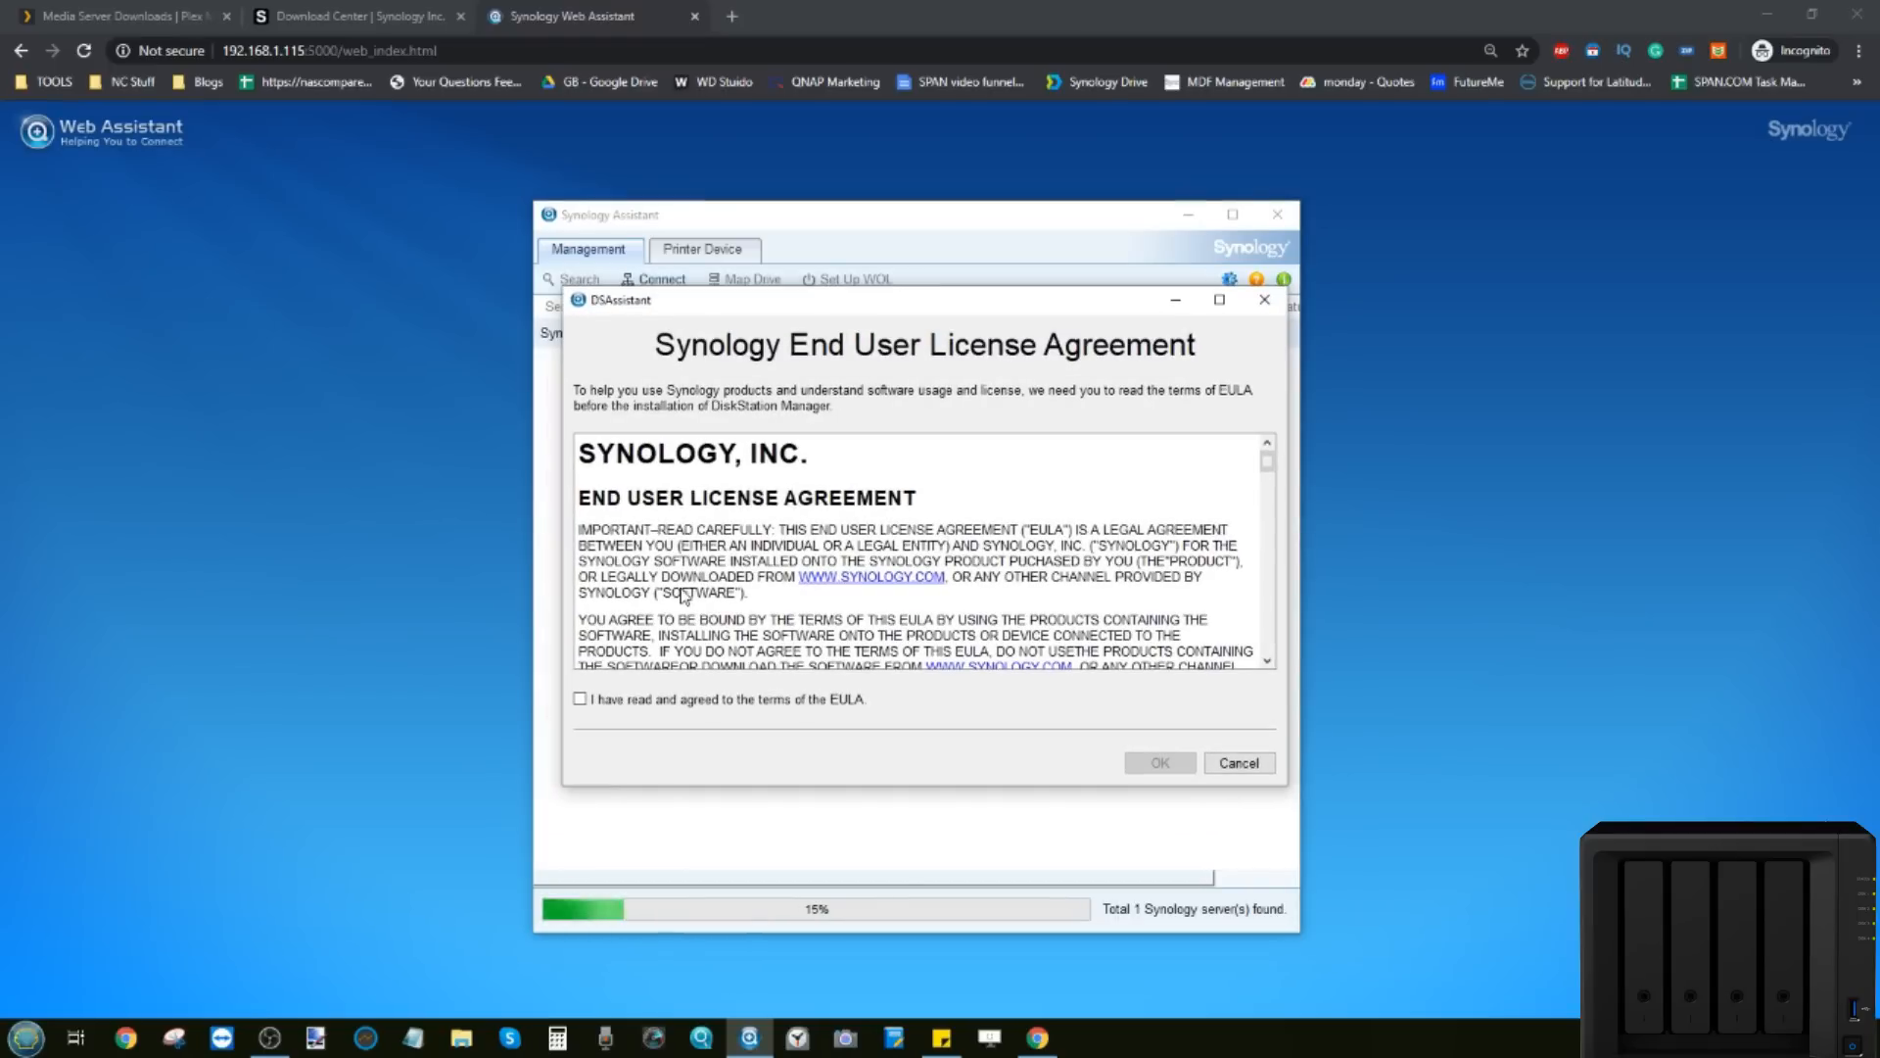
pyautogui.scroll(-20, 762, 517)
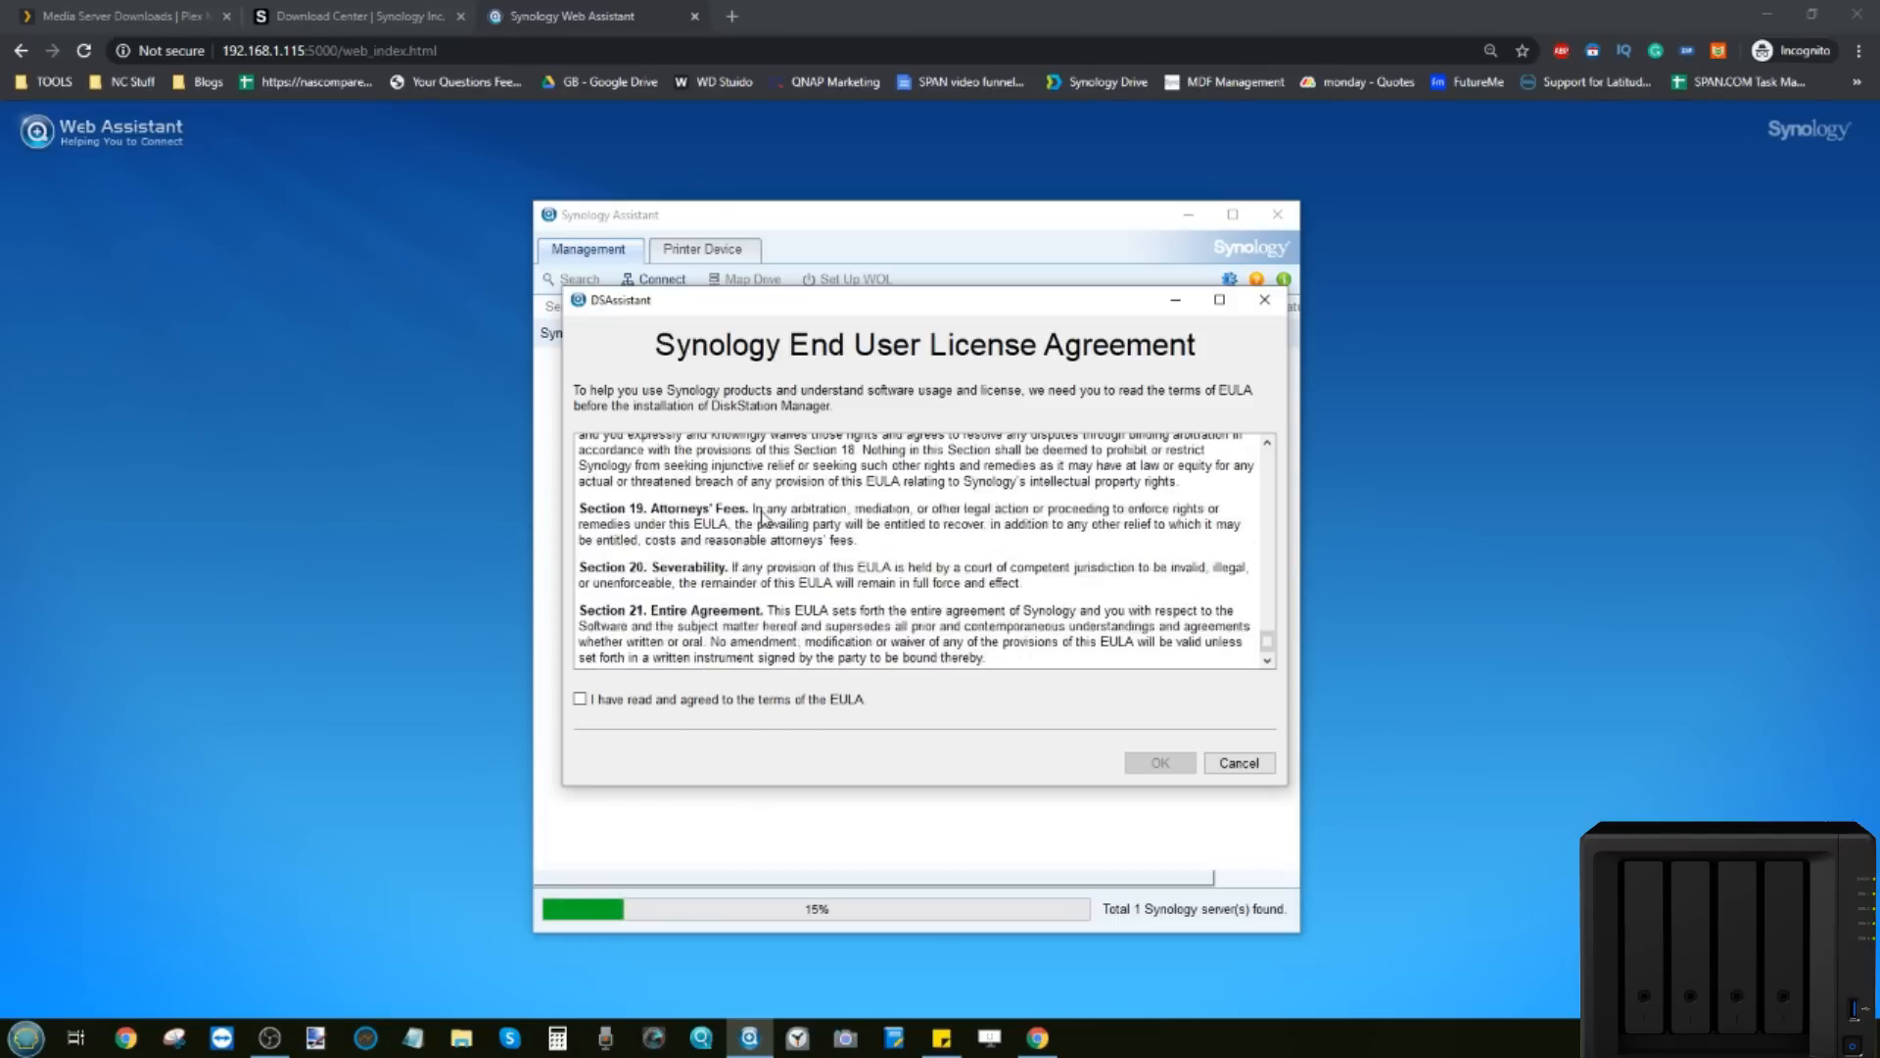
pyautogui.click(581, 700)
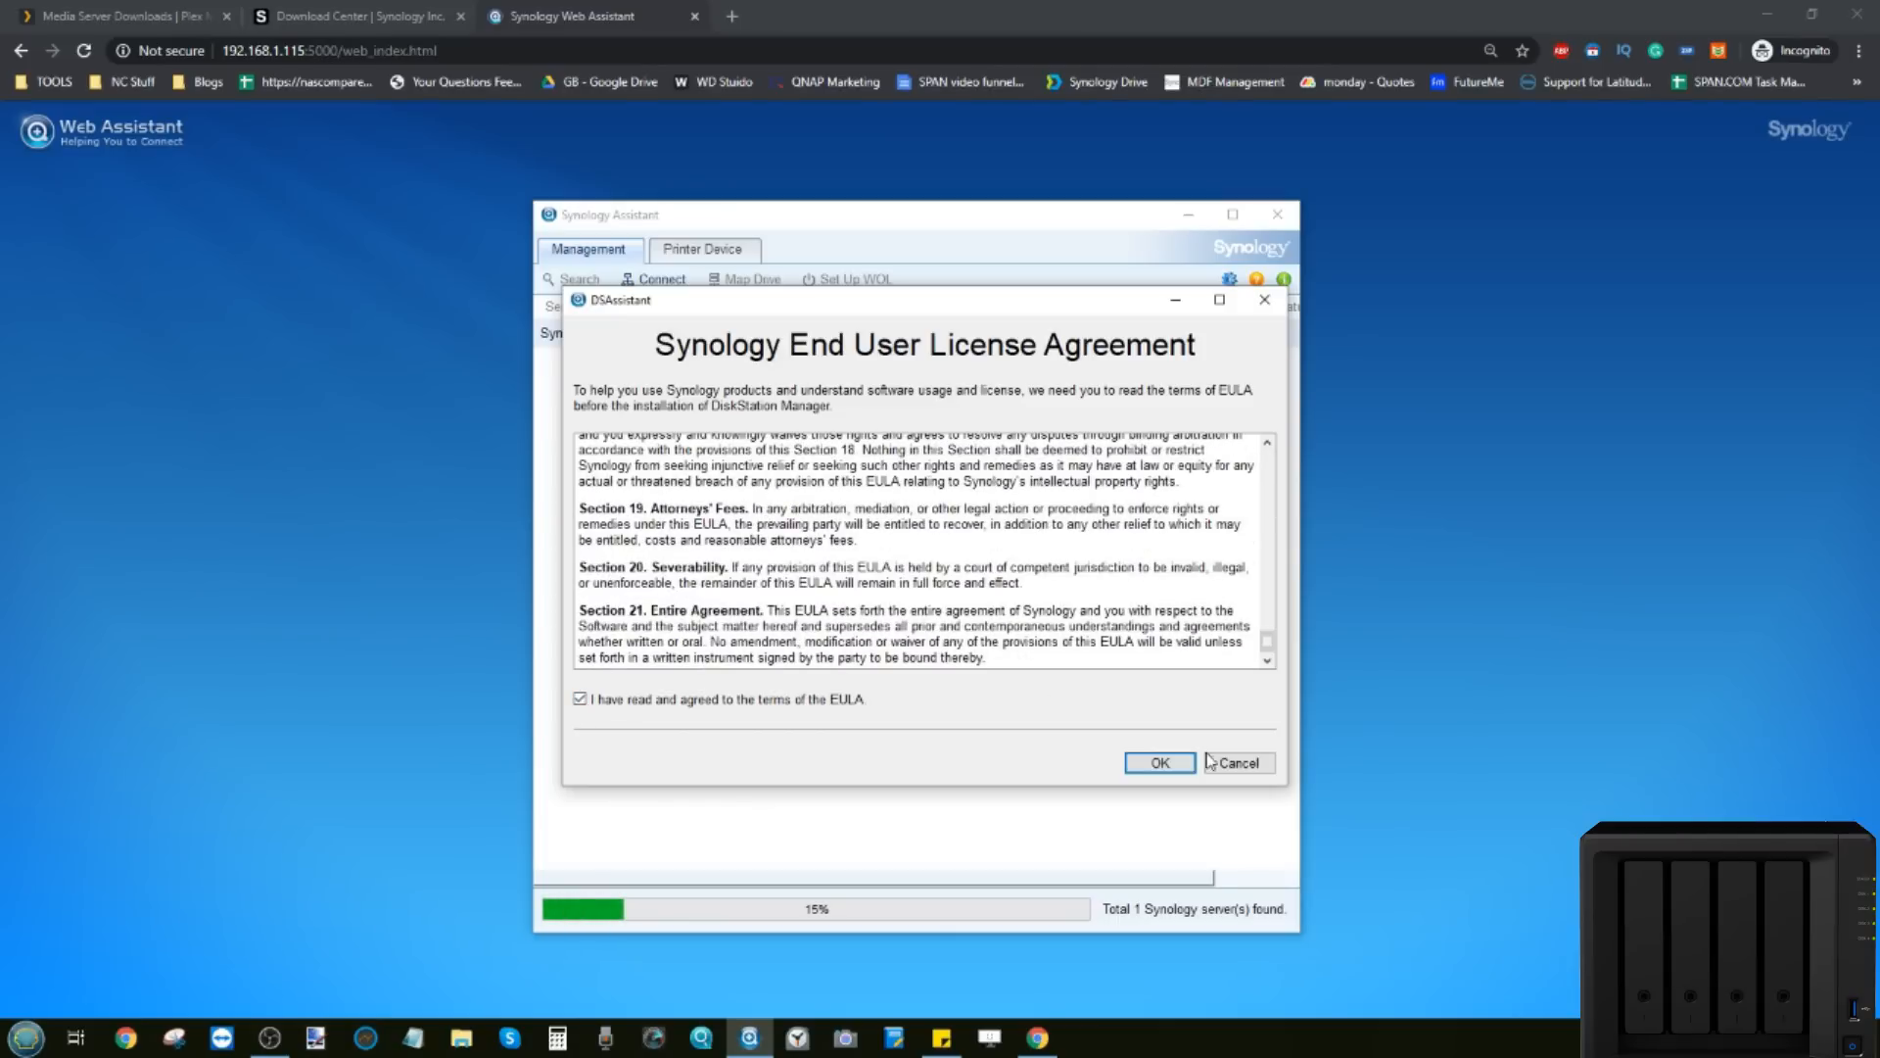
pyautogui.click(1165, 763)
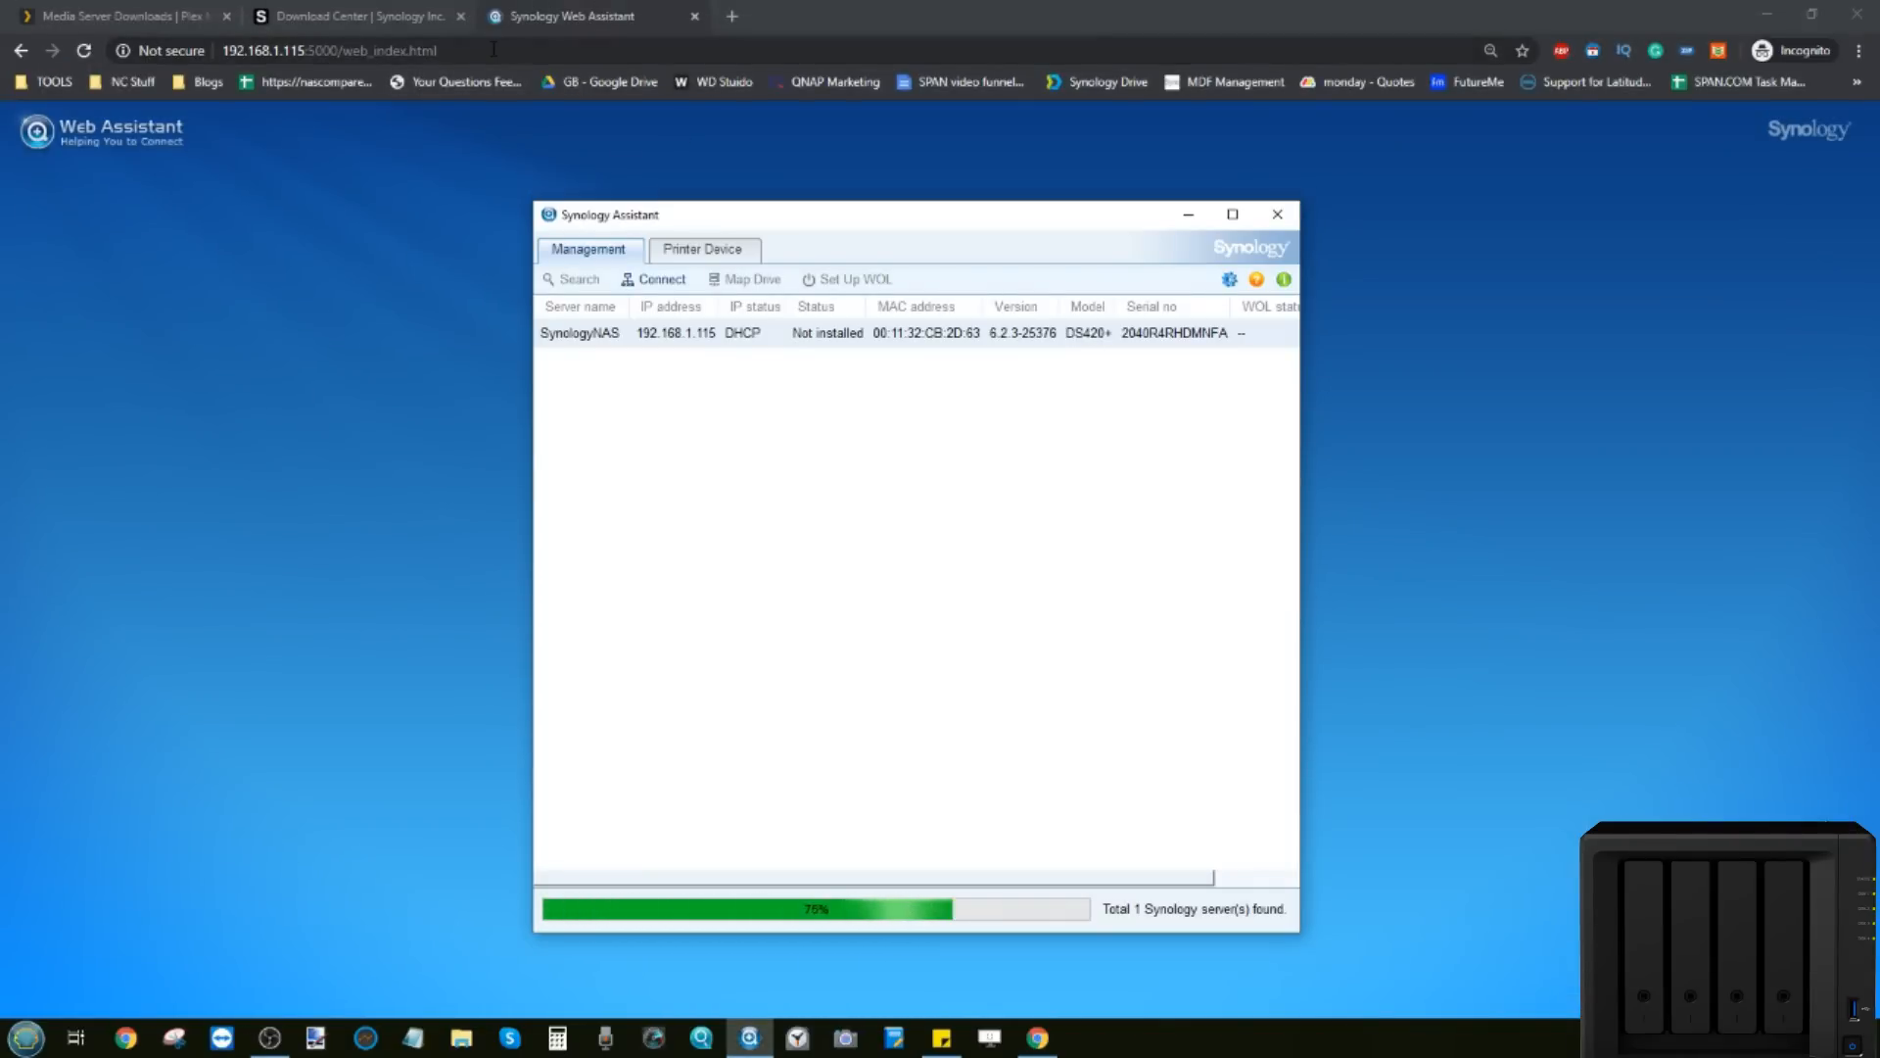
pyautogui.click(546, 19)
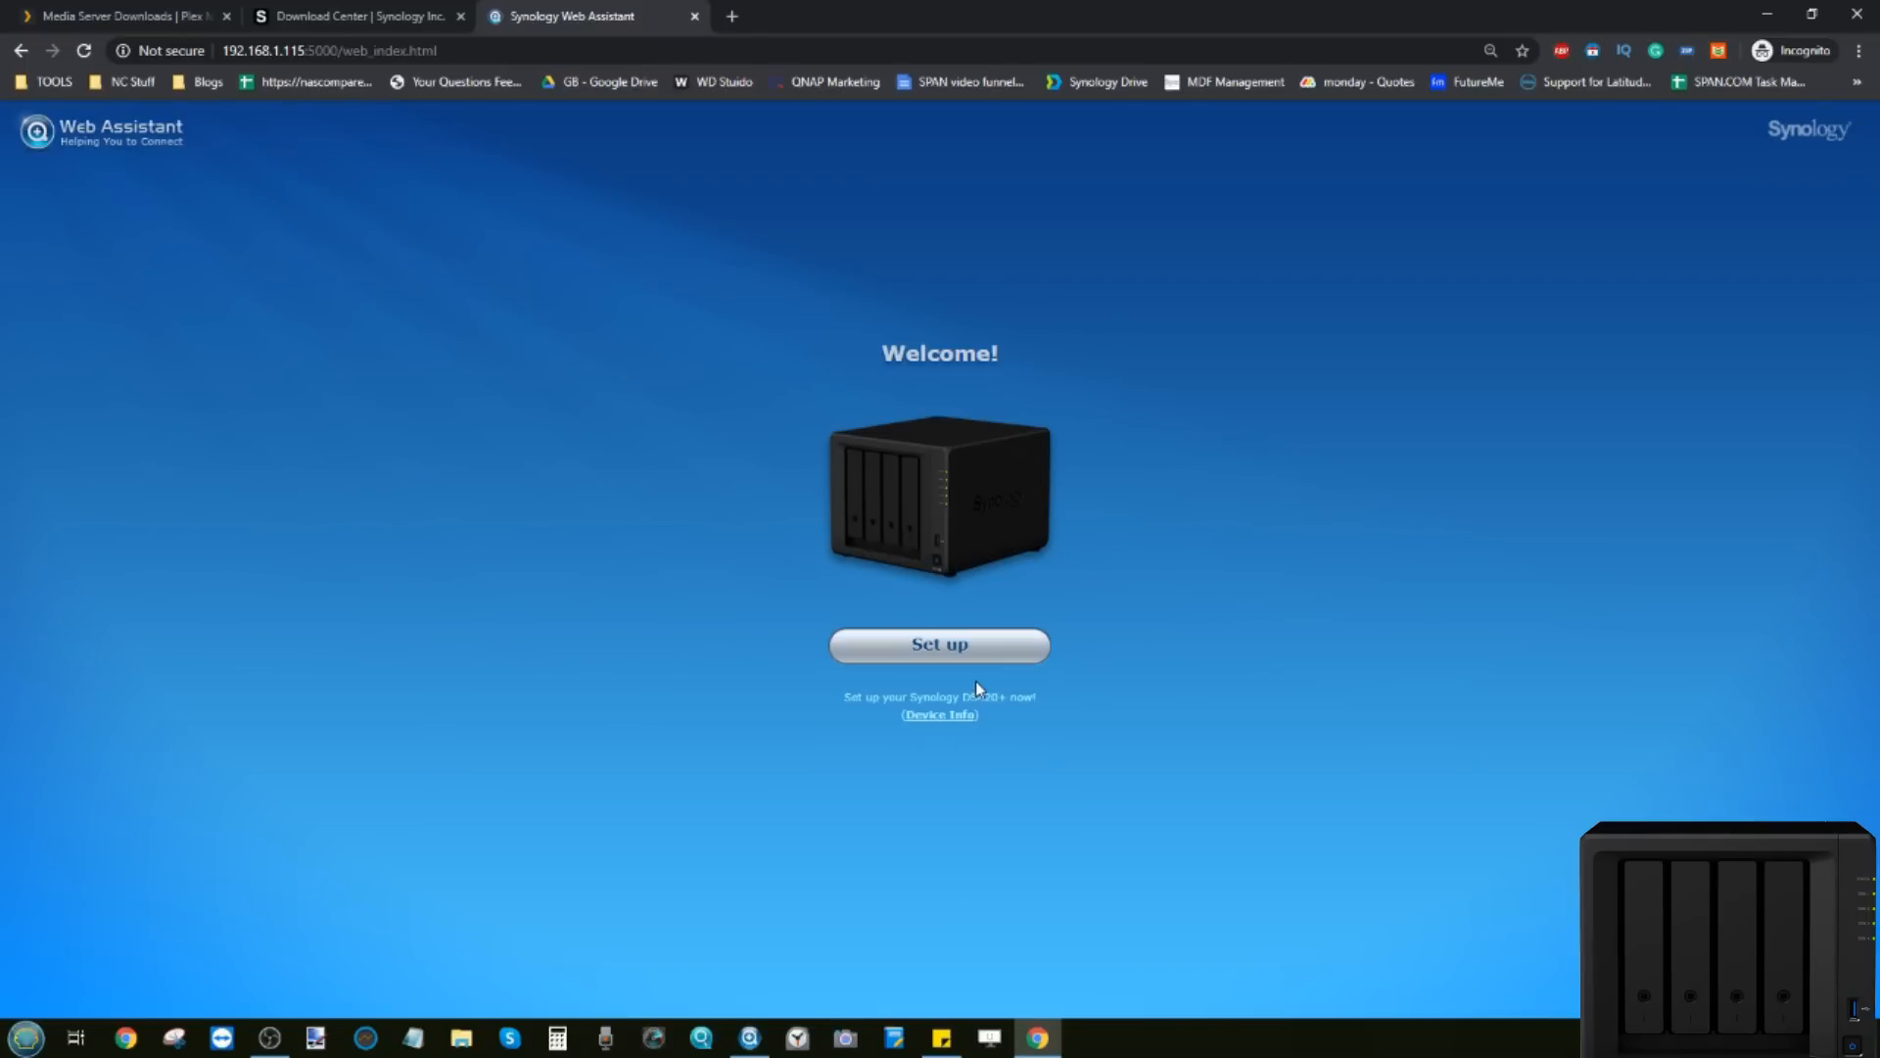
# Step: Install the latest DSM on the DS420+, confirming all data on disks 1–4 will be erased
pyautogui.click(942, 646)
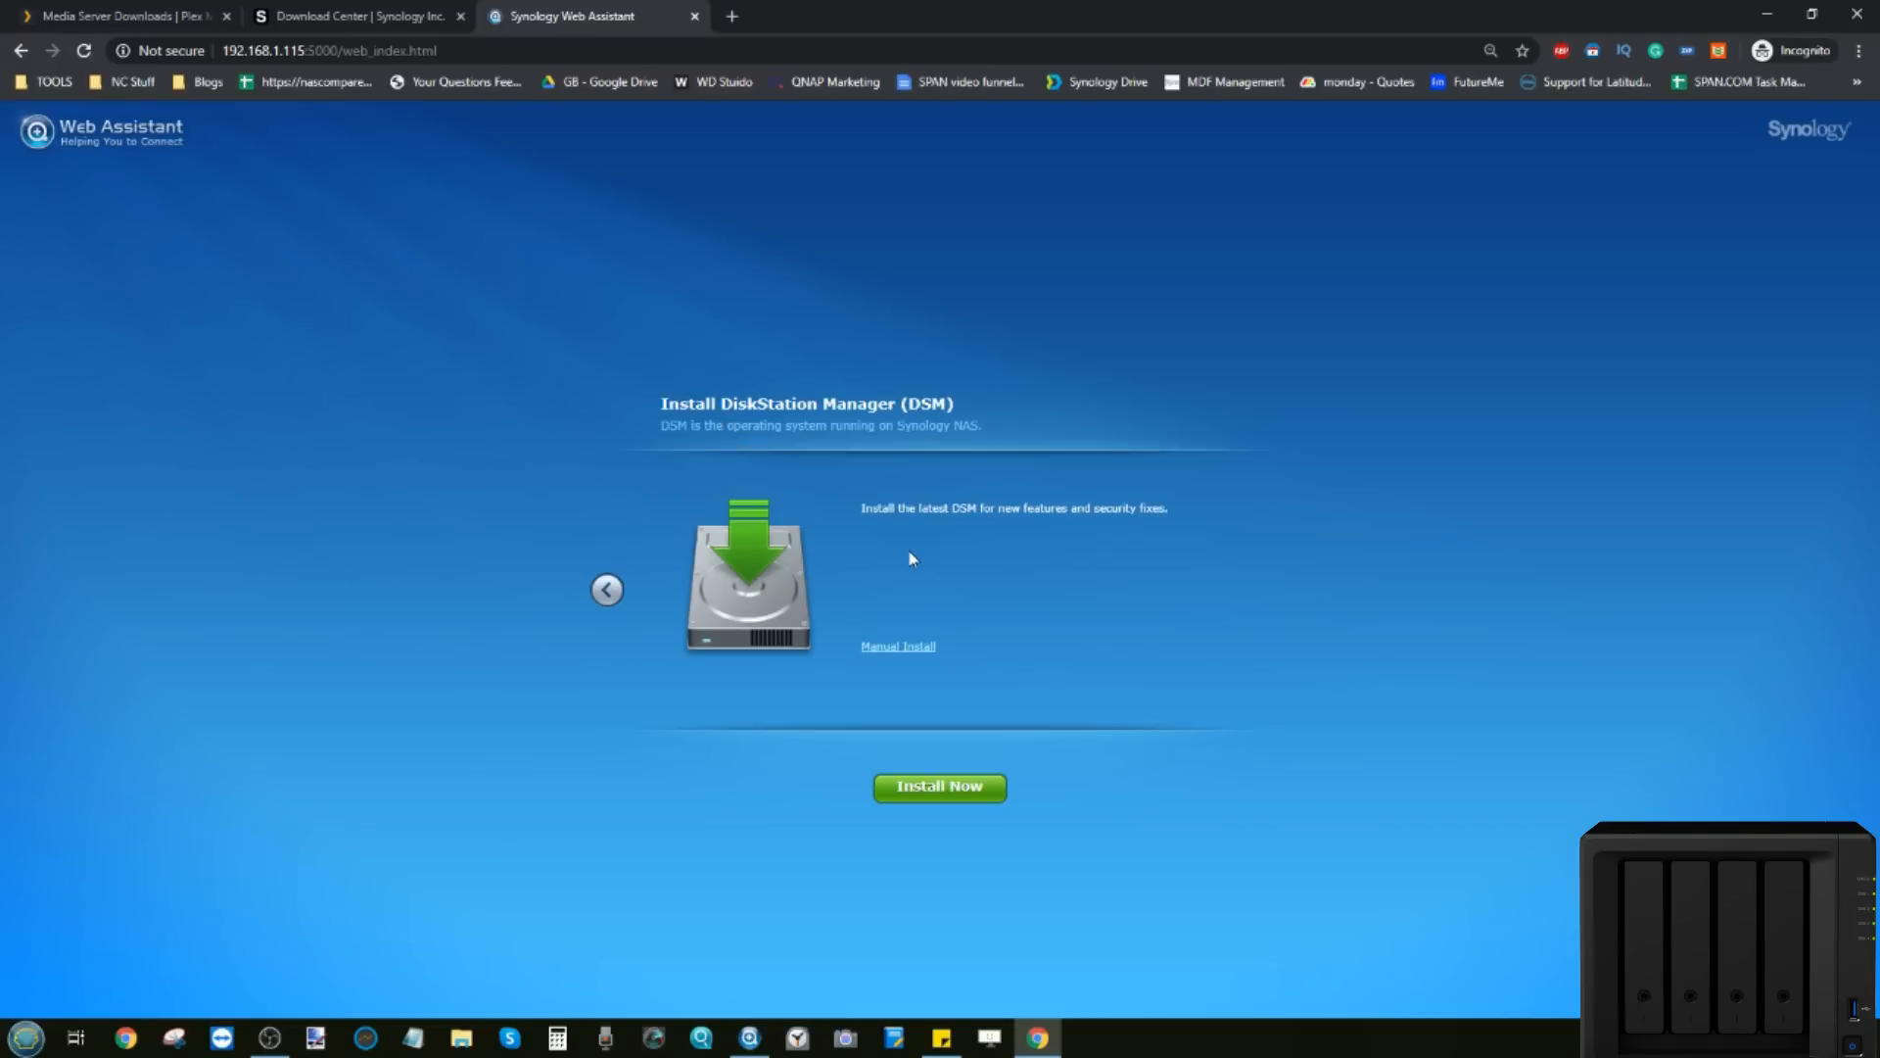
pyautogui.click(906, 795)
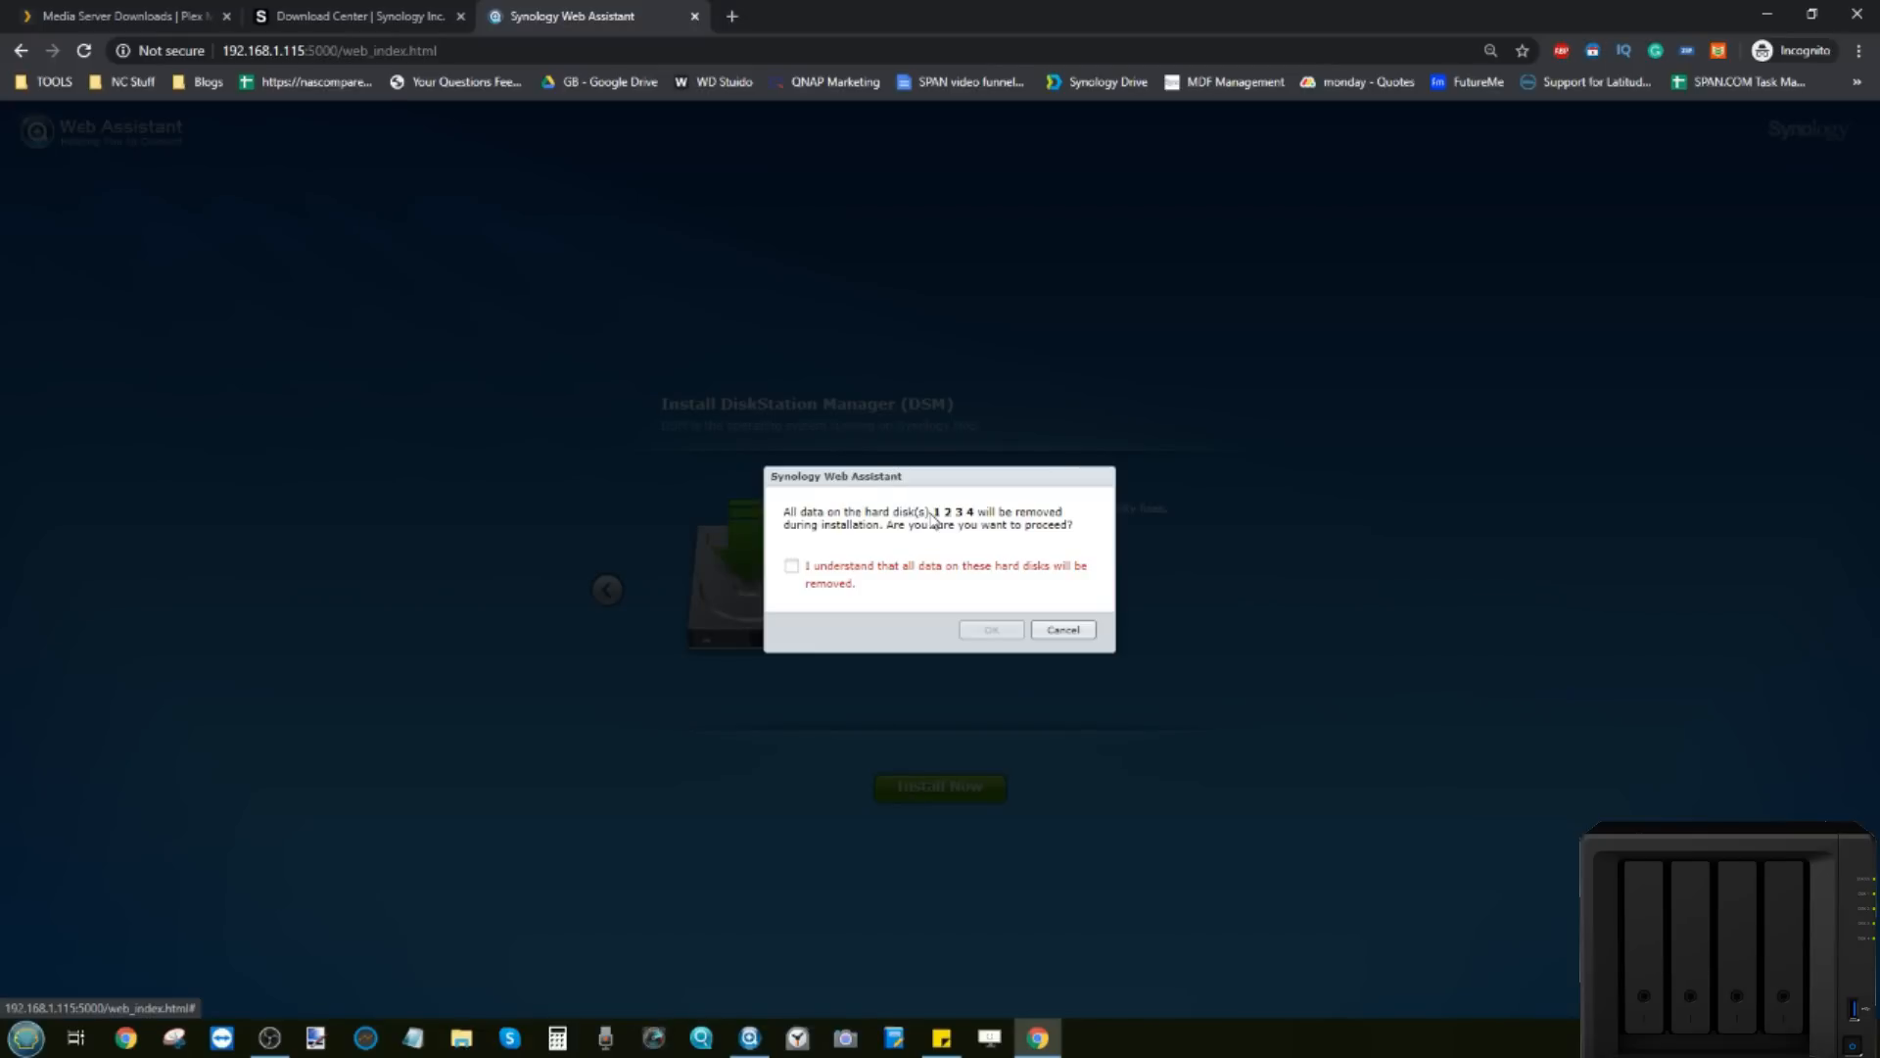
pyautogui.click(806, 574)
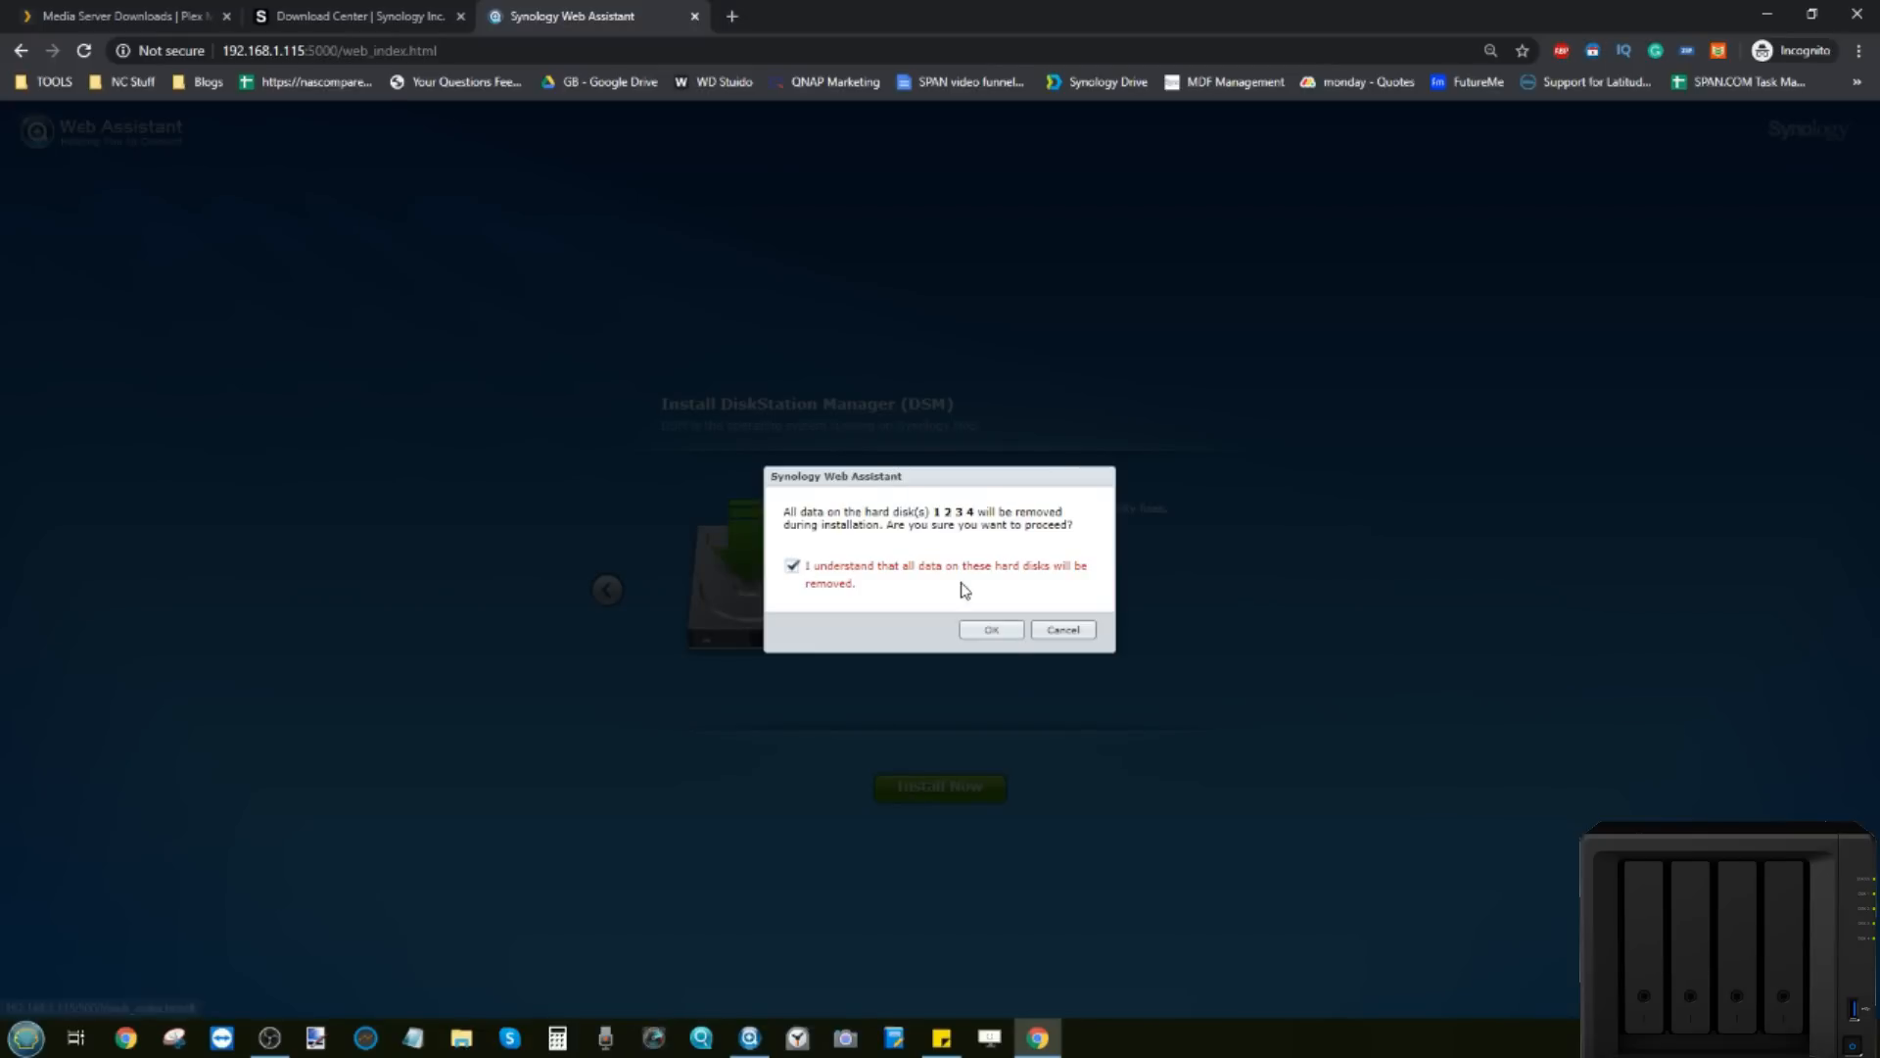
pyautogui.click(1006, 635)
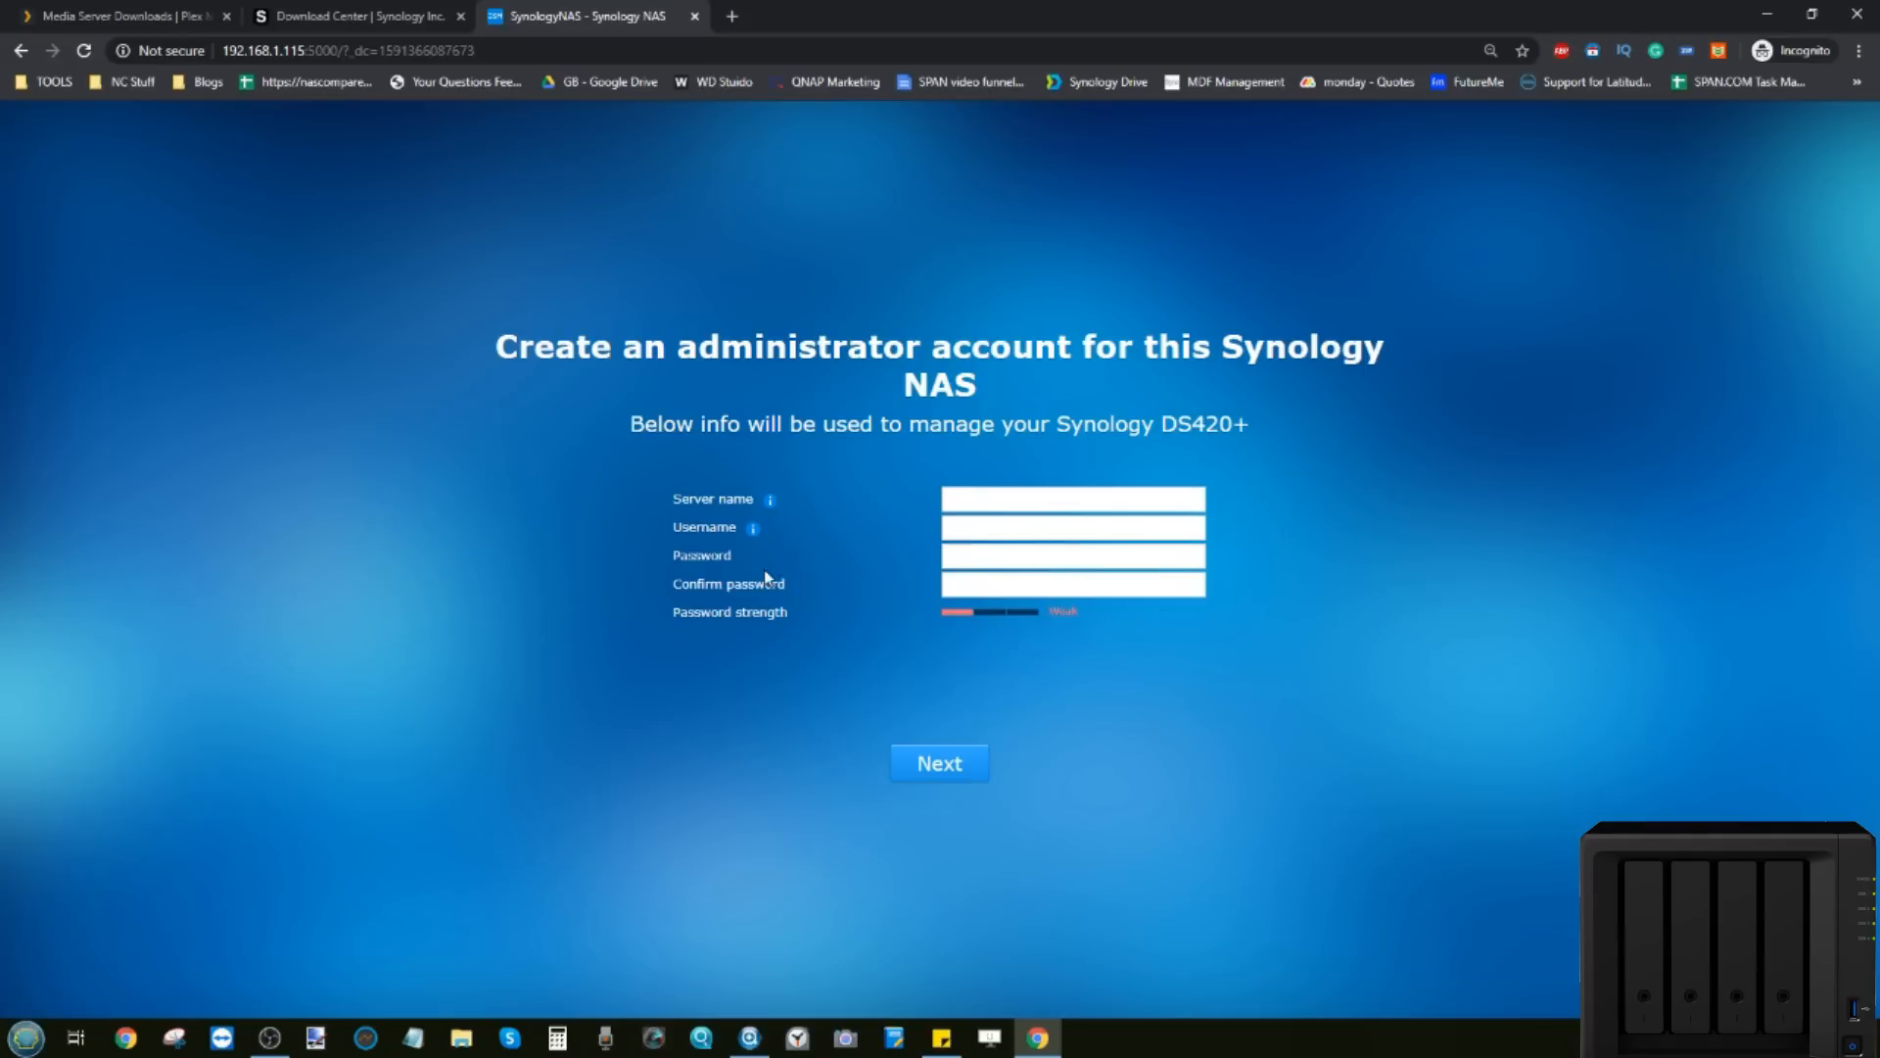
# Step: Name the server DS420 and create the administrator account with its username and password
pyautogui.click(989, 493)
pyautogui.write('DS420')
pyautogui.click(975, 531)
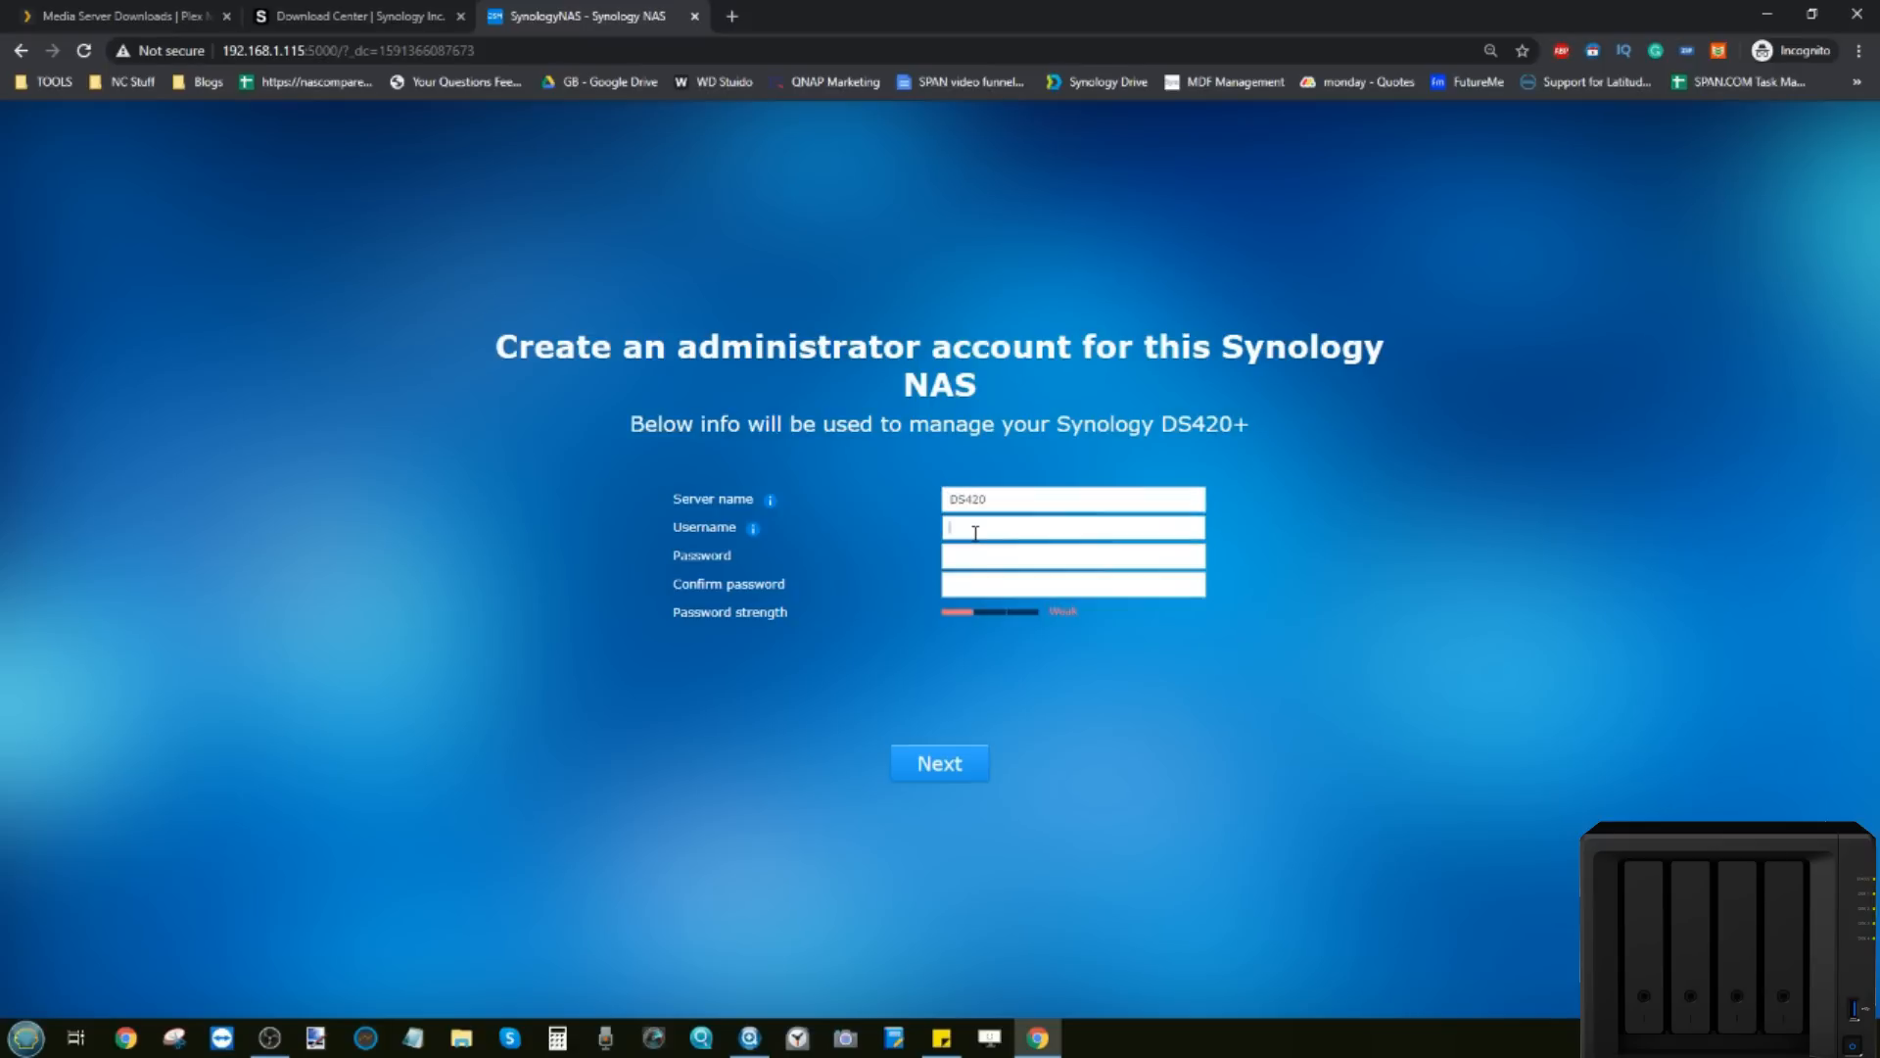
pyautogui.write('admin')
pyautogui.press('Tab')
pyautogui.write('••••••••')
pyautogui.press('Tab')
pyautogui.write('••••••••')
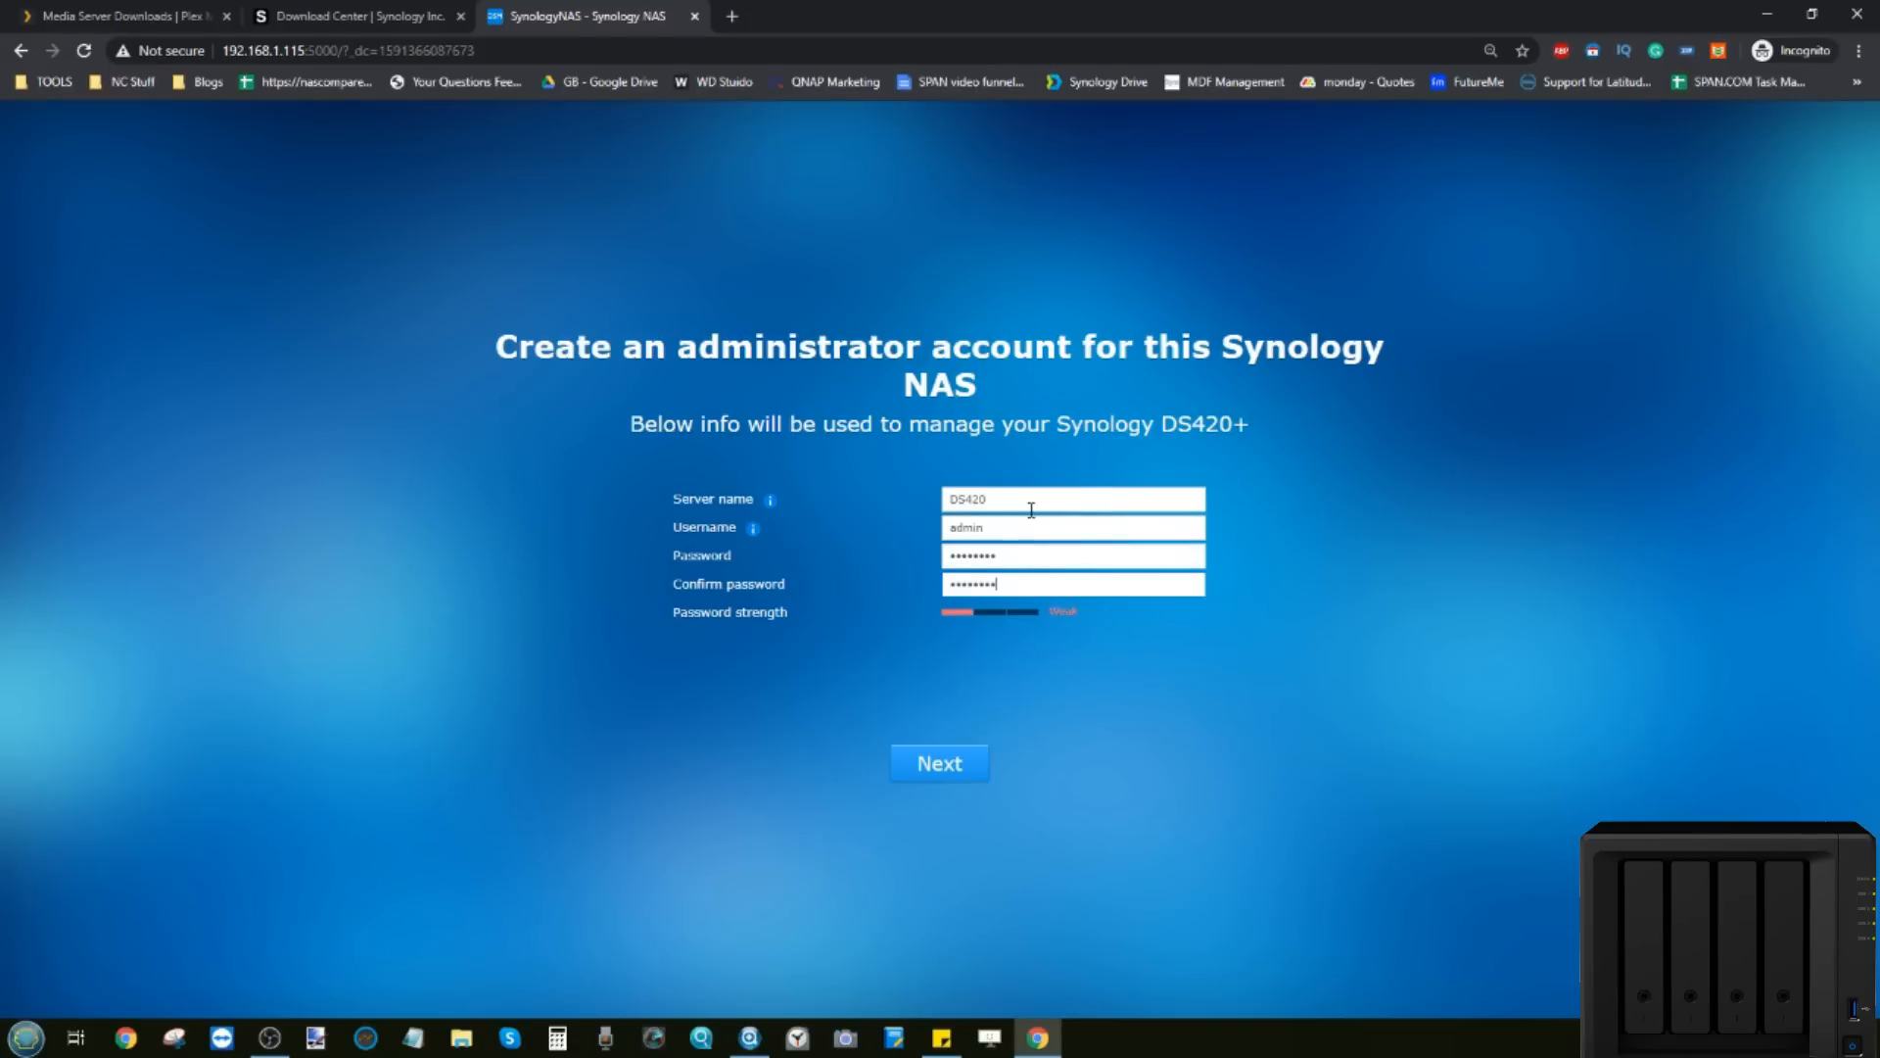
pyautogui.click(930, 762)
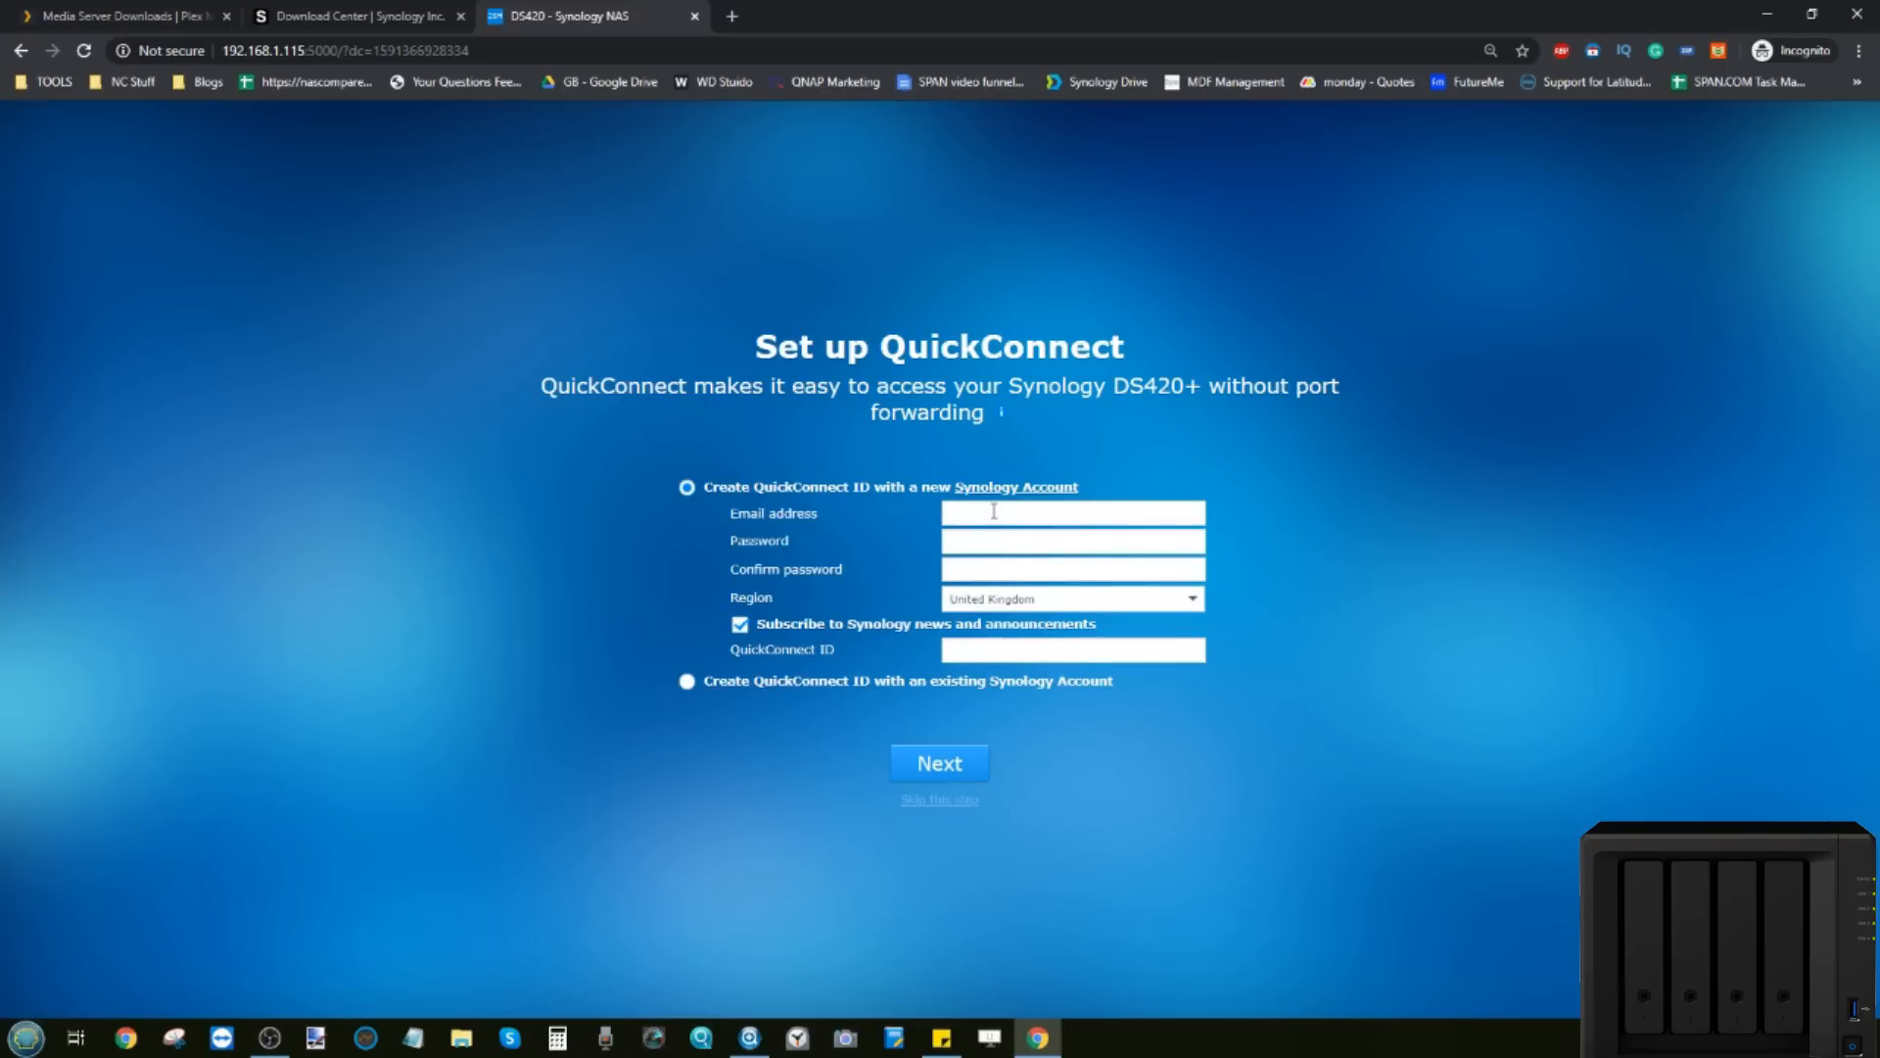
# Step: Skip QuickConnect, decline device analytics, and finish setup to reach the DSM desktop
pyautogui.click(935, 803)
pyautogui.click(1046, 598)
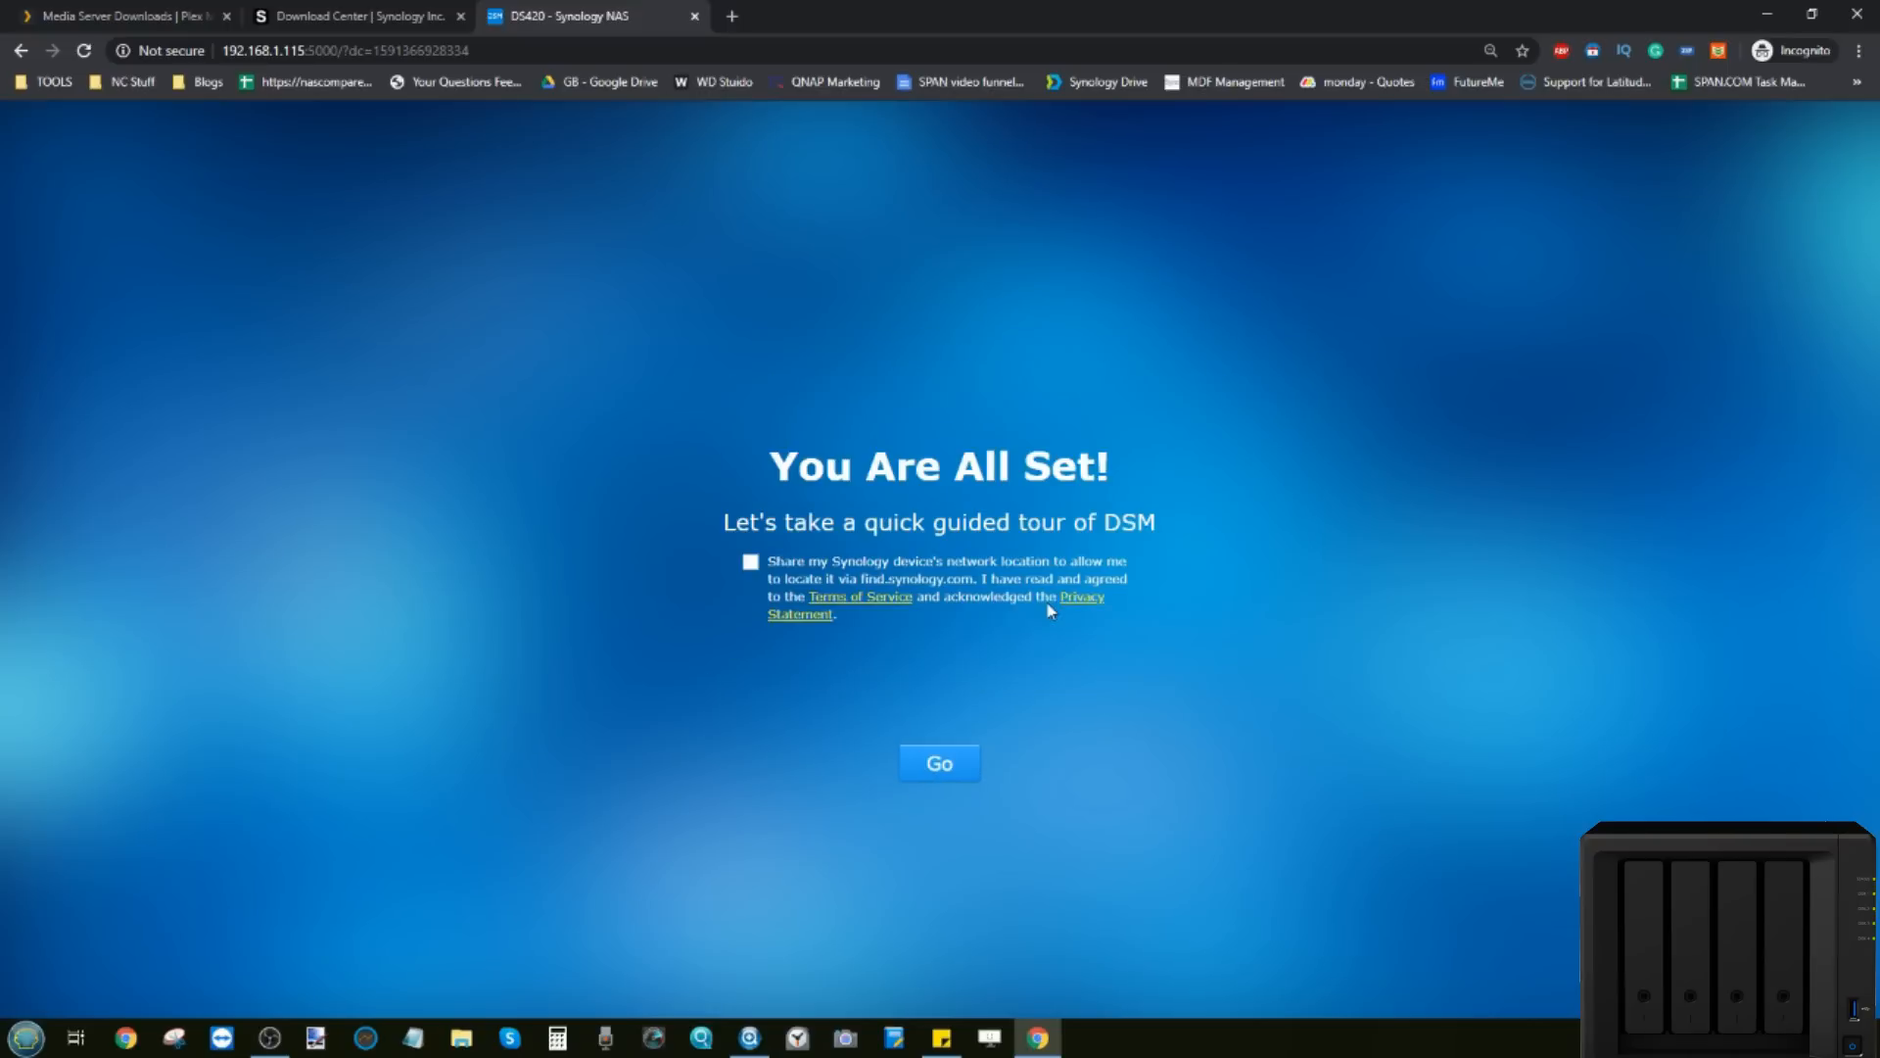
pyautogui.click(944, 762)
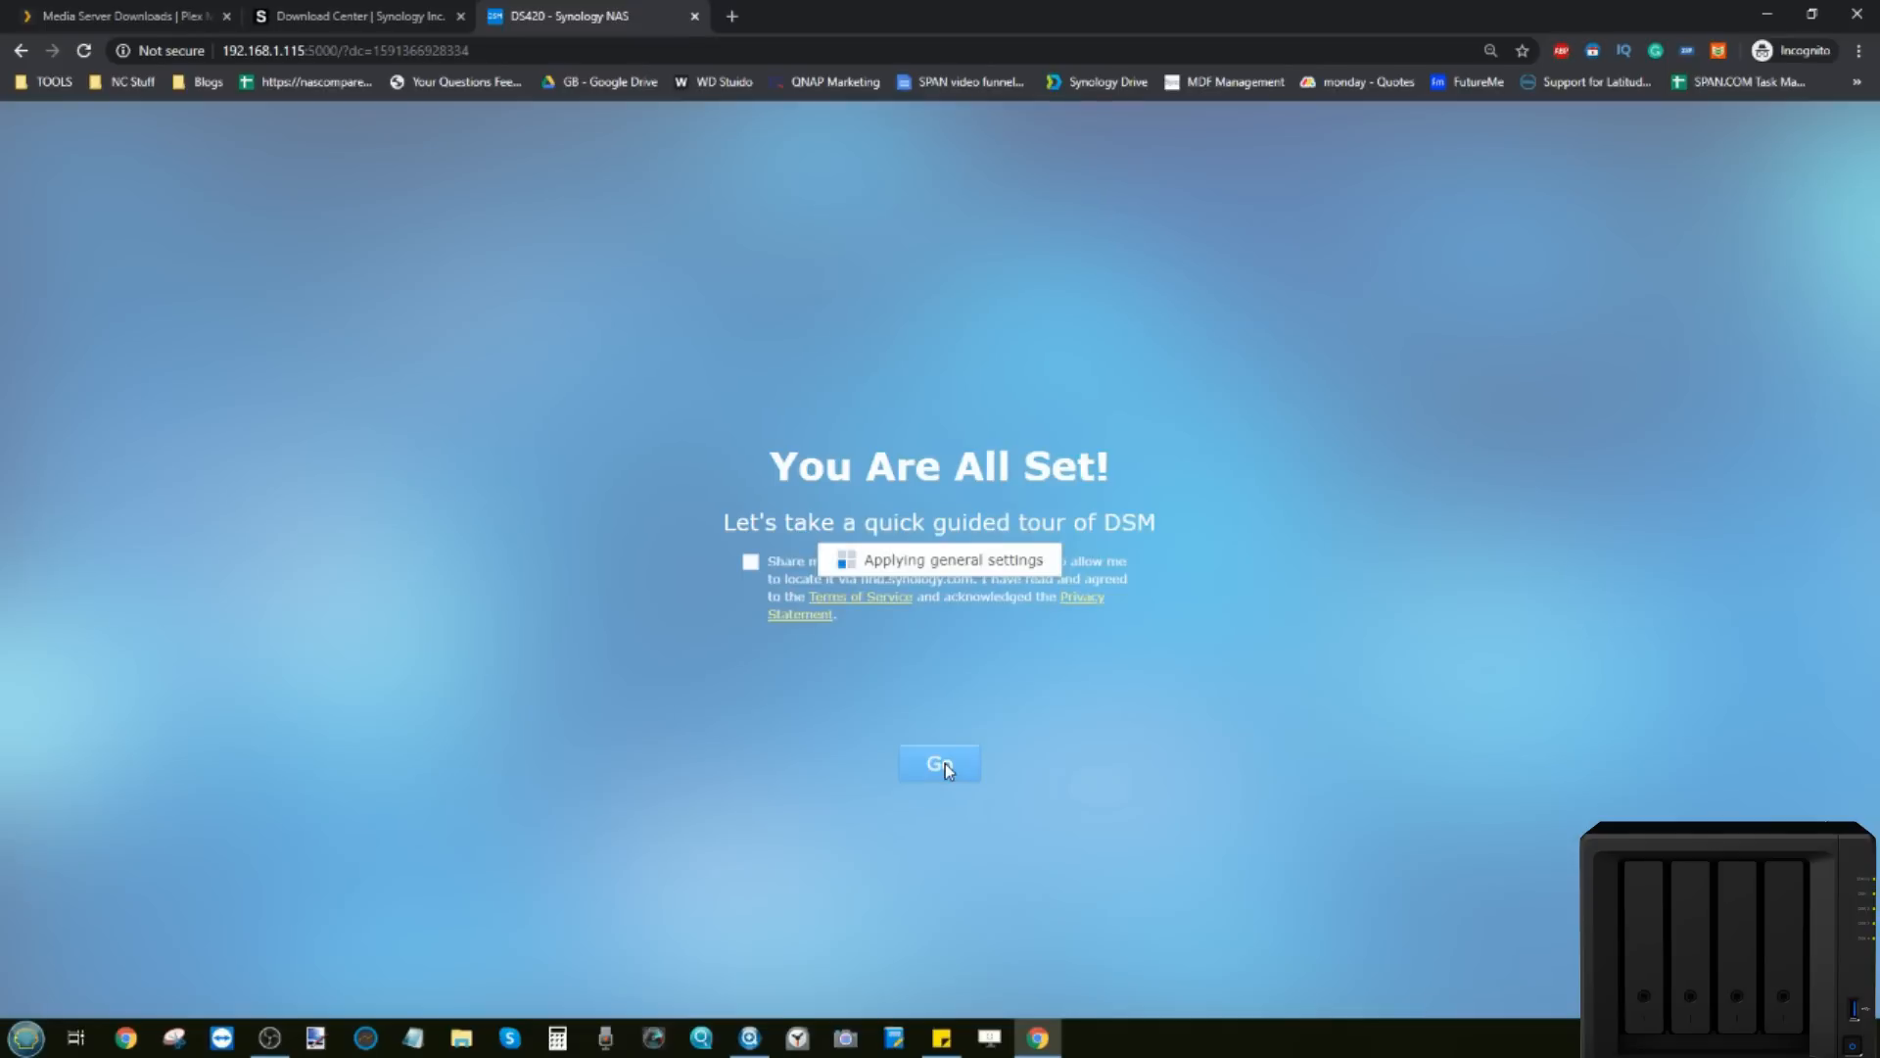
pyautogui.click(921, 754)
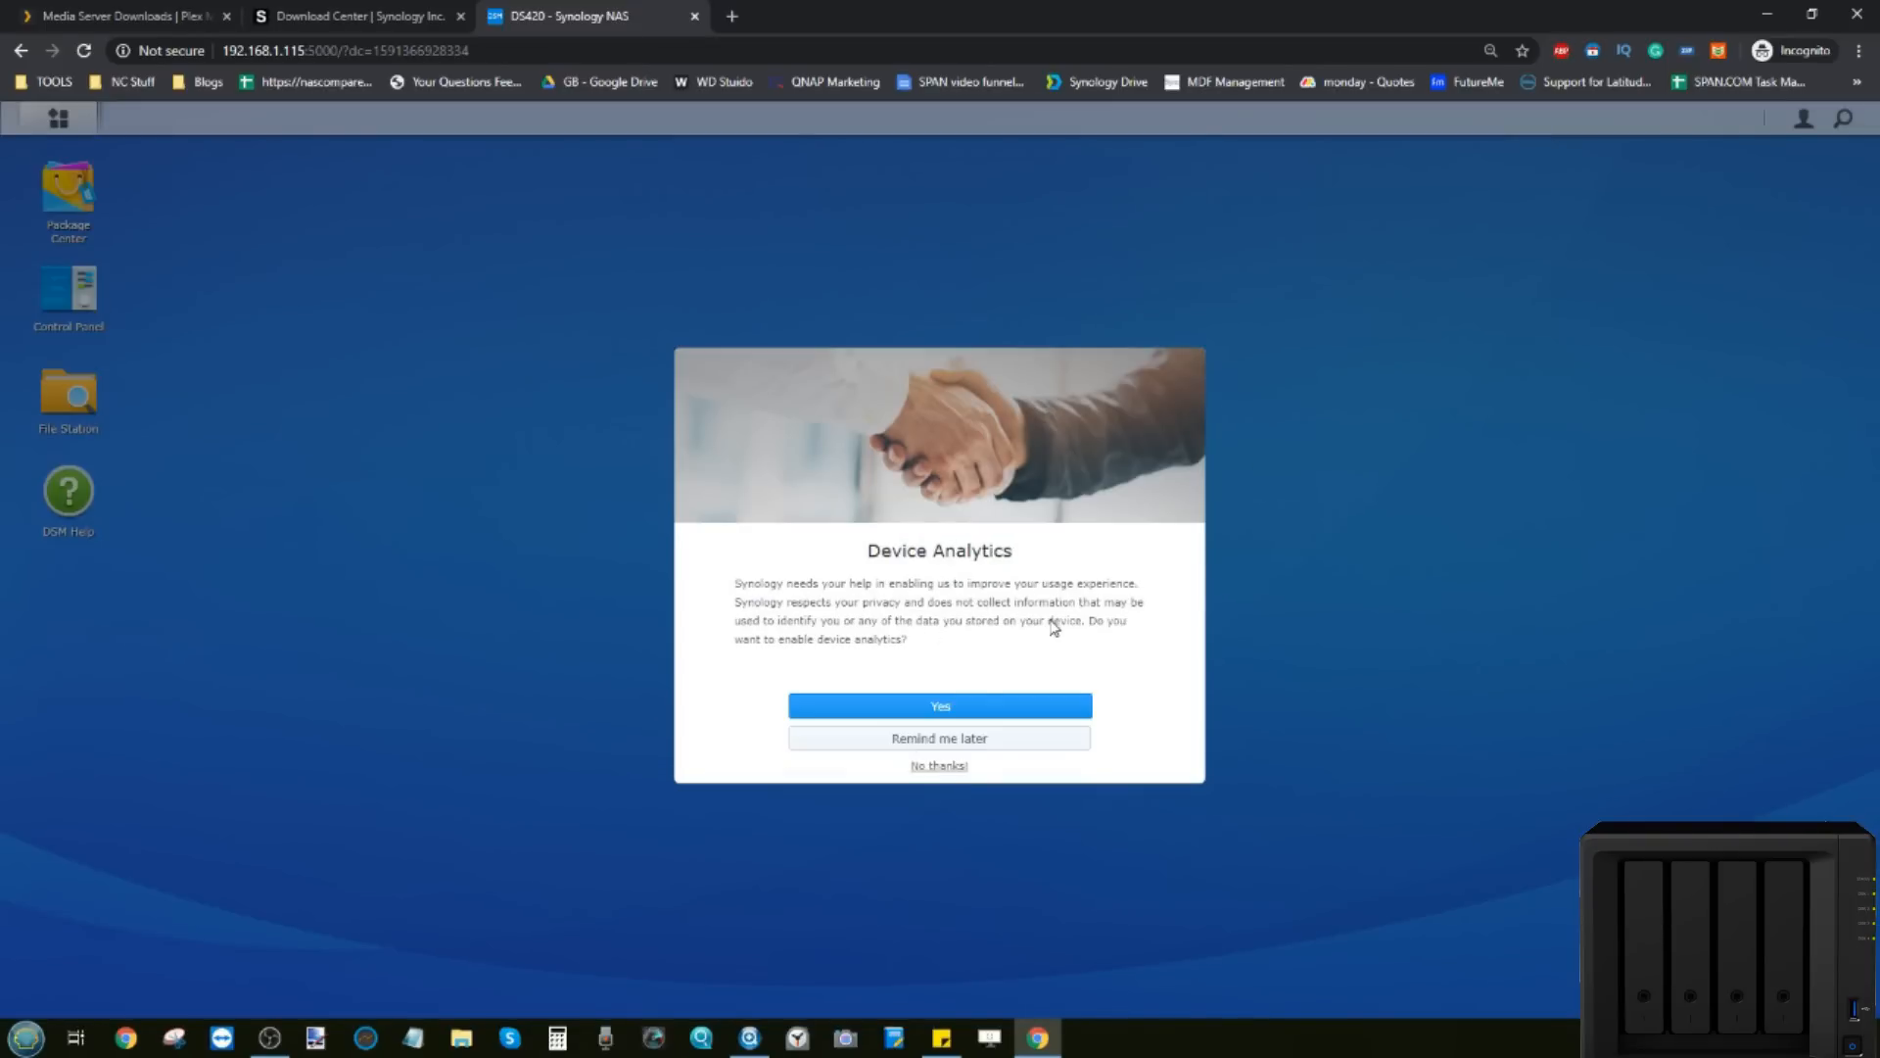
pyautogui.click(955, 766)
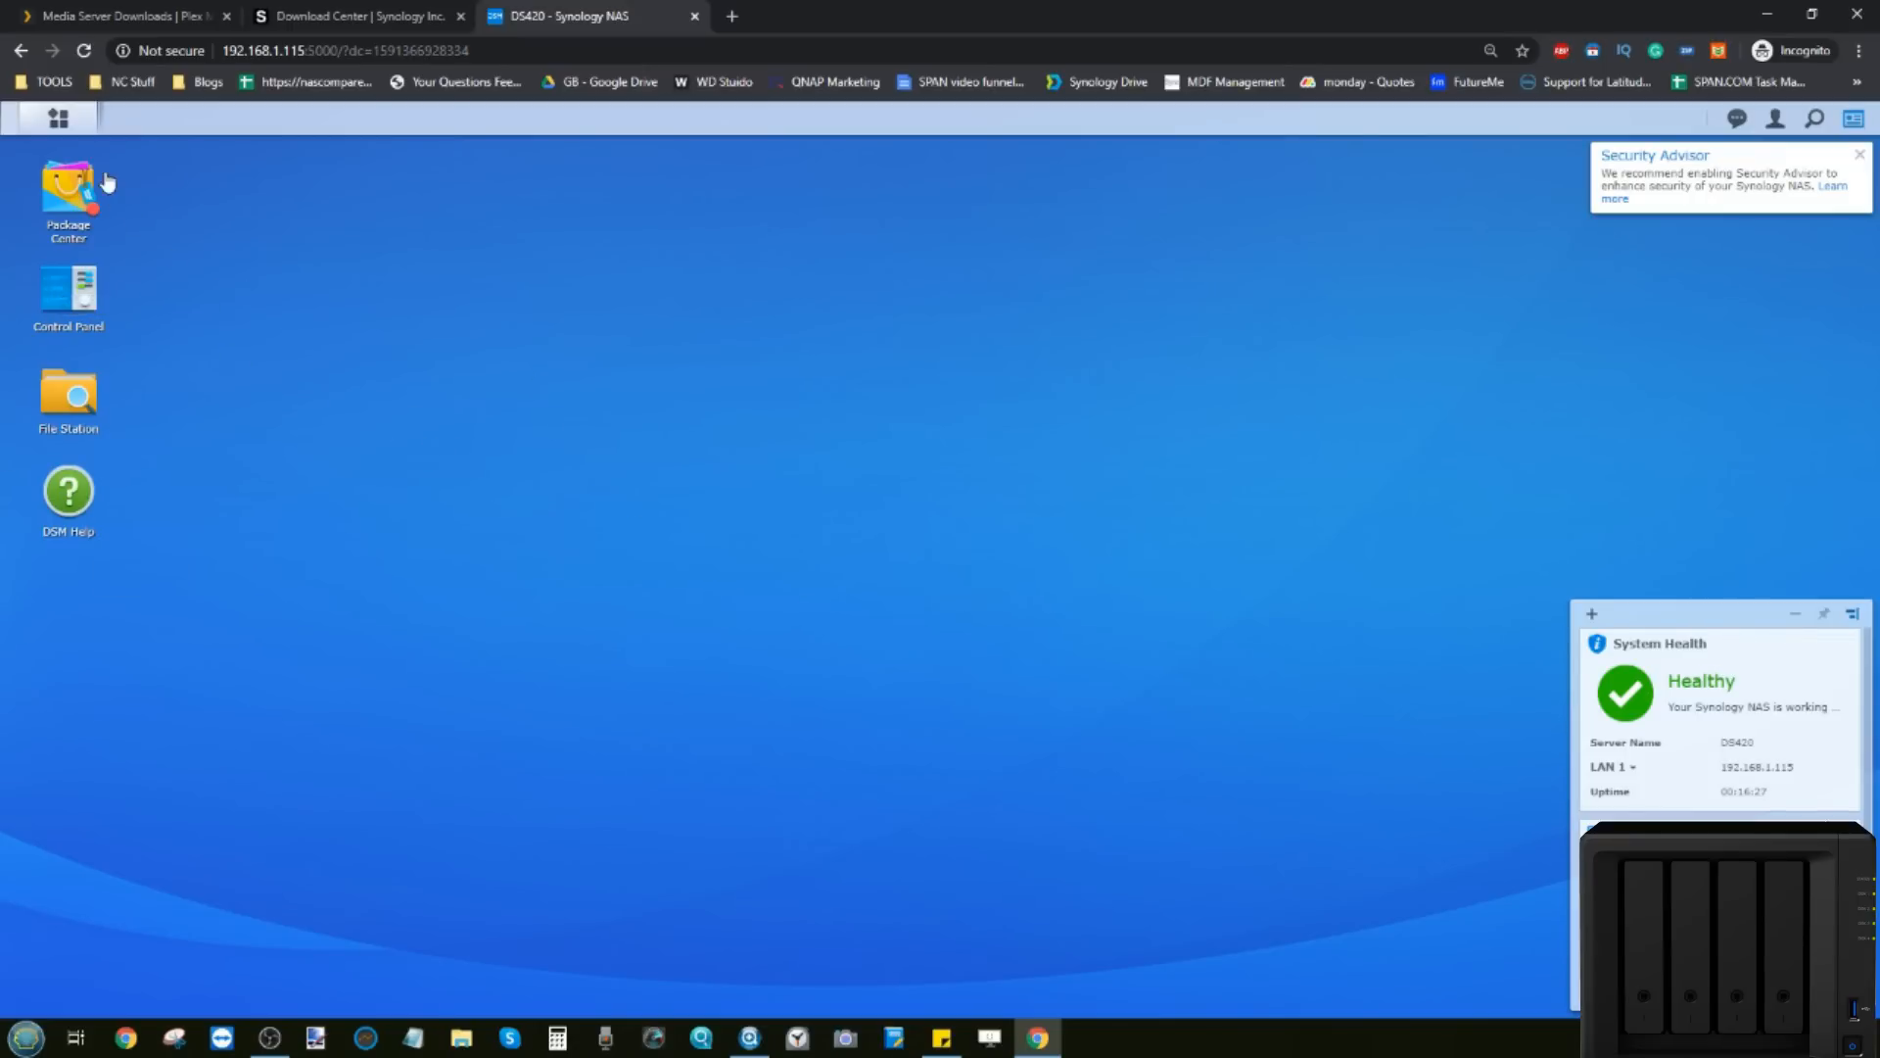
# Step: Open Storage Manager, check for existing volumes, and launch the Storage Pool Creation Wizard
pyautogui.click(58, 118)
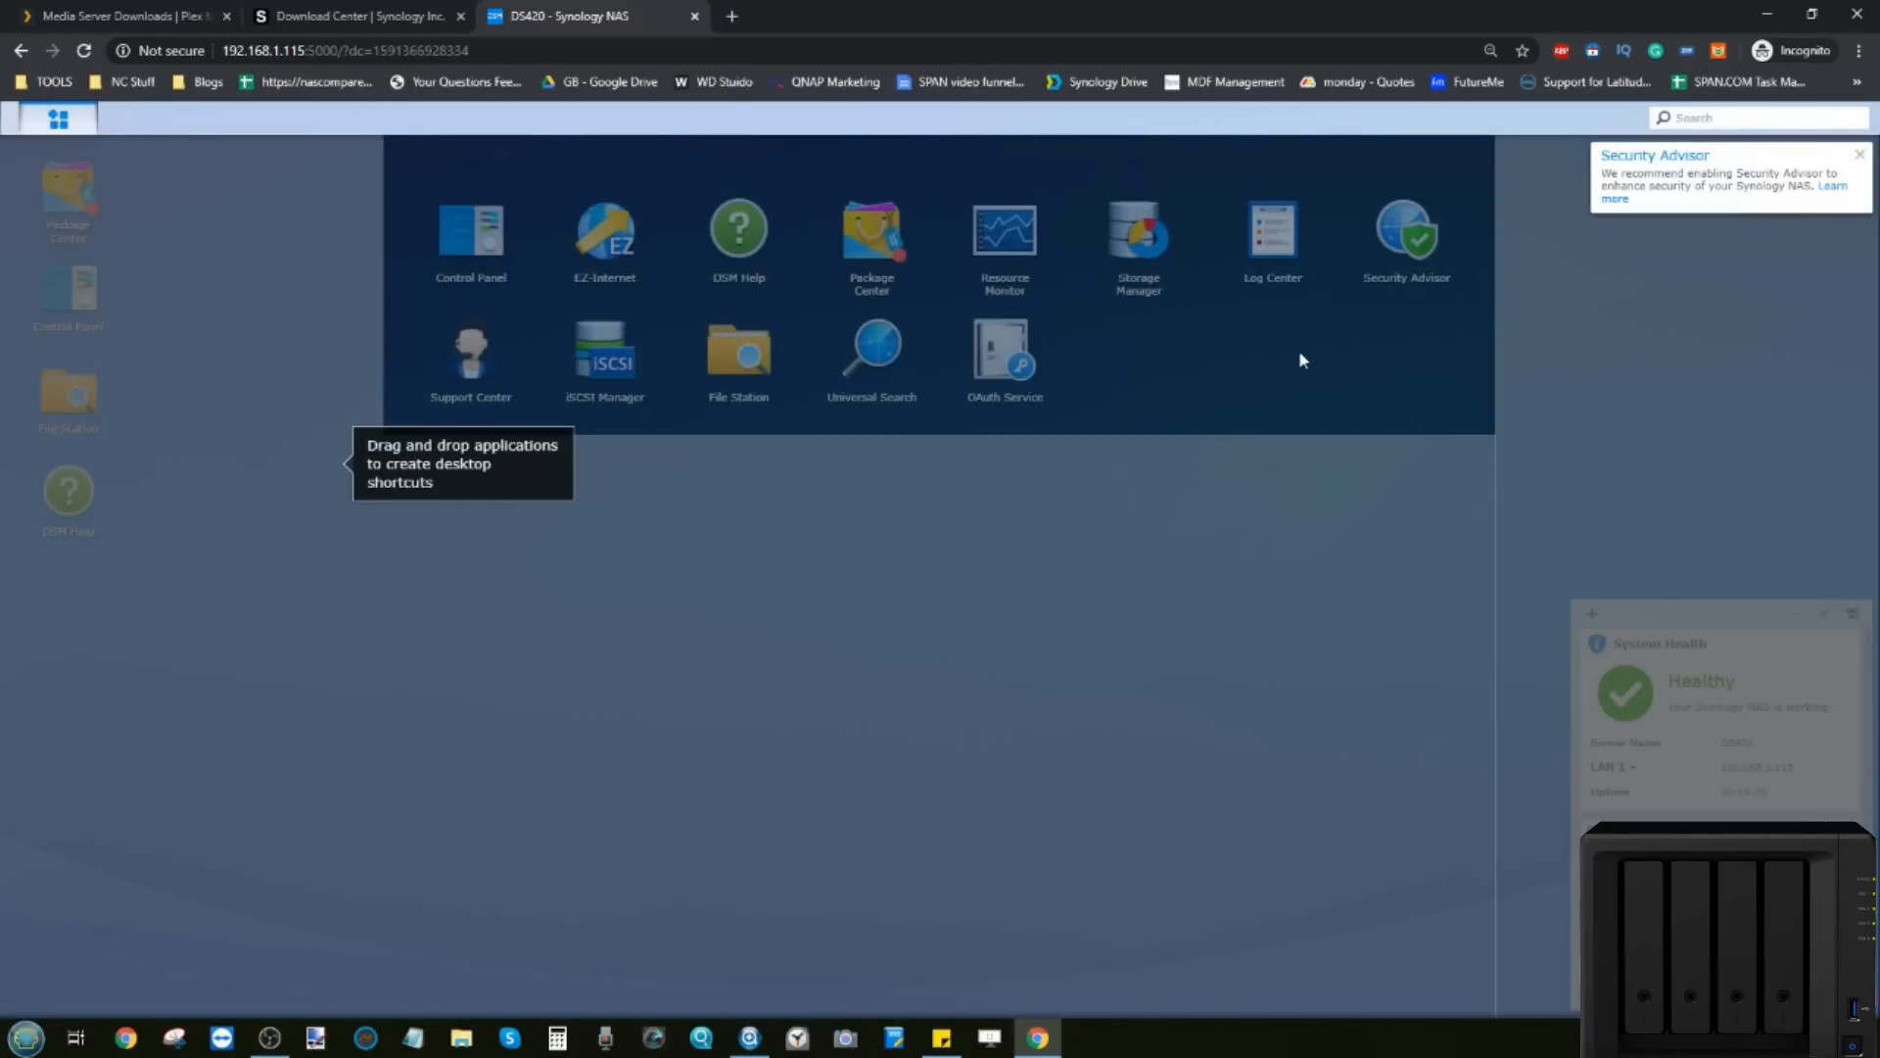
pyautogui.click(1299, 350)
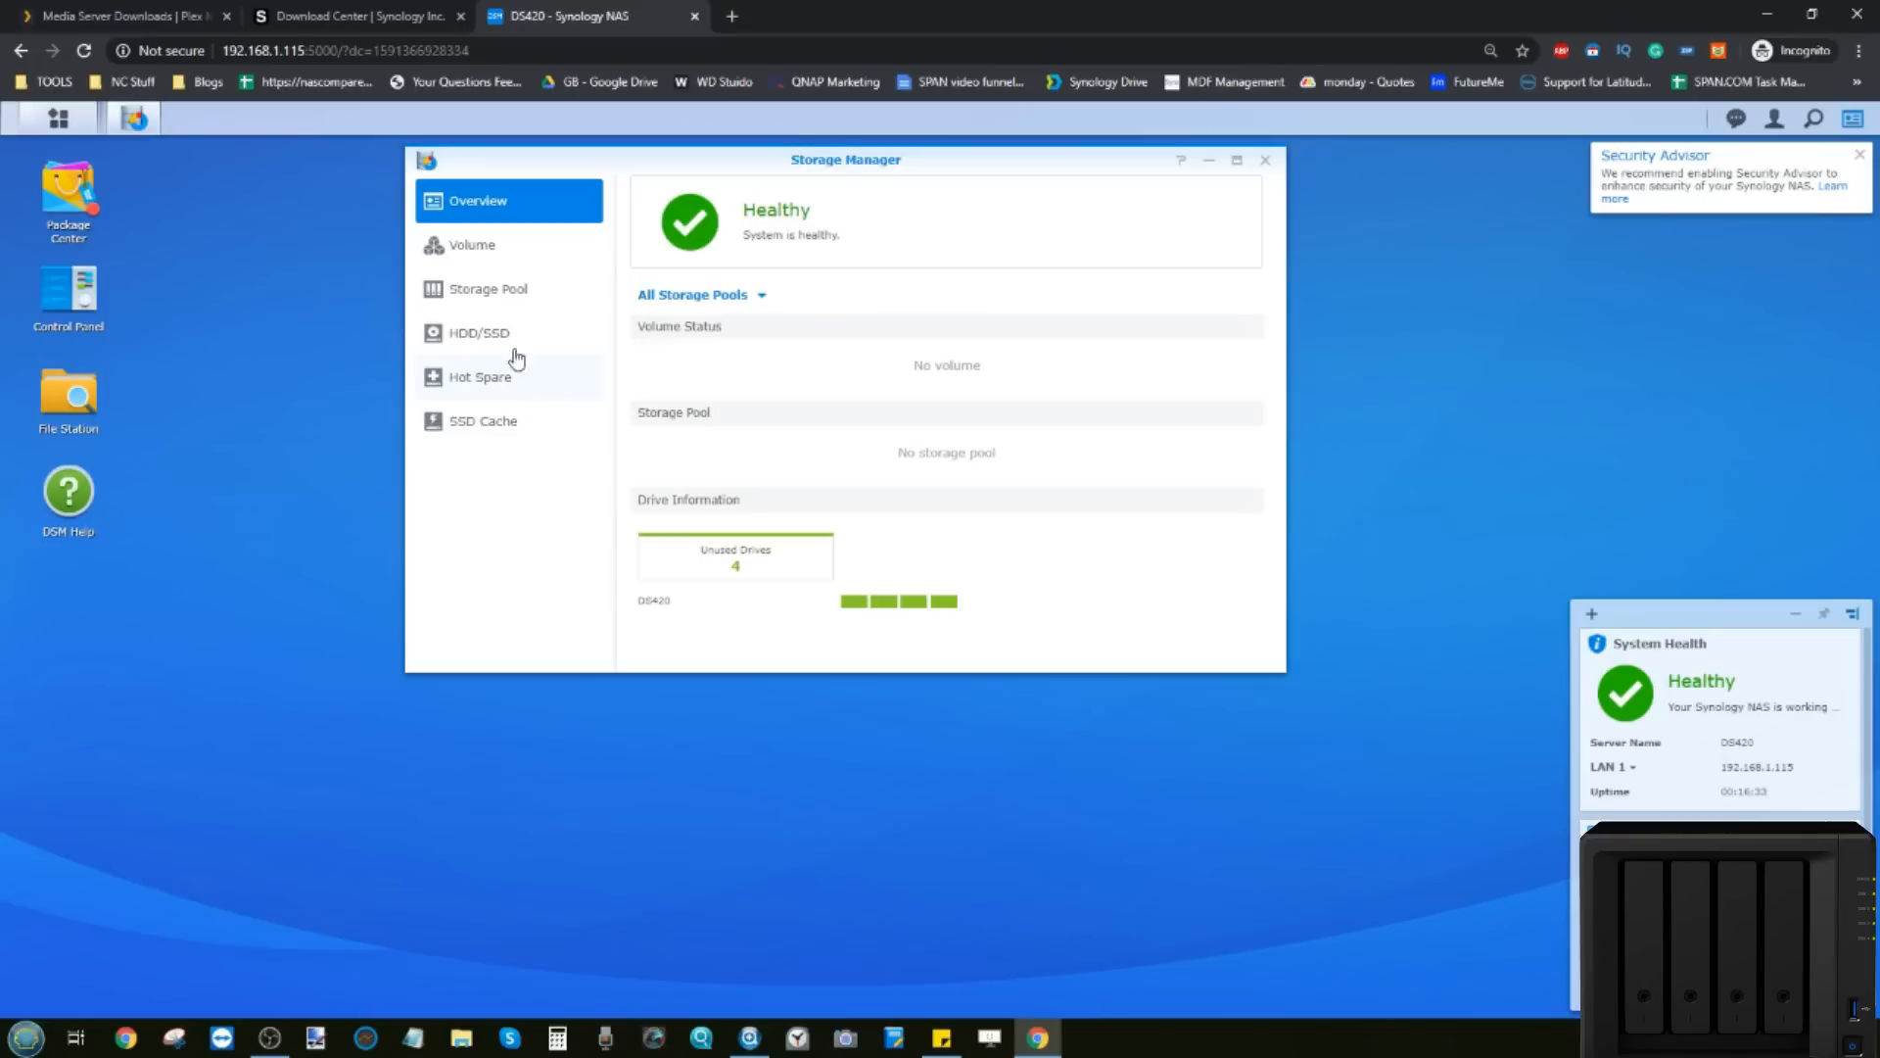
pyautogui.click(497, 296)
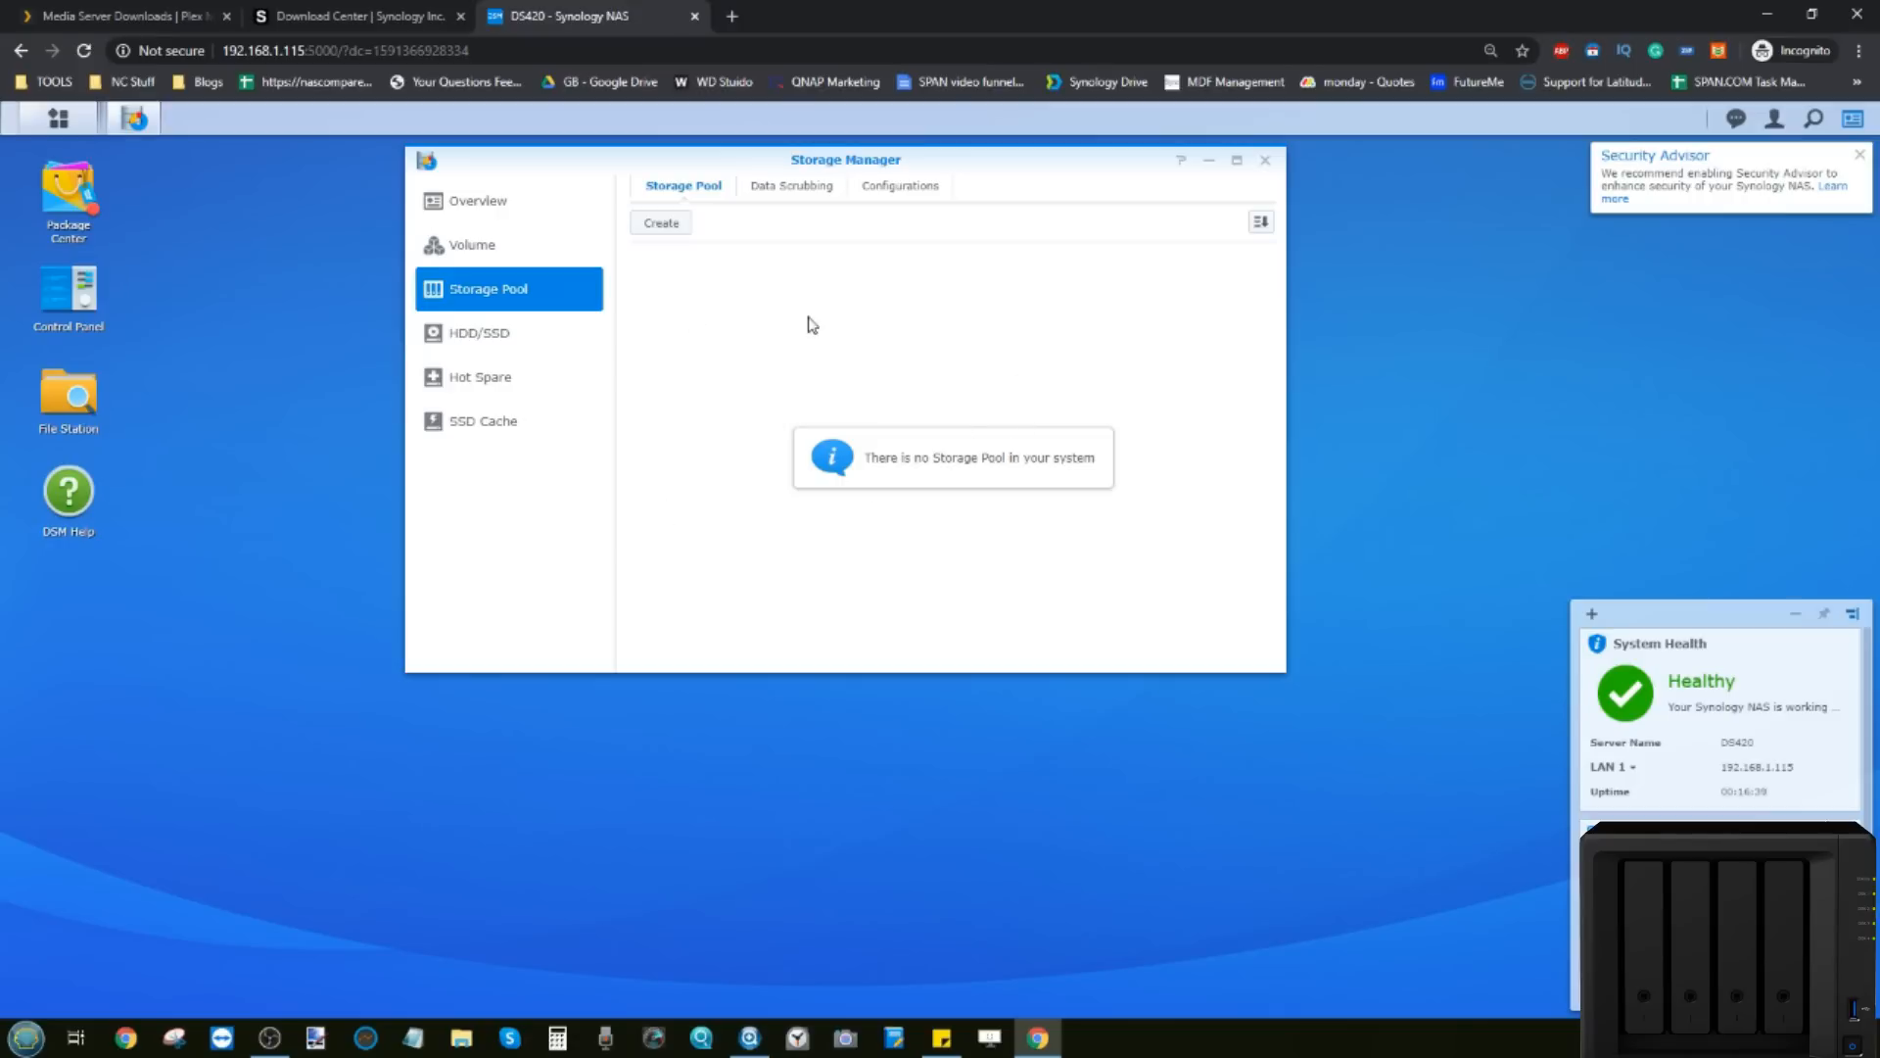
pyautogui.click(464, 251)
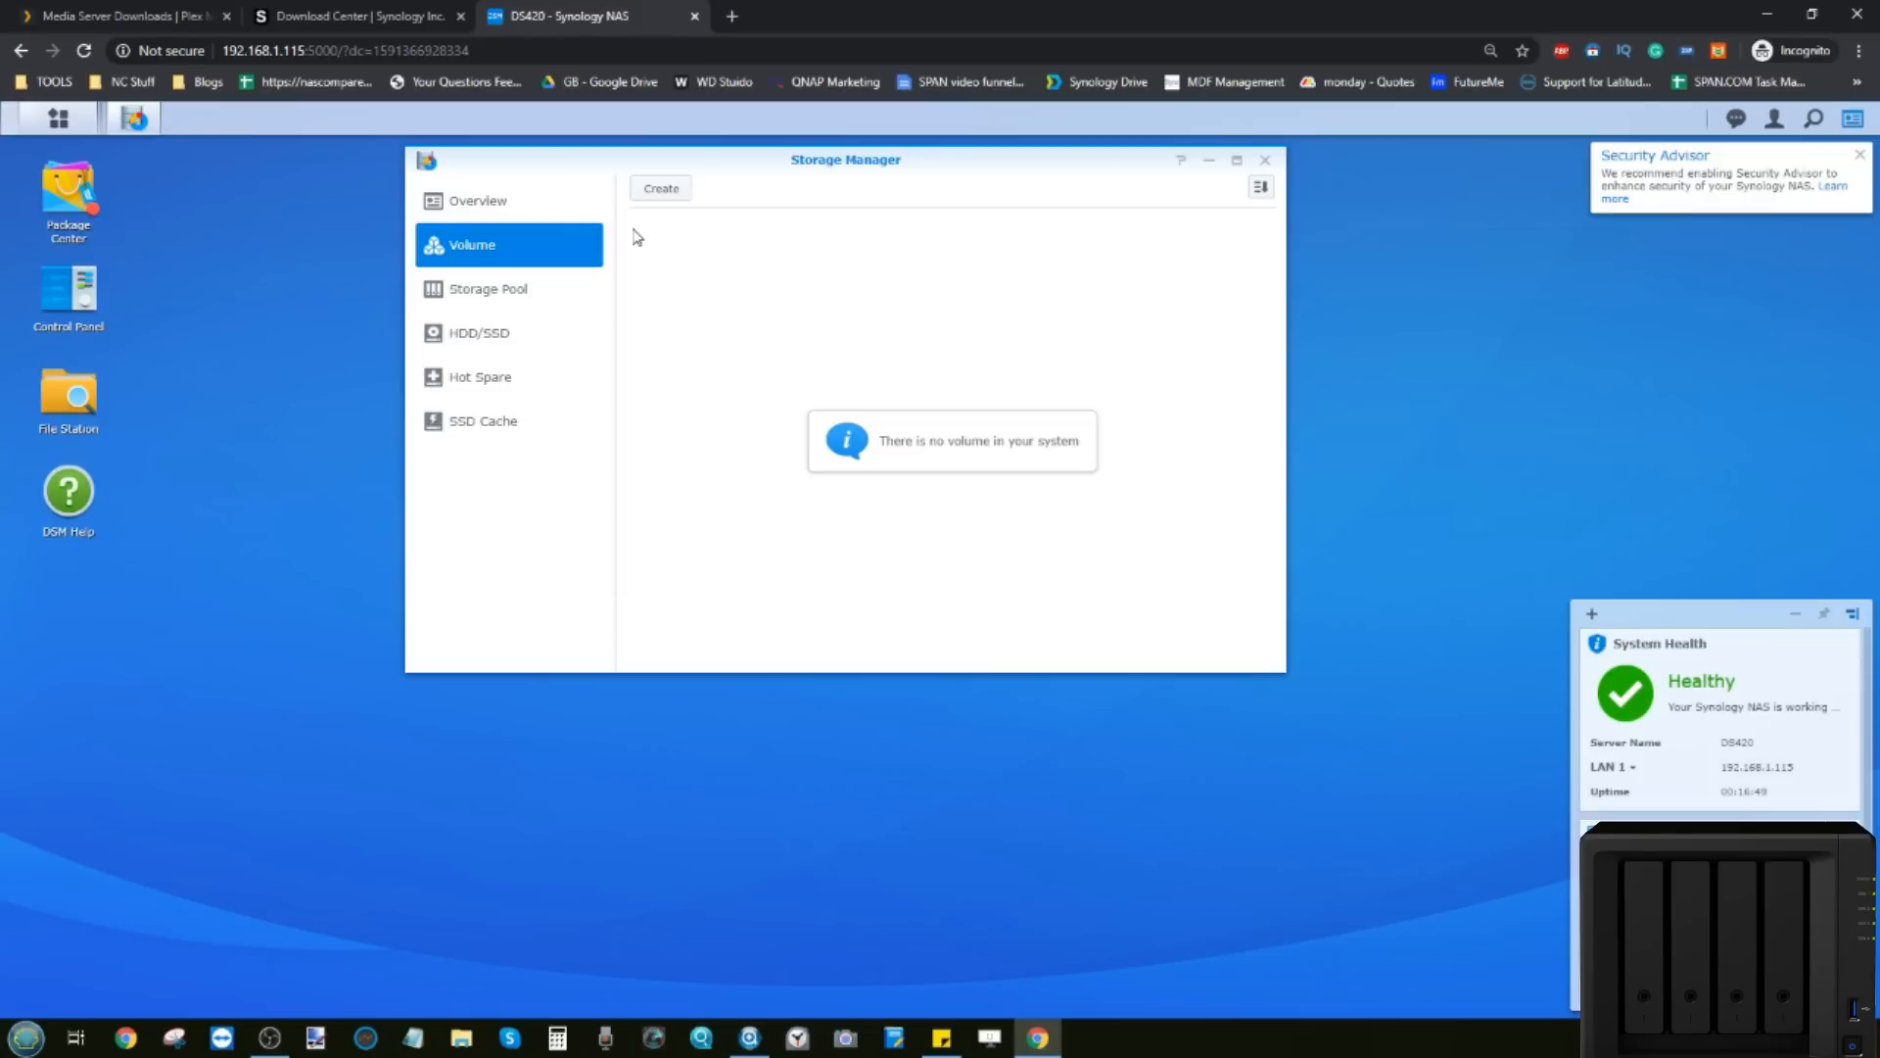
pyautogui.click(517, 294)
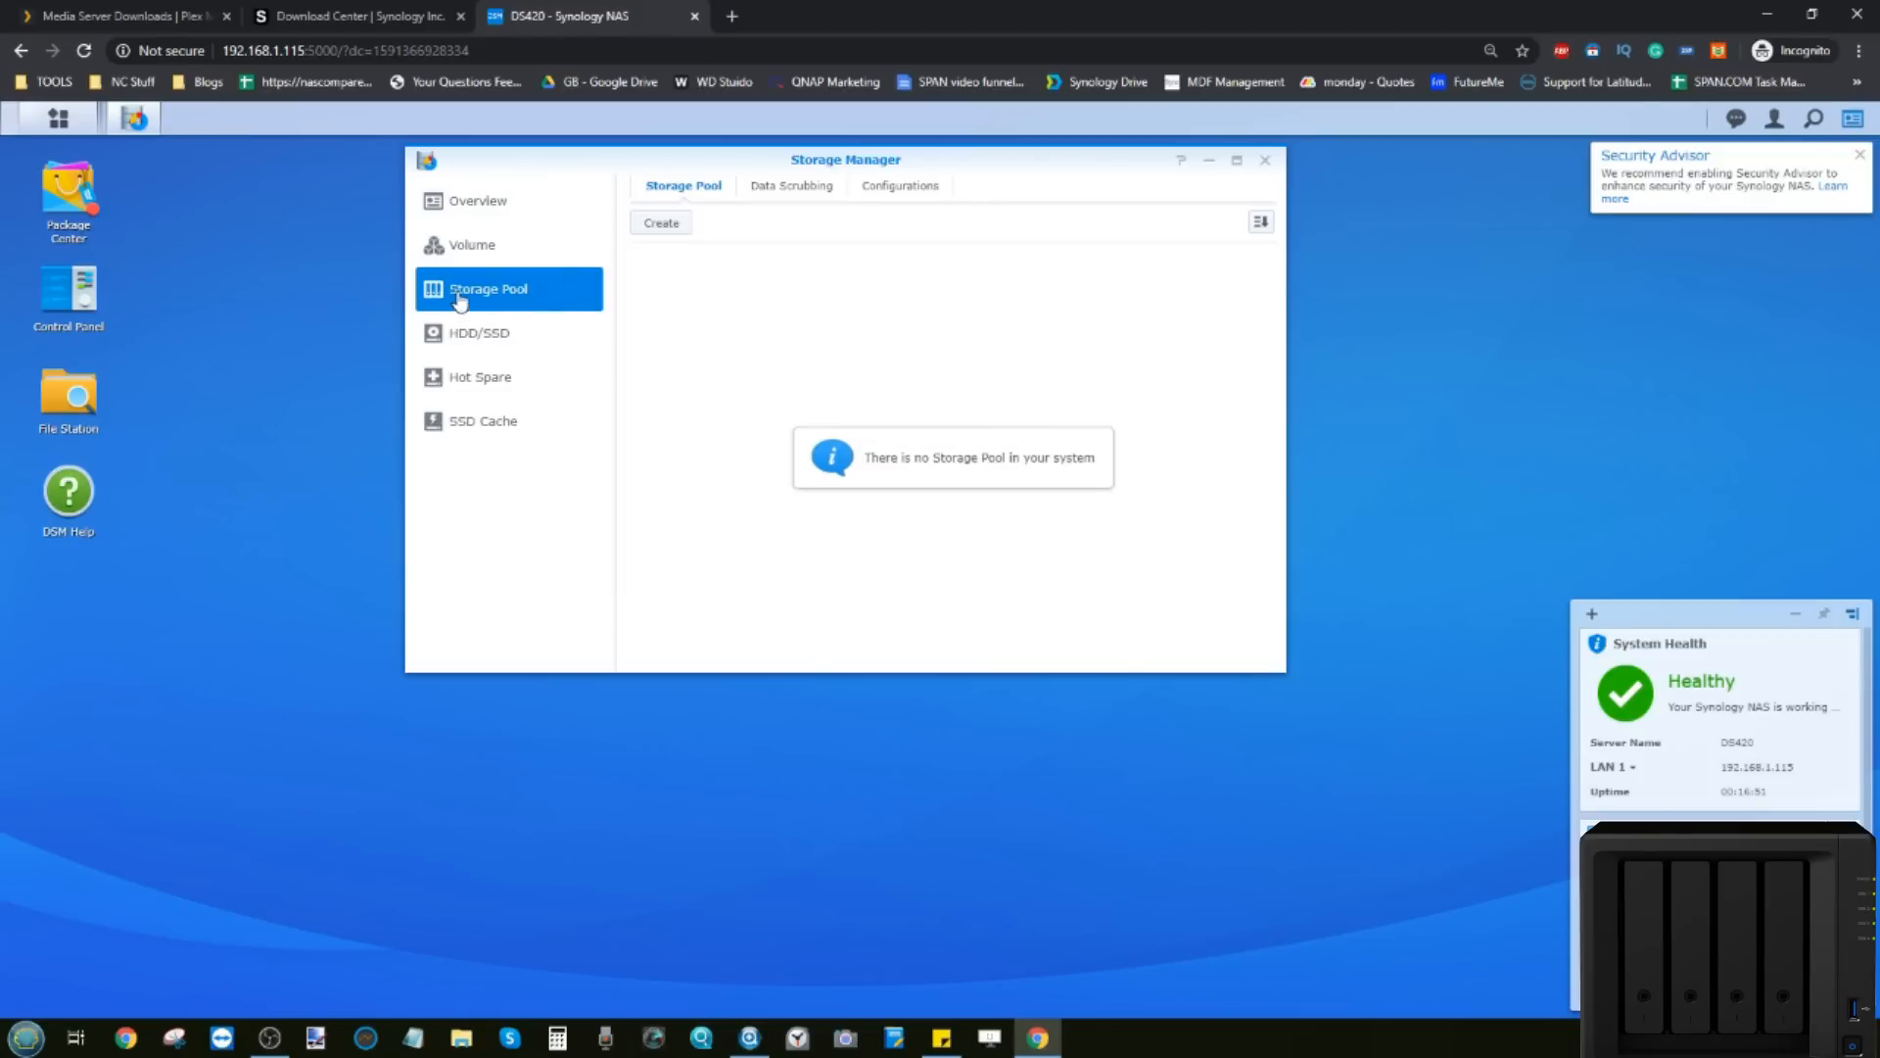
pyautogui.click(662, 223)
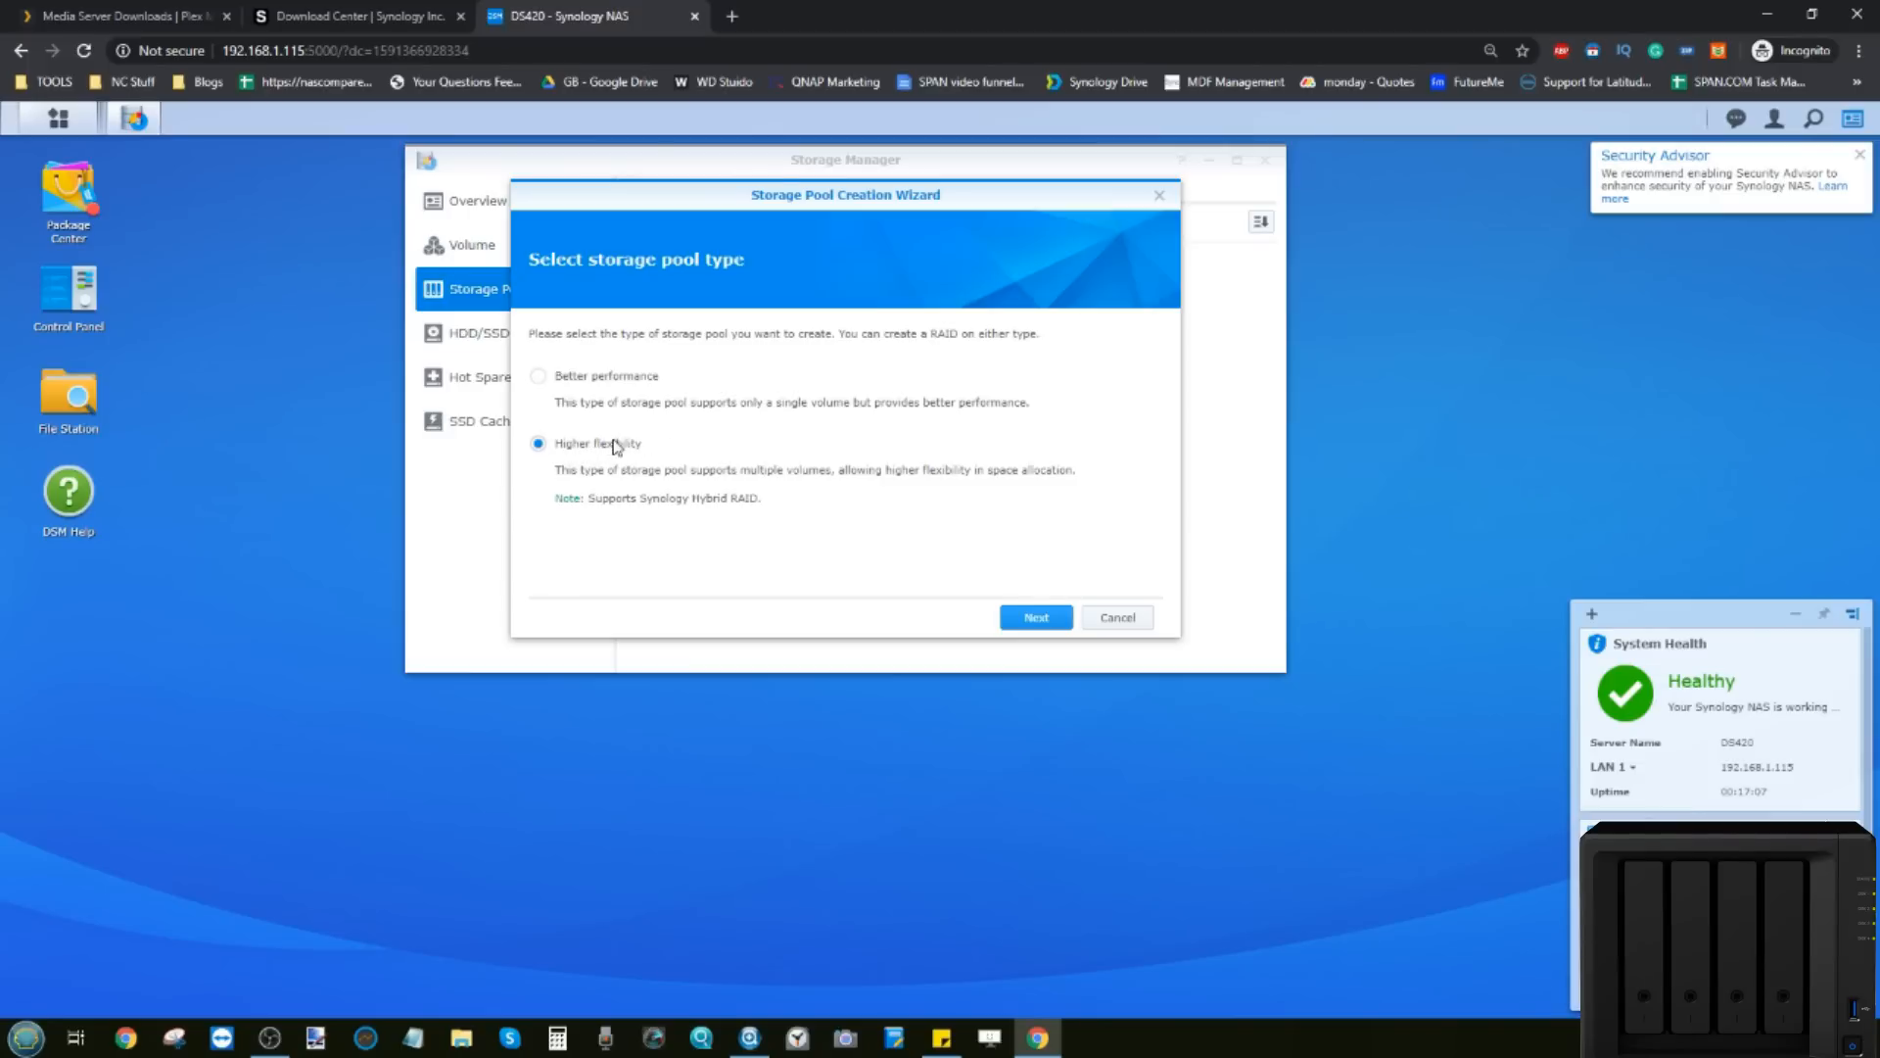
# Step: Choose Higher flexibility, describe the pool as DS420, and keep SHR as the RAID type
pyautogui.click(1036, 617)
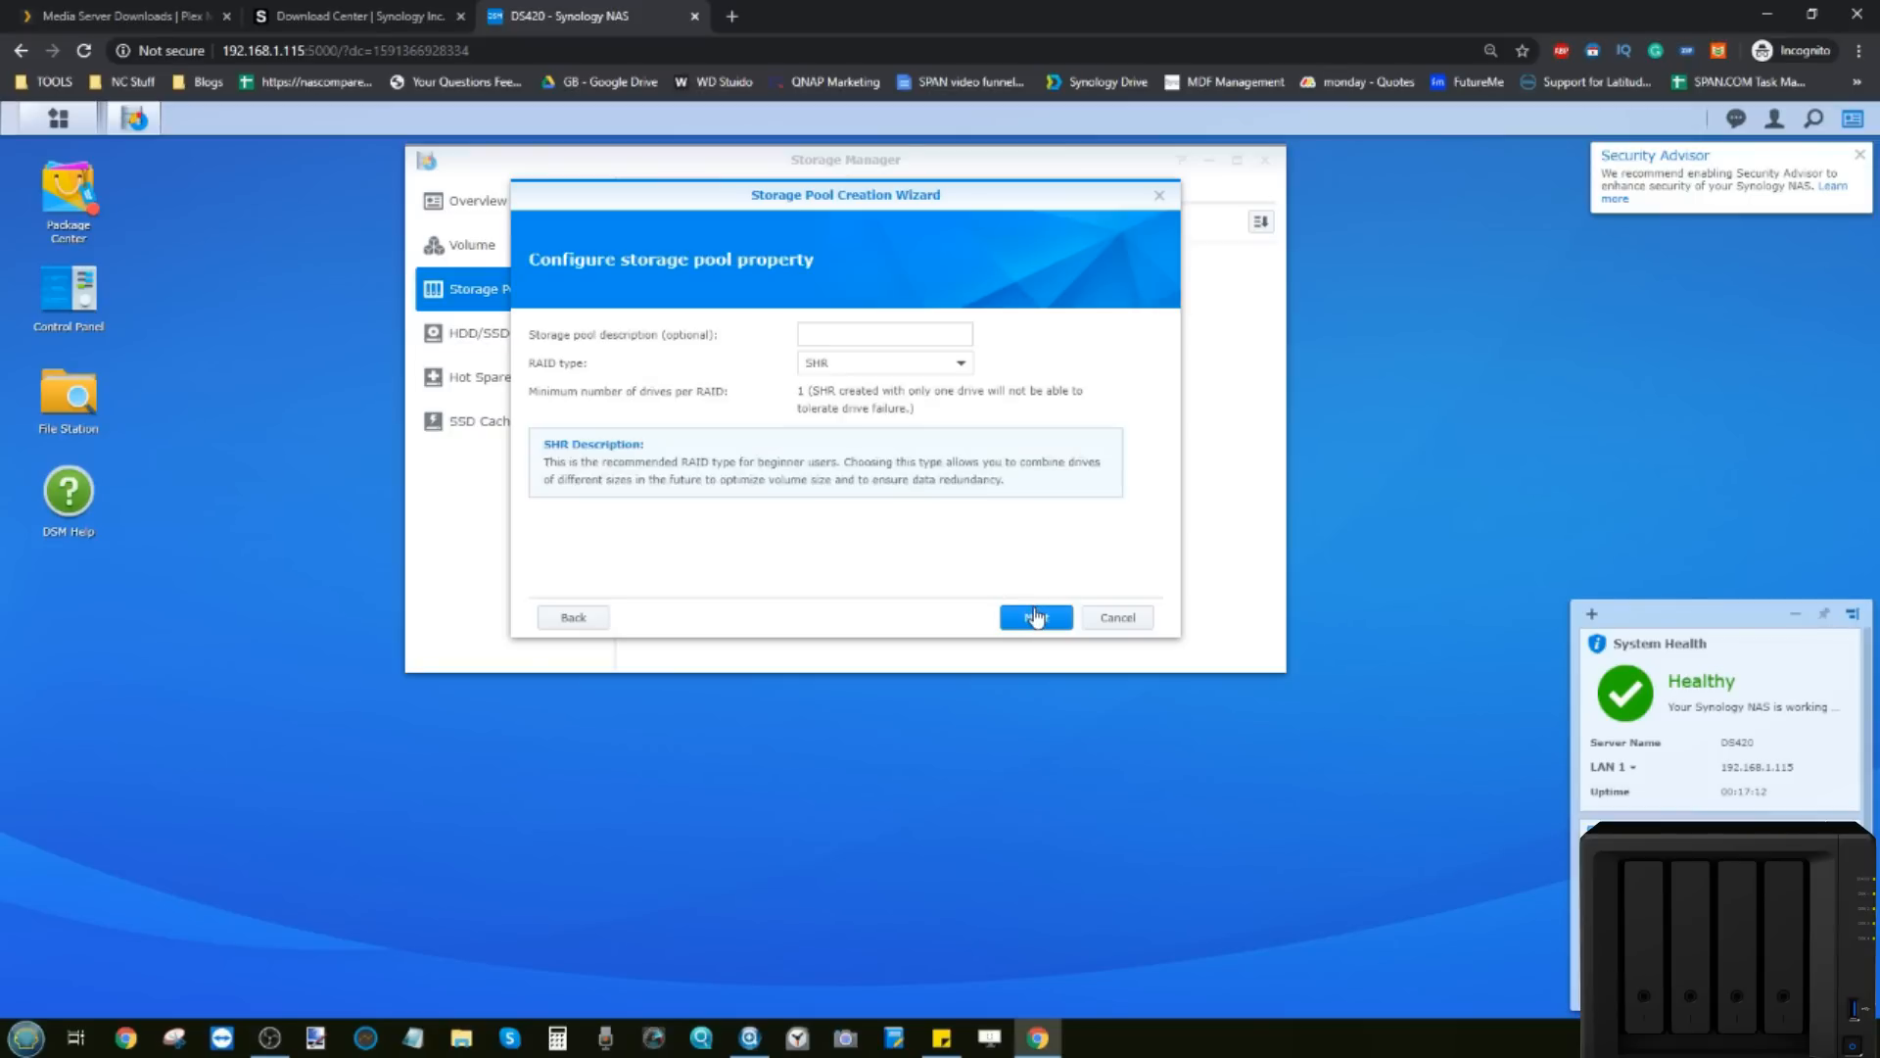
pyautogui.click(811, 333)
pyautogui.write('ds')
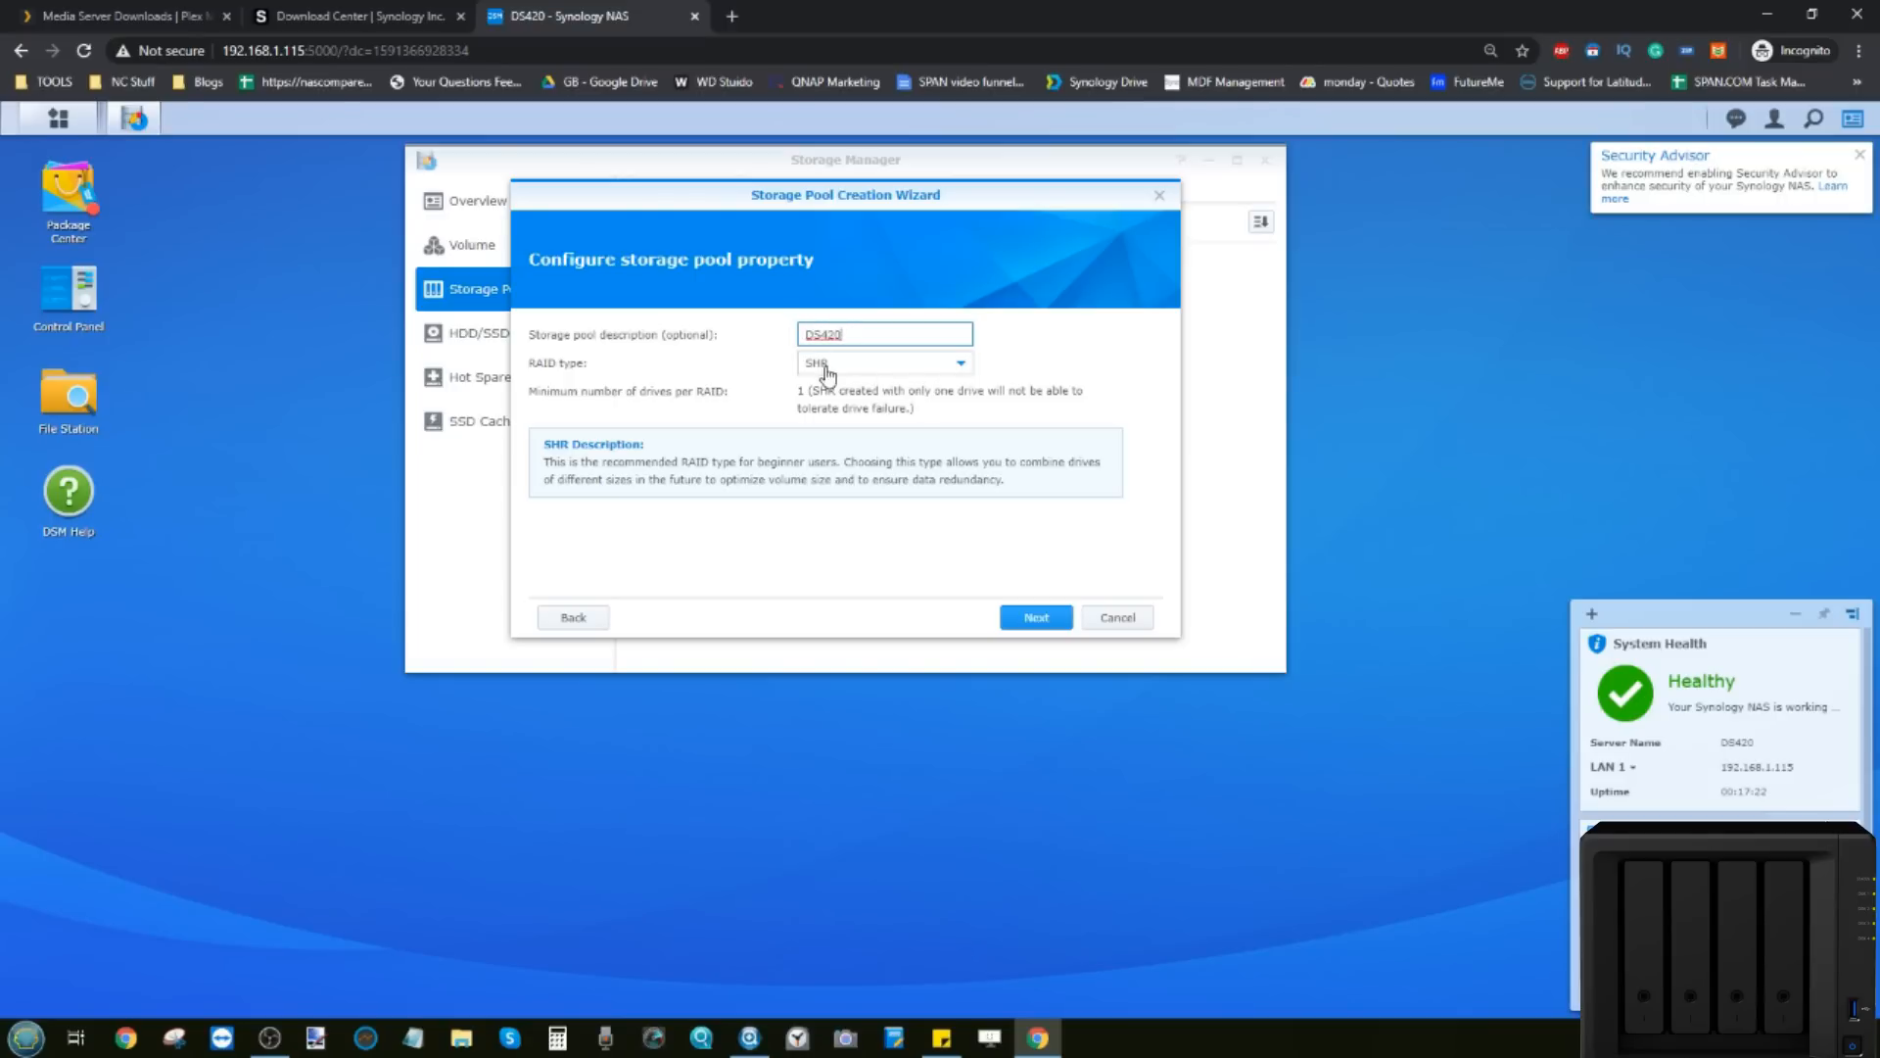
pyautogui.click(822, 365)
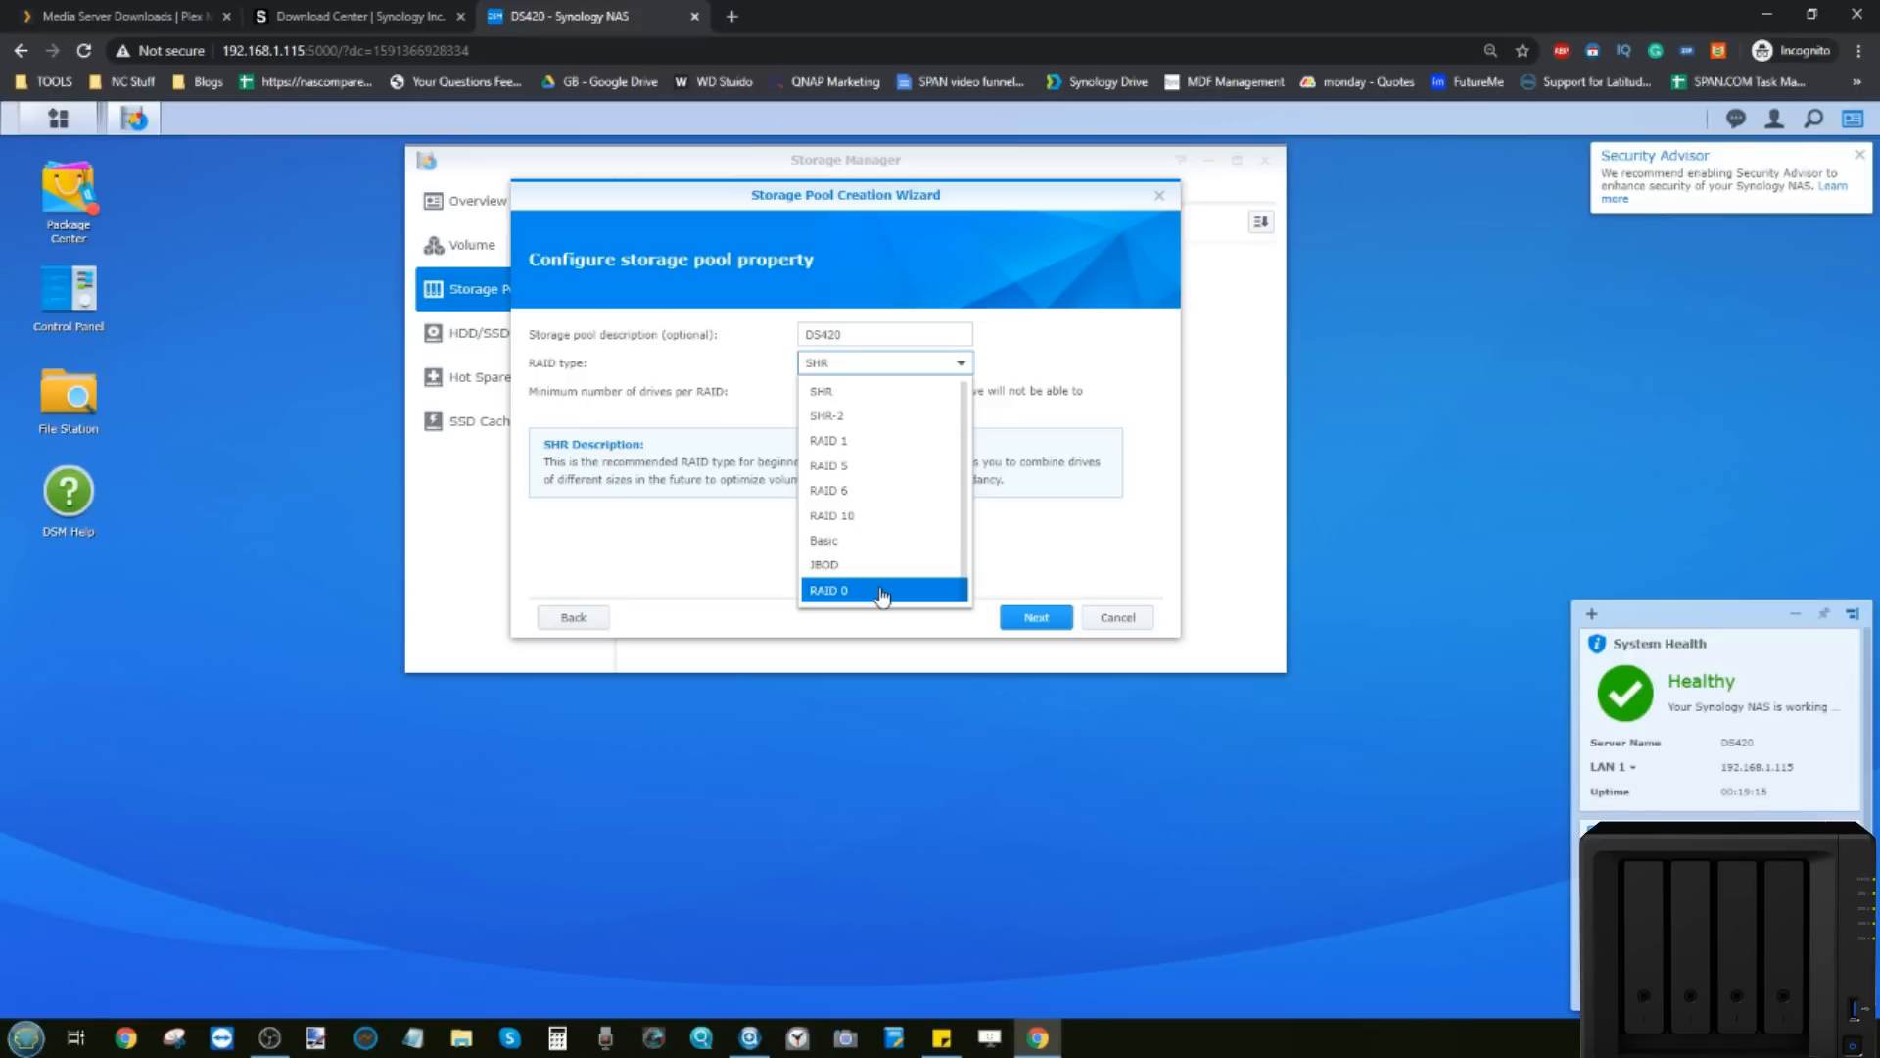
pyautogui.click(882, 398)
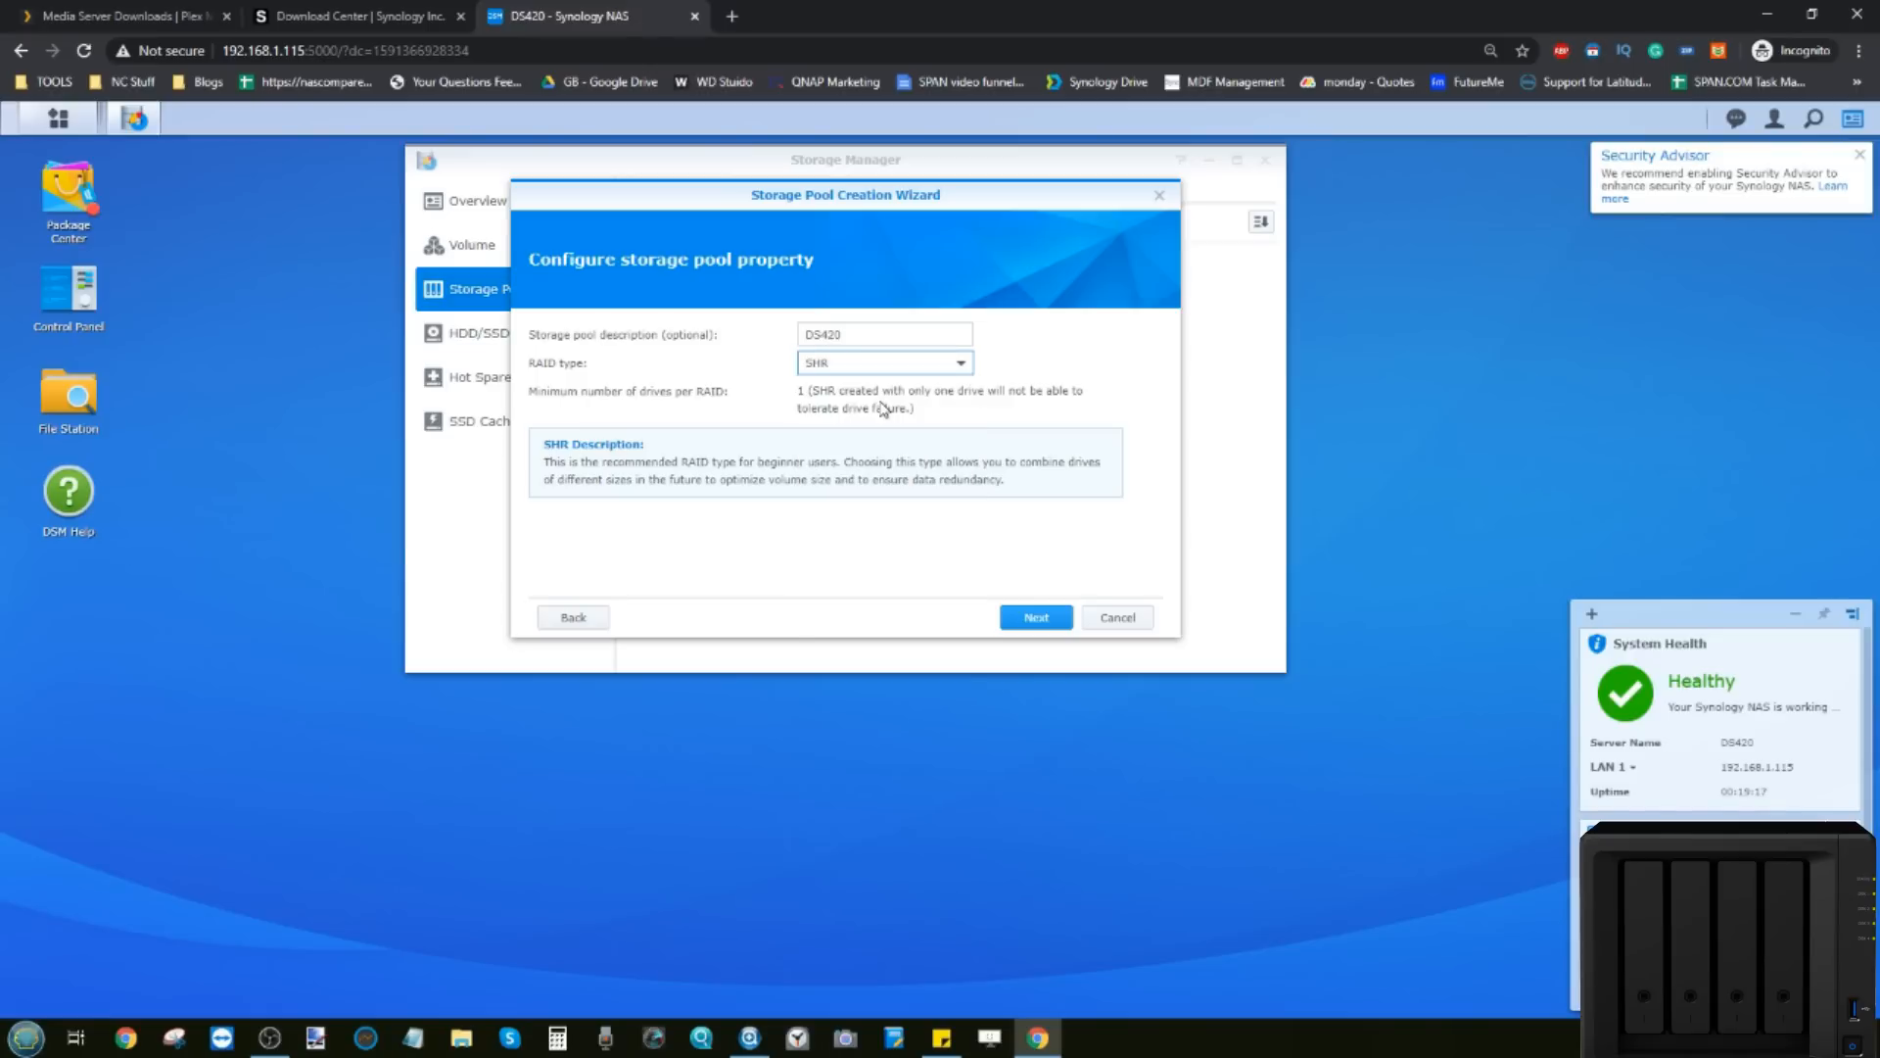
pyautogui.click(1011, 625)
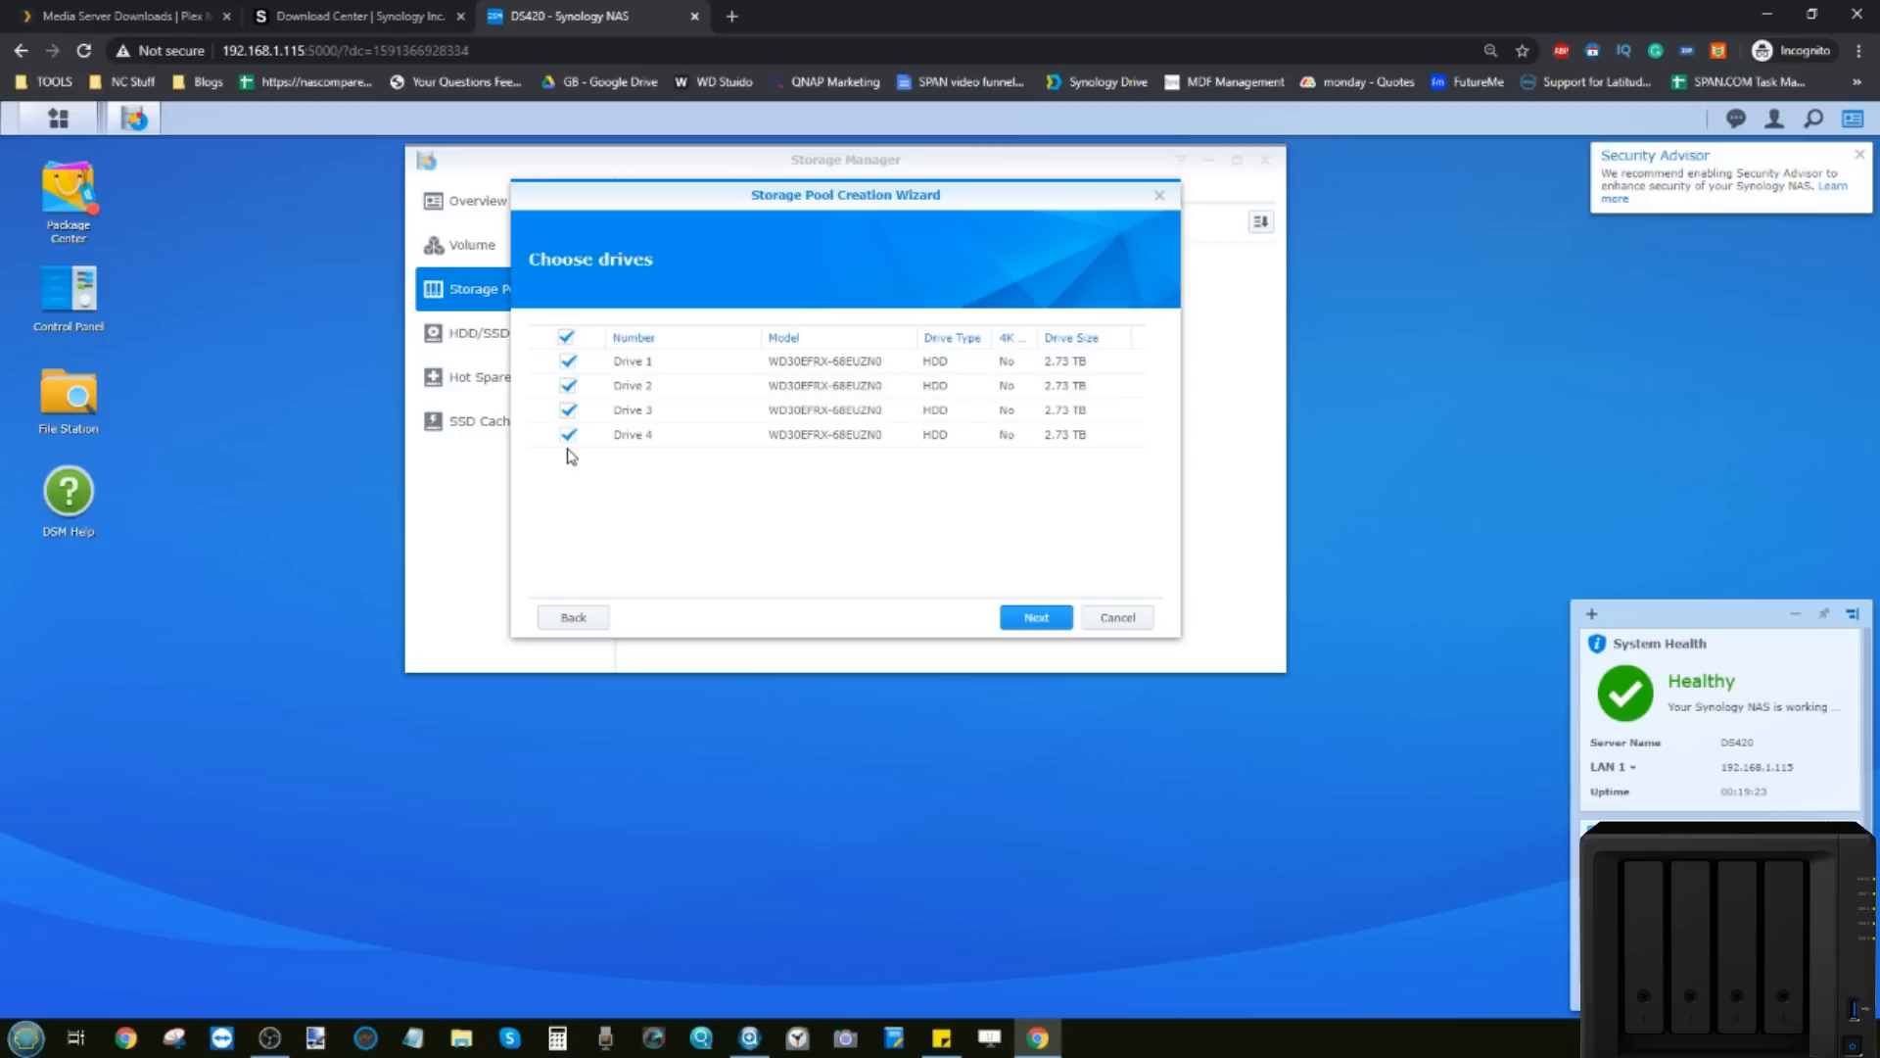
# Step: Keep all four drives selected, accept the erase warning, and create the 8.17 TB SHR pool
pyautogui.click(568, 411)
pyautogui.click(568, 411)
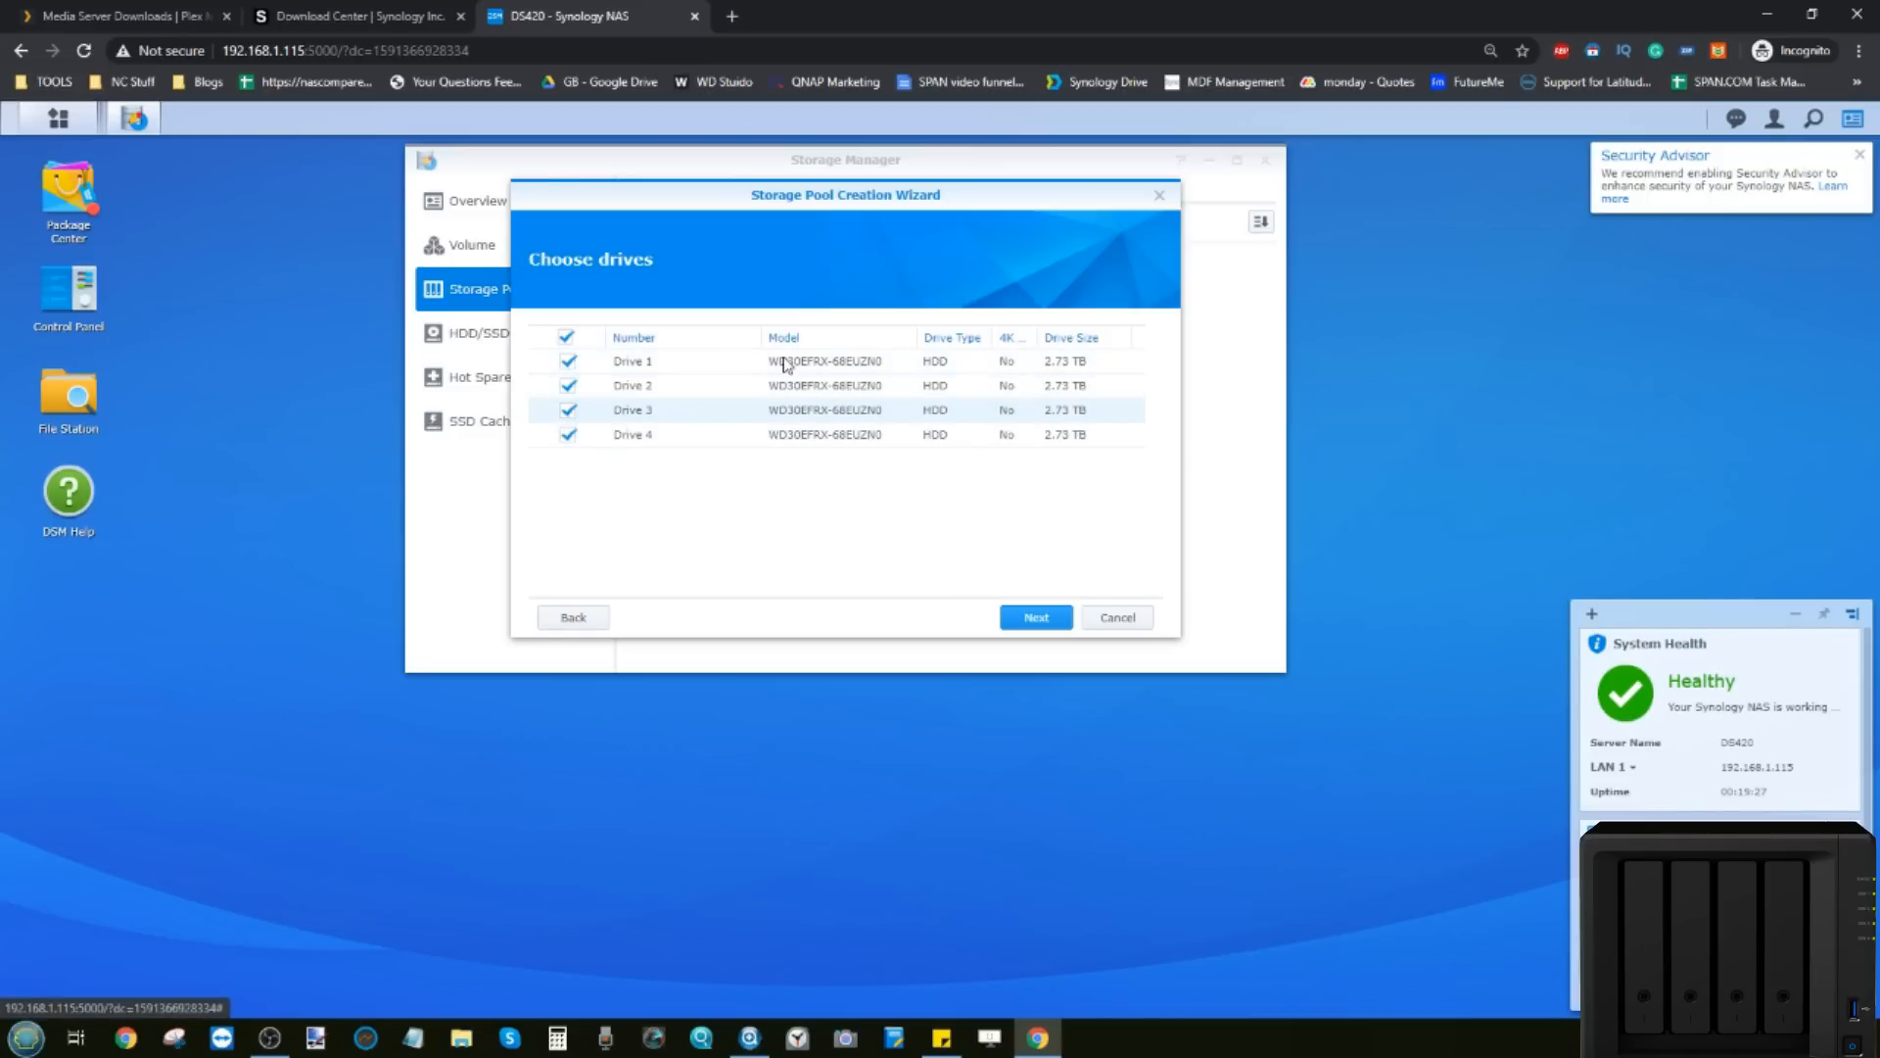
pyautogui.click(1033, 617)
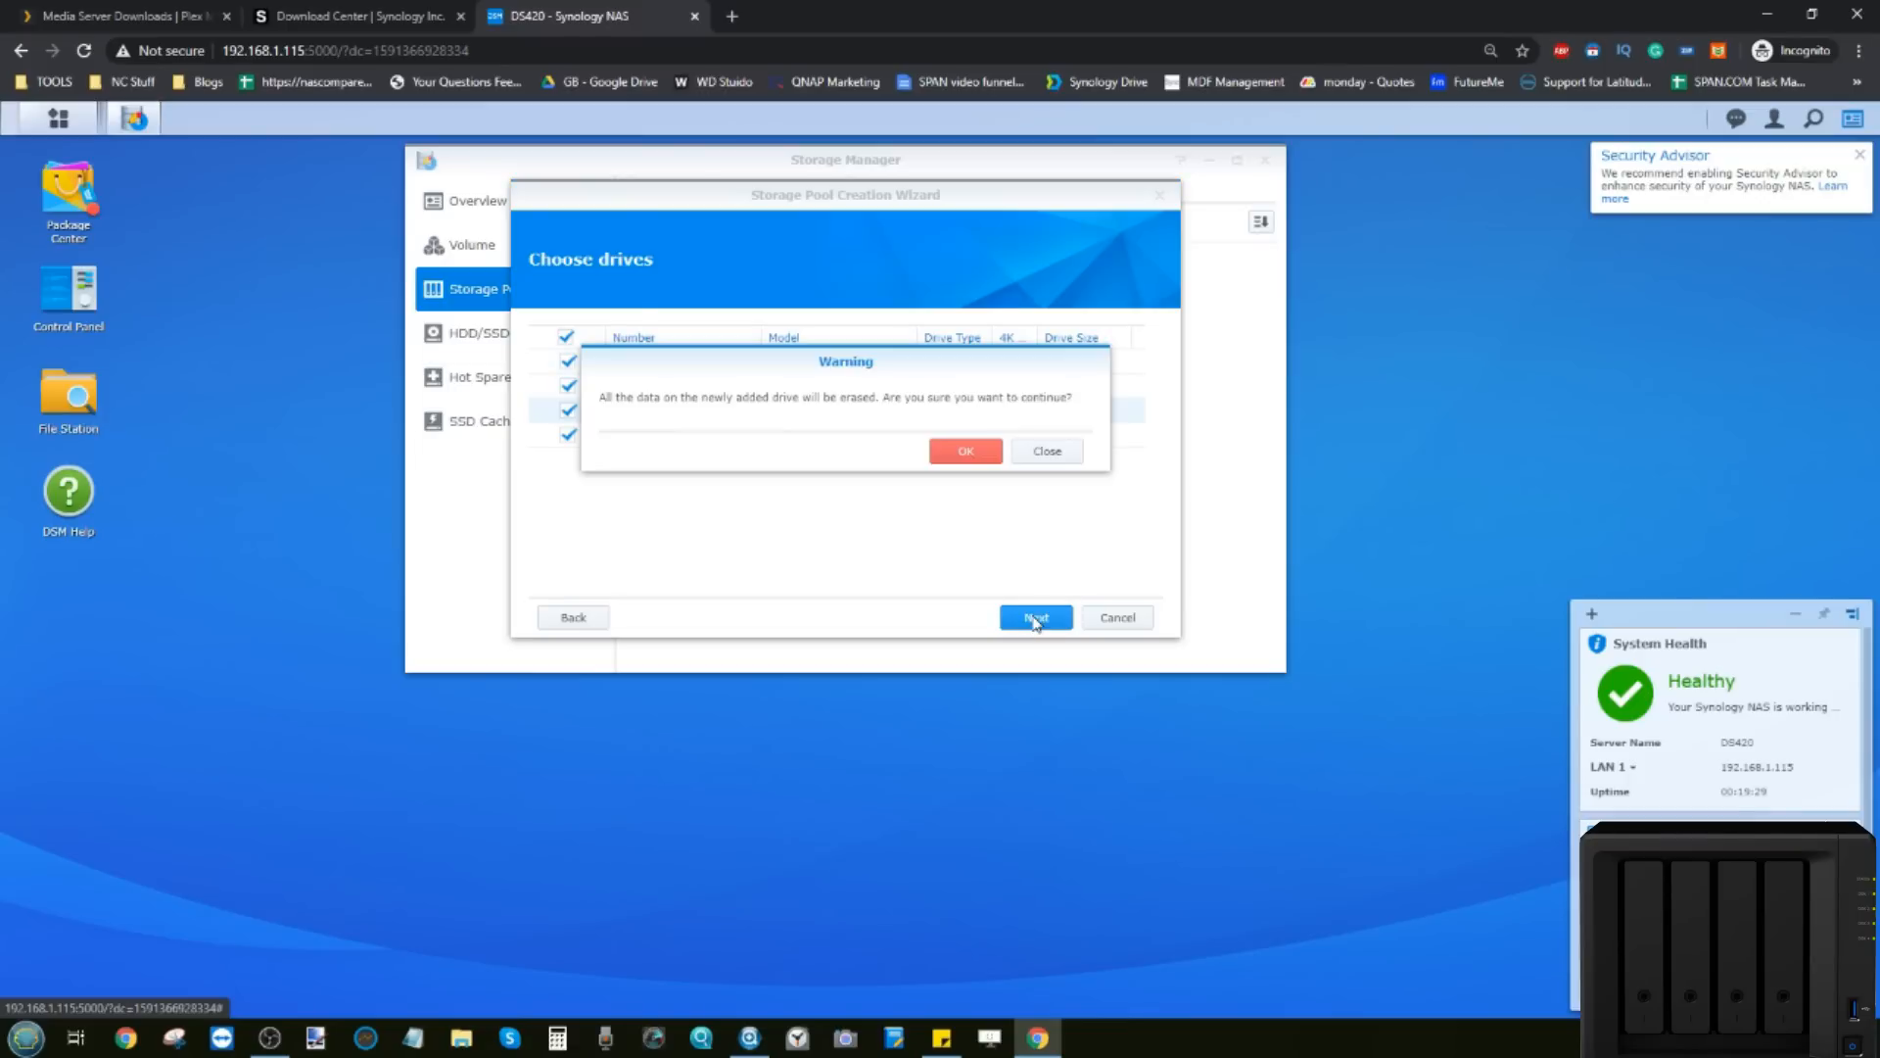
pyautogui.click(968, 452)
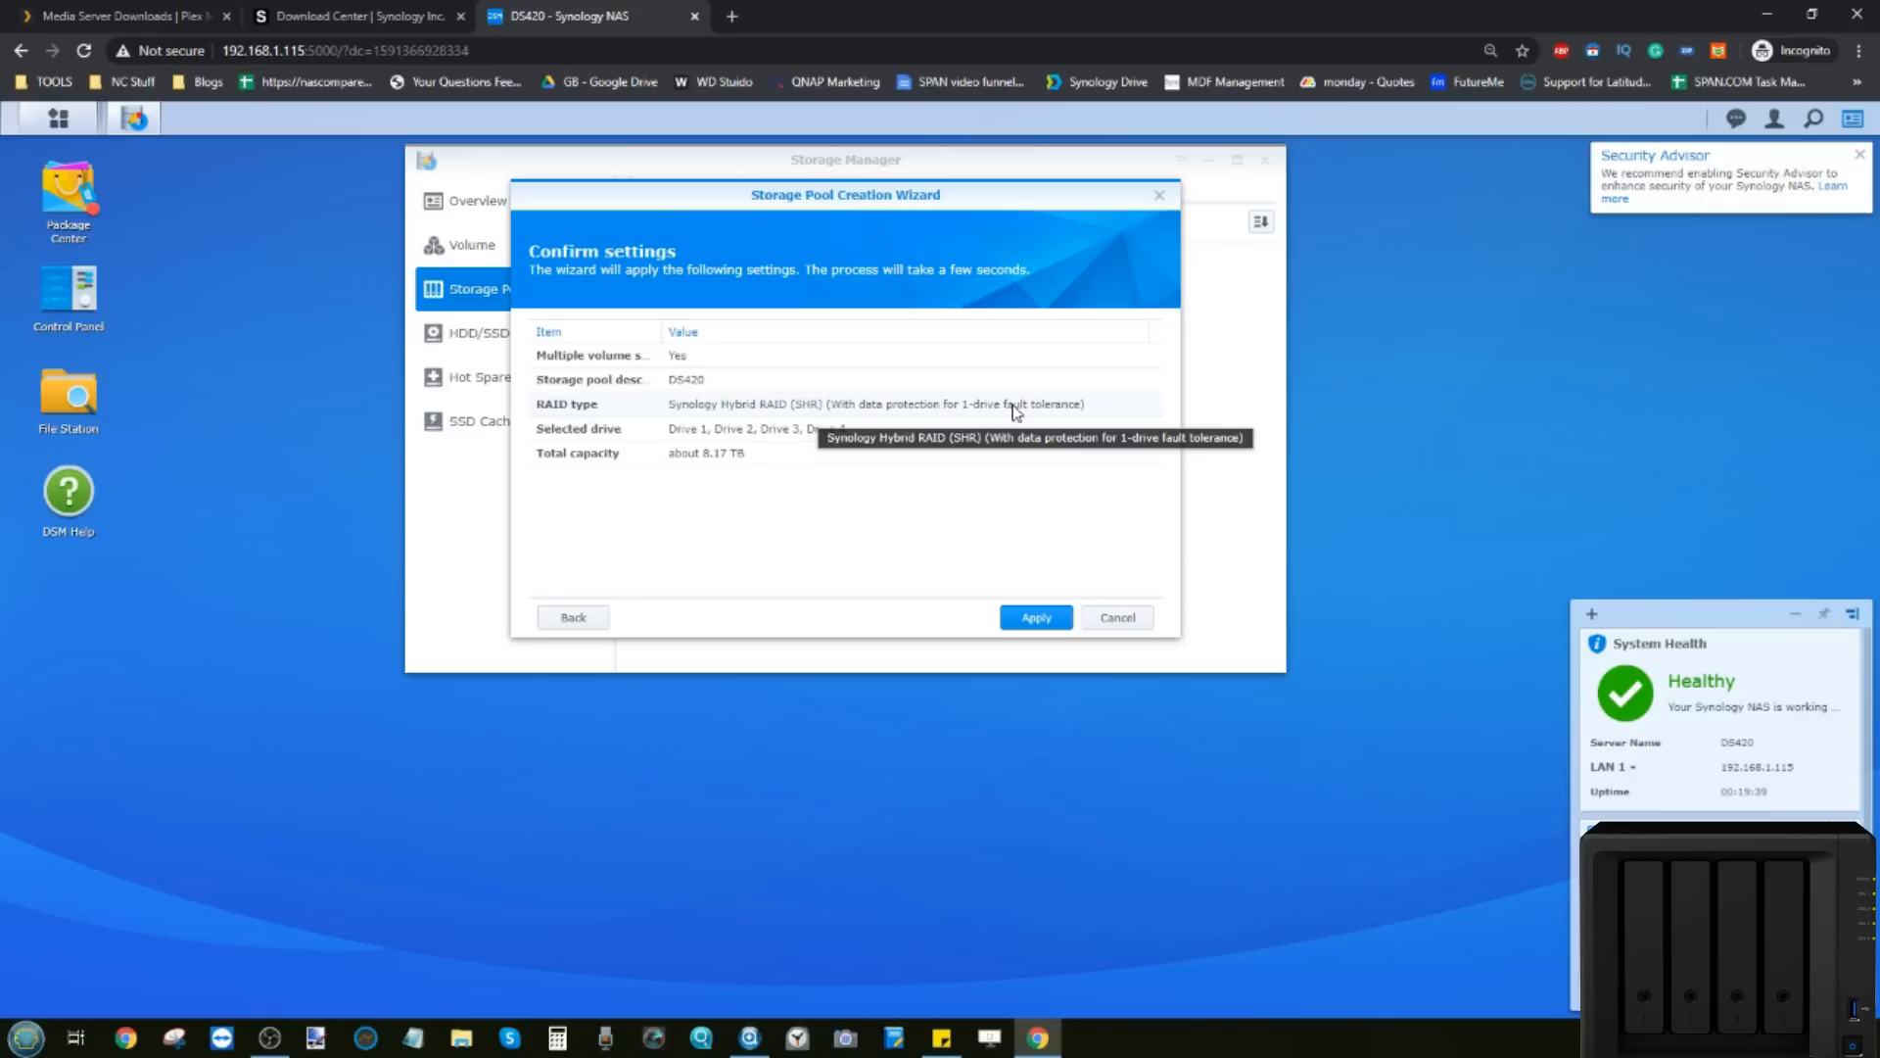
pyautogui.click(1021, 618)
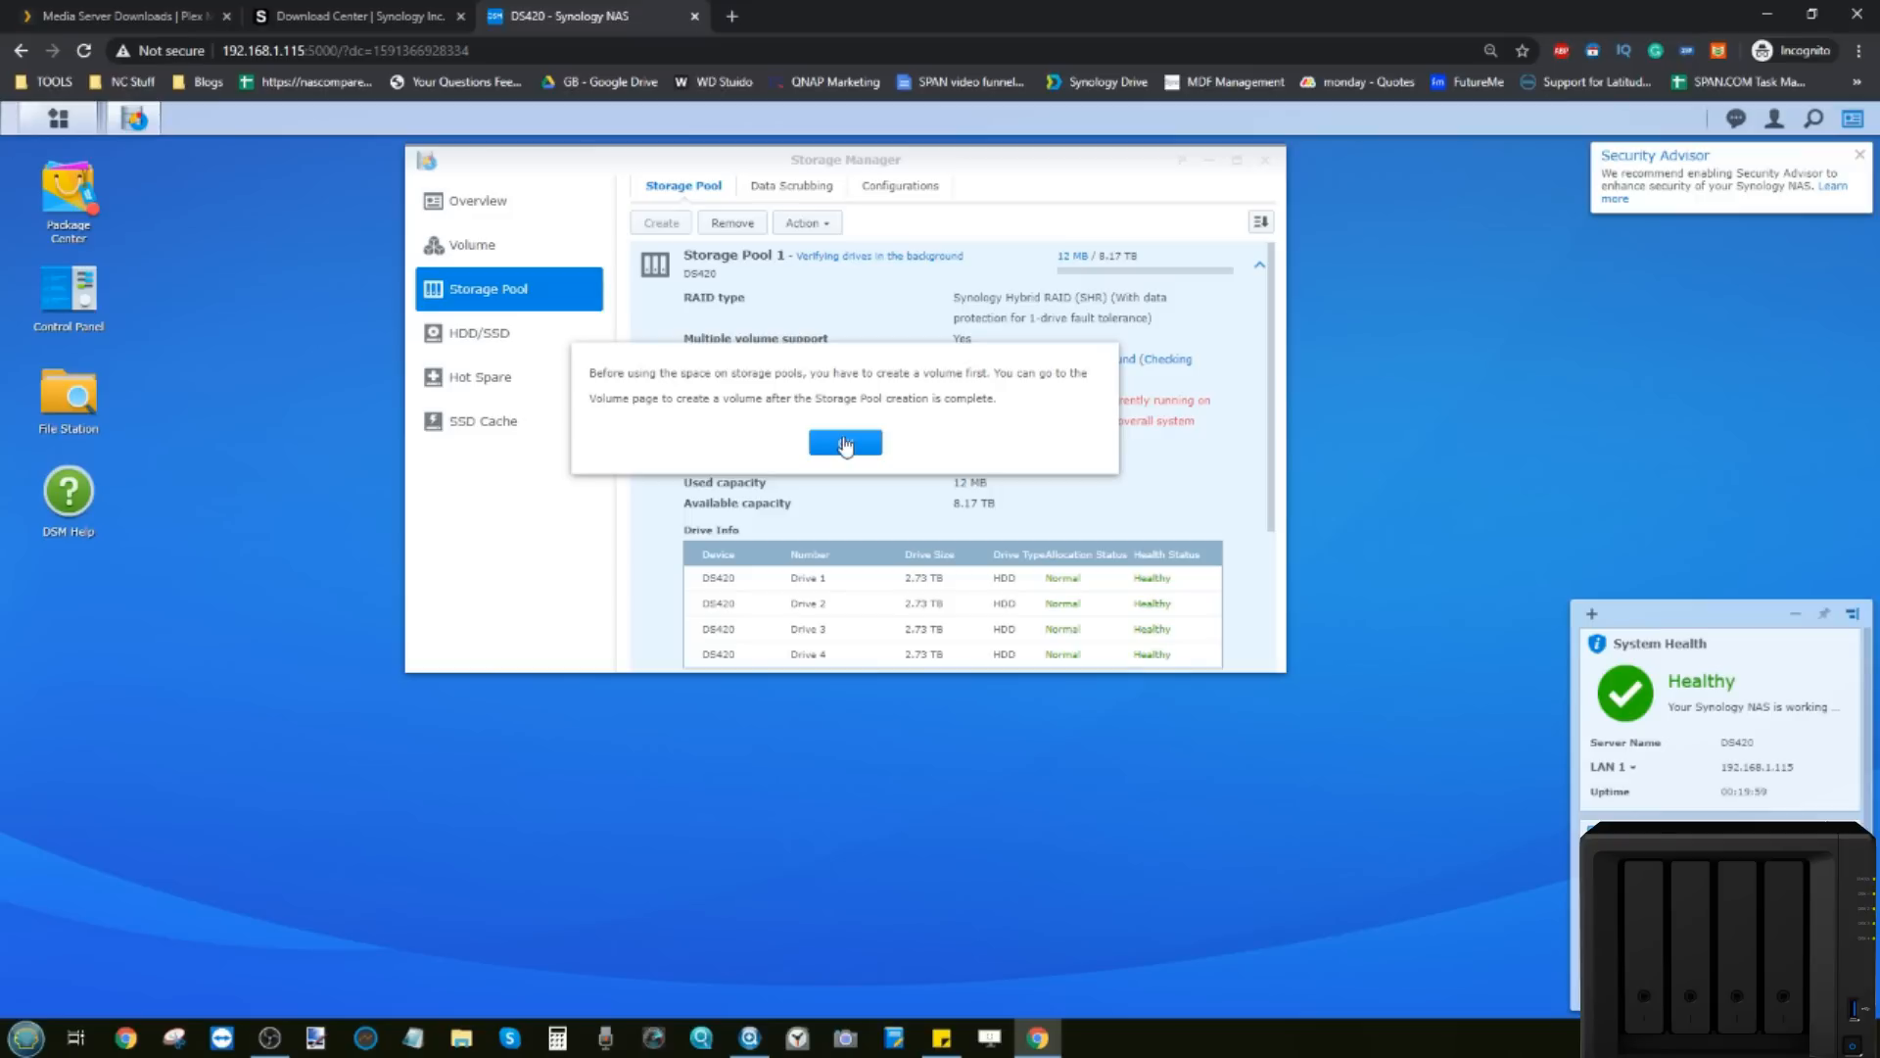
pyautogui.click(845, 444)
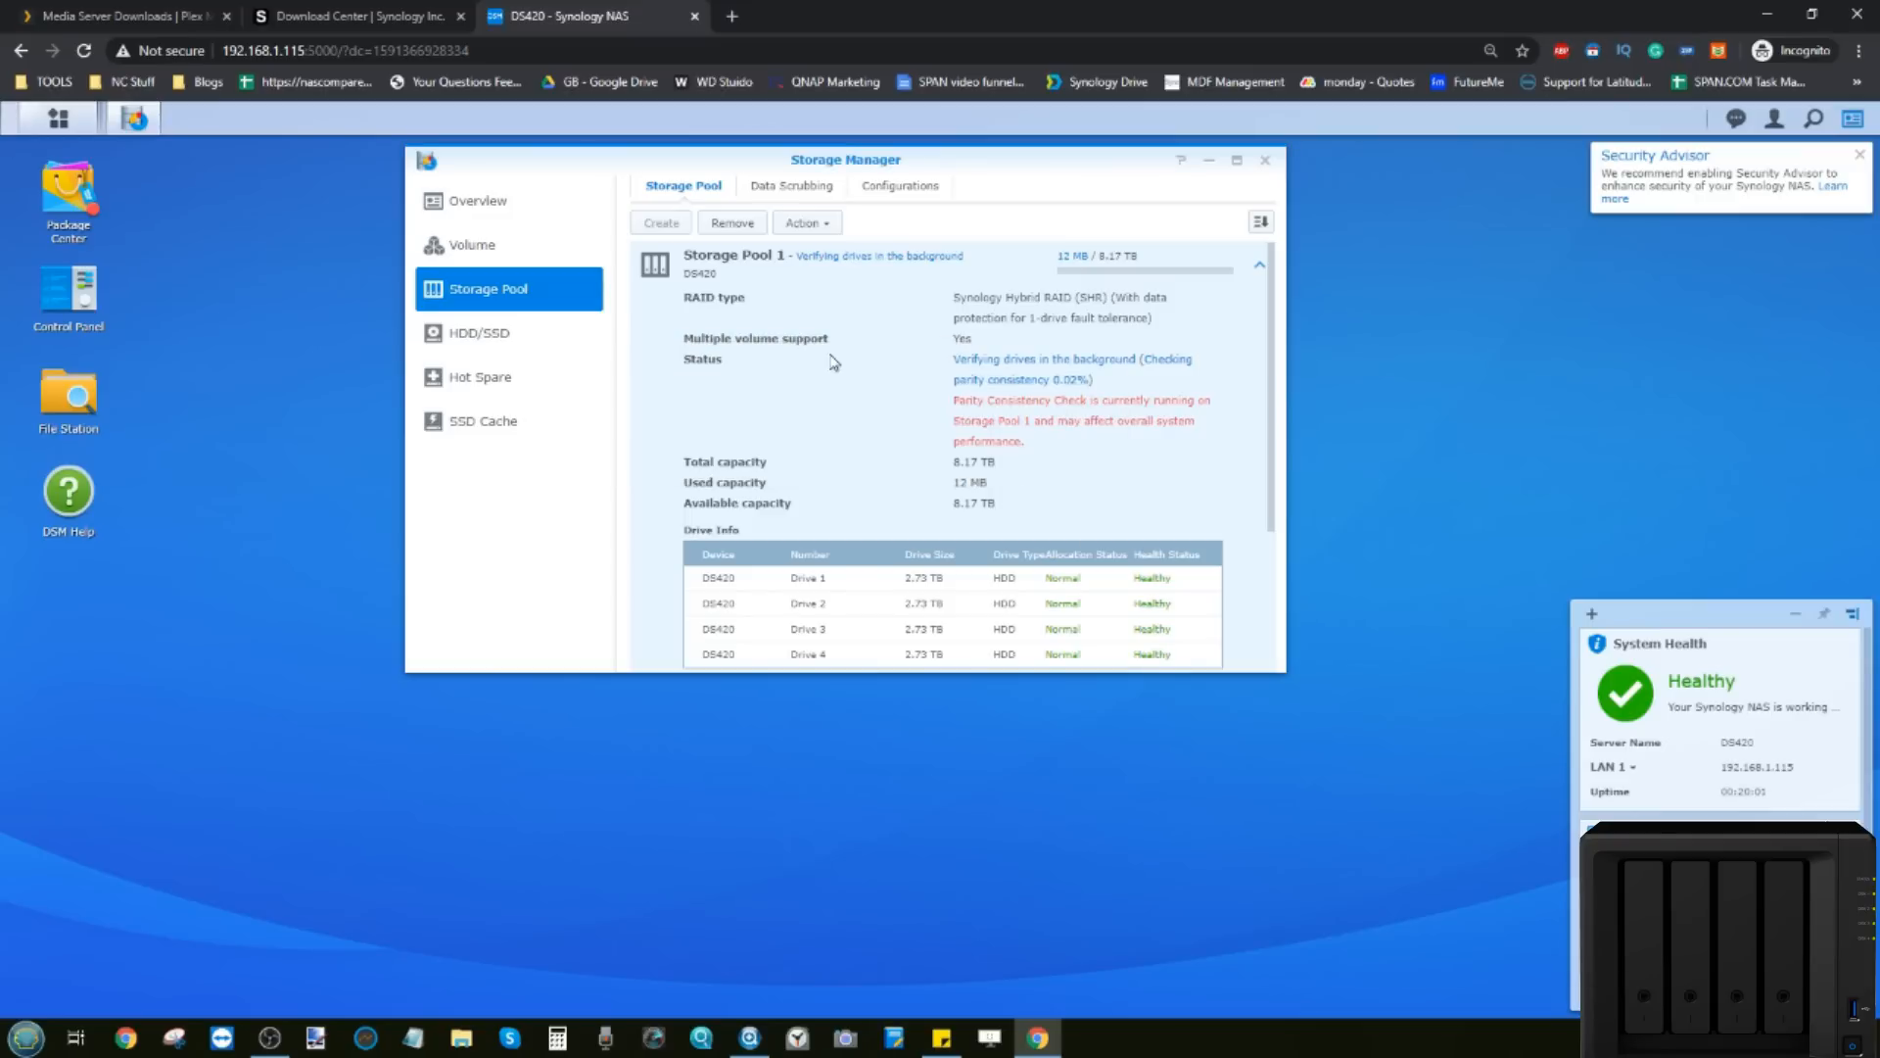
# Step: Start a custom volume on existing Storage Pool 1 (SHR) and advance to file system selection
pyautogui.click(495, 243)
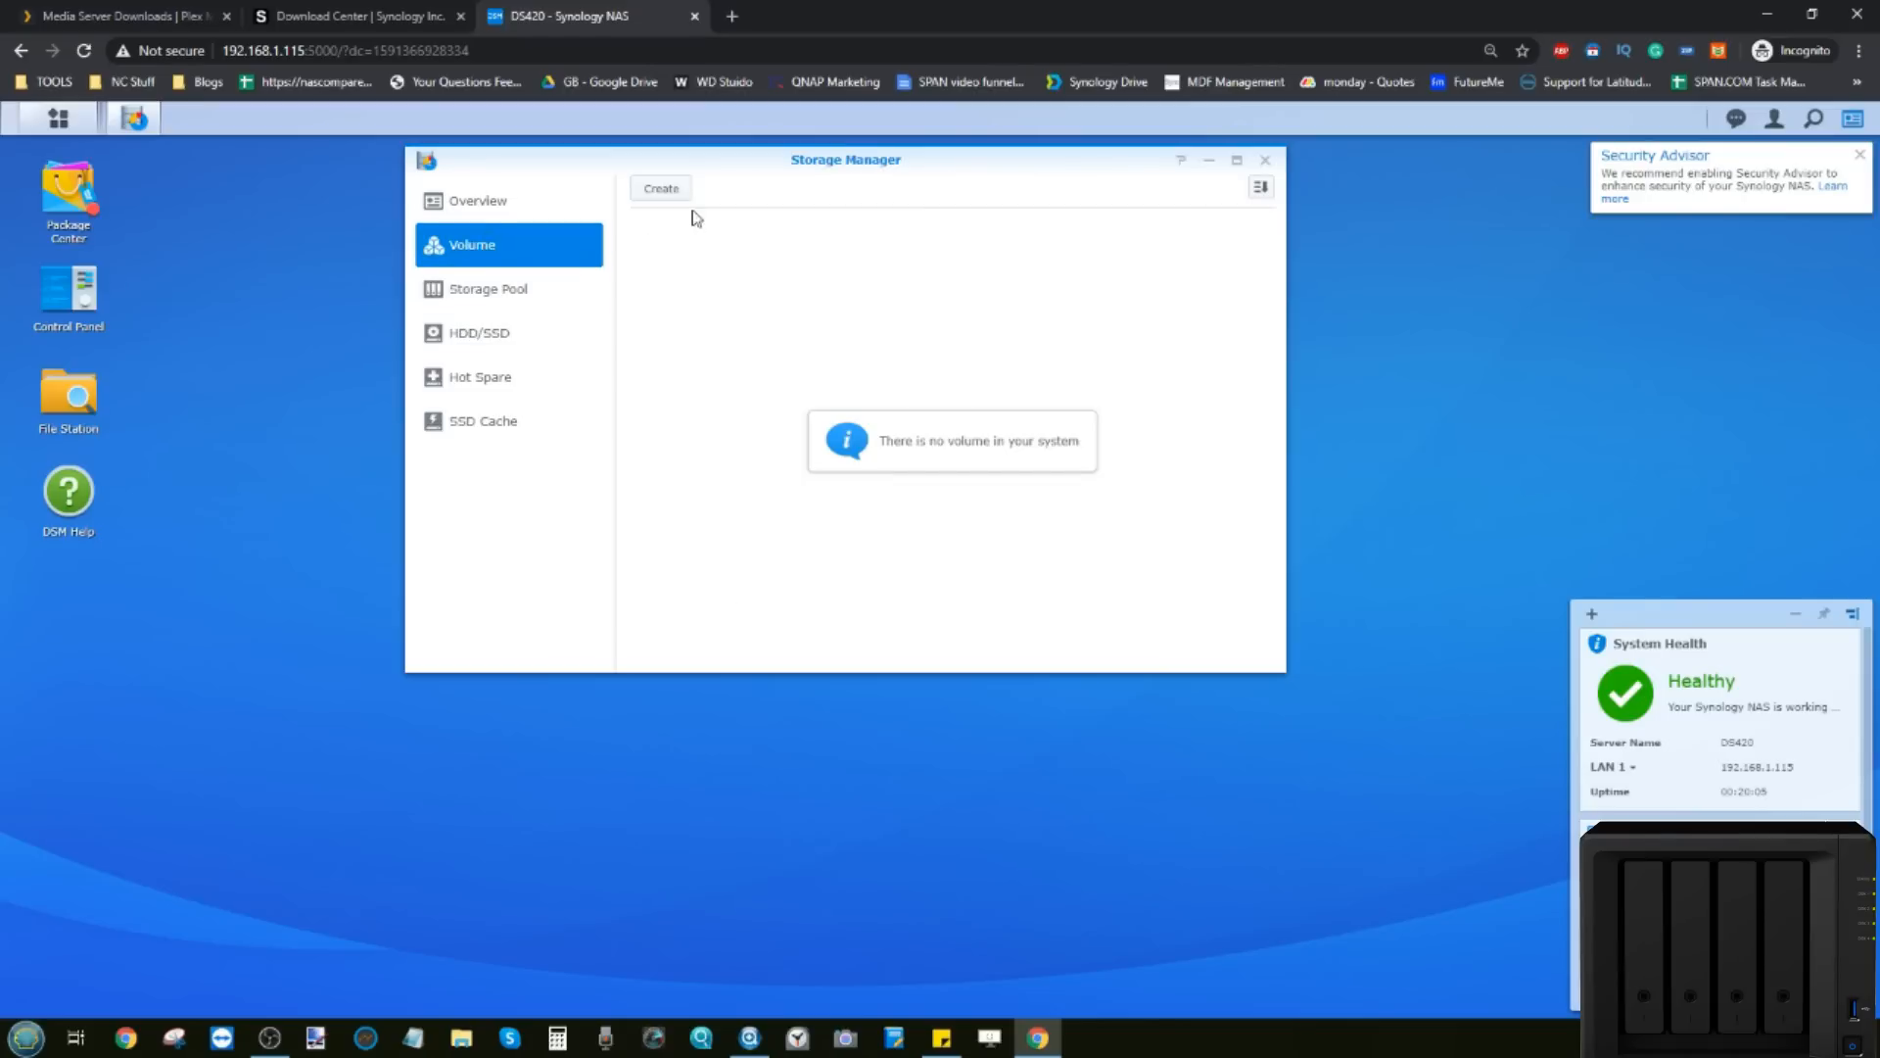
pyautogui.click(662, 189)
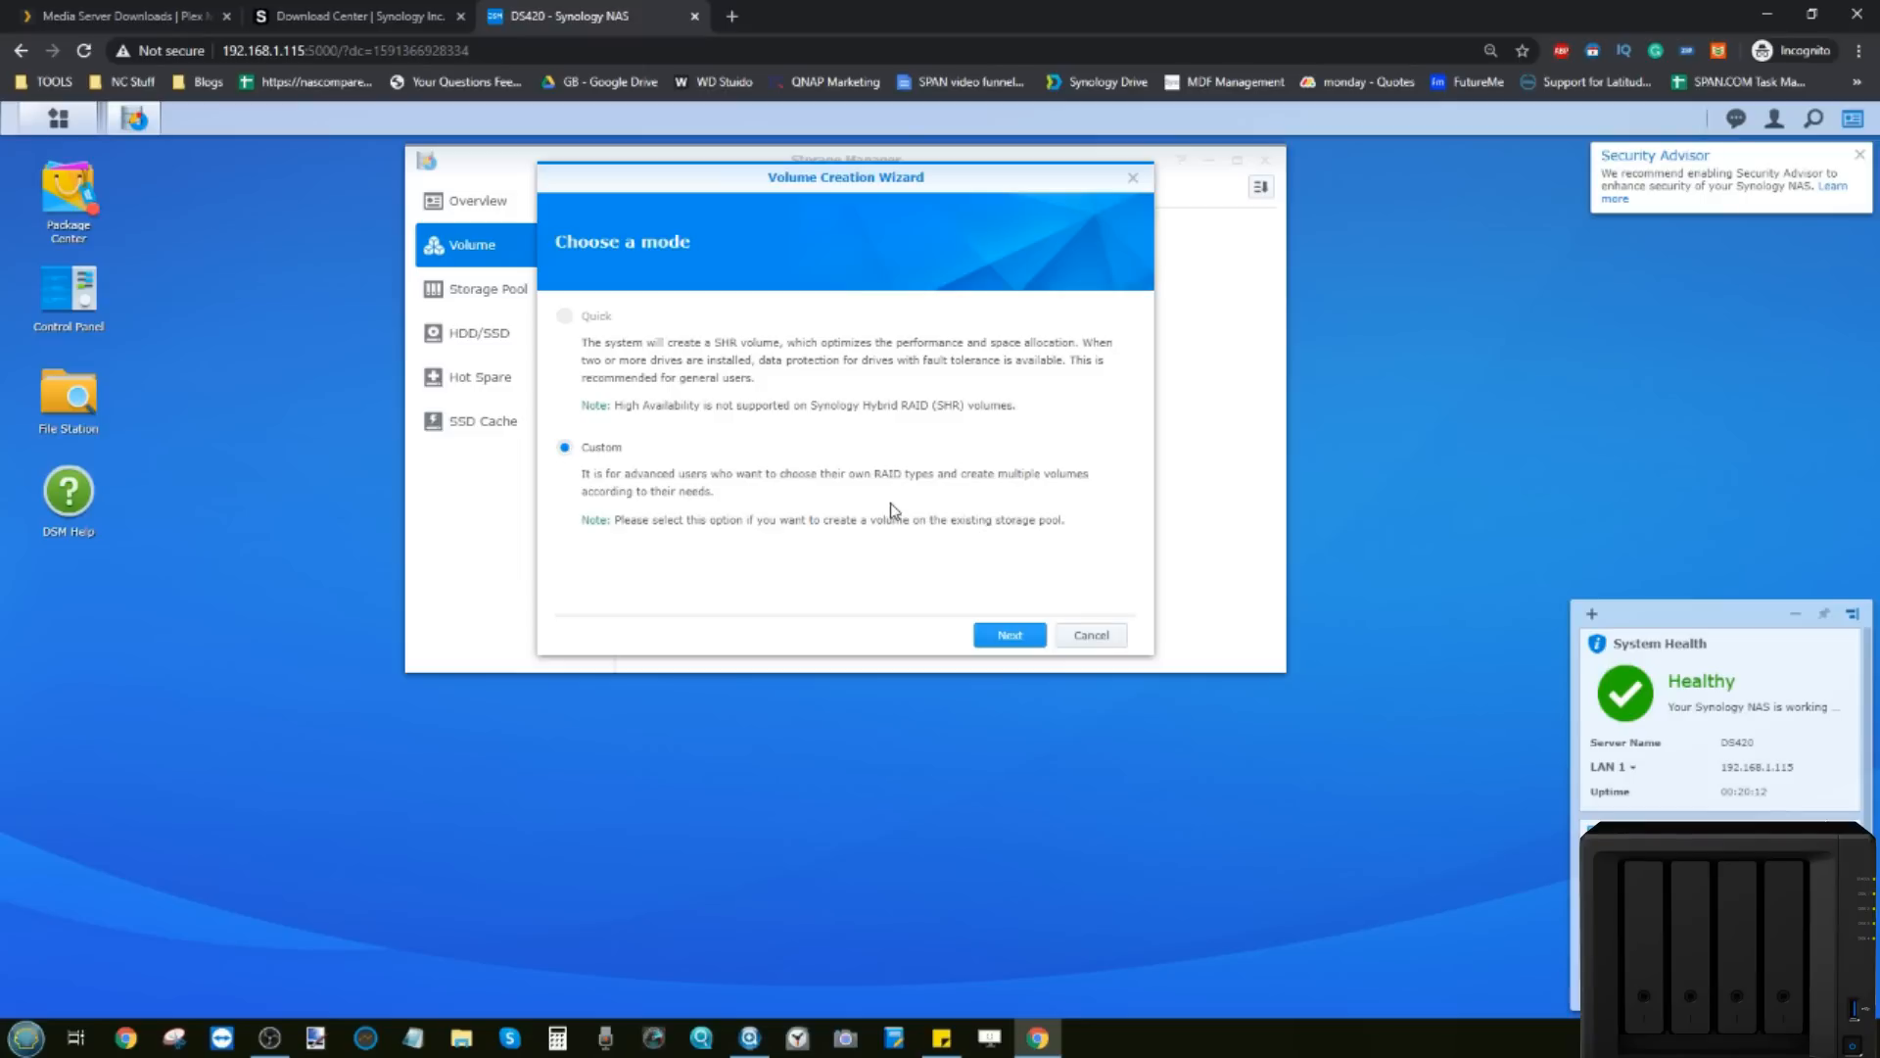
pyautogui.click(1010, 635)
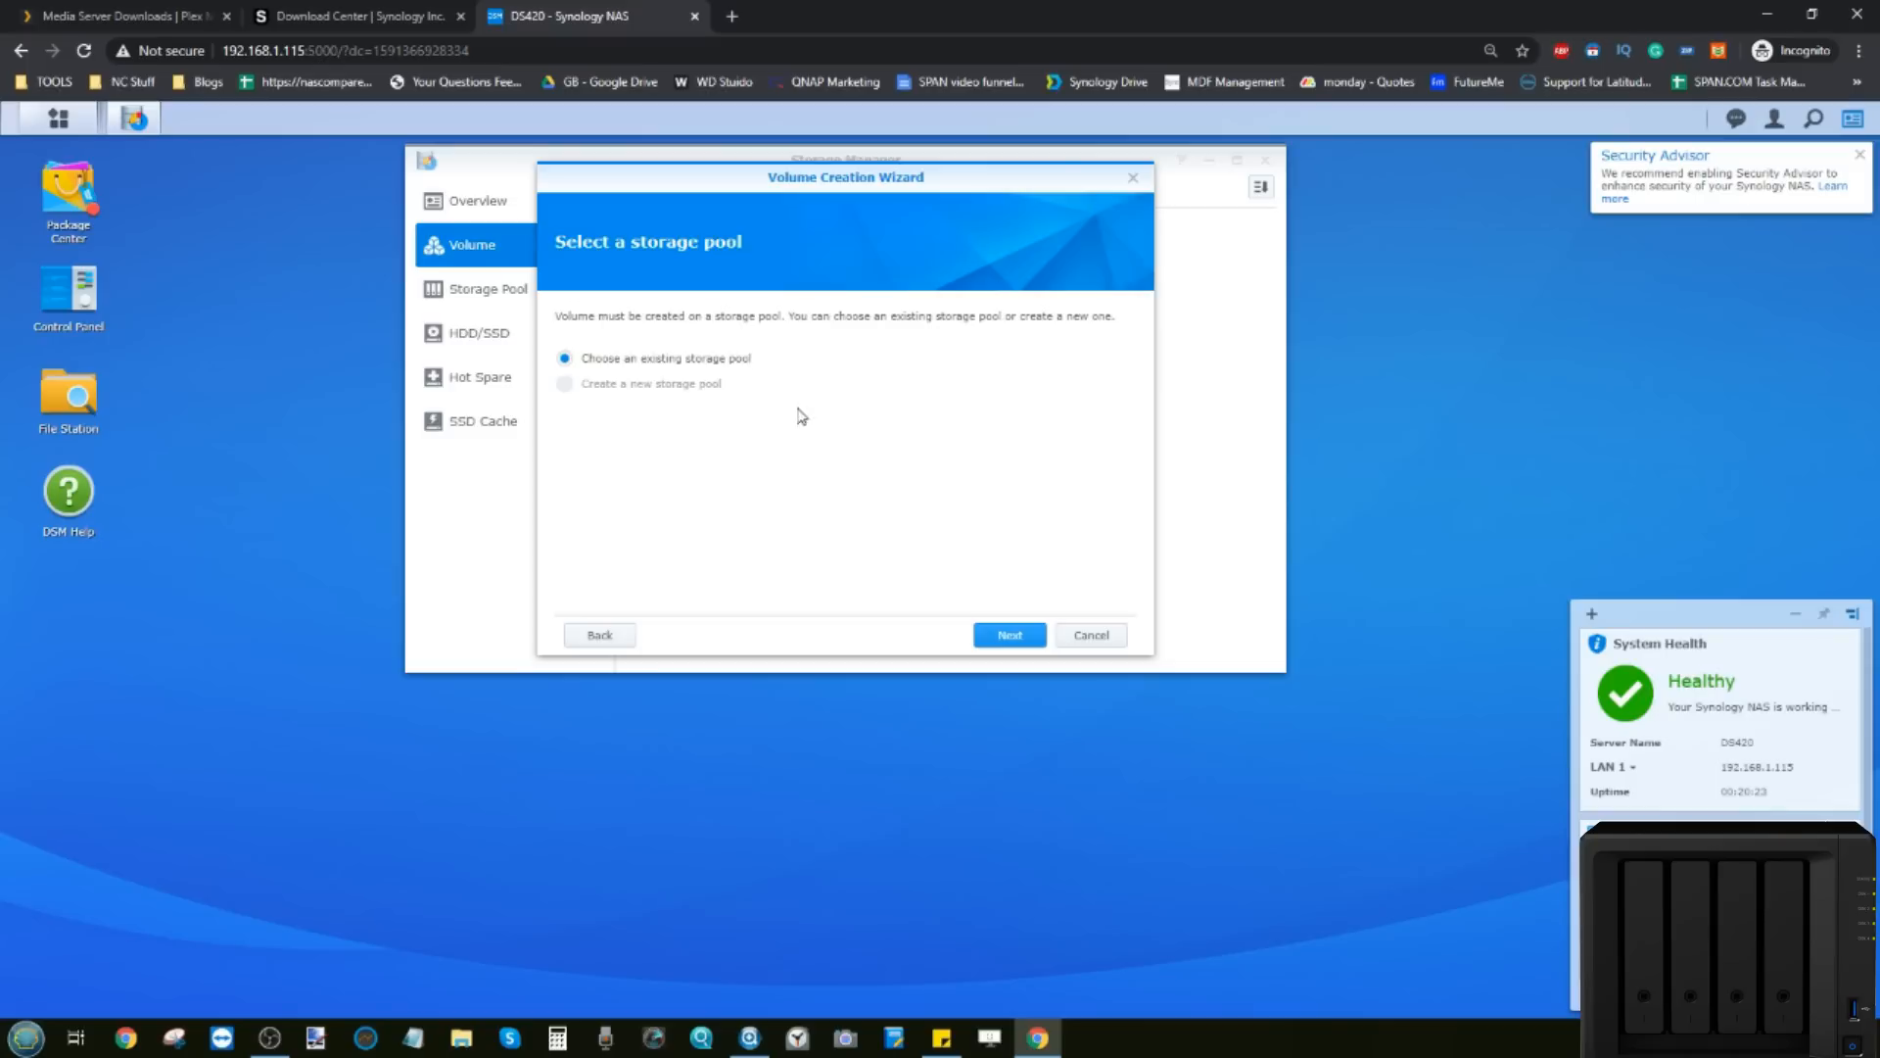
pyautogui.click(1006, 639)
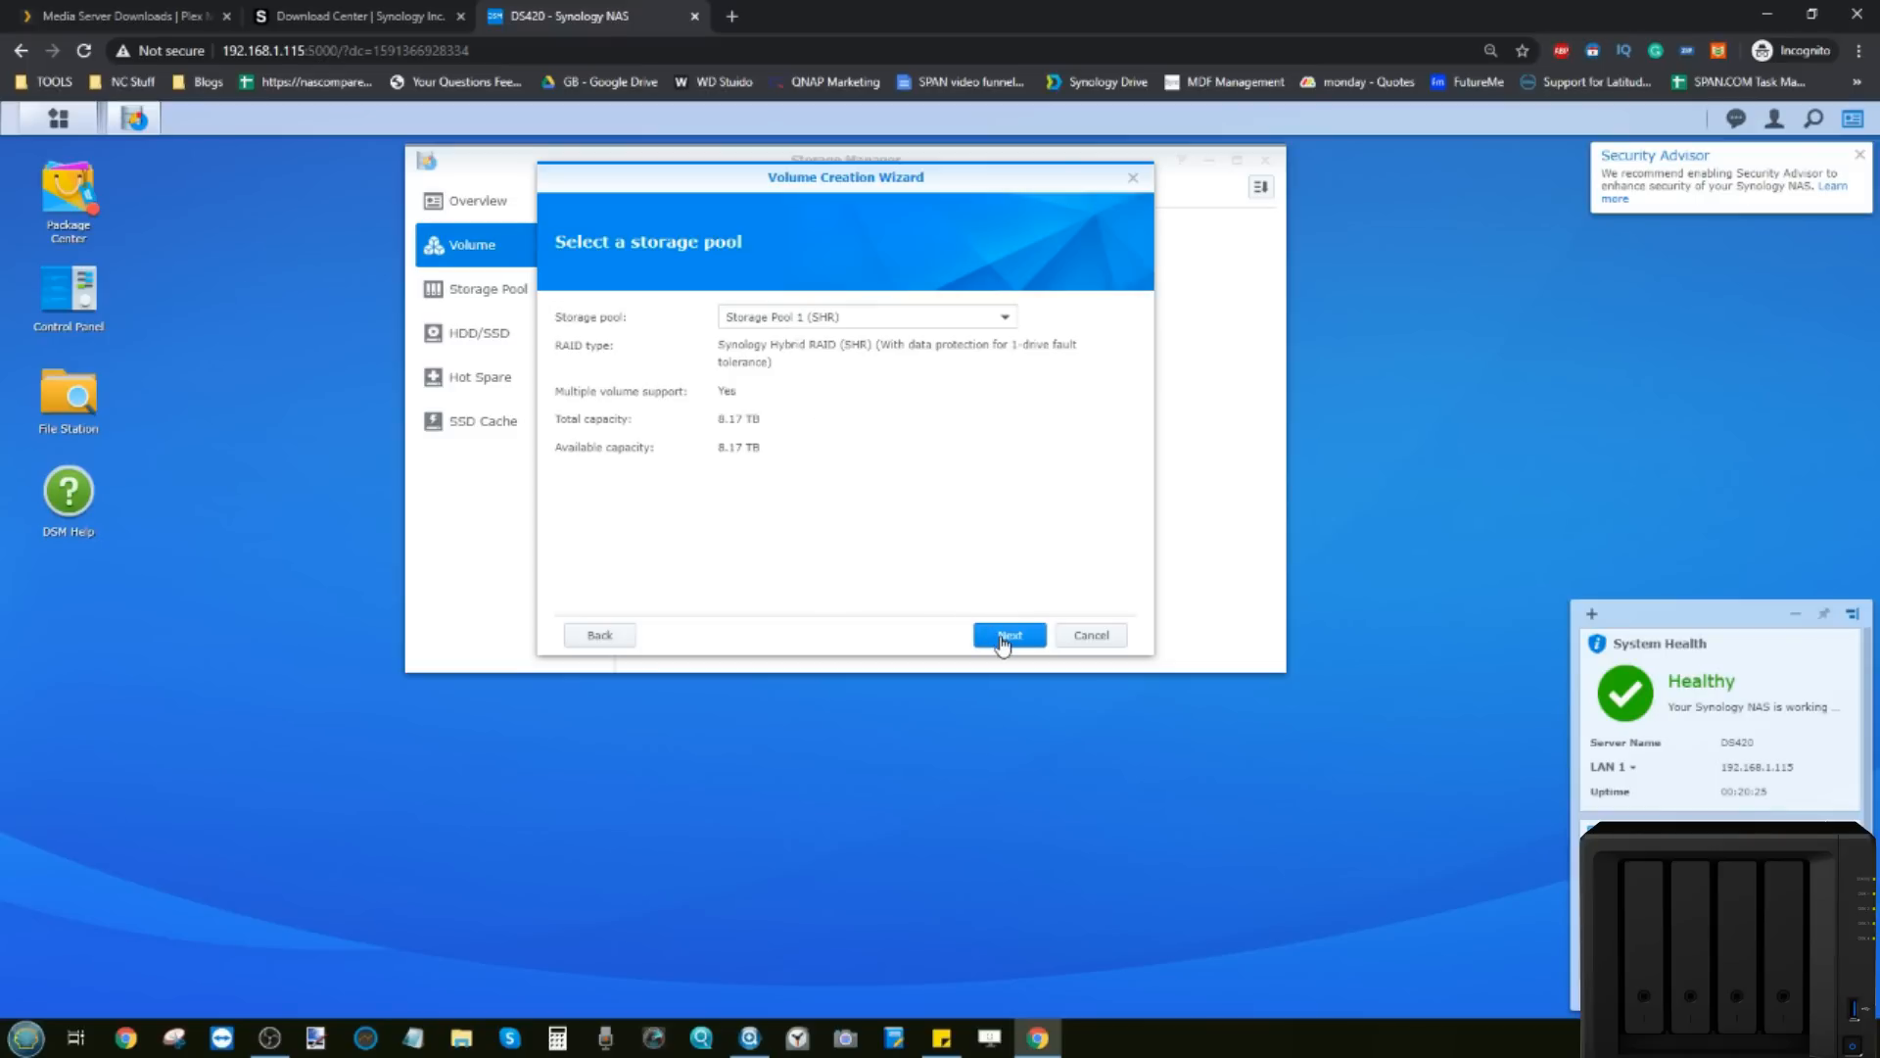
pyautogui.click(911, 329)
pyautogui.click(911, 331)
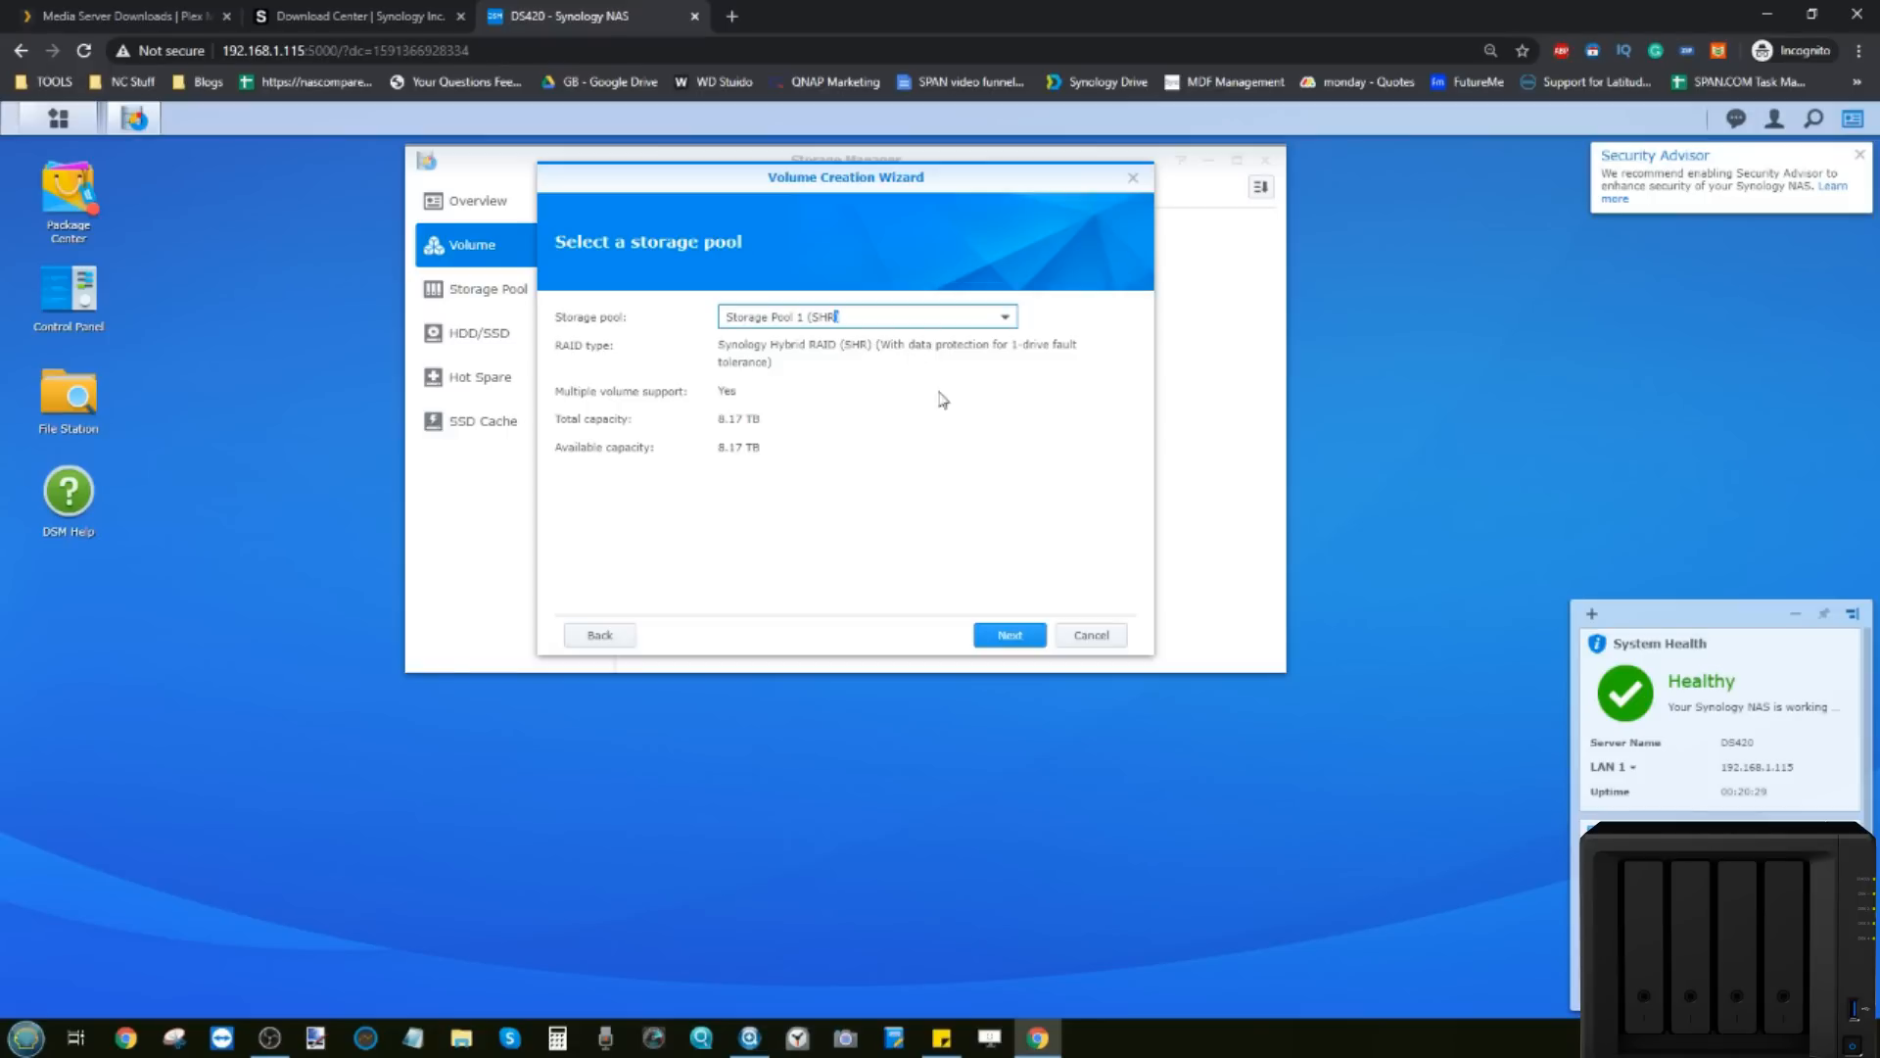
pyautogui.click(819, 306)
pyautogui.click(1004, 635)
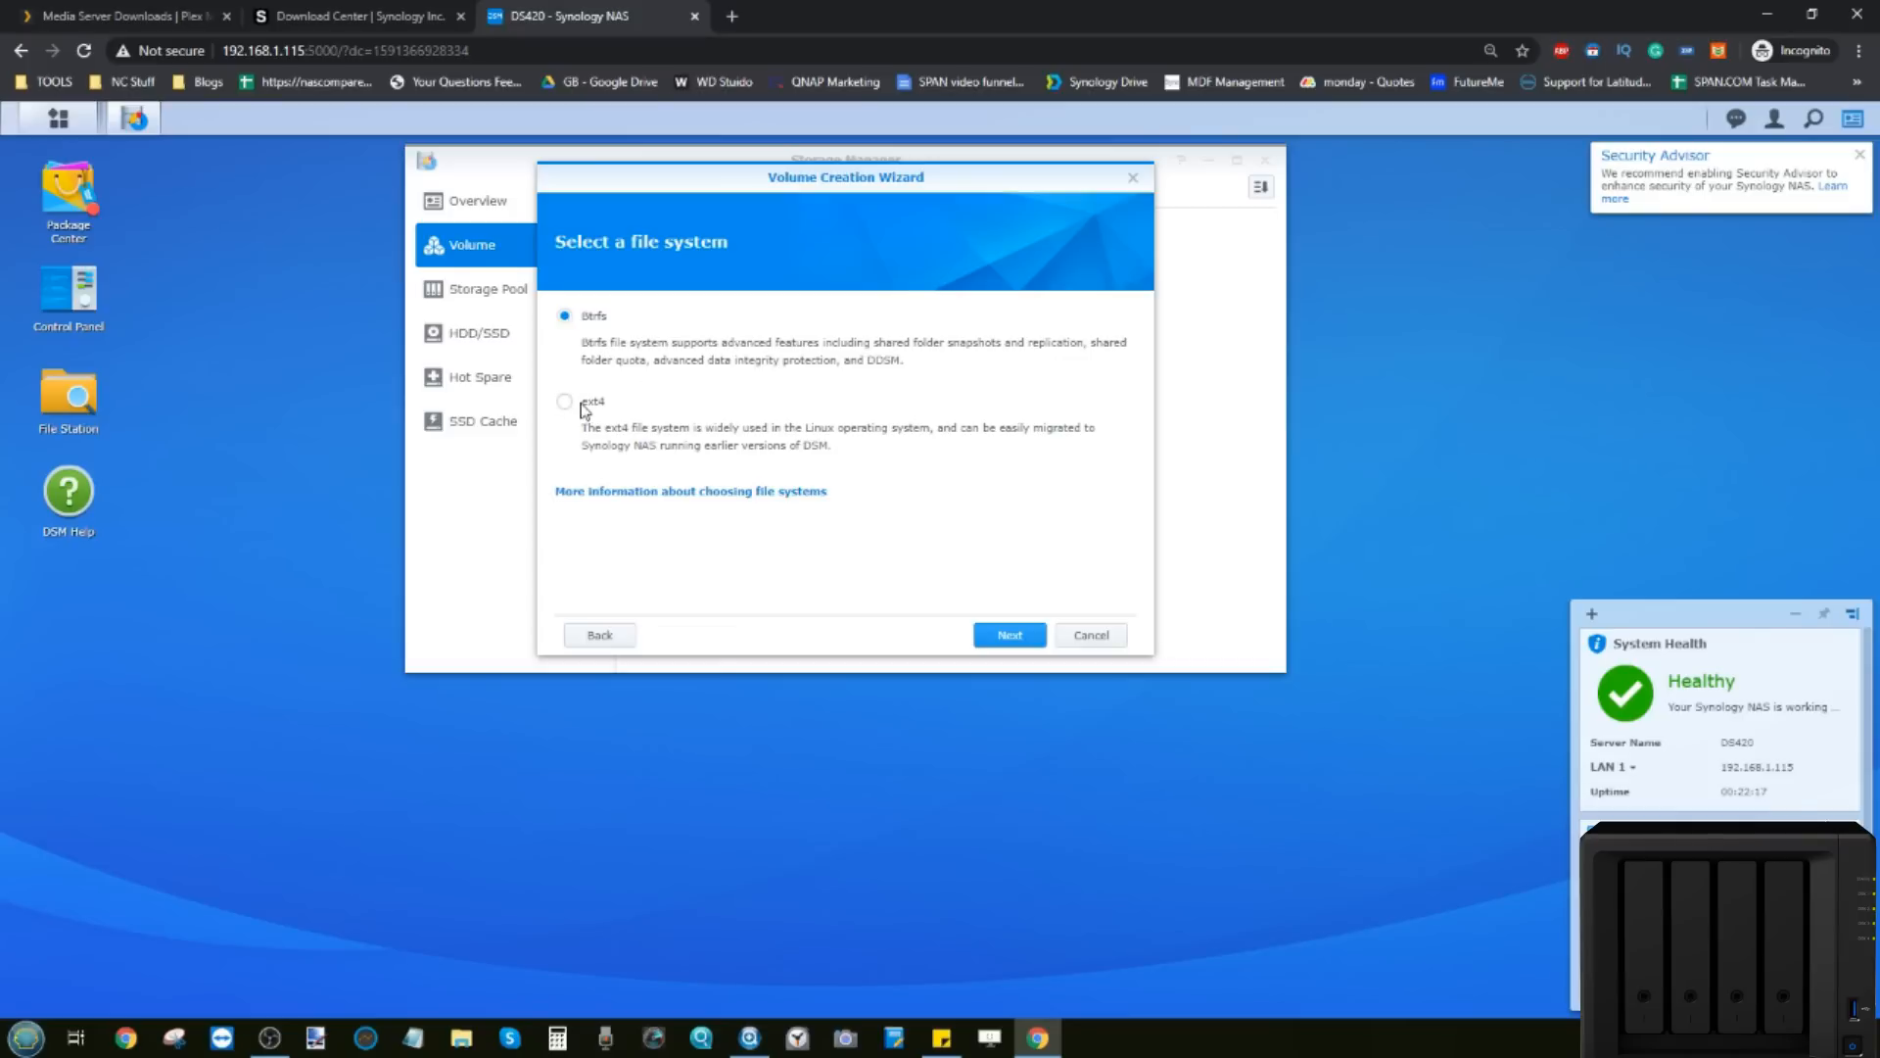
# Step: Create the Btrfs volume using the full 8369 GB allocated size and apply the settings
pyautogui.click(1004, 636)
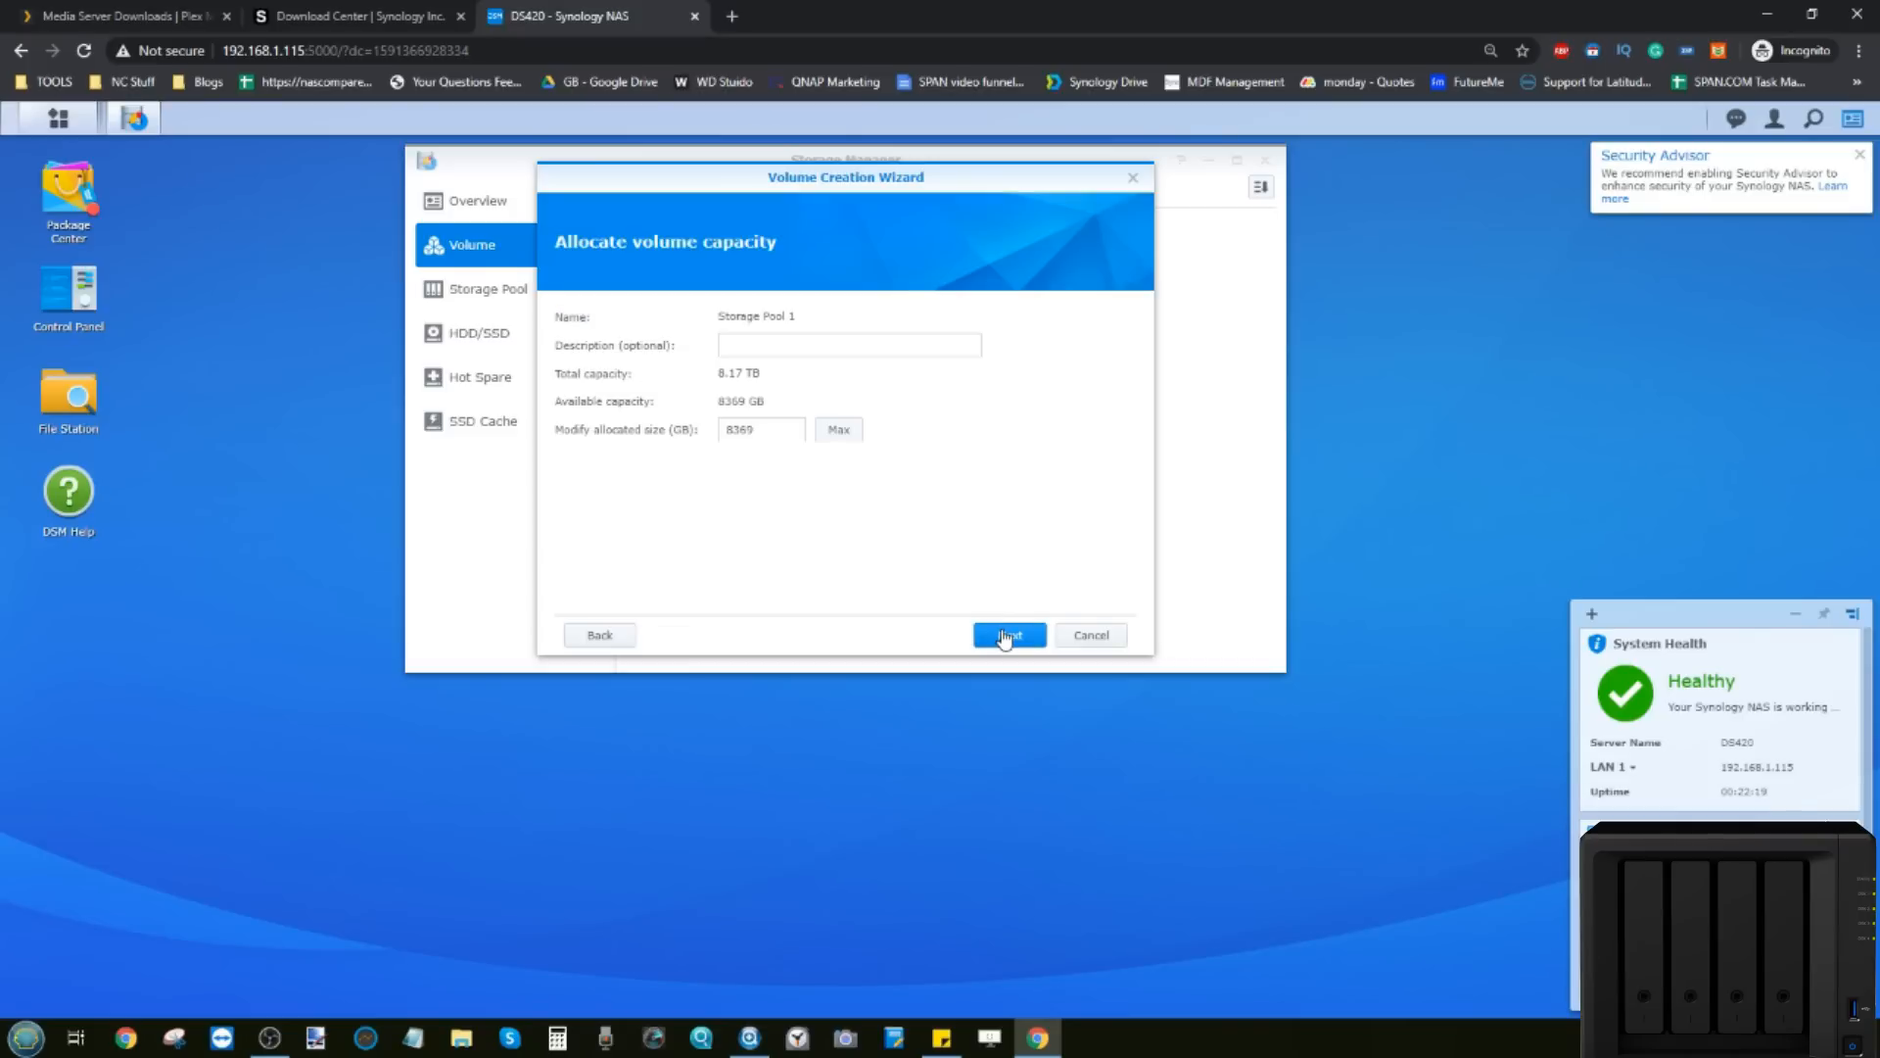
pyautogui.click(811, 348)
pyautogui.click(781, 430)
pyautogui.moveTo(767, 431); pyautogui.dragTo(725, 433)
pyautogui.moveTo(768, 431); pyautogui.dragTo(724, 432)
pyautogui.click(765, 429)
pyautogui.click(830, 434)
pyautogui.click(1012, 636)
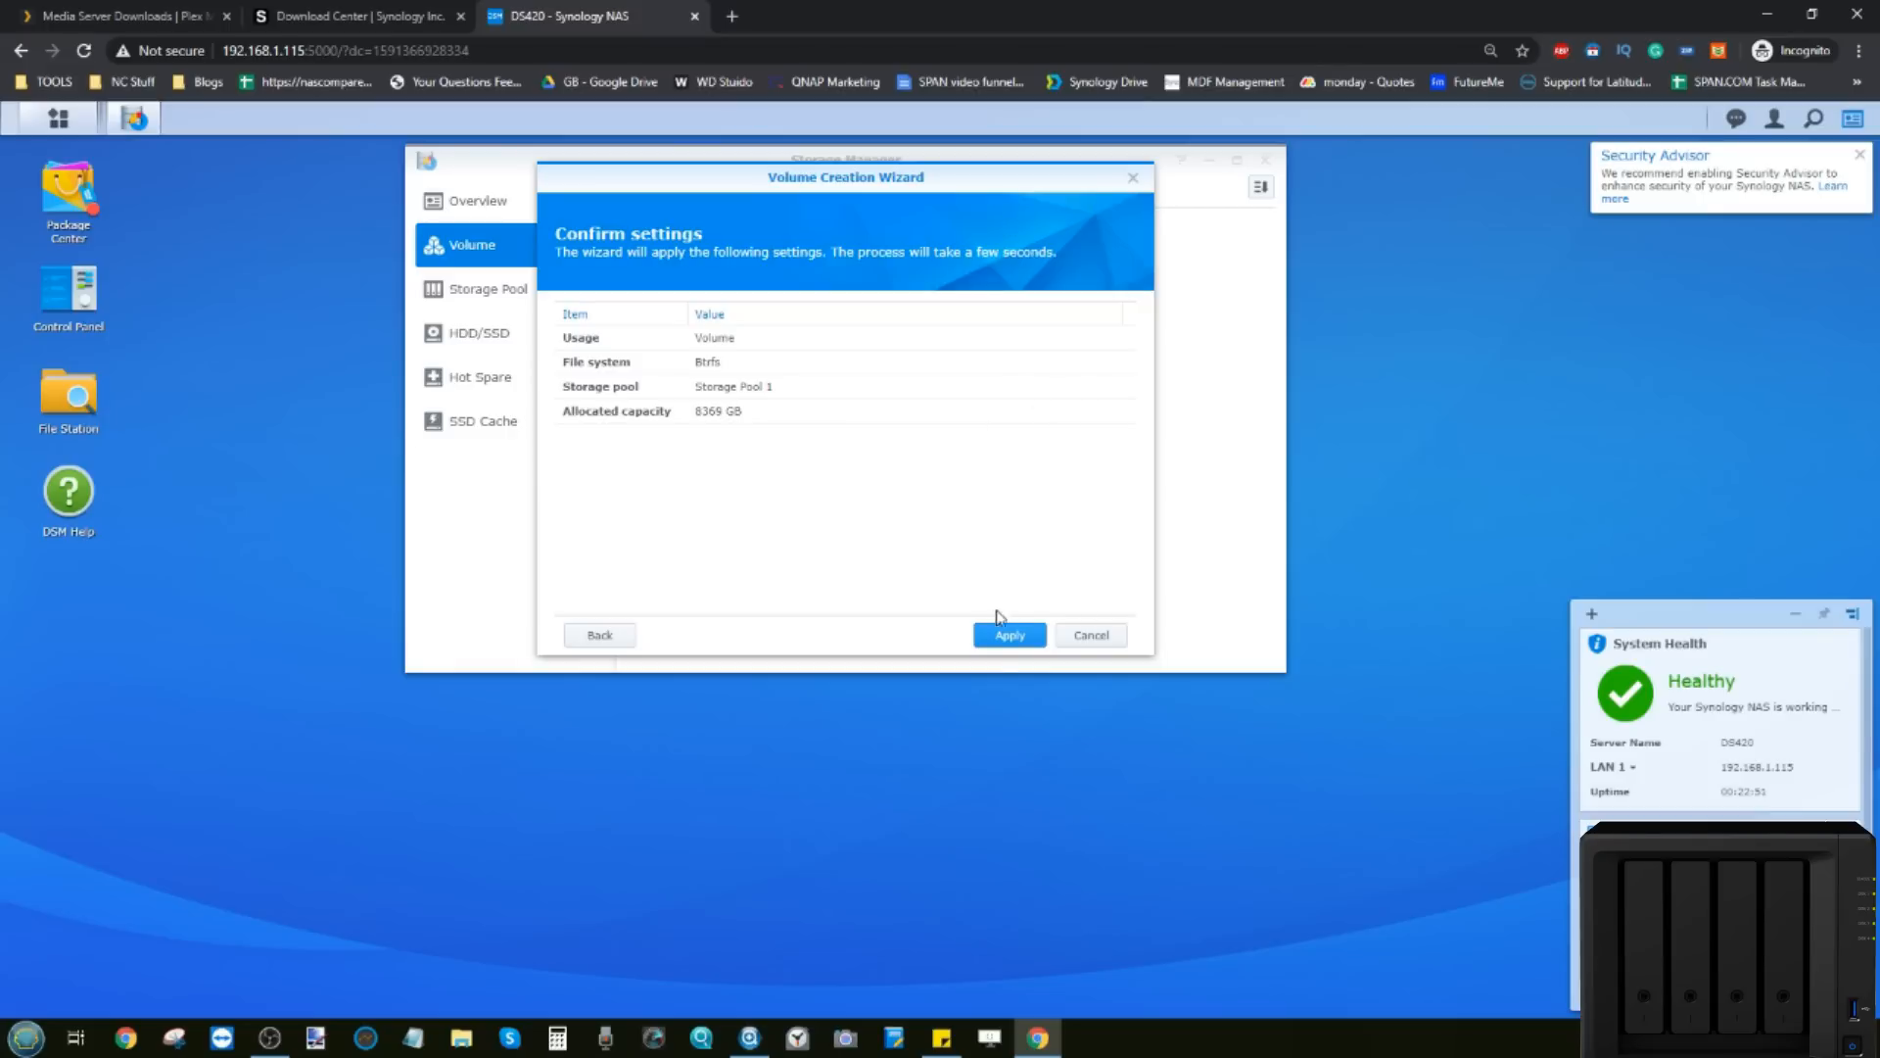
pyautogui.click(999, 642)
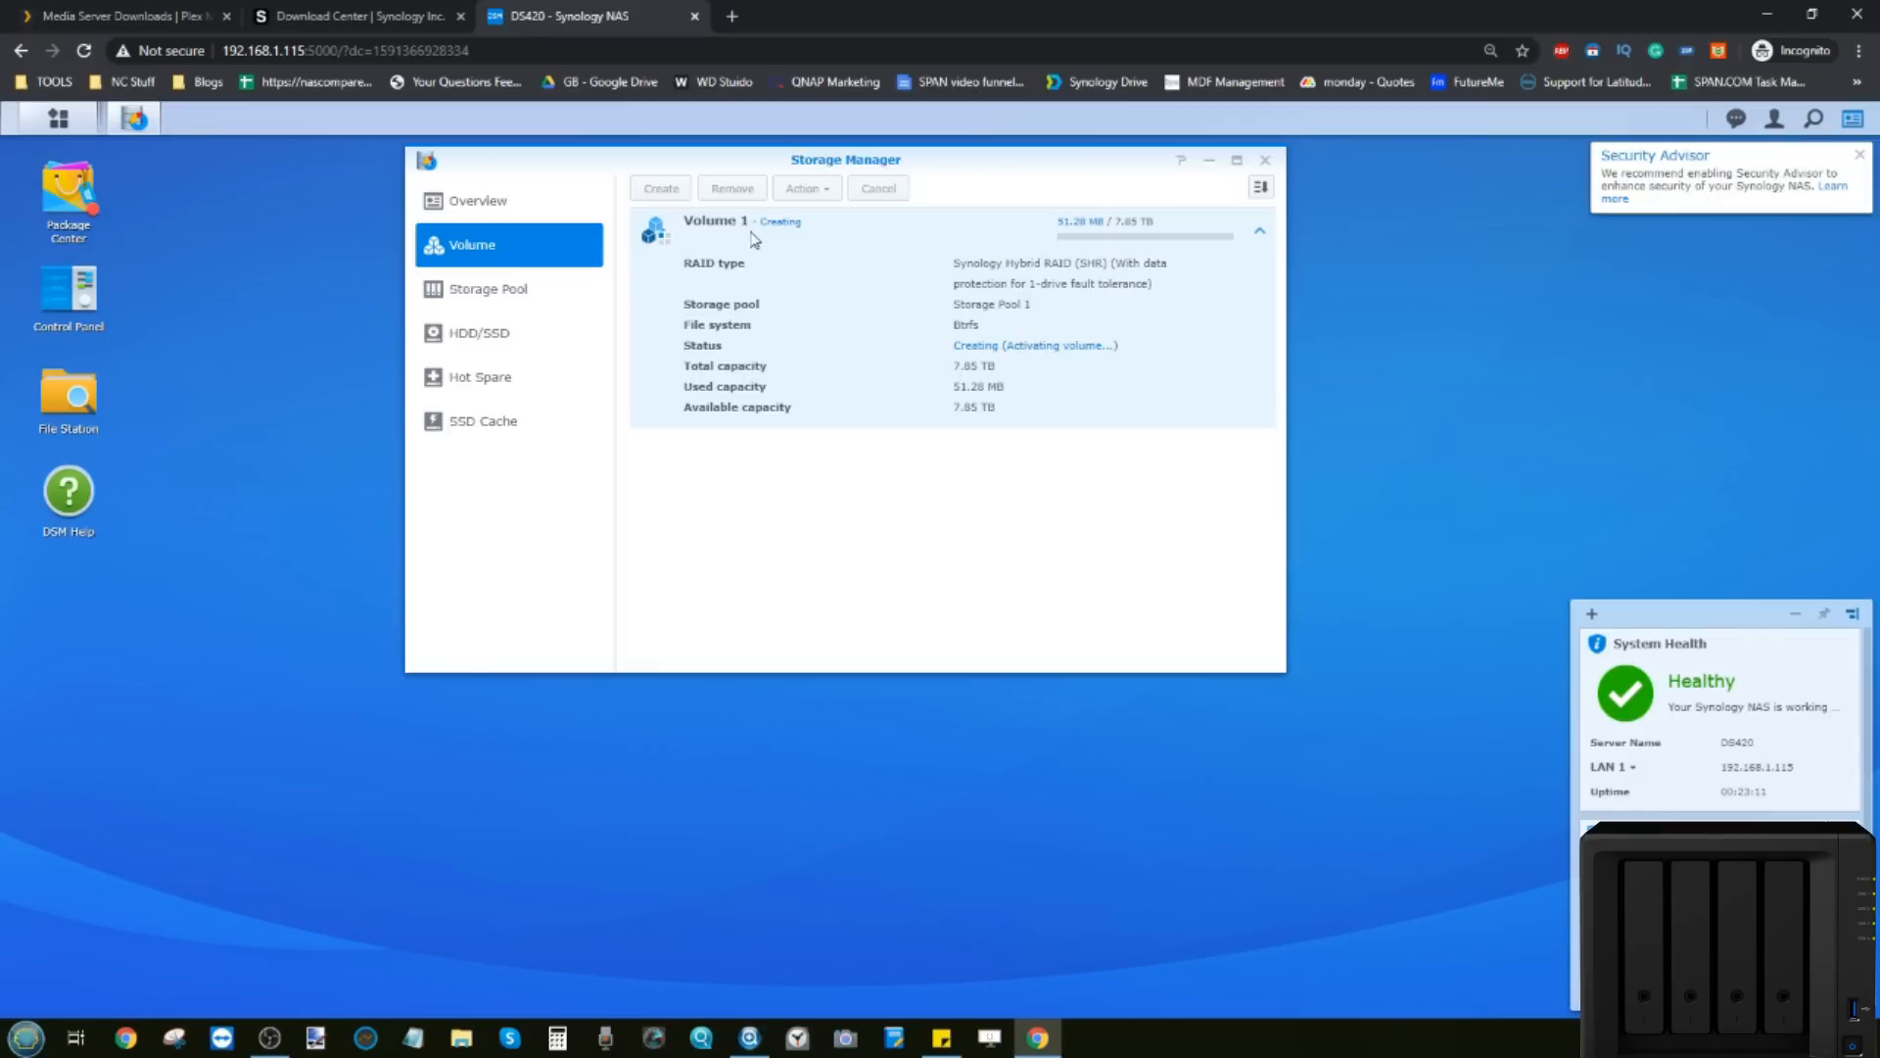
pyautogui.click(537, 303)
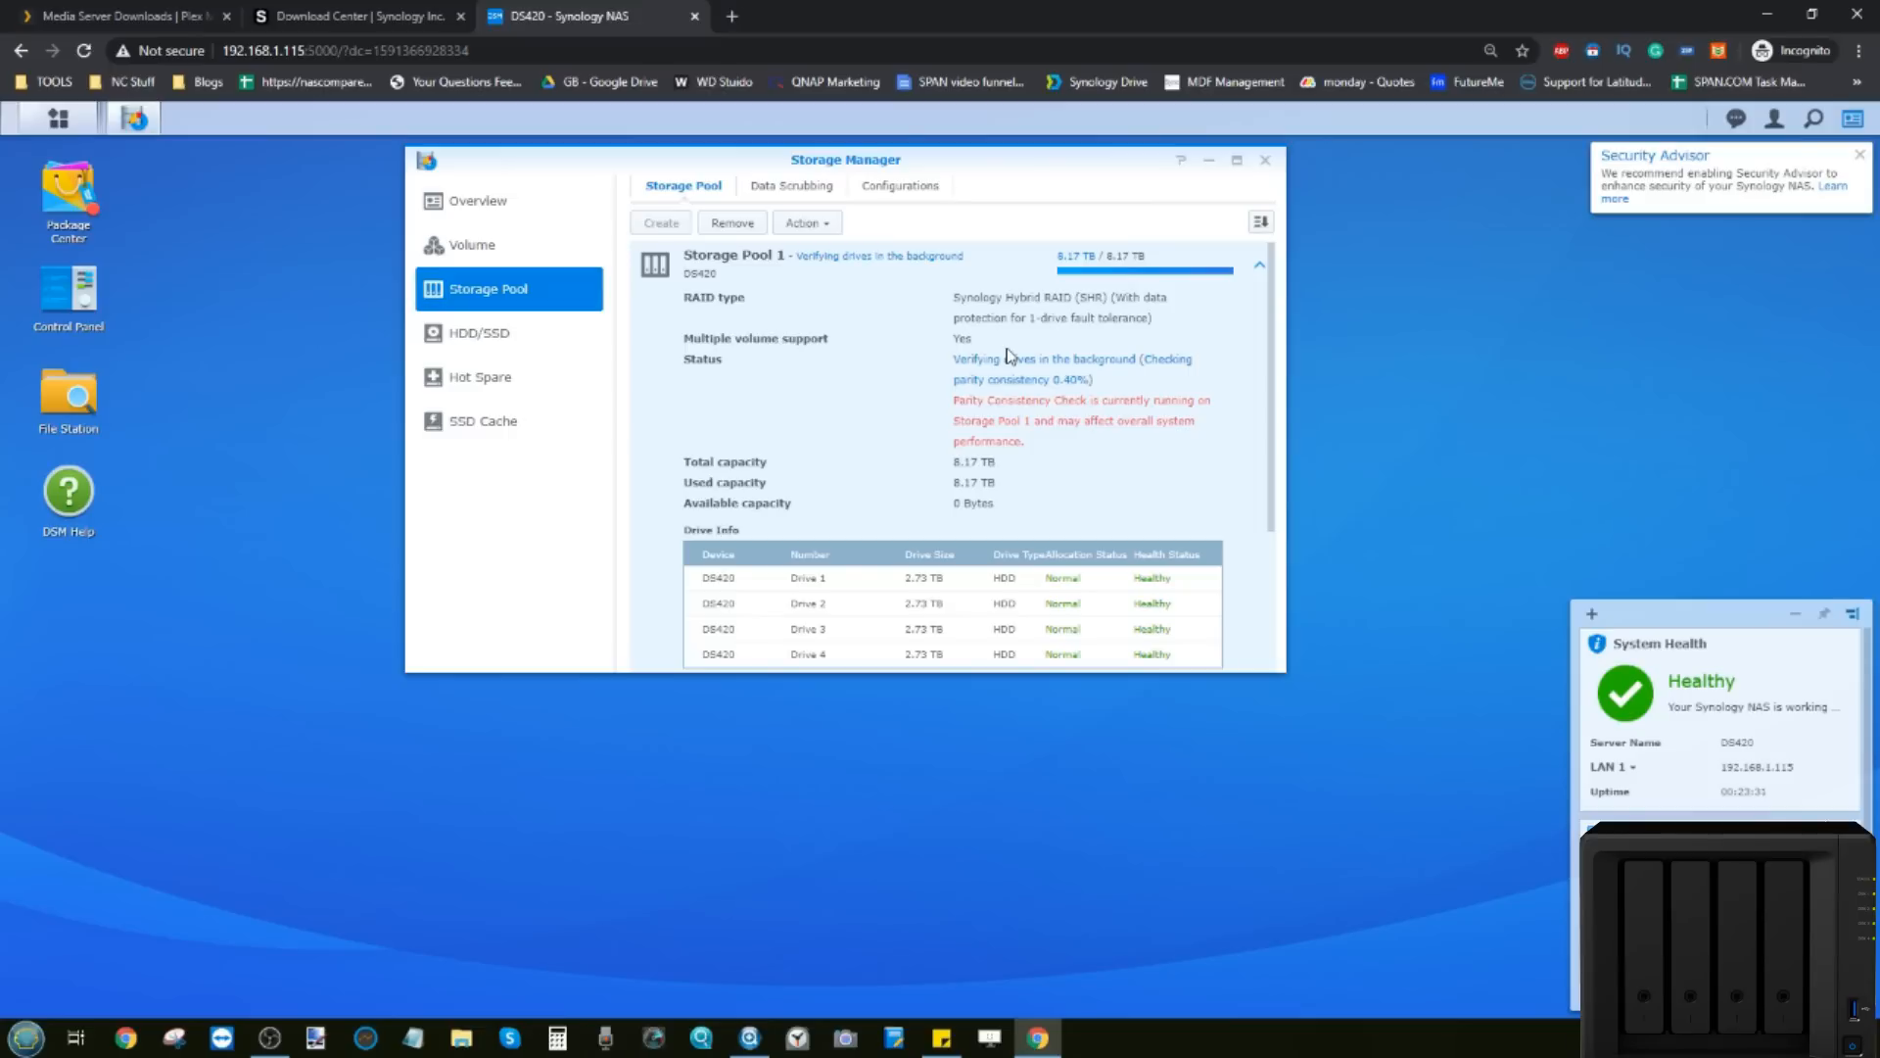
pyautogui.click(528, 246)
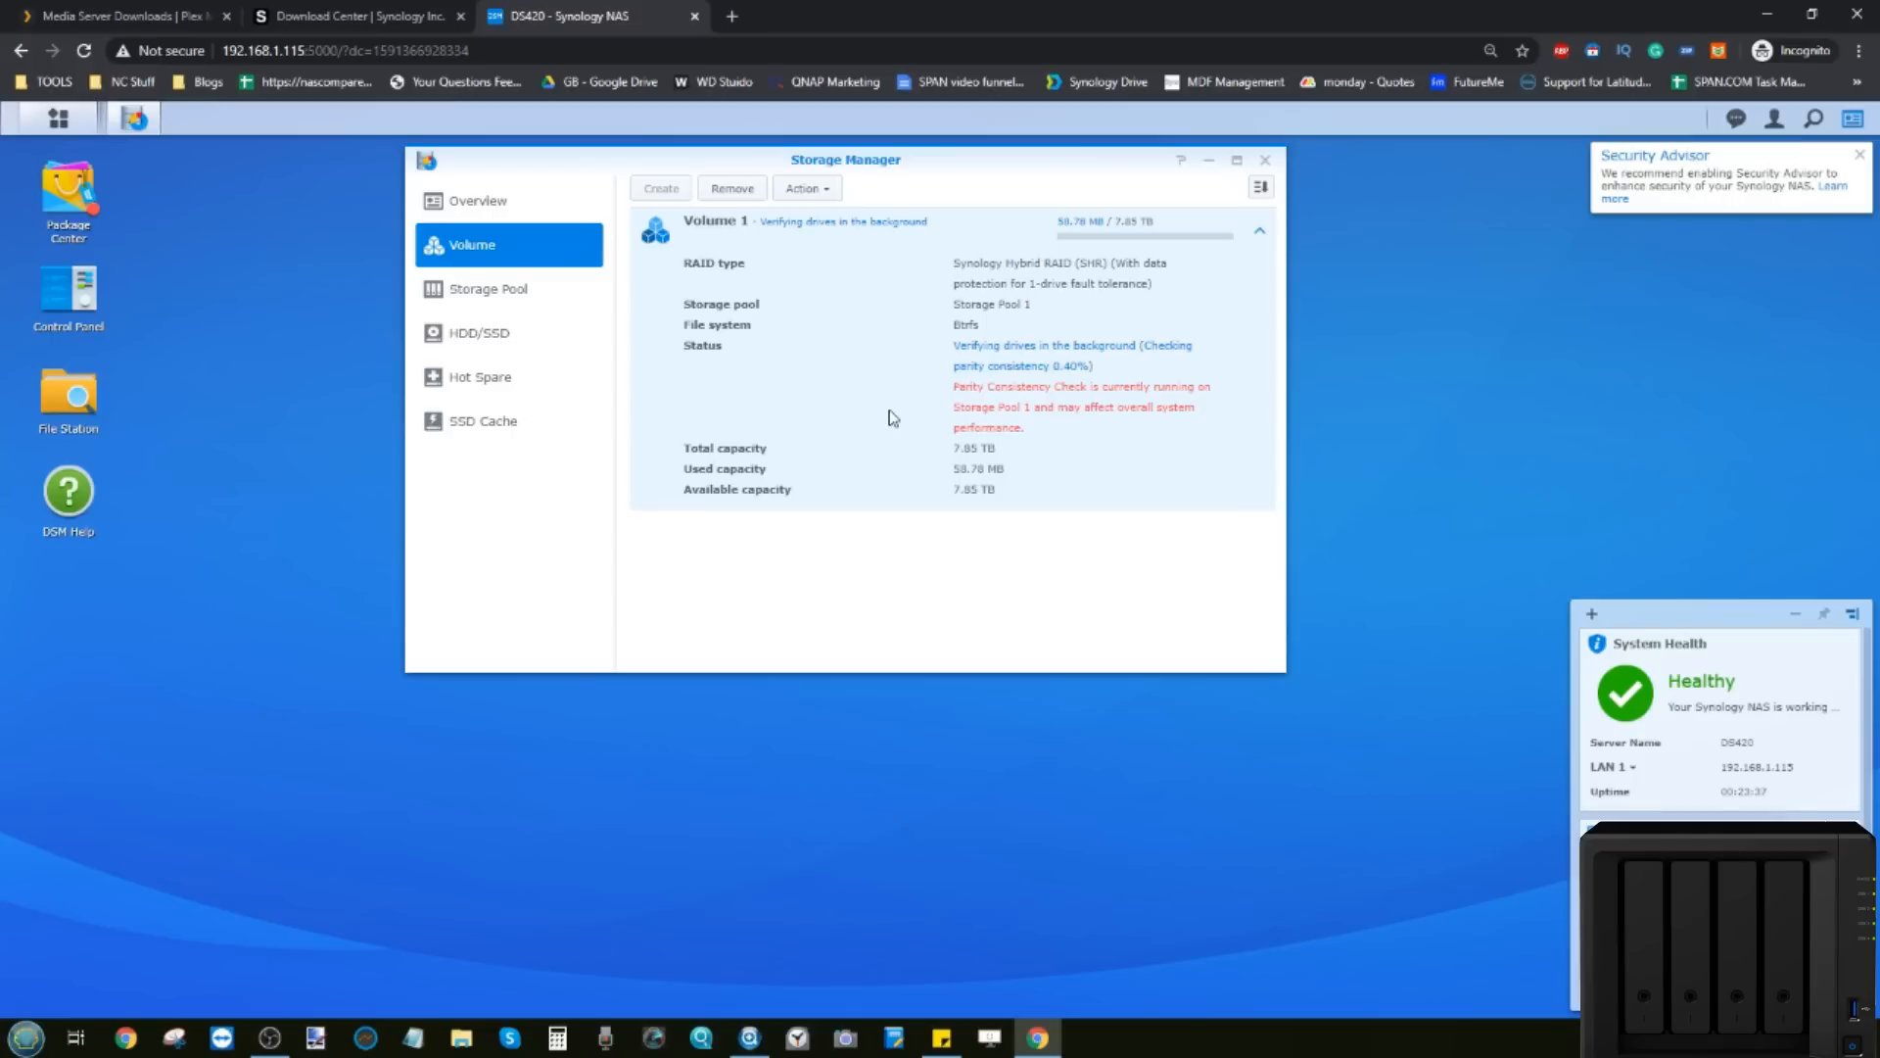
pyautogui.click(502, 300)
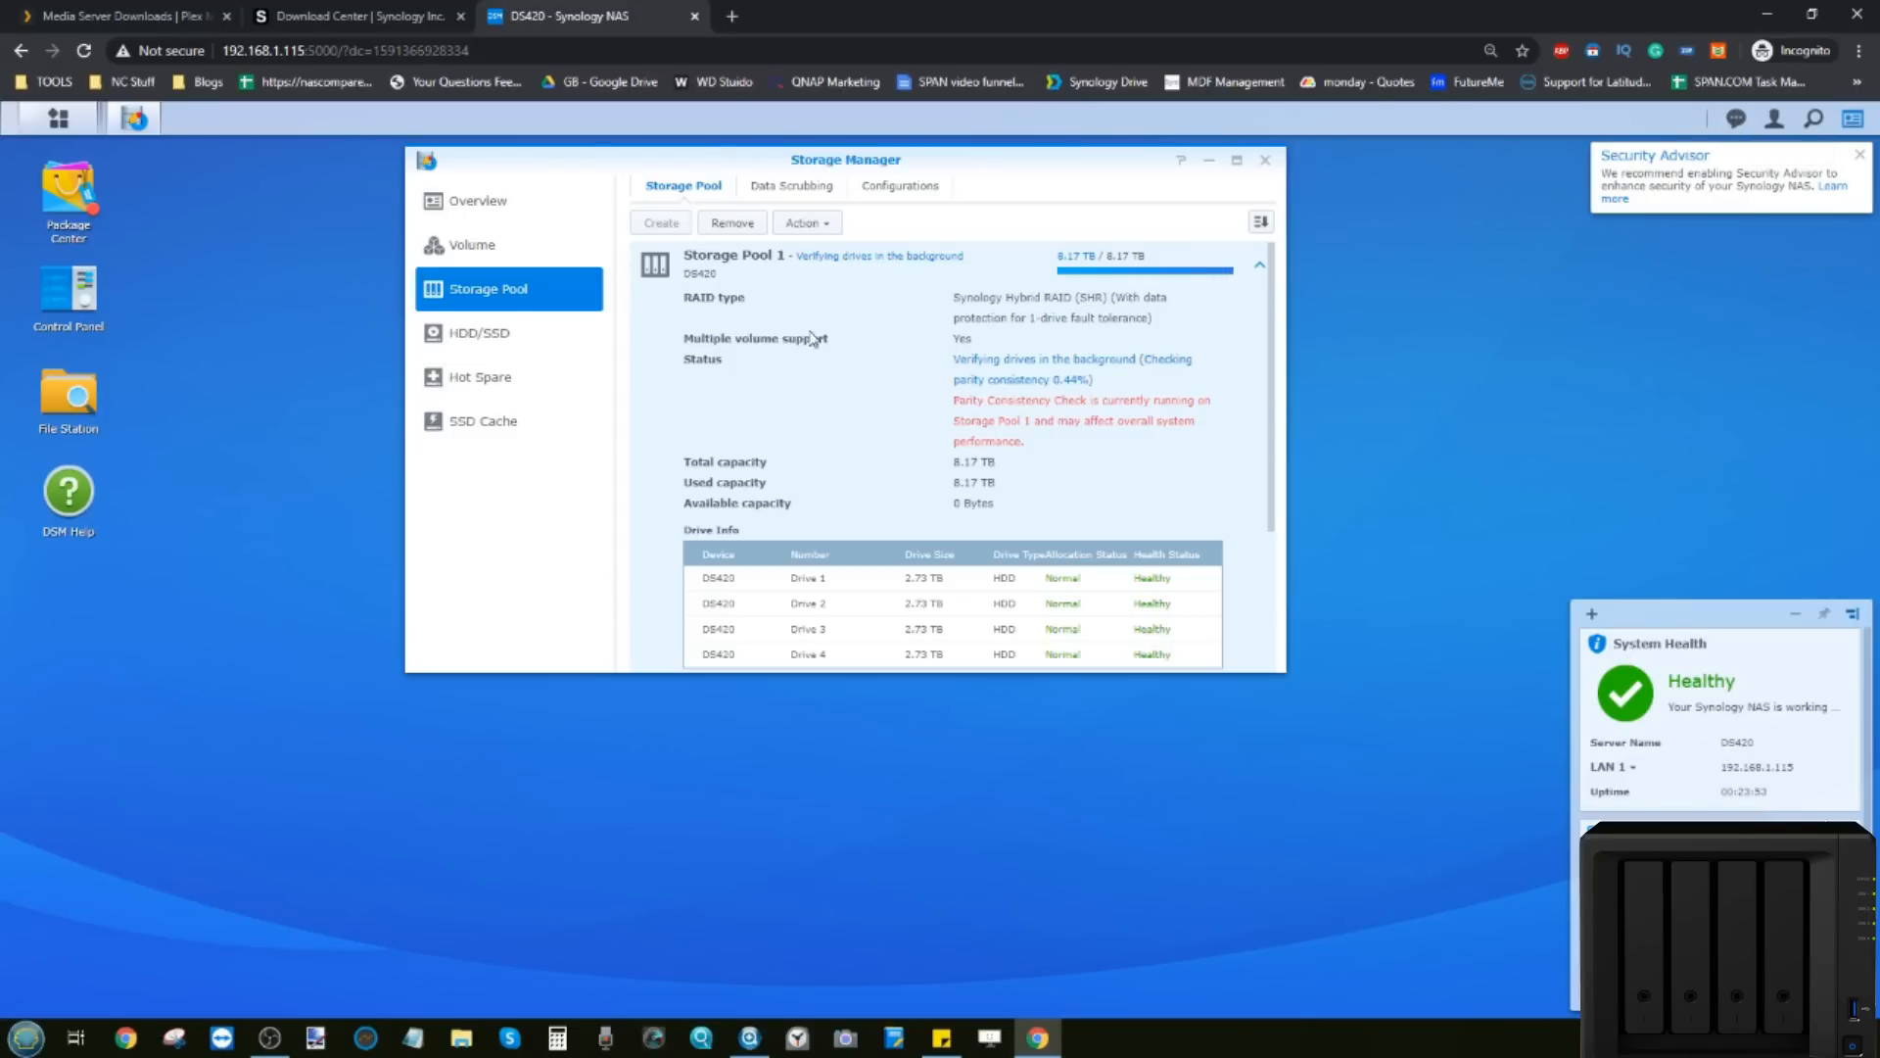
pyautogui.click(540, 245)
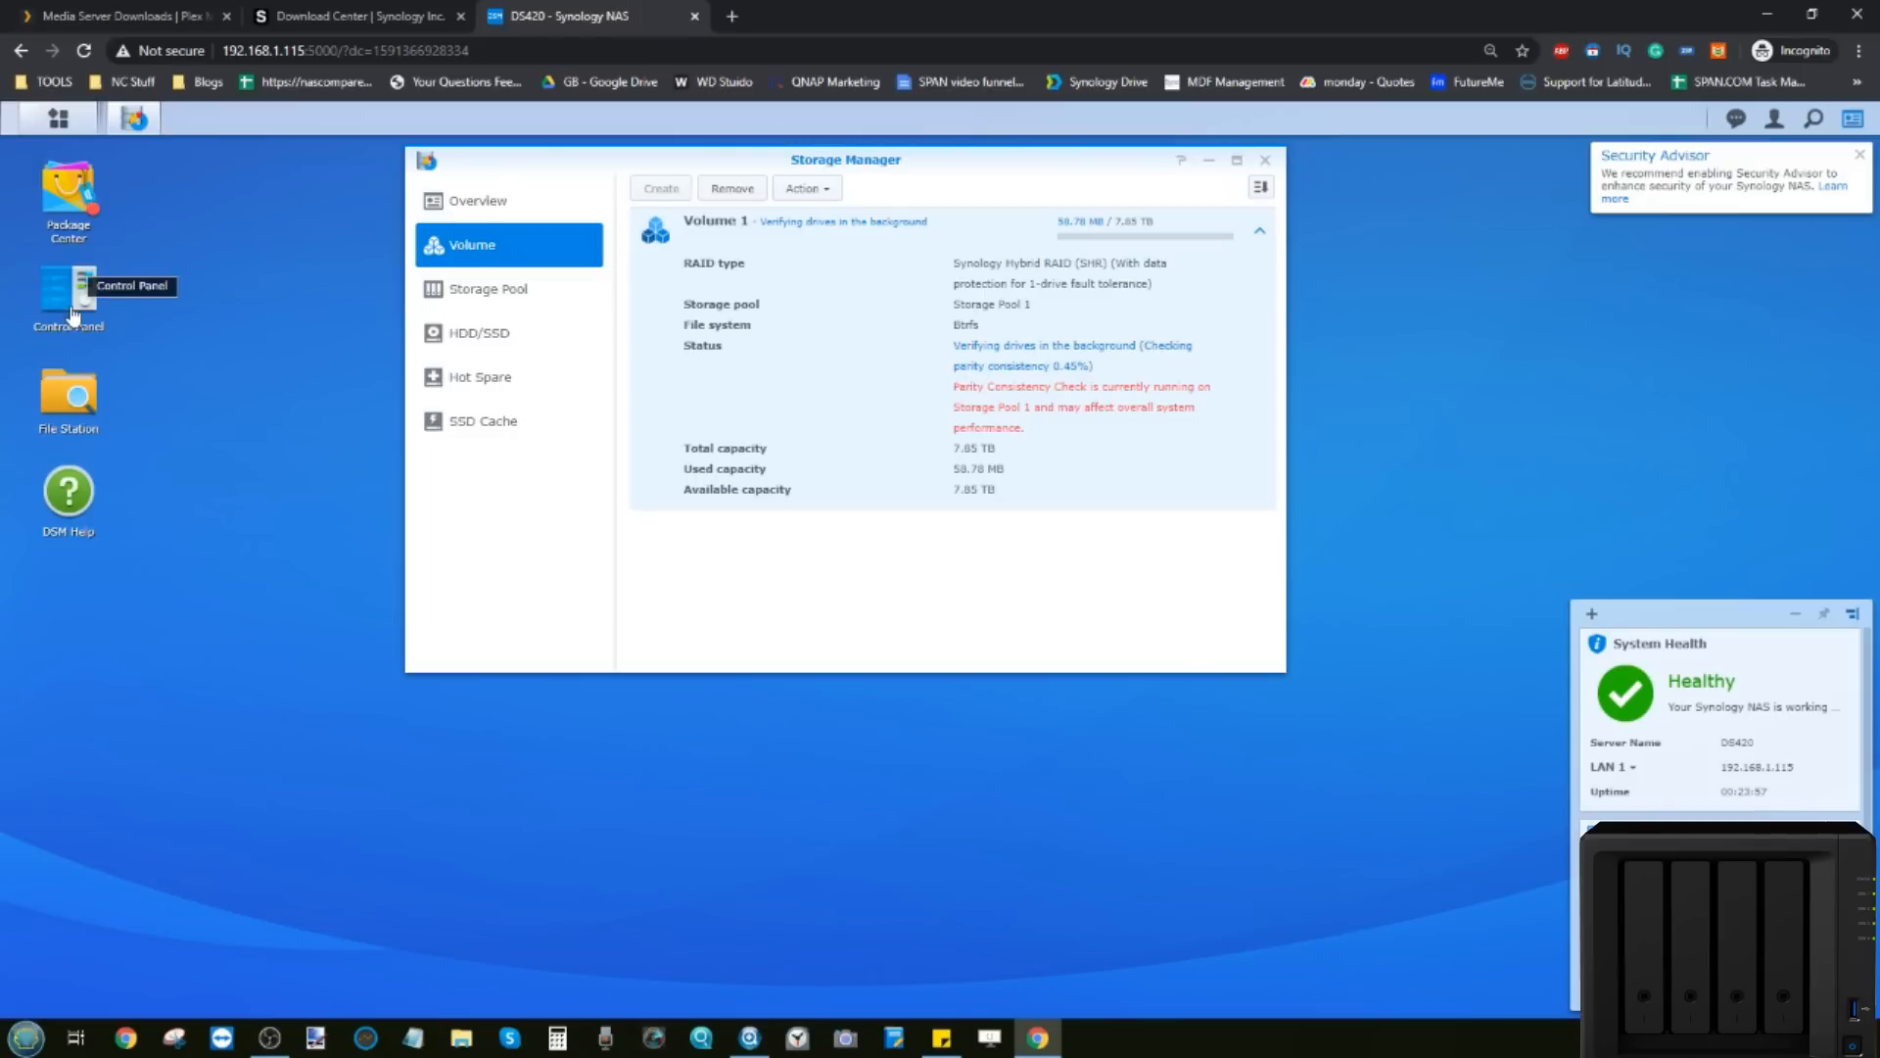
# Step: From File Station, start a new shared folder named PLEX with Recycle Bin disabled
pyautogui.click(73, 390)
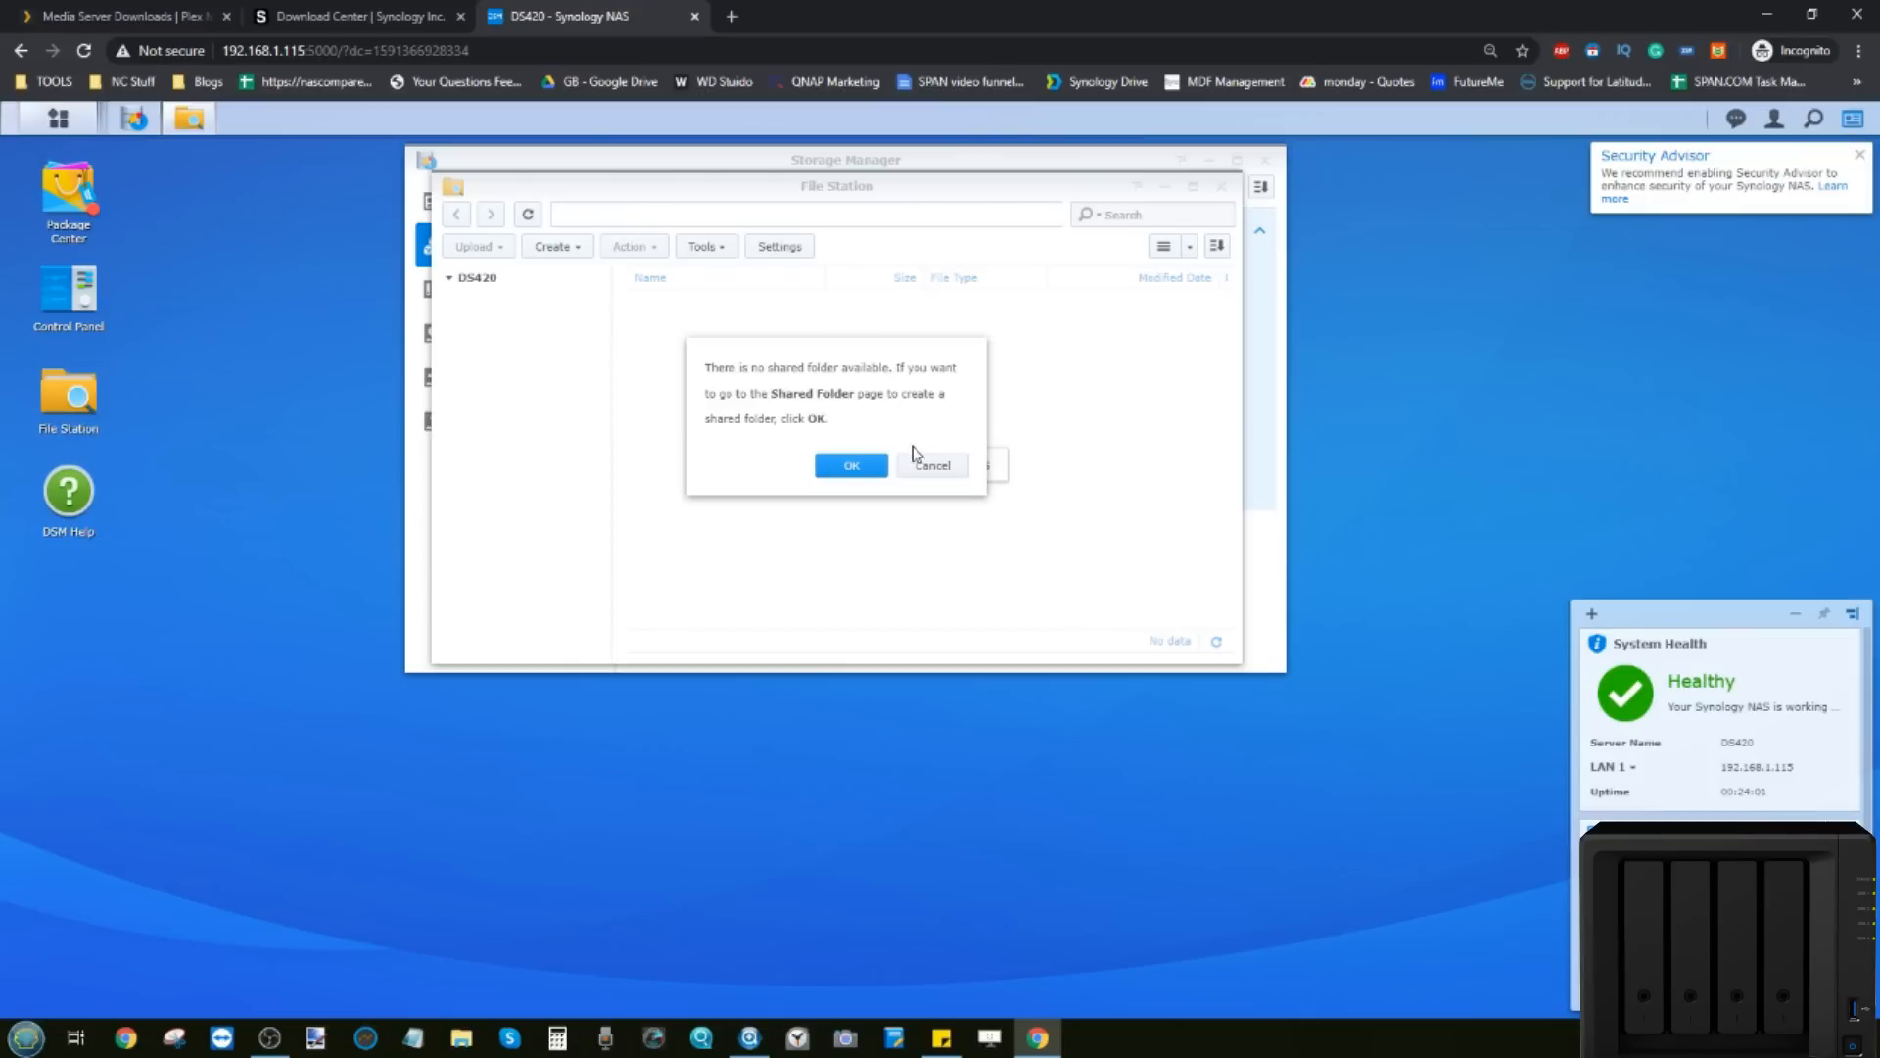
pyautogui.click(840, 467)
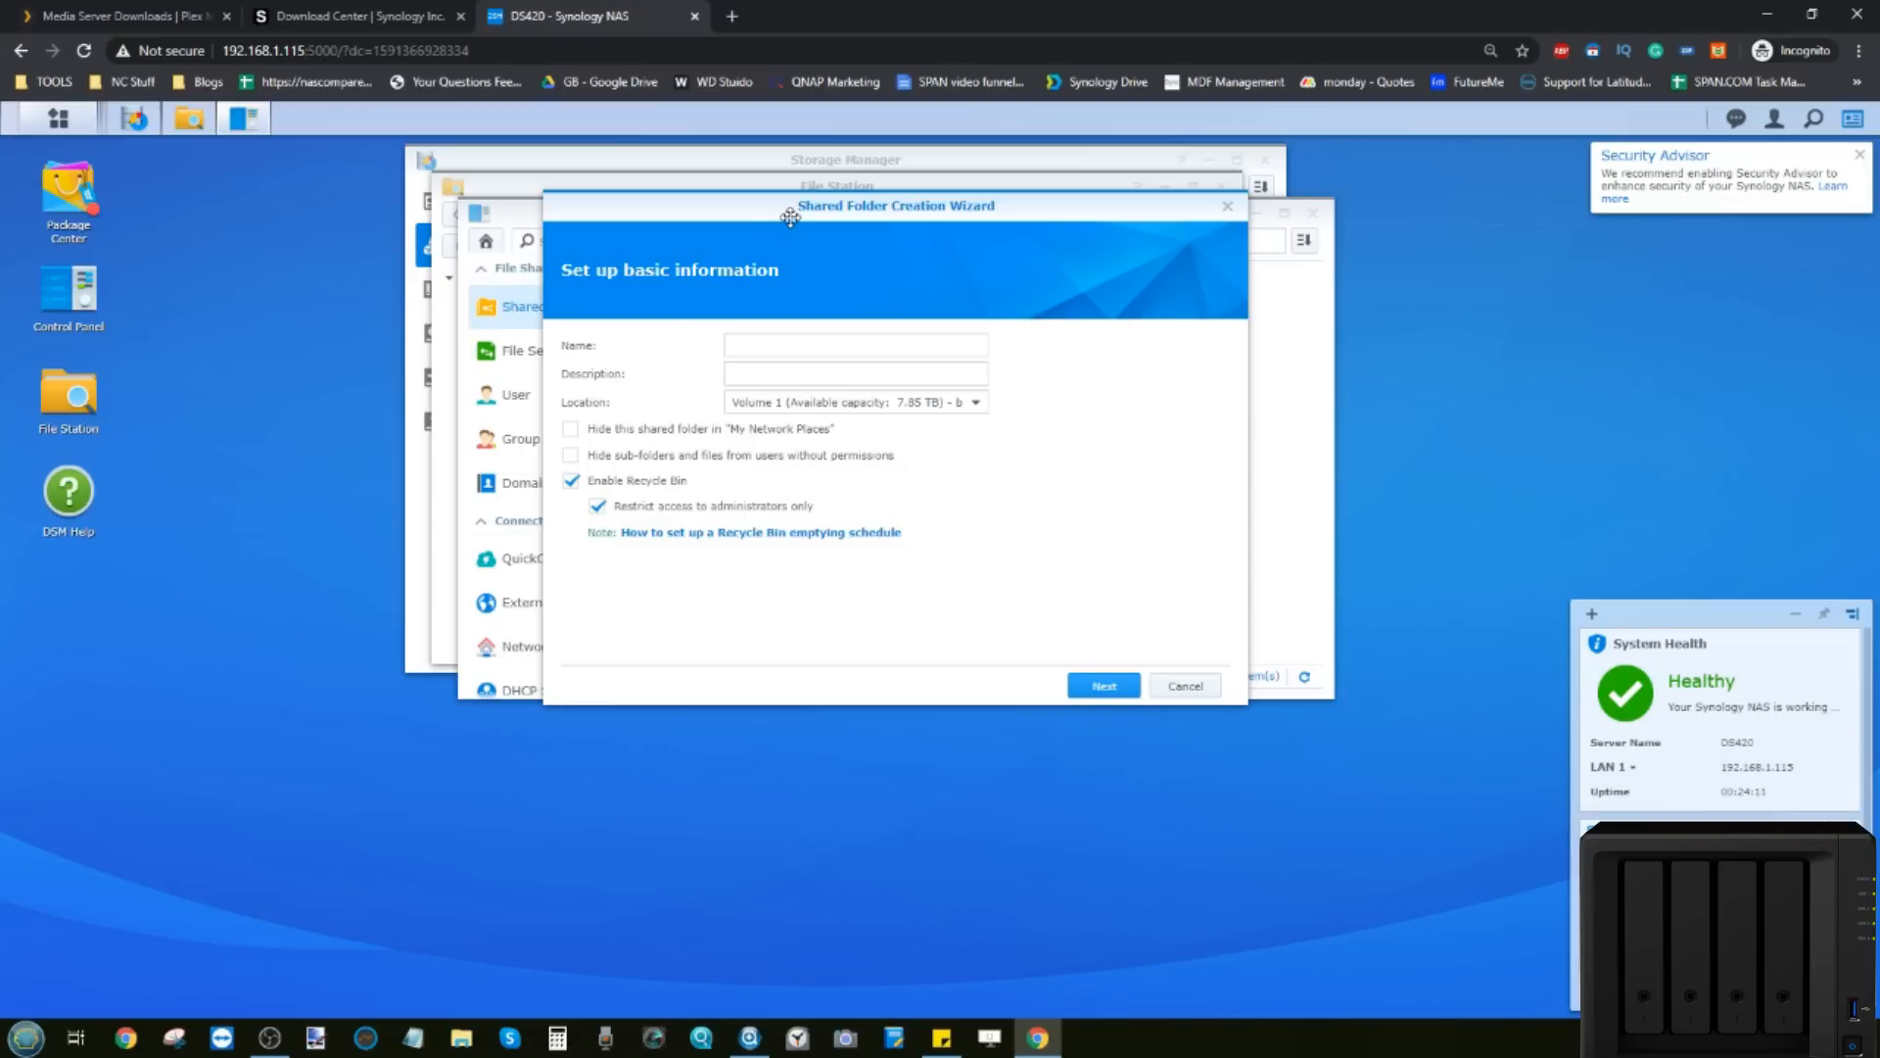
pyautogui.moveTo(778, 215); pyautogui.dragTo(777, 351)
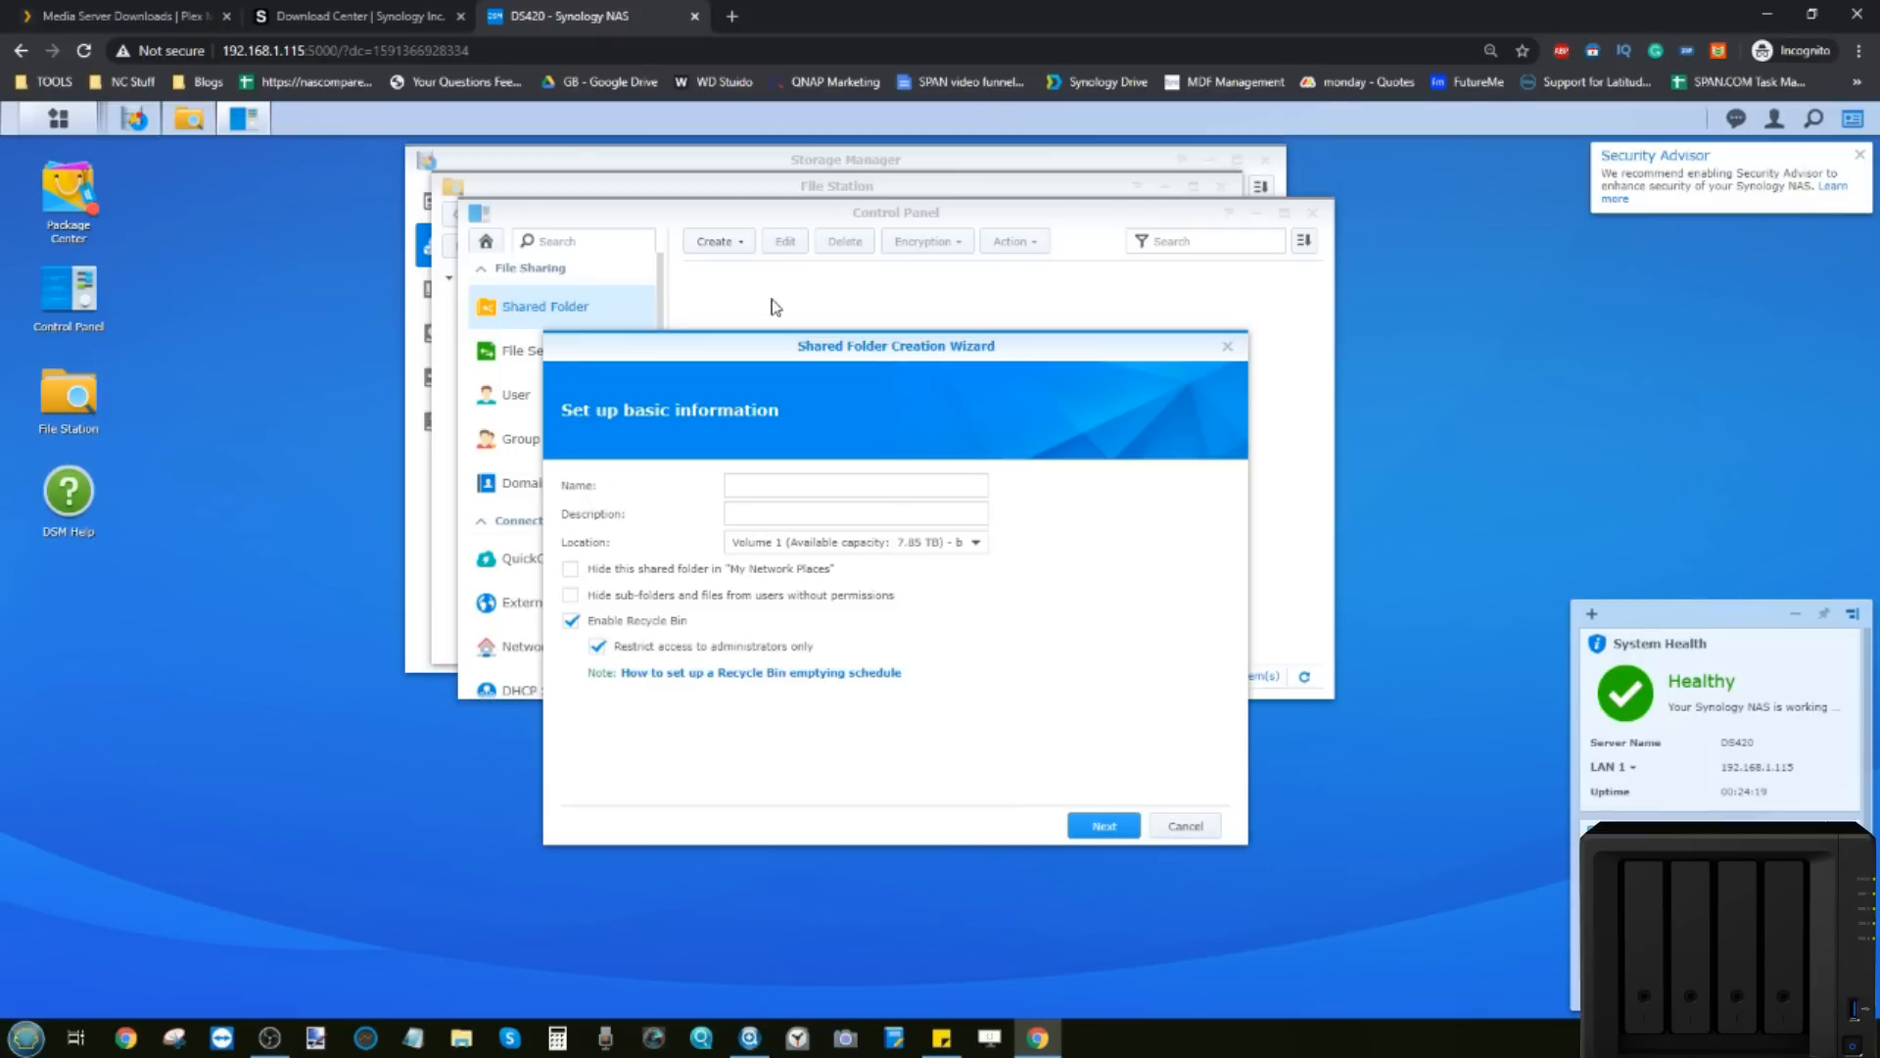
pyautogui.moveTo(767, 347); pyautogui.dragTo(767, 344)
pyautogui.click(820, 479)
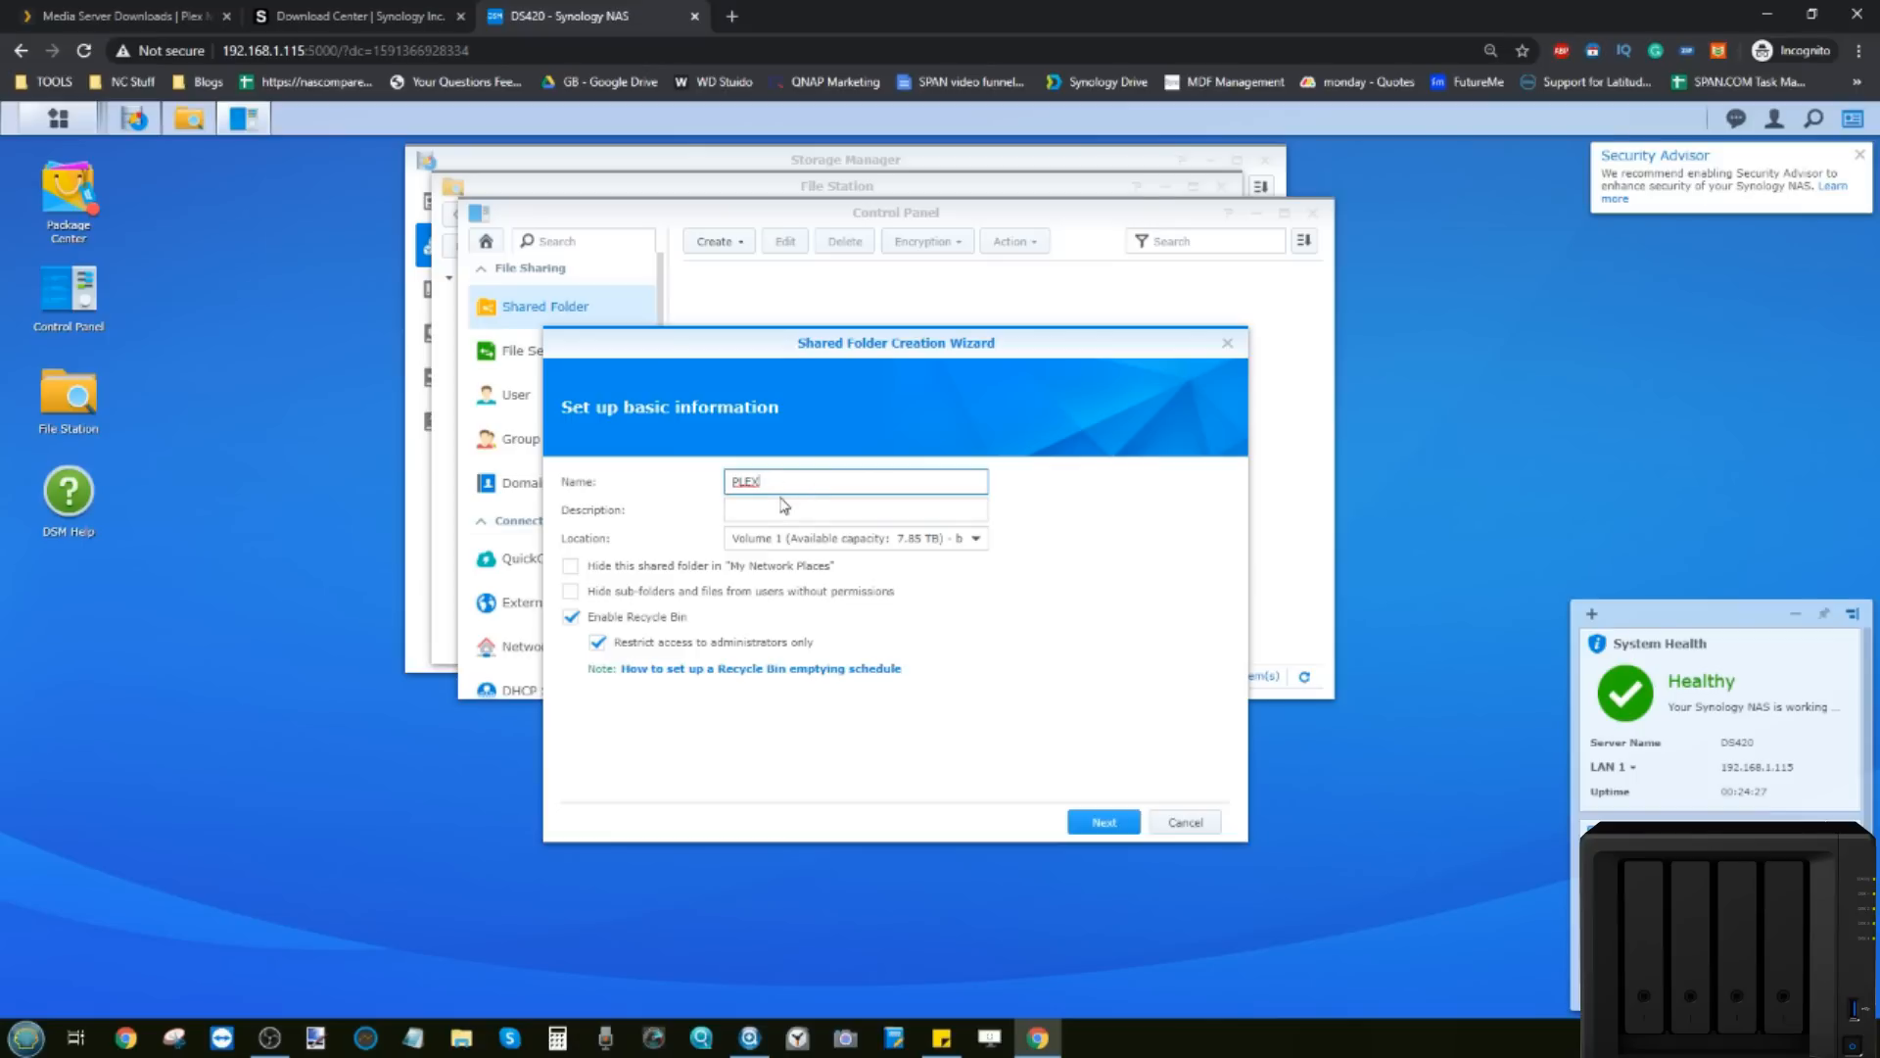
pyautogui.click(569, 618)
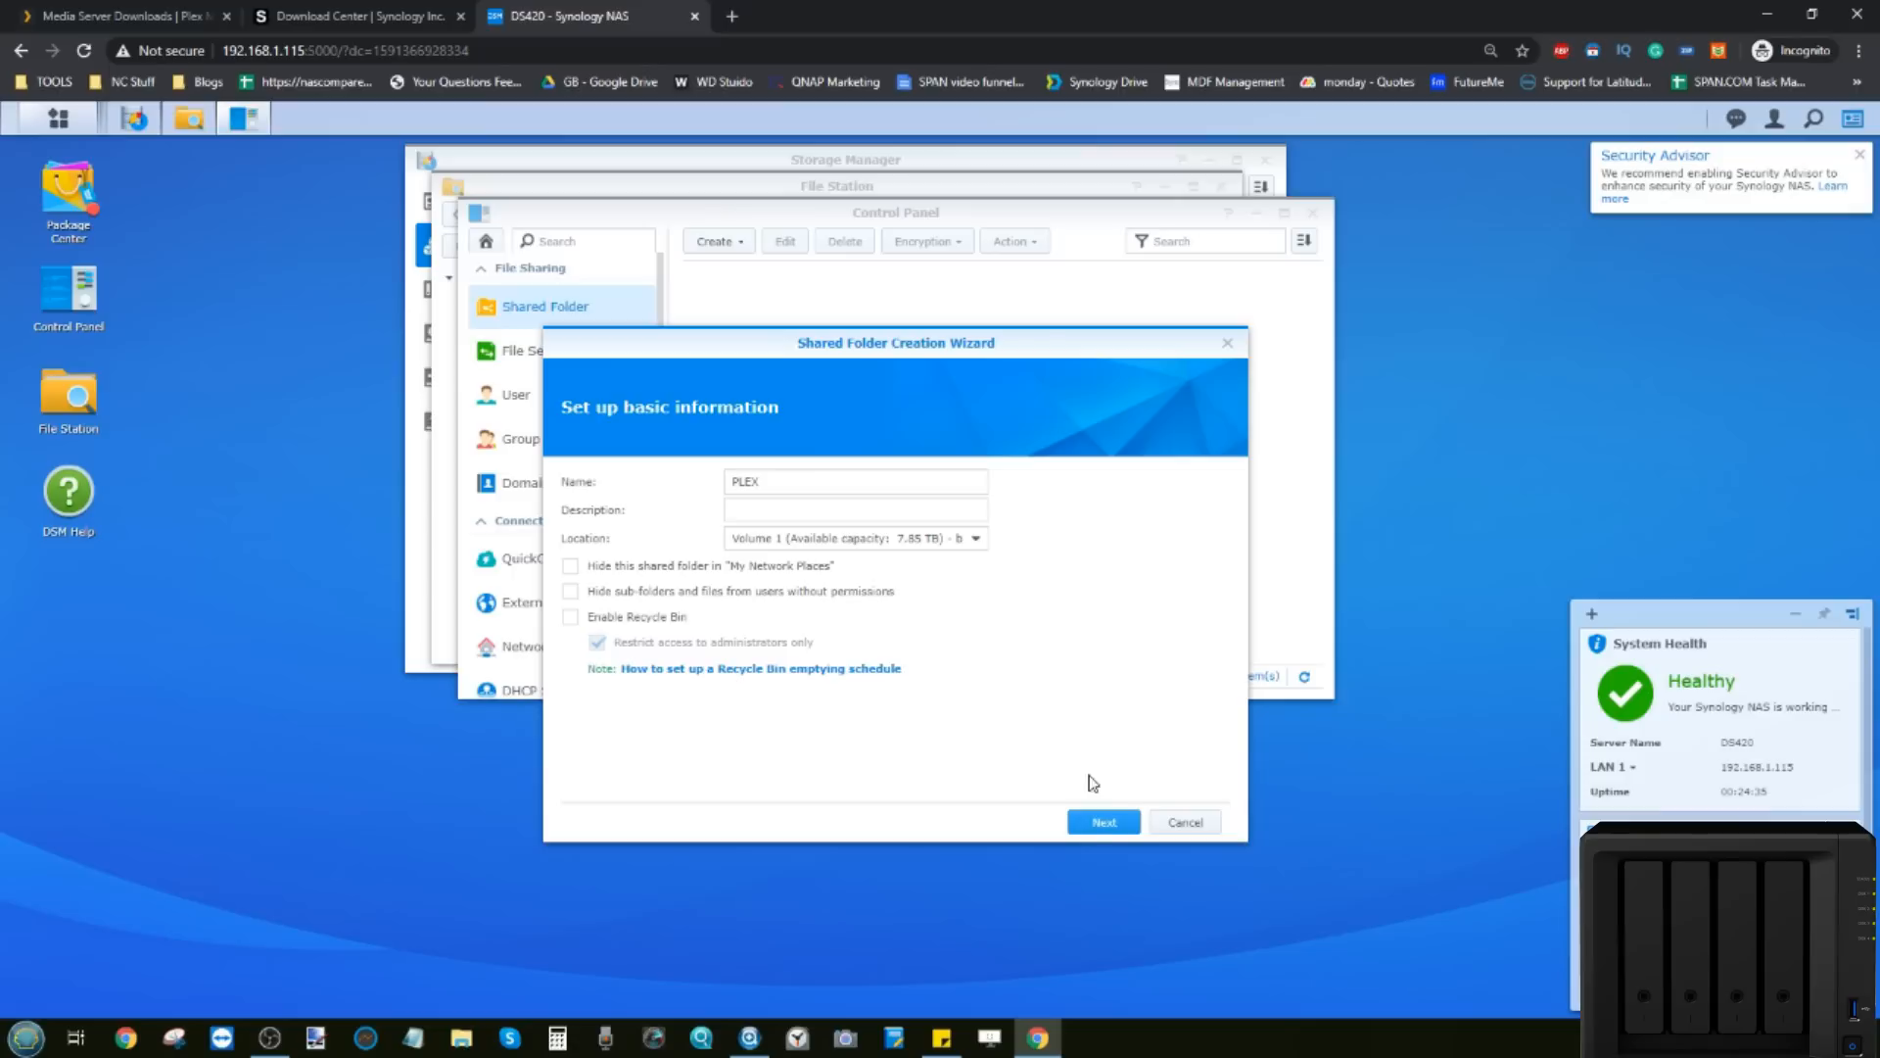
pyautogui.click(1096, 821)
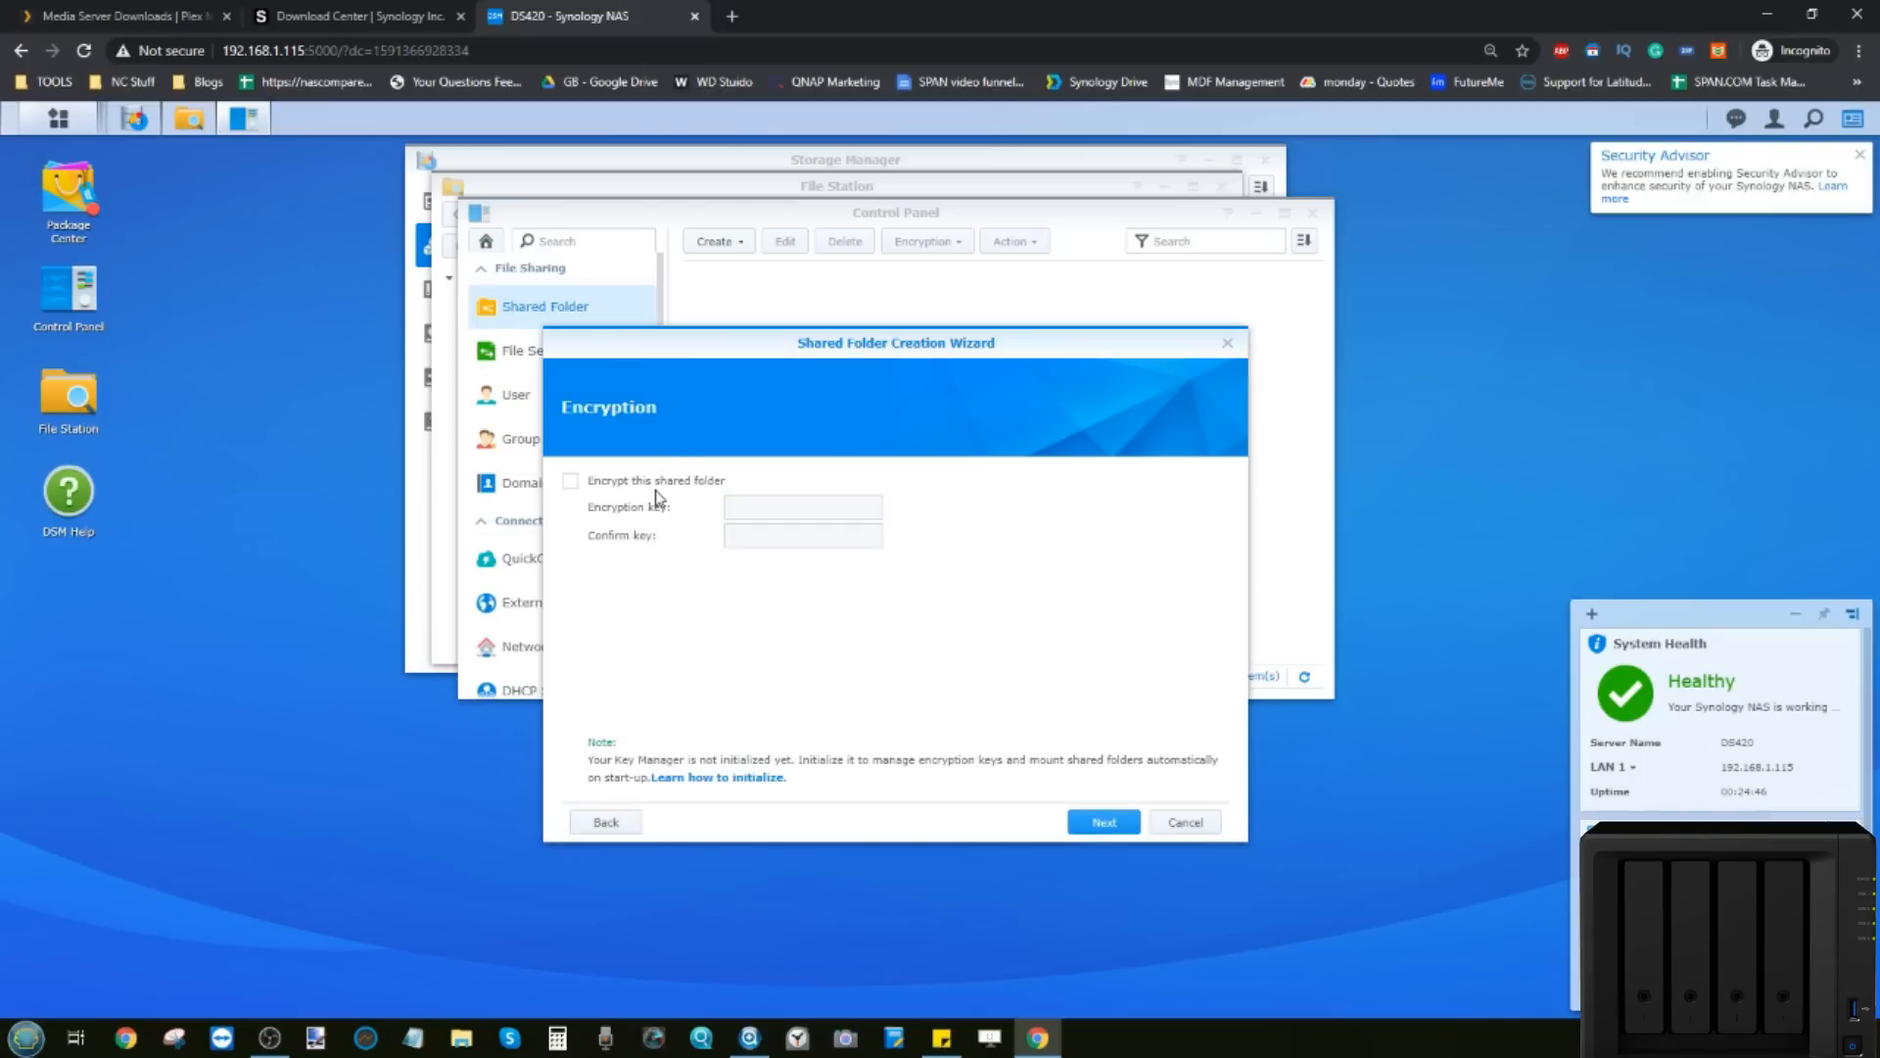
# Step: Skip encryption and advanced settings and apply to create the PLEX shared folder
pyautogui.click(1116, 821)
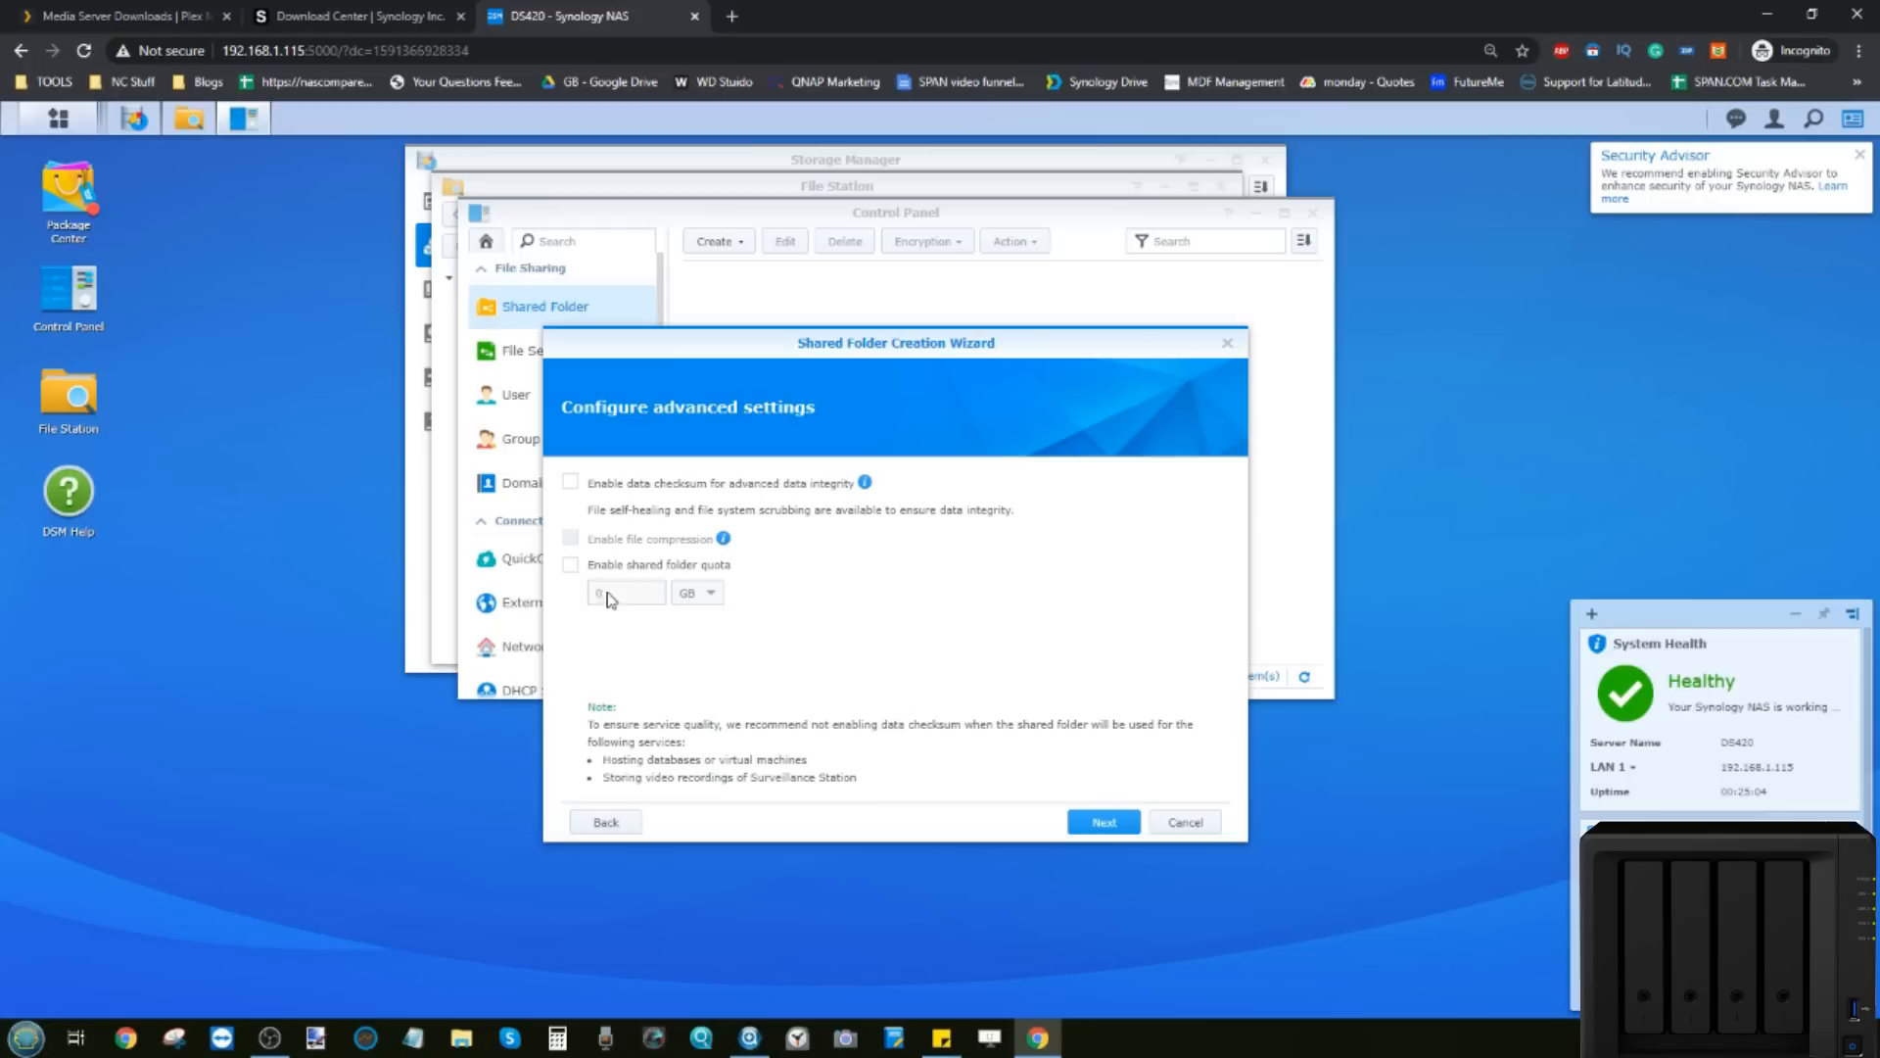
pyautogui.click(1095, 828)
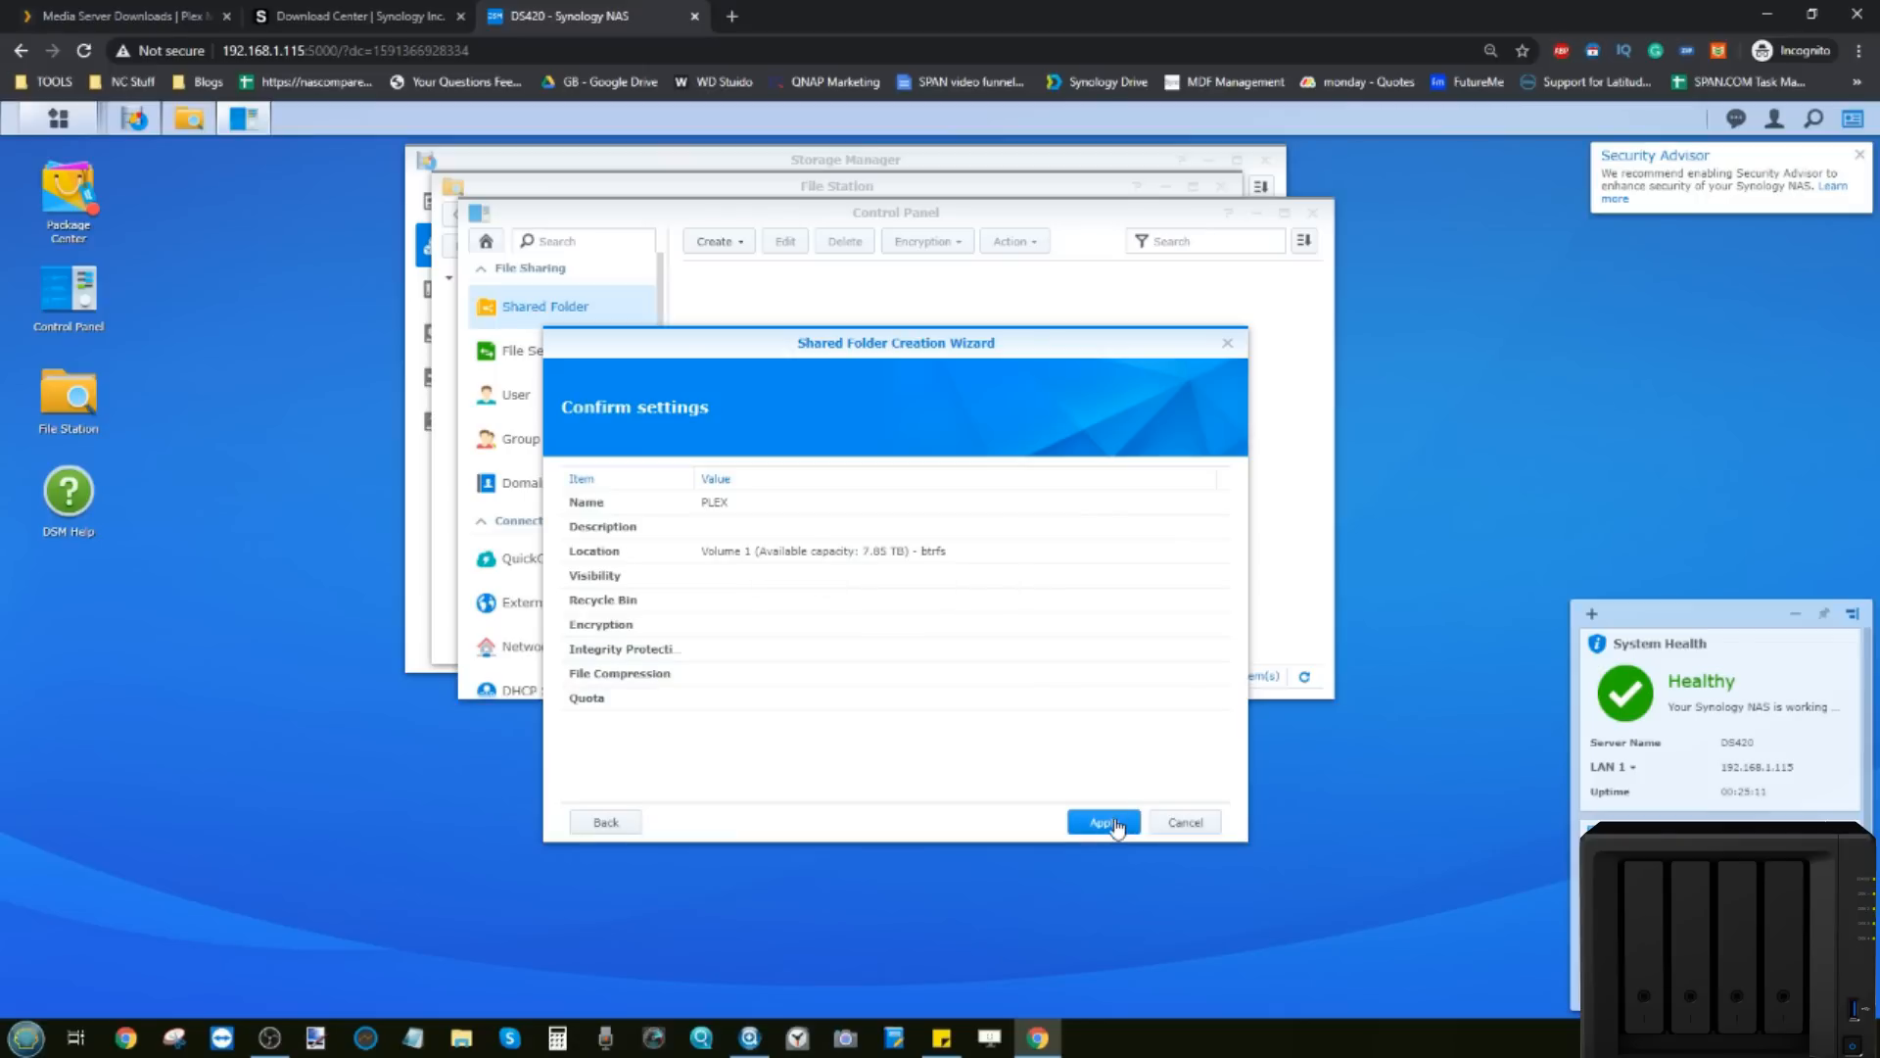
pyautogui.click(1104, 822)
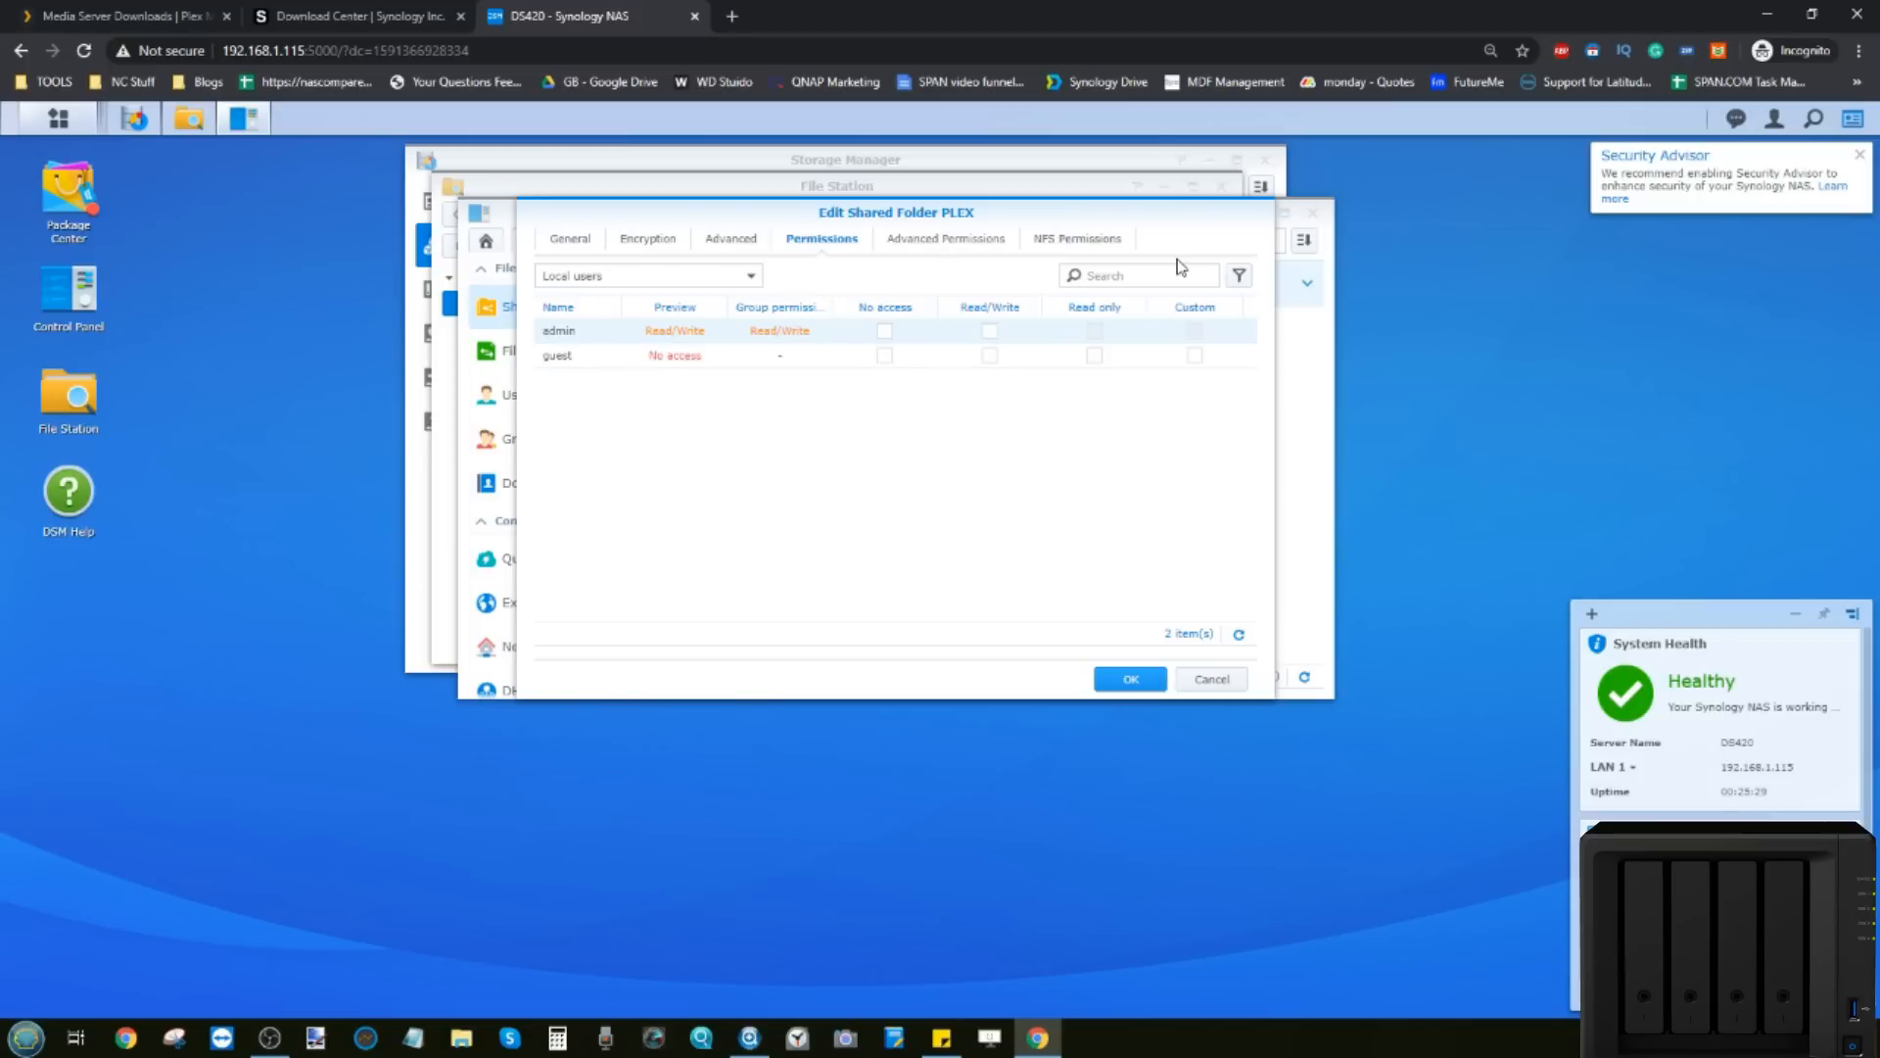
# Step: Grant admin and guest Read/Write permission on PLEX and save
pyautogui.click(990, 331)
pyautogui.click(990, 356)
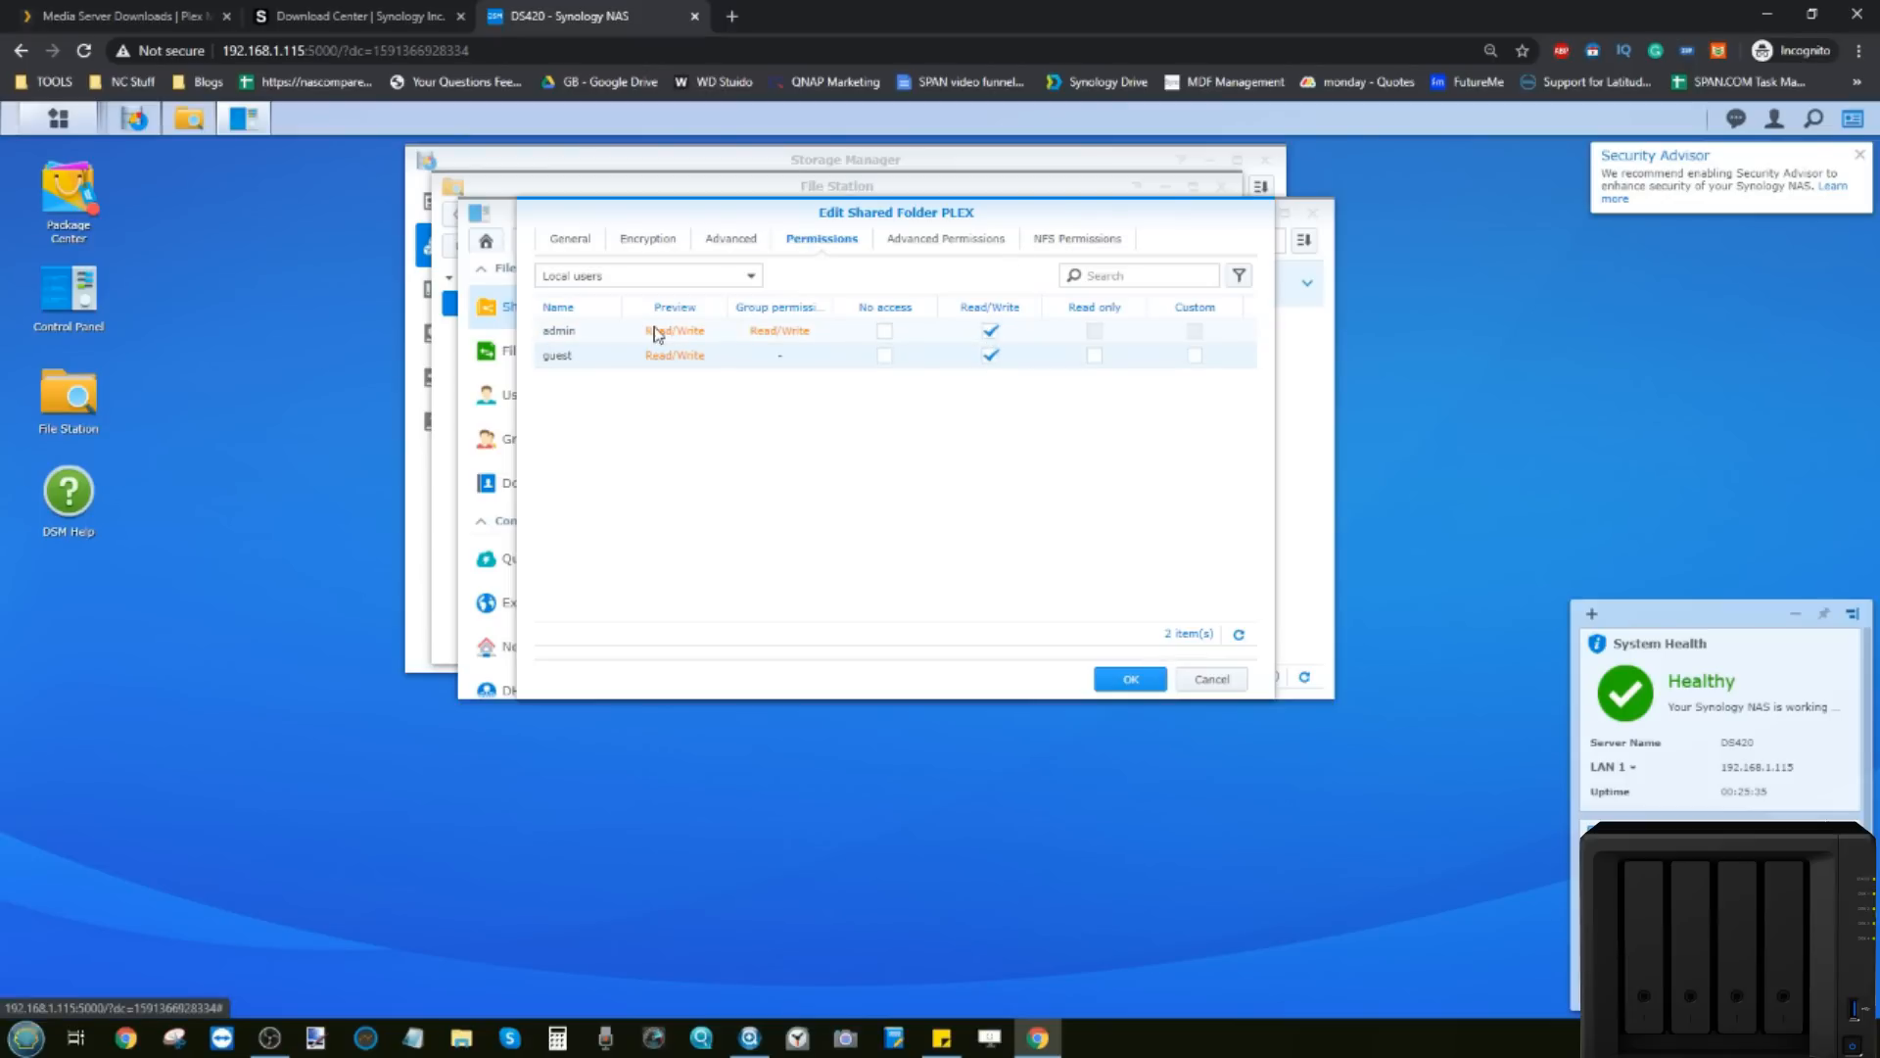
pyautogui.click(1131, 680)
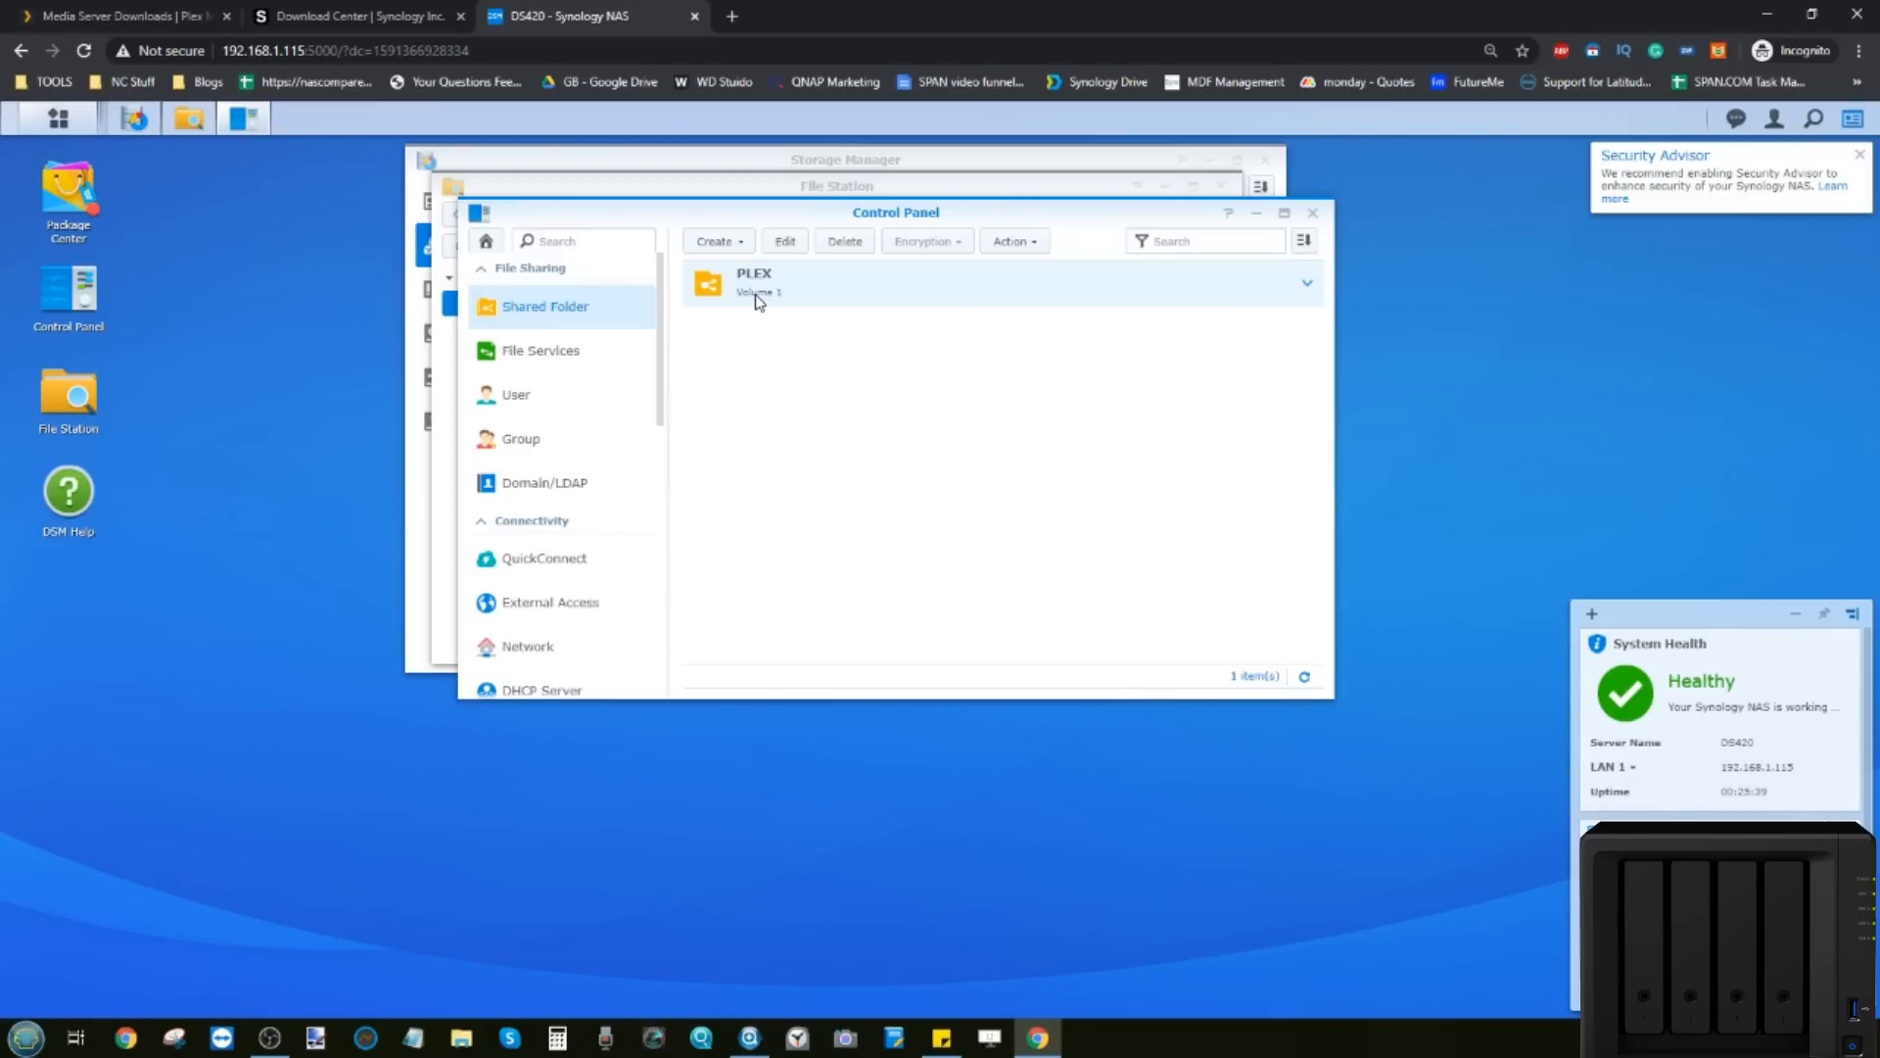
# Step: Close Control Panel and create the Movies and Photos subfolders inside PLEX
pyautogui.click(1312, 212)
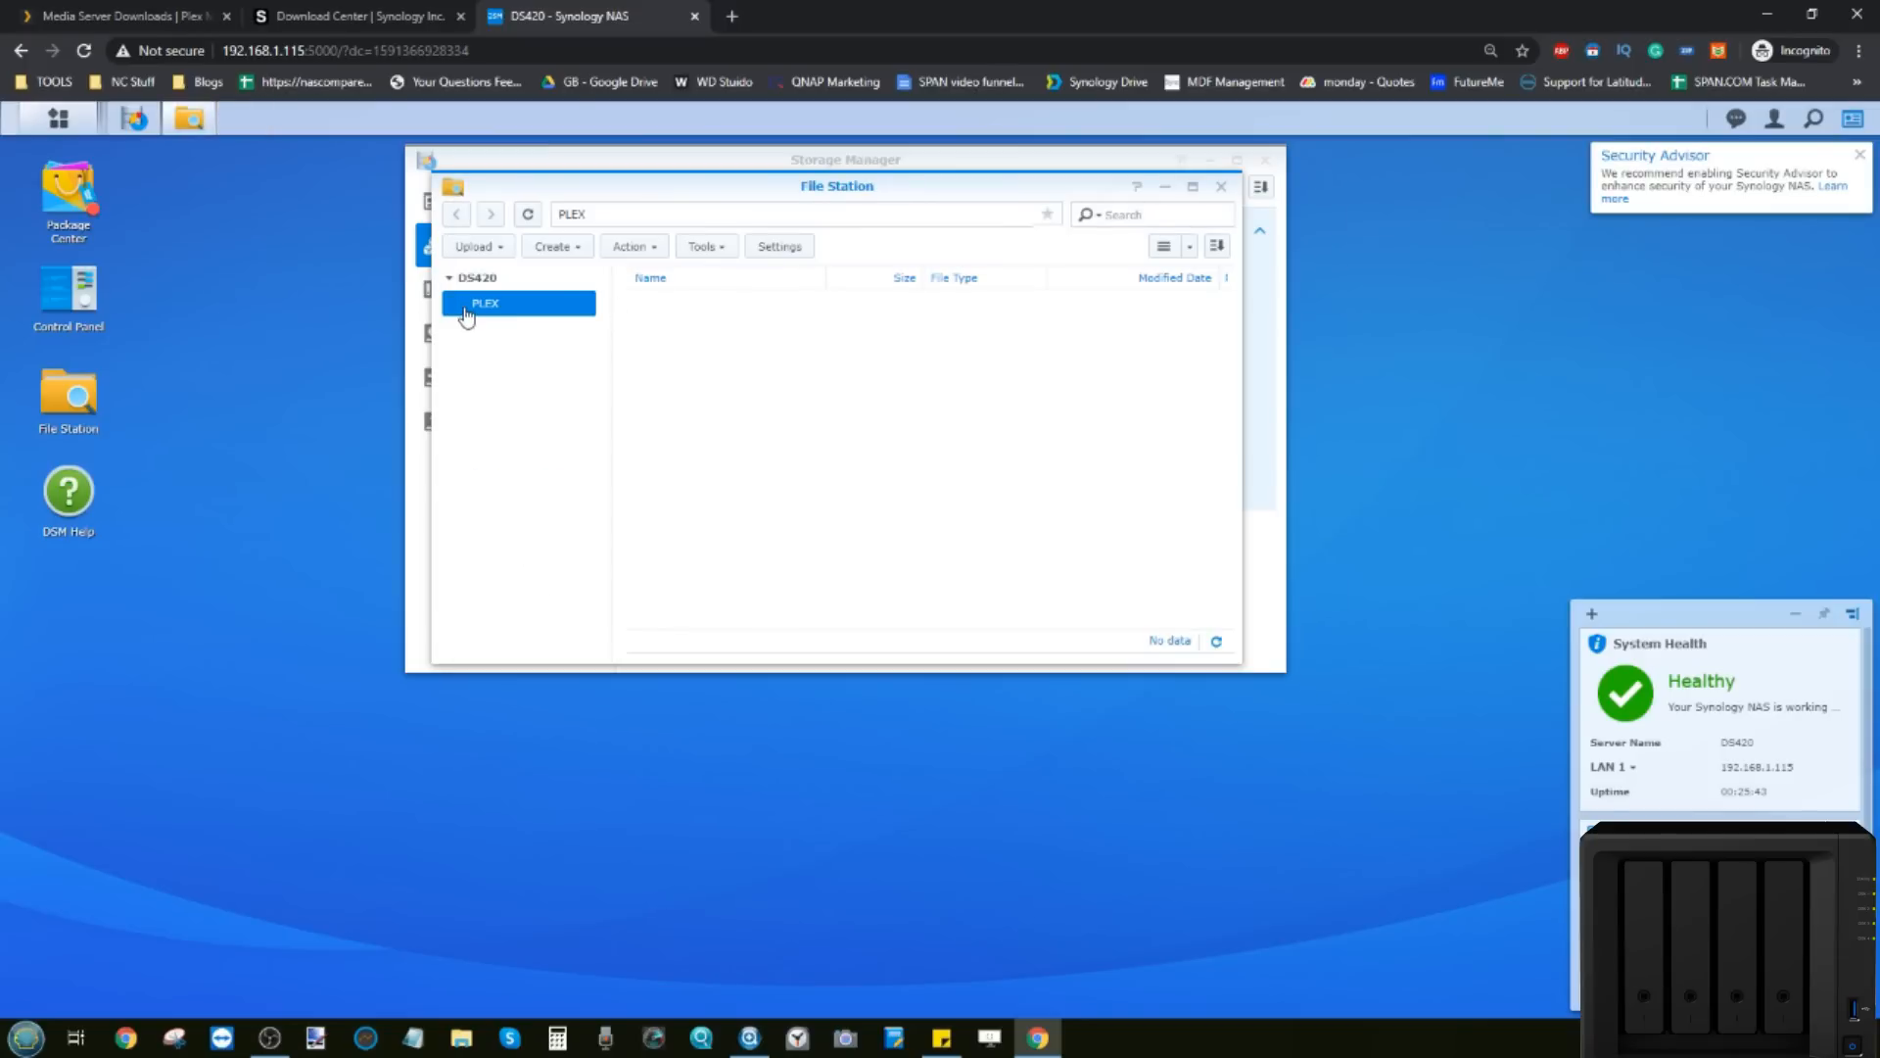
pyautogui.rightClick(681, 351)
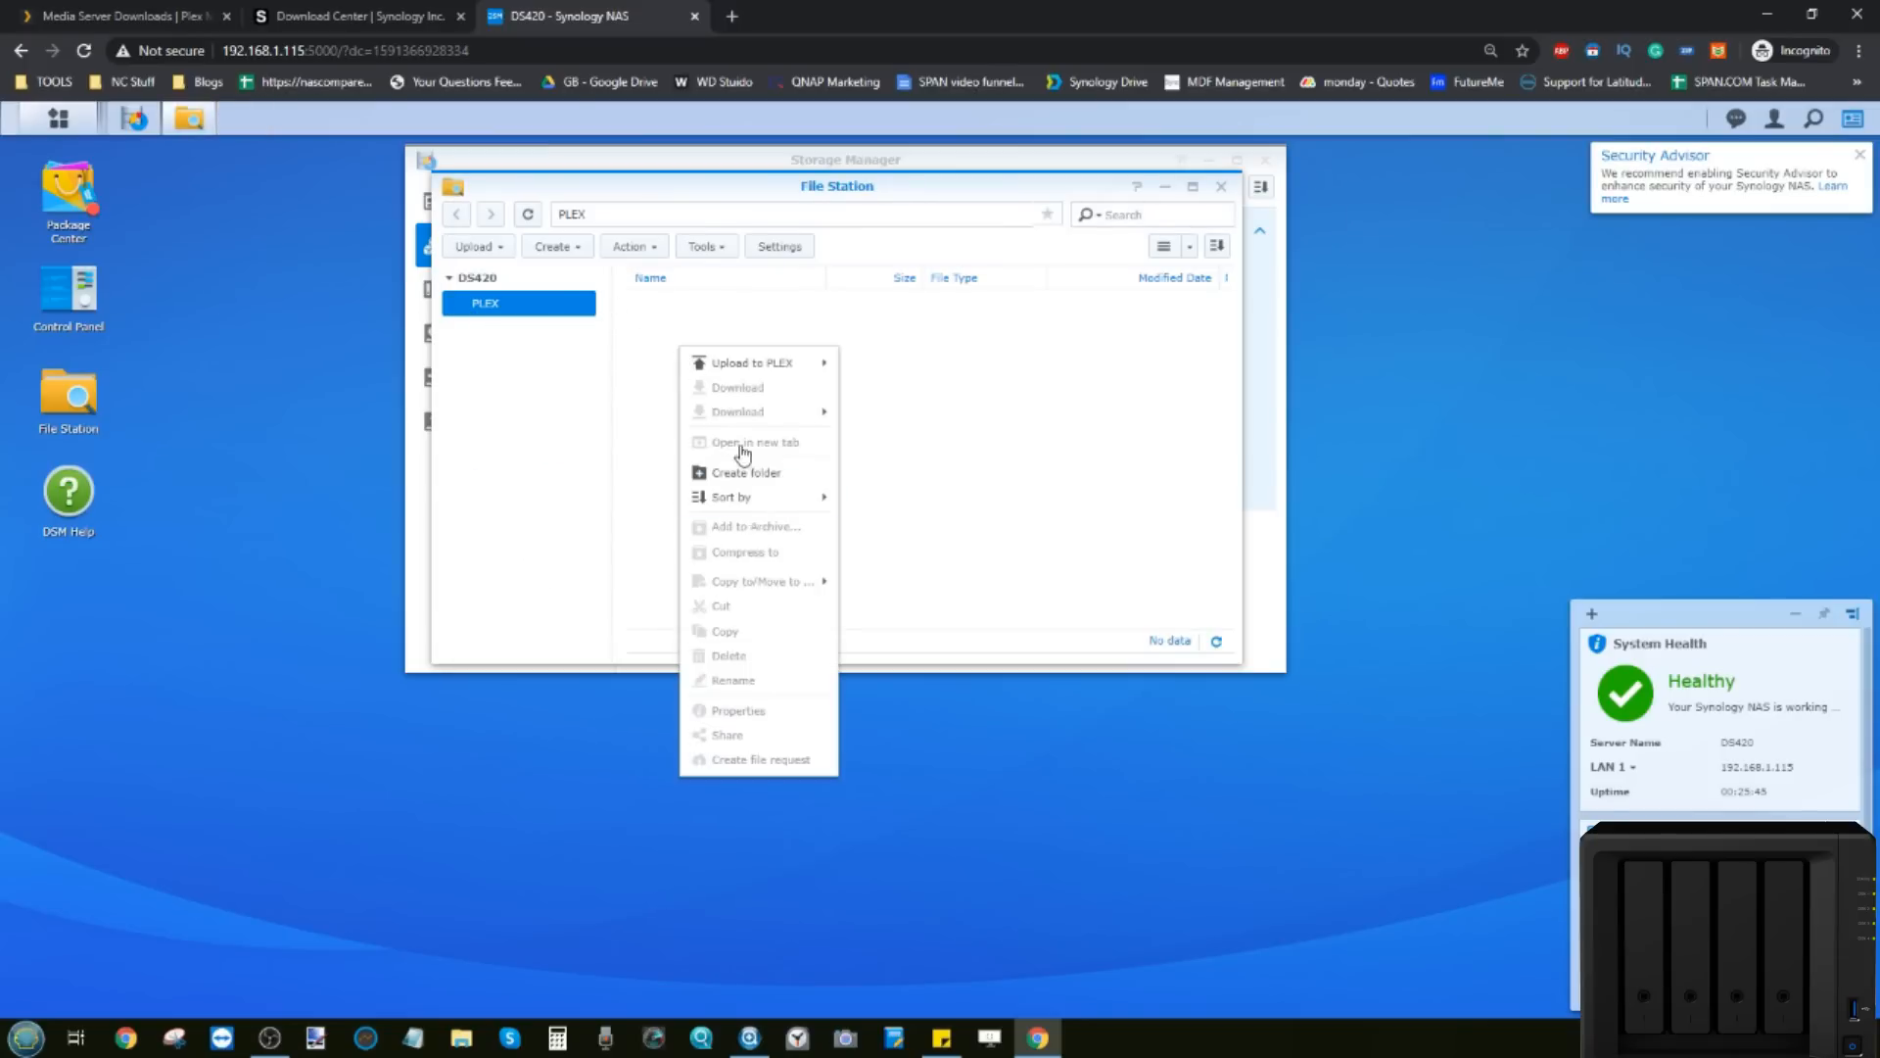
pyautogui.click(637, 390)
pyautogui.rightClick(680, 345)
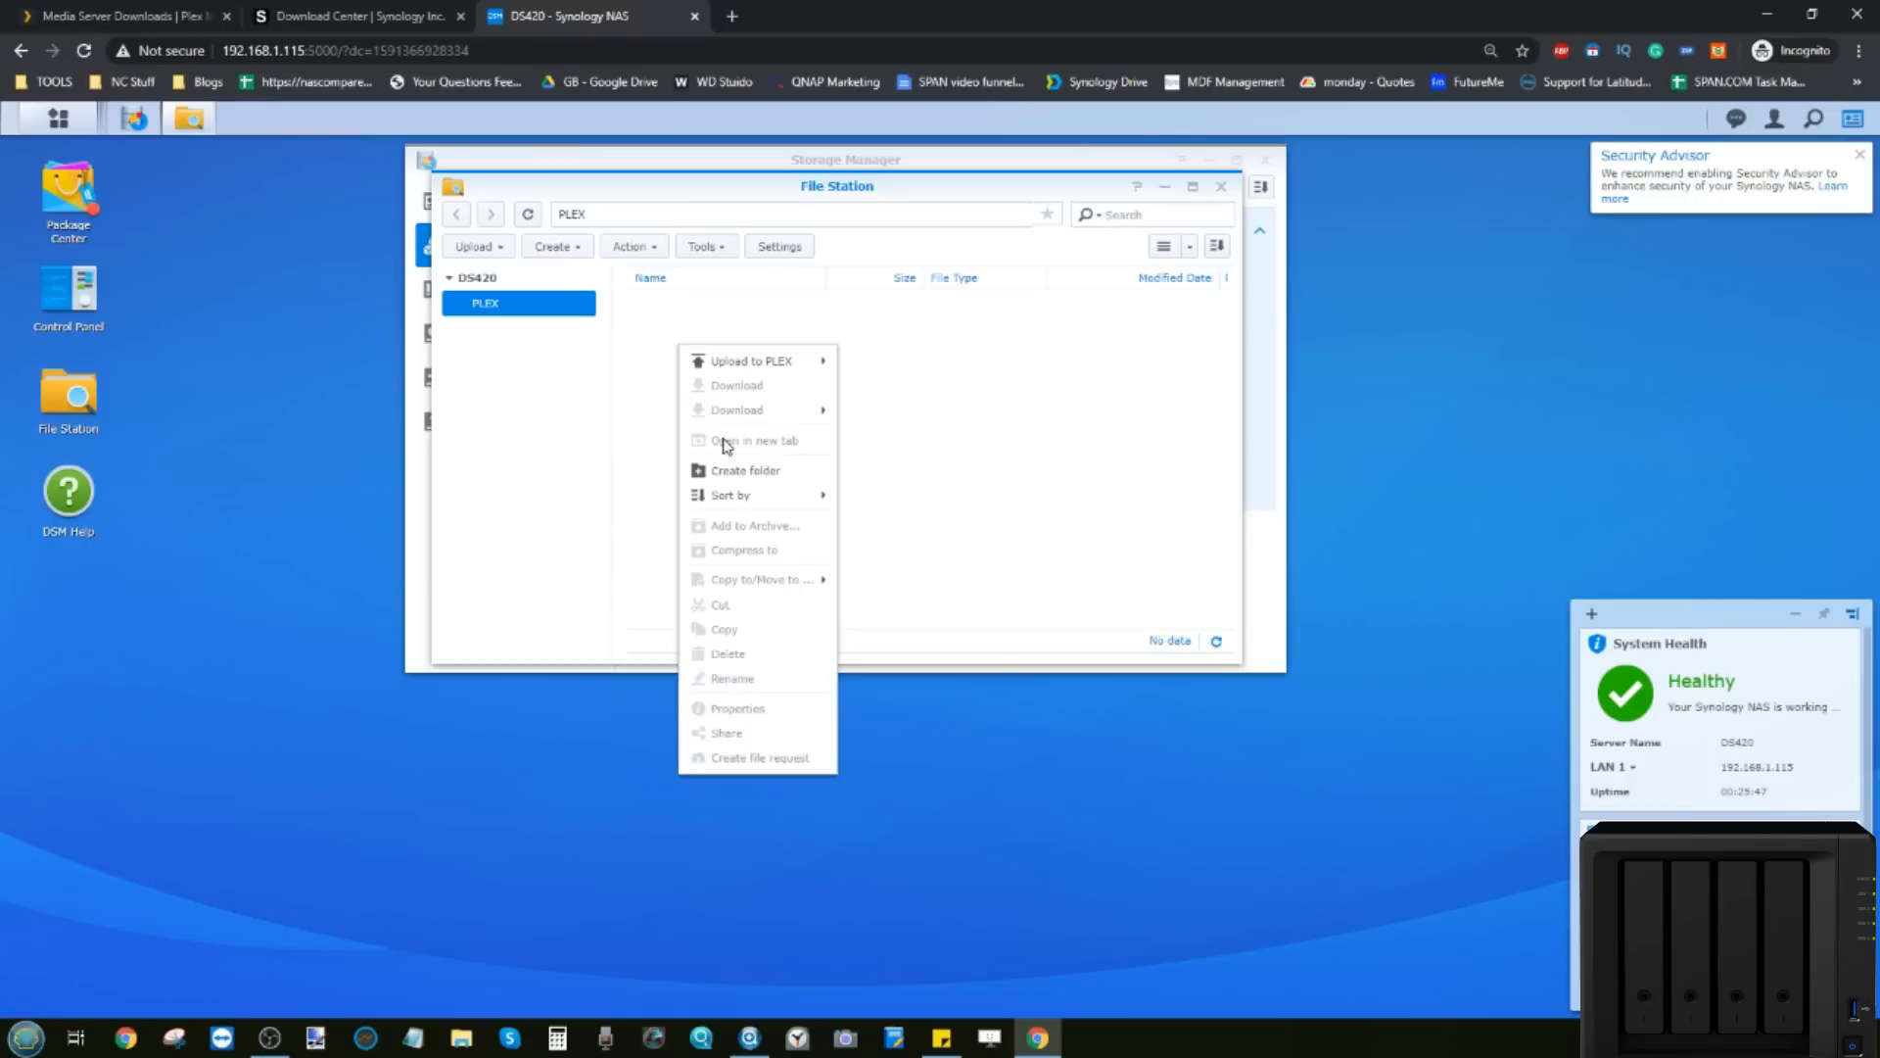
pyautogui.click(733, 471)
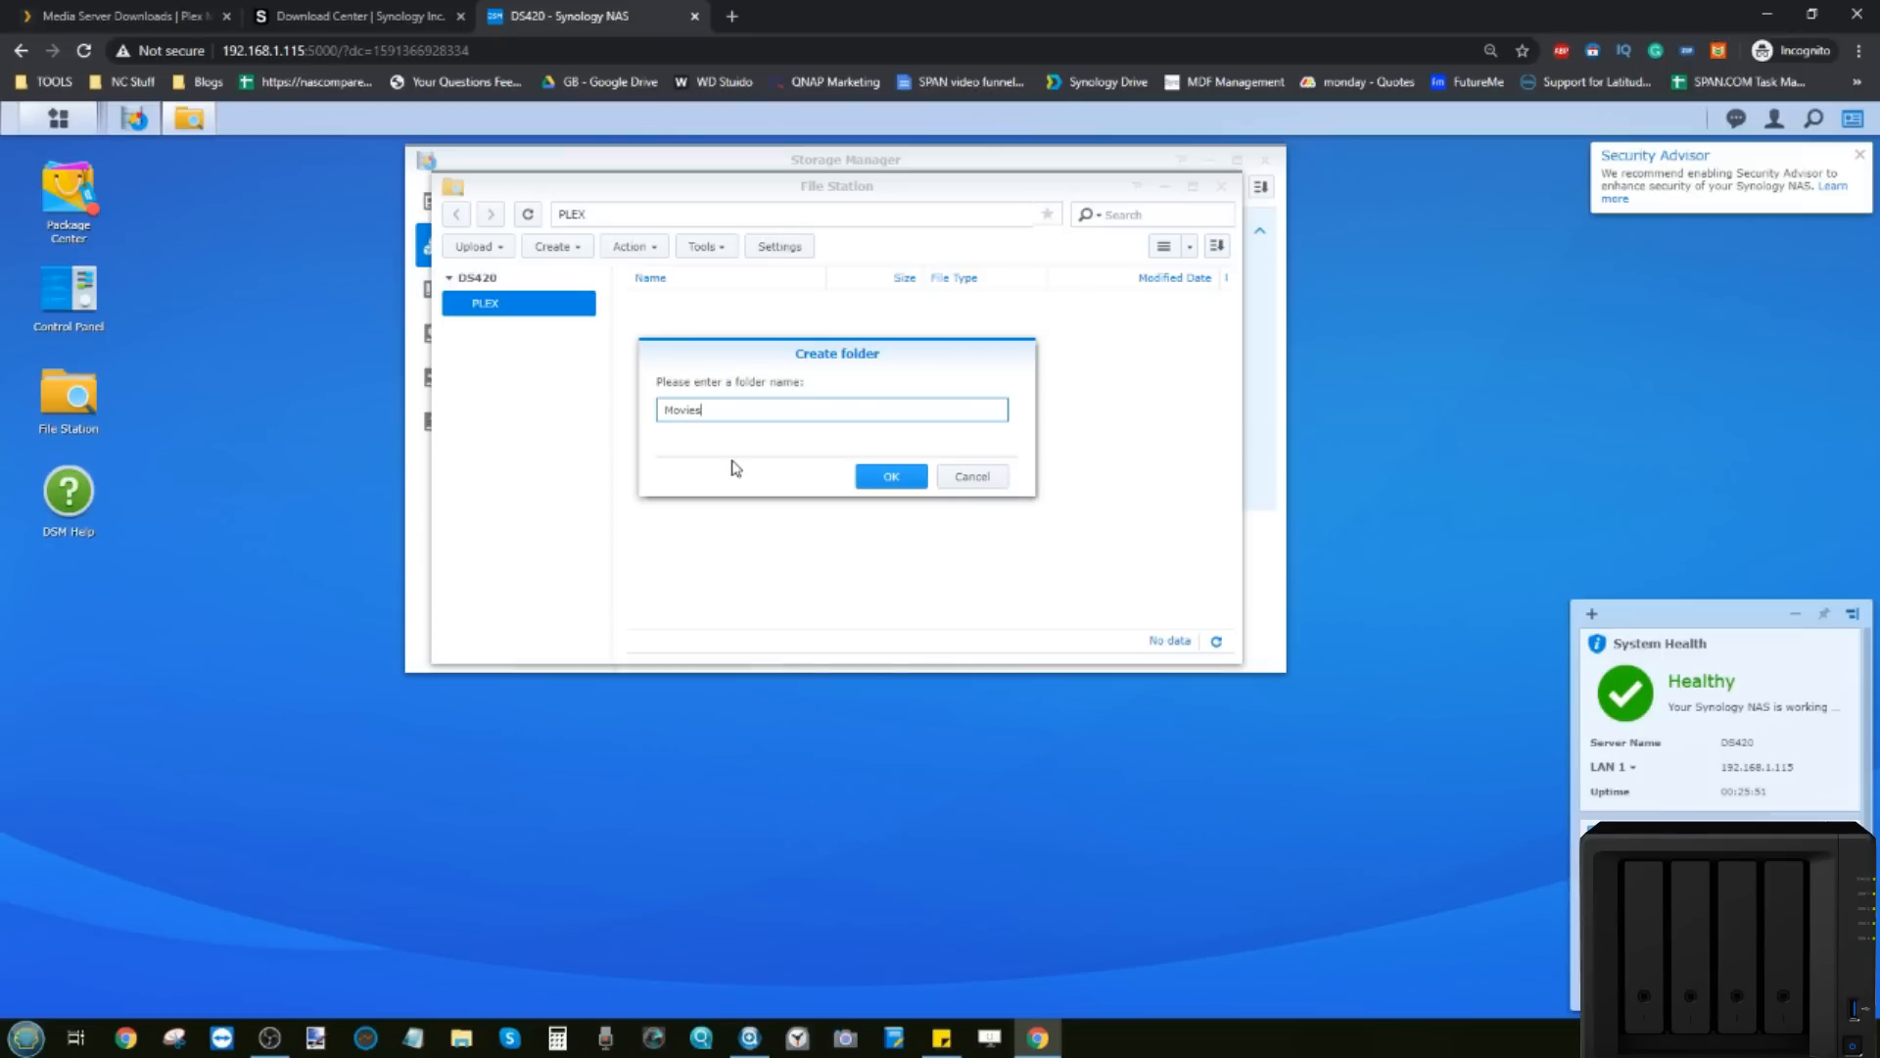
pyautogui.click(891, 476)
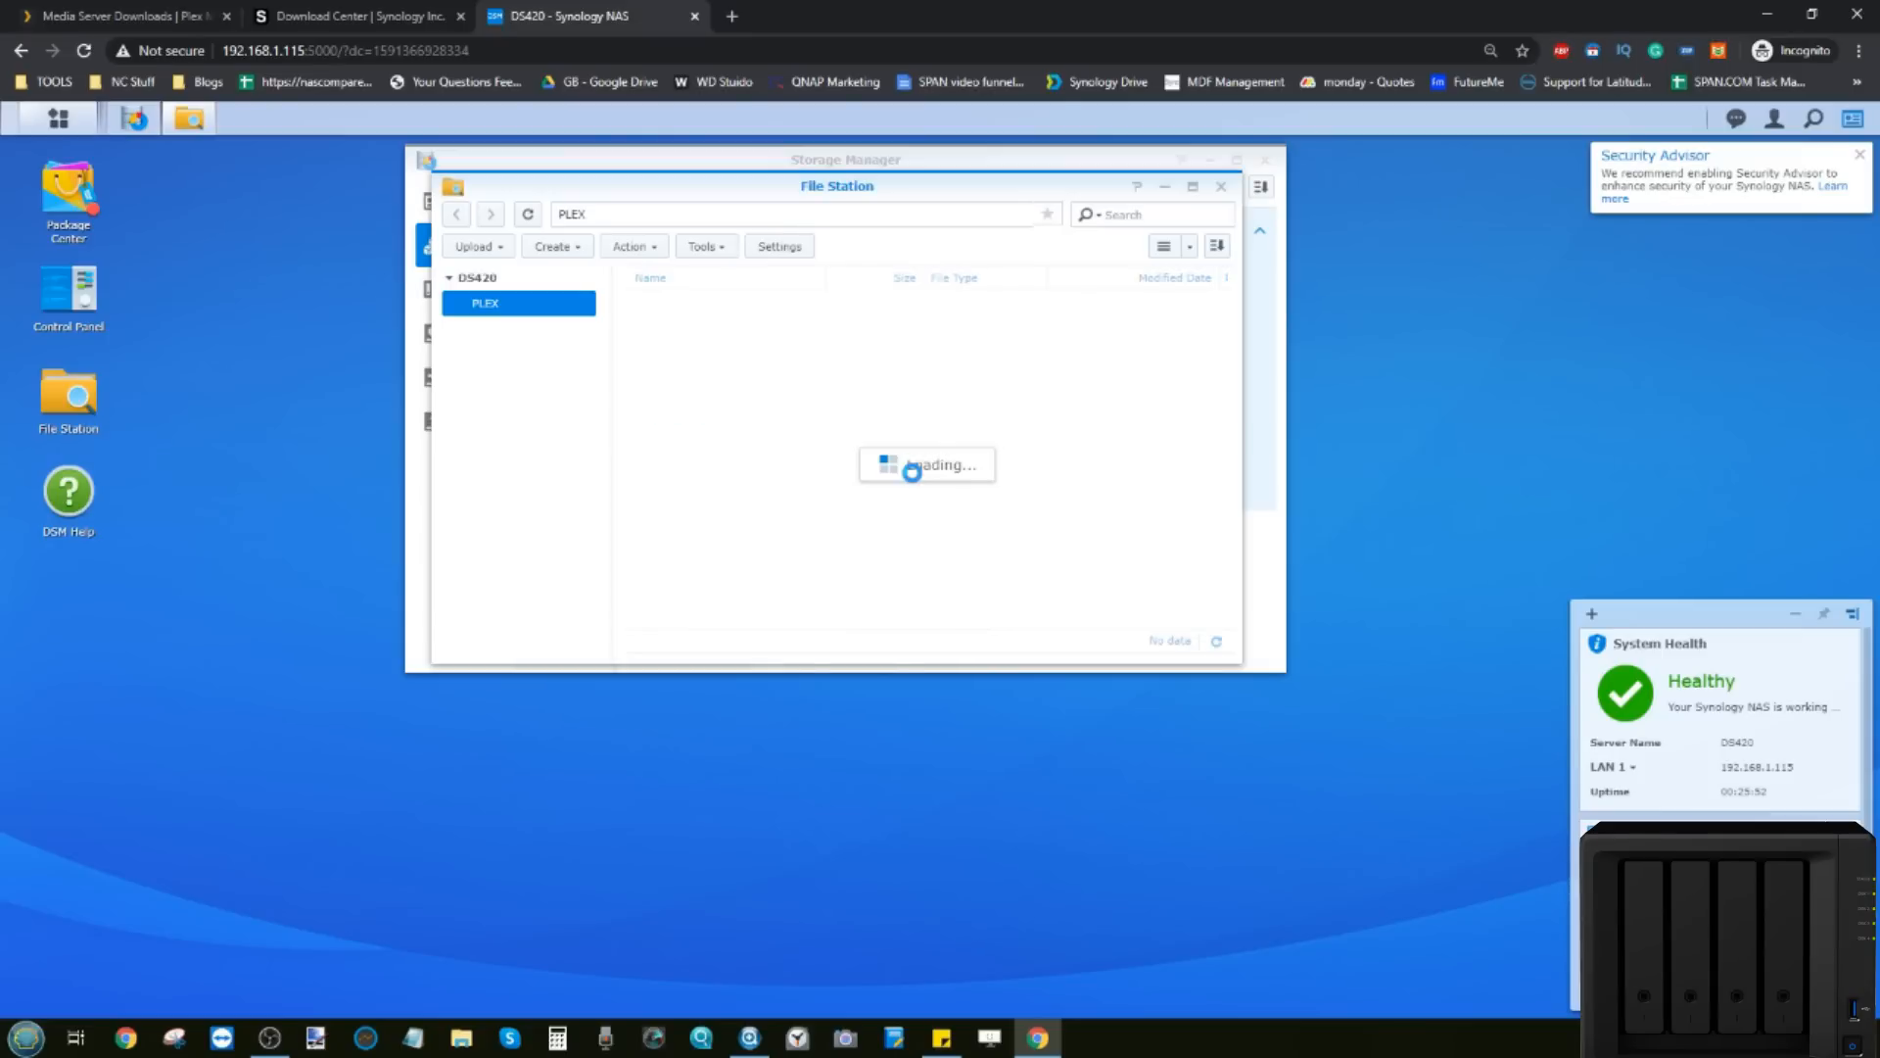
pyautogui.rightClick(673, 391)
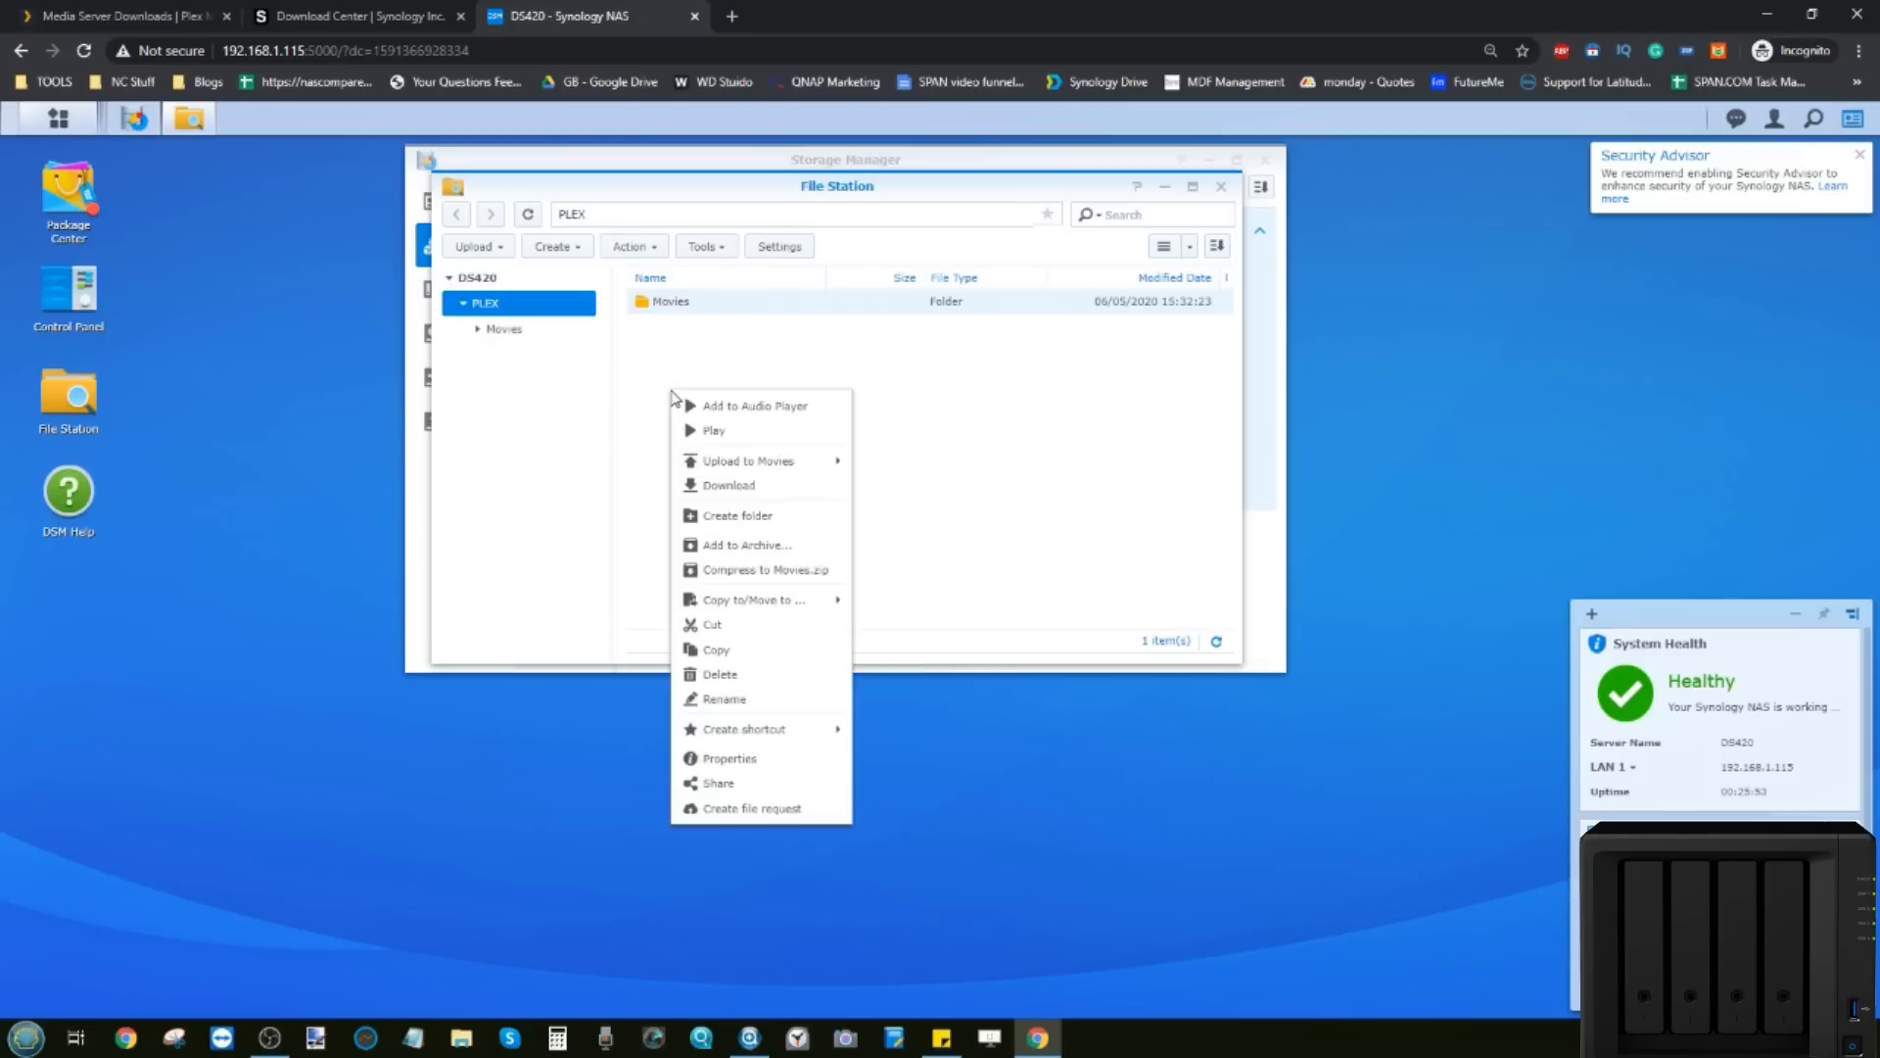
pyautogui.click(763, 516)
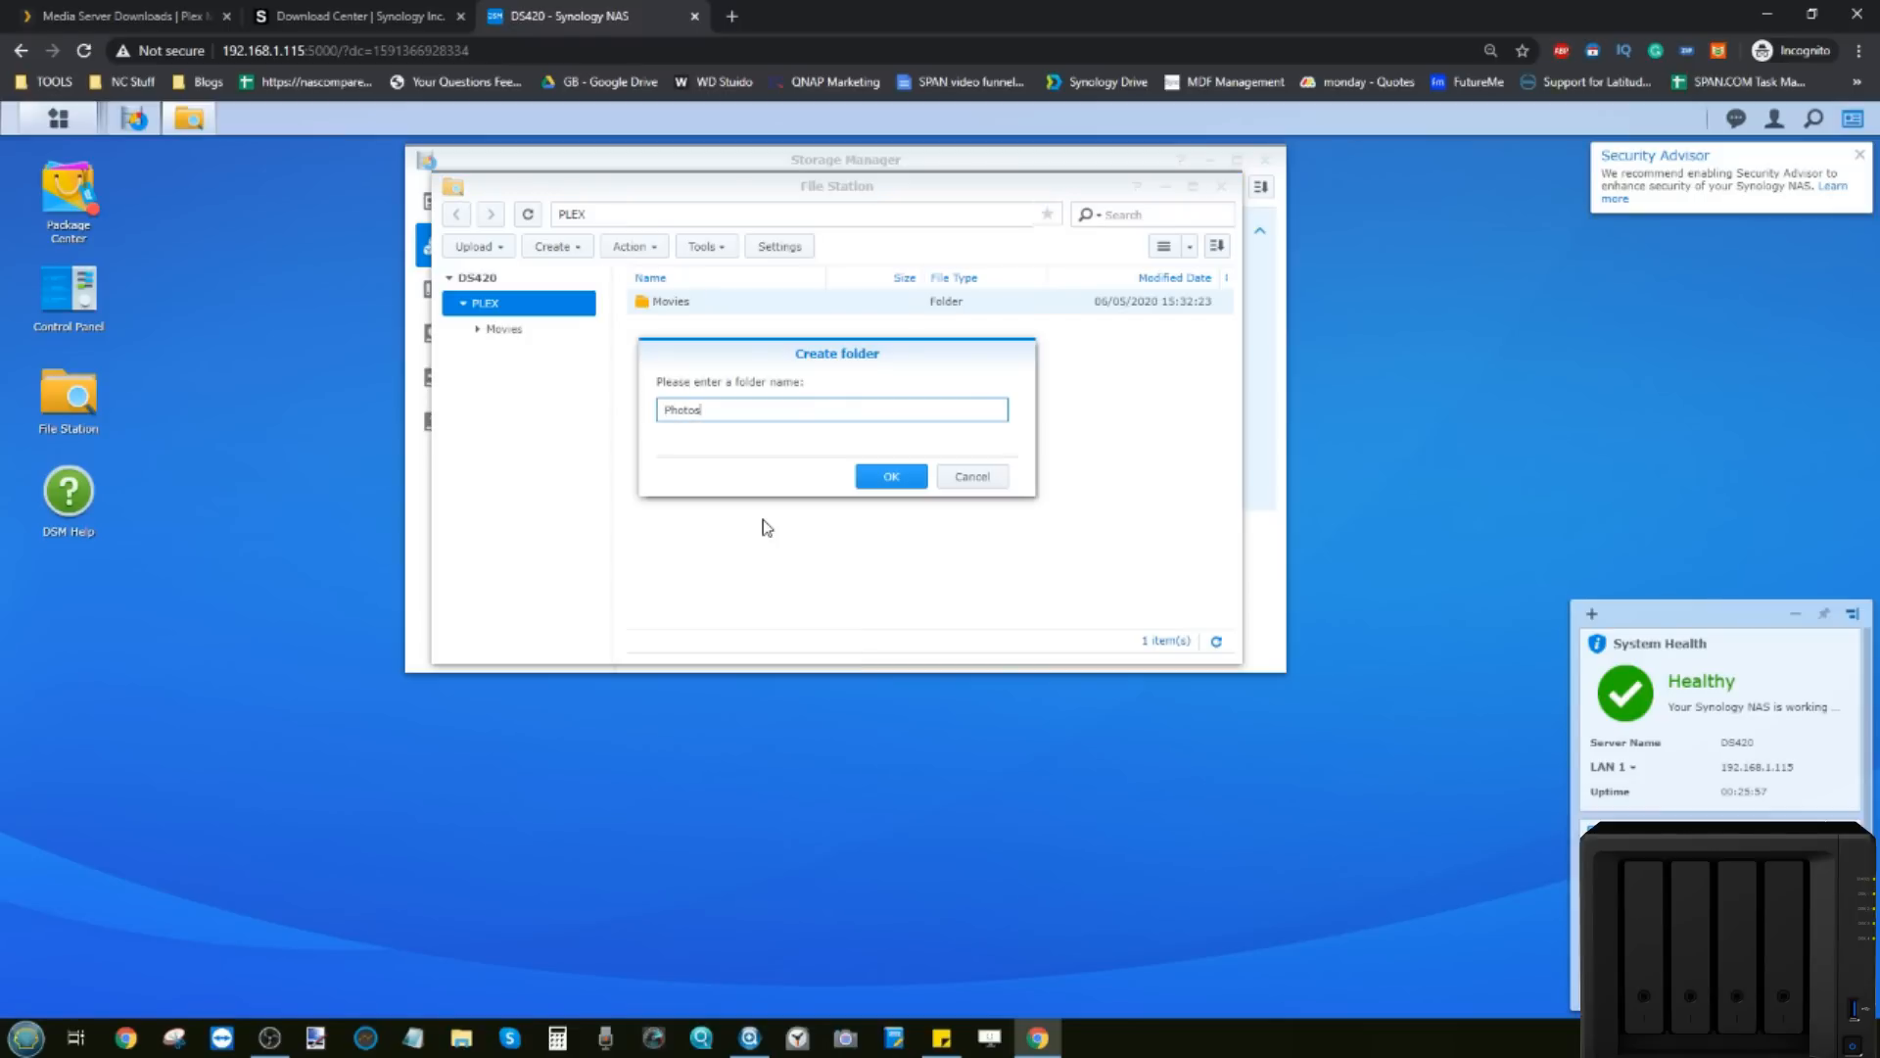
pyautogui.click(892, 476)
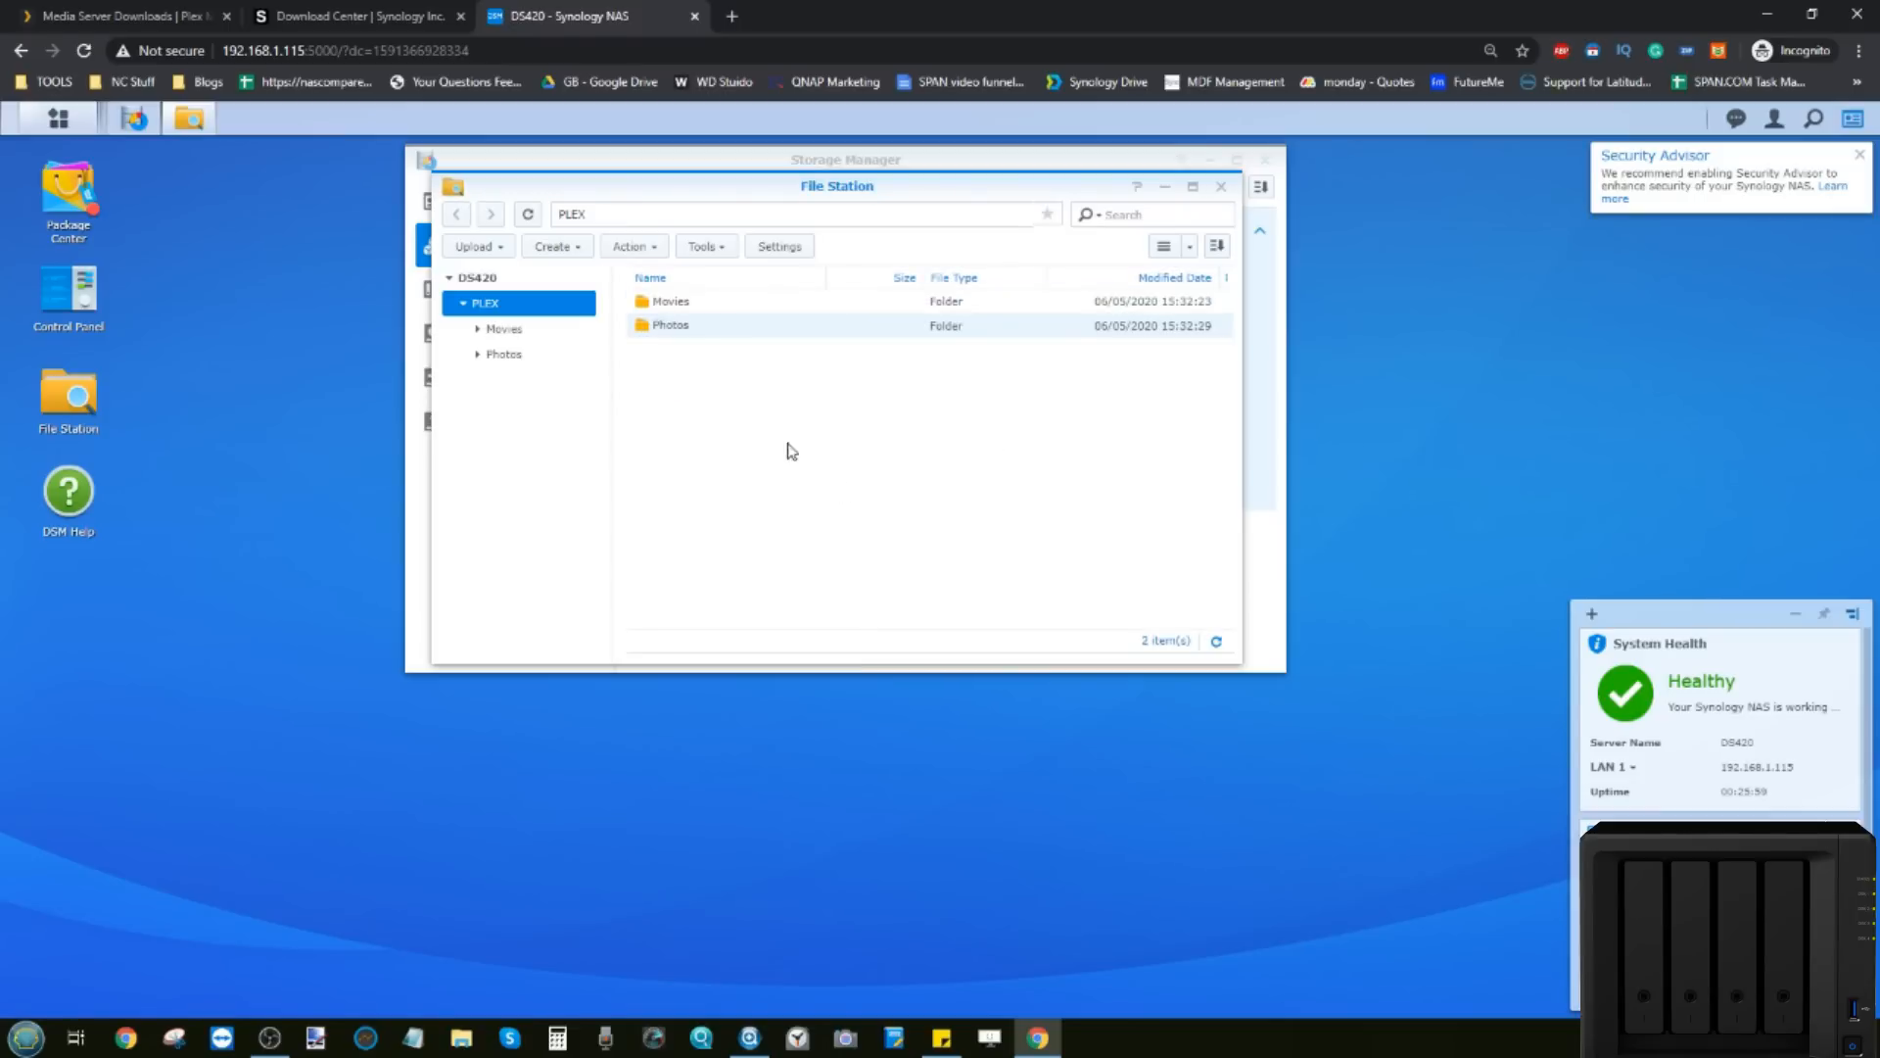
# Step: Add Music and TV Shows subfolders to PLEX and refresh the DS420 folder tree
pyautogui.rightClick(773, 407)
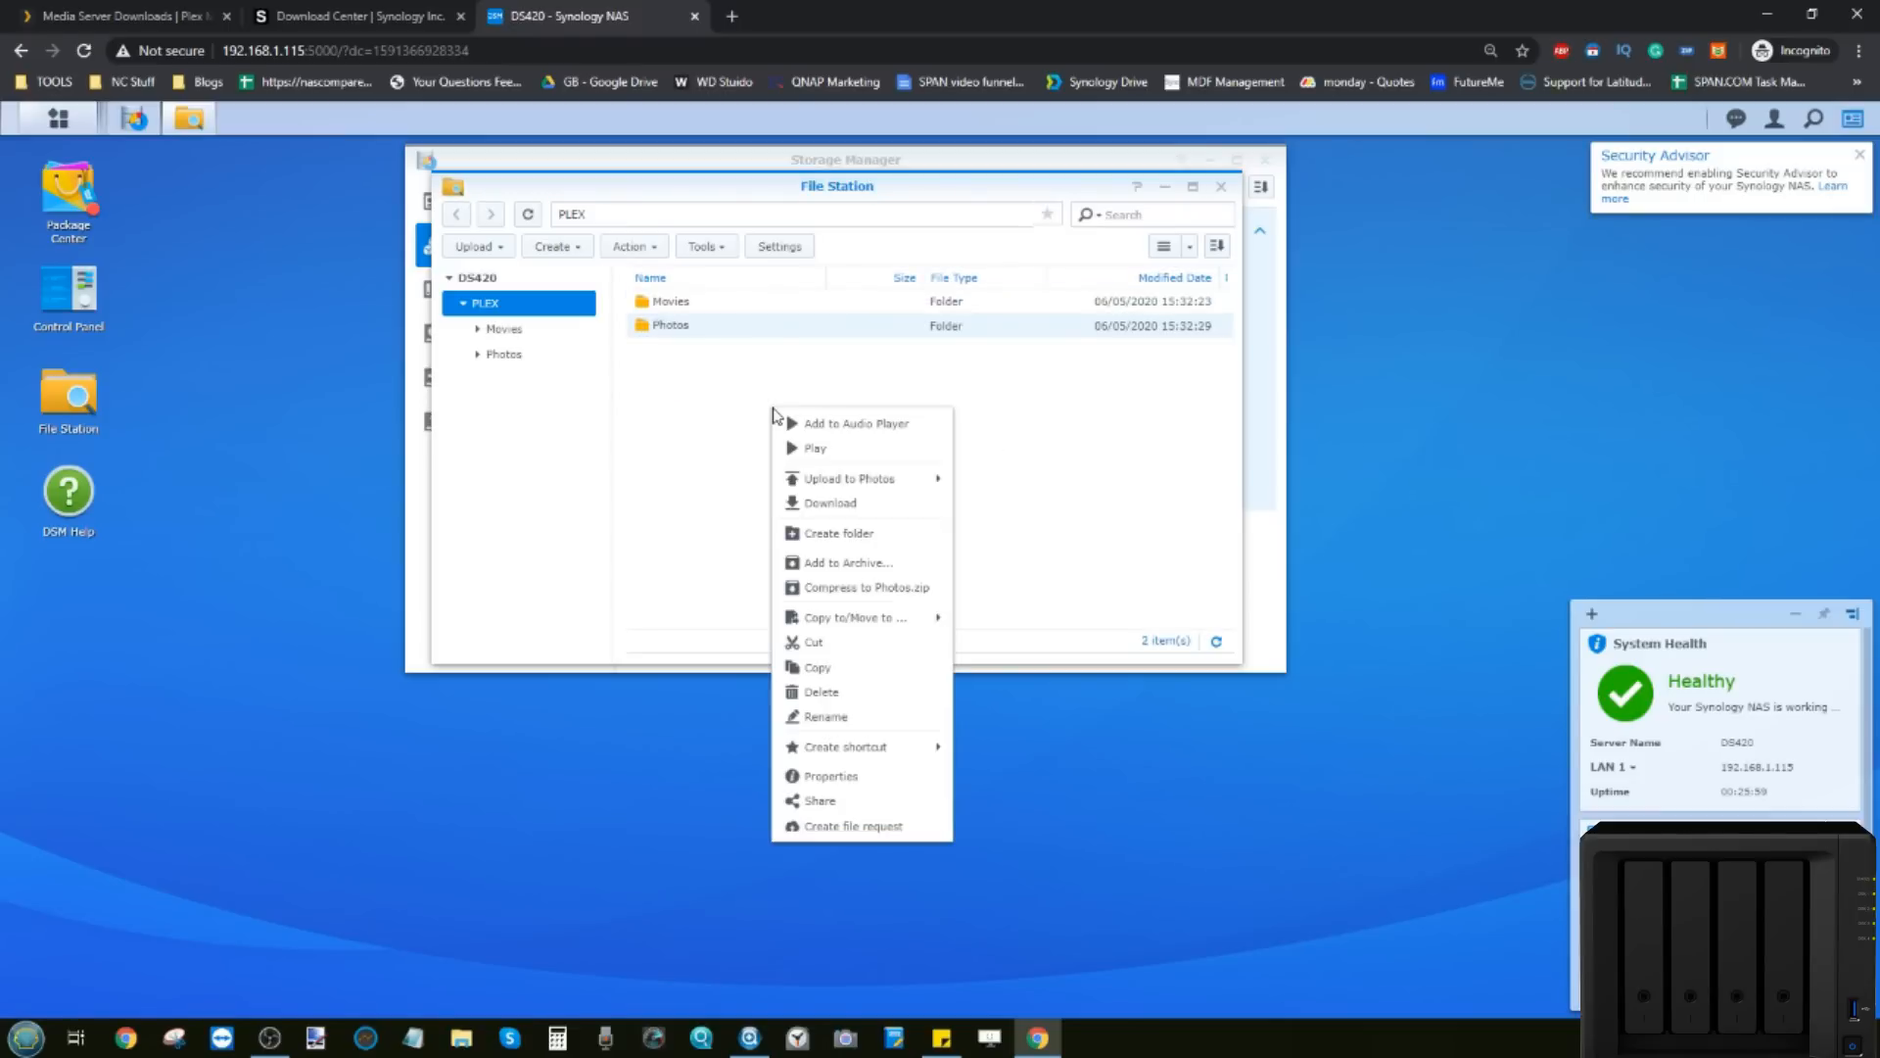
pyautogui.click(836, 534)
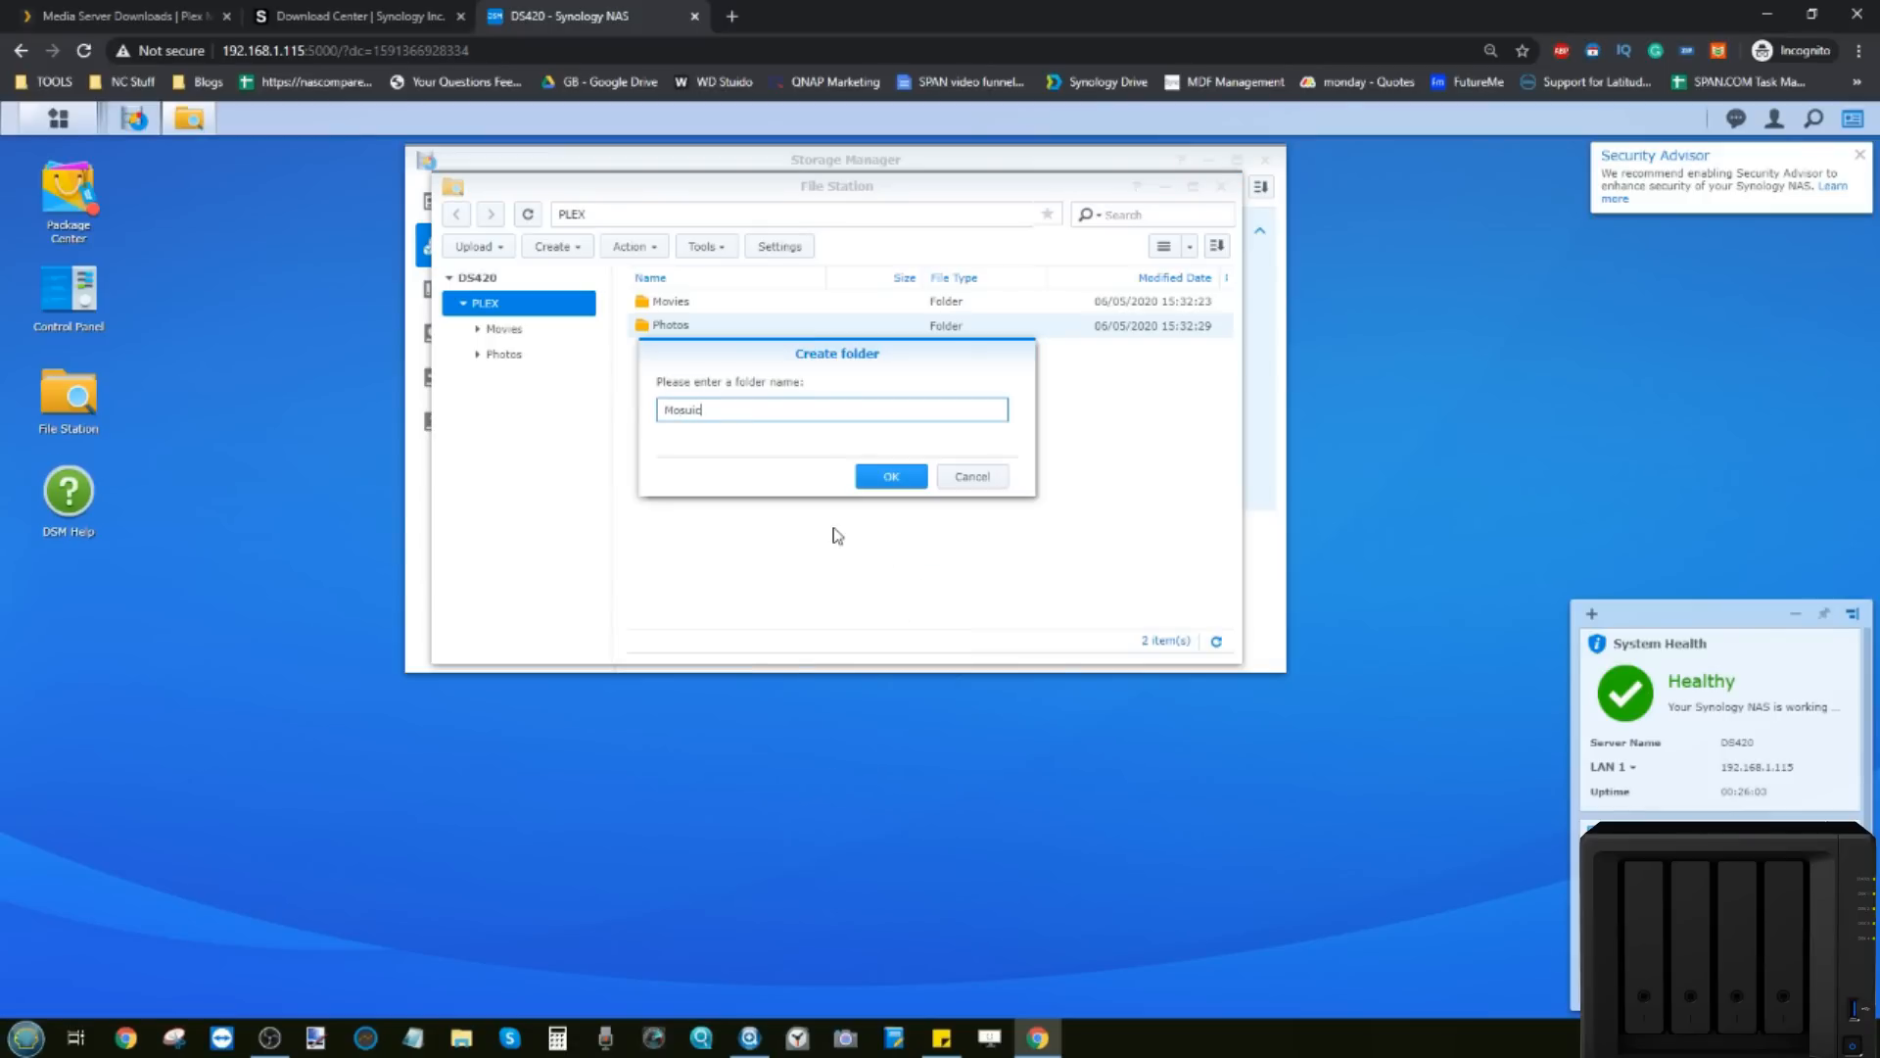
pyautogui.write('Mosuic')
pyautogui.press('BackSpace')
pyautogui.press('BackSpace')
pyautogui.click(886, 475)
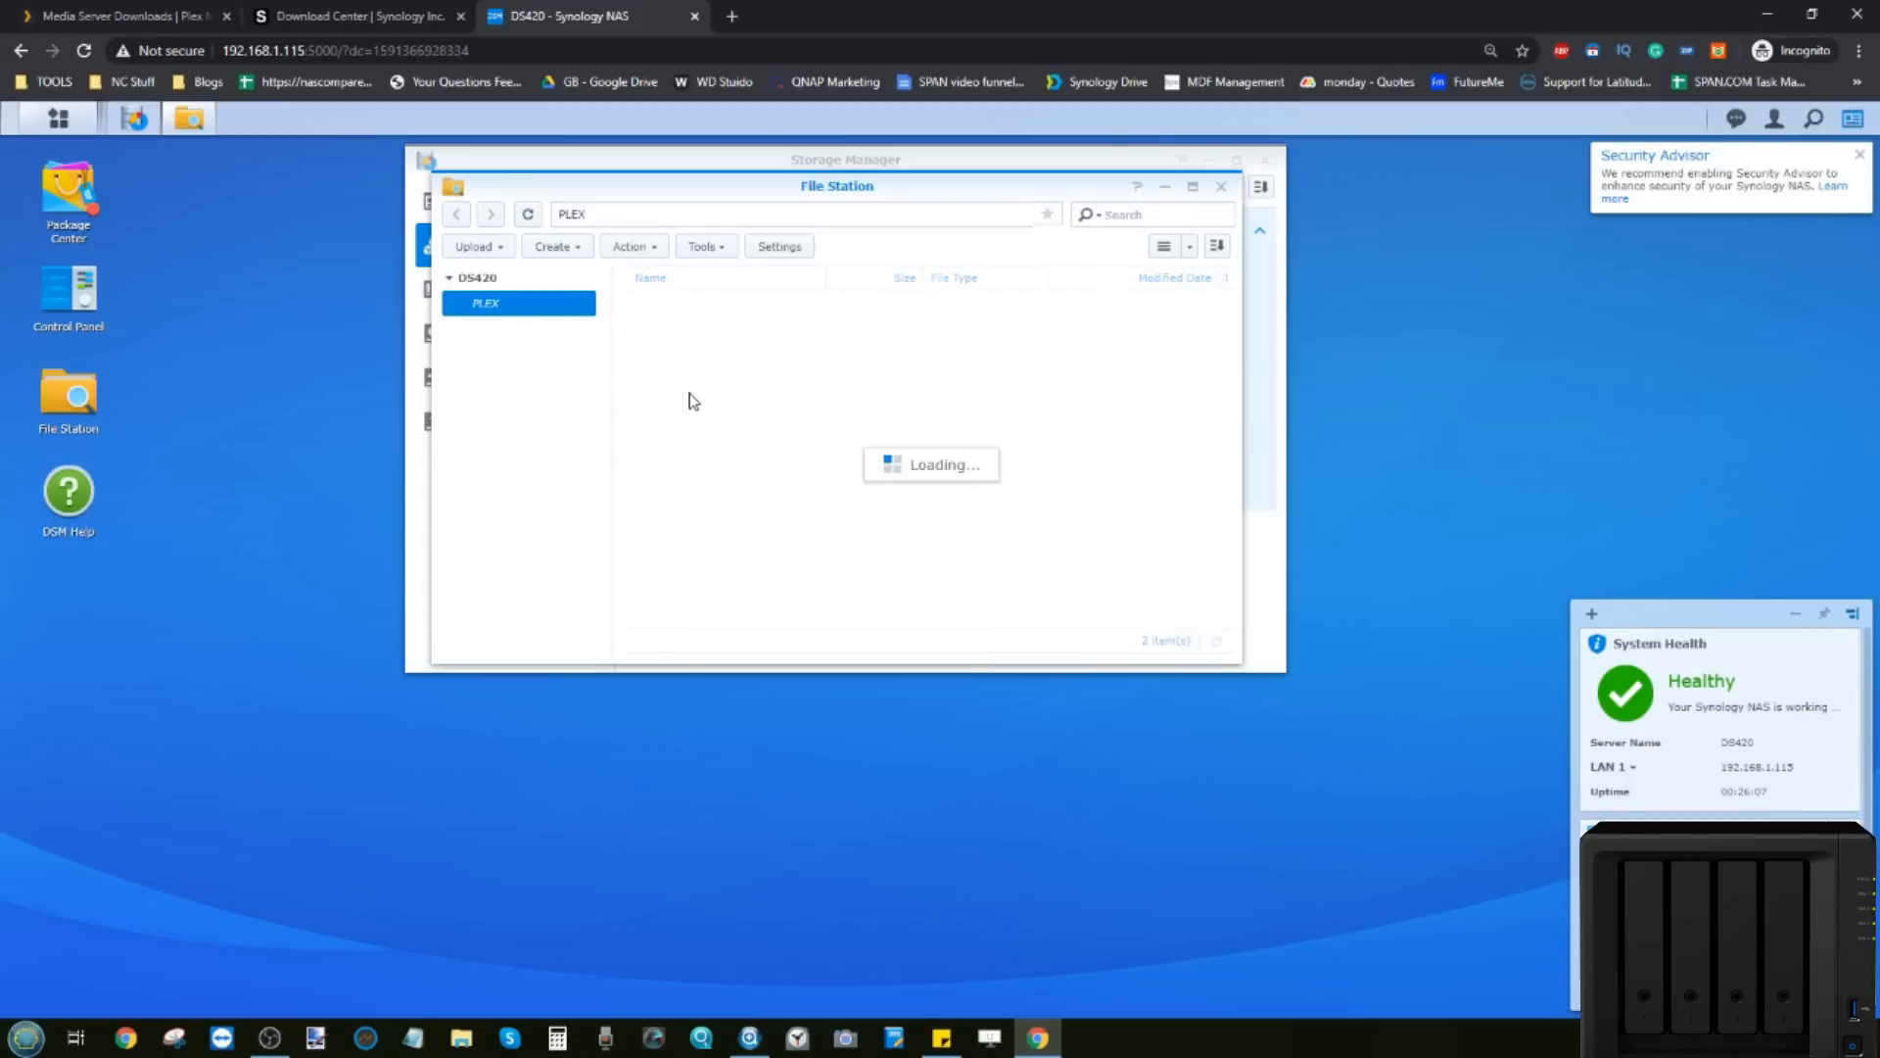
pyautogui.rightClick(690, 399)
pyautogui.click(785, 520)
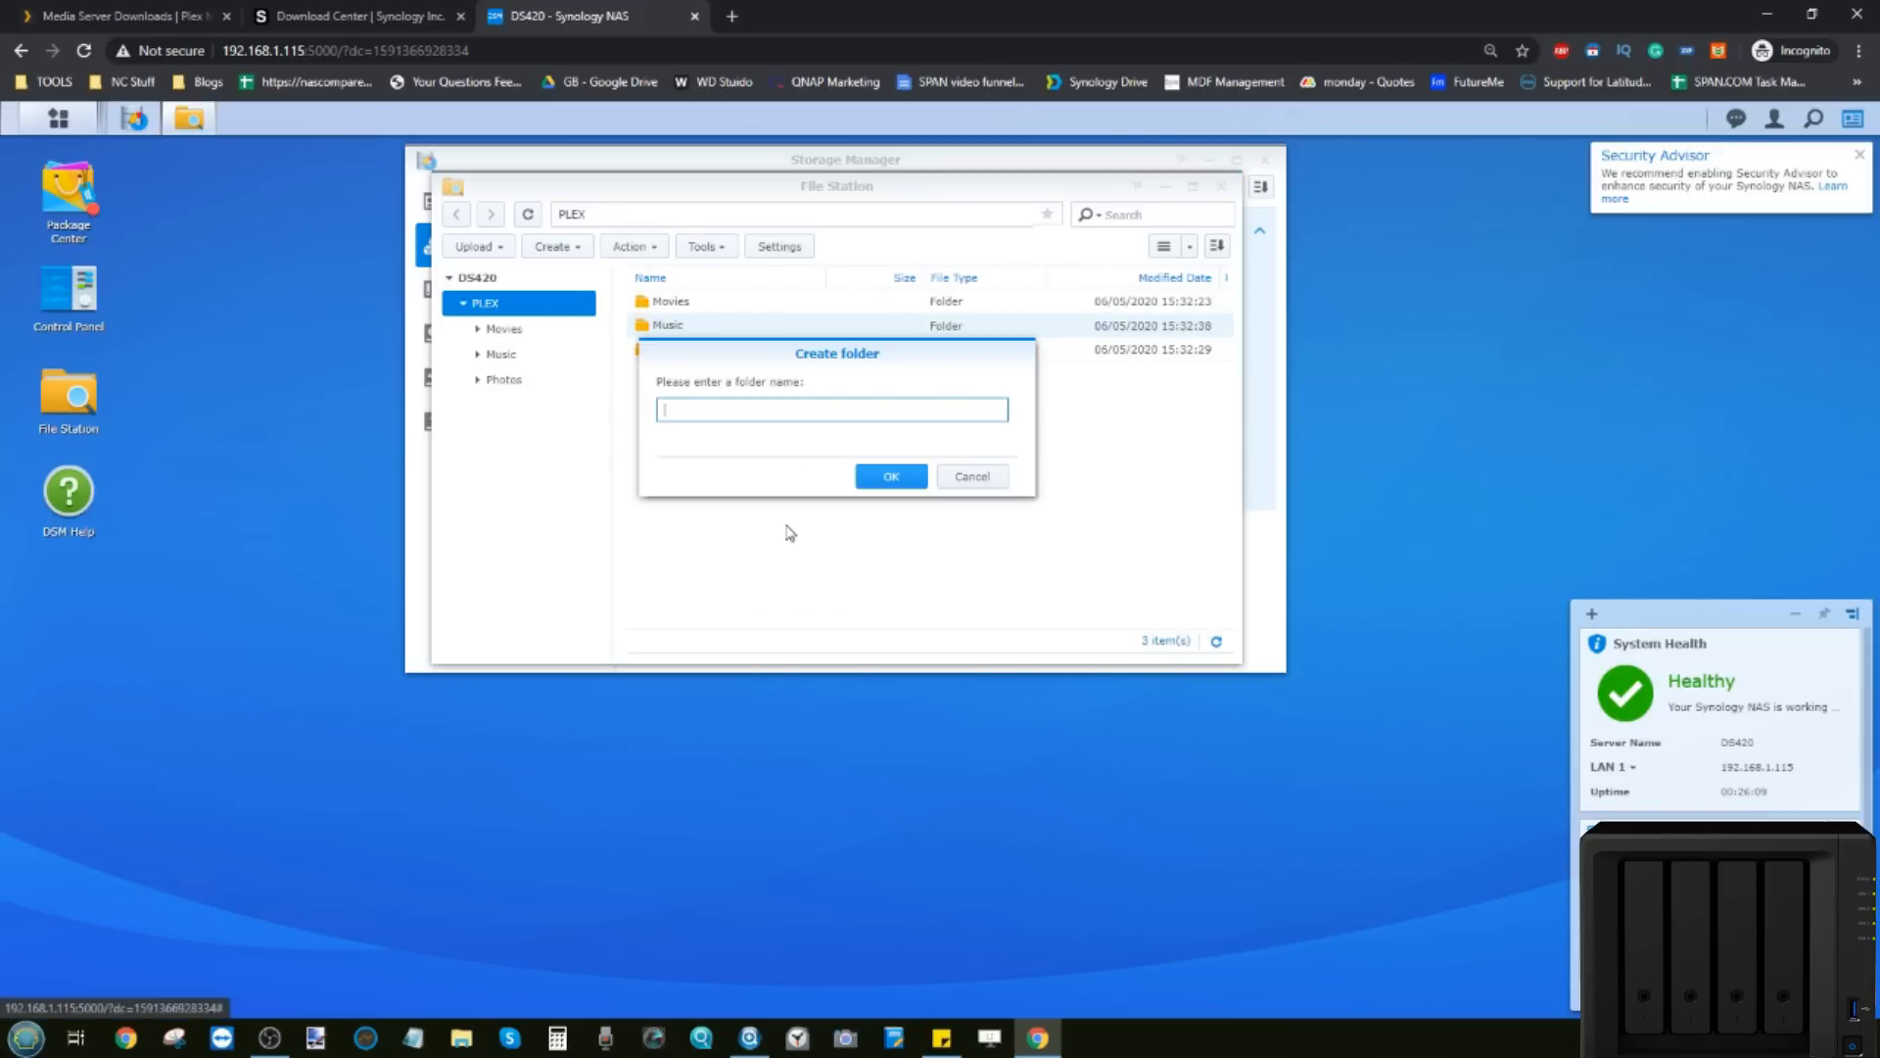
pyautogui.write('TV Shows')
pyautogui.click(889, 475)
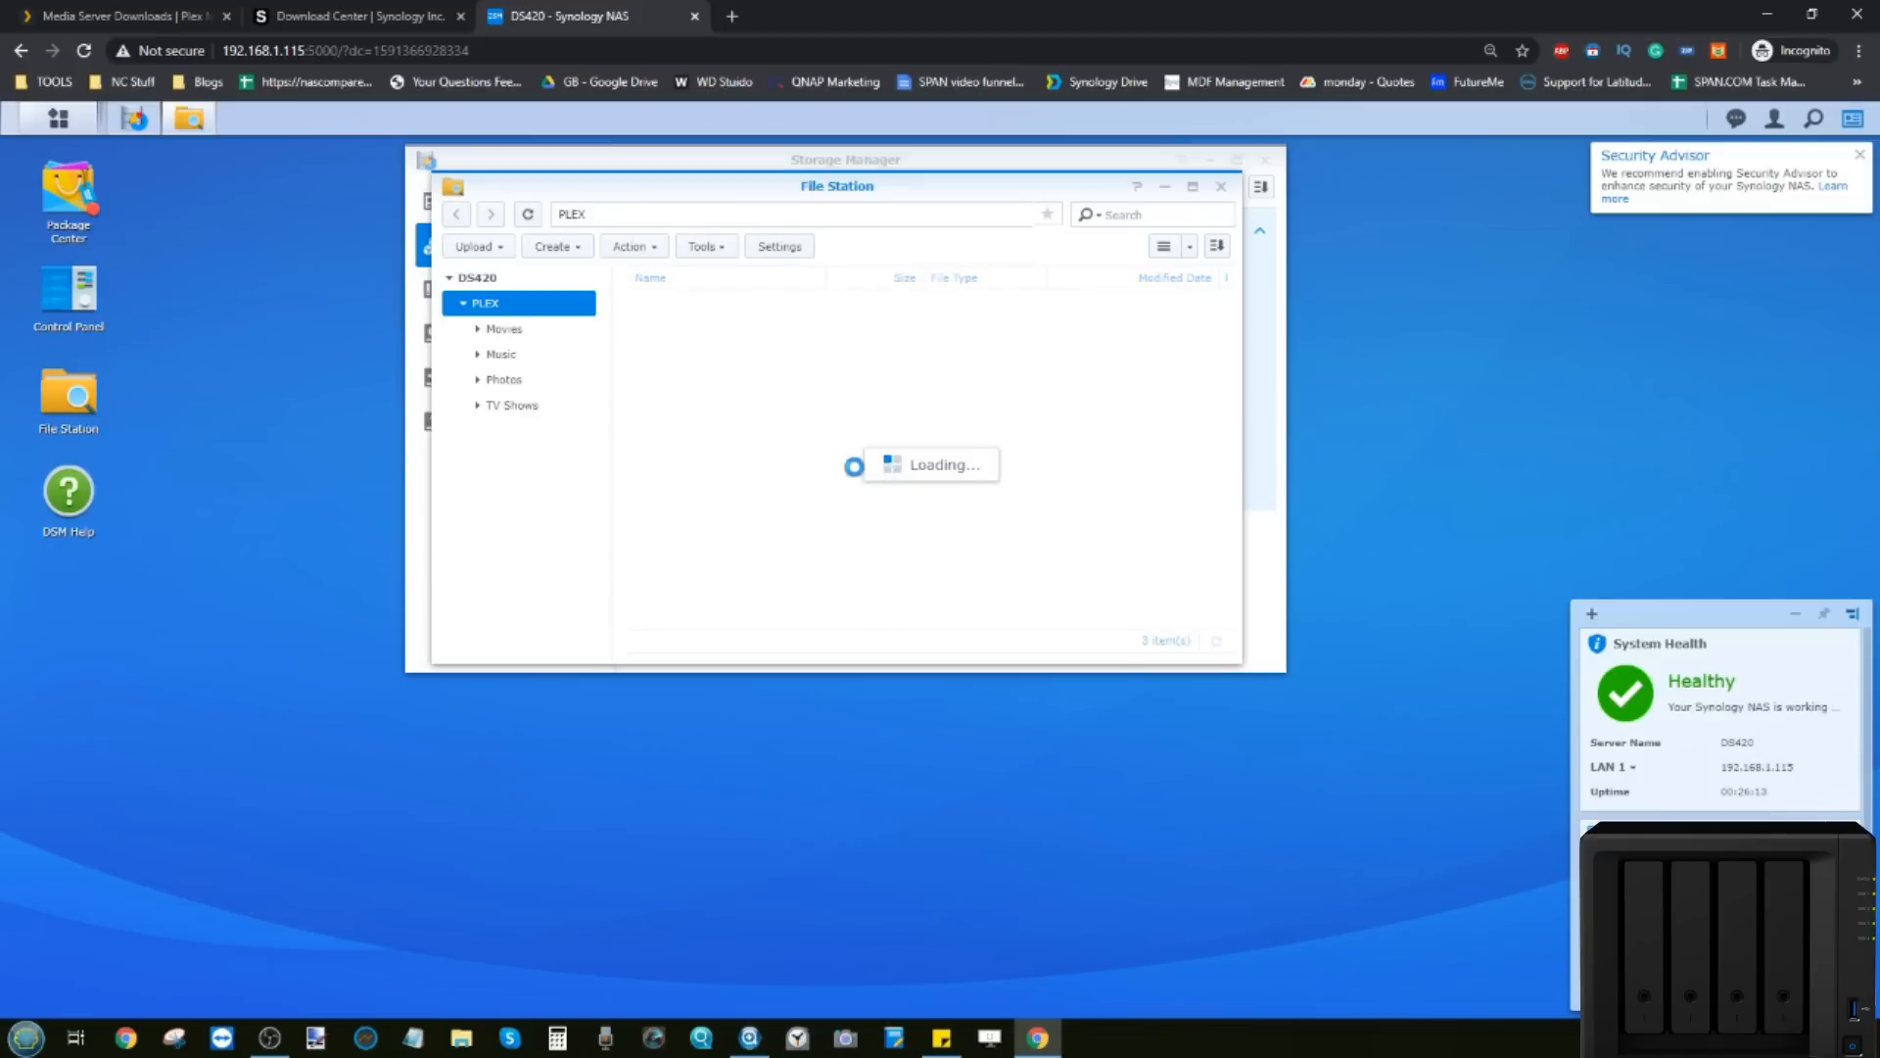
pyautogui.click(451, 278)
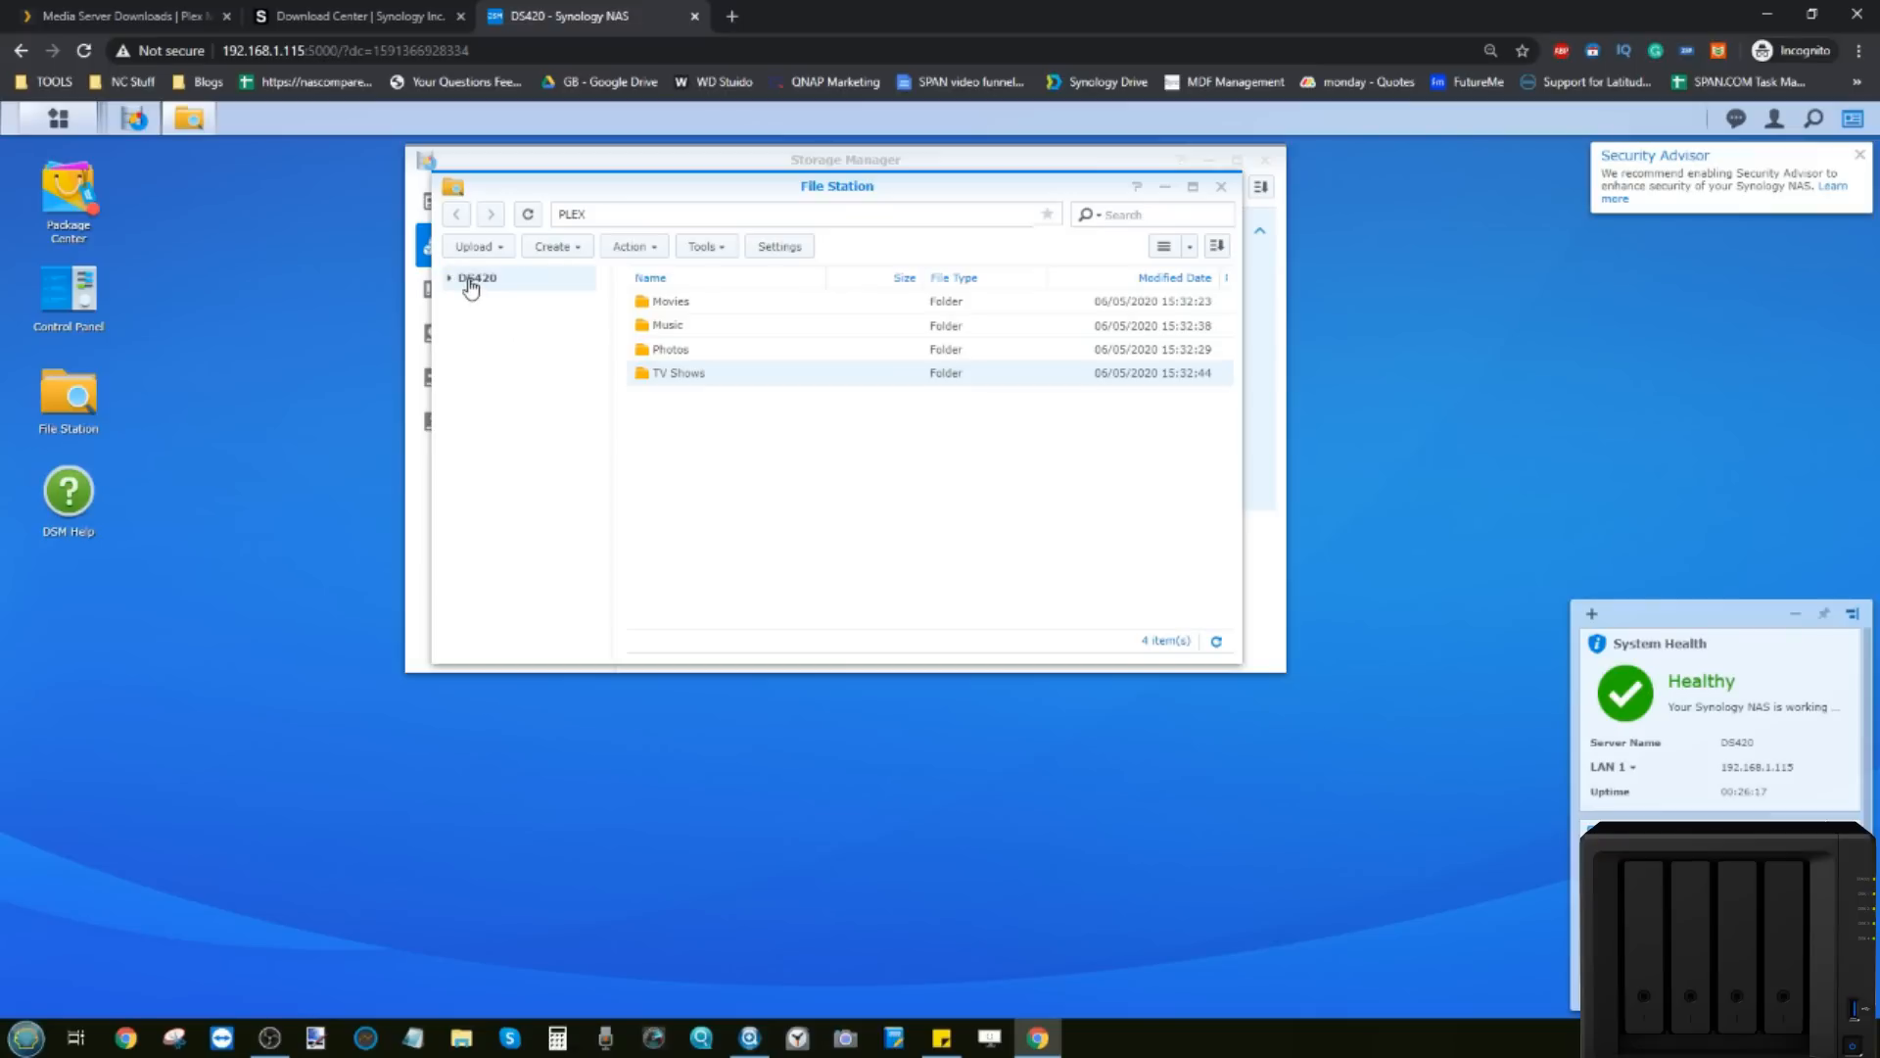
pyautogui.click(464, 282)
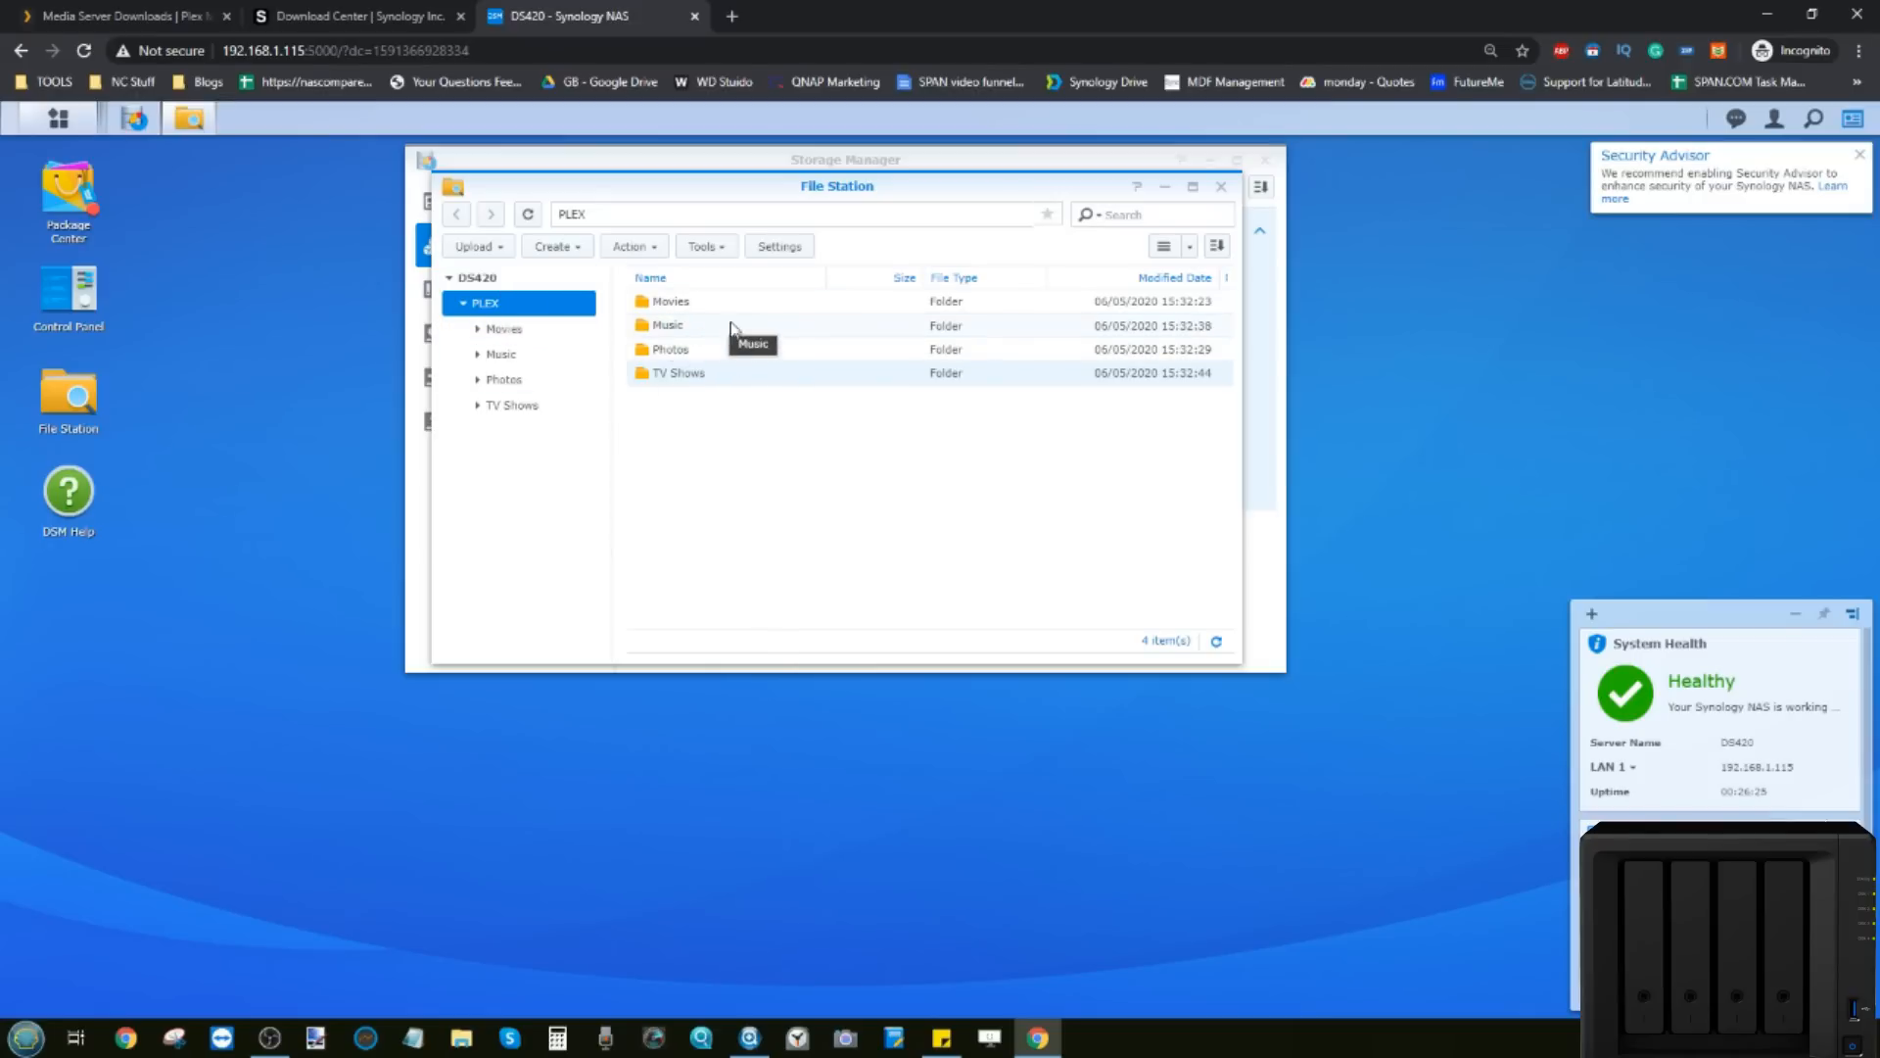
pyautogui.moveTo(132, 126)
# Step: Check This PC shows only Local Disk (C:), then open SynologyNAS's context menu in Synology Assistant
pyautogui.click(749, 1037)
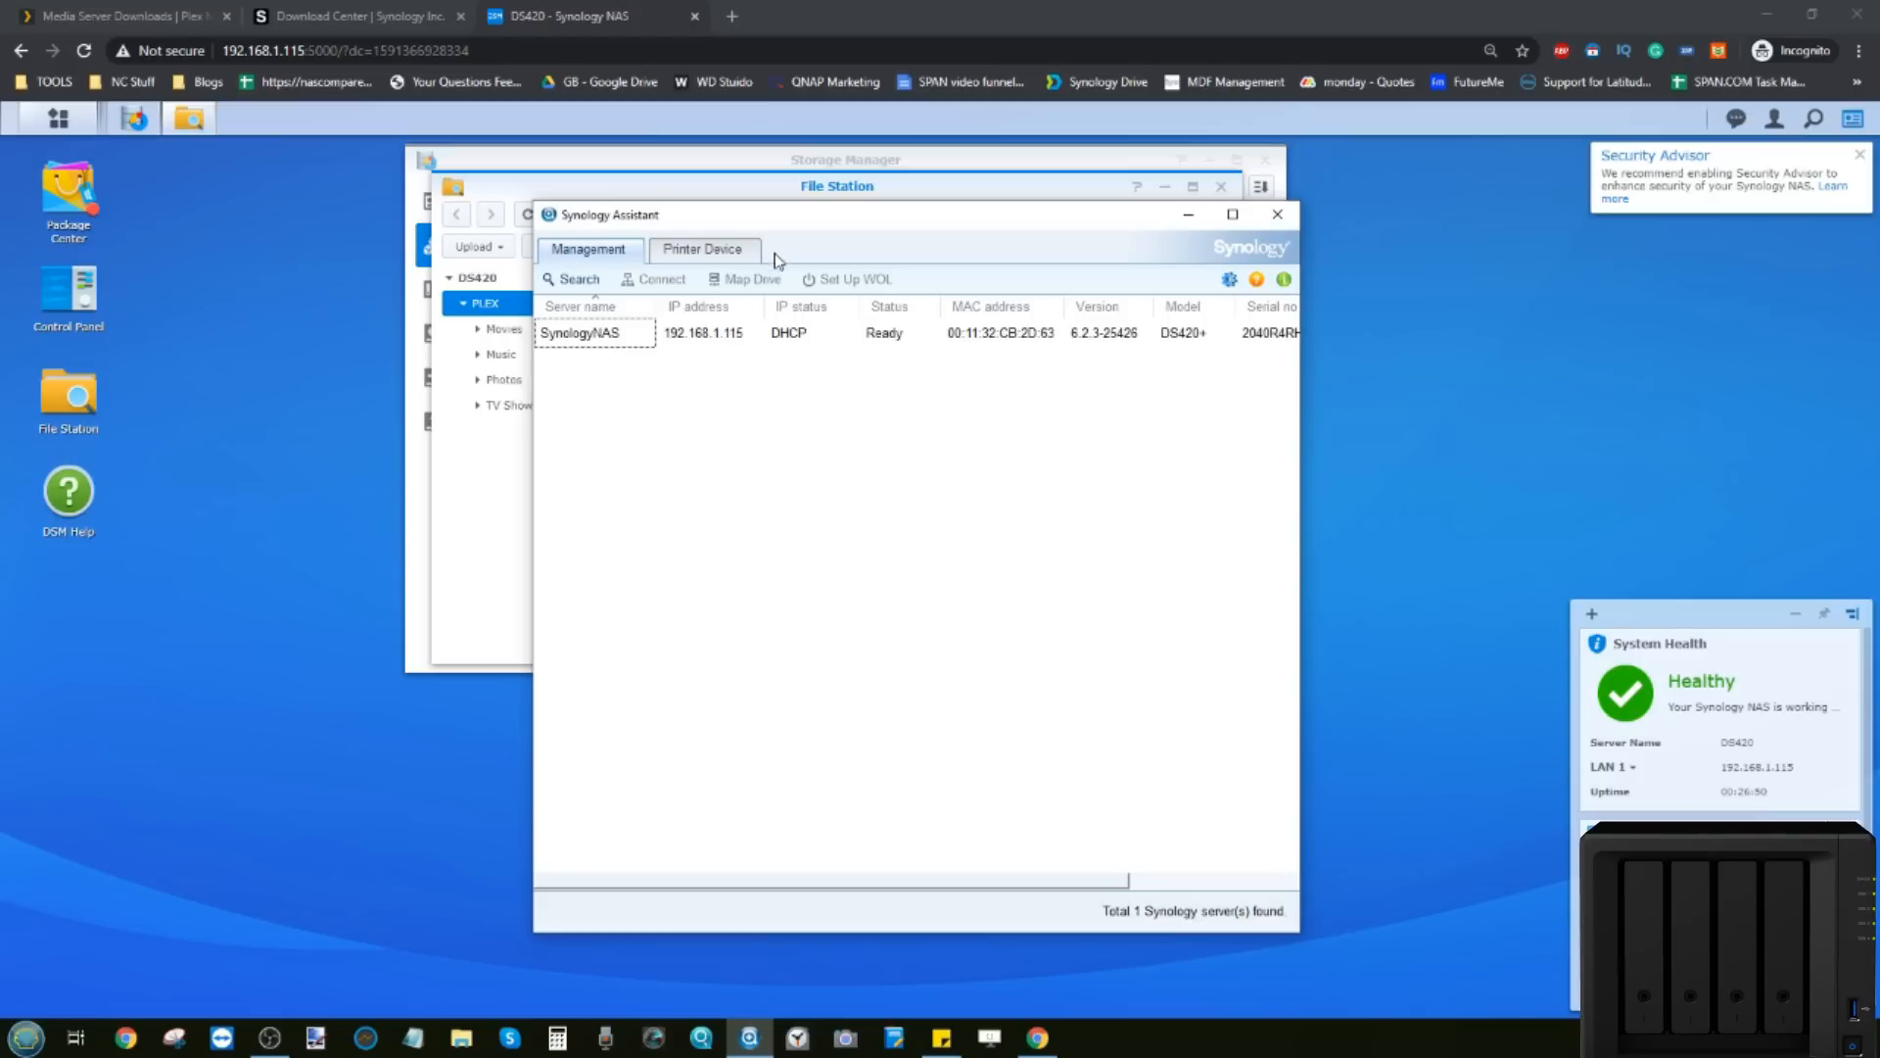
pyautogui.moveTo(785, 215); pyautogui.dragTo(777, 244)
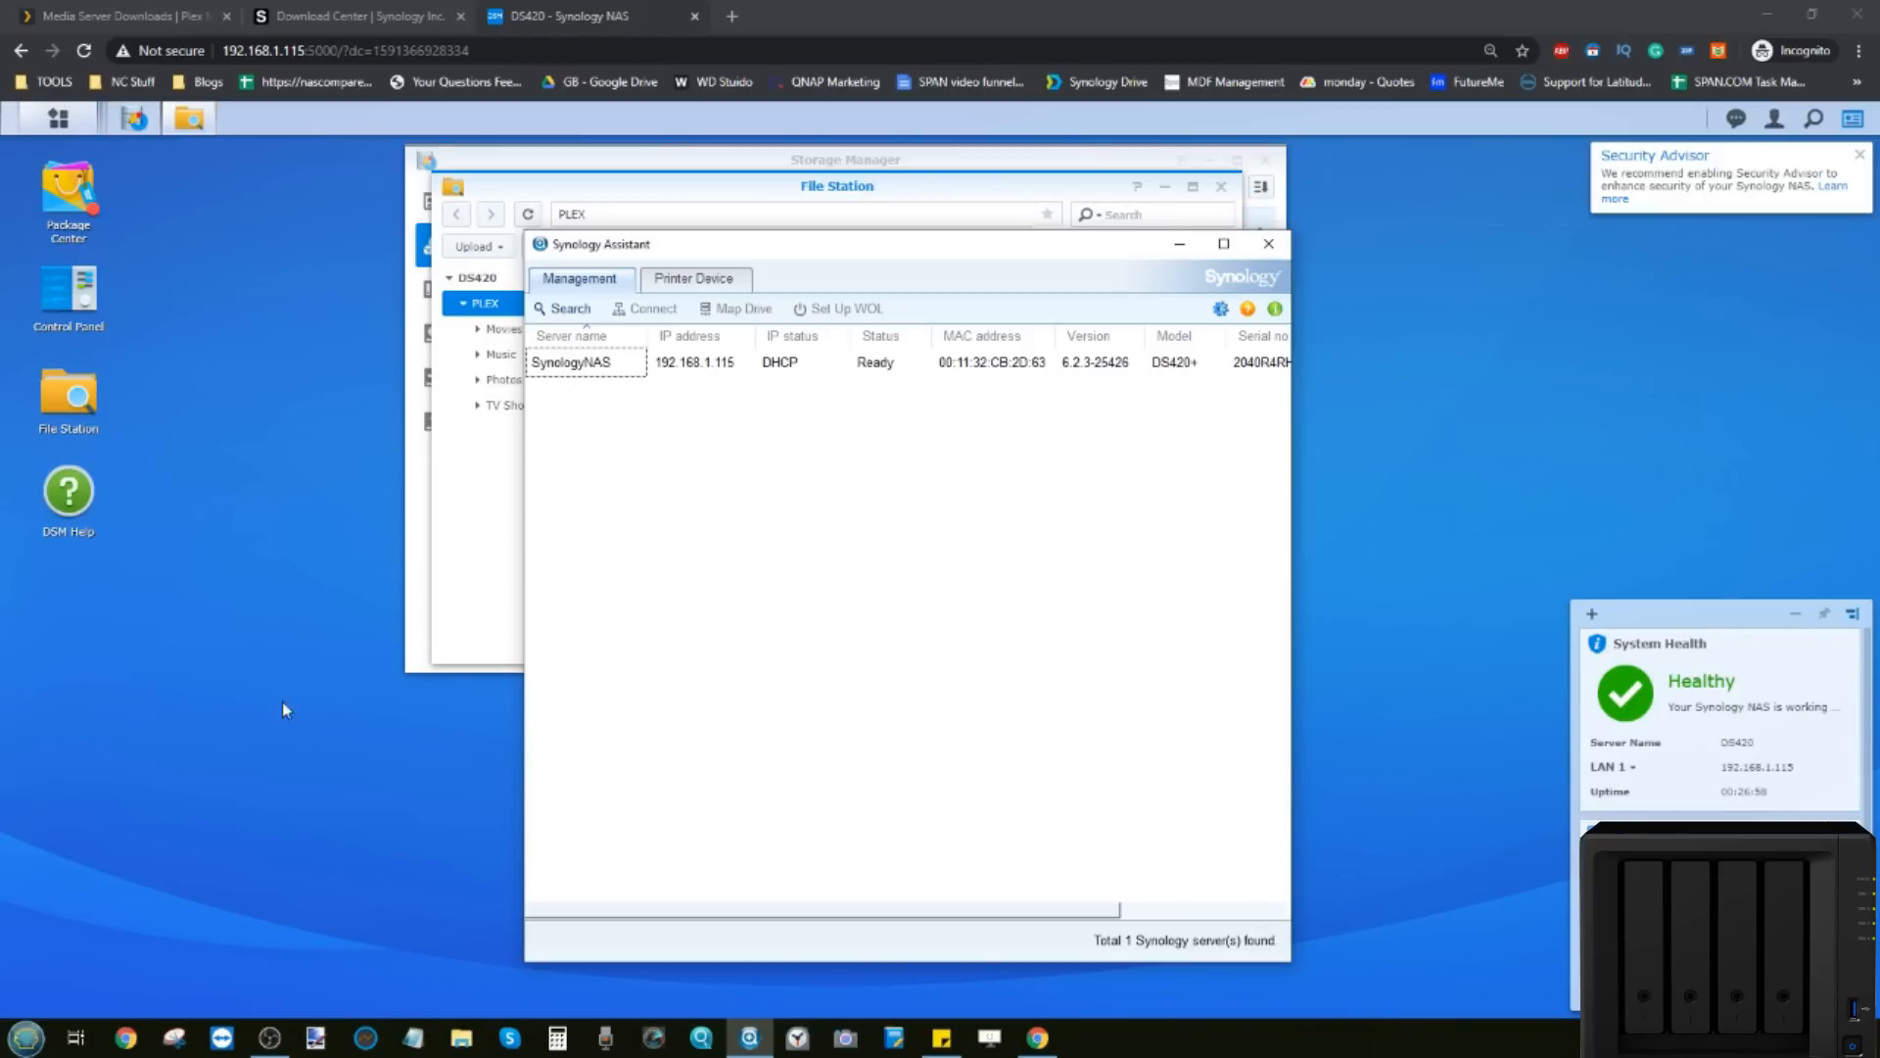
pyautogui.click(25, 1037)
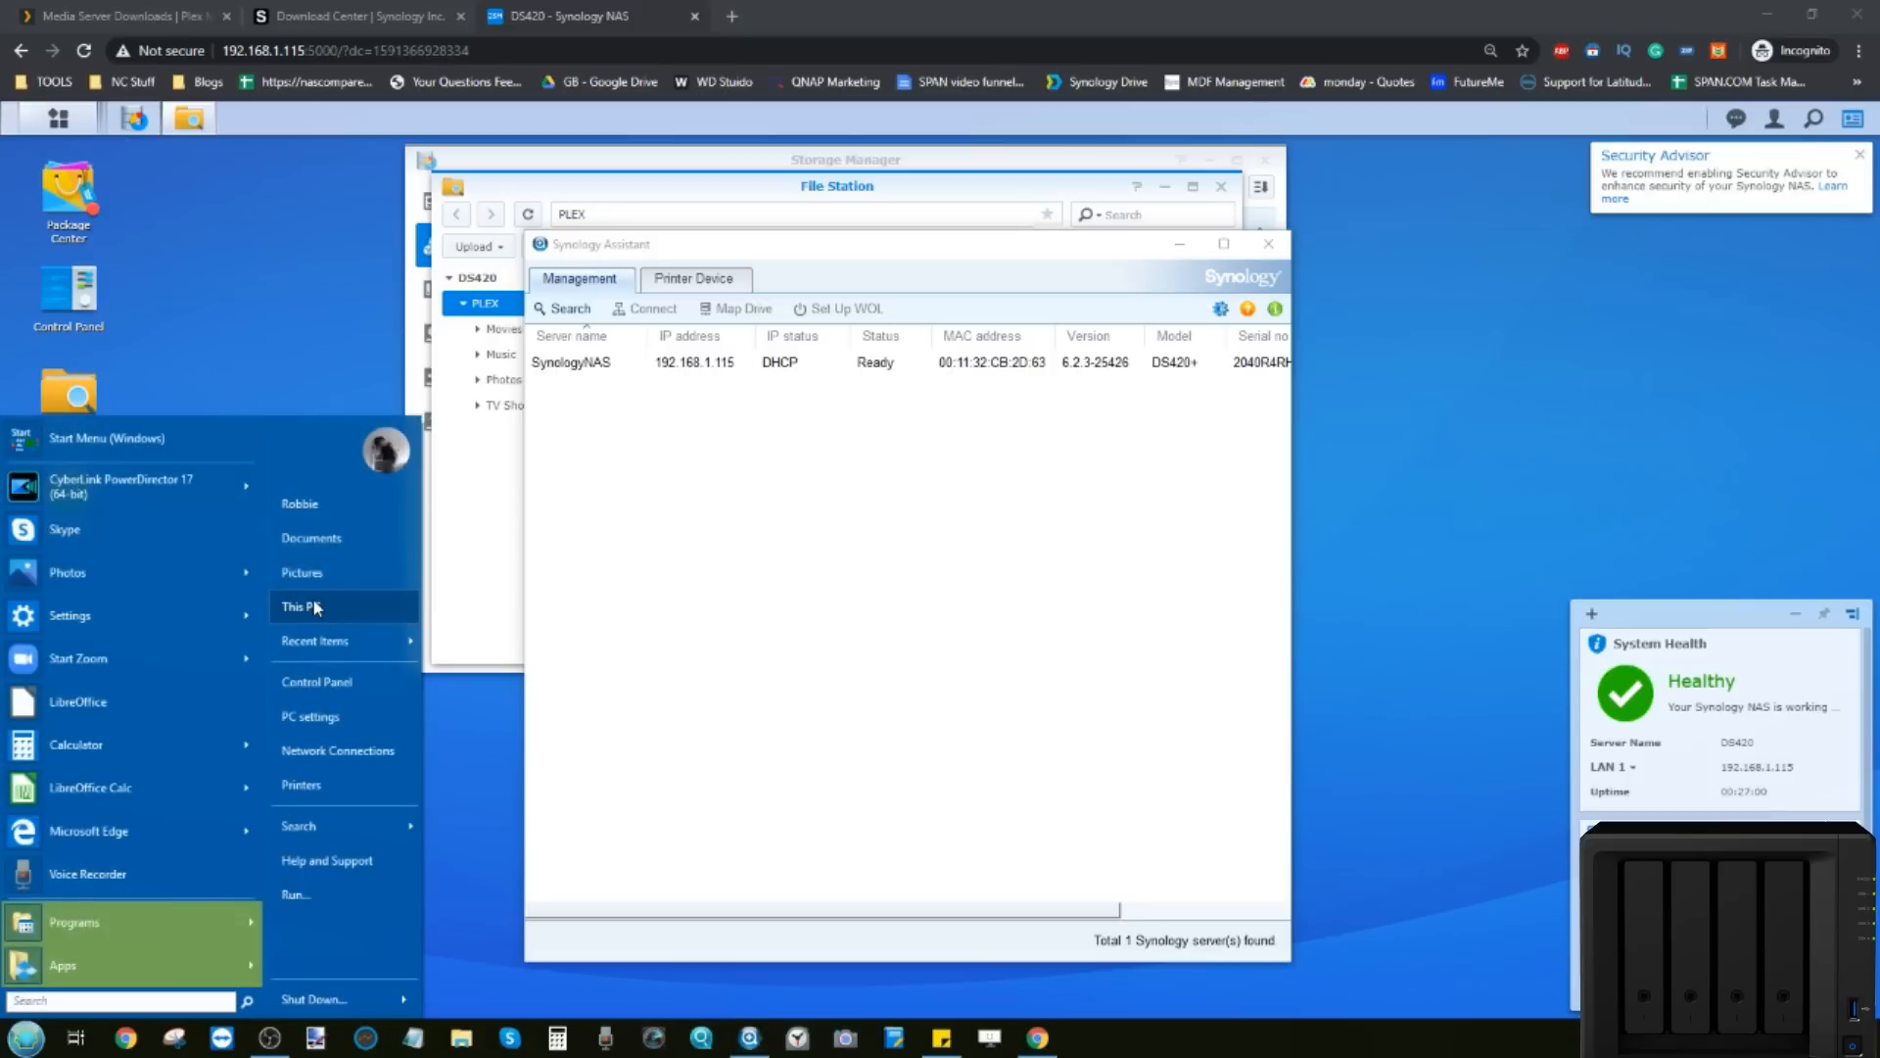
pyautogui.moveTo(304, 604); pyautogui.dragTo(313, 600)
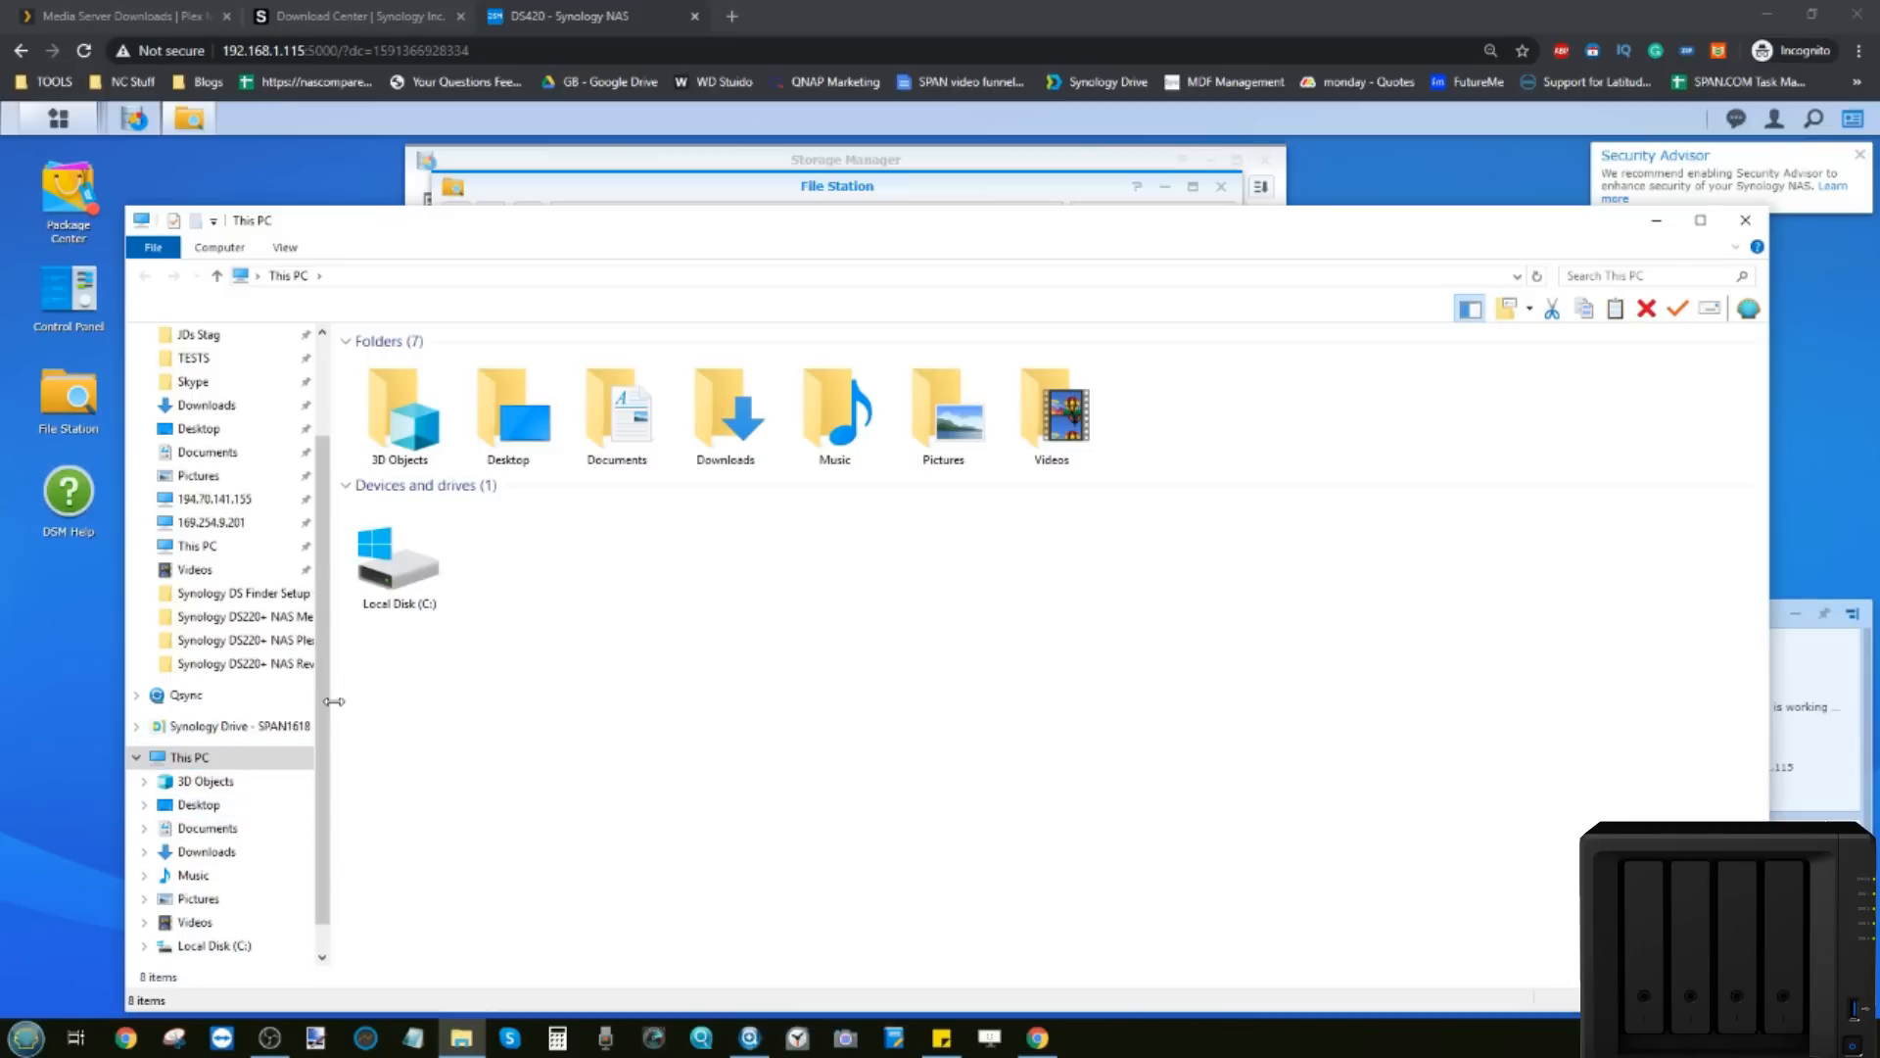
pyautogui.click(1656, 219)
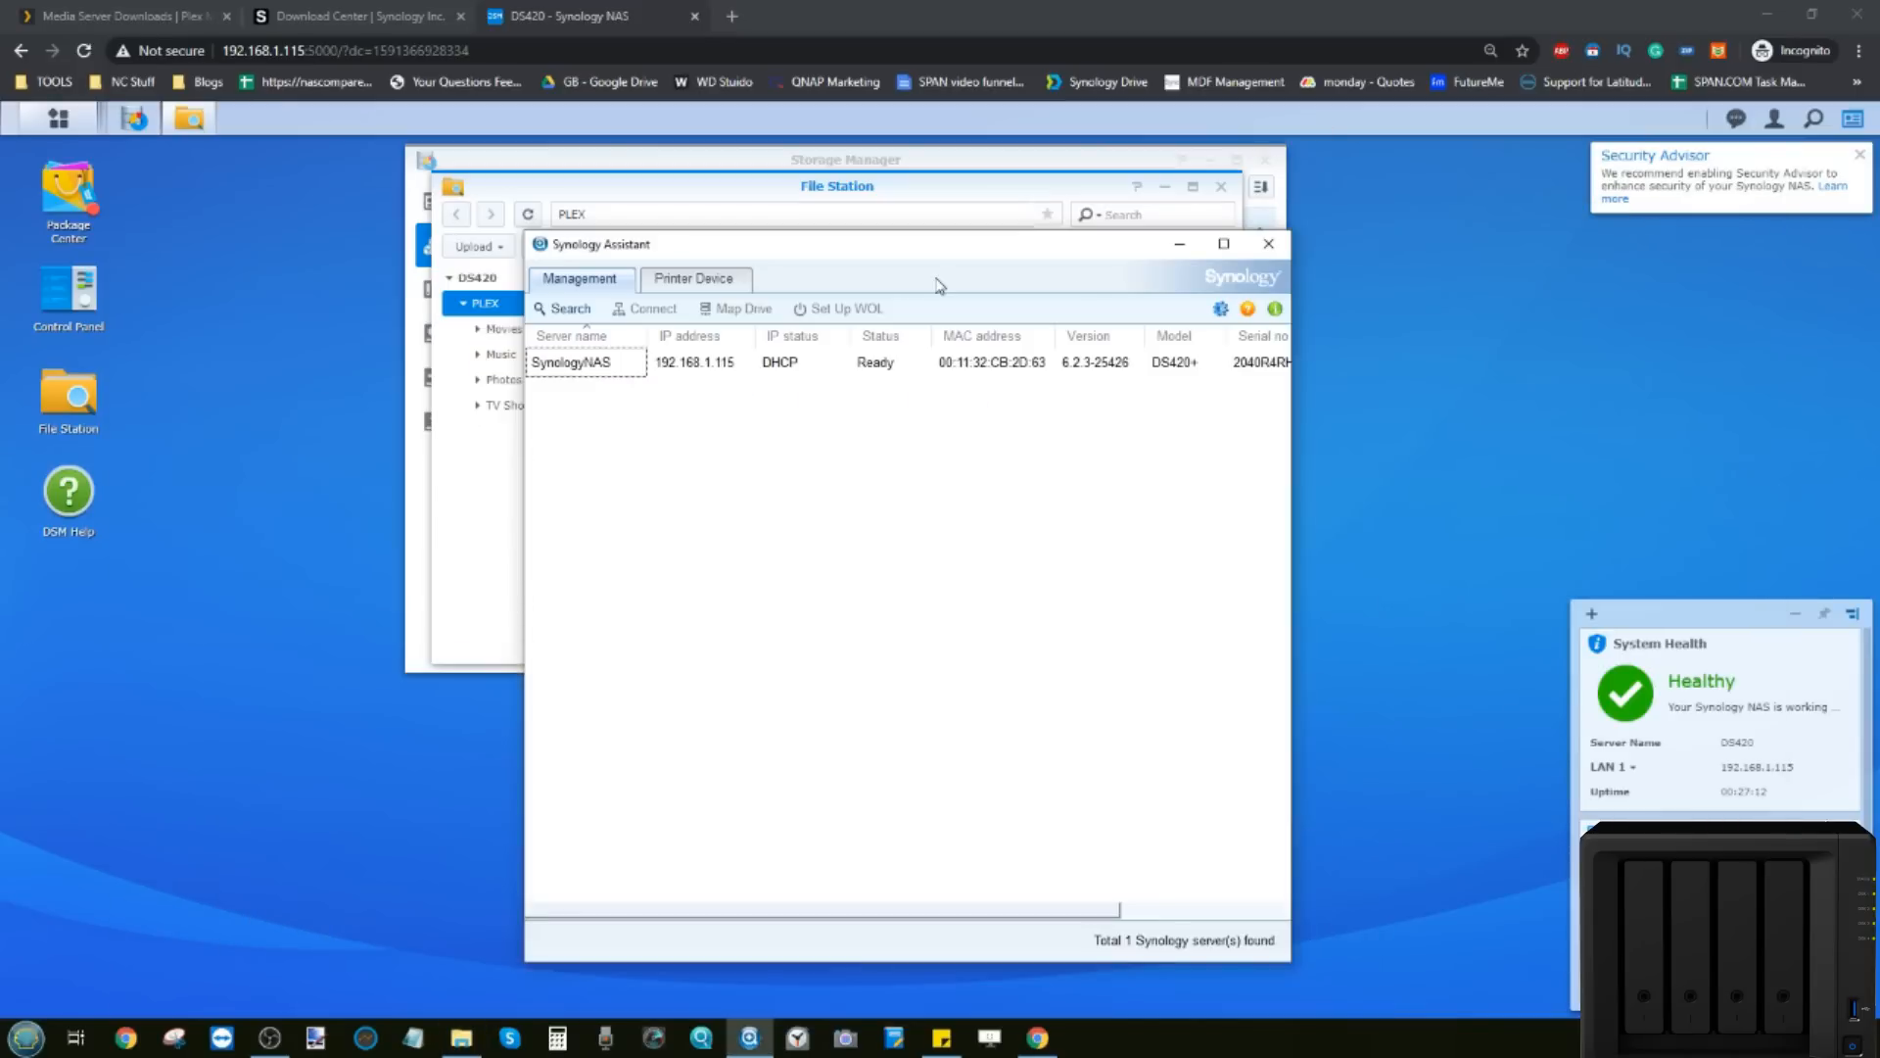
pyautogui.click(589, 370)
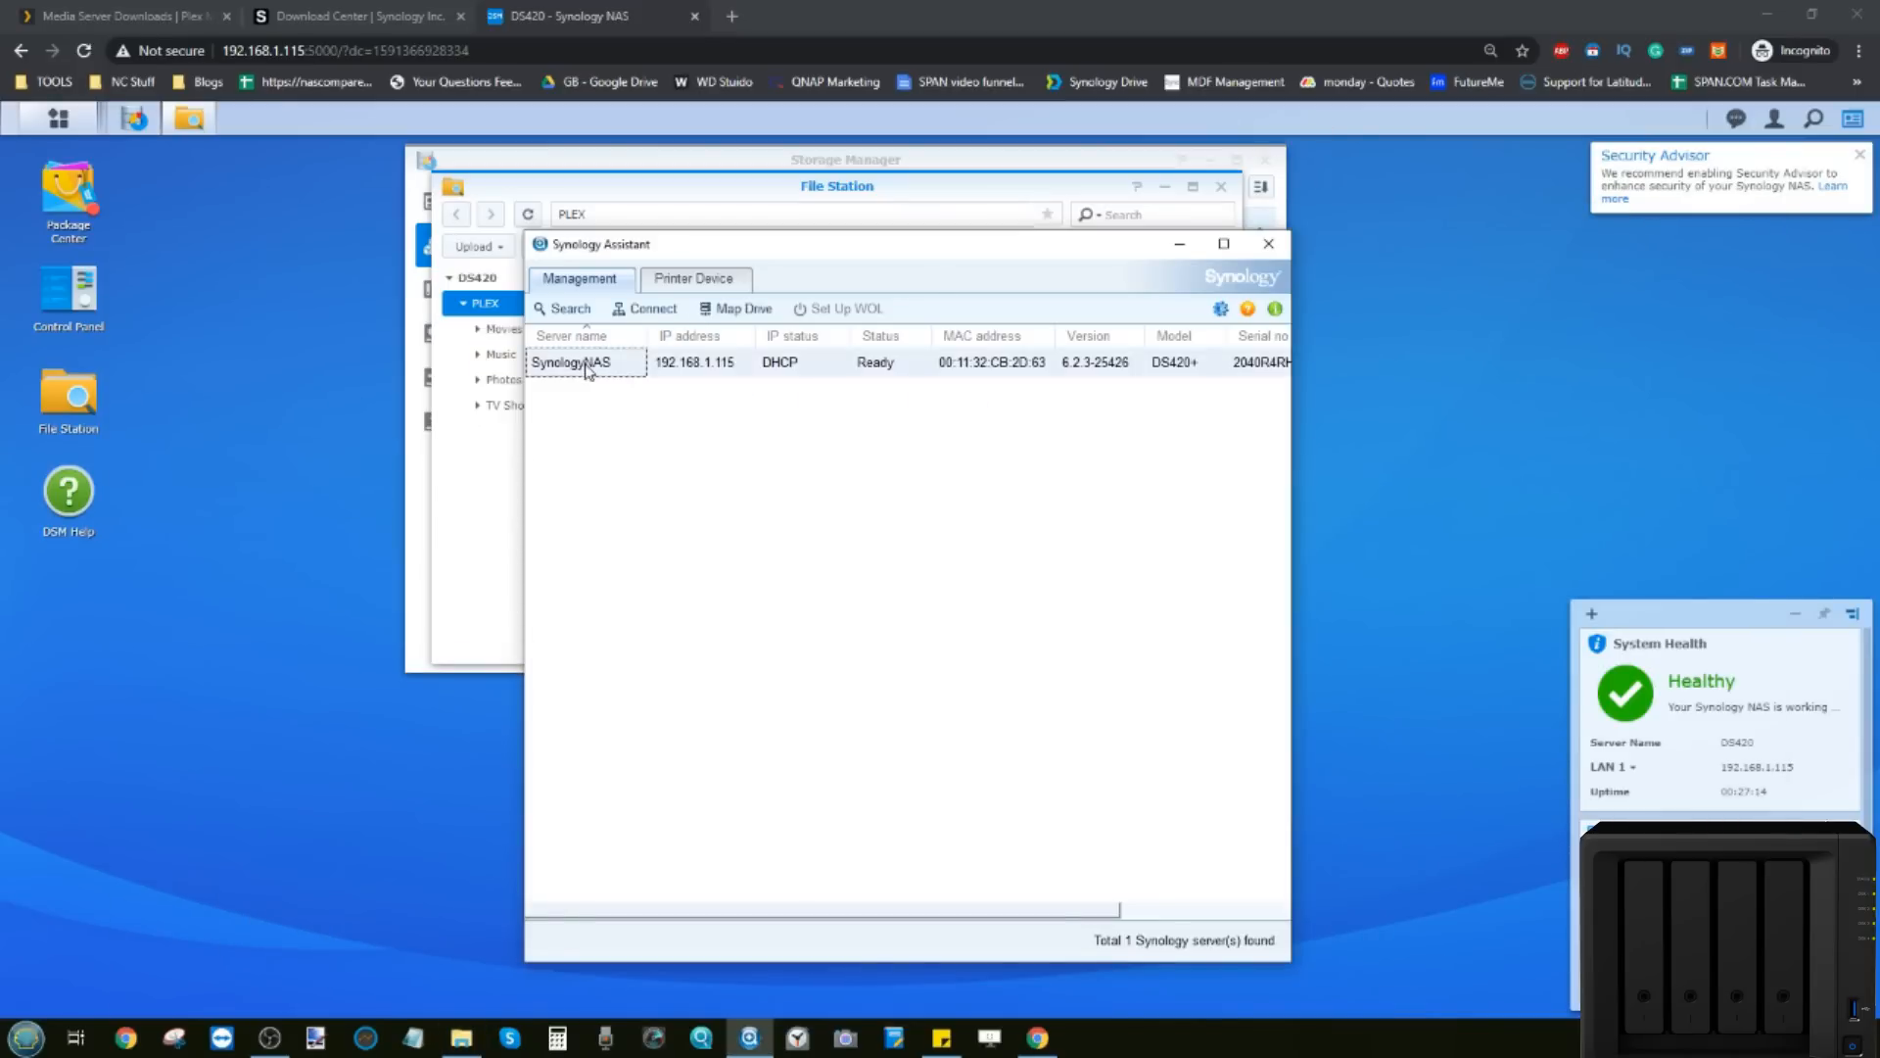
pyautogui.rightClick(588, 370)
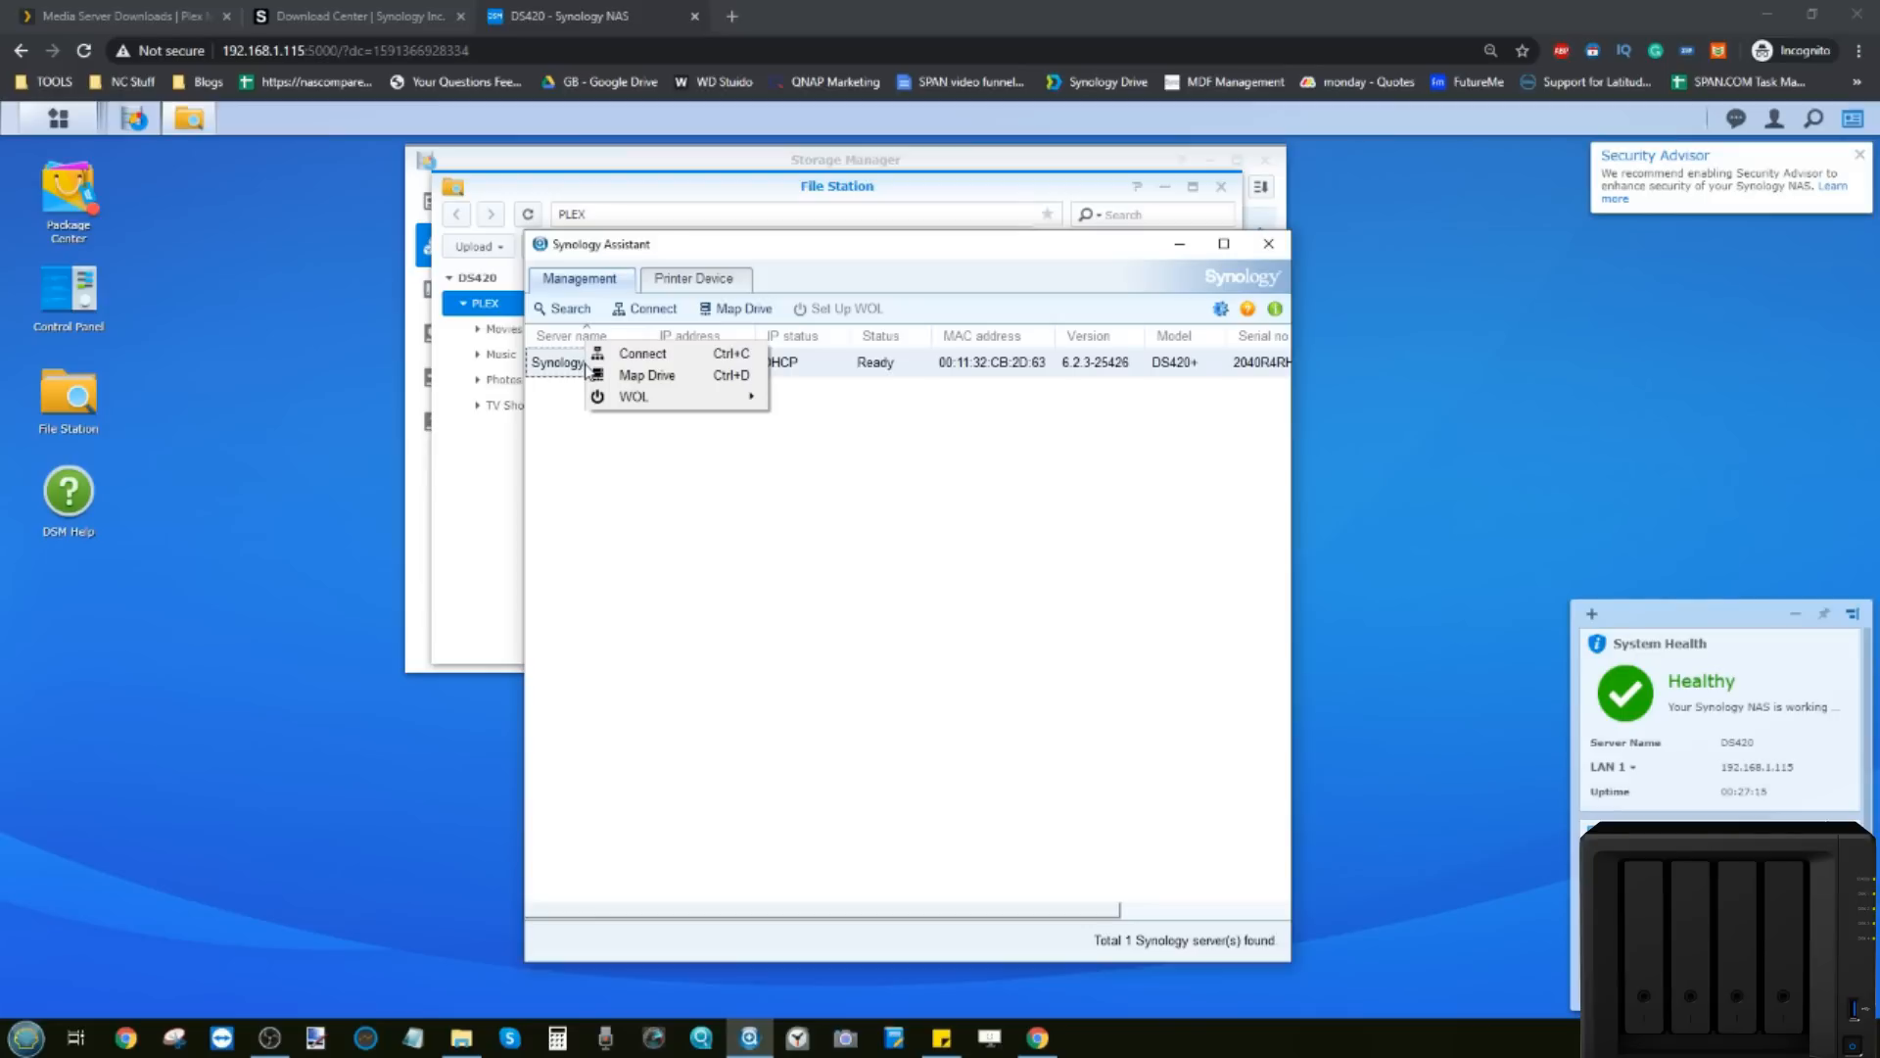
# Step: Map \\192.168.1.115\PLEX as drive S: using the NAS login, then open S: in Explorer
pyautogui.click(646, 378)
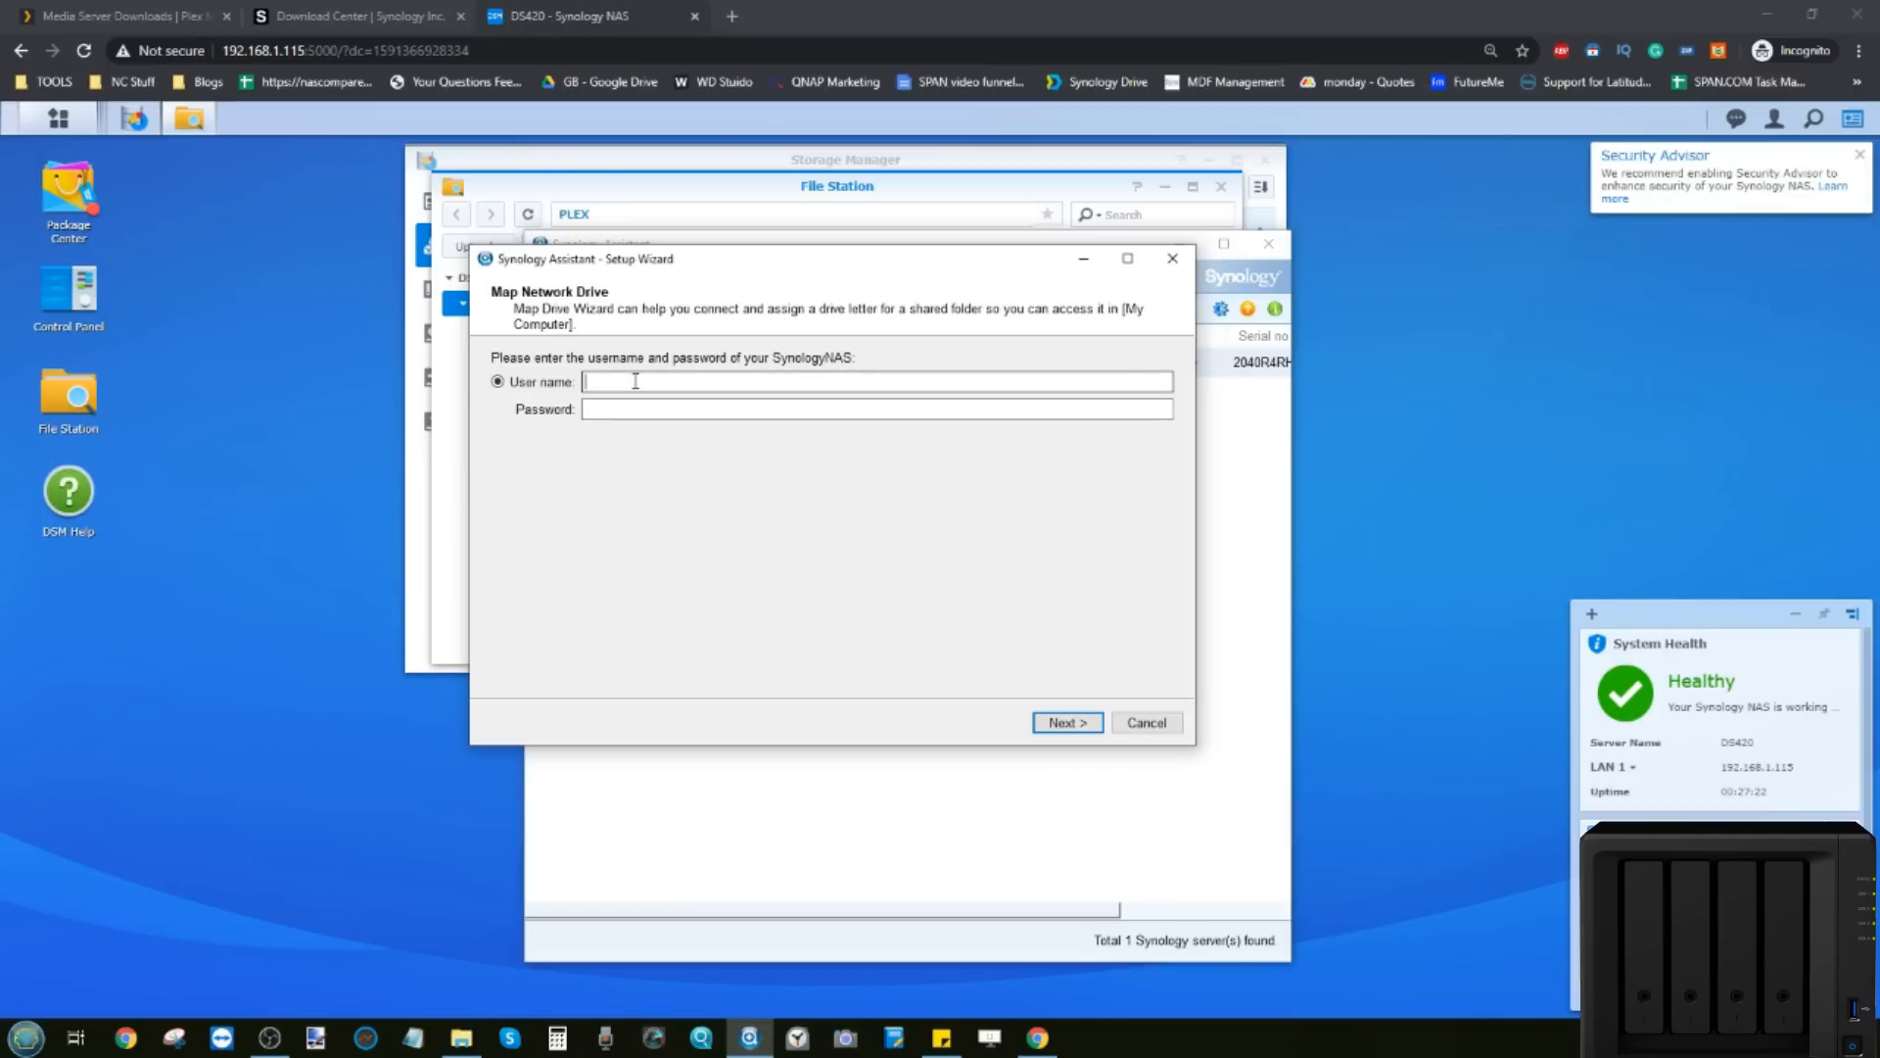
pyautogui.press('Tab')
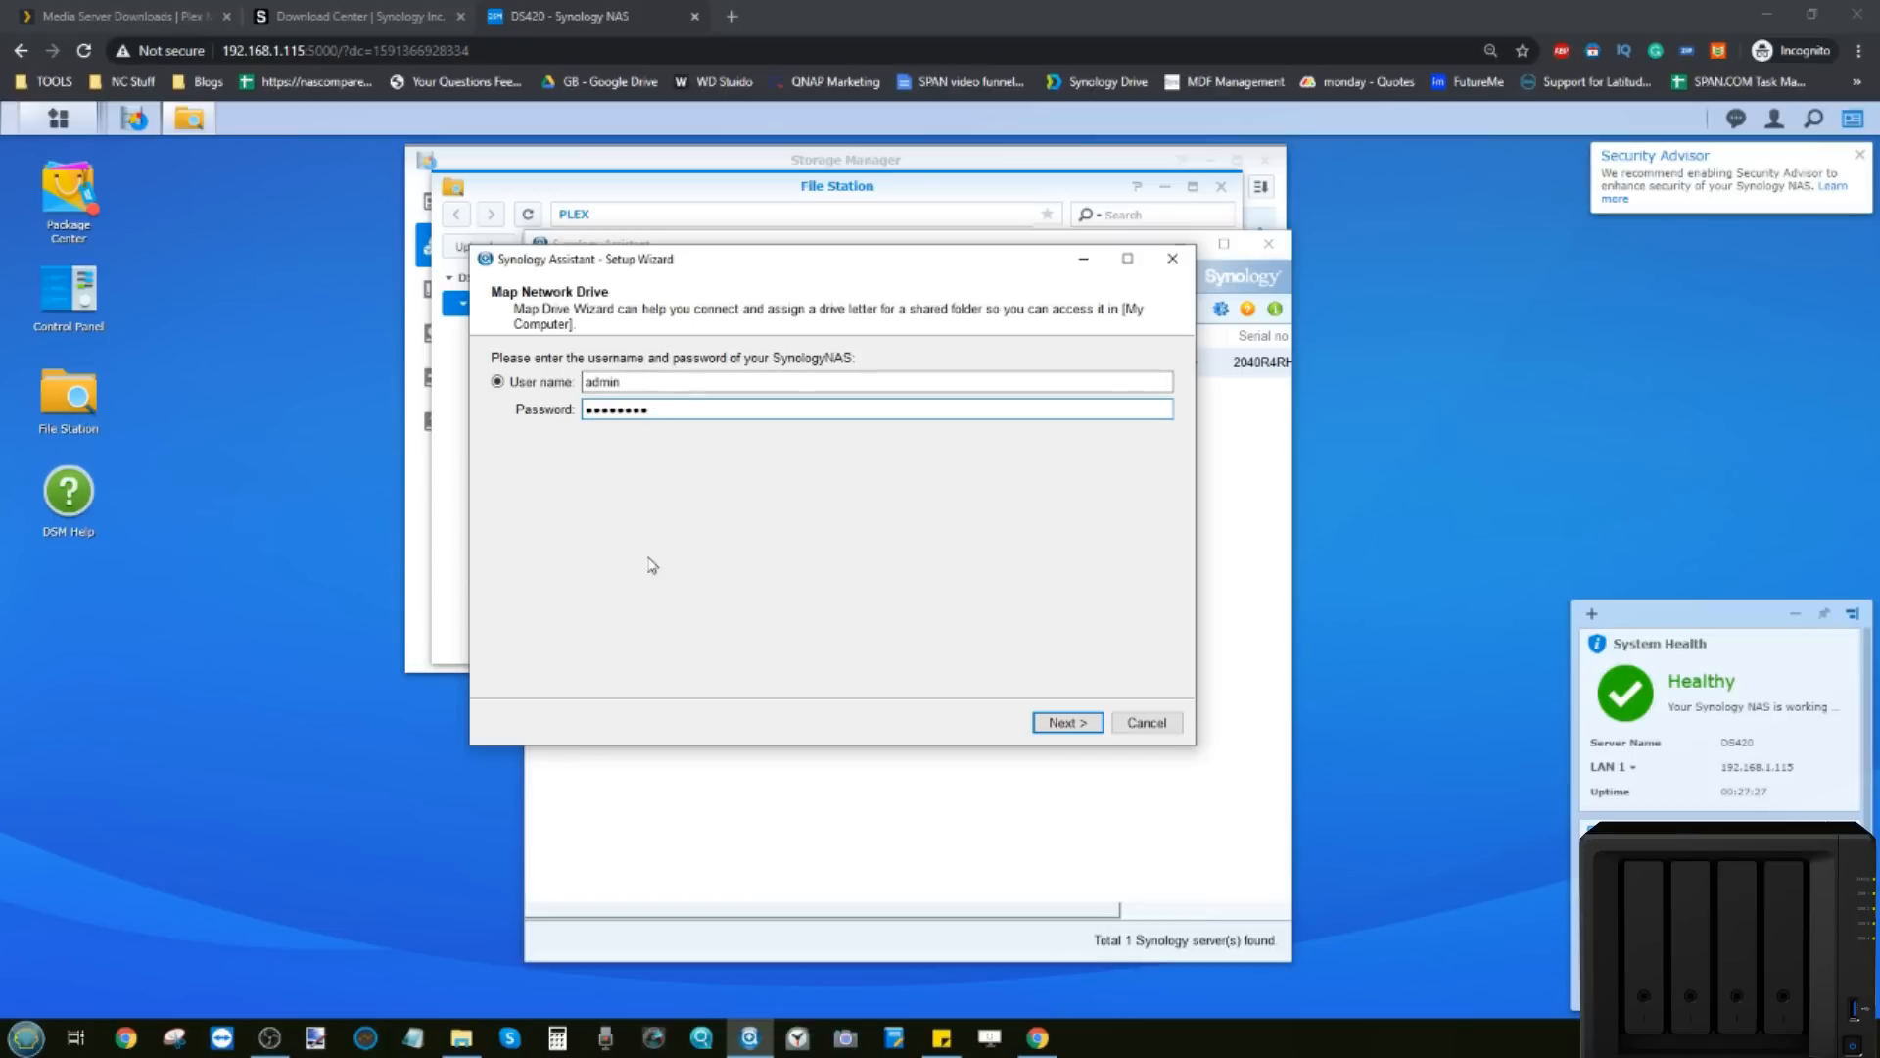
pyautogui.click(1066, 722)
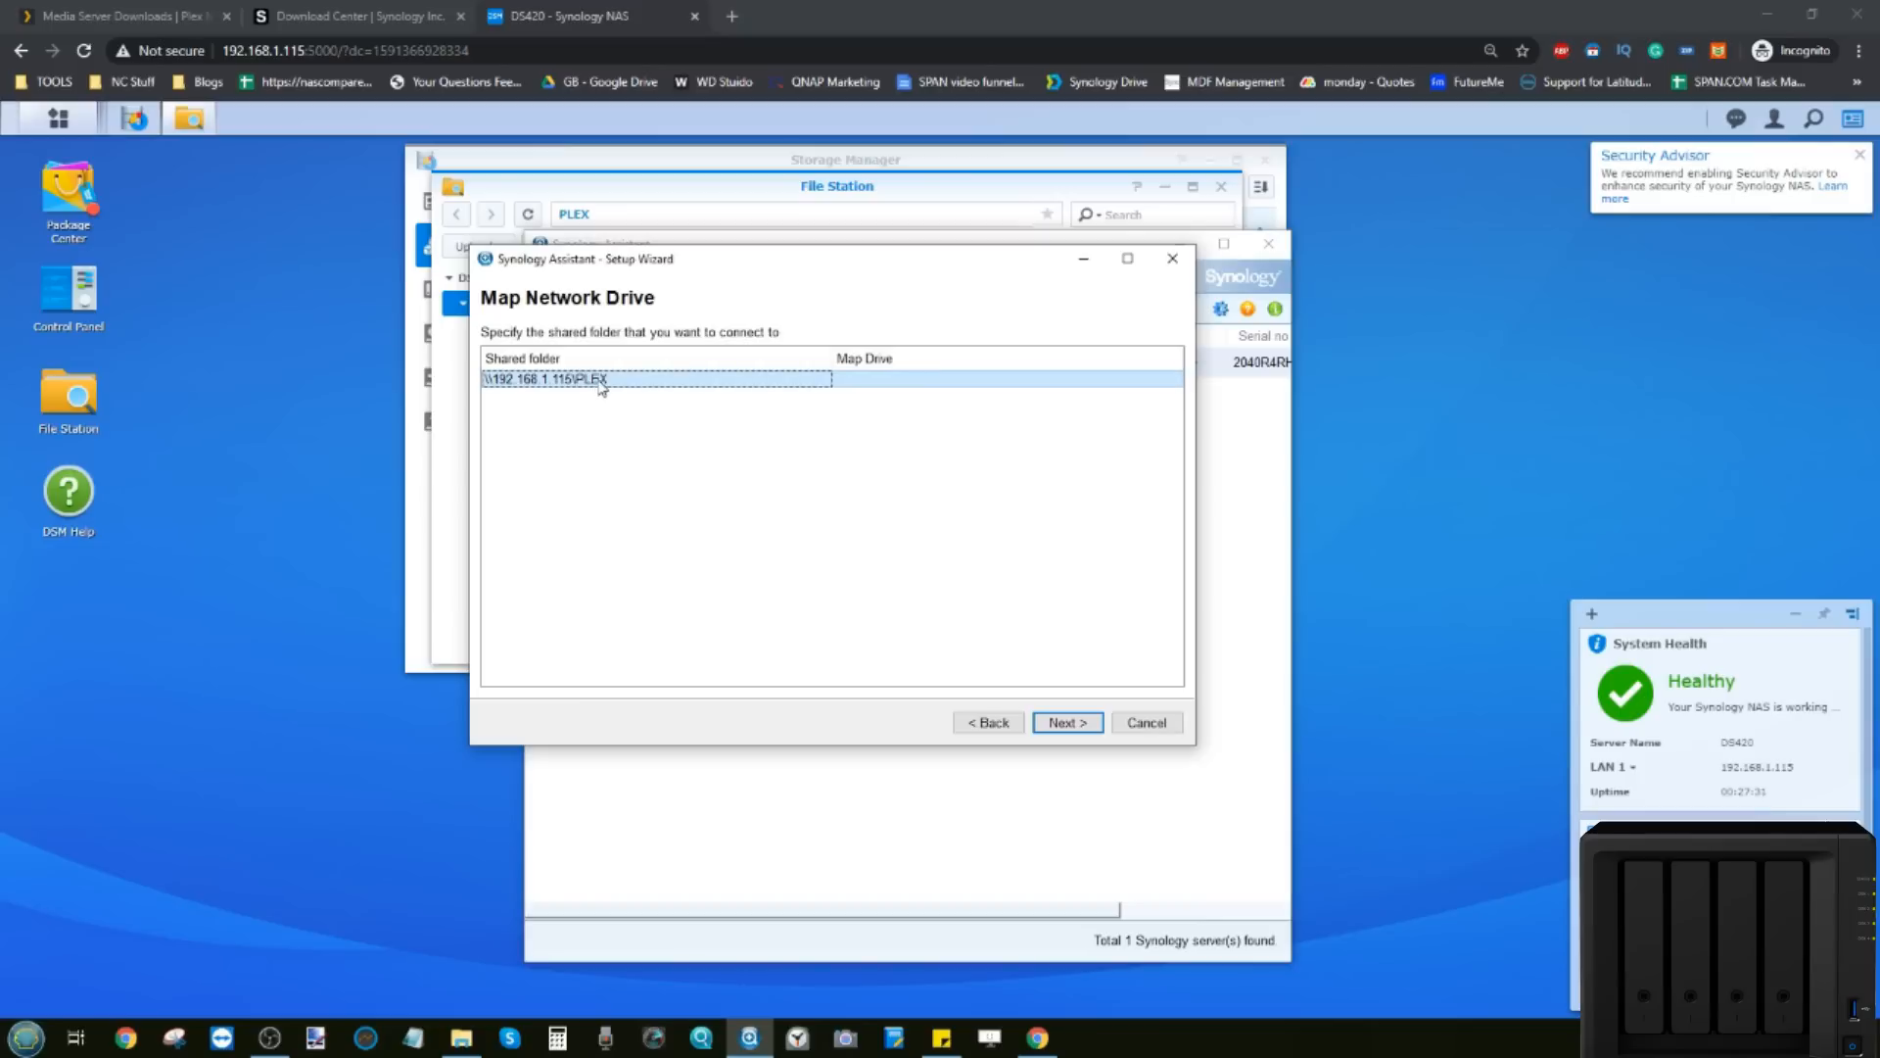
pyautogui.click(1064, 725)
pyautogui.click(801, 362)
pyautogui.click(690, 490)
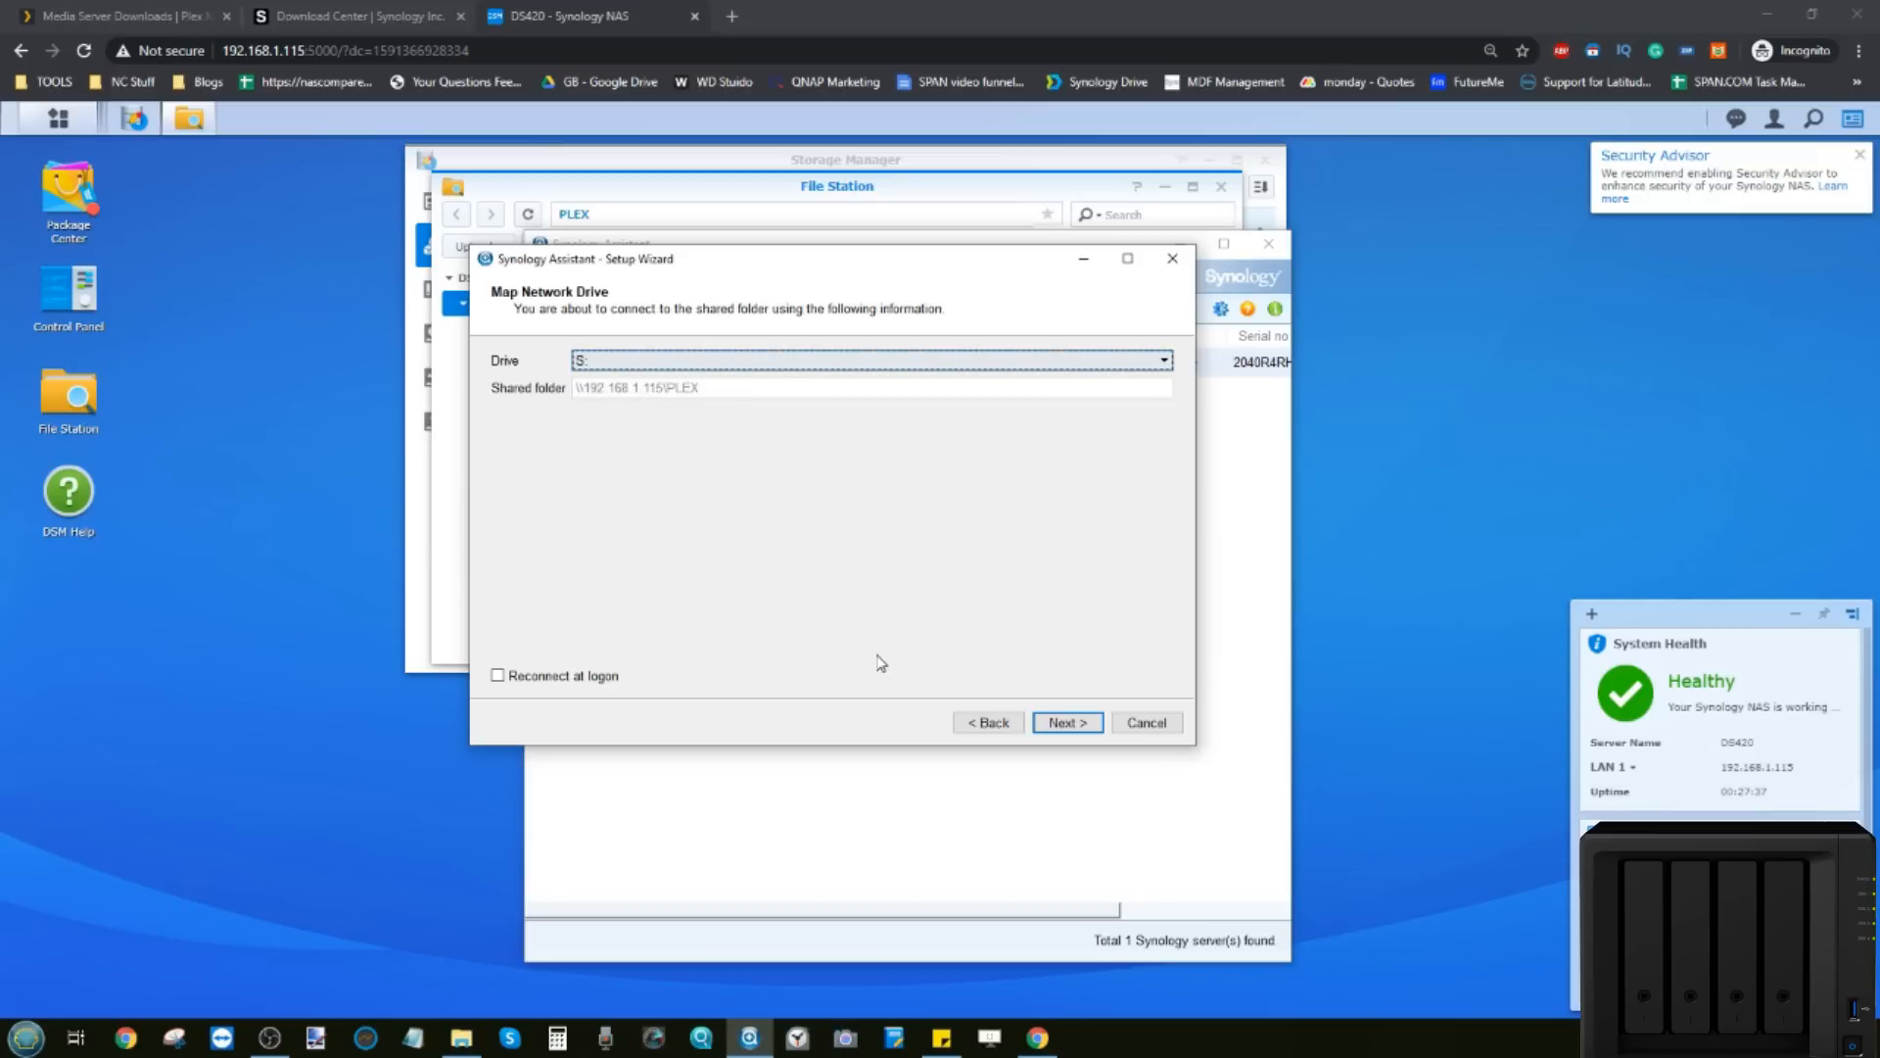
pyautogui.click(1059, 724)
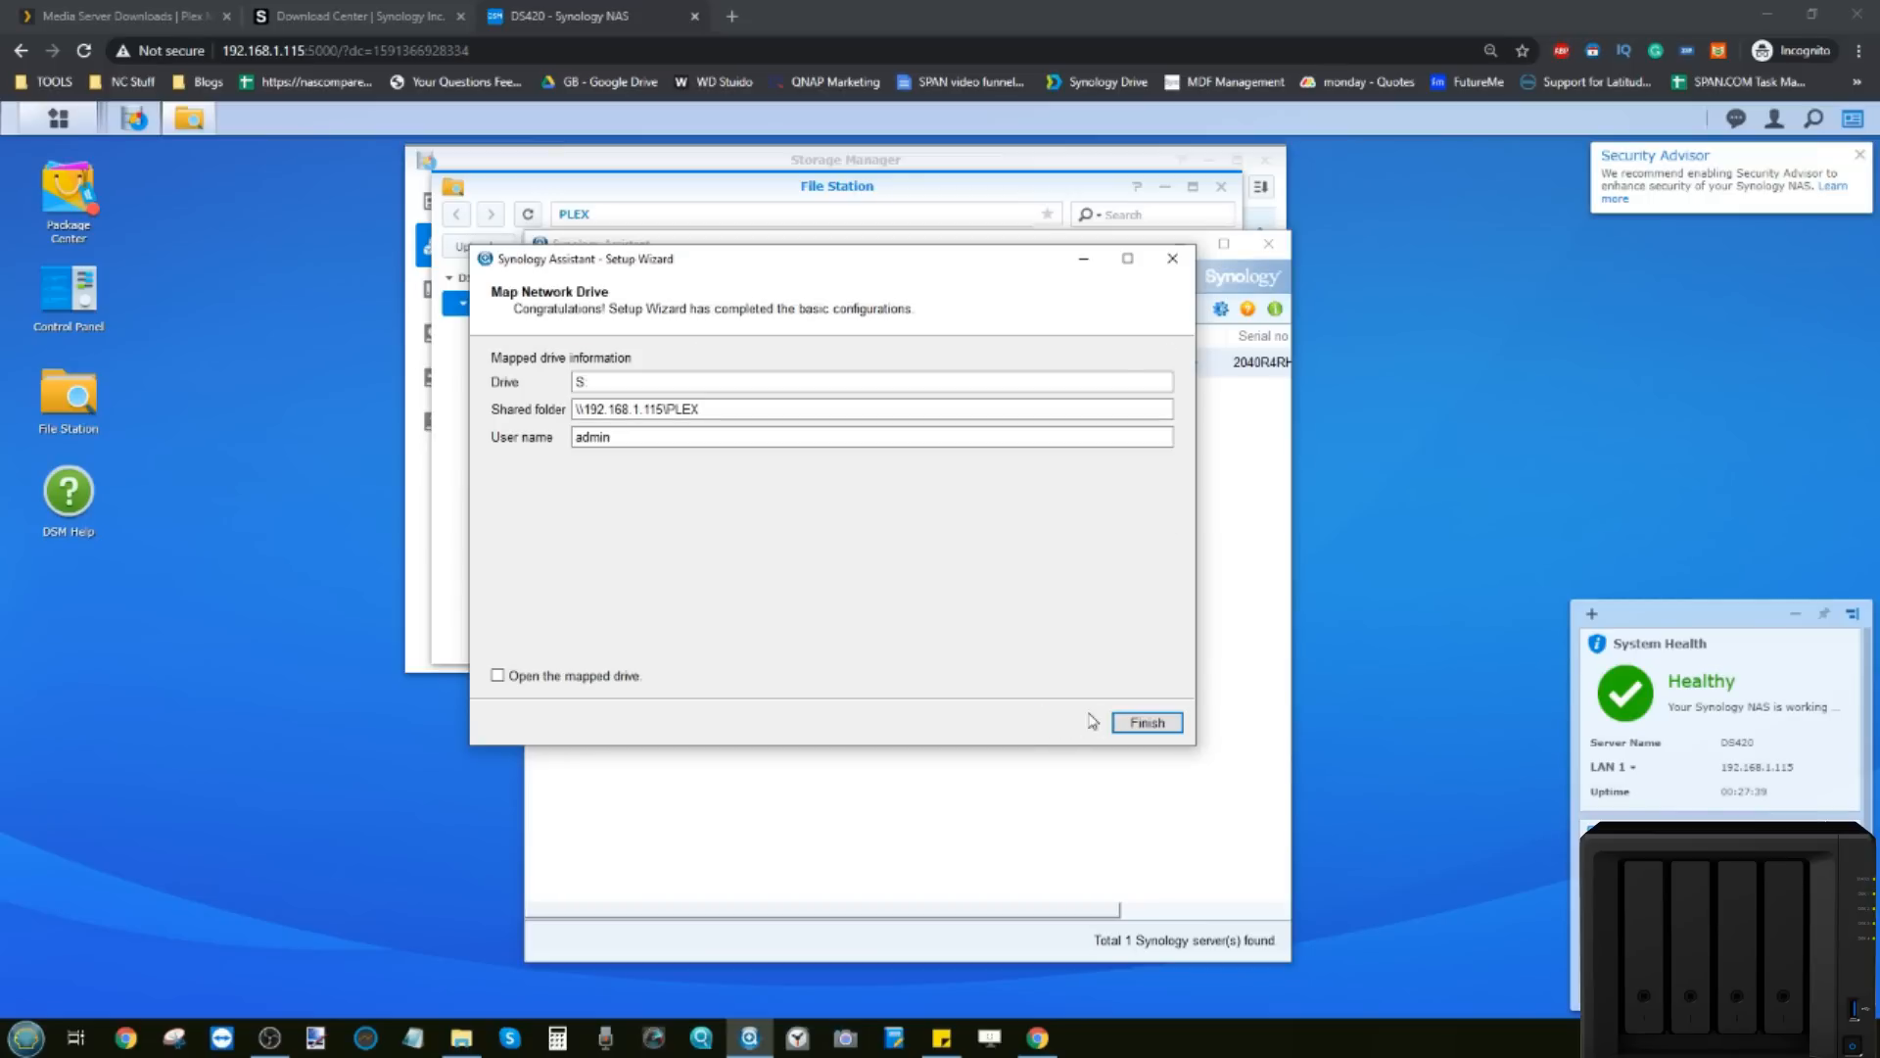
pyautogui.click(1136, 723)
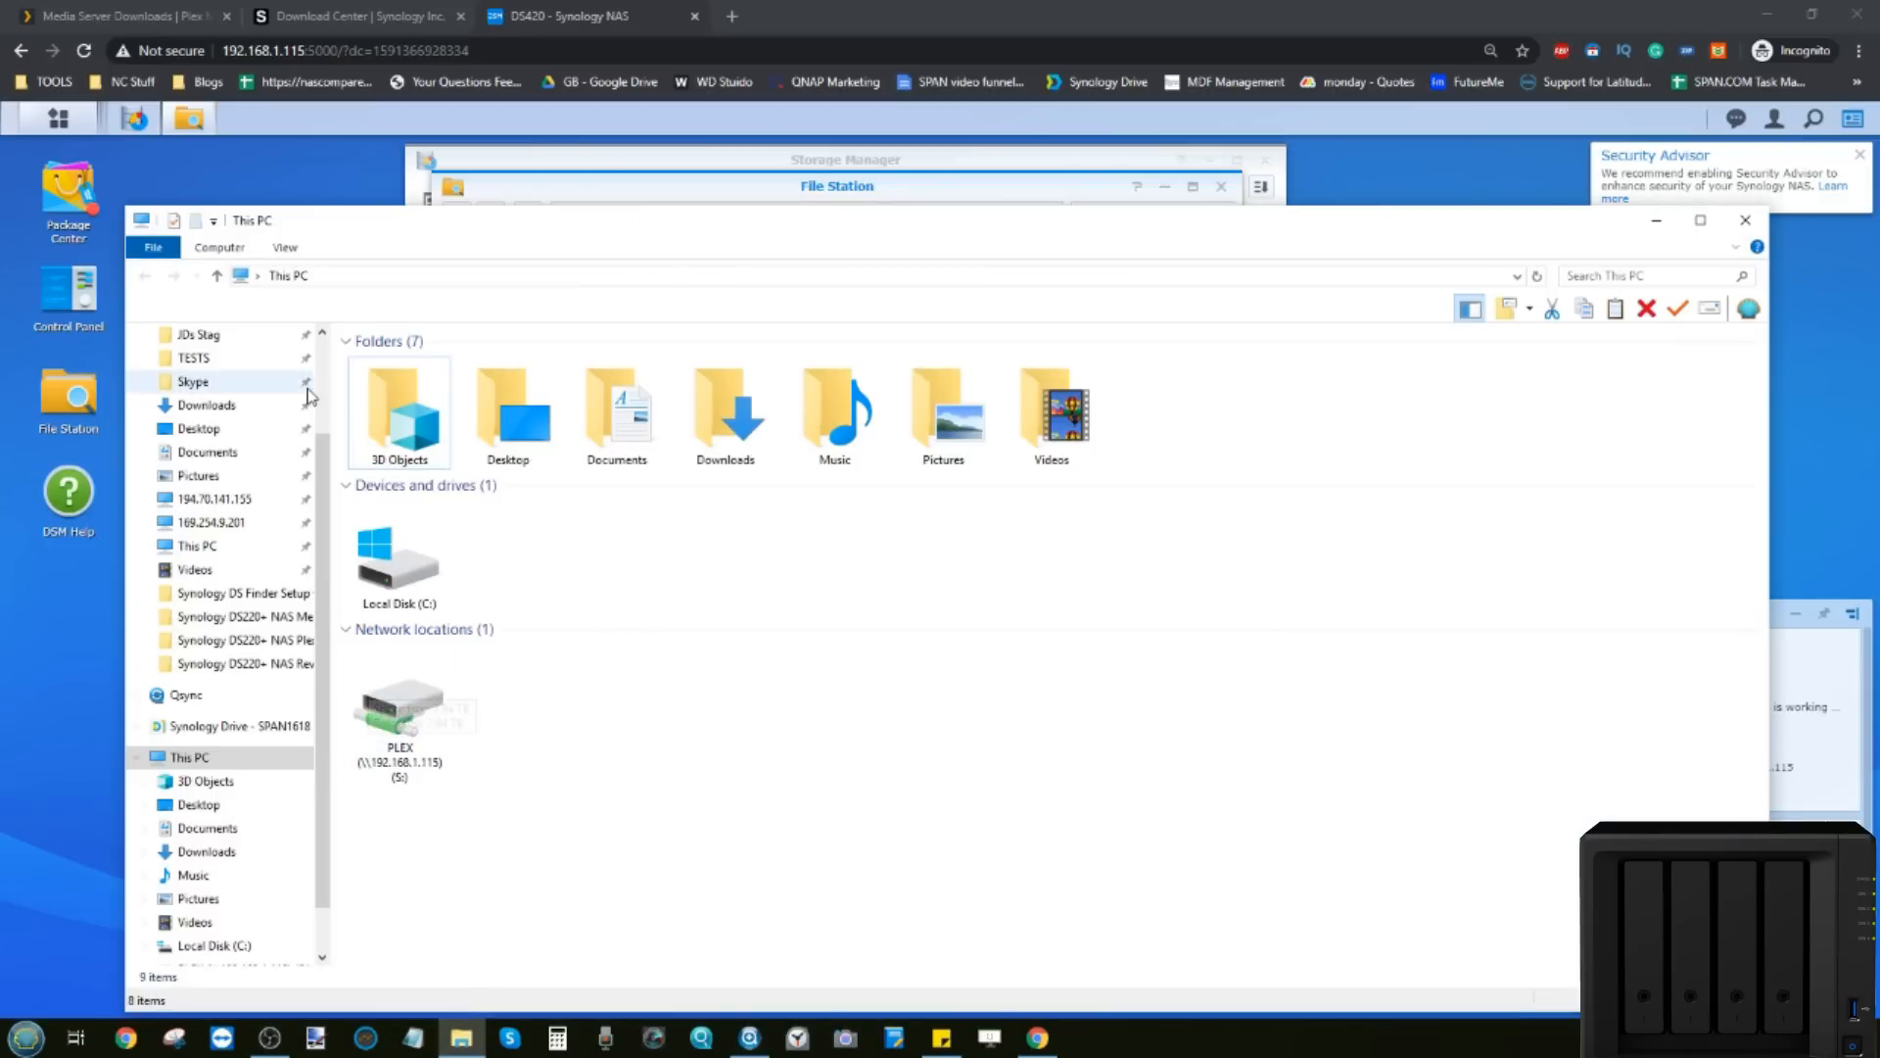
pyautogui.doubleClick(408, 726)
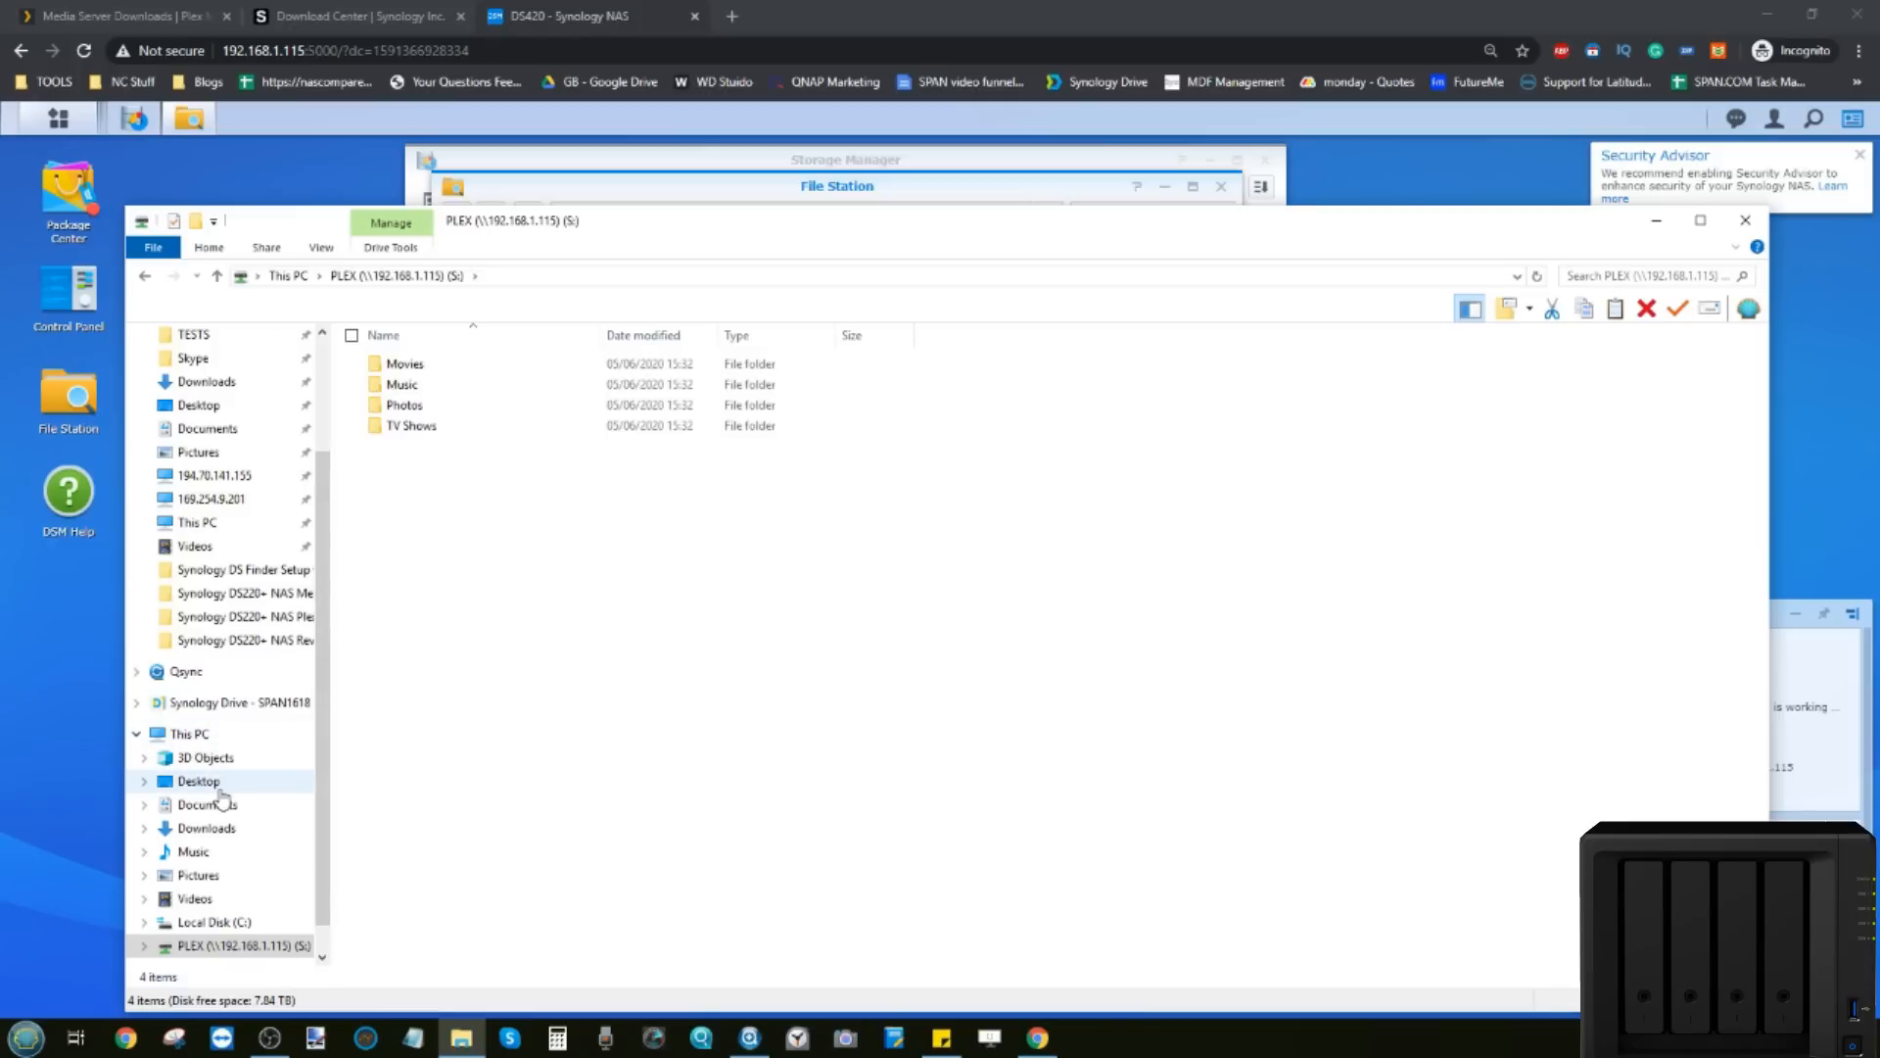
# Step: Close the PLEX drive window, Synology Assistant and File Station
pyautogui.click(1745, 221)
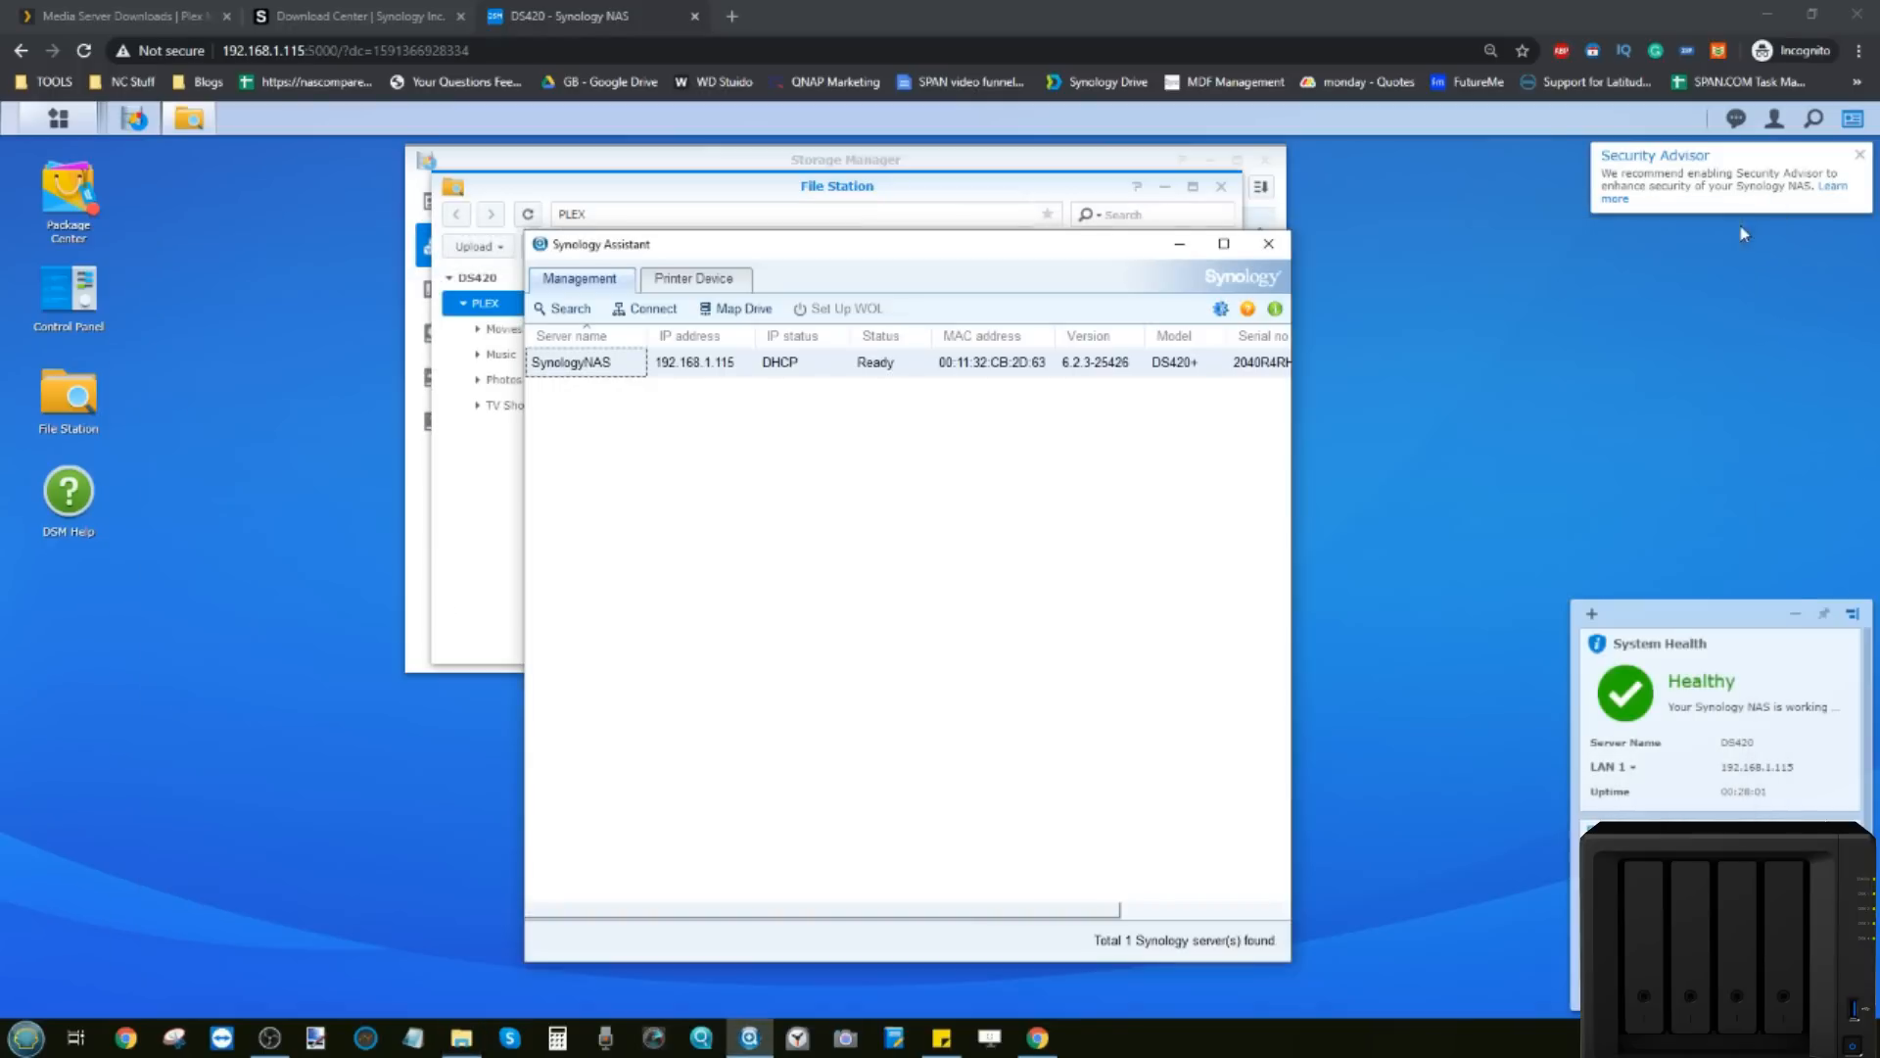
pyautogui.click(1268, 247)
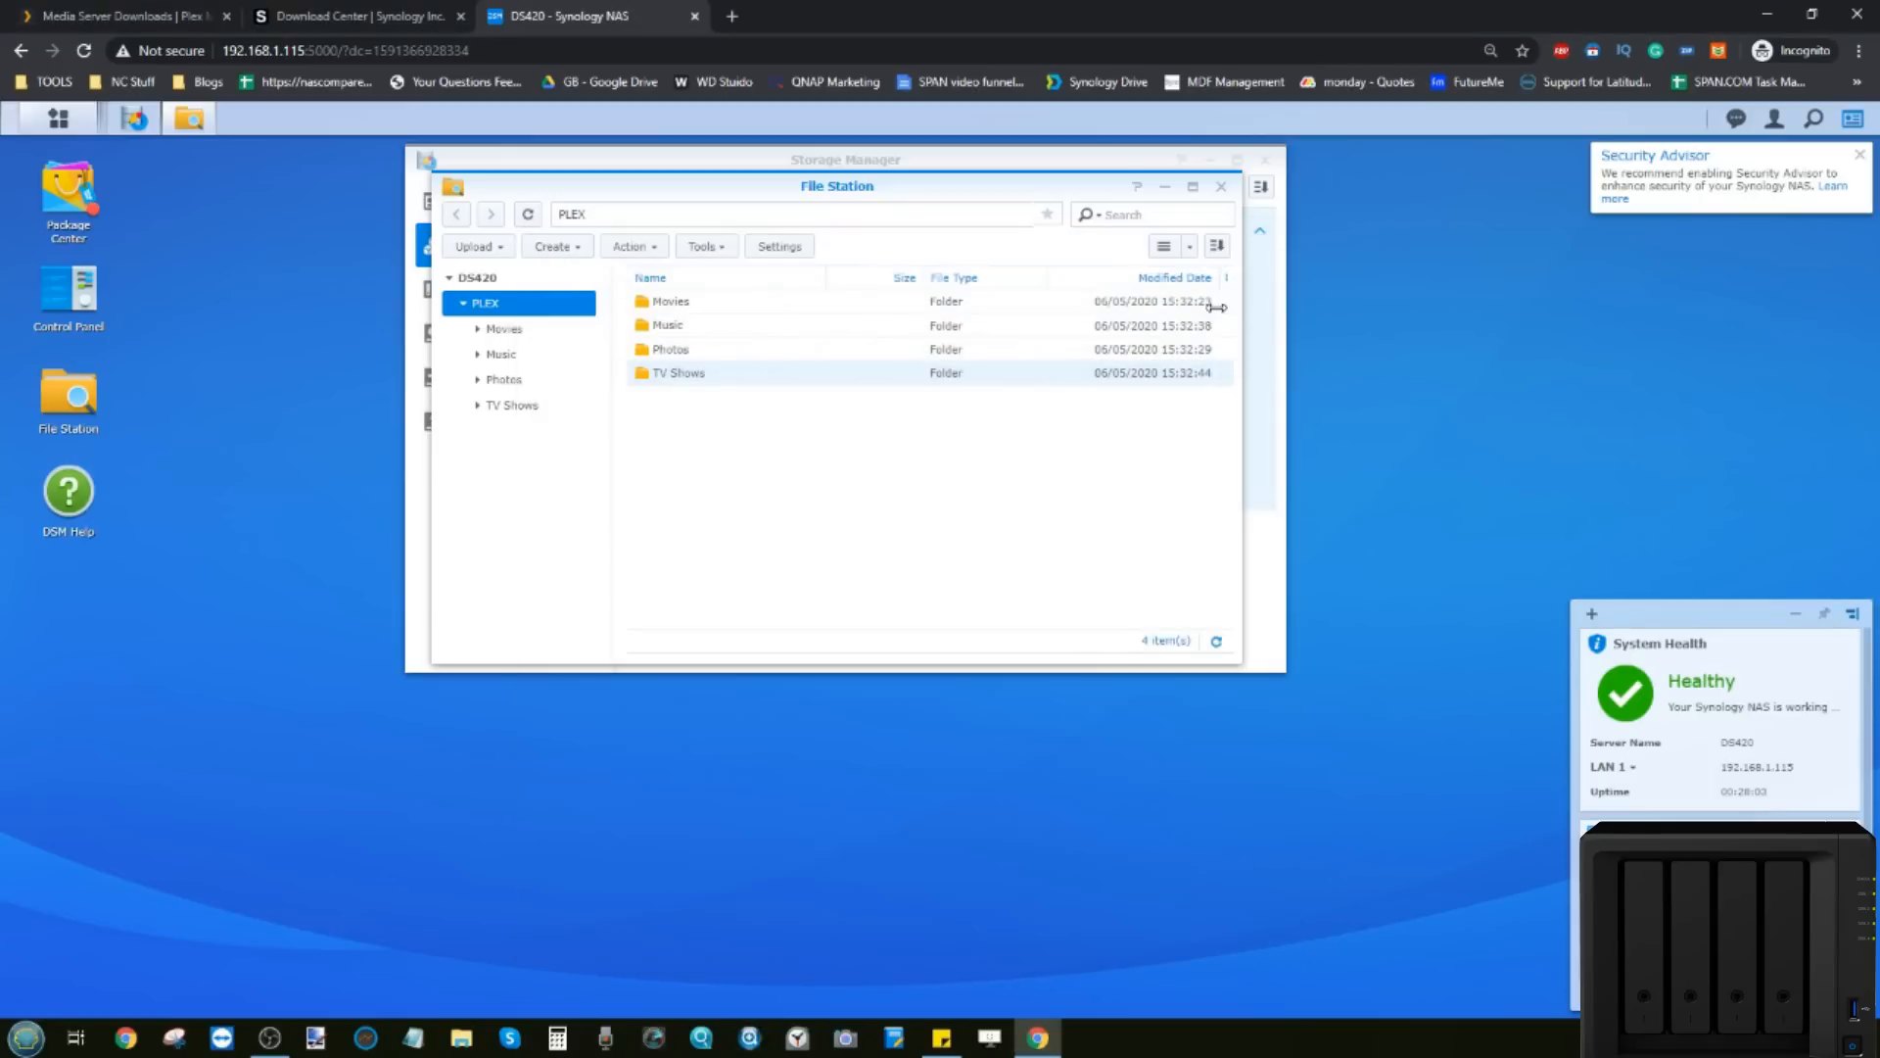
pyautogui.moveTo(997, 192); pyautogui.dragTo(852, 362)
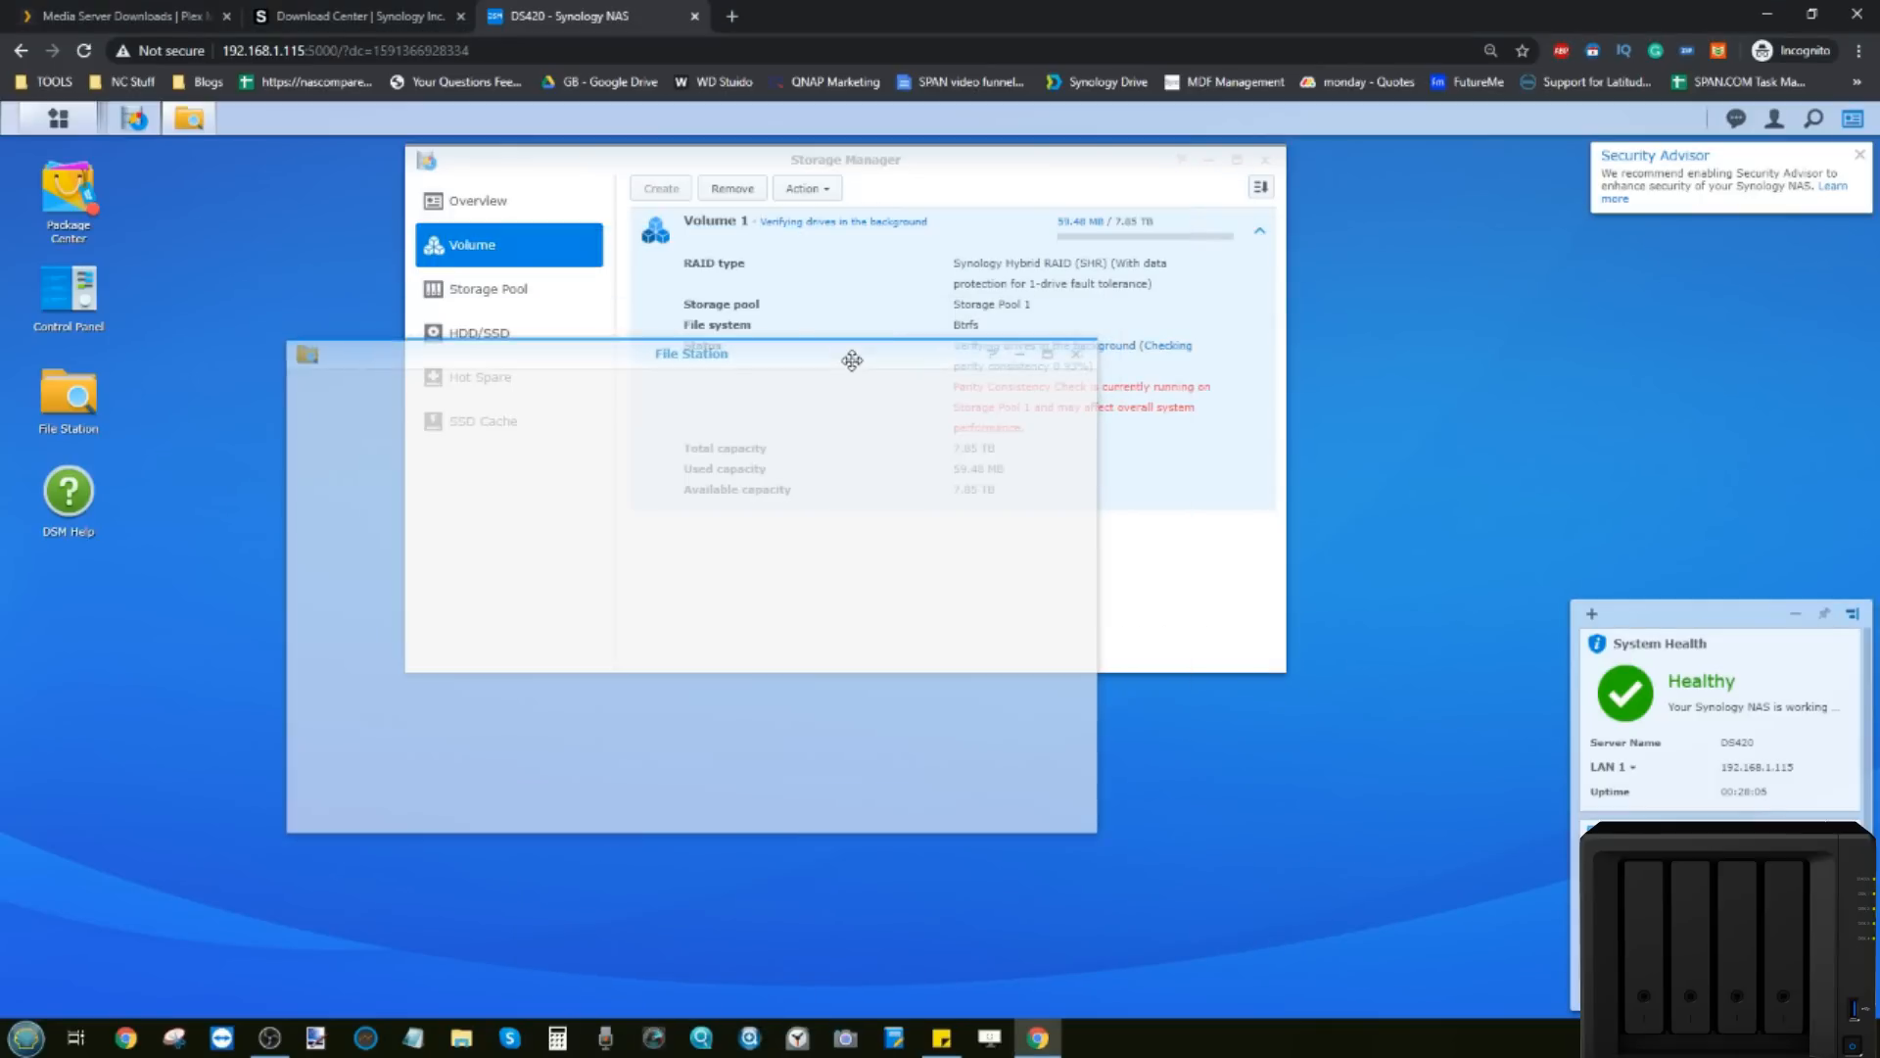
pyautogui.click(1078, 358)
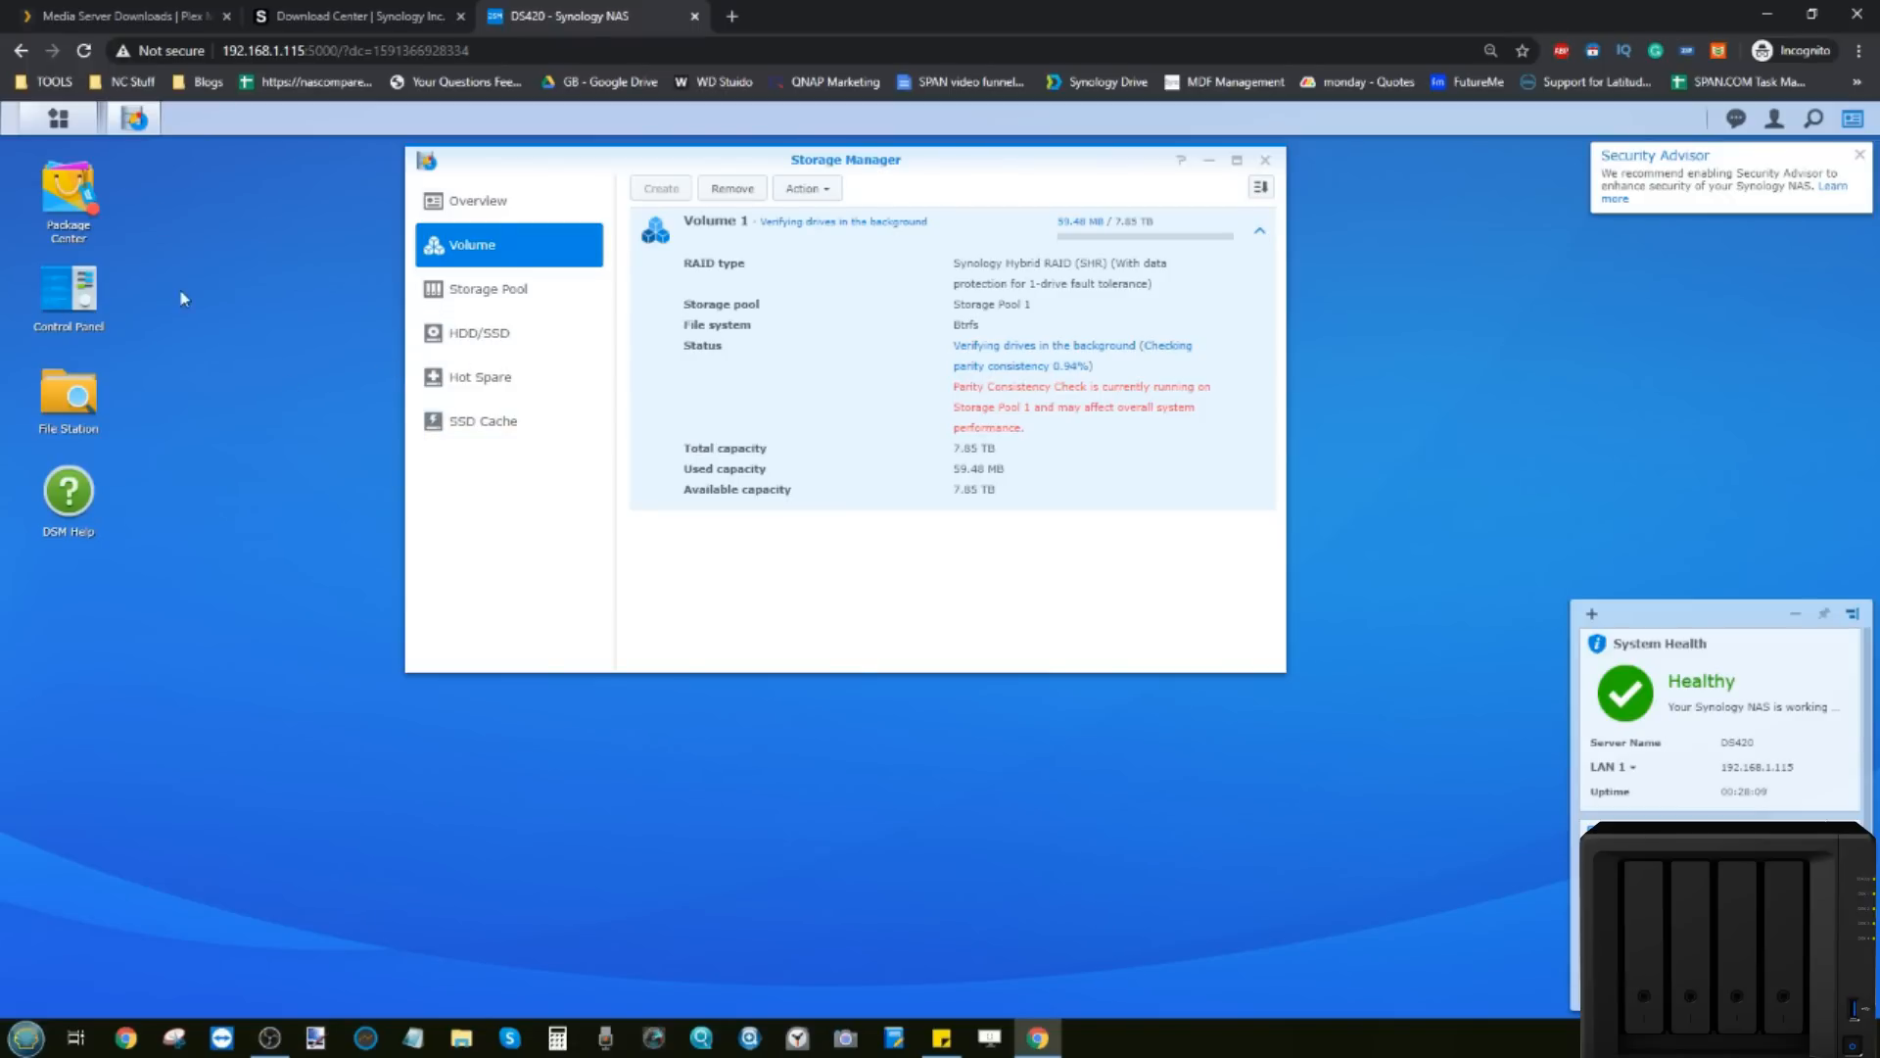
# Step: Open Package Center and accept its terms of service and privacy statement
pyautogui.click(75, 203)
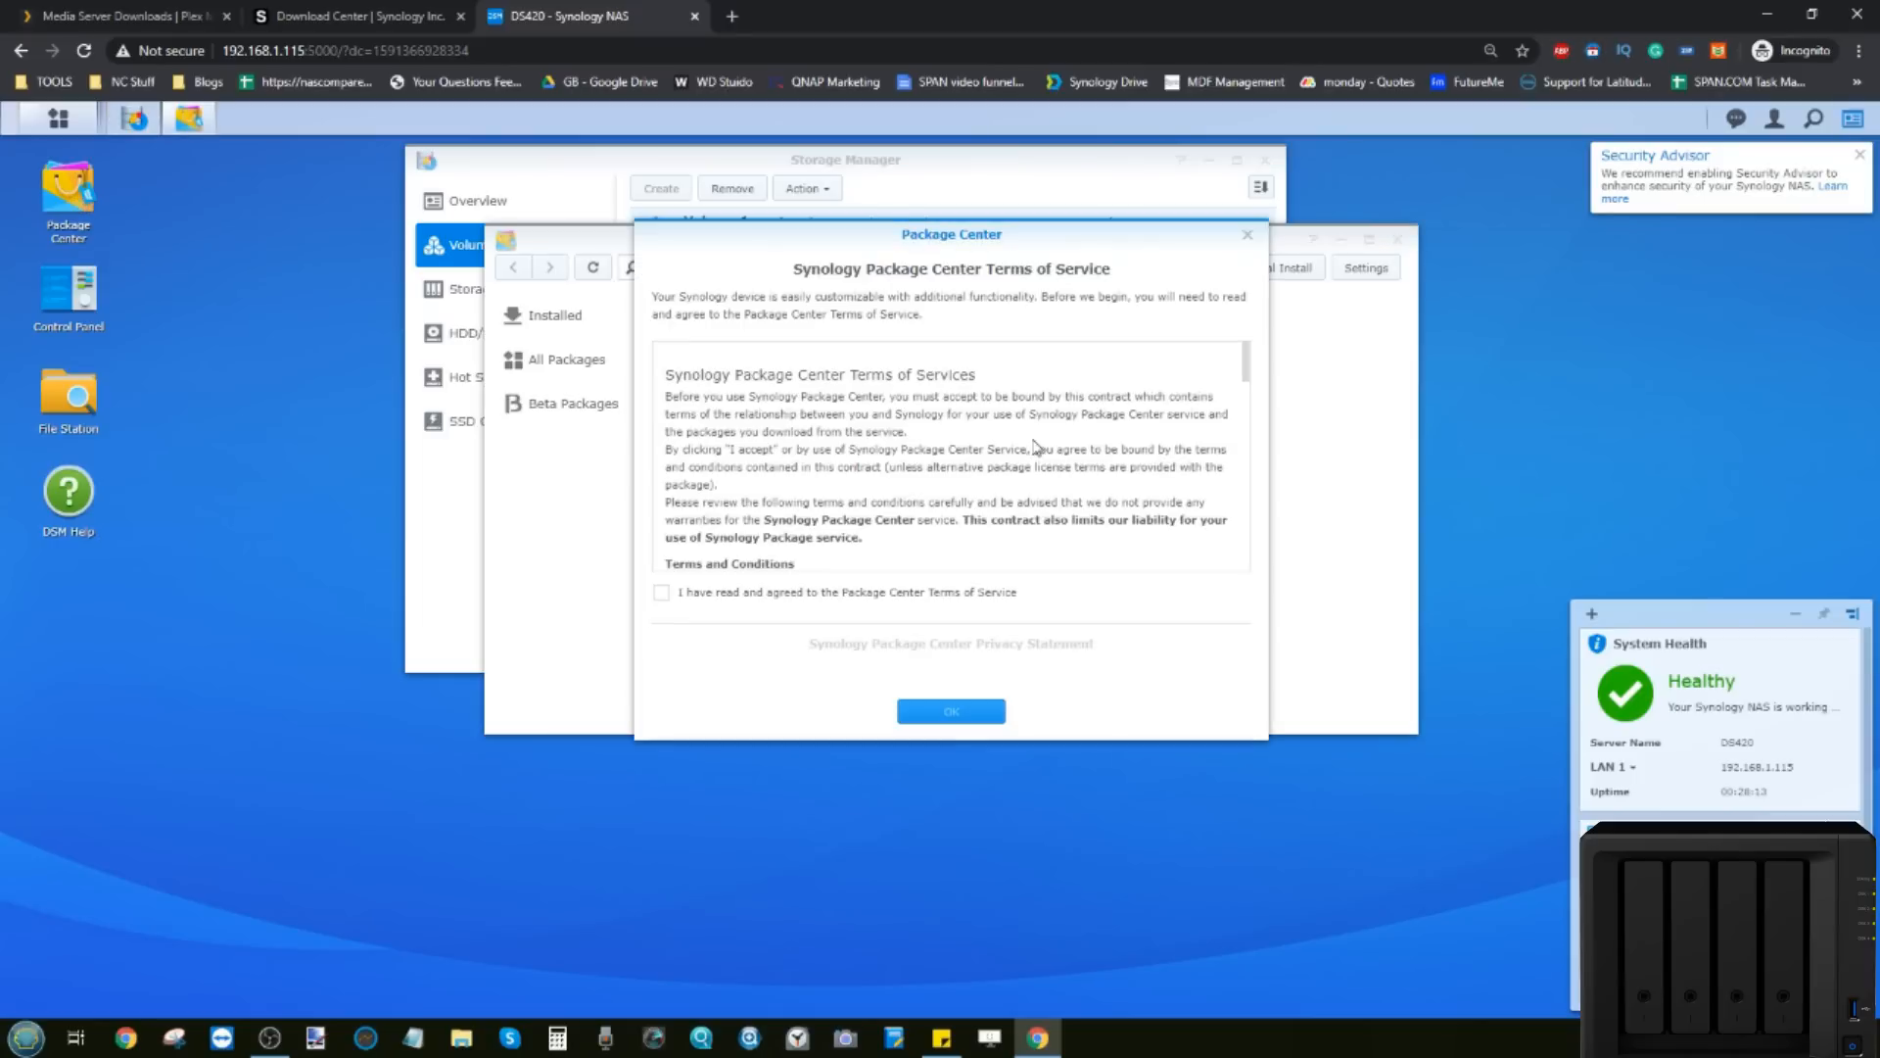
pyautogui.click(663, 594)
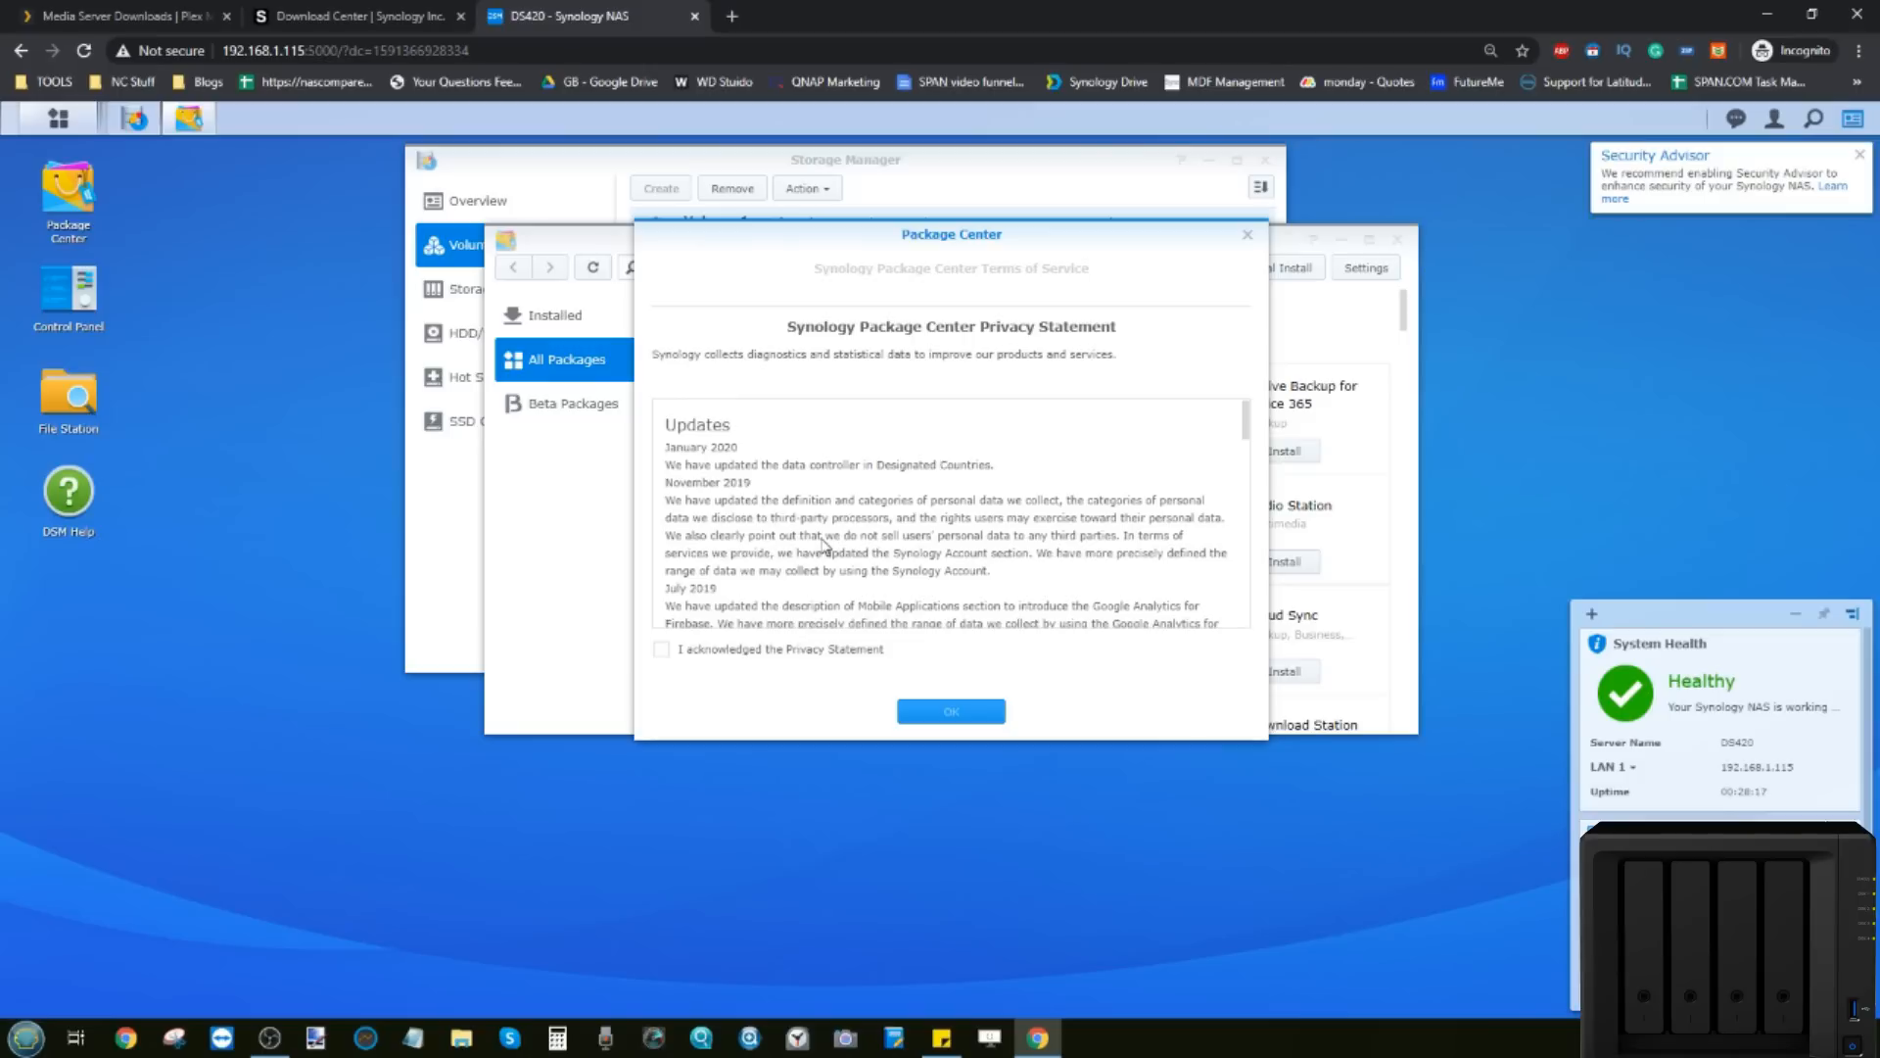
pyautogui.click(662, 649)
pyautogui.click(951, 711)
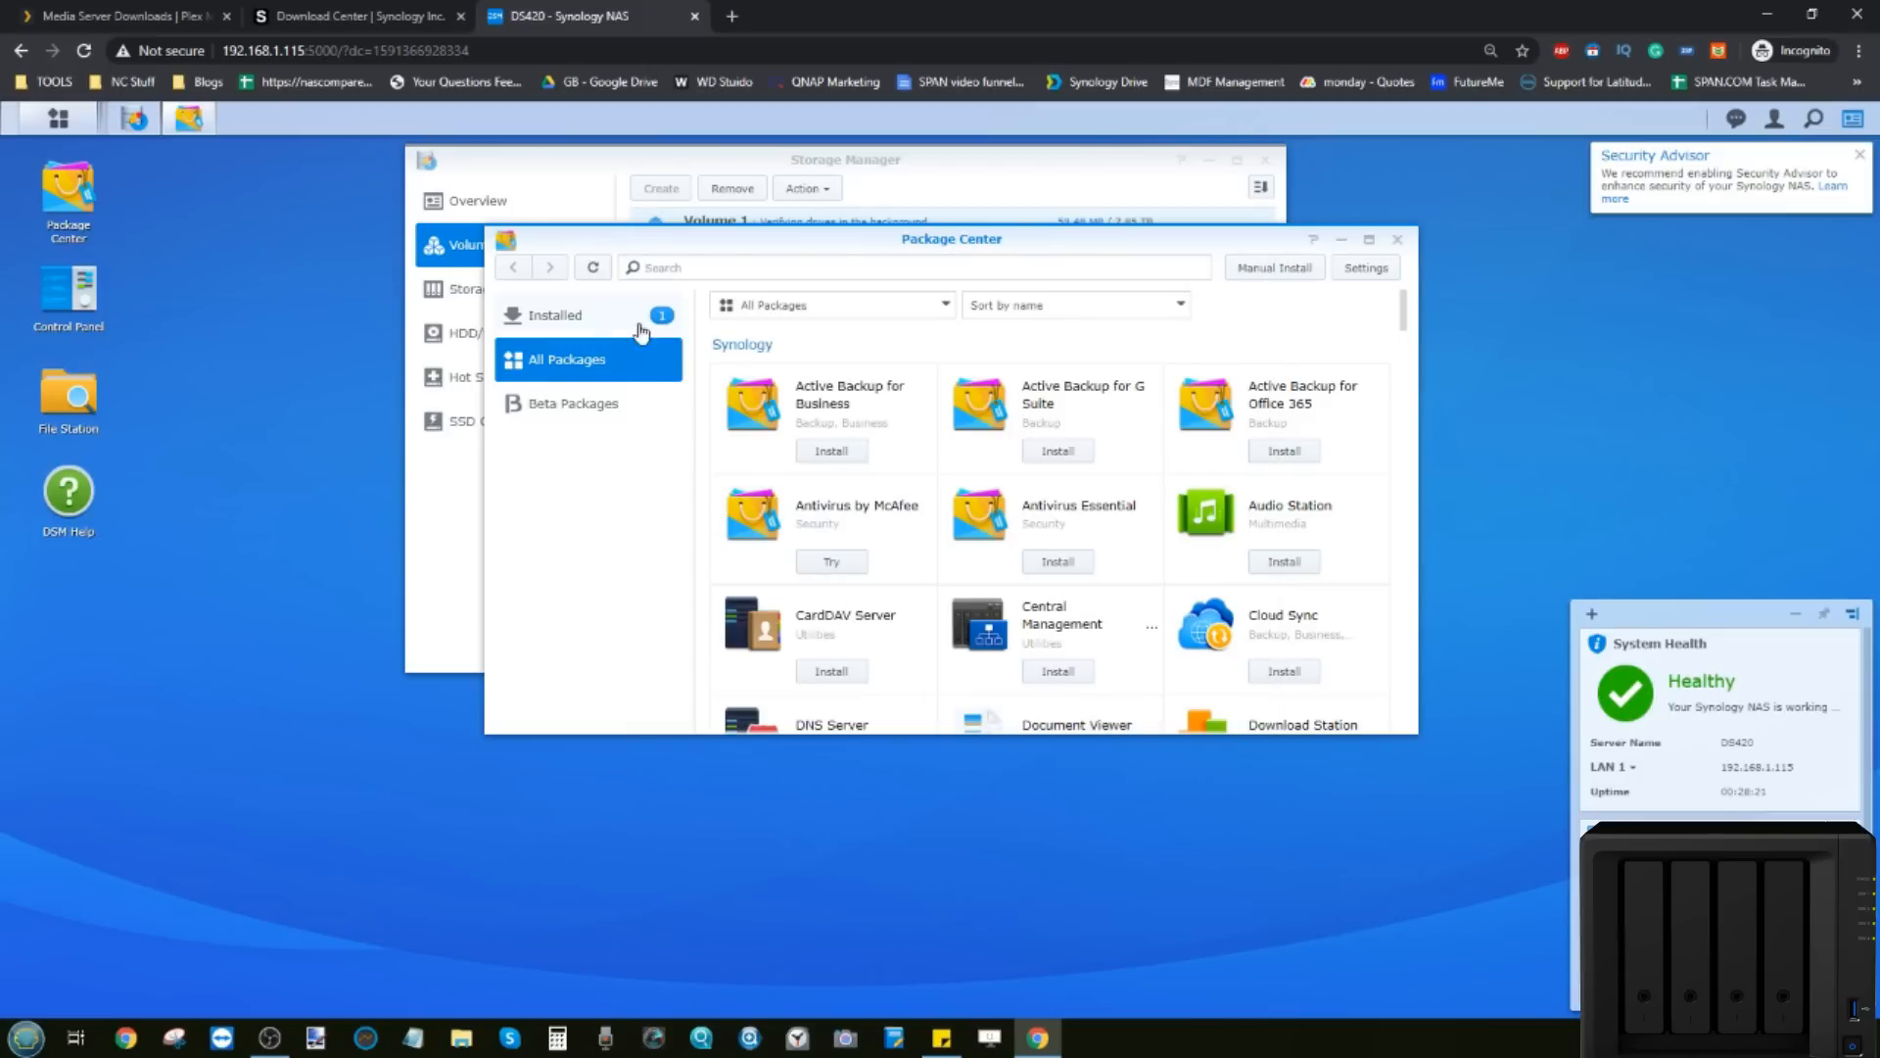
# Step: Browse Beta and All Packages, then open the Plex Media Server package page
pyautogui.scroll(-3, 1003, 440)
pyautogui.scroll(3, 999, 411)
pyautogui.click(573, 402)
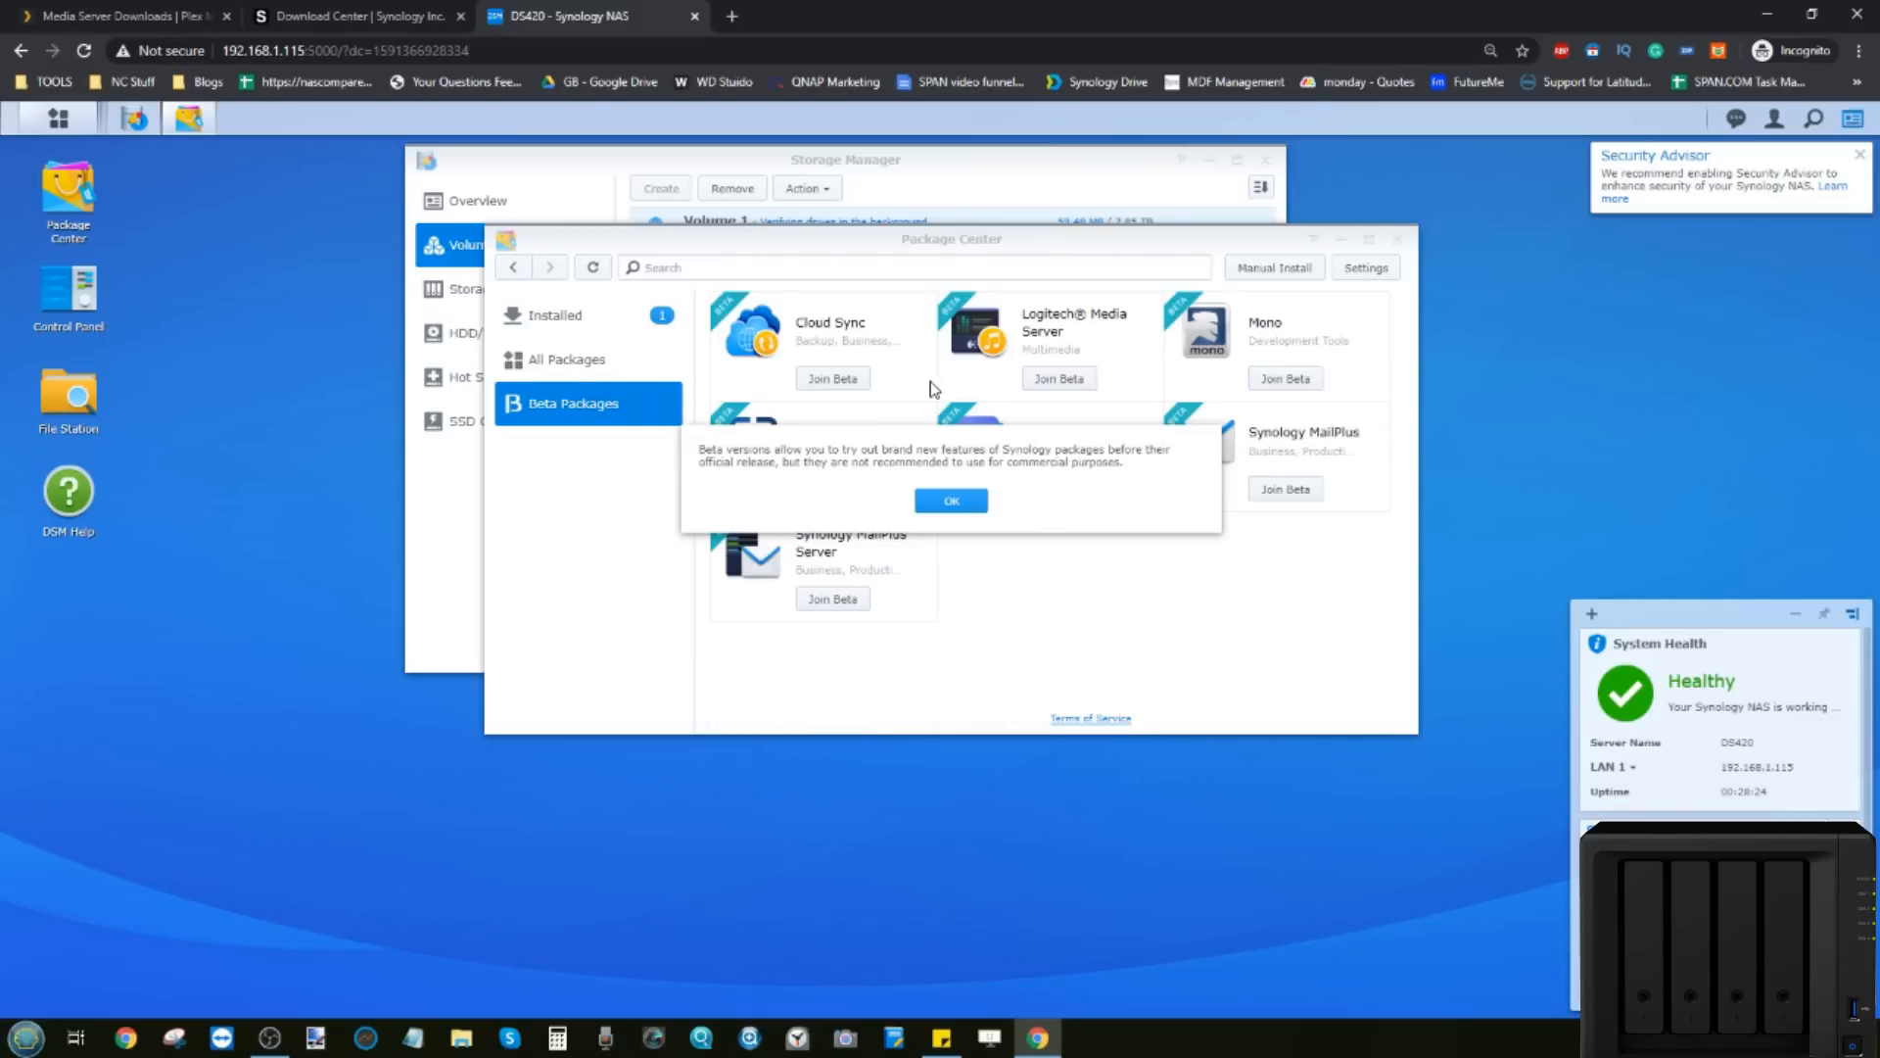
pyautogui.click(971, 503)
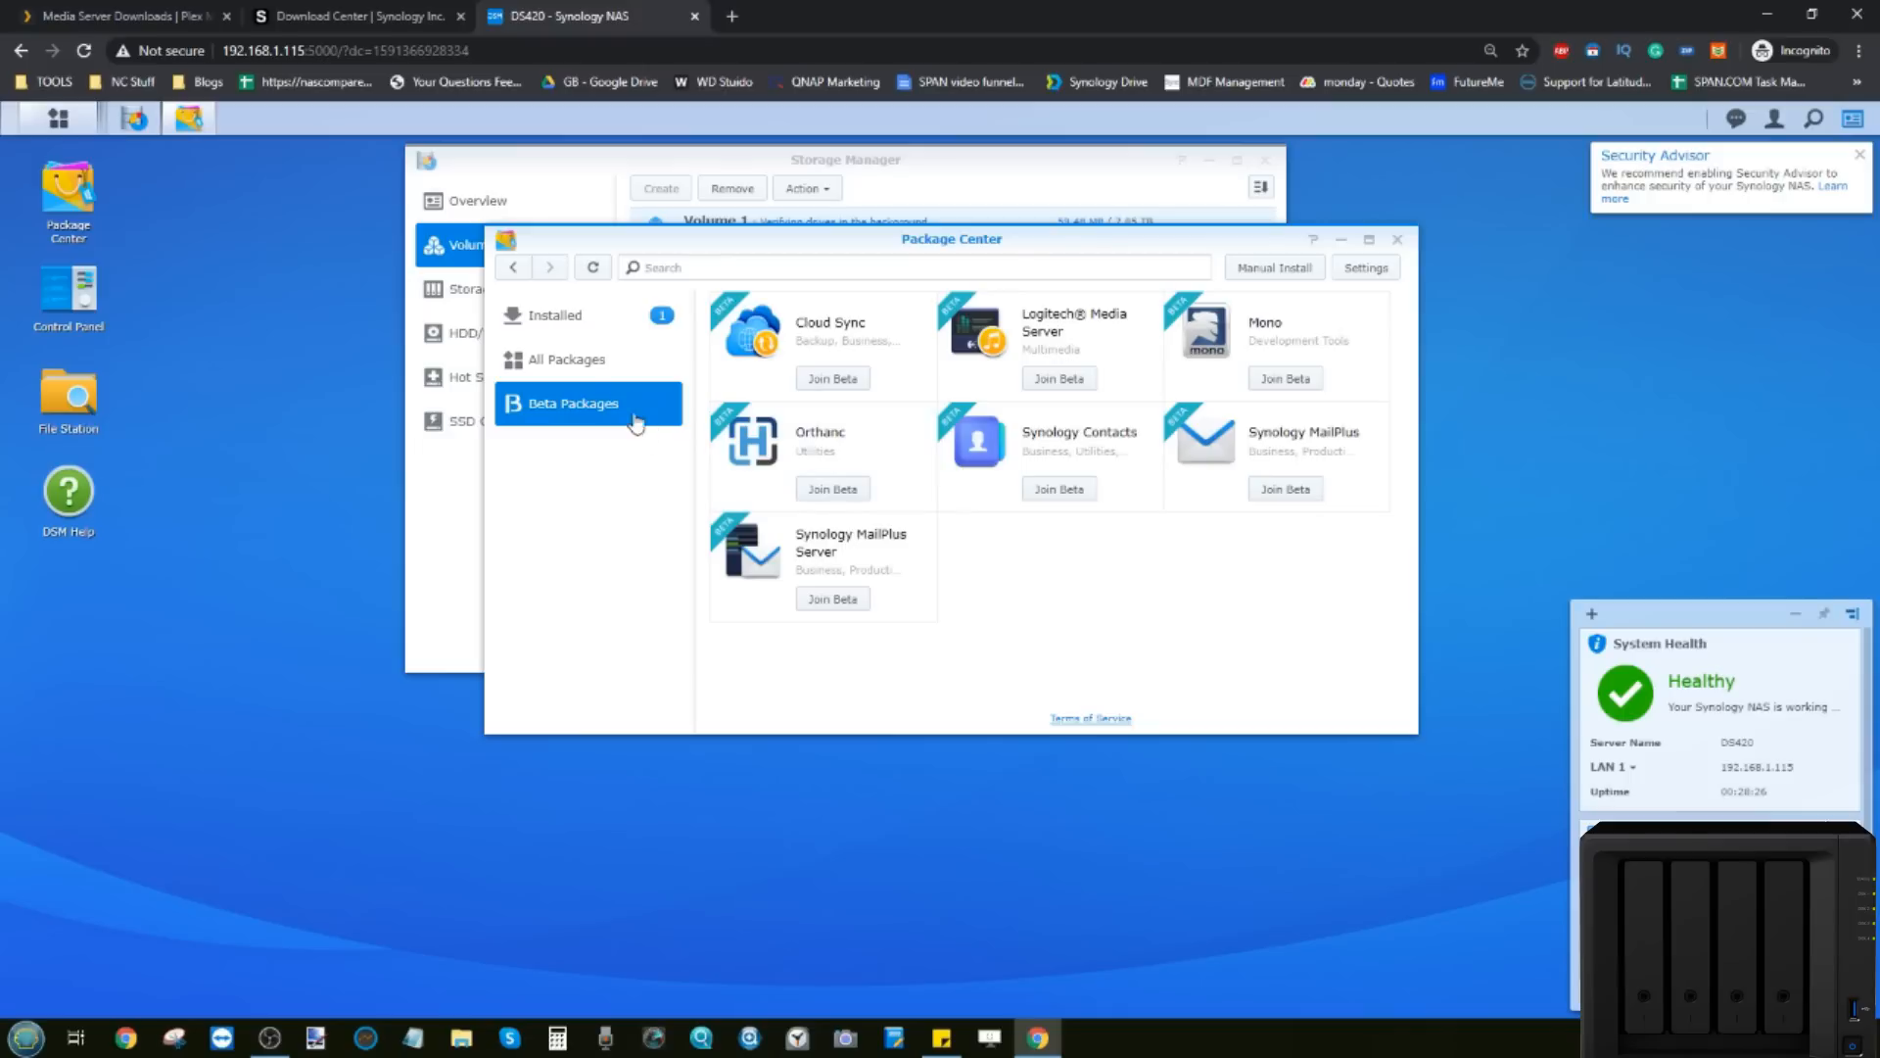
pyautogui.click(589, 362)
pyautogui.scroll(-5, 1020, 474)
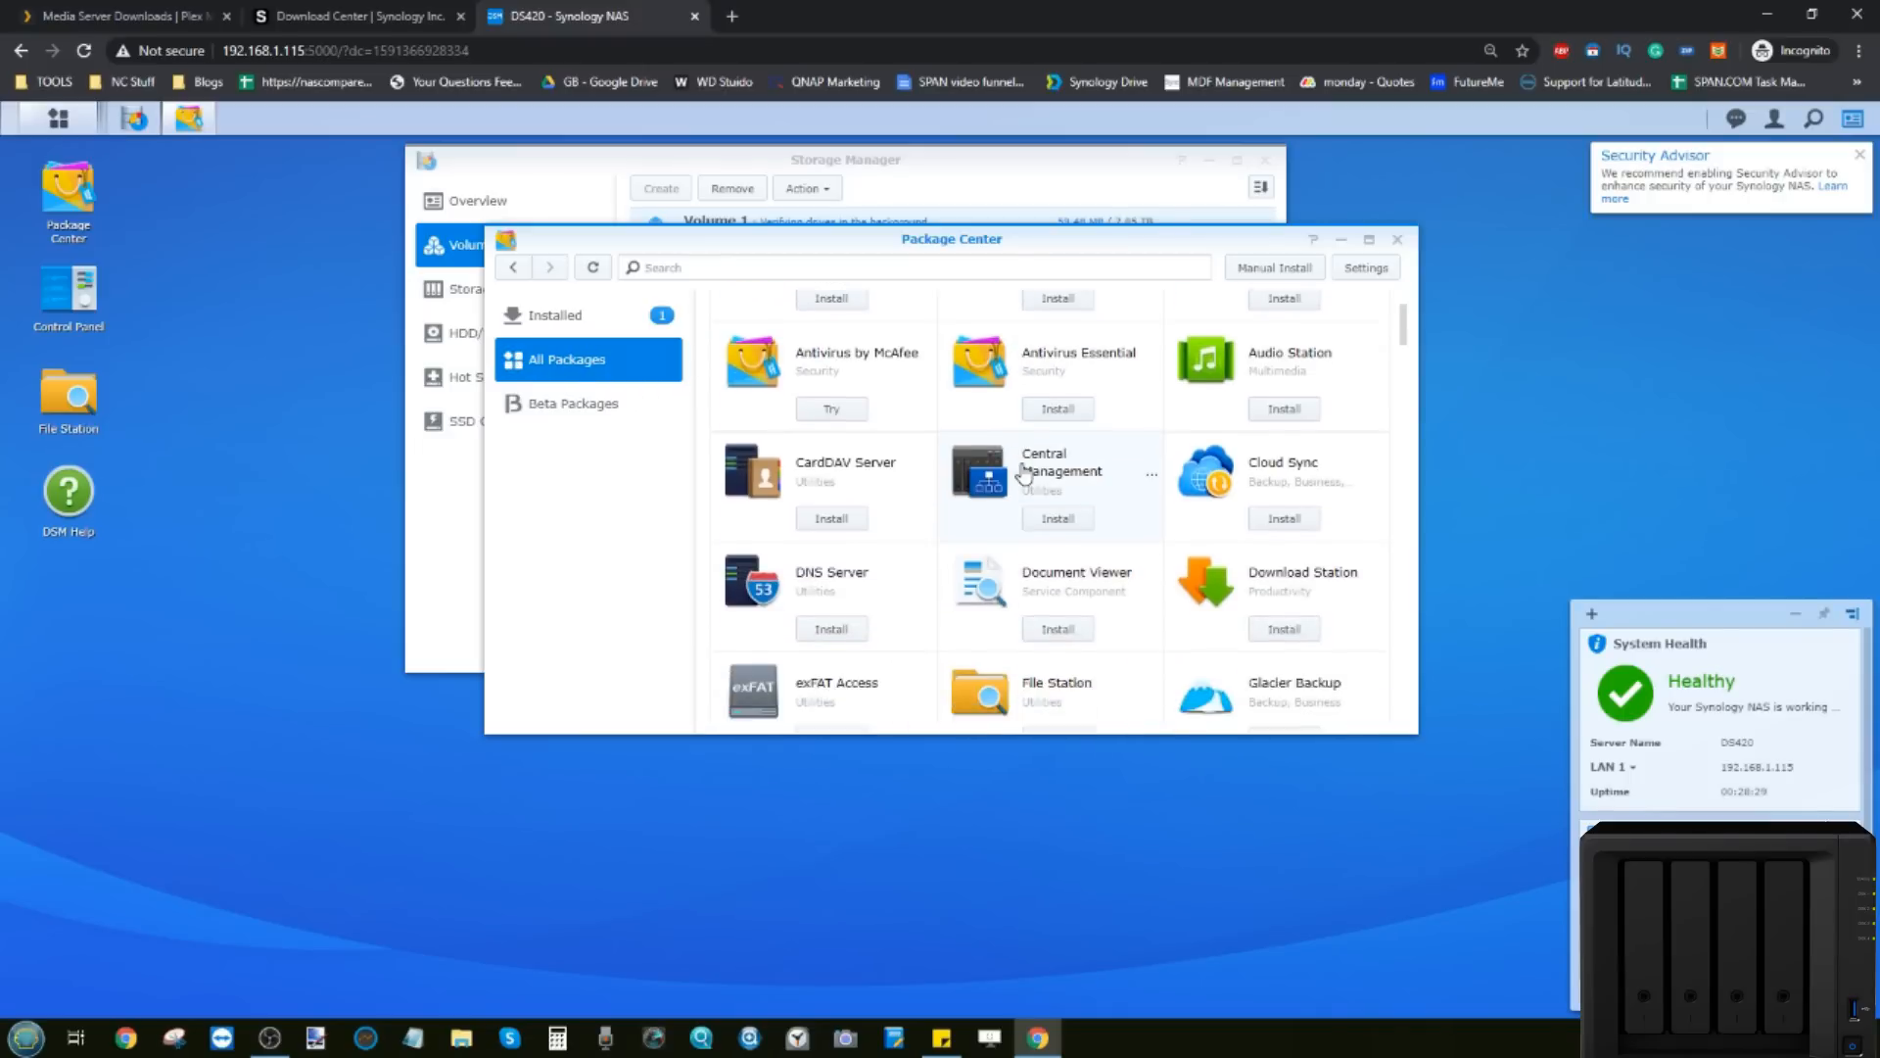
pyautogui.scroll(-10, 940, 421)
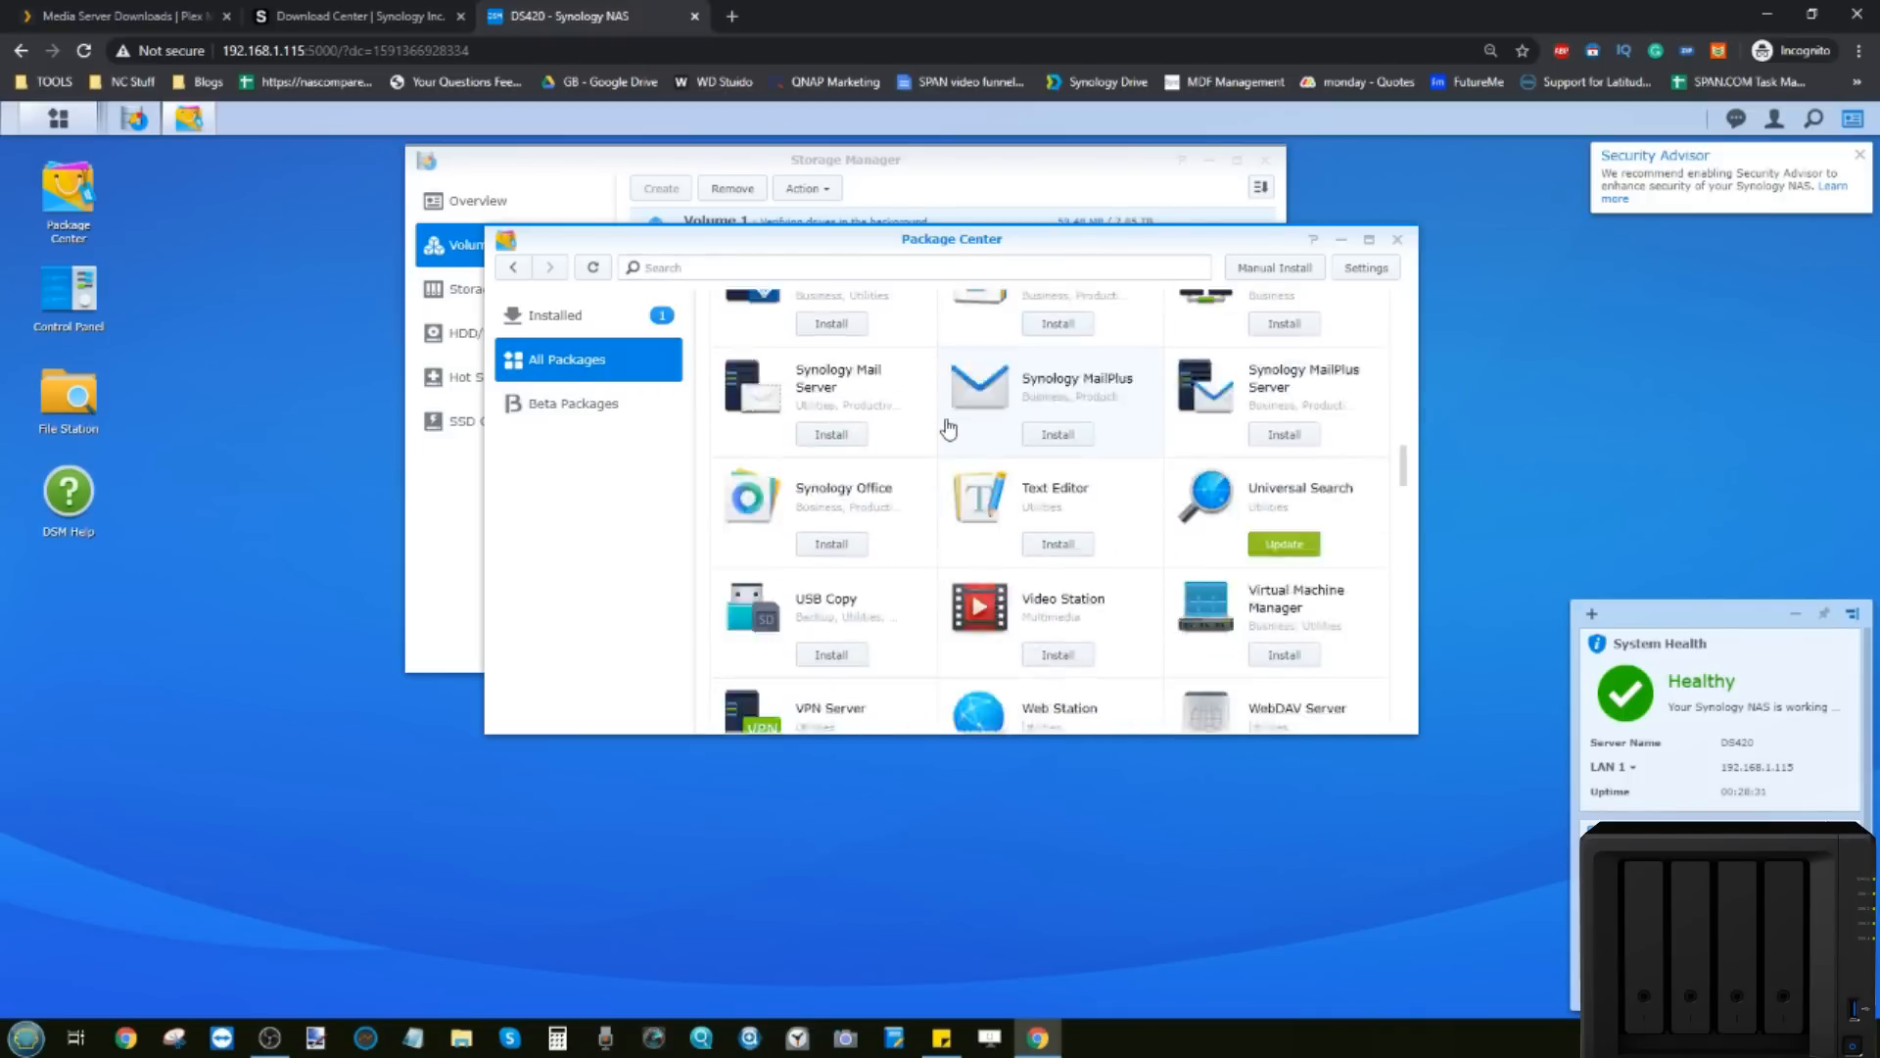
pyautogui.scroll(-3, 948, 428)
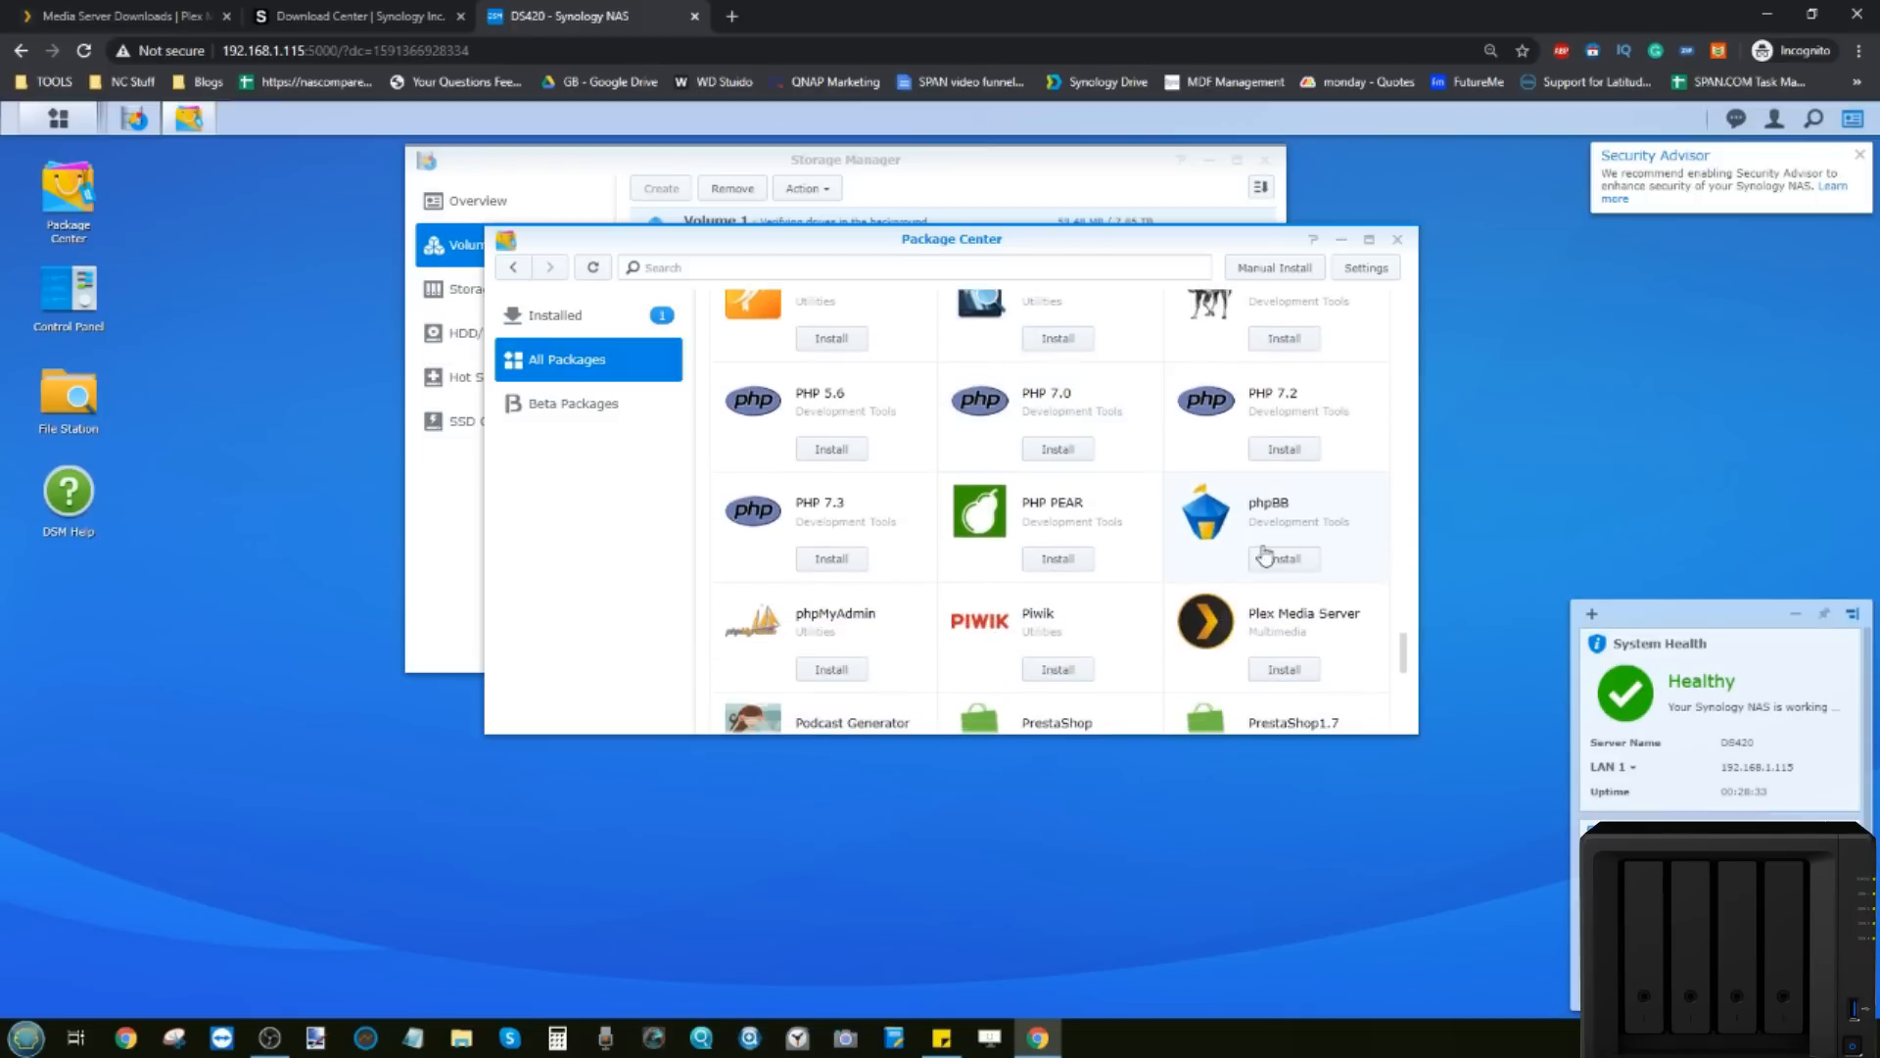
pyautogui.click(1218, 630)
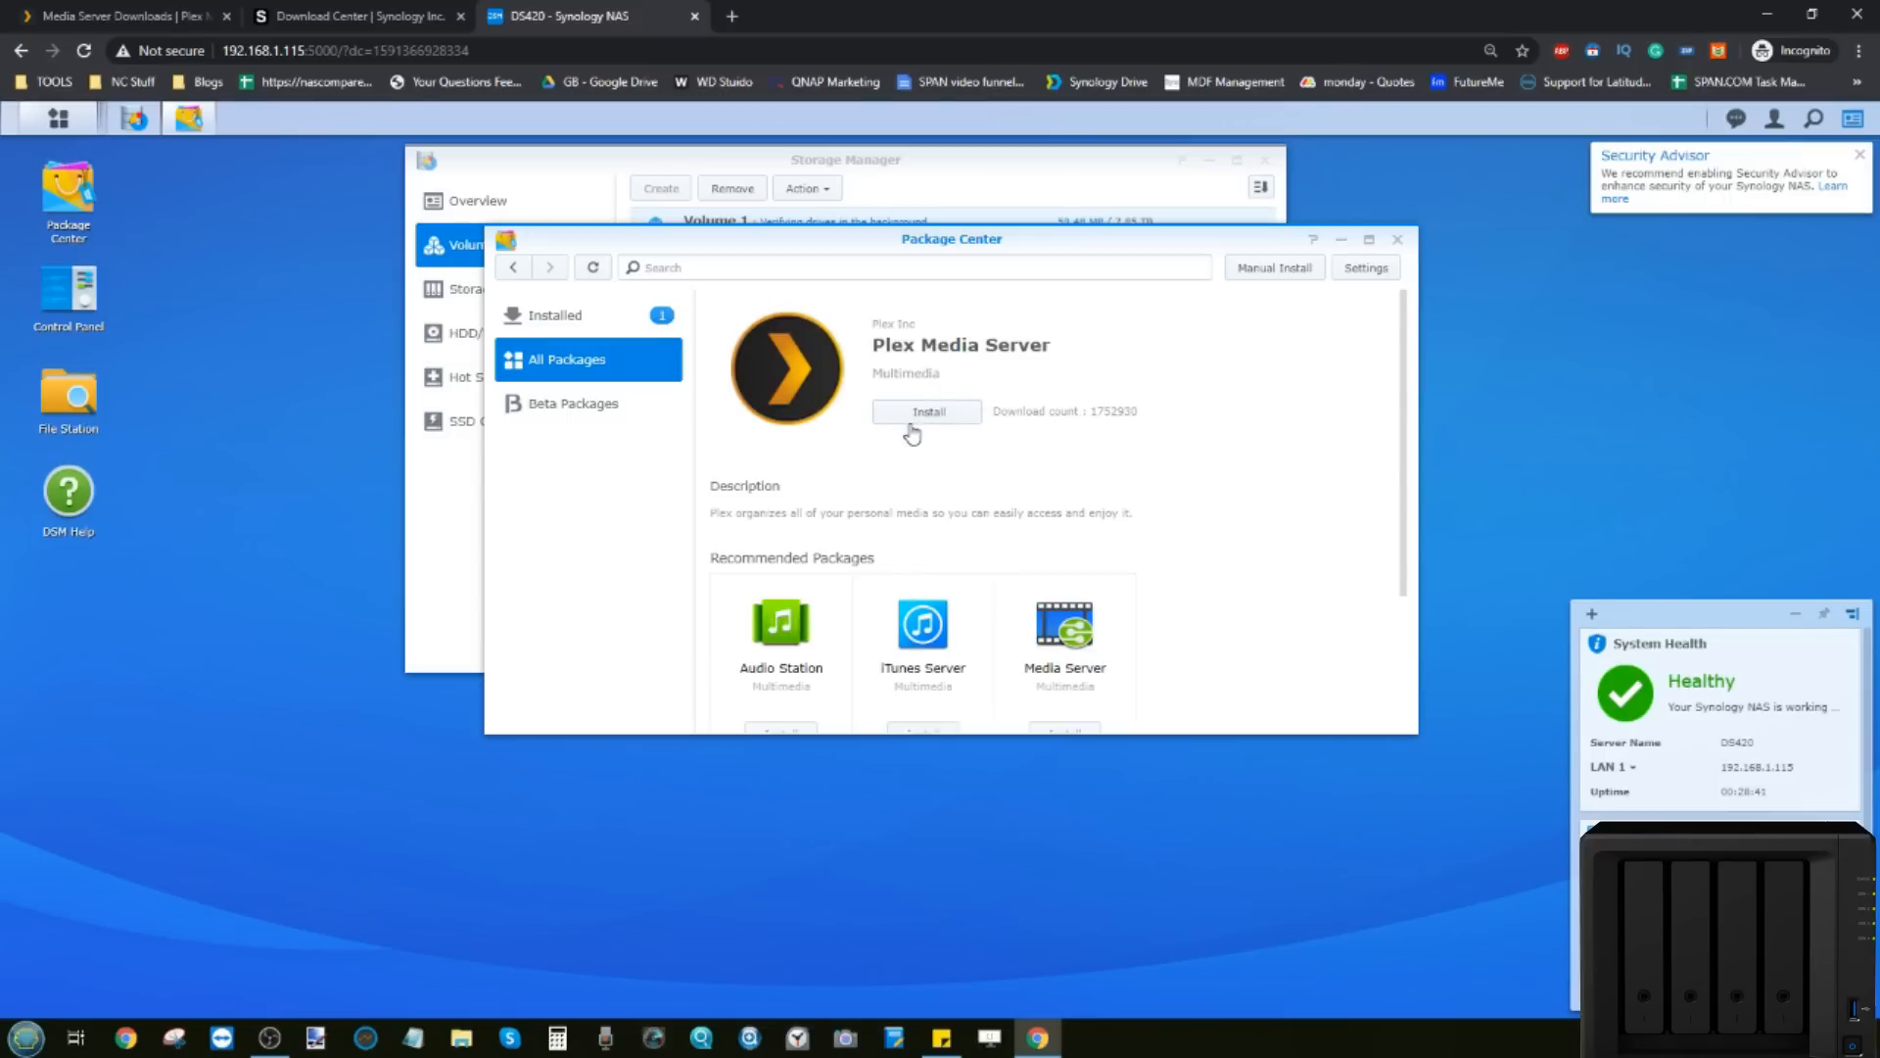
pyautogui.click(1257, 271)
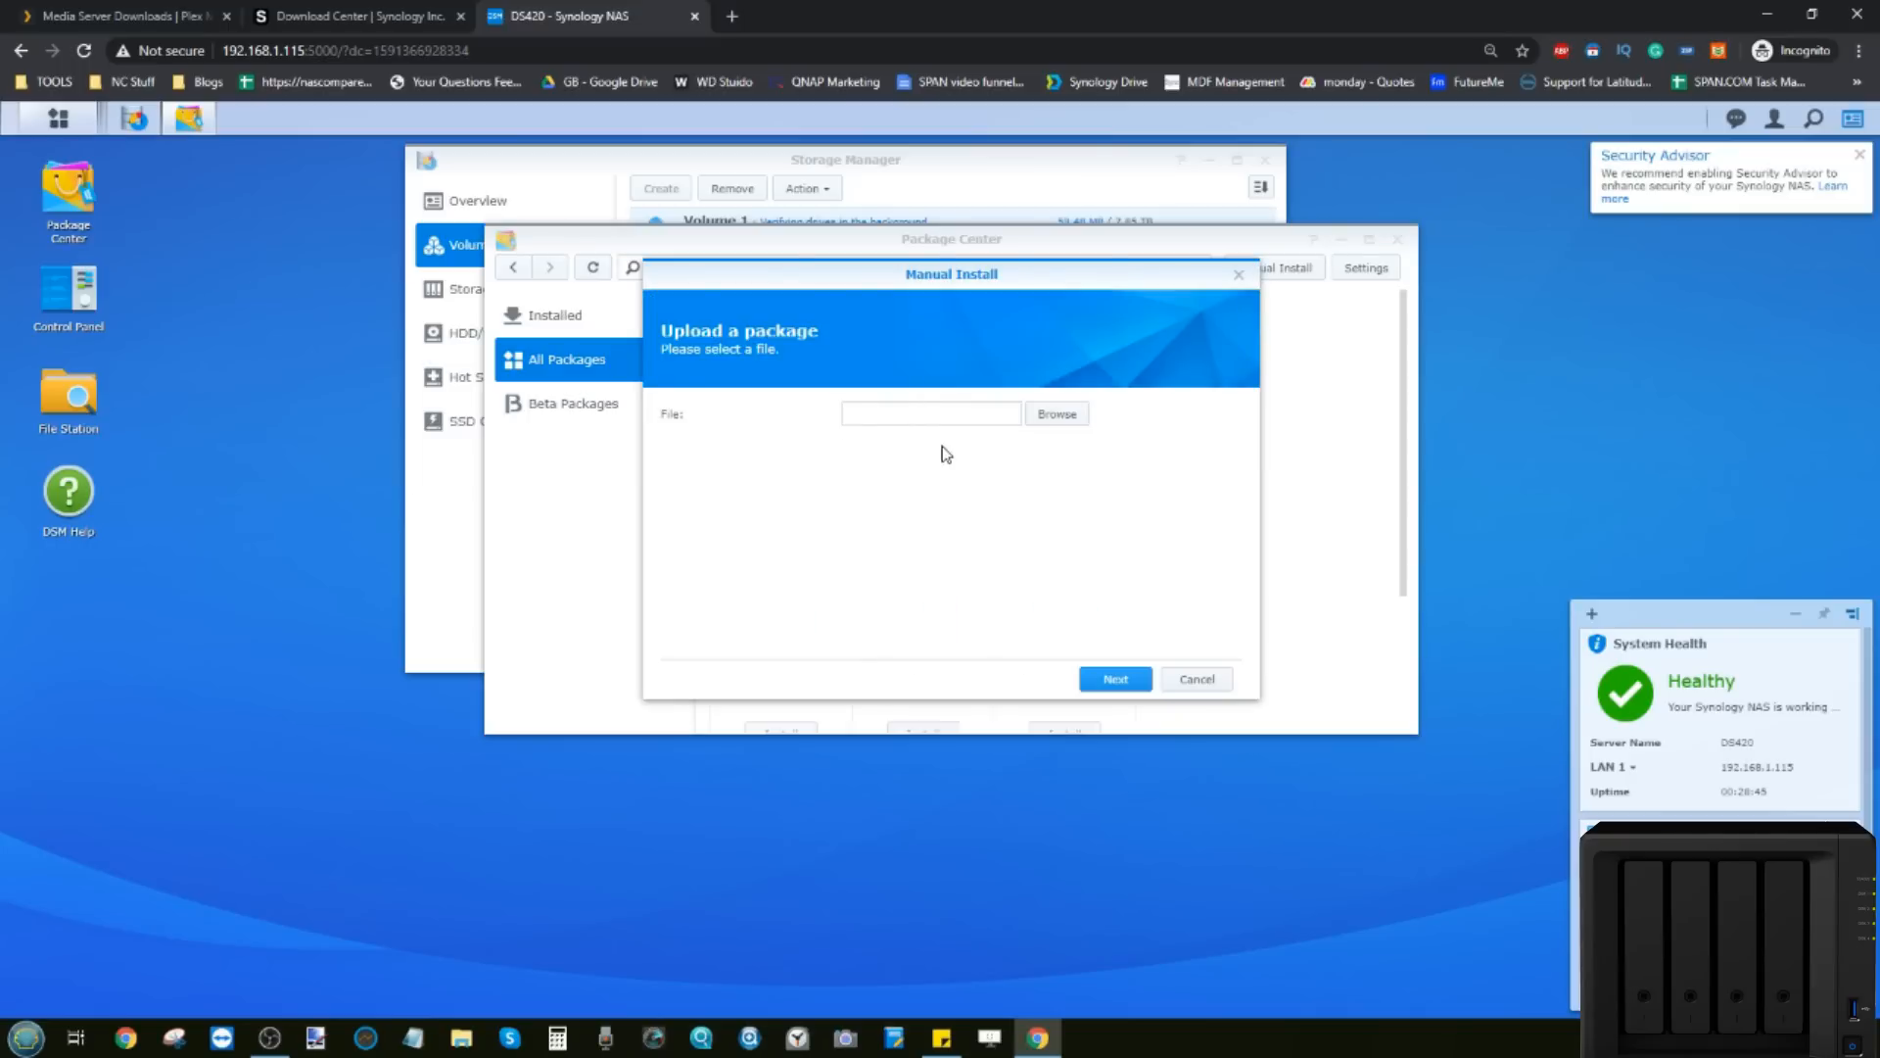
pyautogui.click(115, 12)
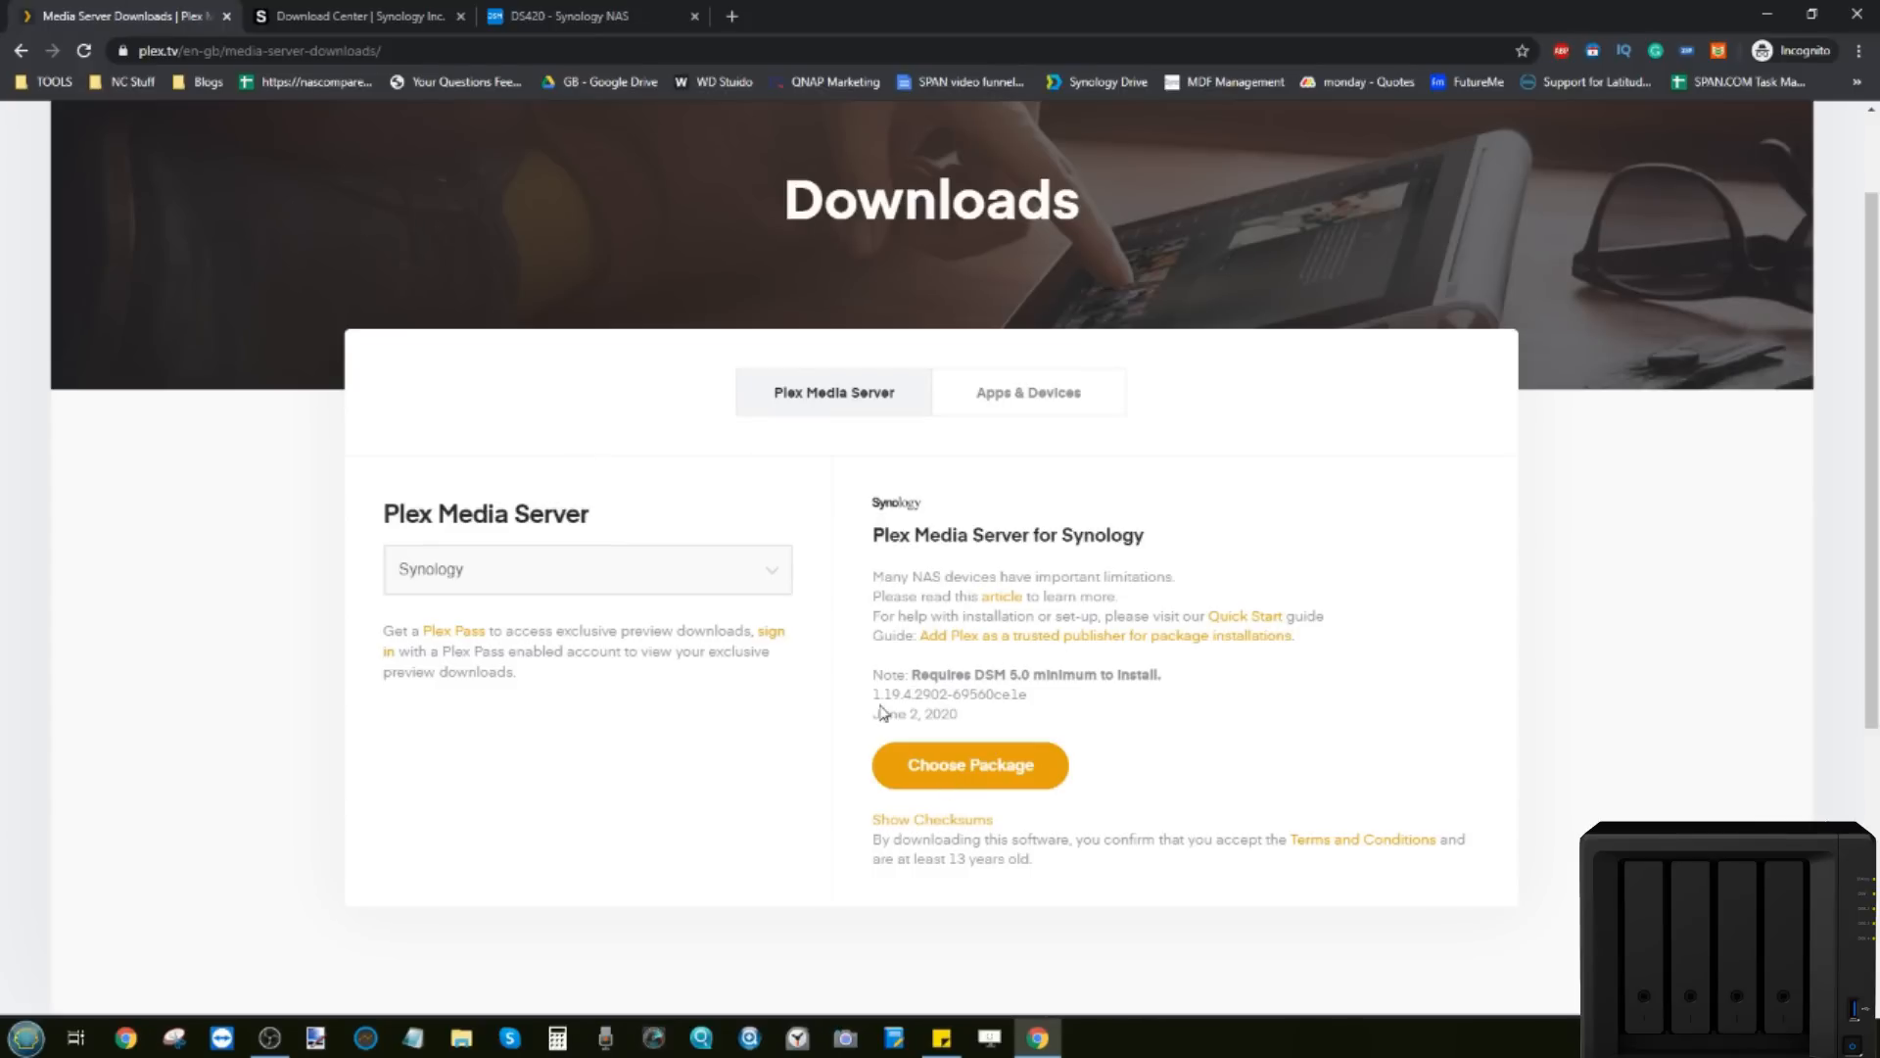
pyautogui.click(594, 12)
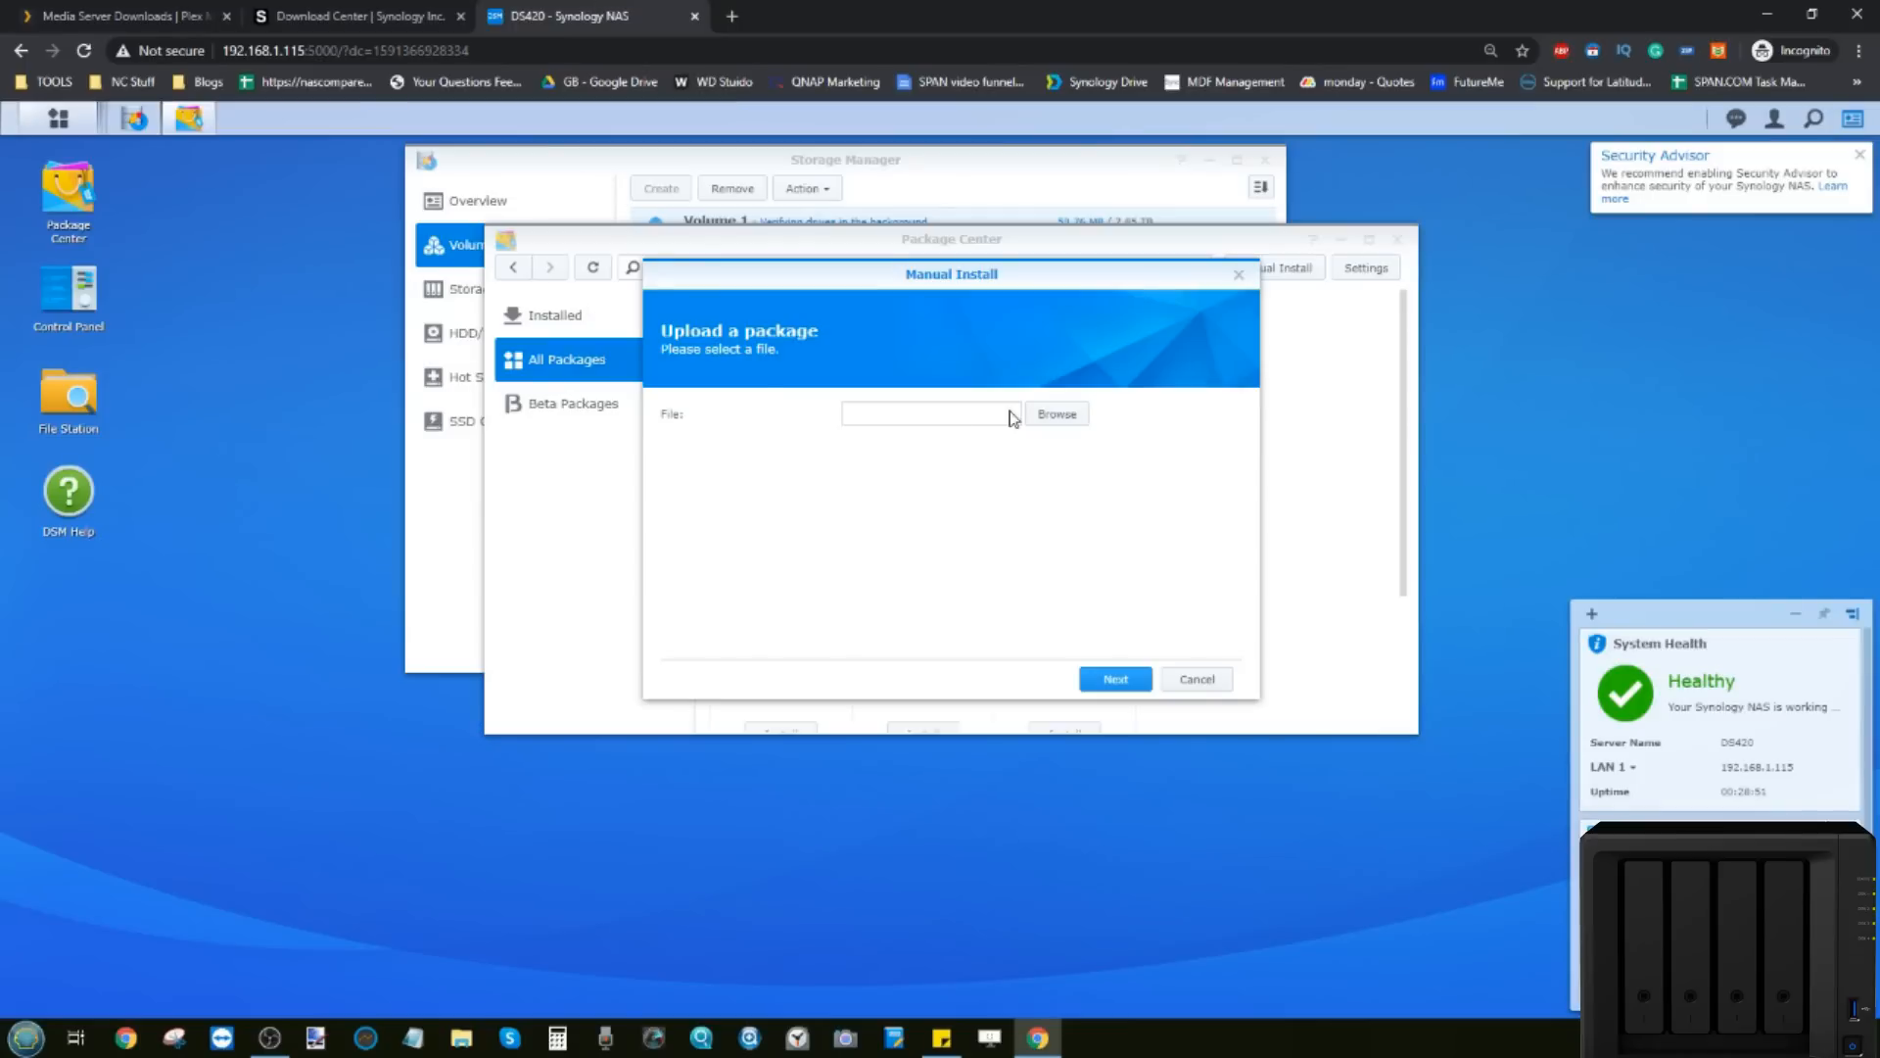
pyautogui.click(1057, 413)
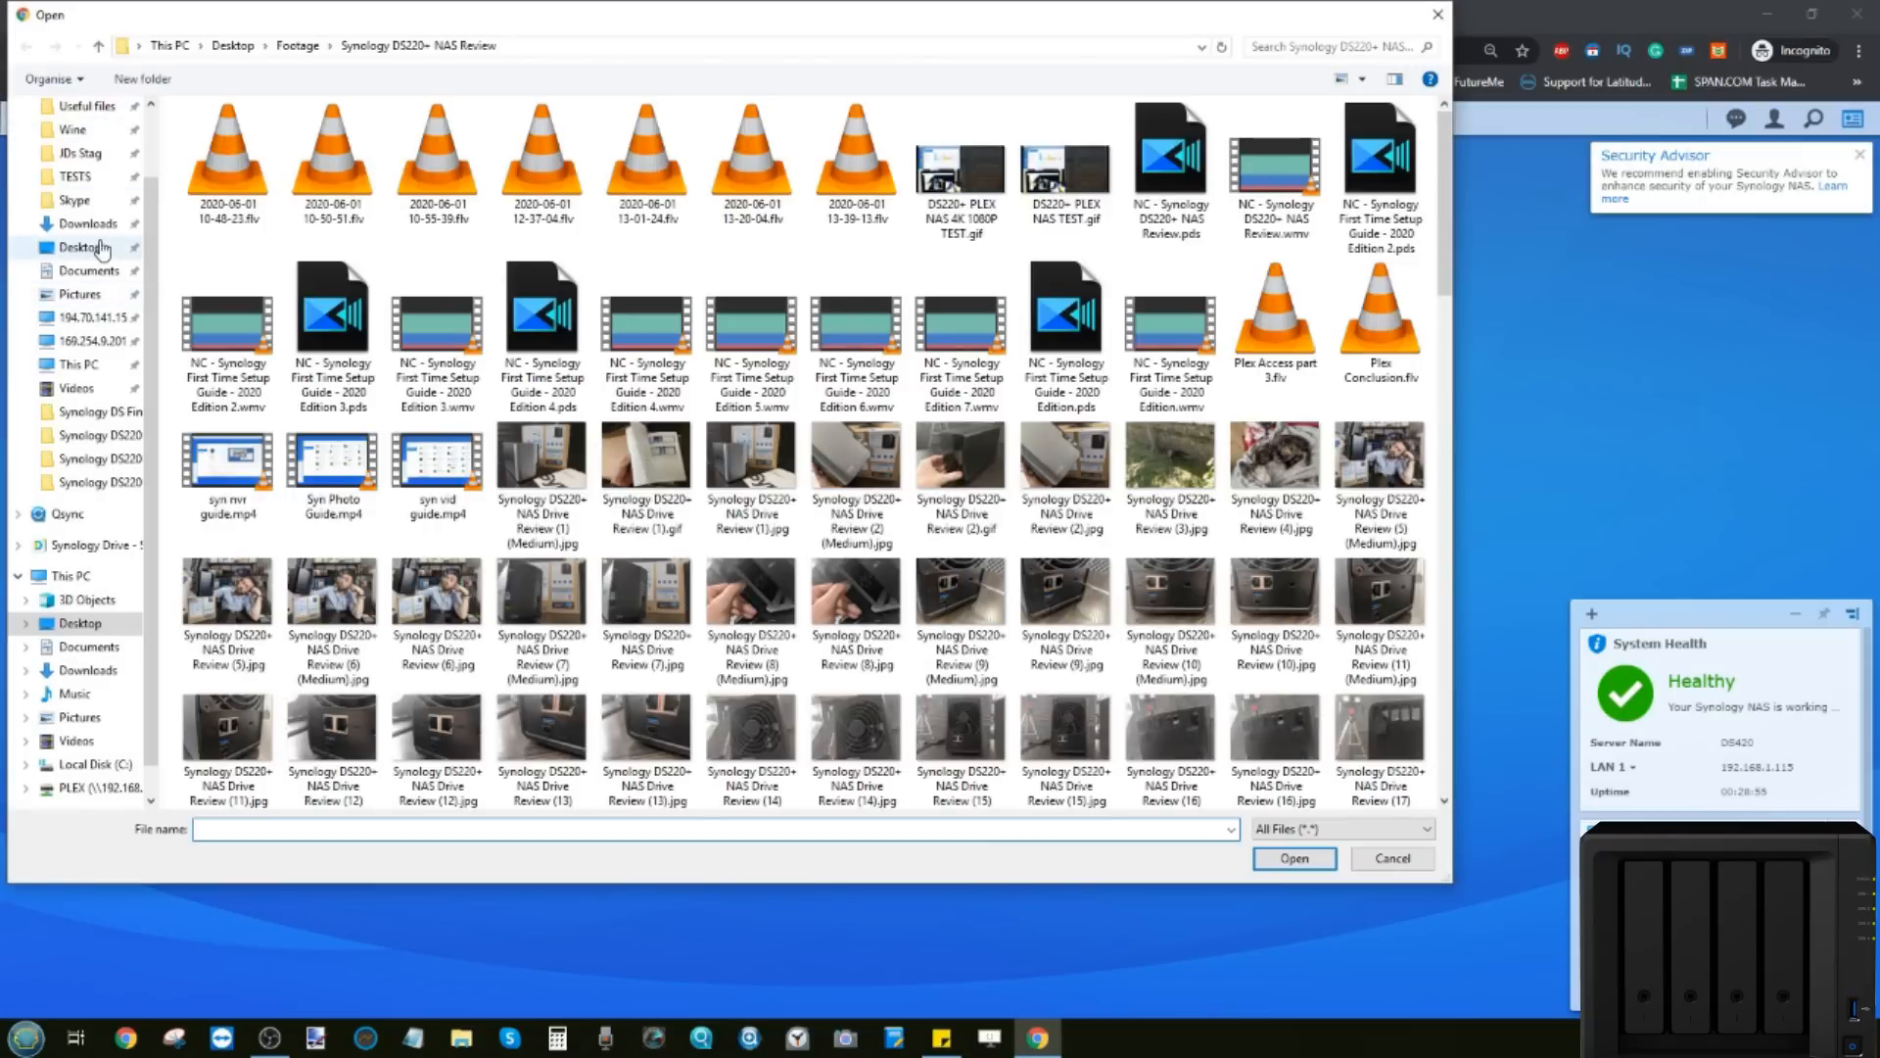
pyautogui.click(88, 223)
pyautogui.click(310, 137)
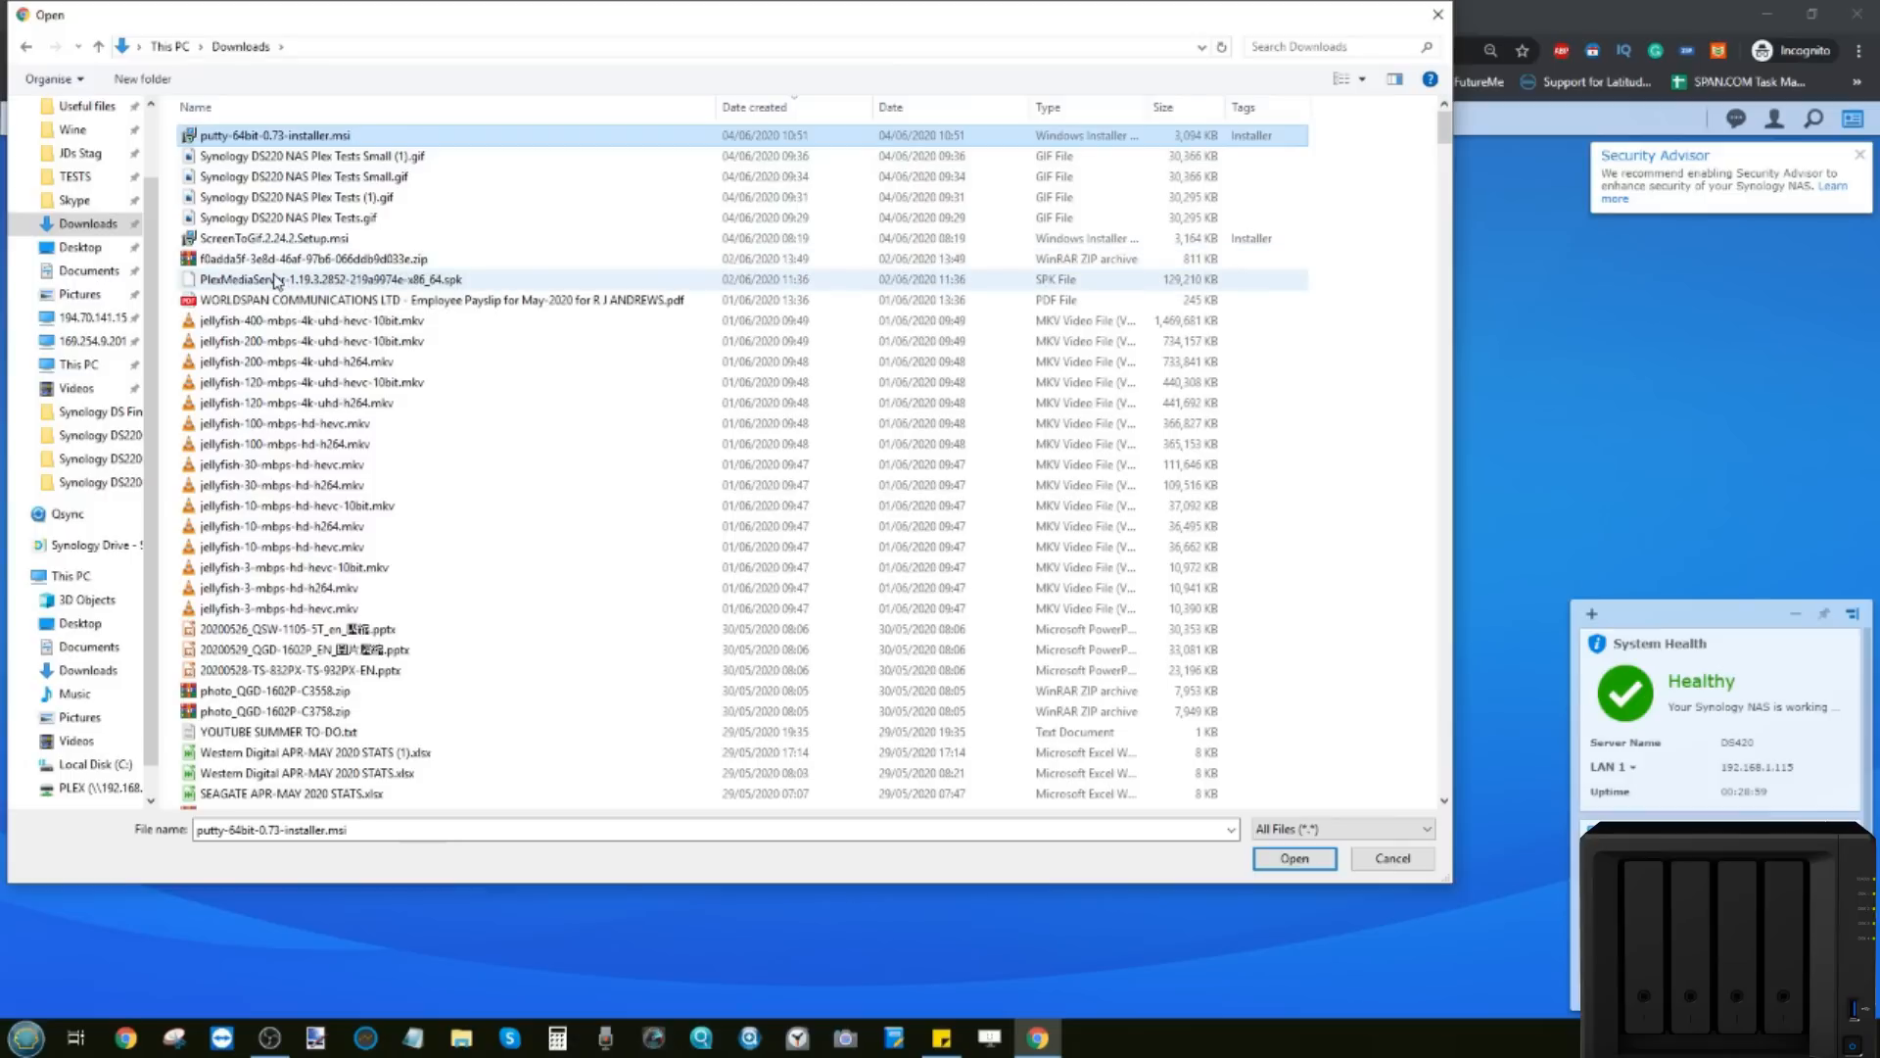
pyautogui.click(315, 281)
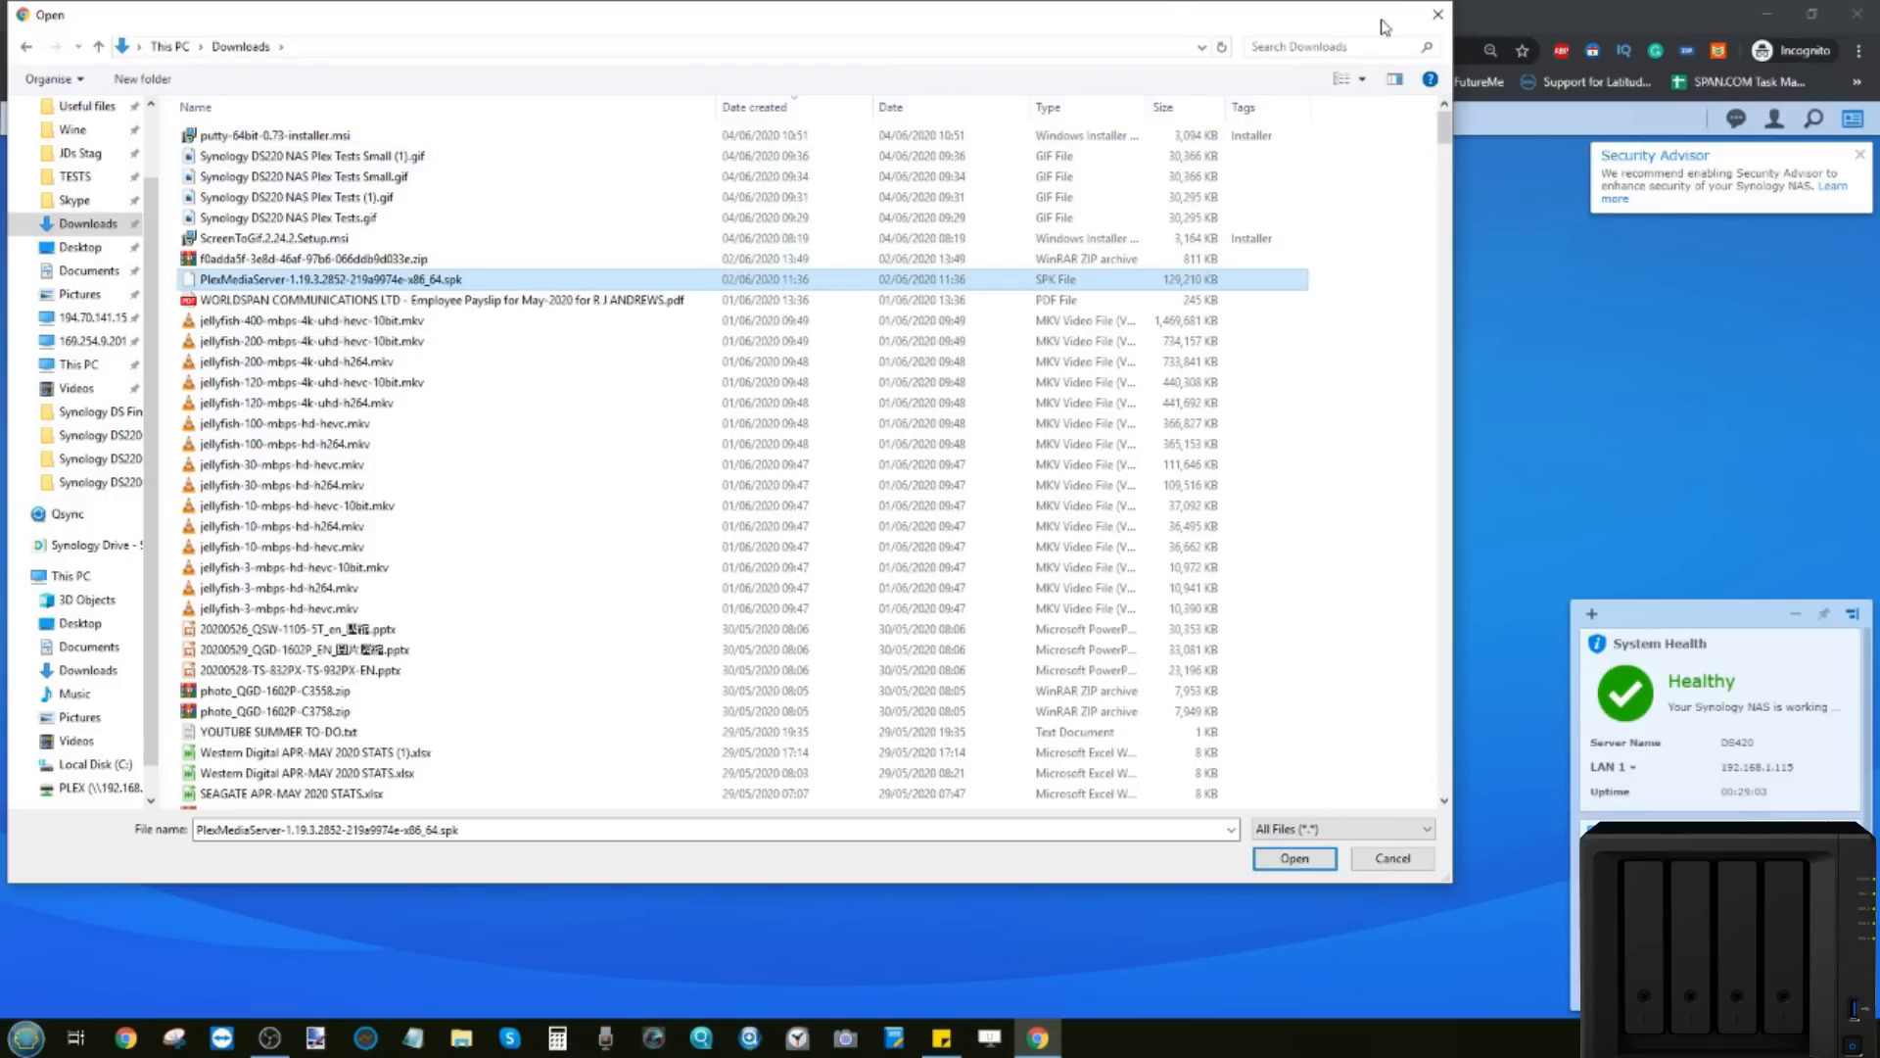
pyautogui.click(1438, 15)
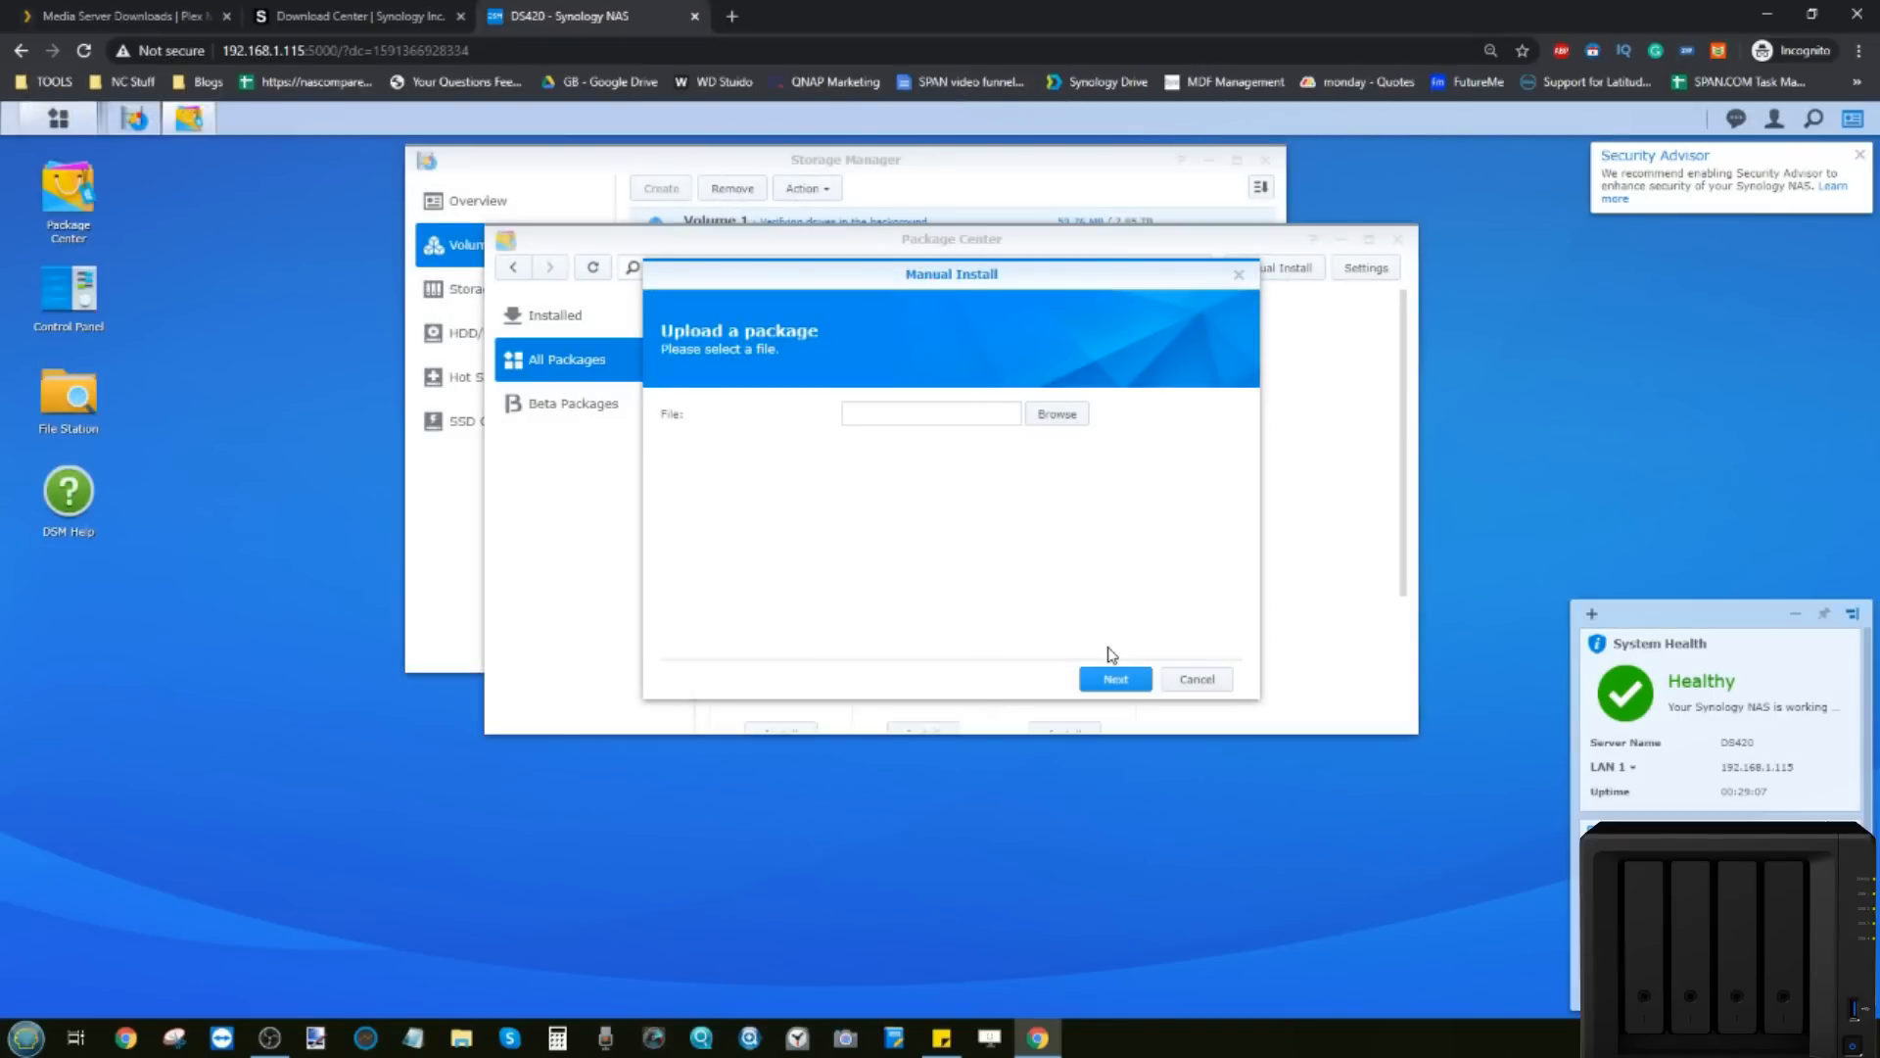
pyautogui.click(1200, 679)
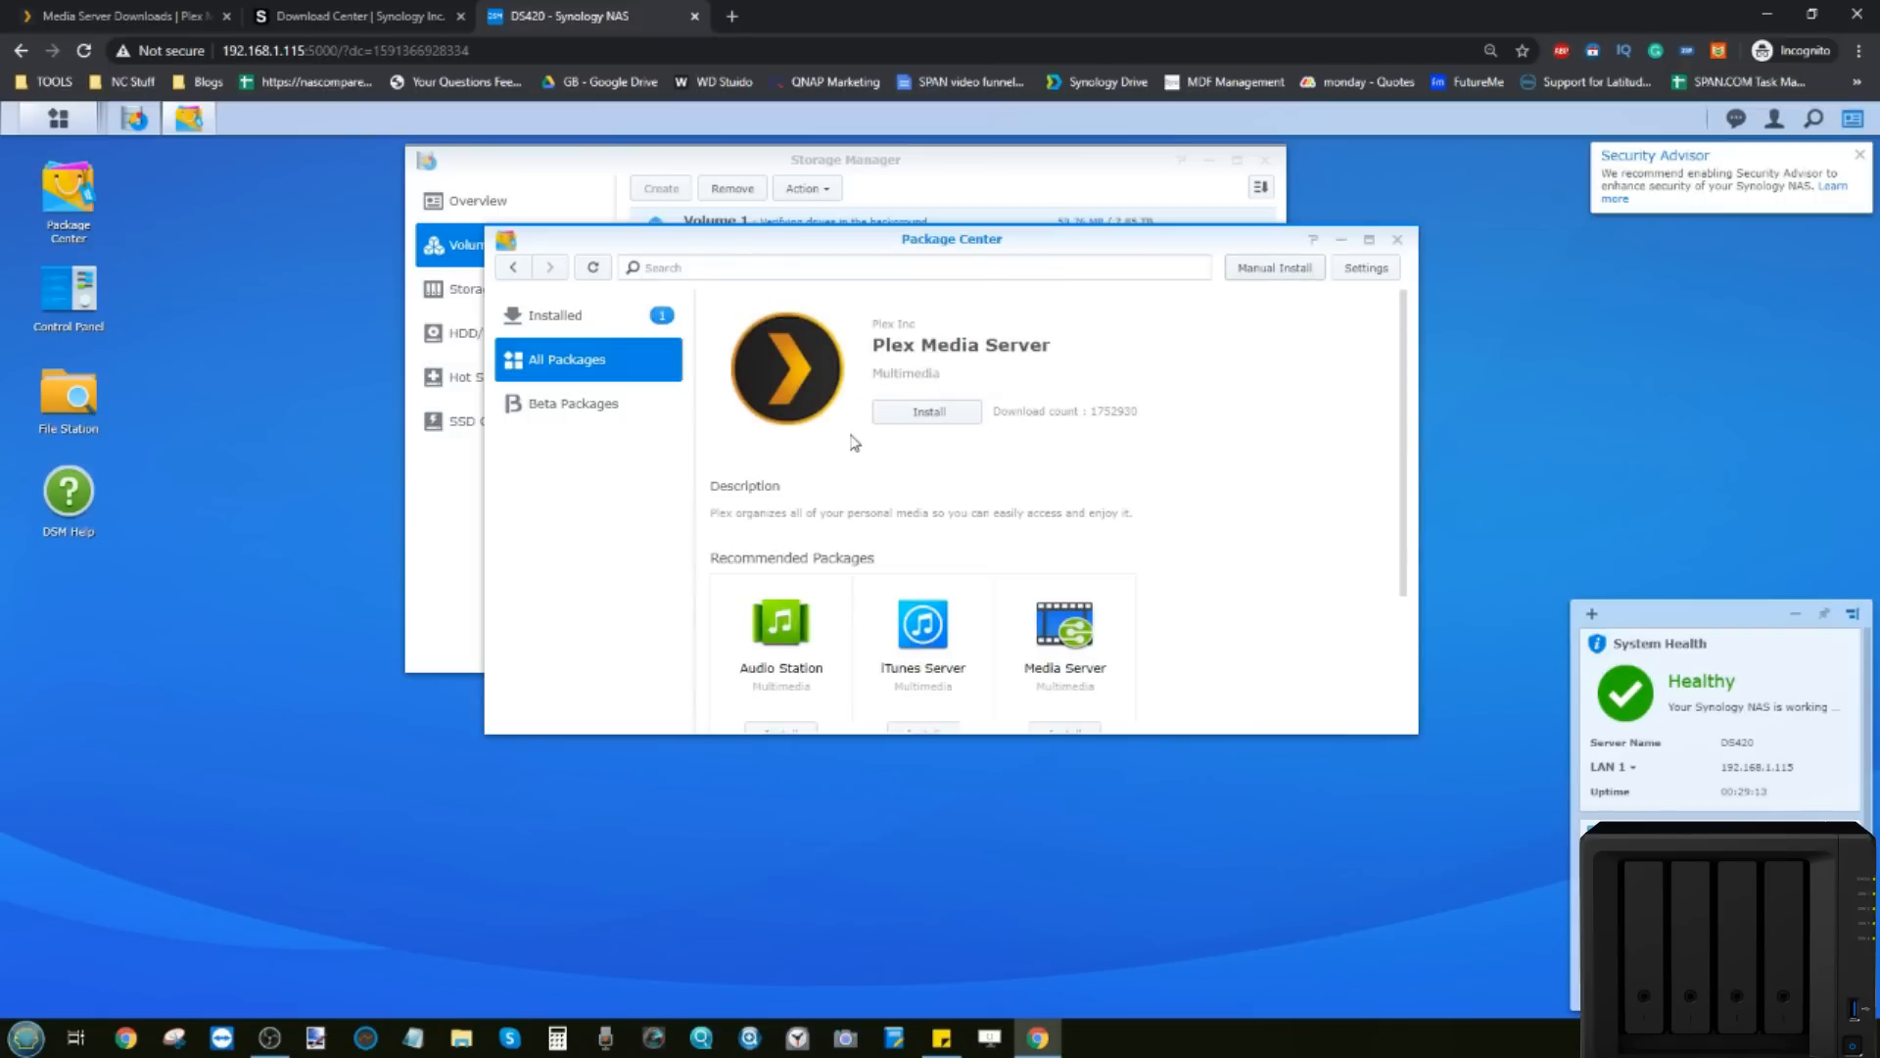
pyautogui.scroll(-3, 908, 496)
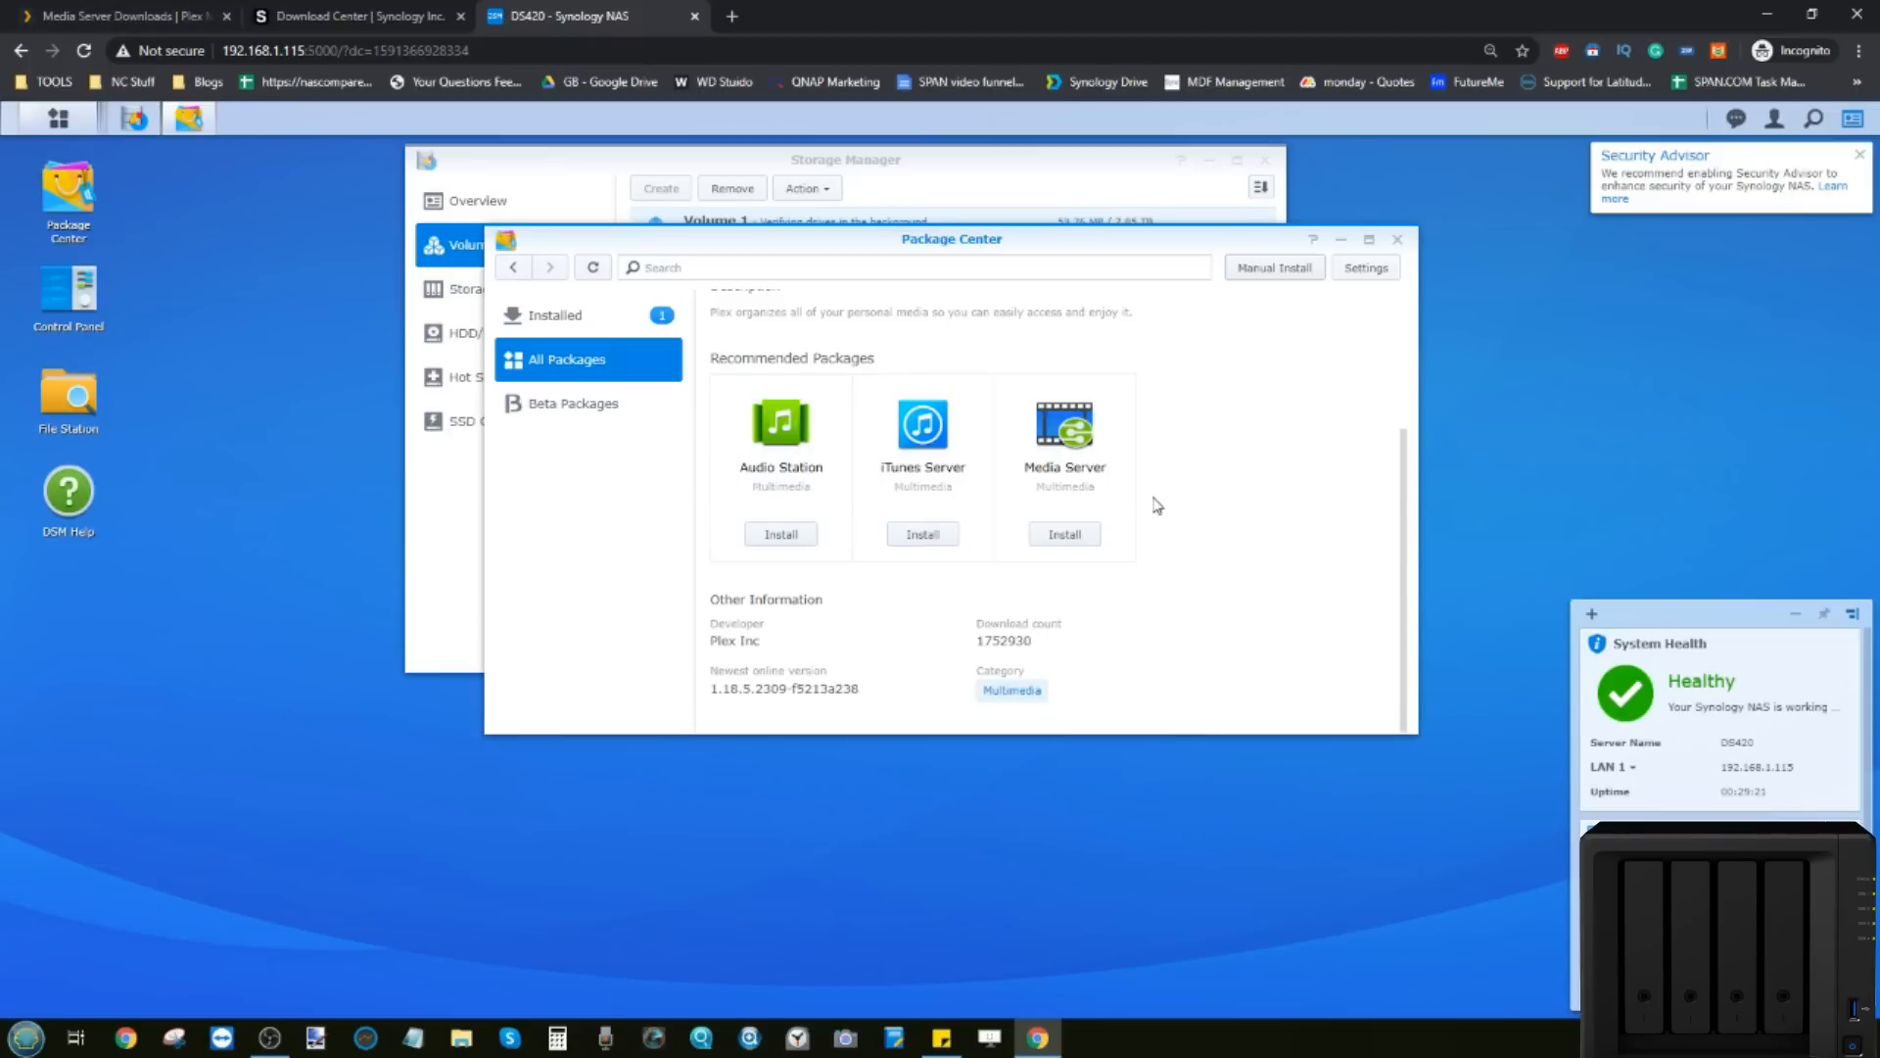
pyautogui.scroll(2, 1075, 573)
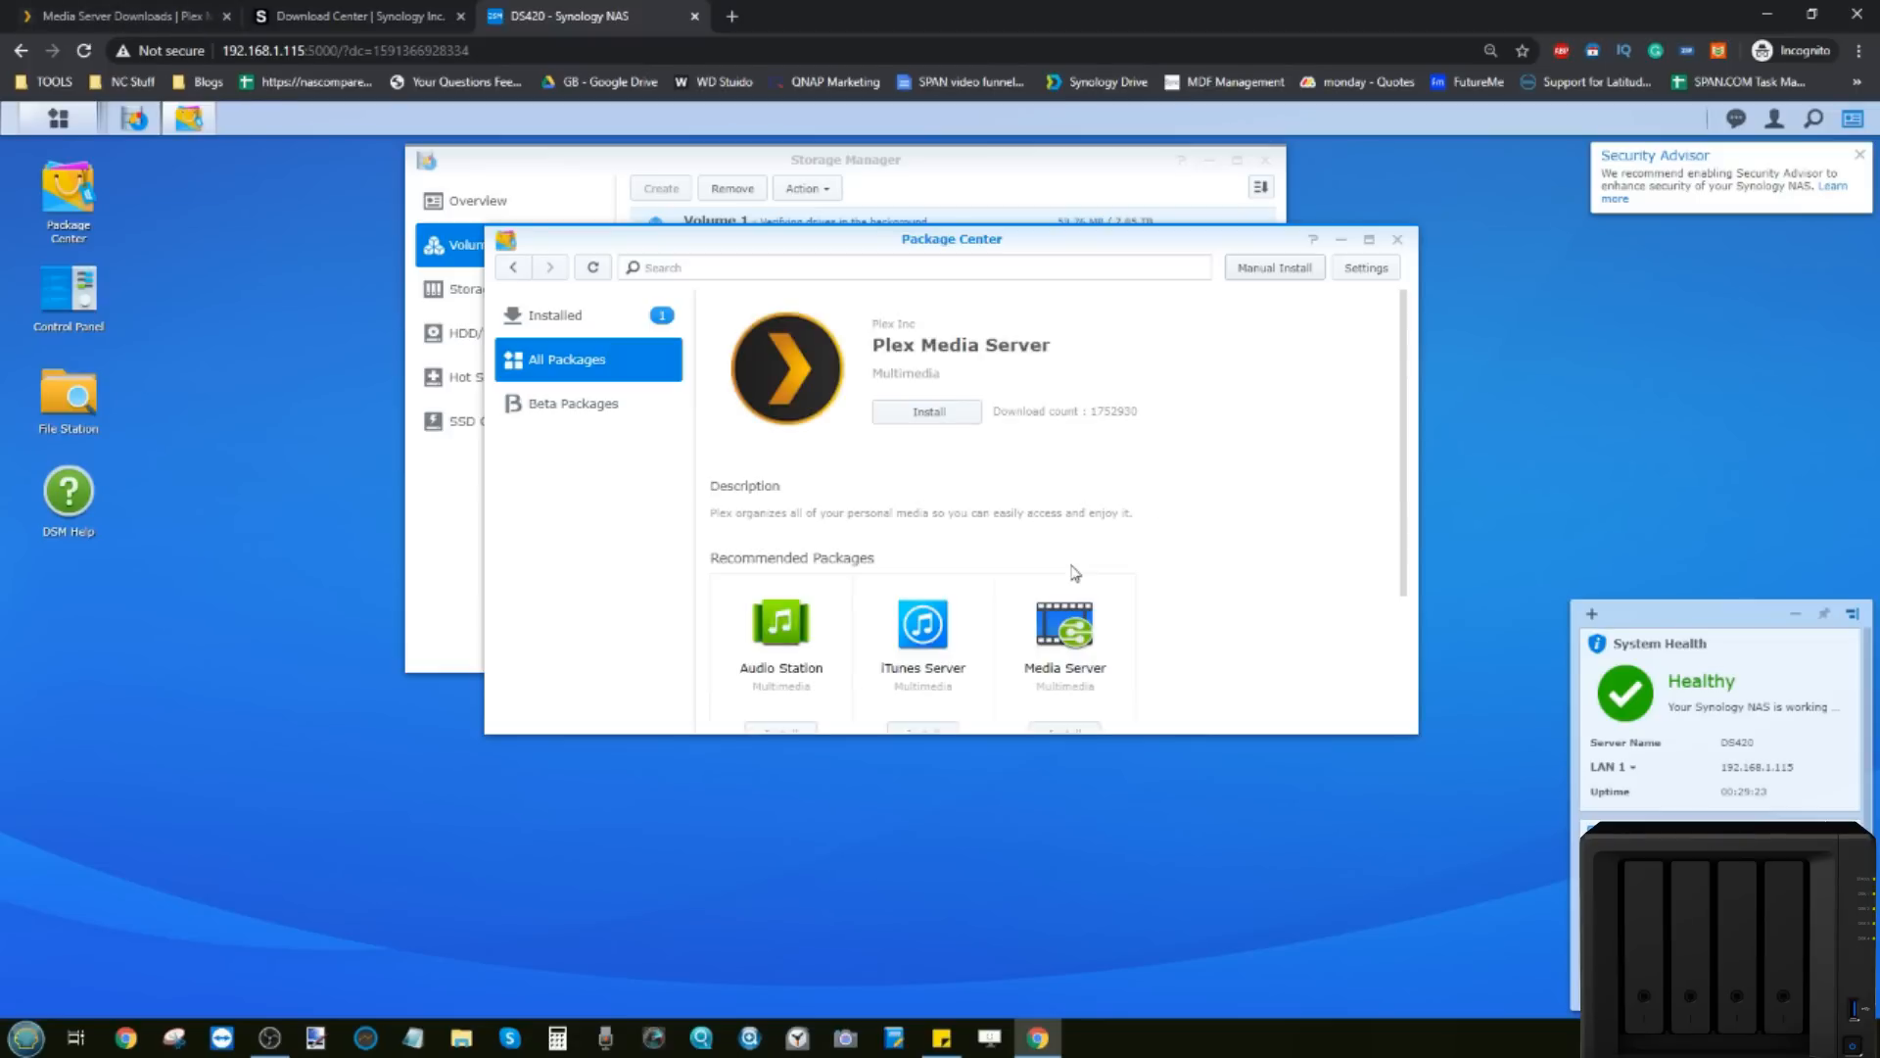
# Step: Install Plex Media Server, check Storage Pool 1 drive health, then return to the Plex downloads page
pyautogui.click(901, 417)
pyautogui.moveTo(891, 243); pyautogui.dragTo(1124, 354)
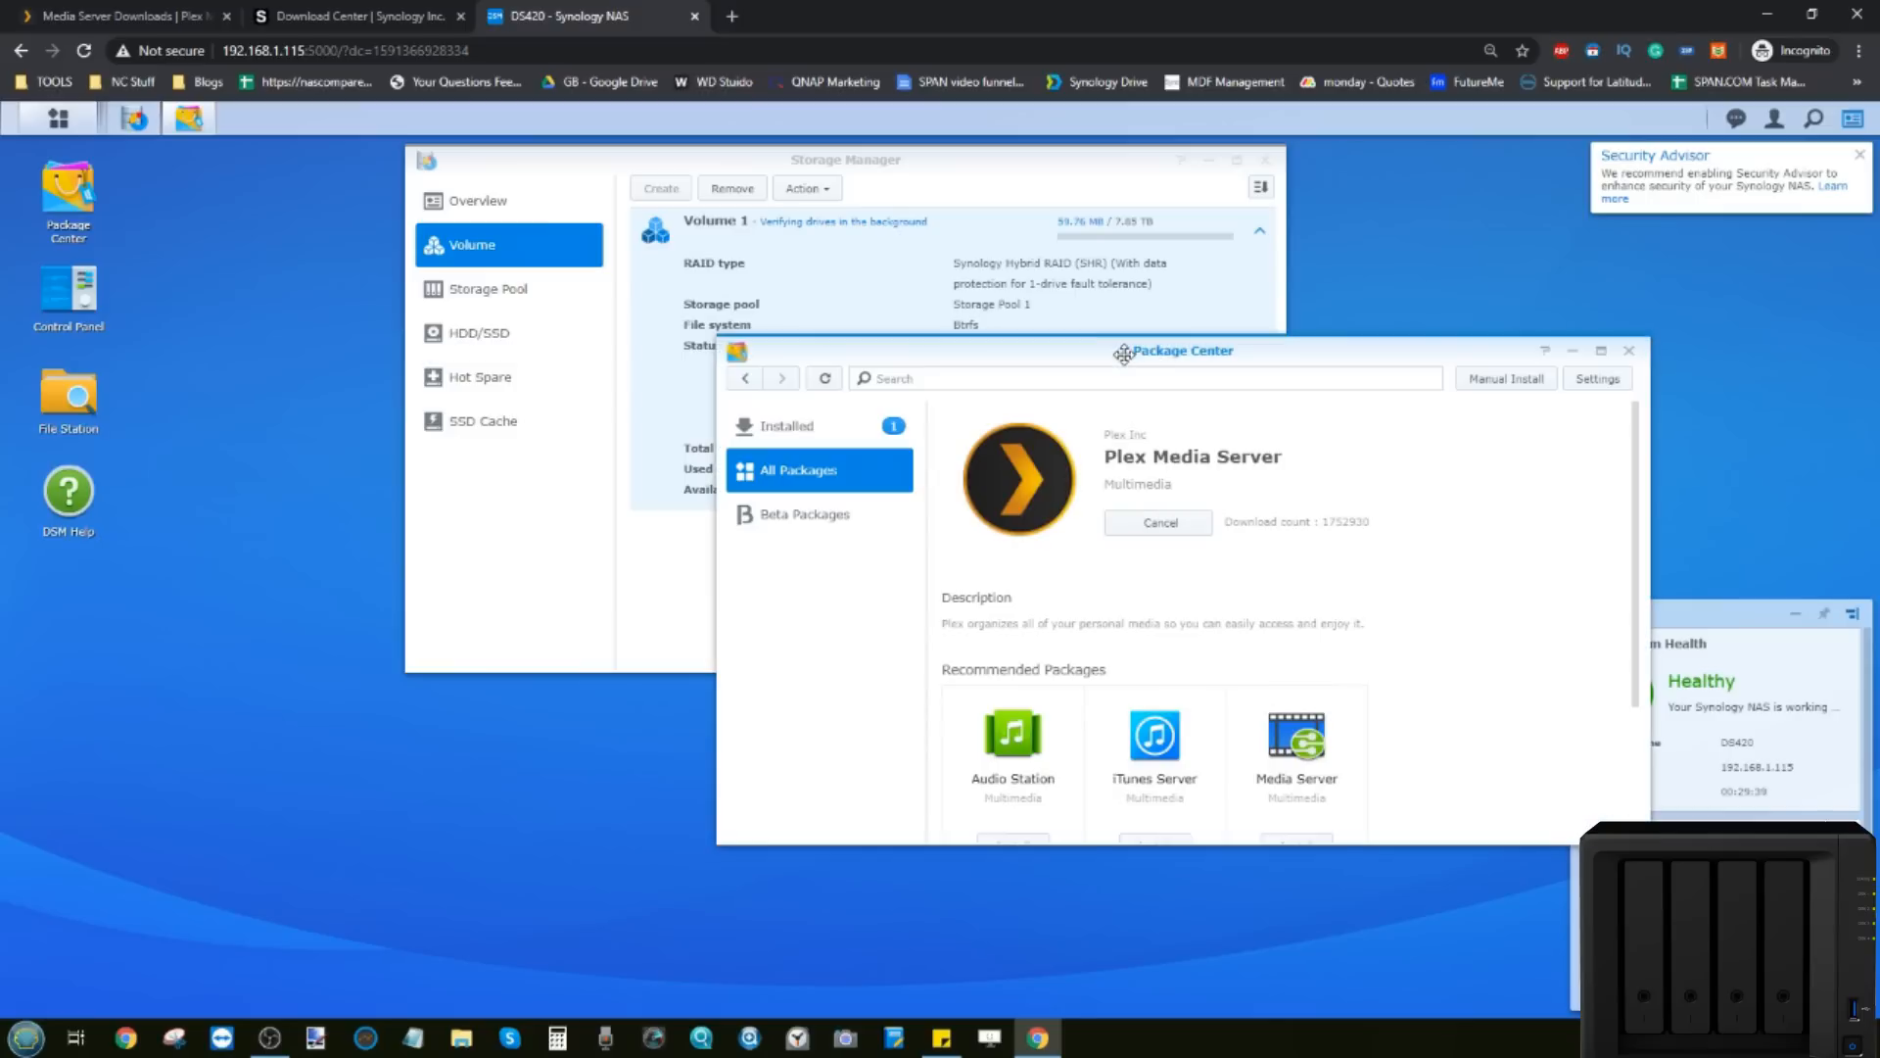
pyautogui.moveTo(1036, 158); pyautogui.dragTo(716, 246)
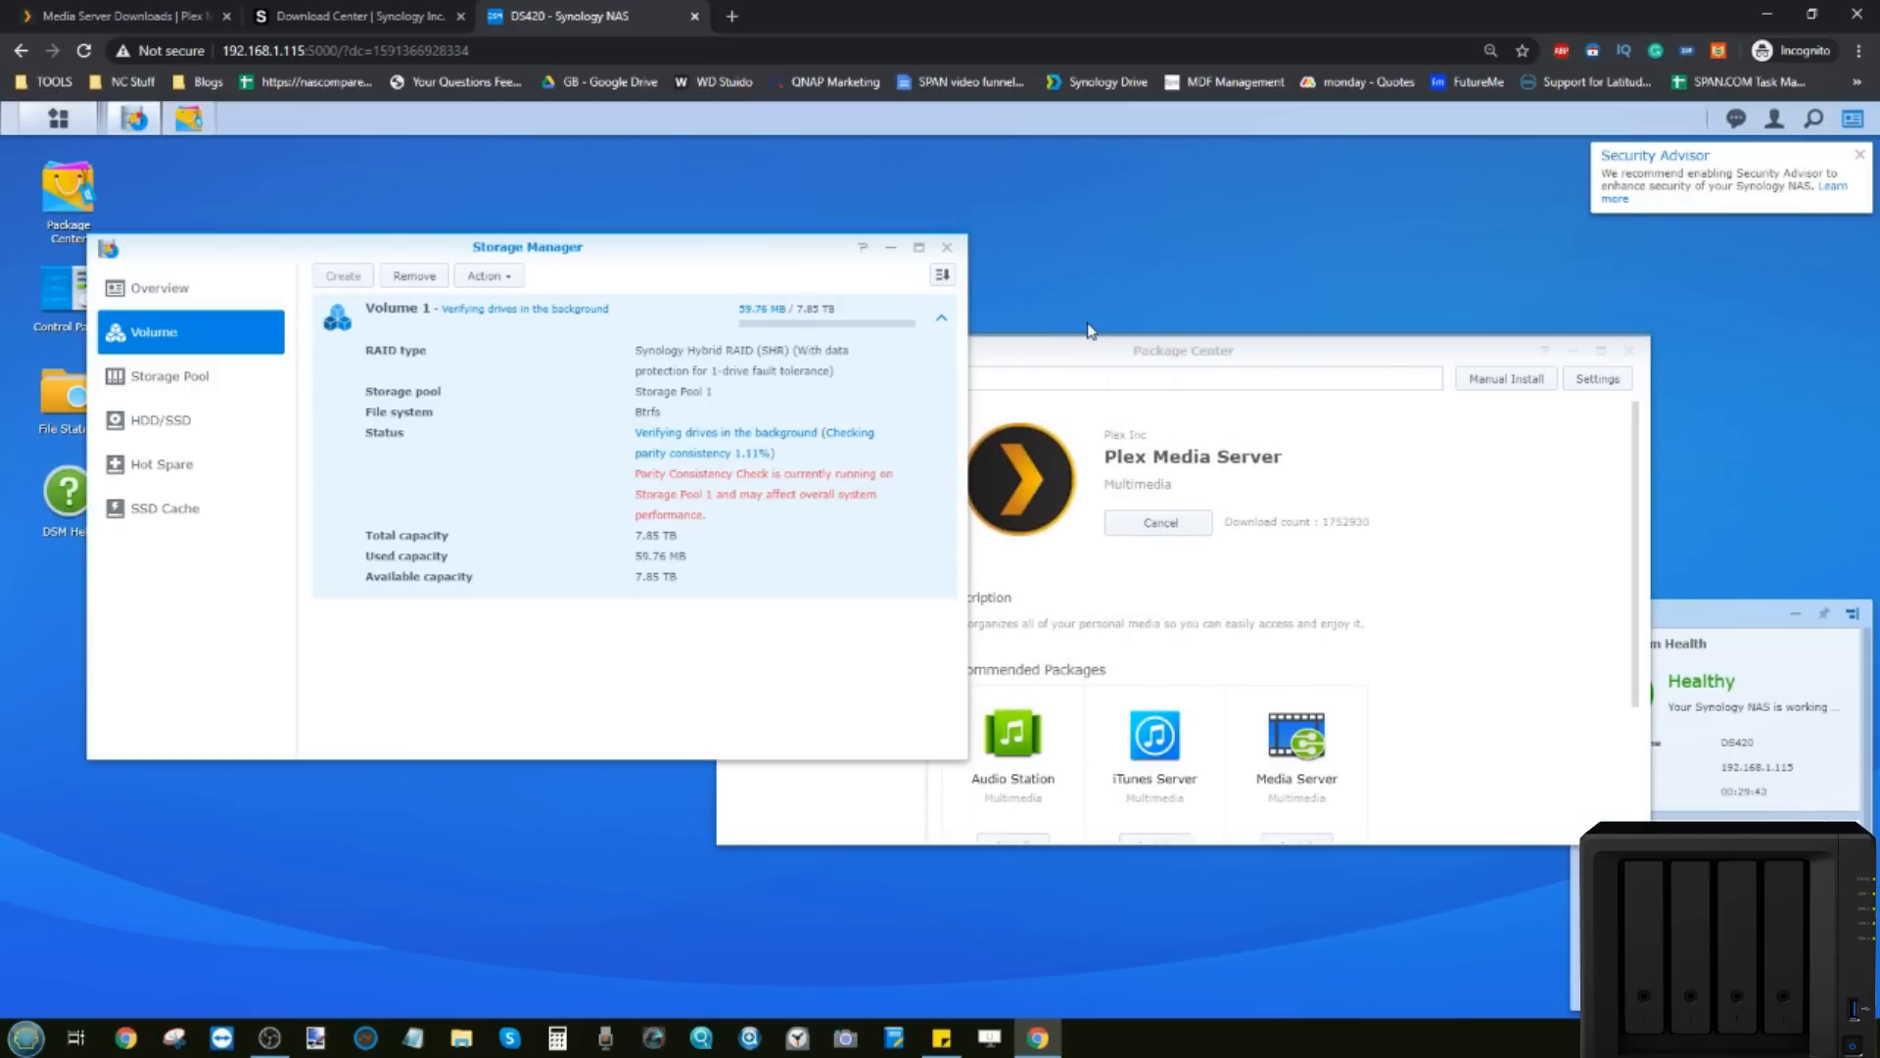
pyautogui.click(196, 384)
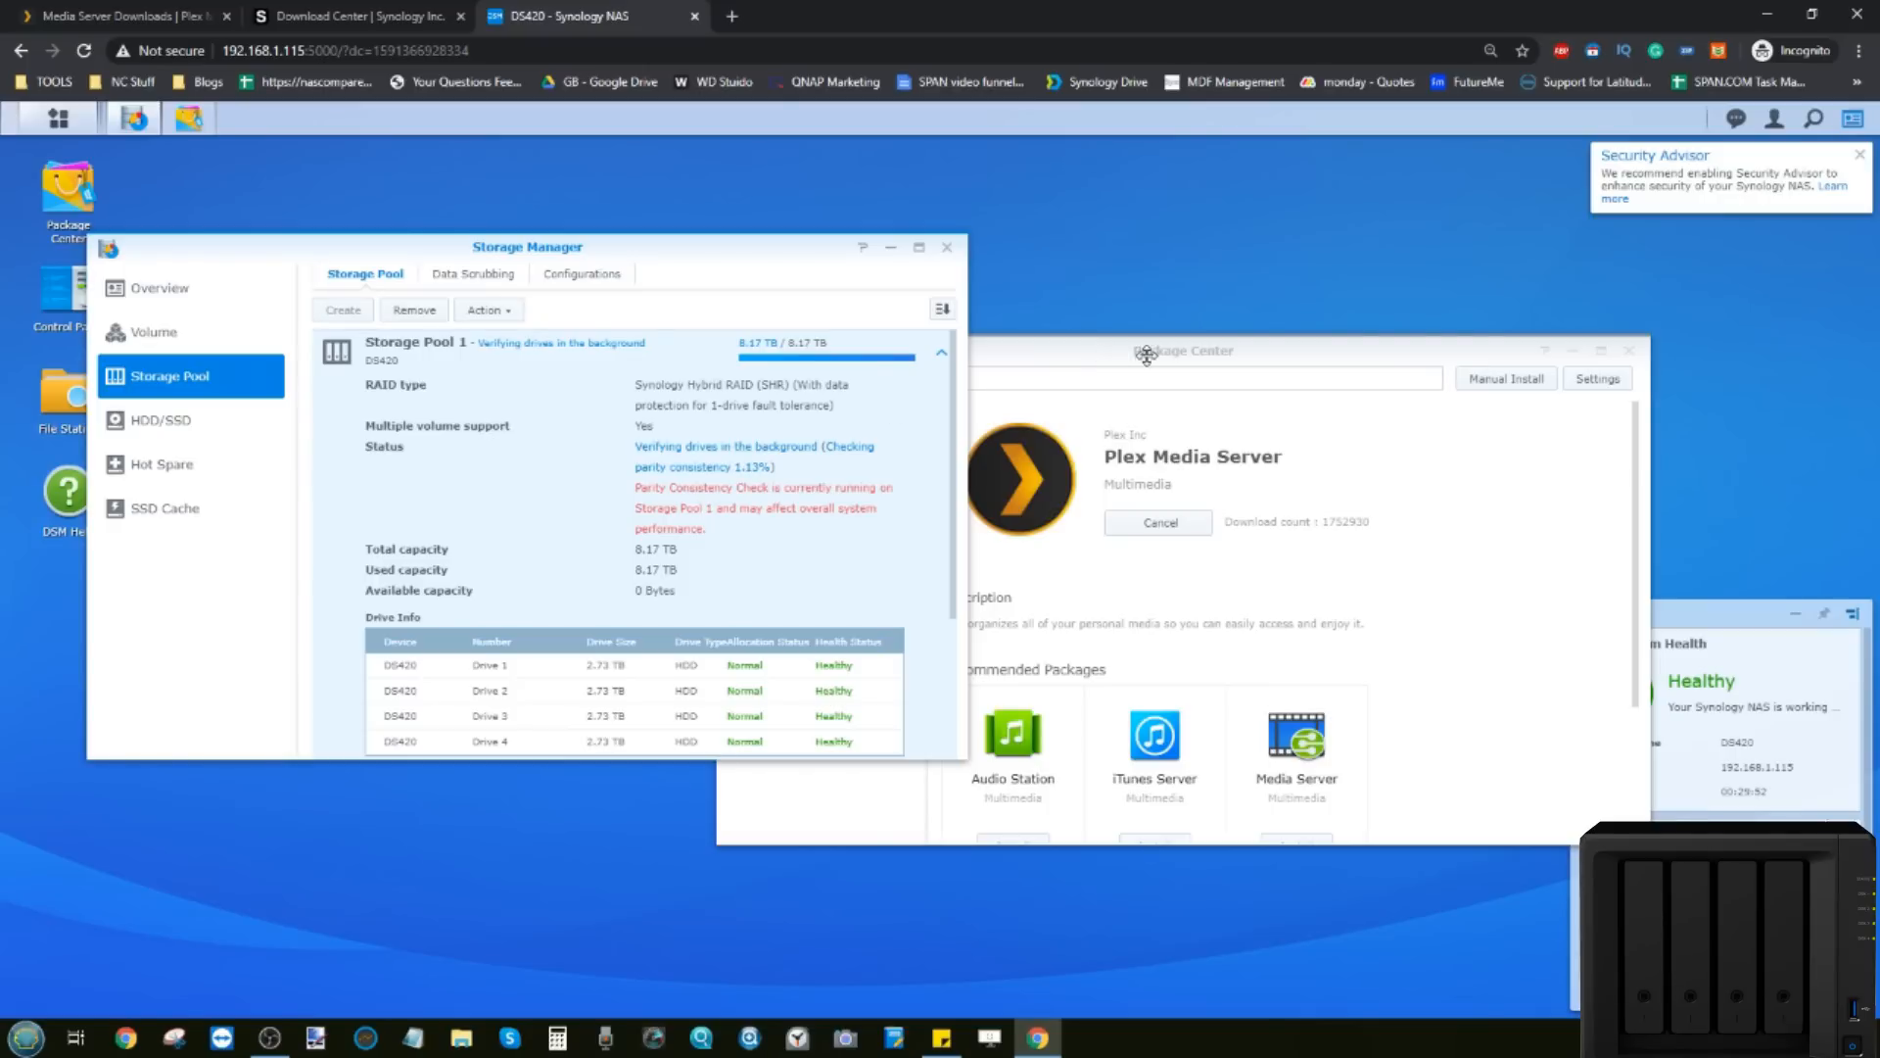
pyautogui.moveTo(1178, 358); pyautogui.dragTo(1203, 338)
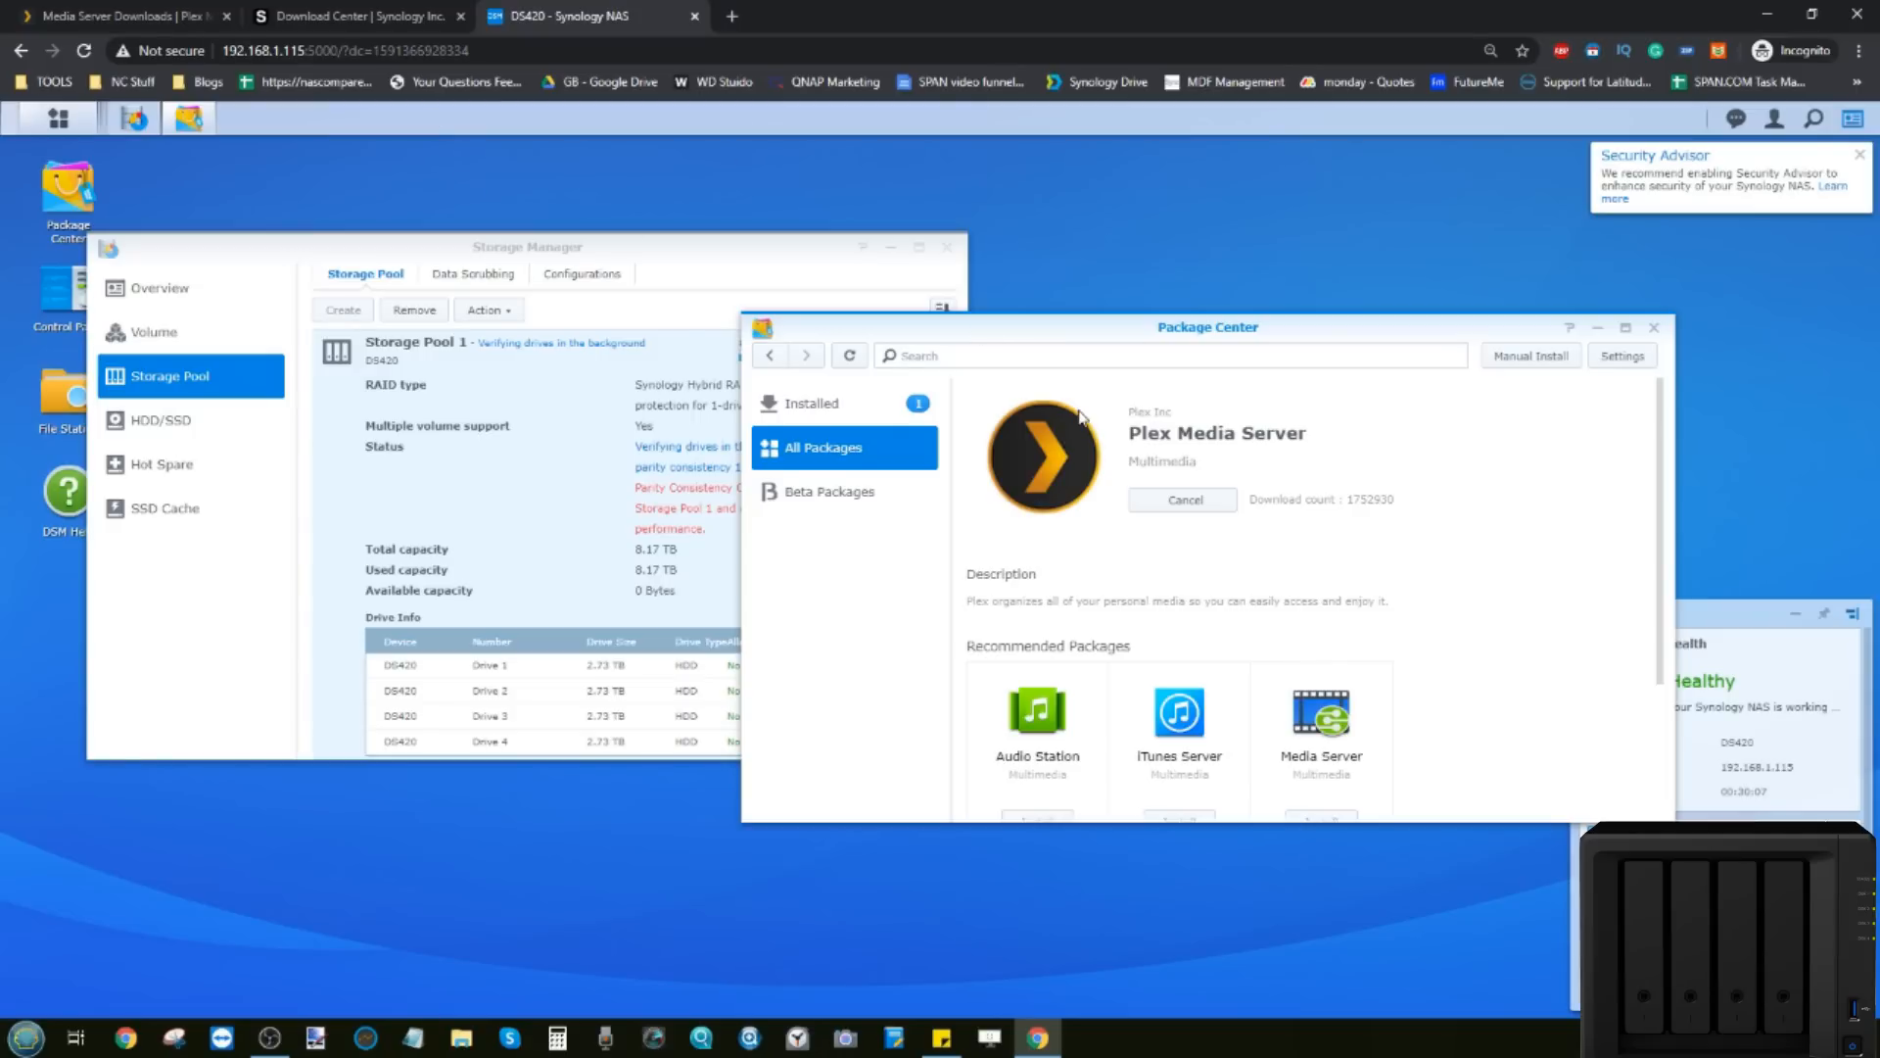
pyautogui.click(115, 15)
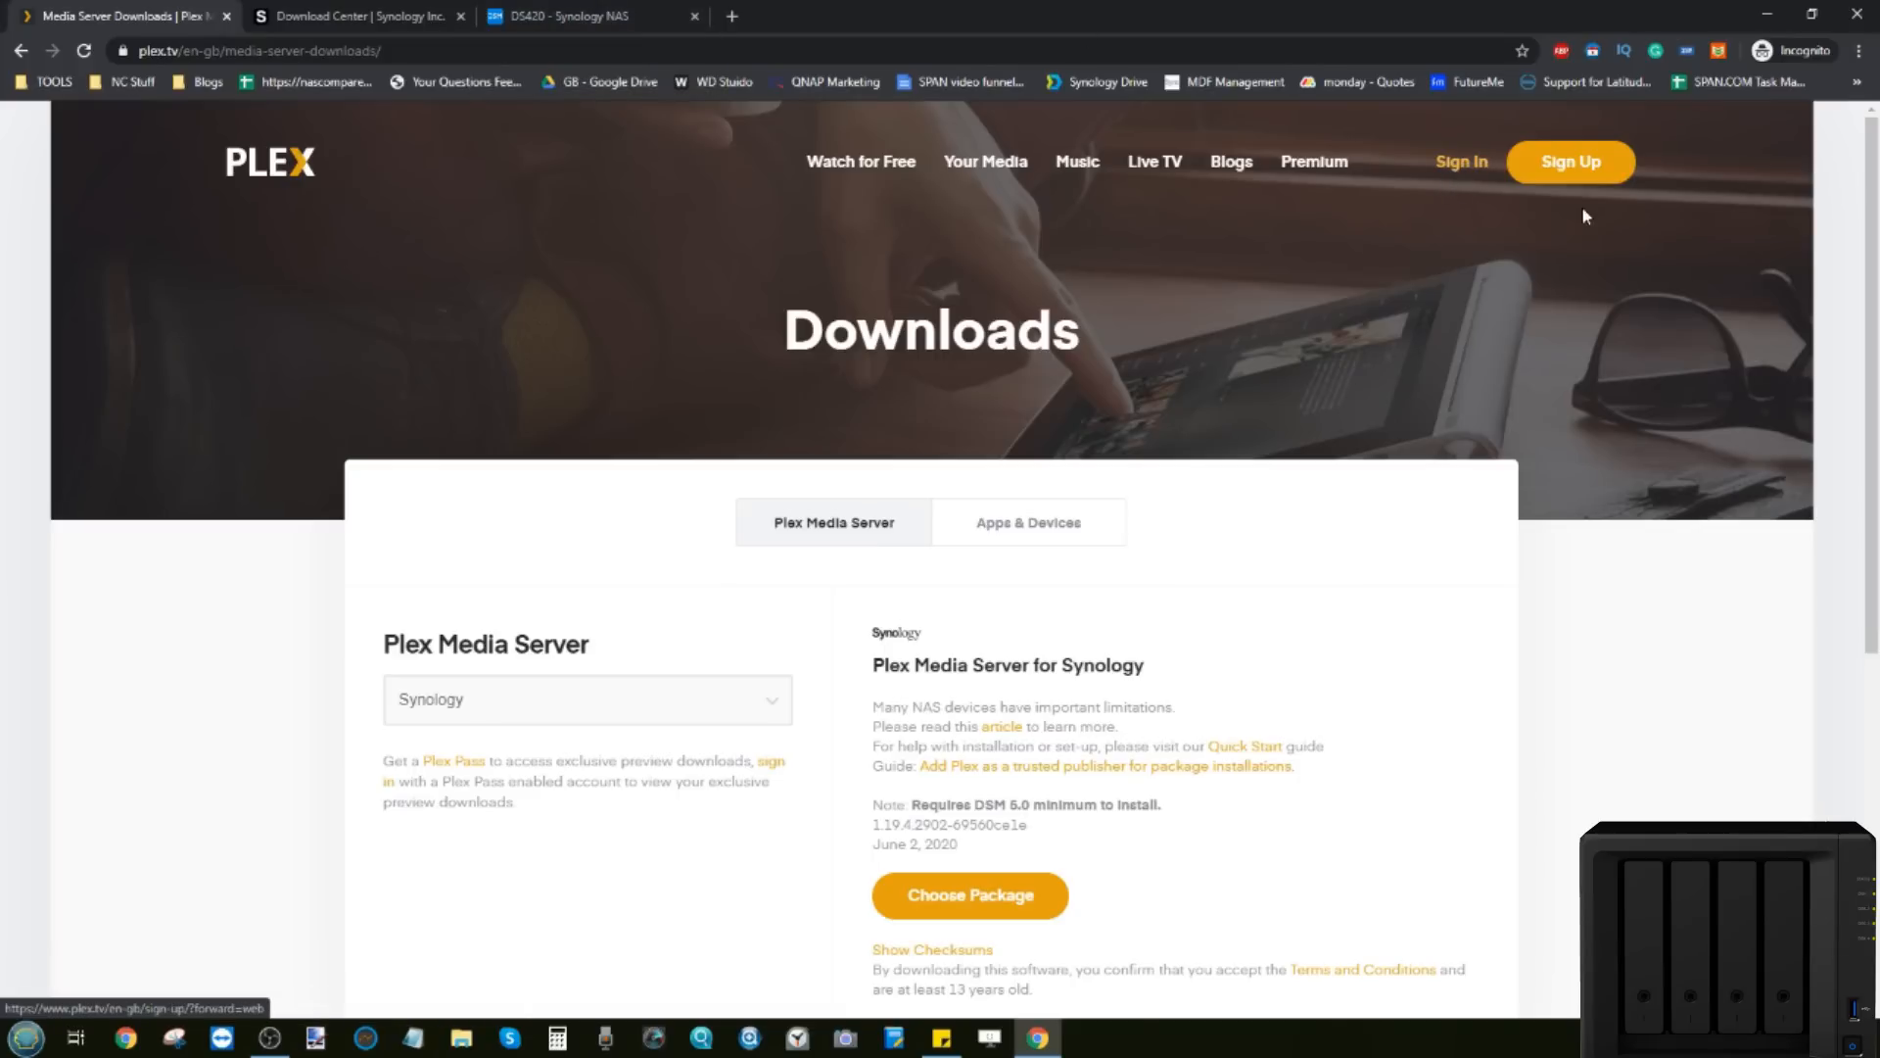
# Step: Open and dismiss the Plex sign-up form unused, then return to the DS420 DSM tab
pyautogui.click(1572, 180)
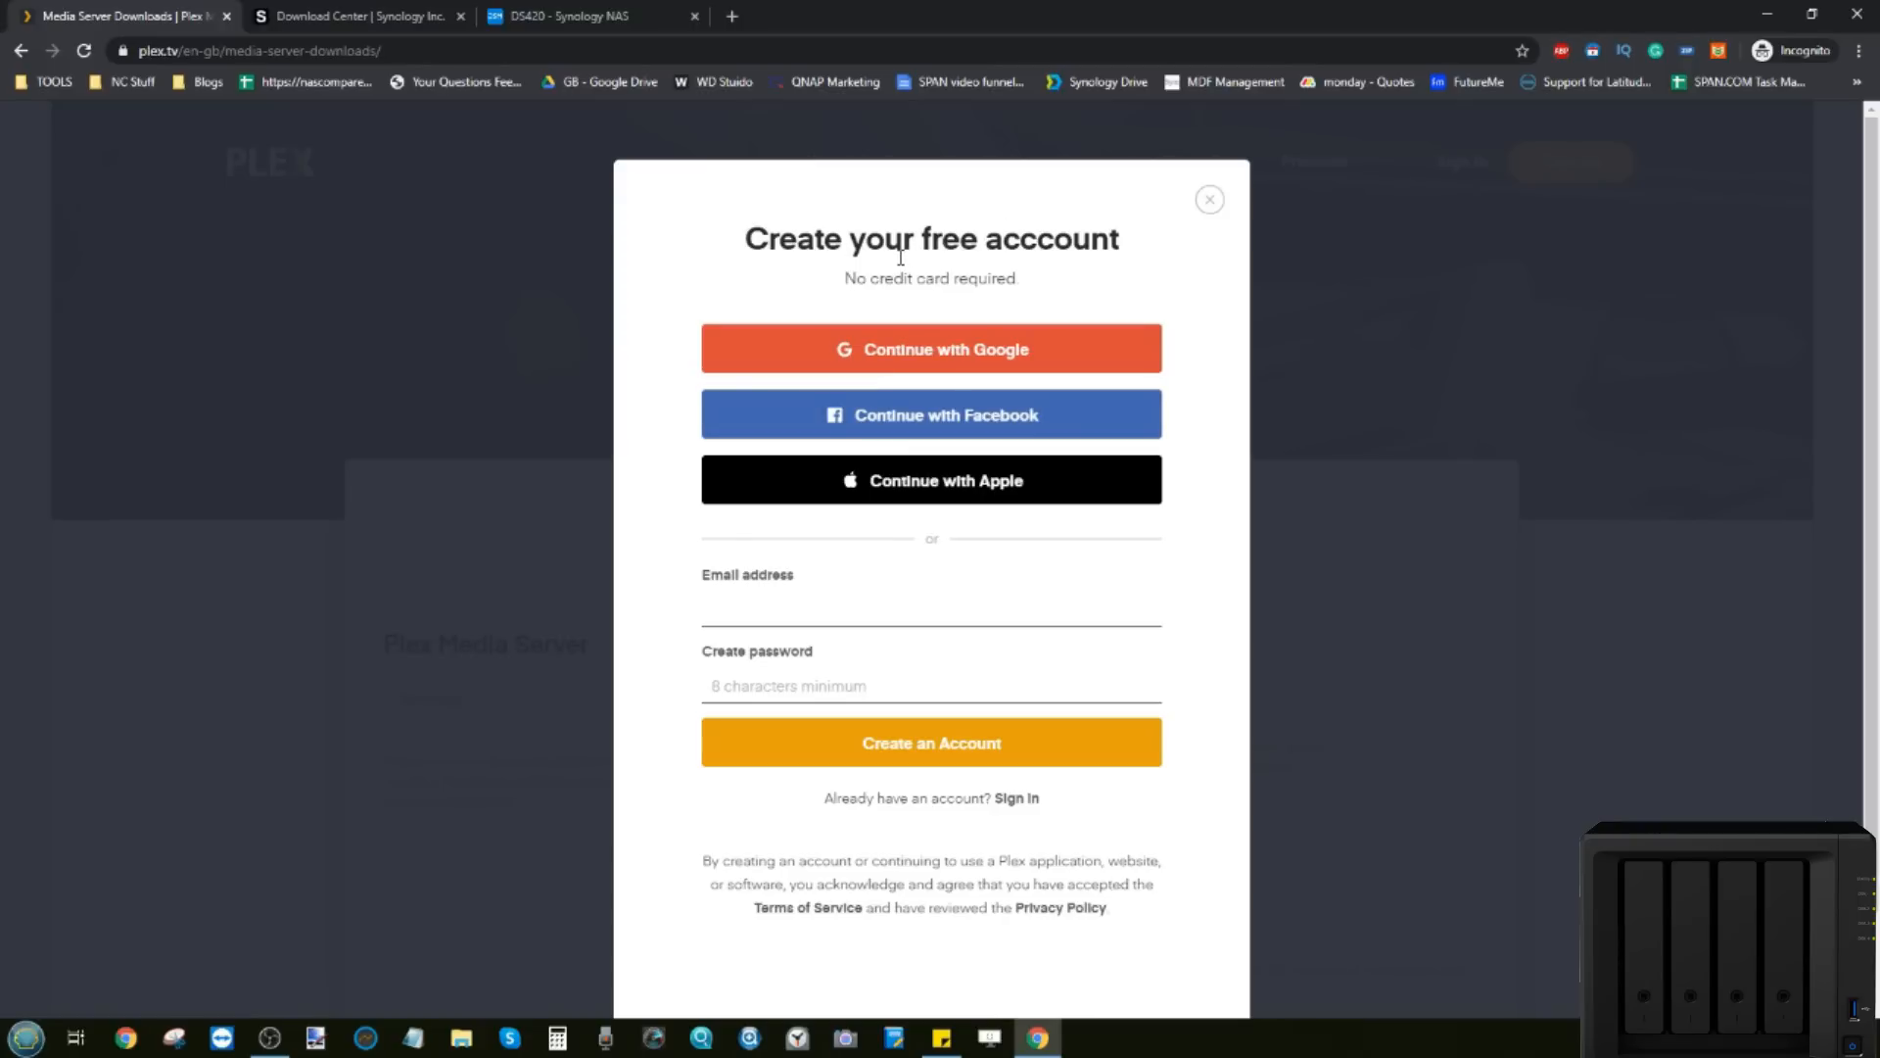
pyautogui.click(1210, 200)
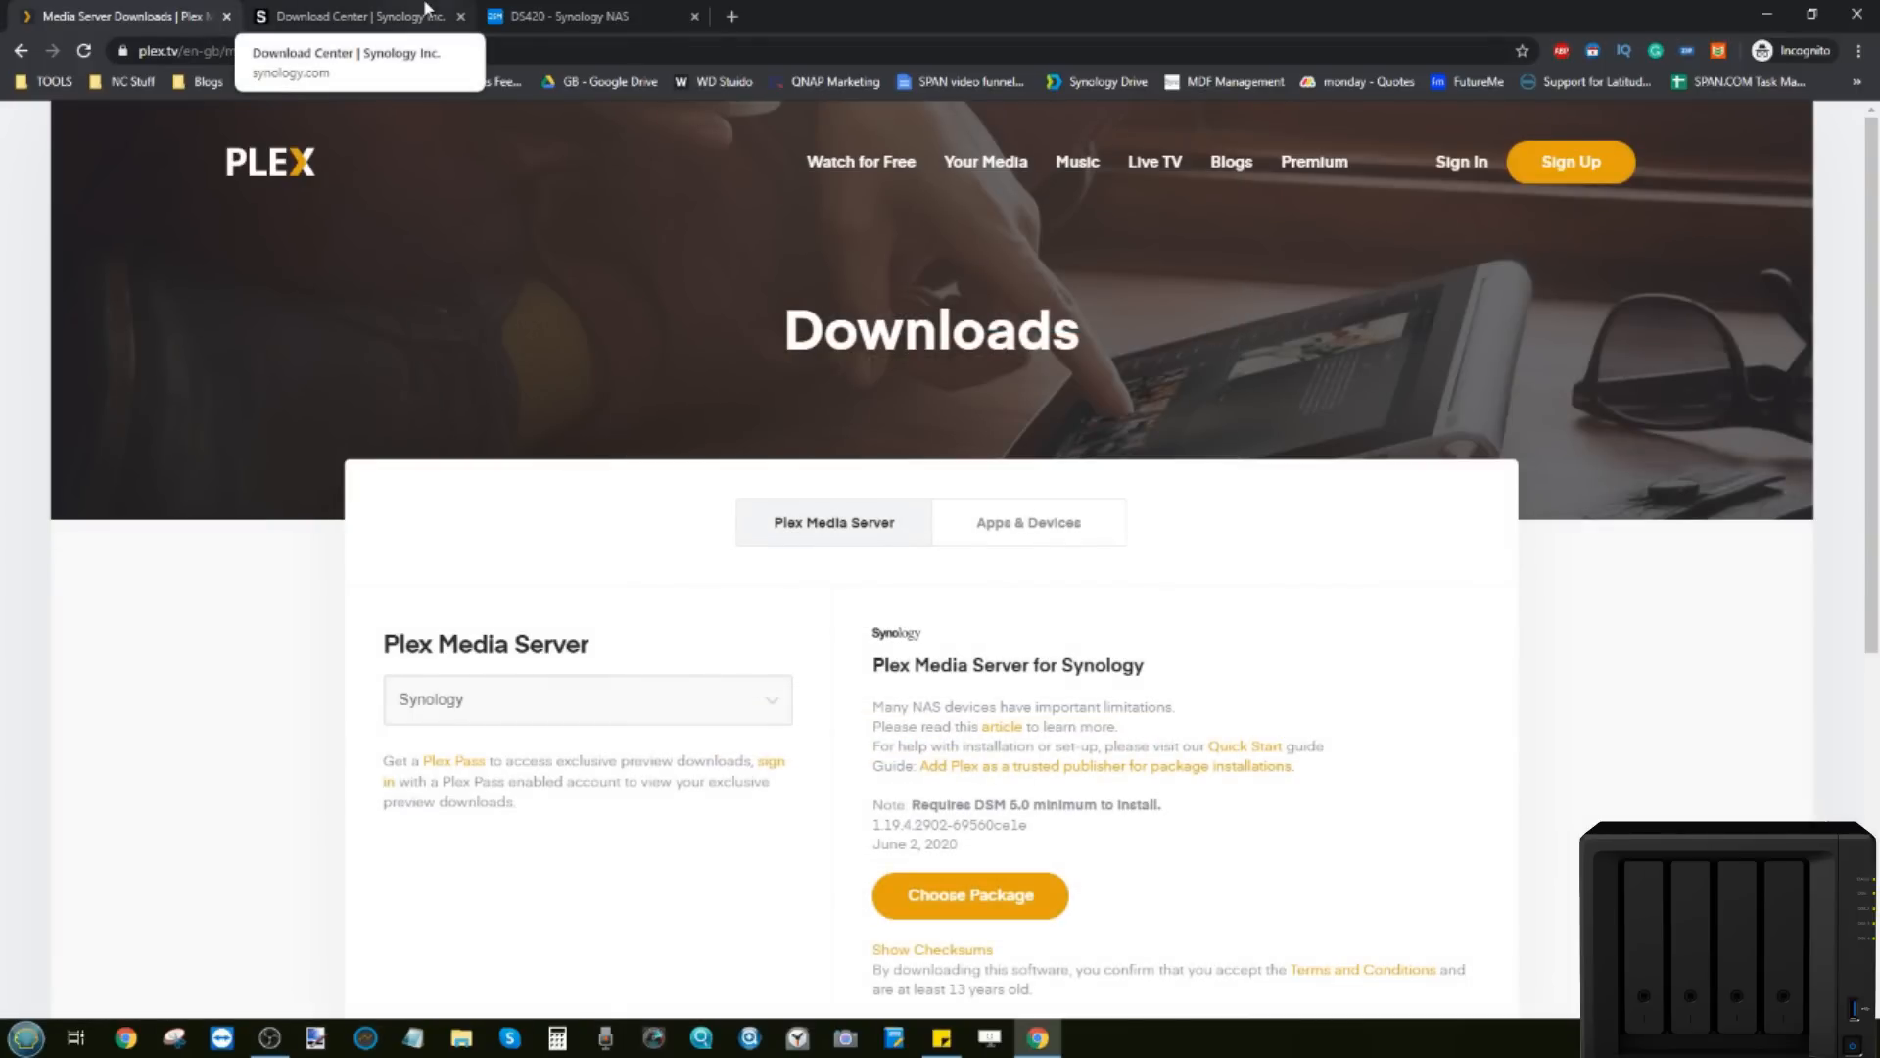
pyautogui.click(546, 12)
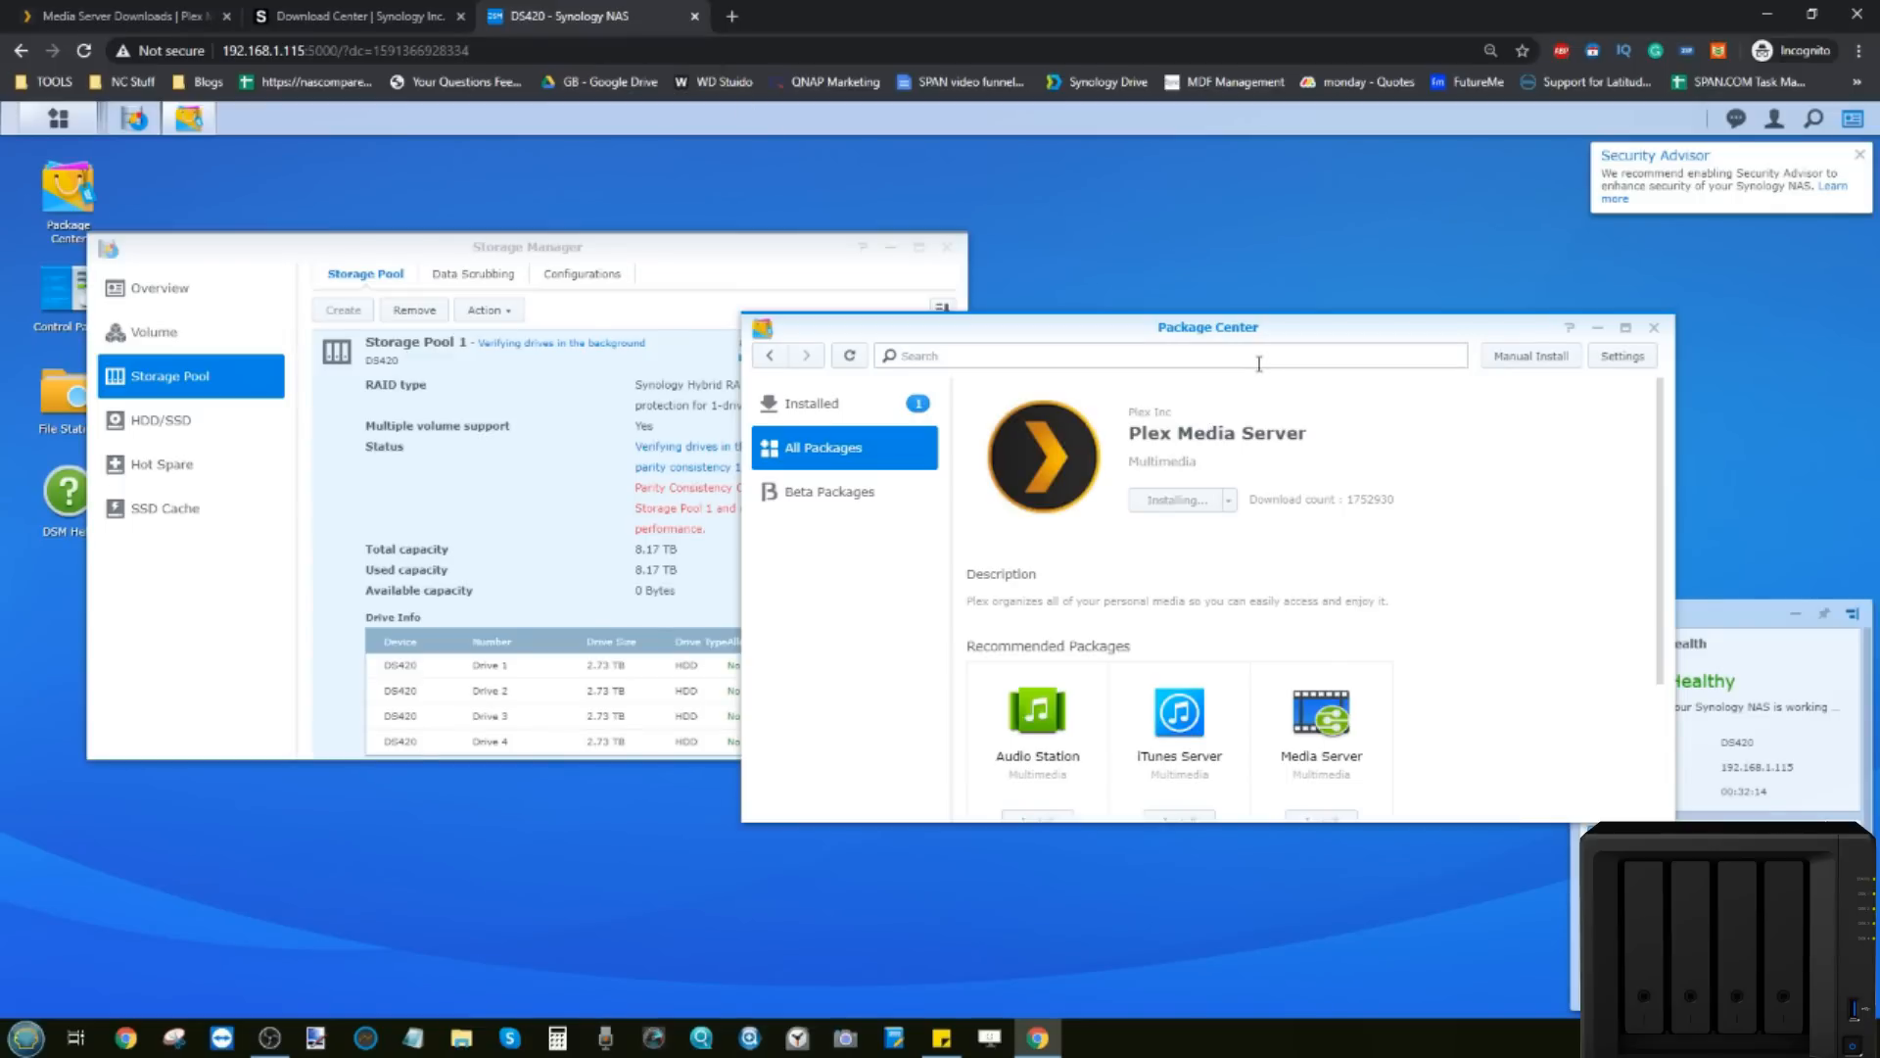
# Step: Confirm in All Packages that Plex Media Server is running, then close Package Center and open the Main Menu
pyautogui.moveTo(1097, 327); pyautogui.dragTo(813, 272)
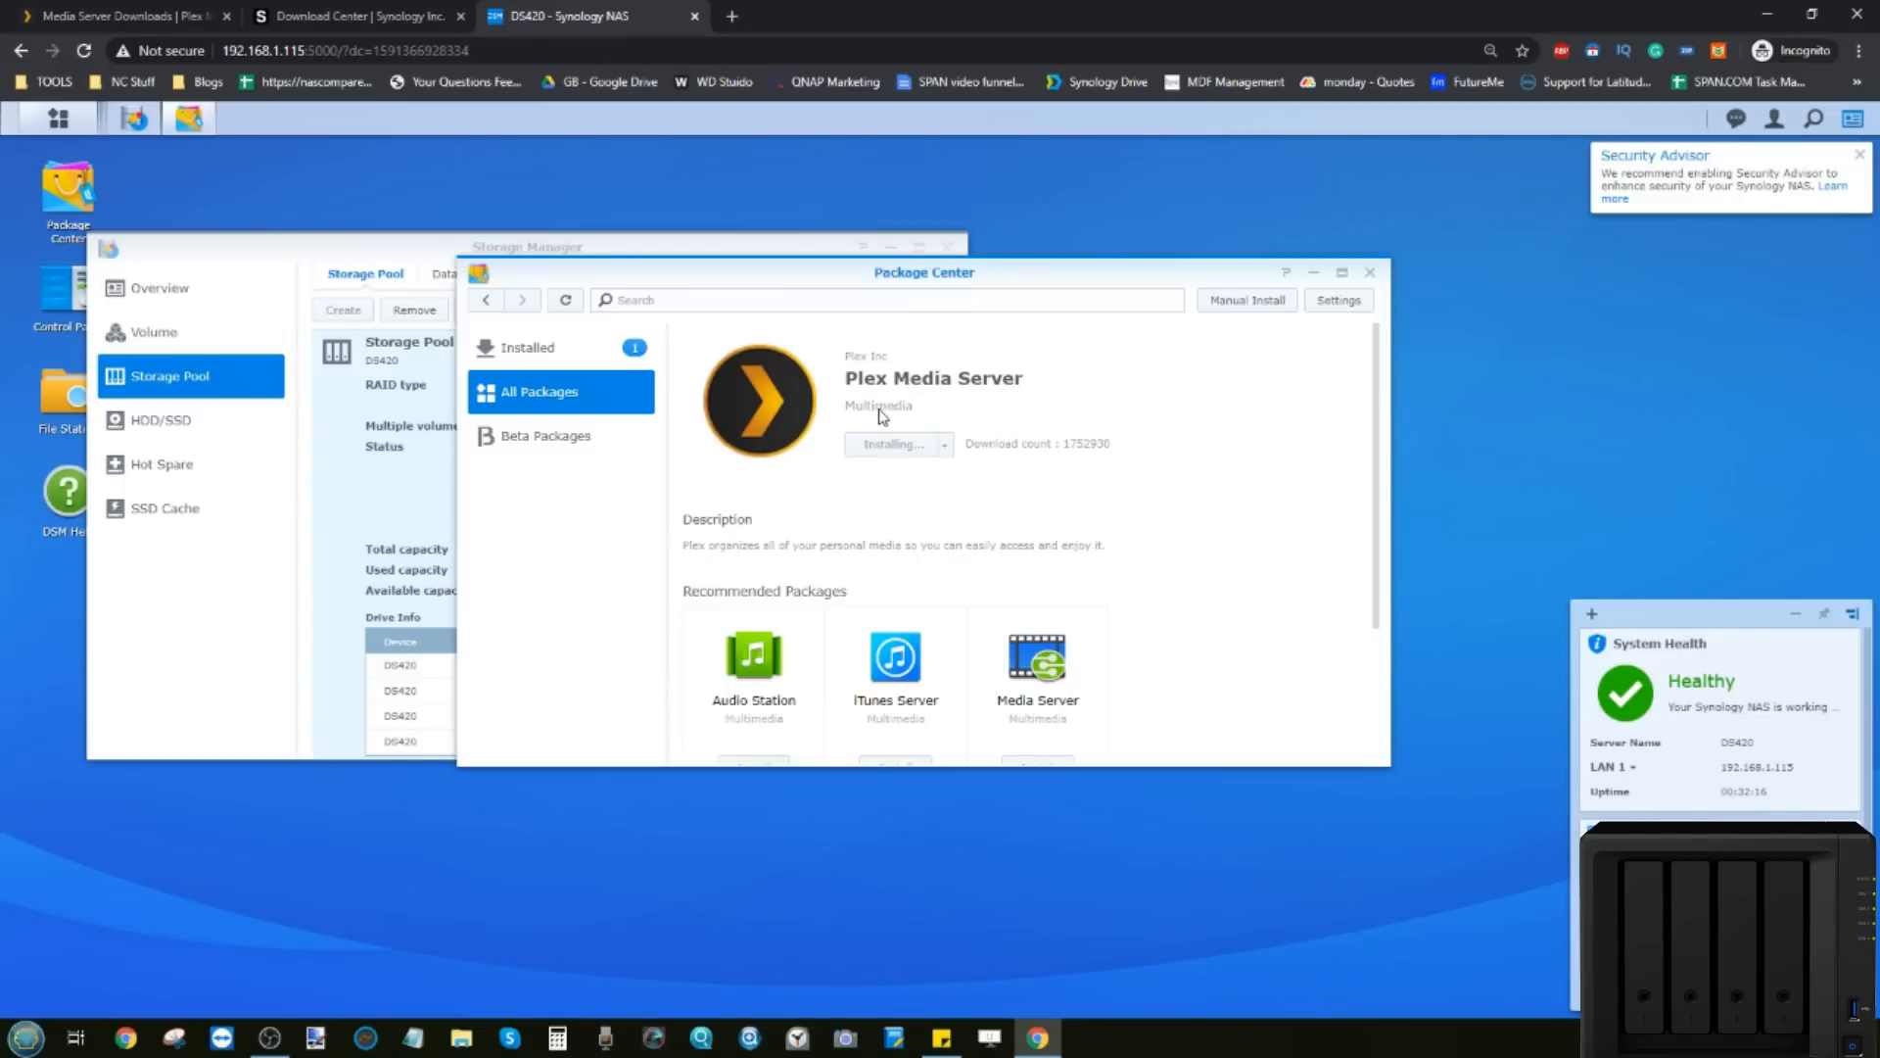
pyautogui.click(570, 396)
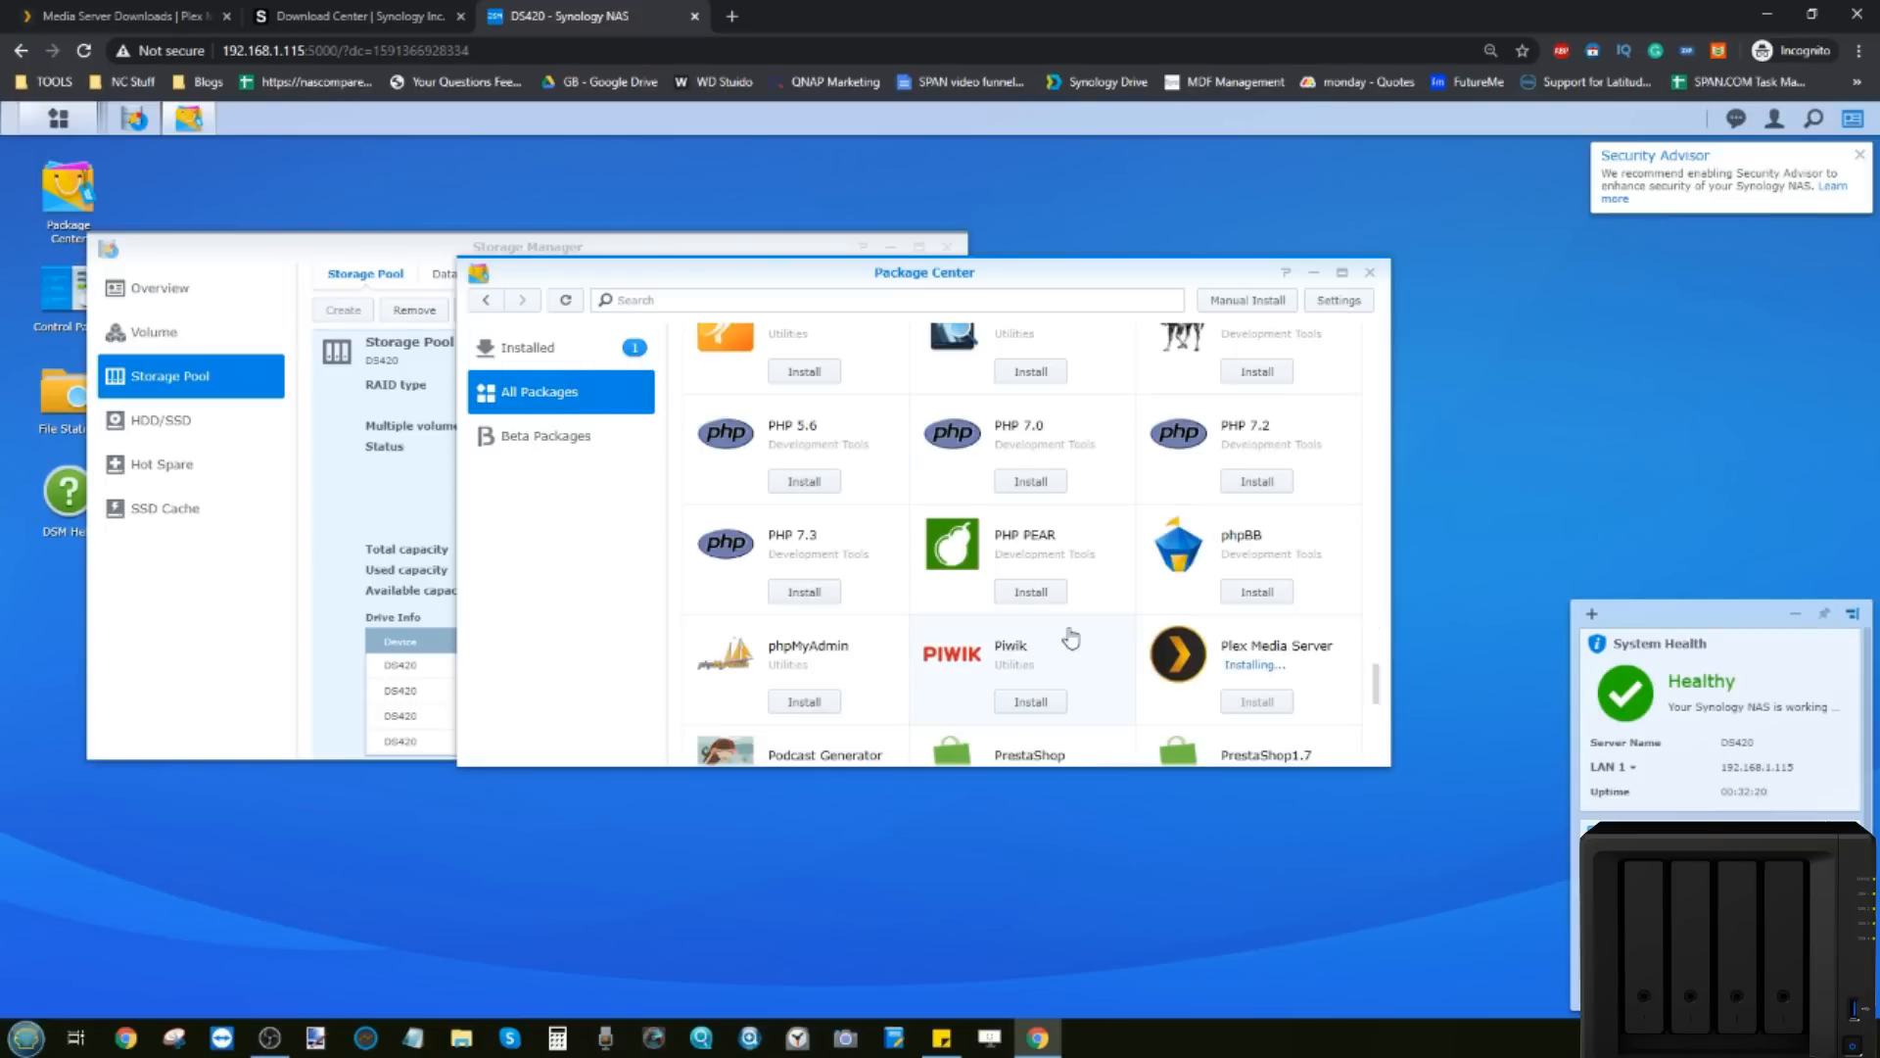
pyautogui.click(1214, 666)
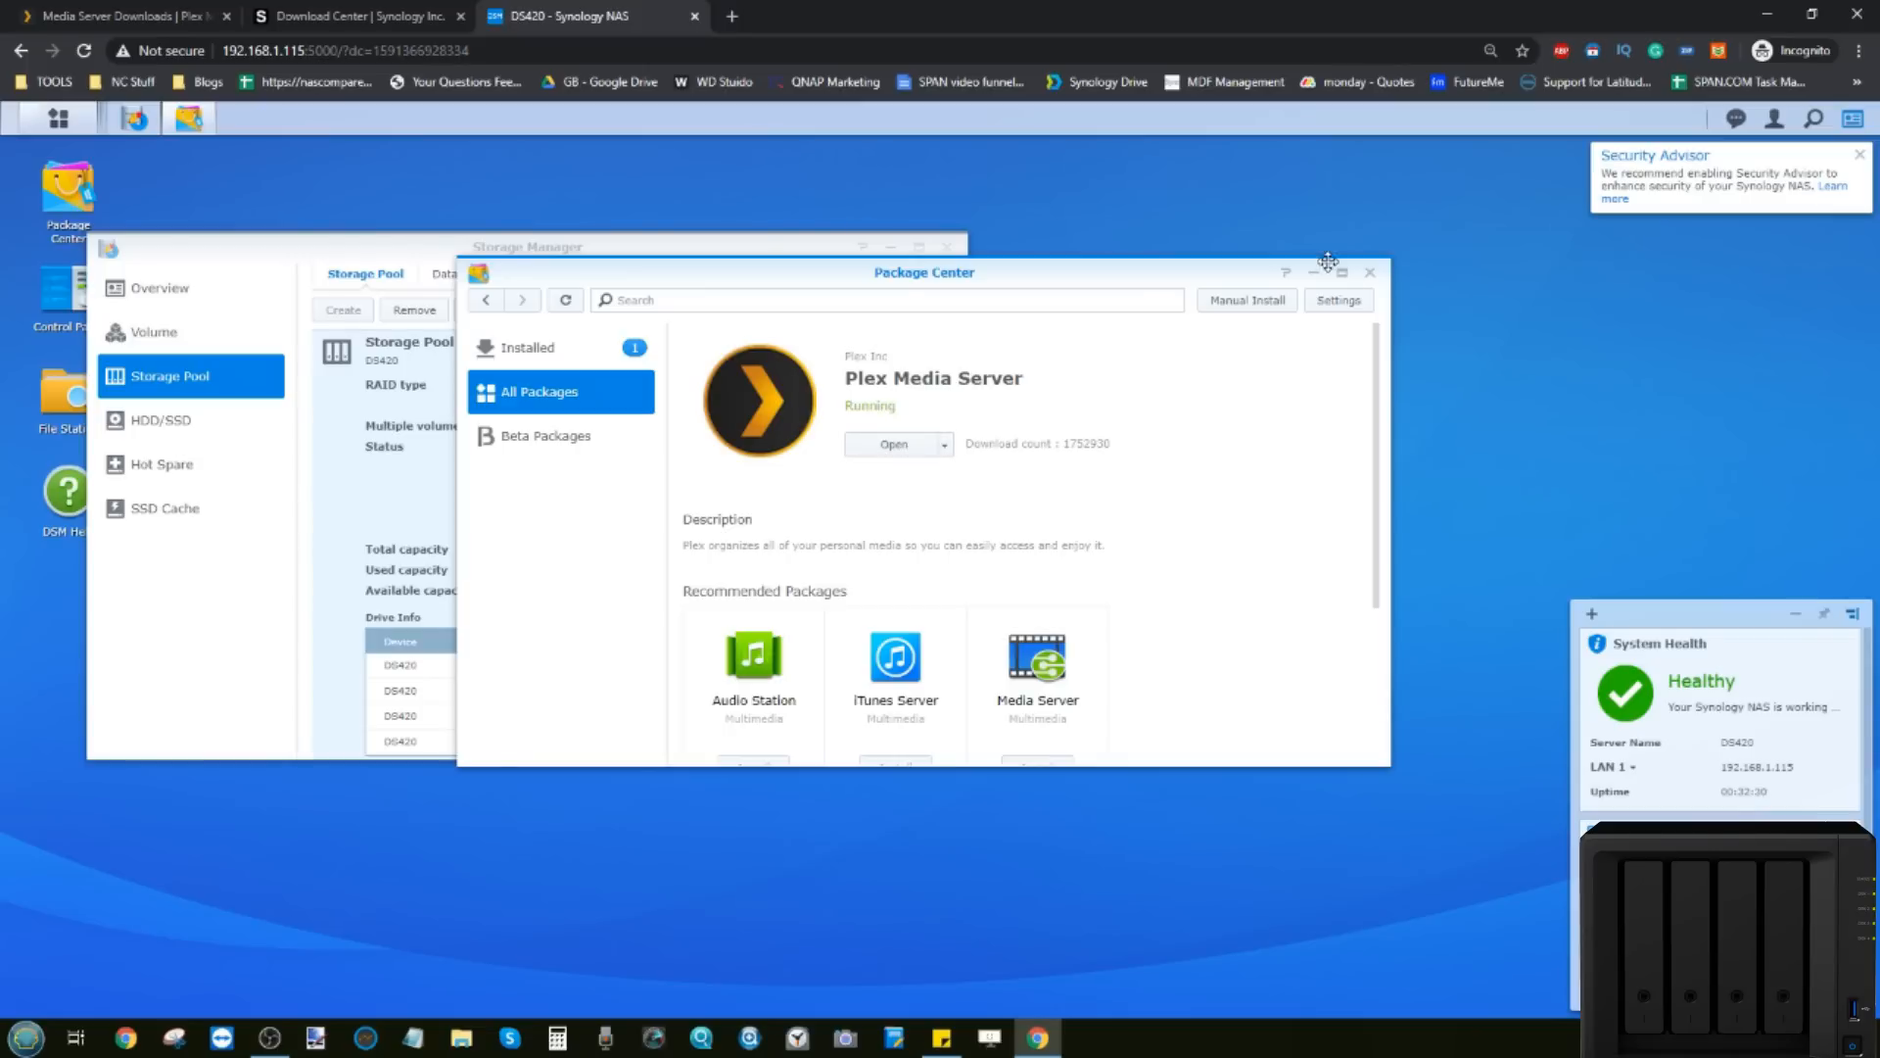
pyautogui.click(1369, 272)
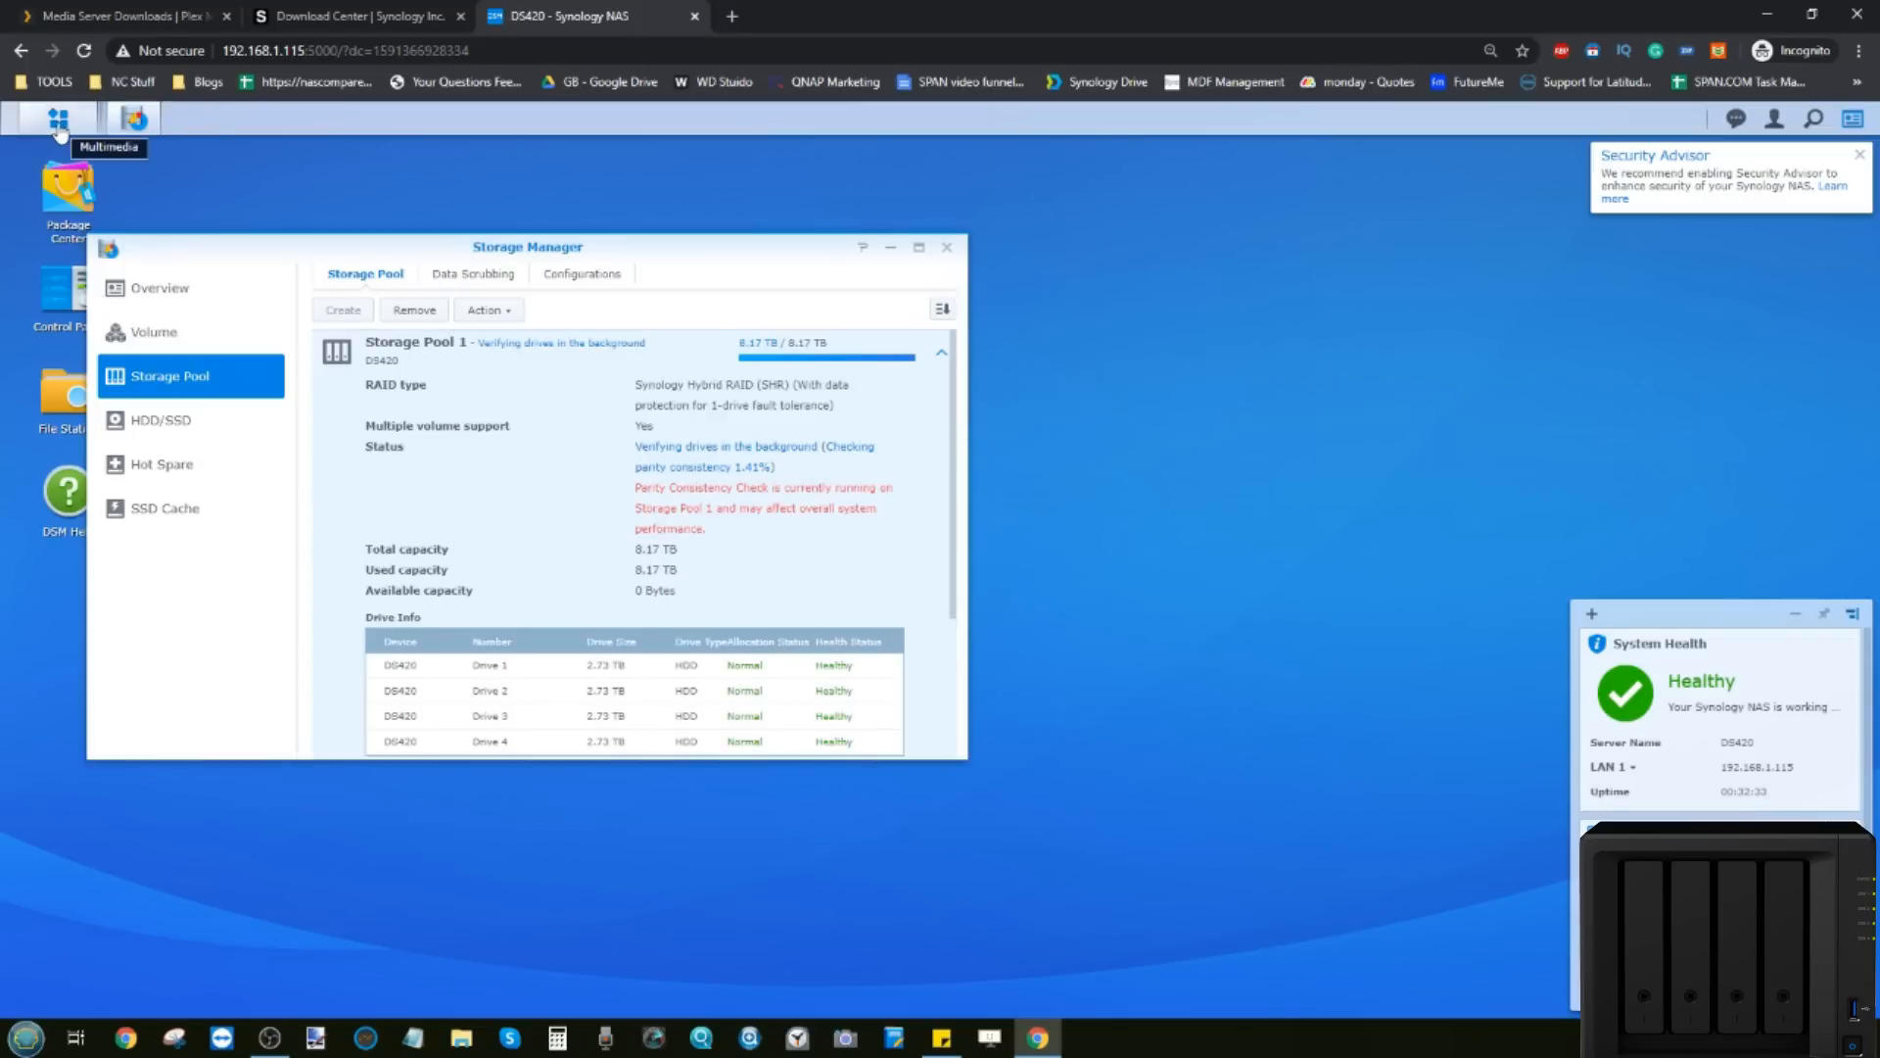
pyautogui.click(59, 125)
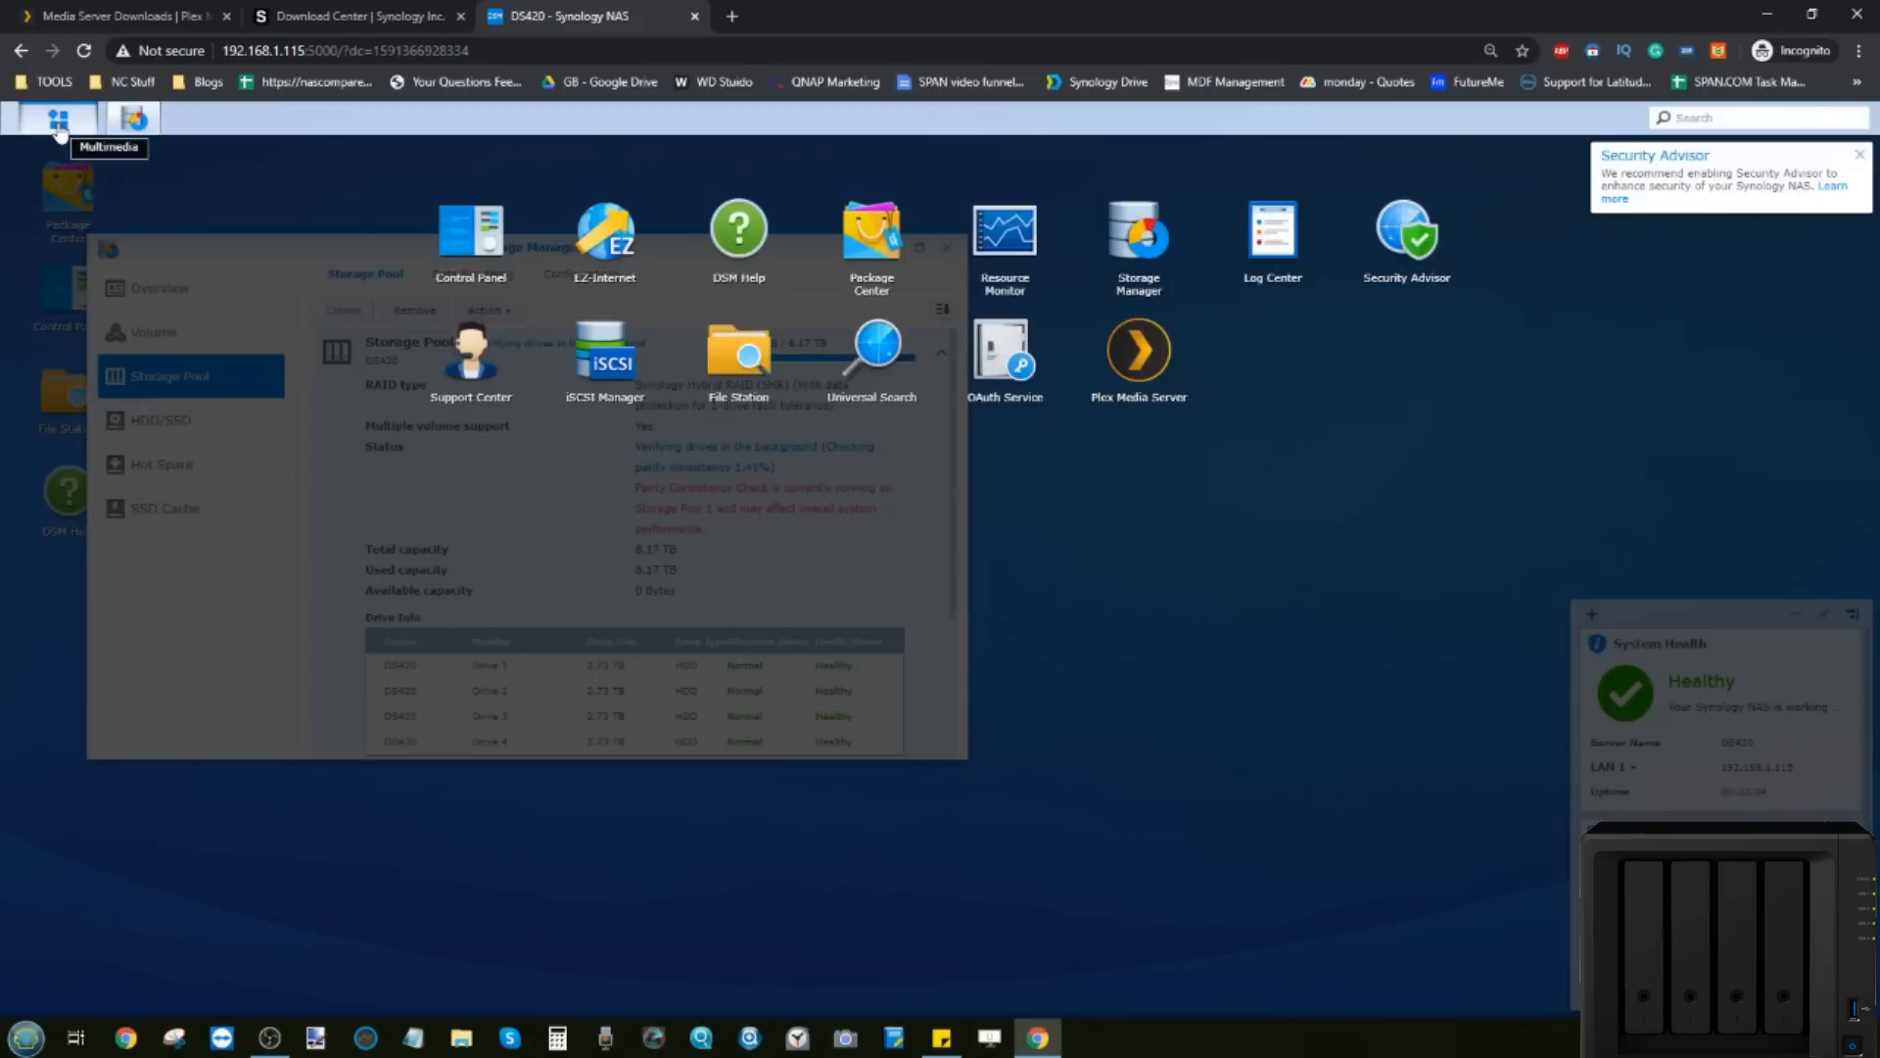
# Step: Launch Plex Media Server from the Main Menu and sign in by email with the saved credentials
pyautogui.click(1136, 358)
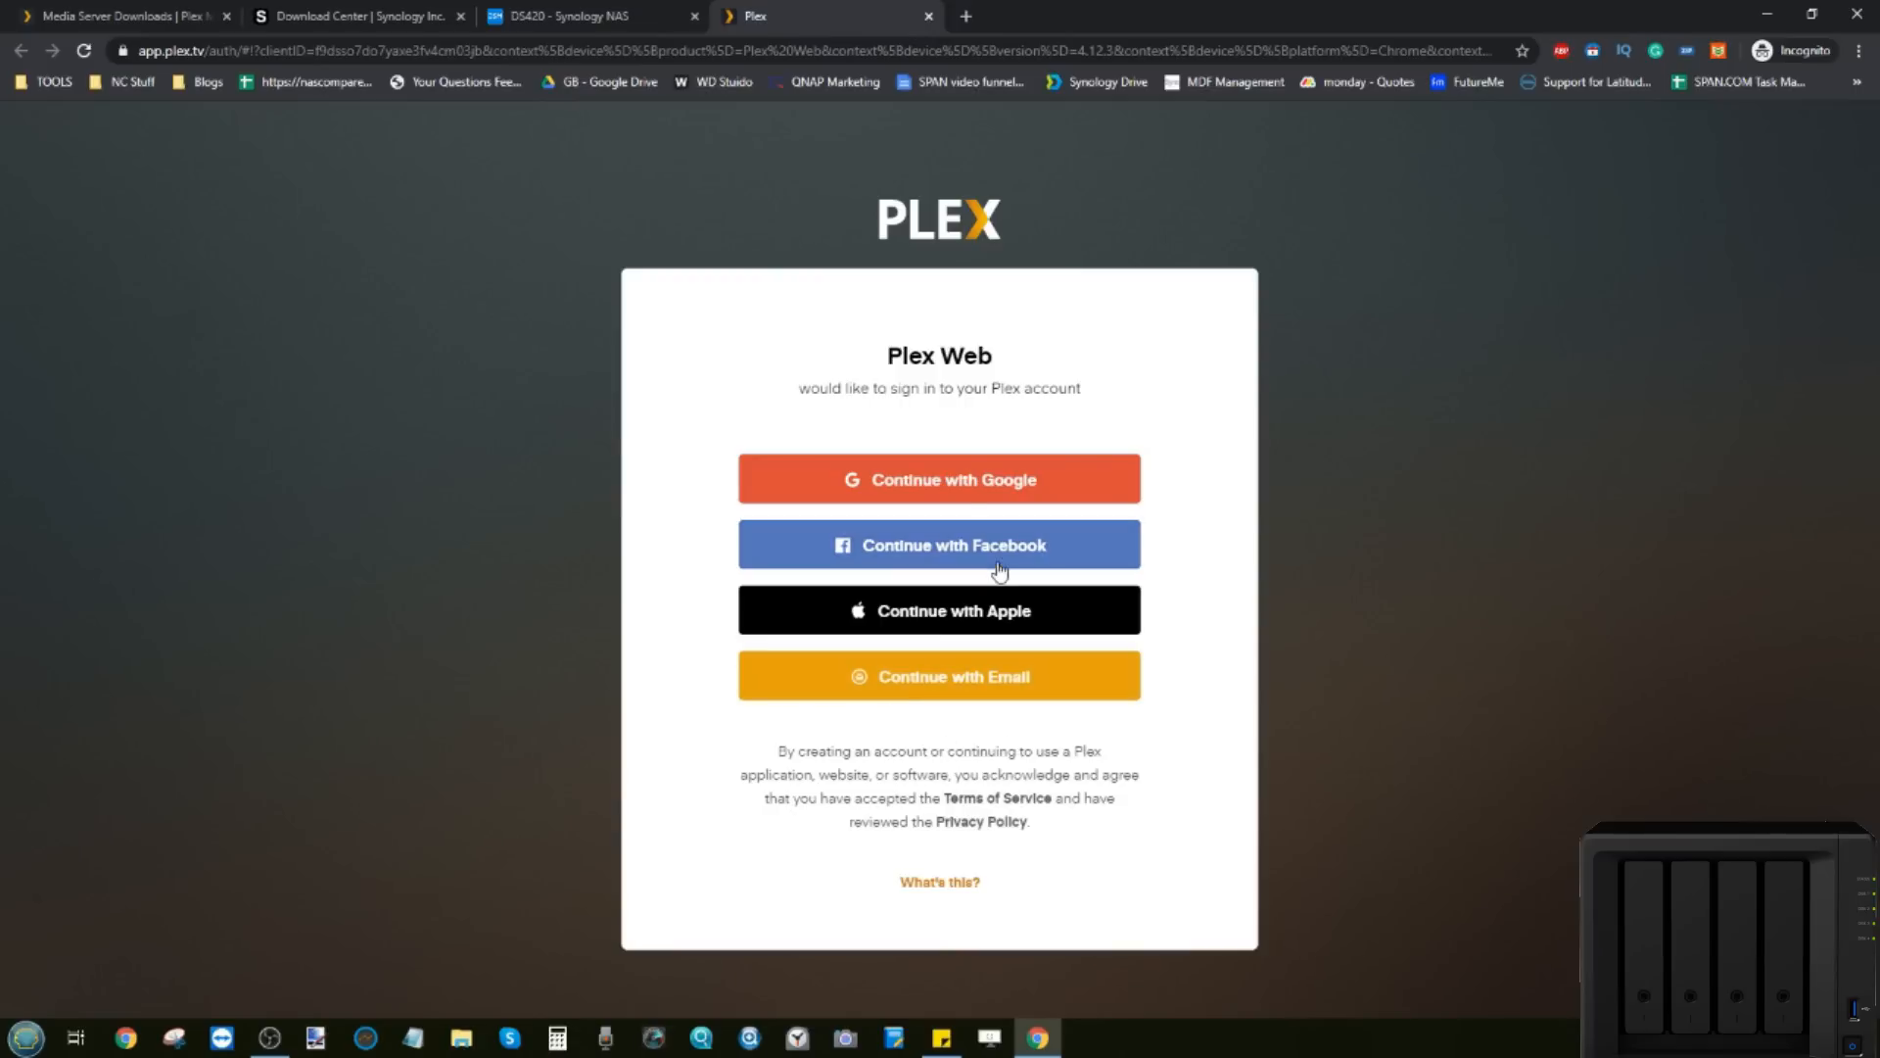
pyautogui.click(931, 694)
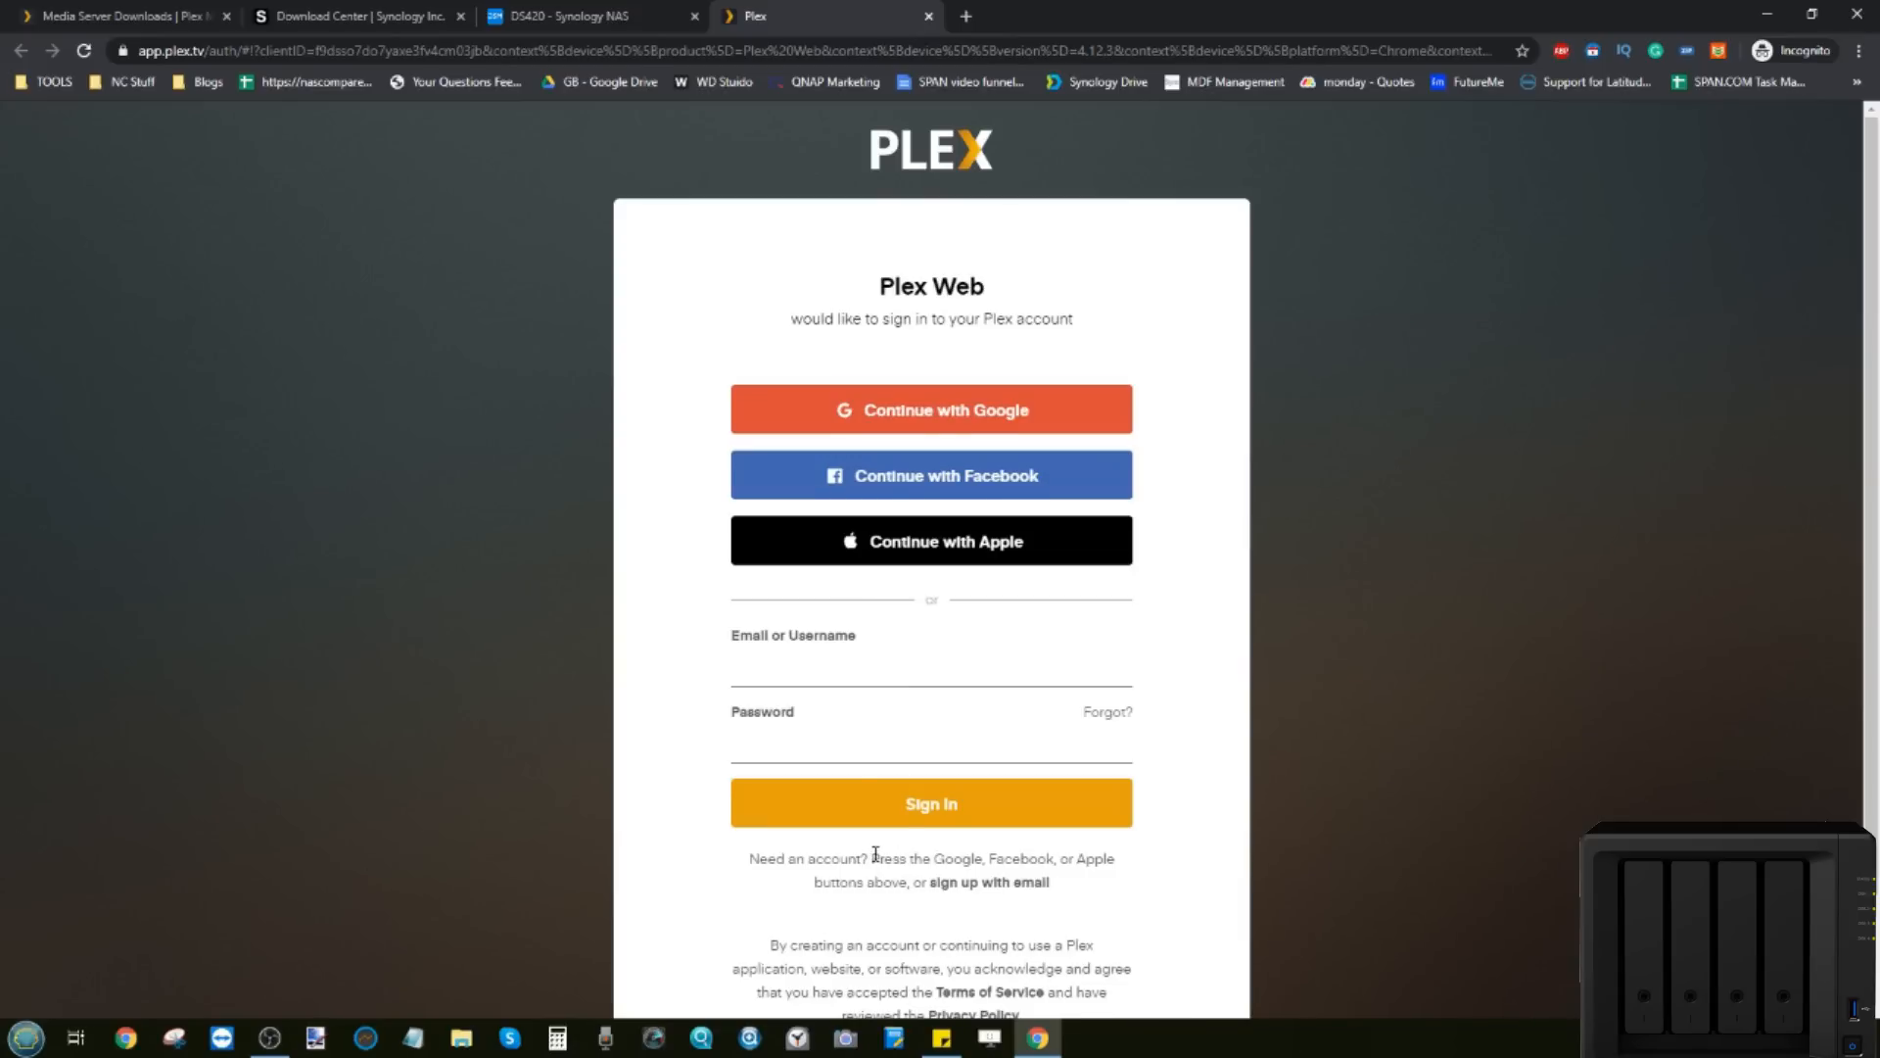
pyautogui.scroll(-1, 874, 854)
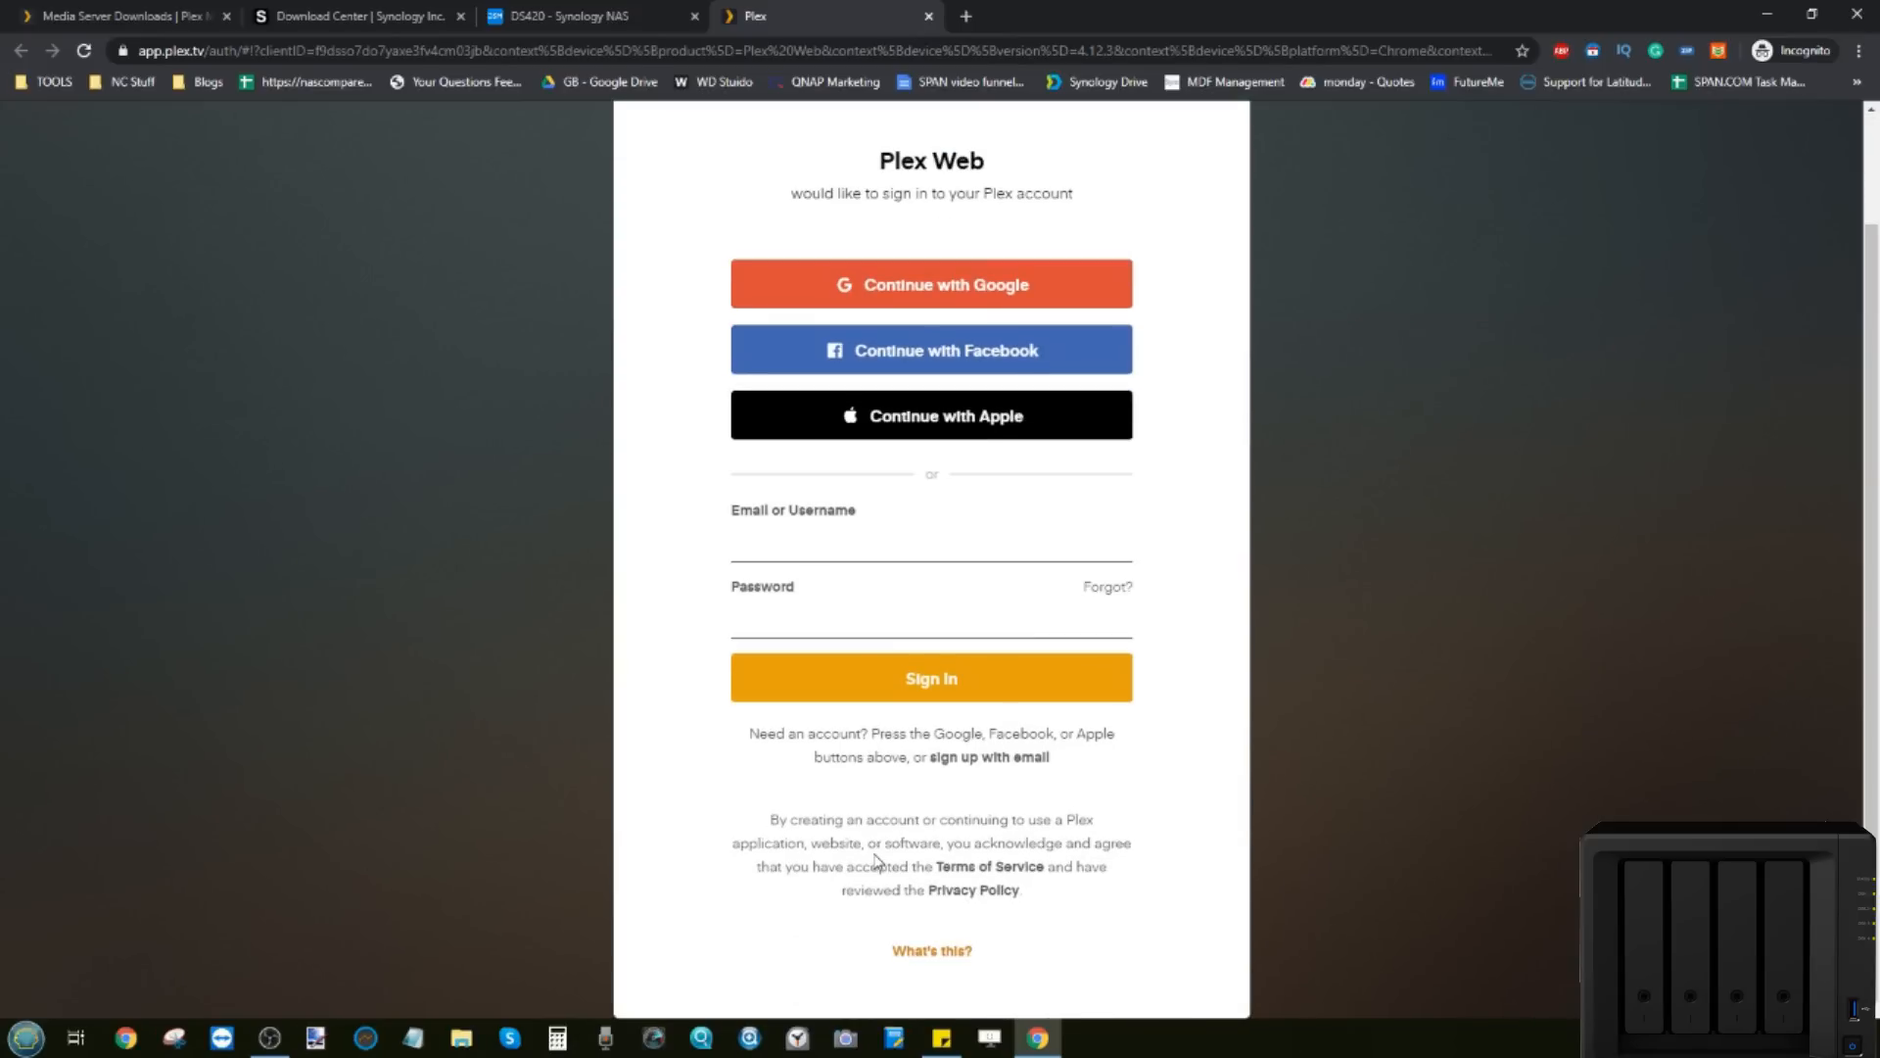
pyautogui.press('Return')
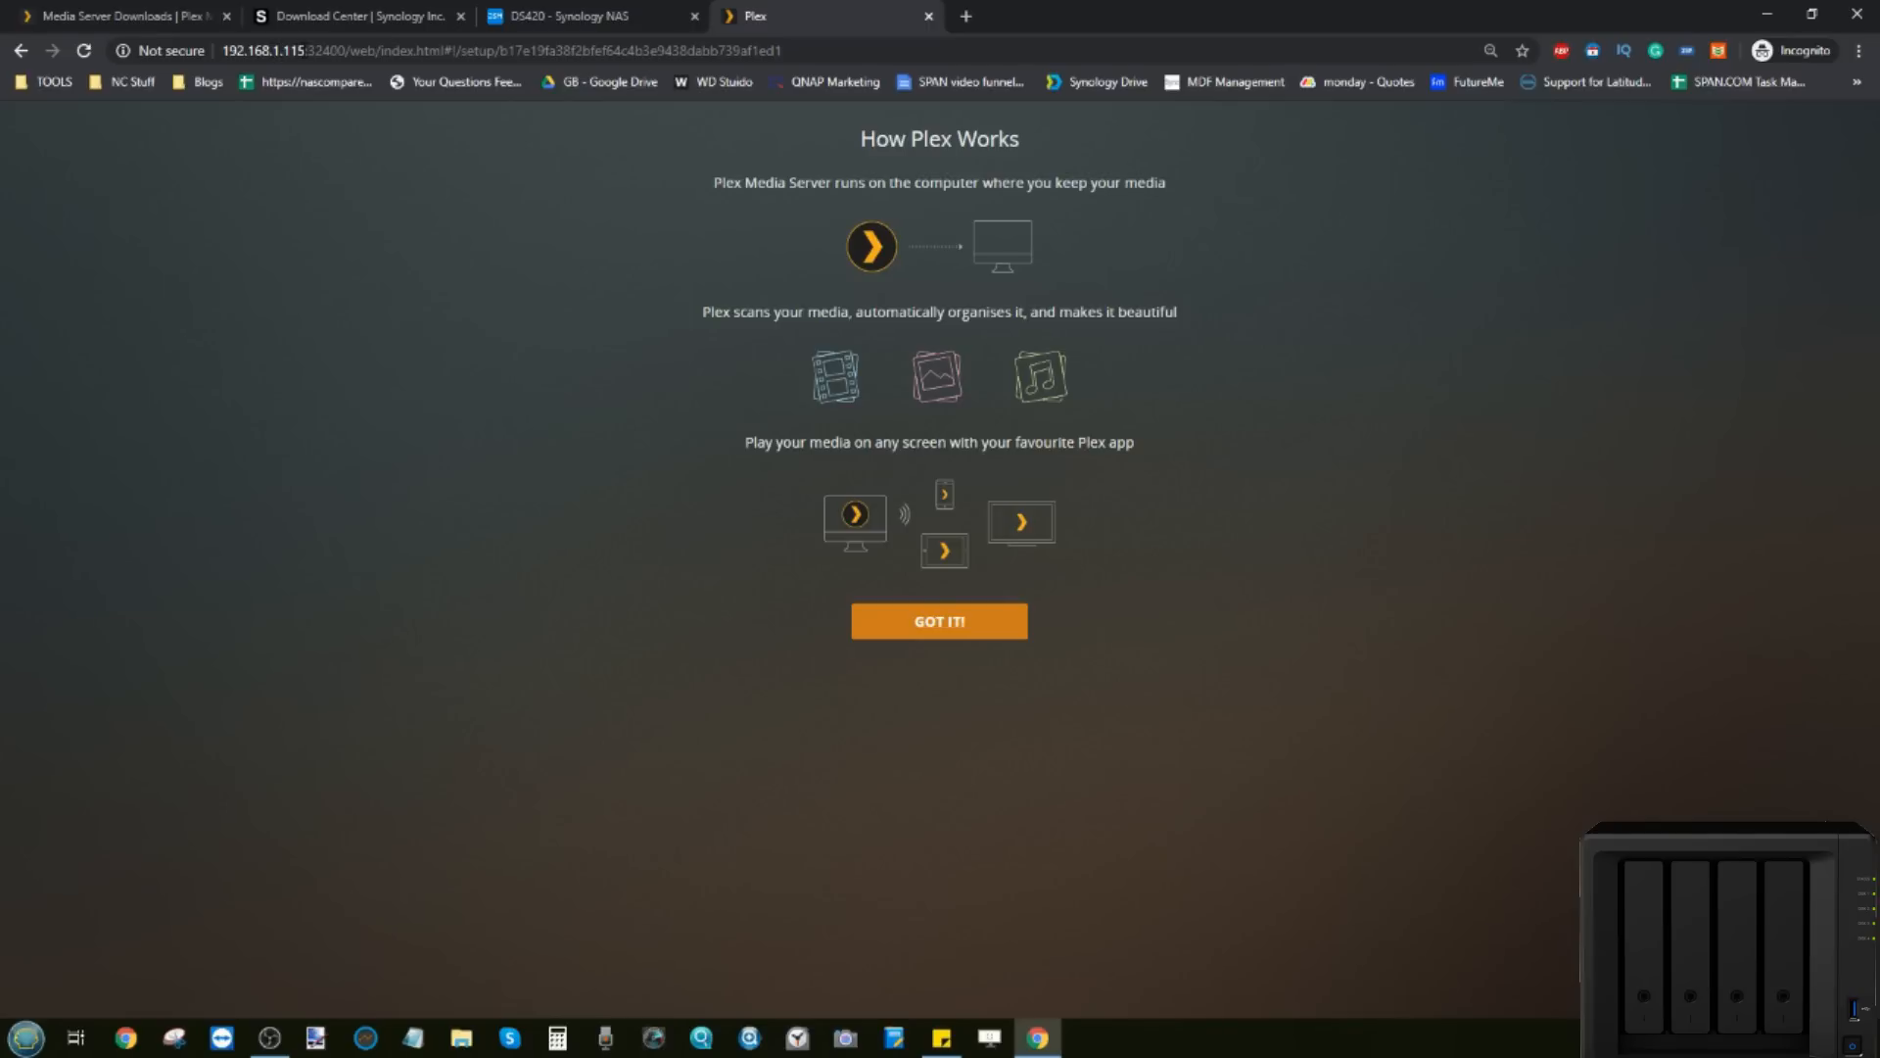
# Step: Dismiss the Plex intro, keep server name DS420 with outside access, and begin adding a library
pyautogui.click(548, 14)
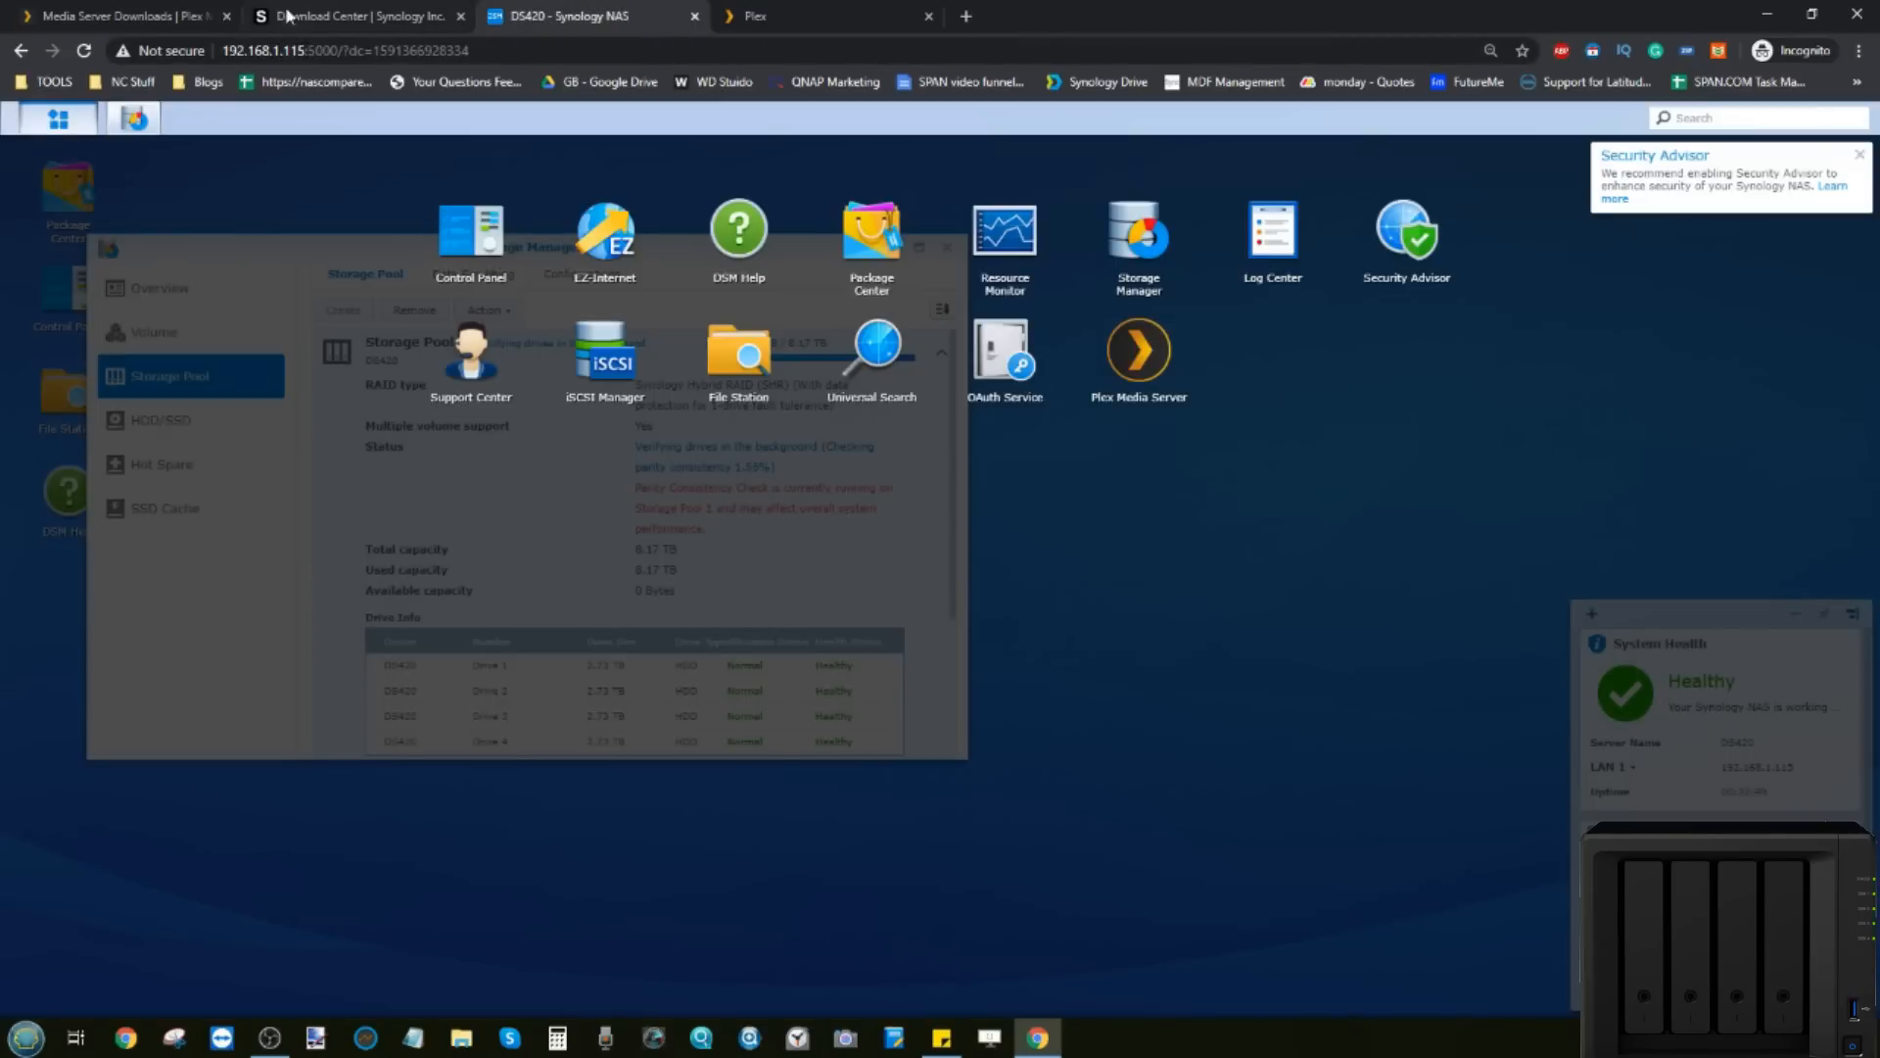
pyautogui.click(750, 15)
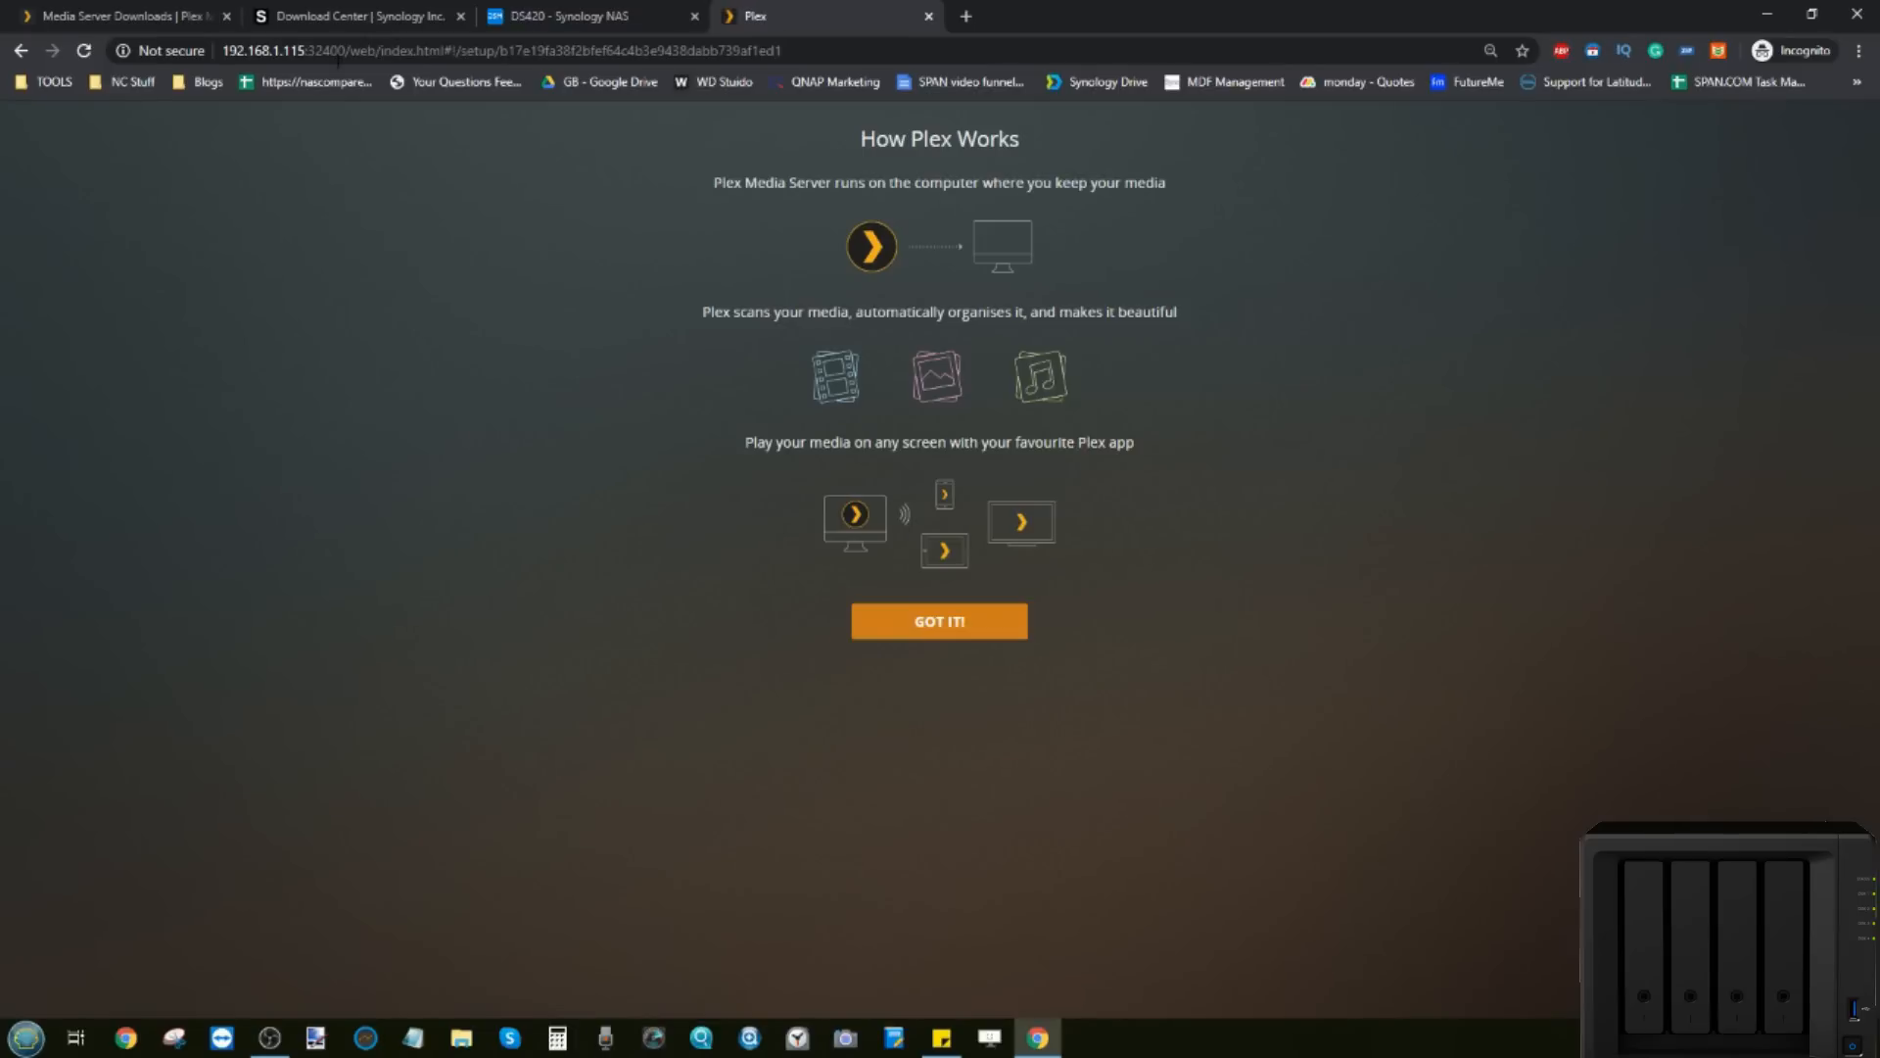
pyautogui.click(965, 632)
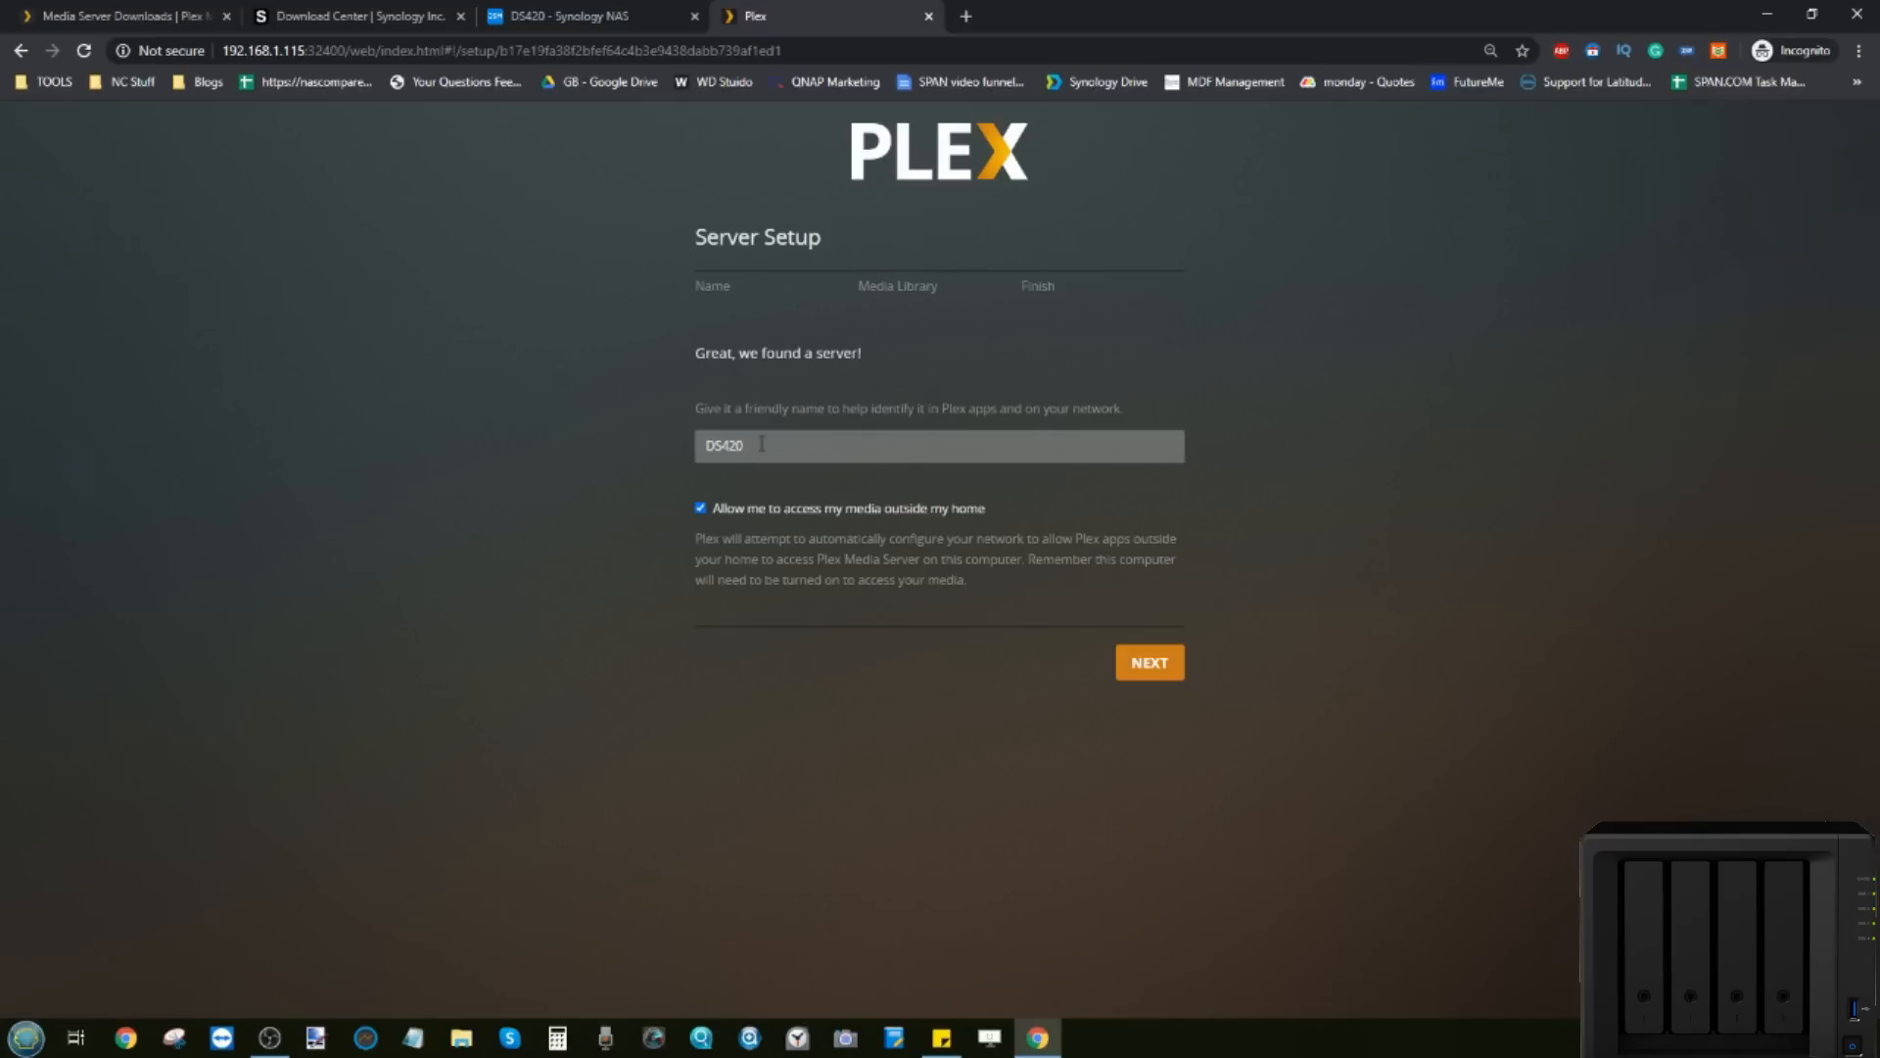
pyautogui.click(762, 444)
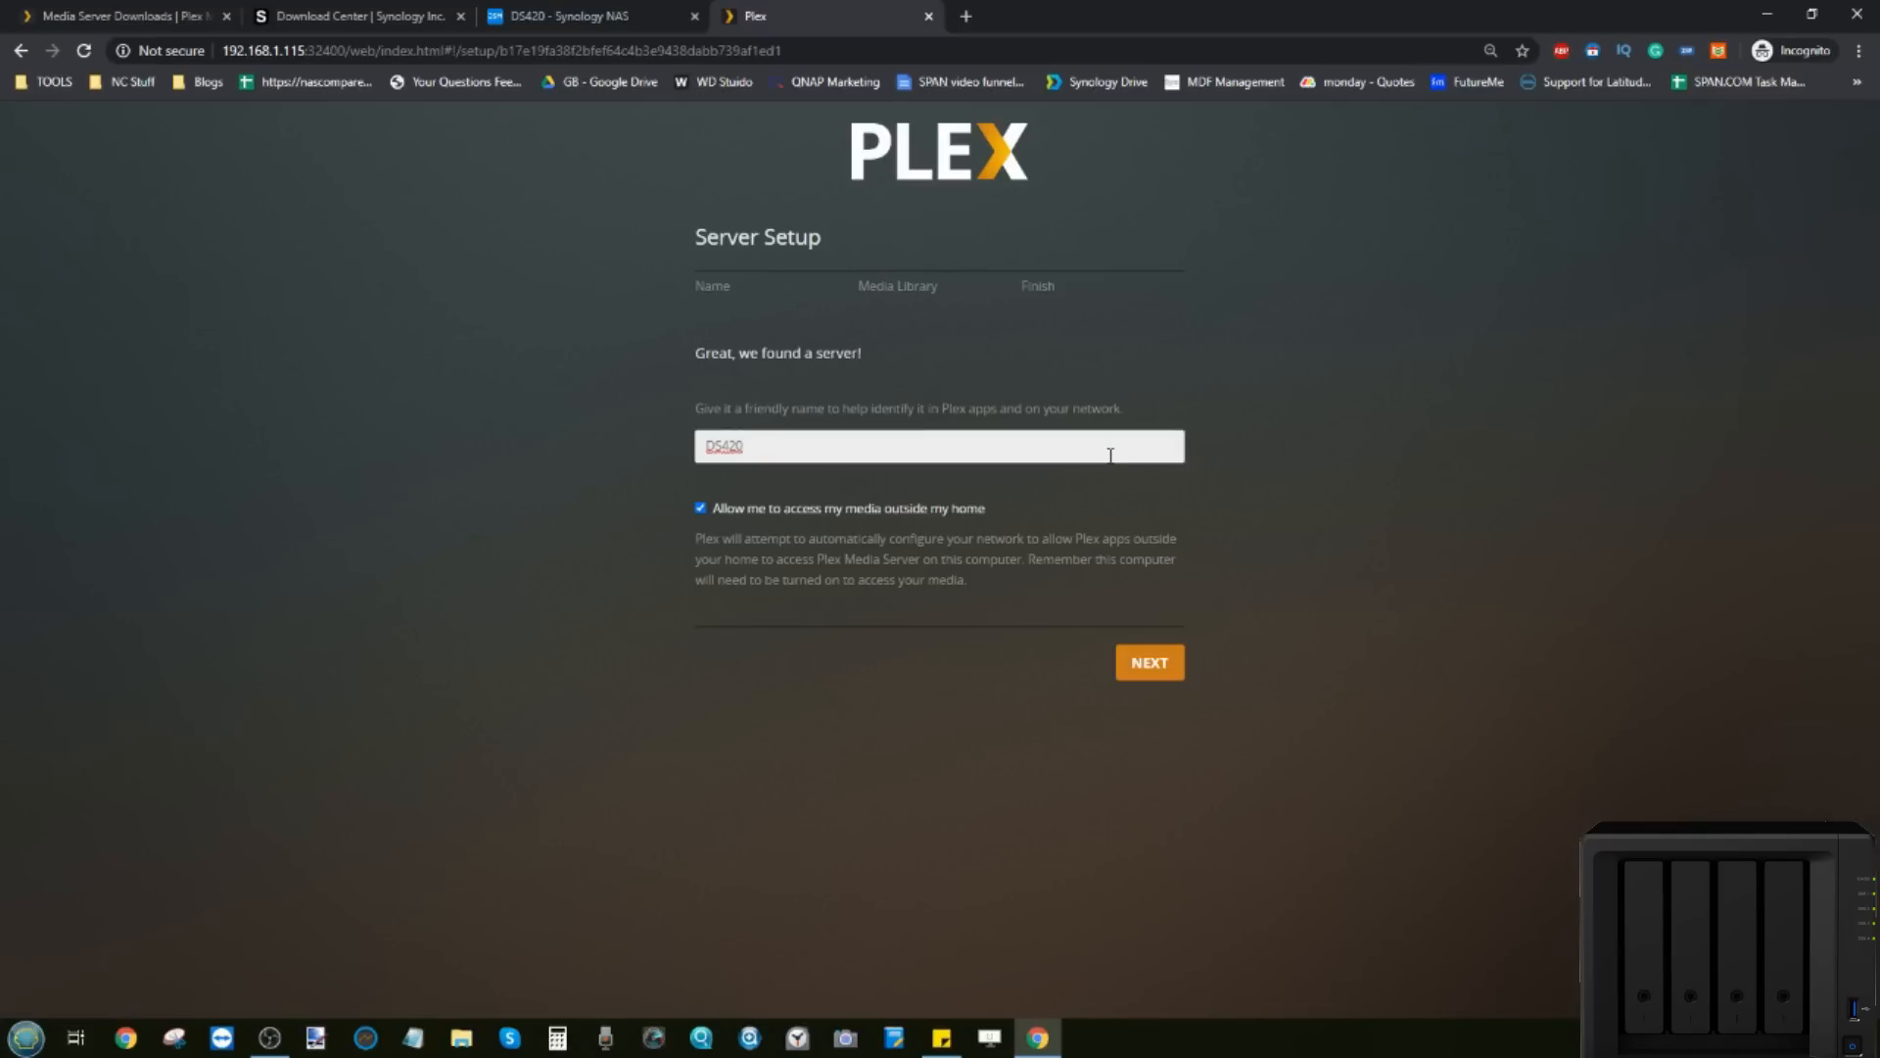
pyautogui.click(1386, 474)
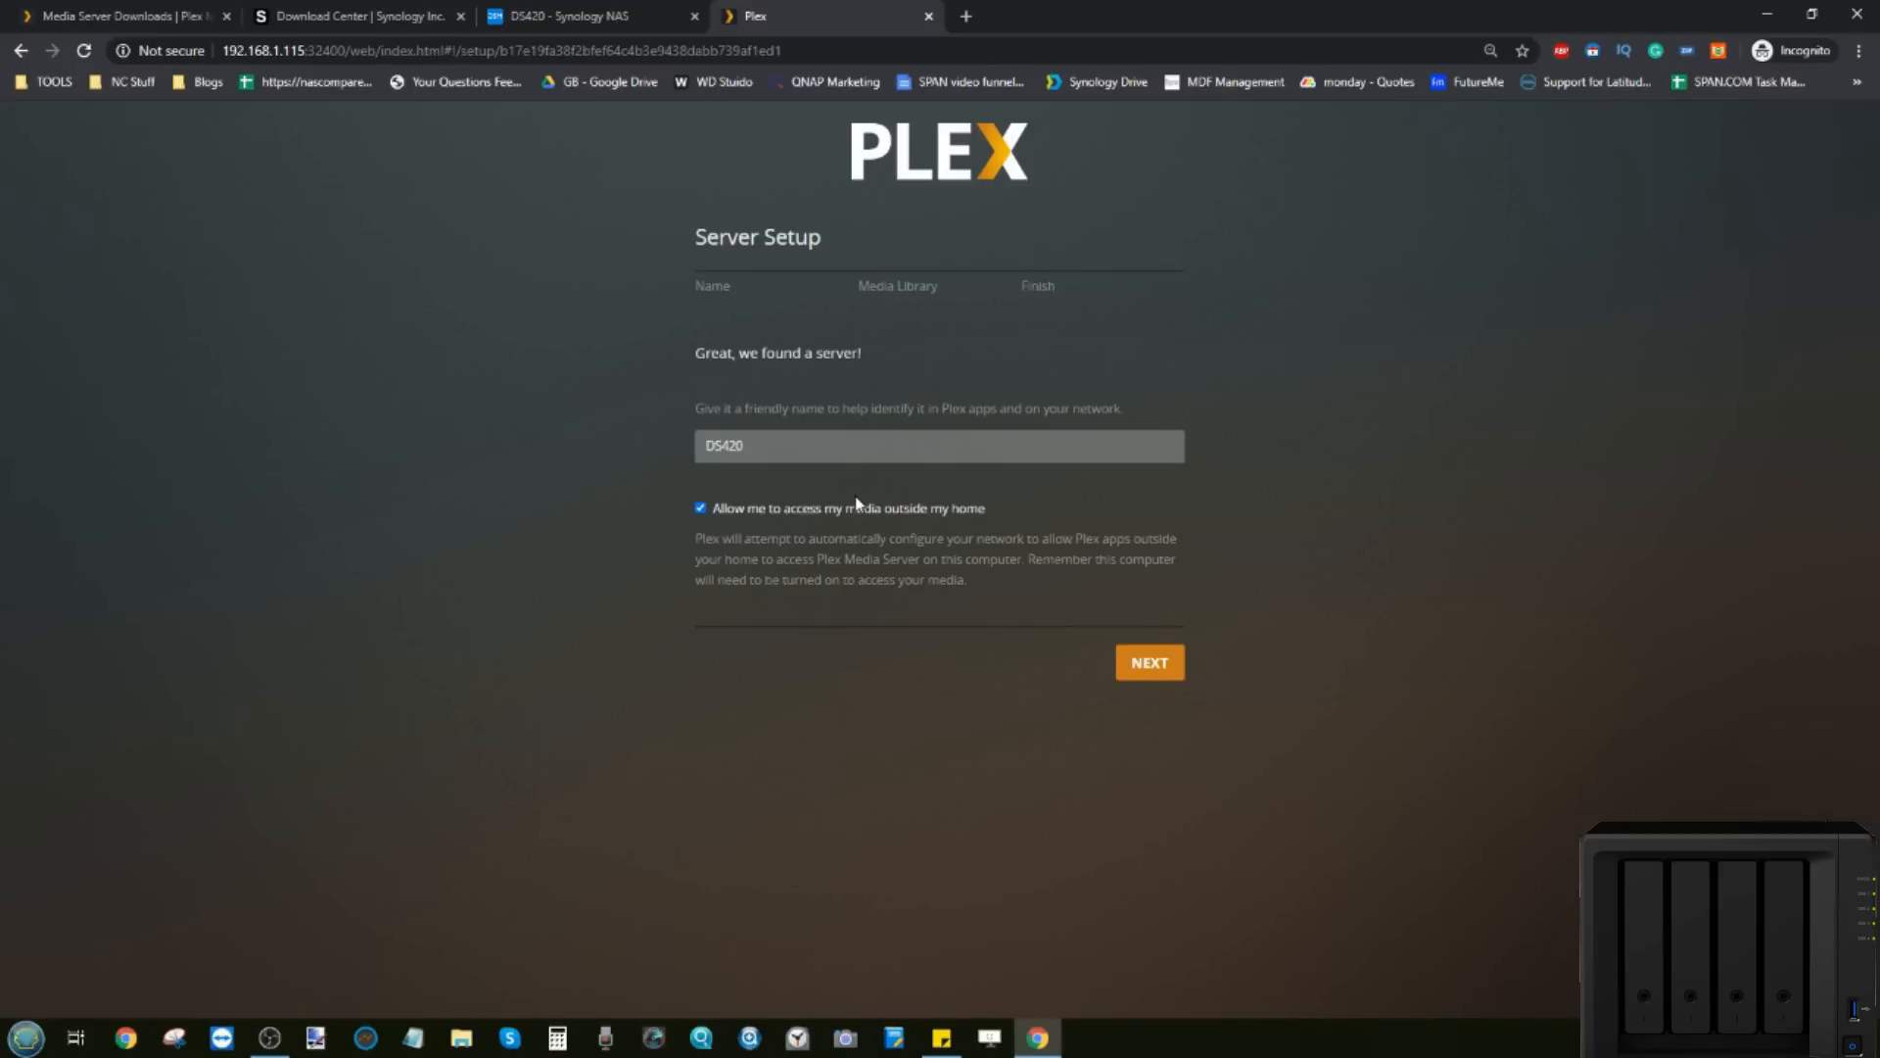
pyautogui.click(1154, 666)
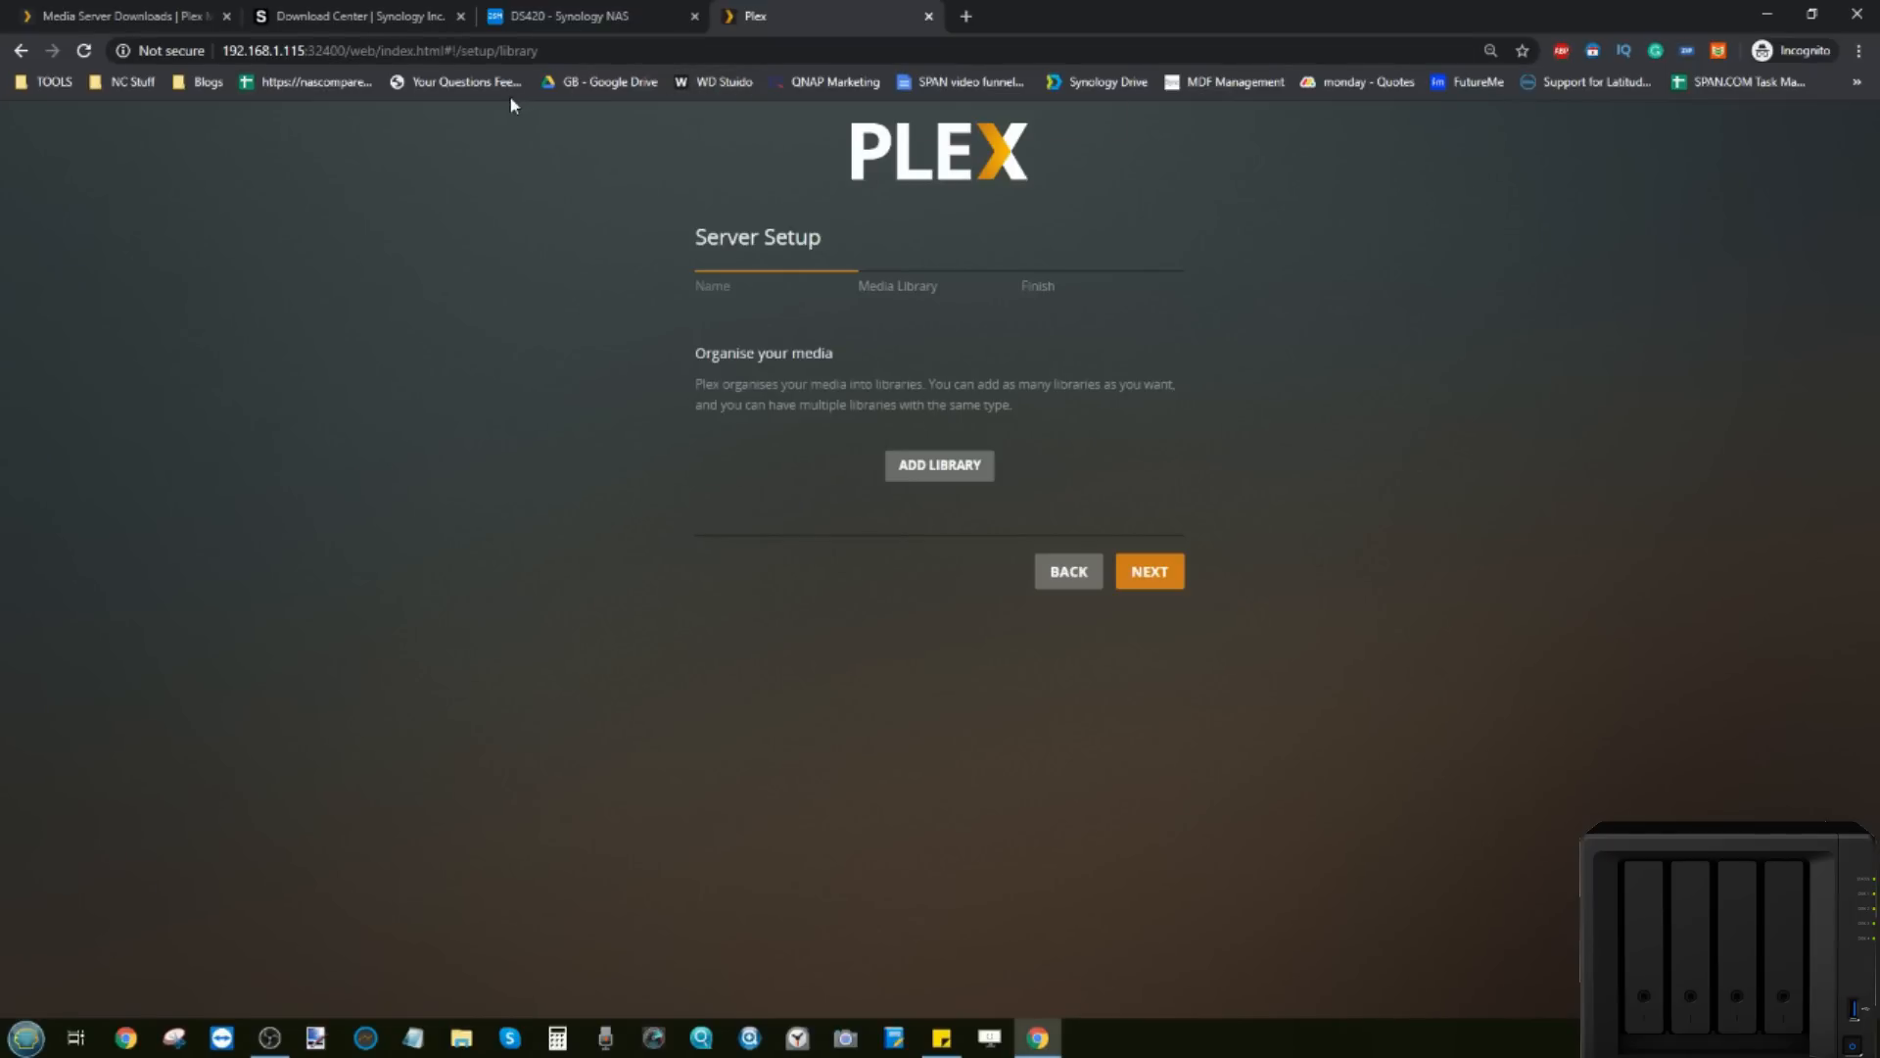
pyautogui.click(932, 472)
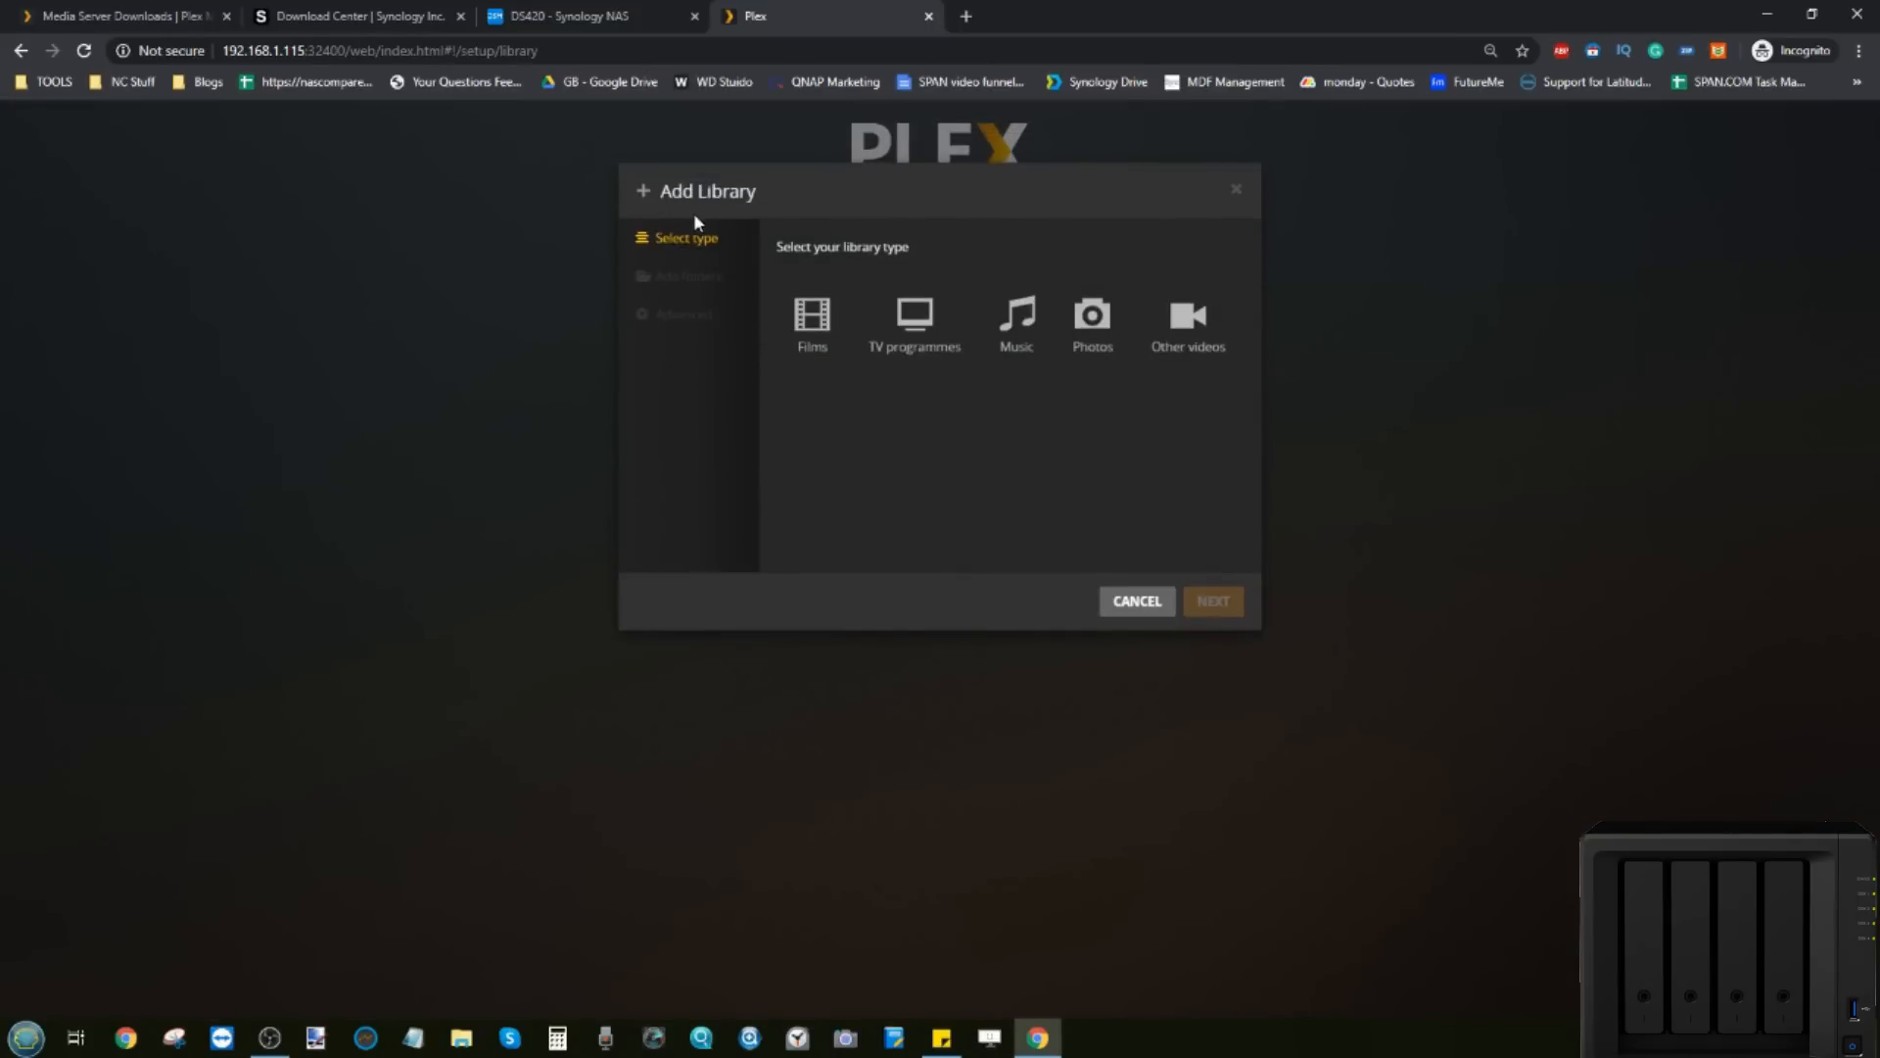
# Step: Make the new library a Films library using /volume1/PLEX/Movies, then switch to the DSM tab
pyautogui.click(812, 323)
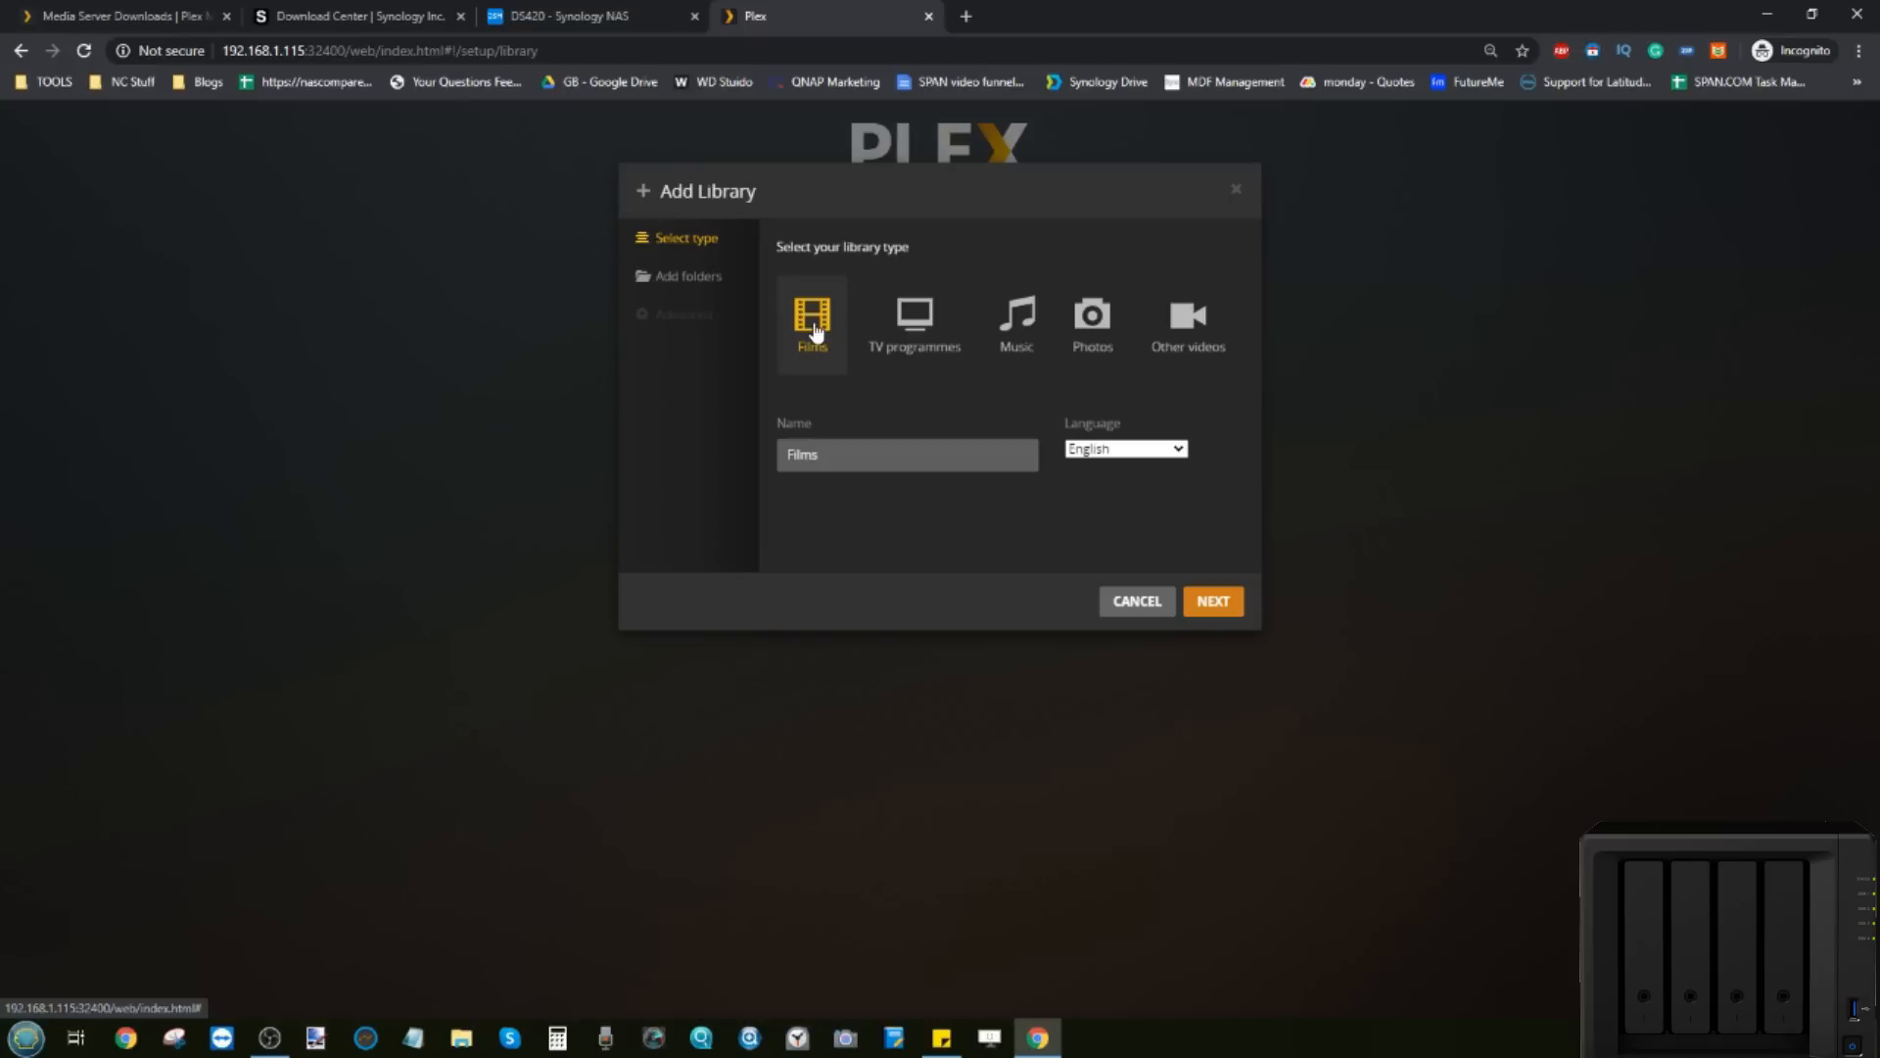
pyautogui.click(716, 281)
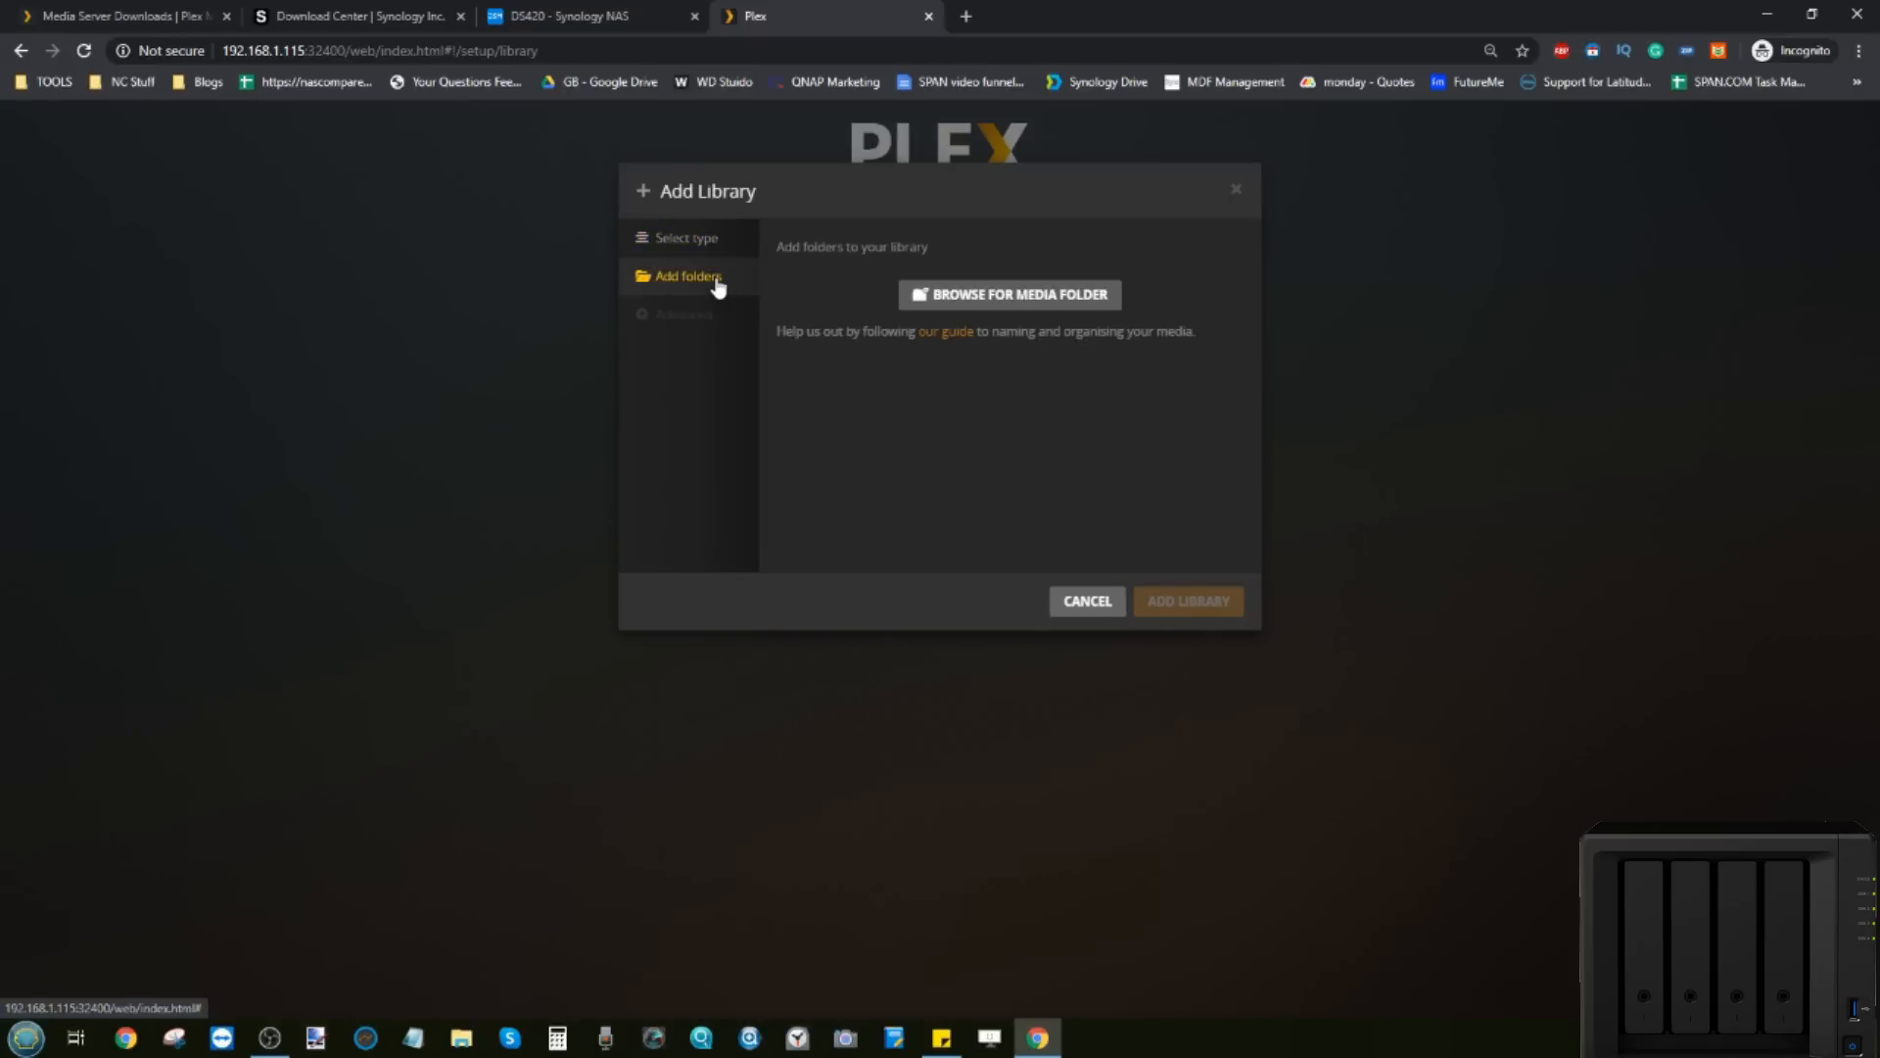
pyautogui.click(971, 303)
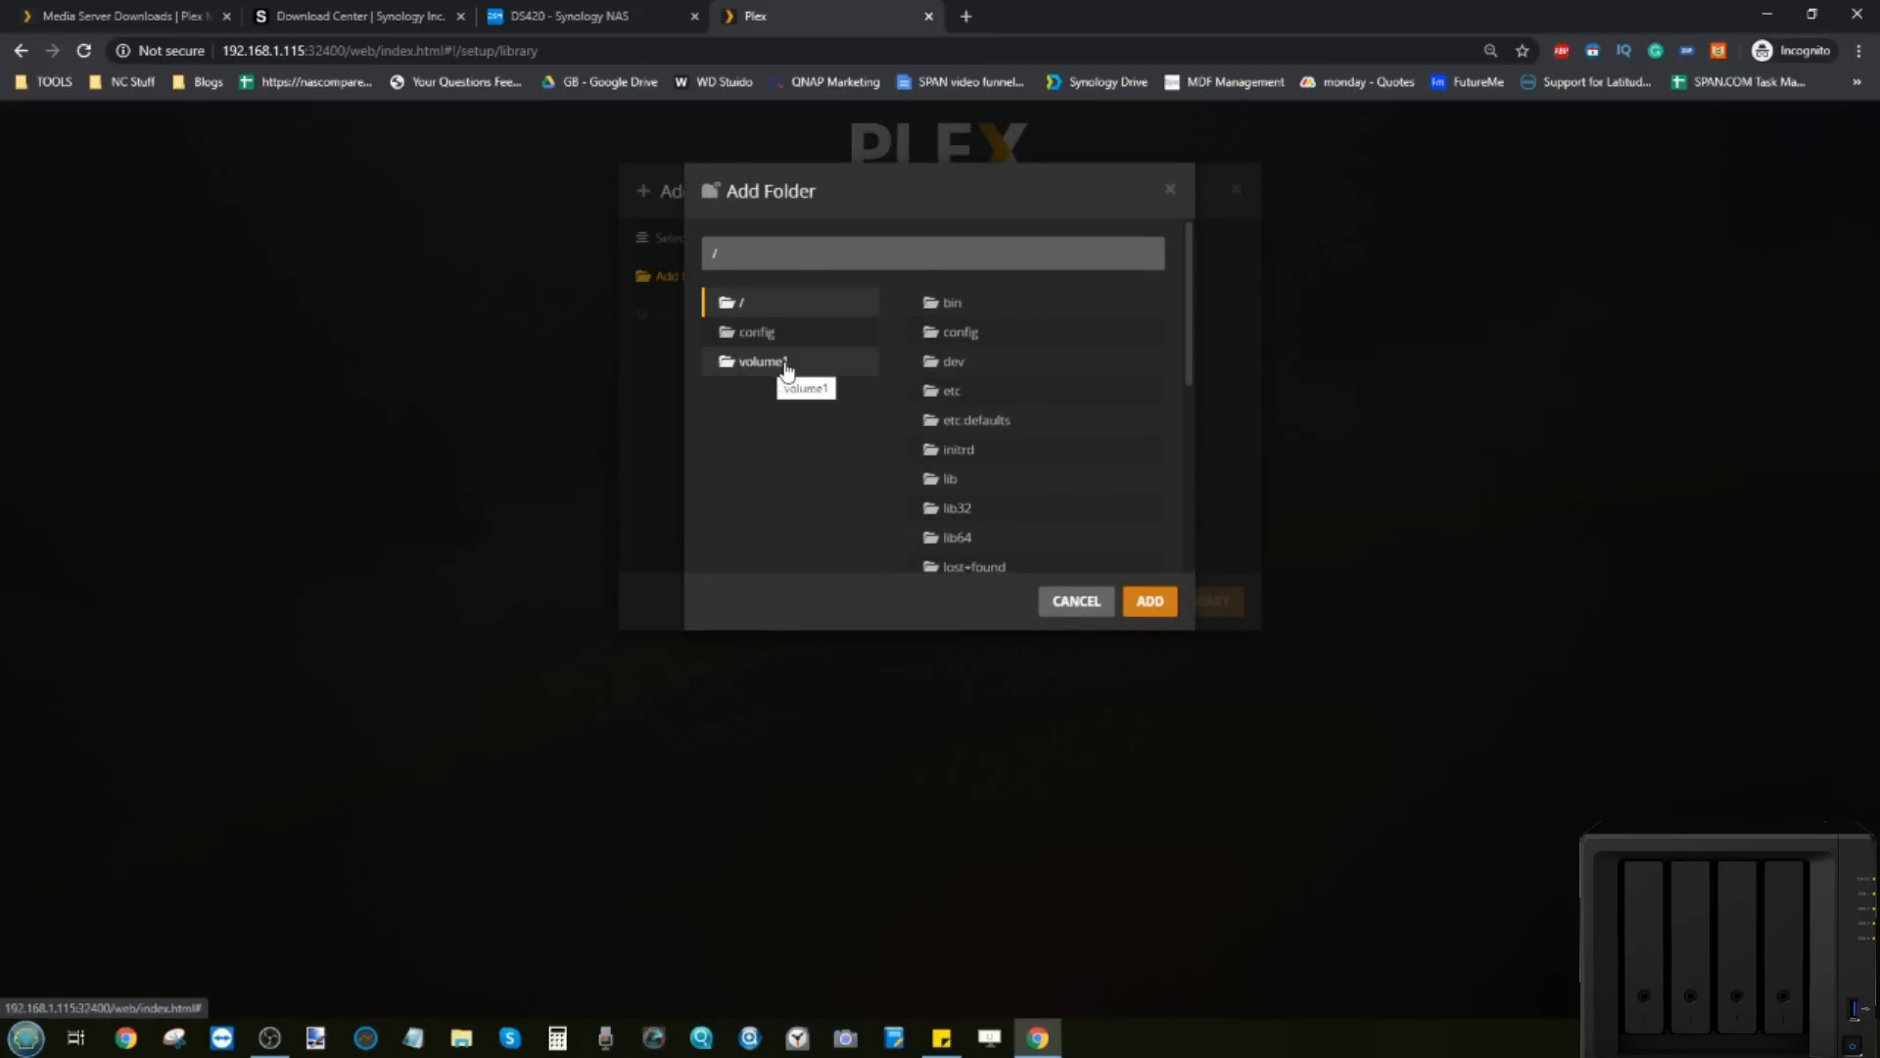
pyautogui.click(770, 365)
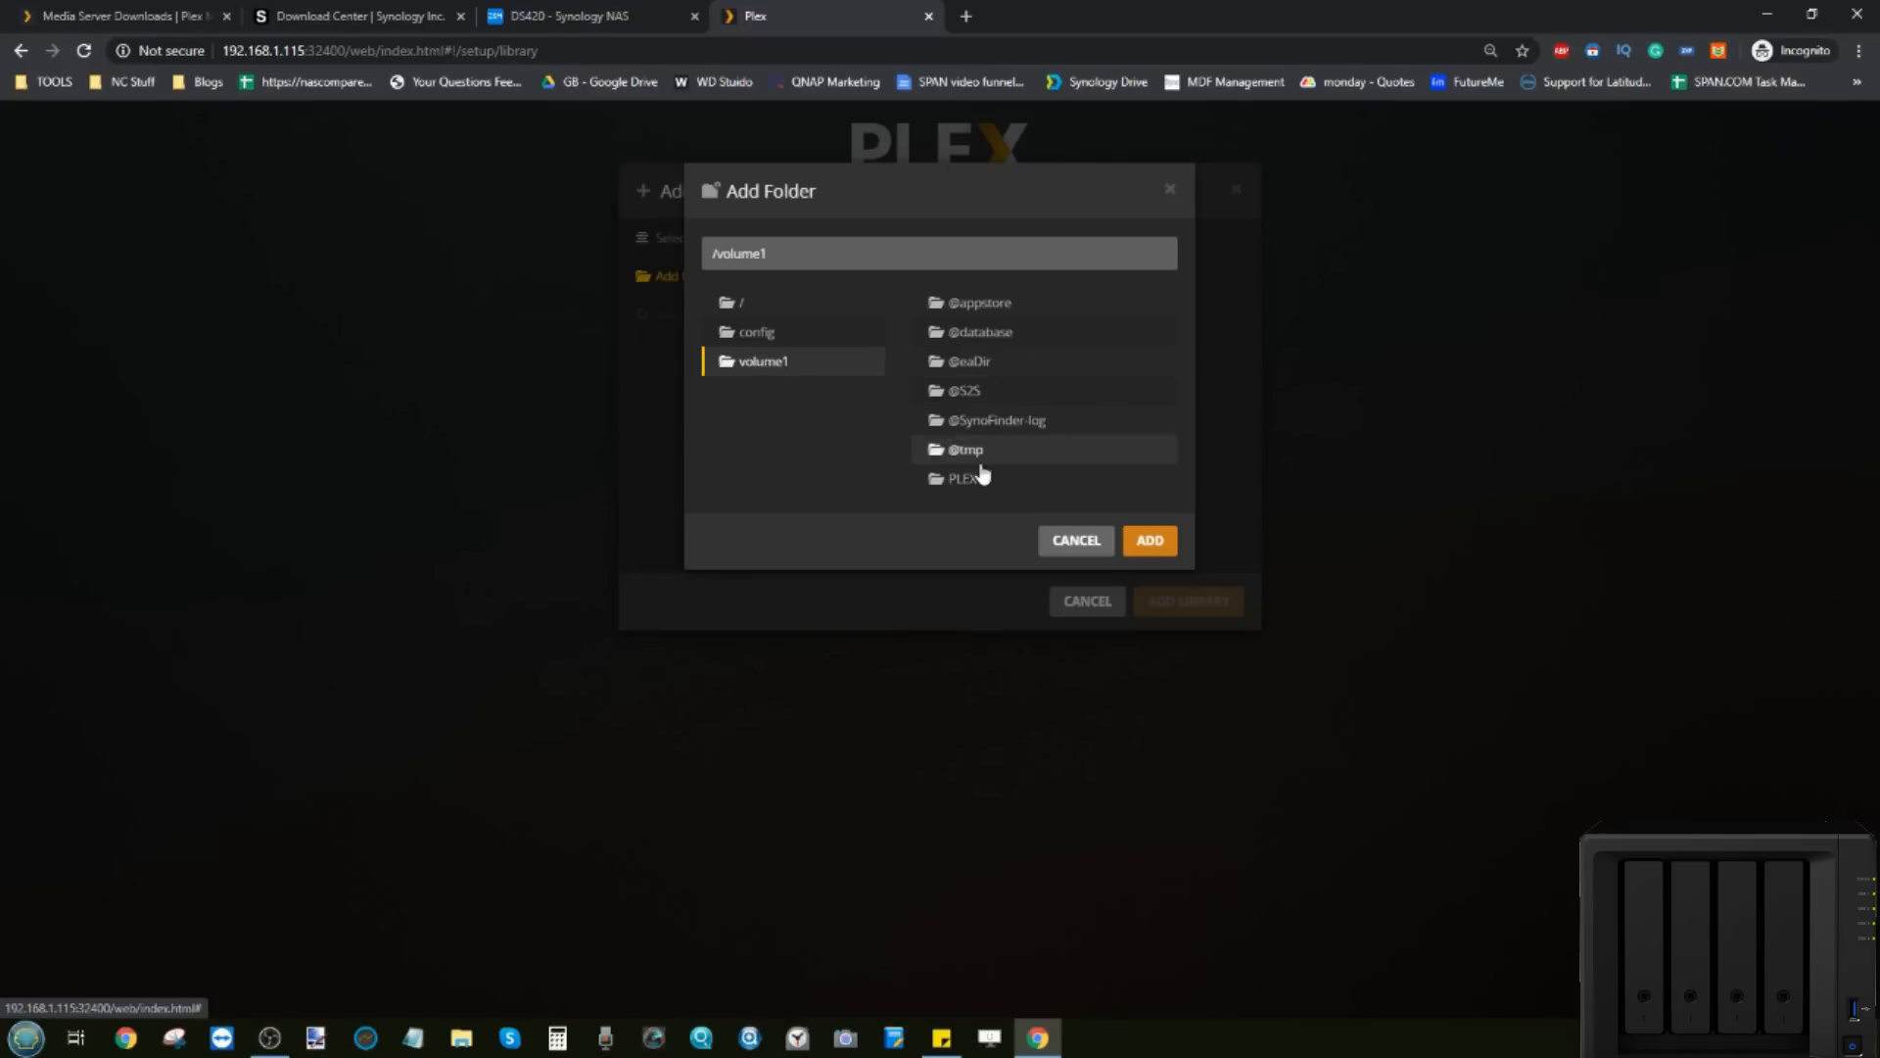
pyautogui.click(959, 479)
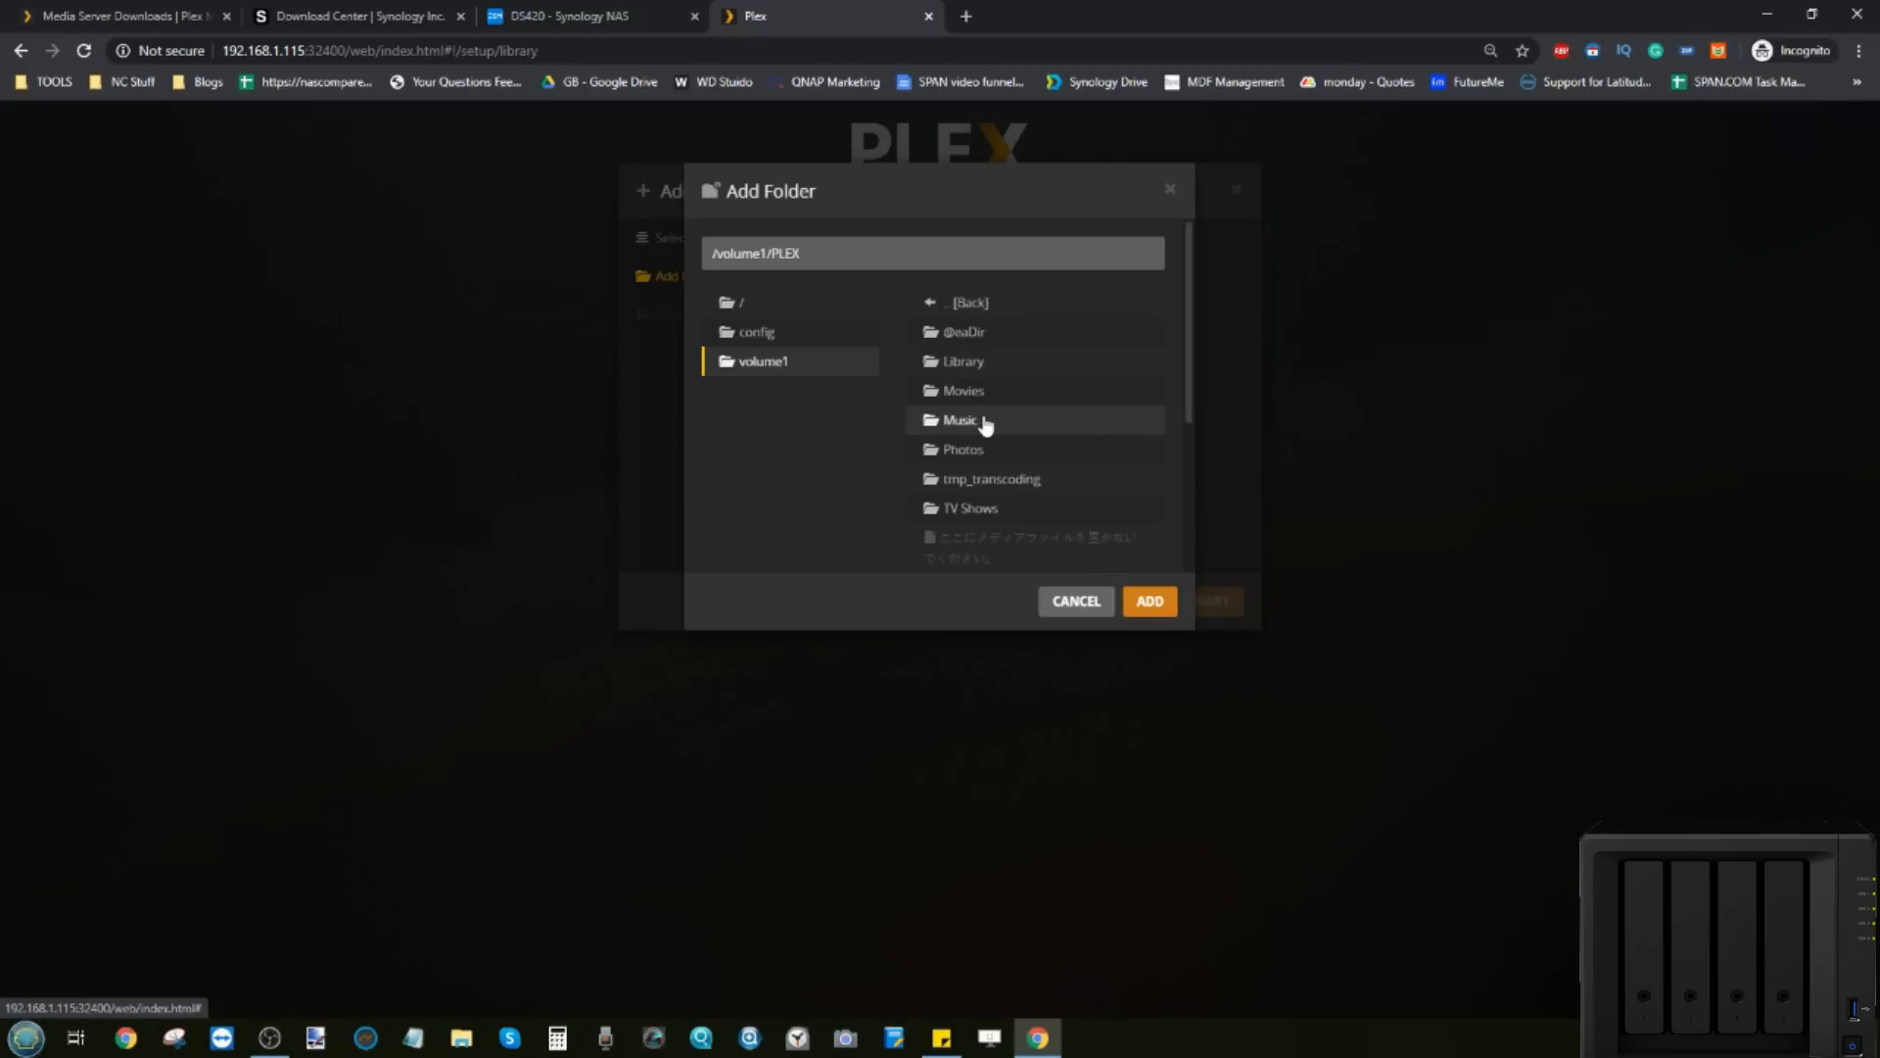
pyautogui.scroll(-3, 987, 423)
pyautogui.scroll(2, 986, 423)
pyautogui.scroll(2, 986, 423)
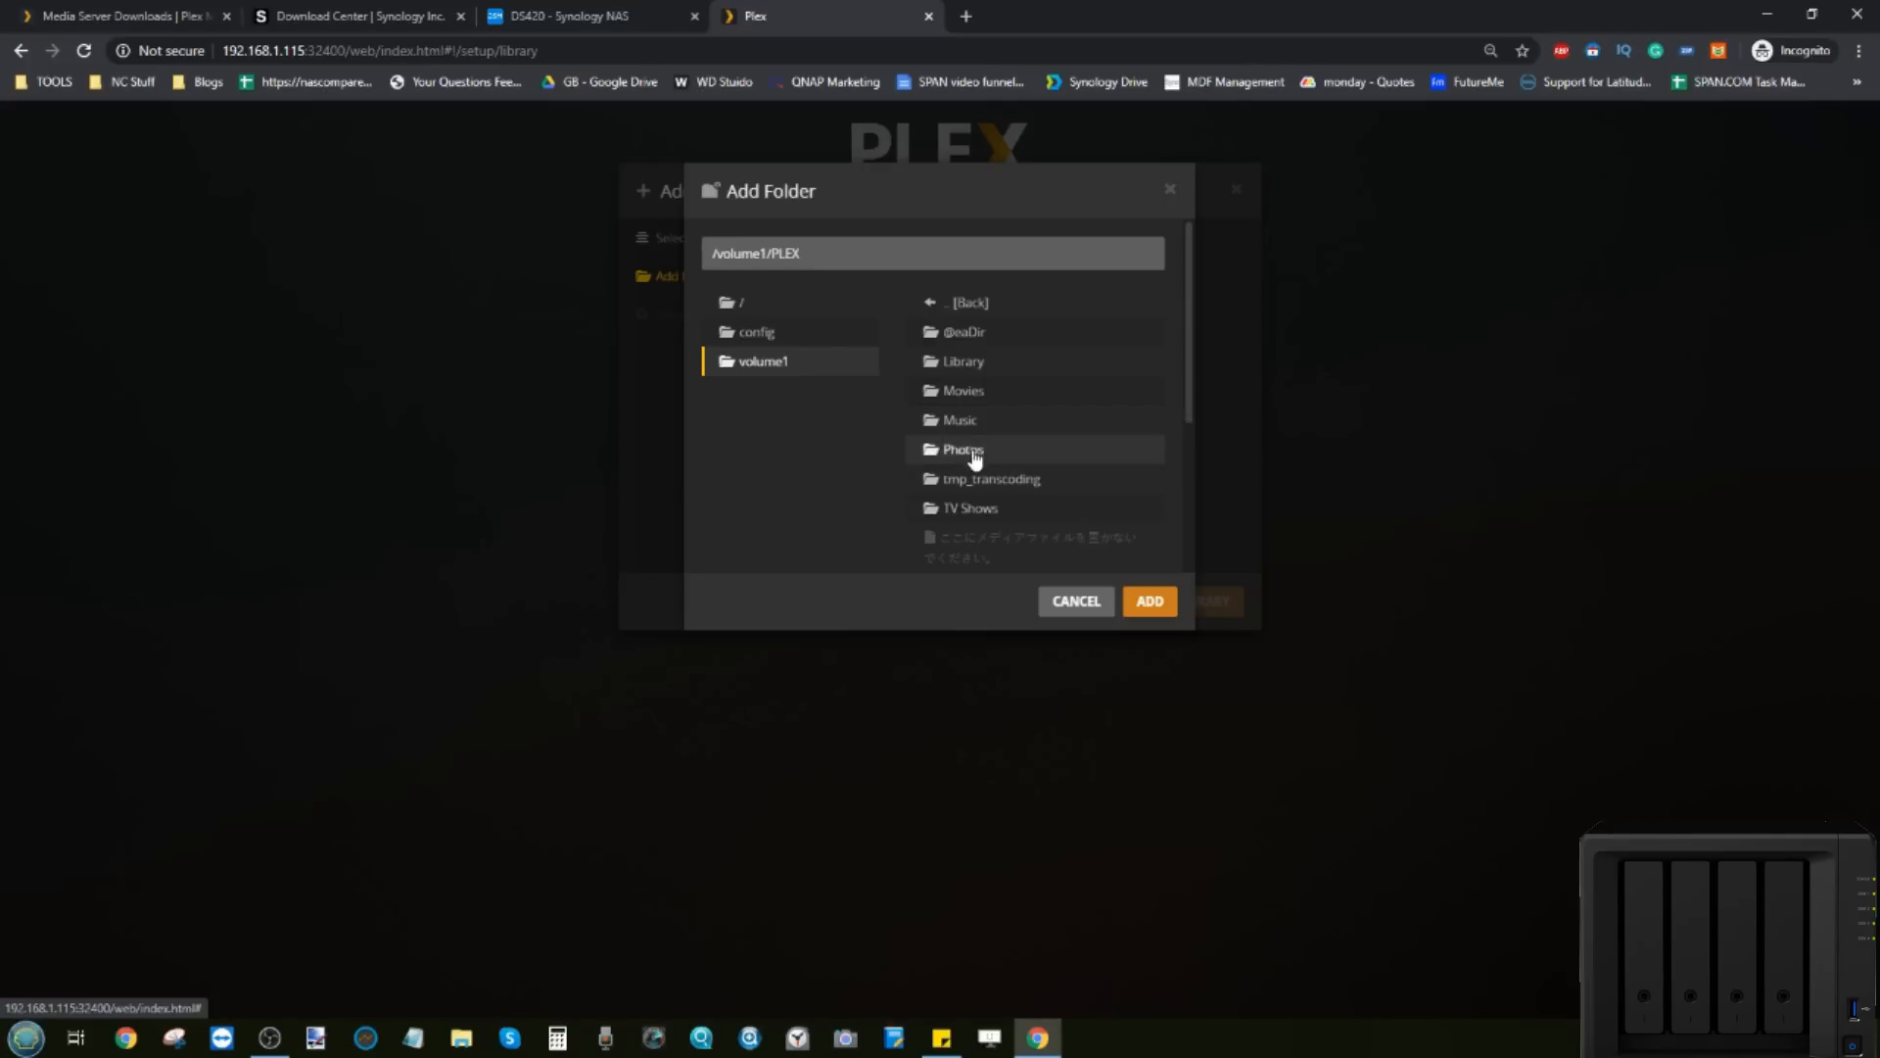
pyautogui.click(983, 394)
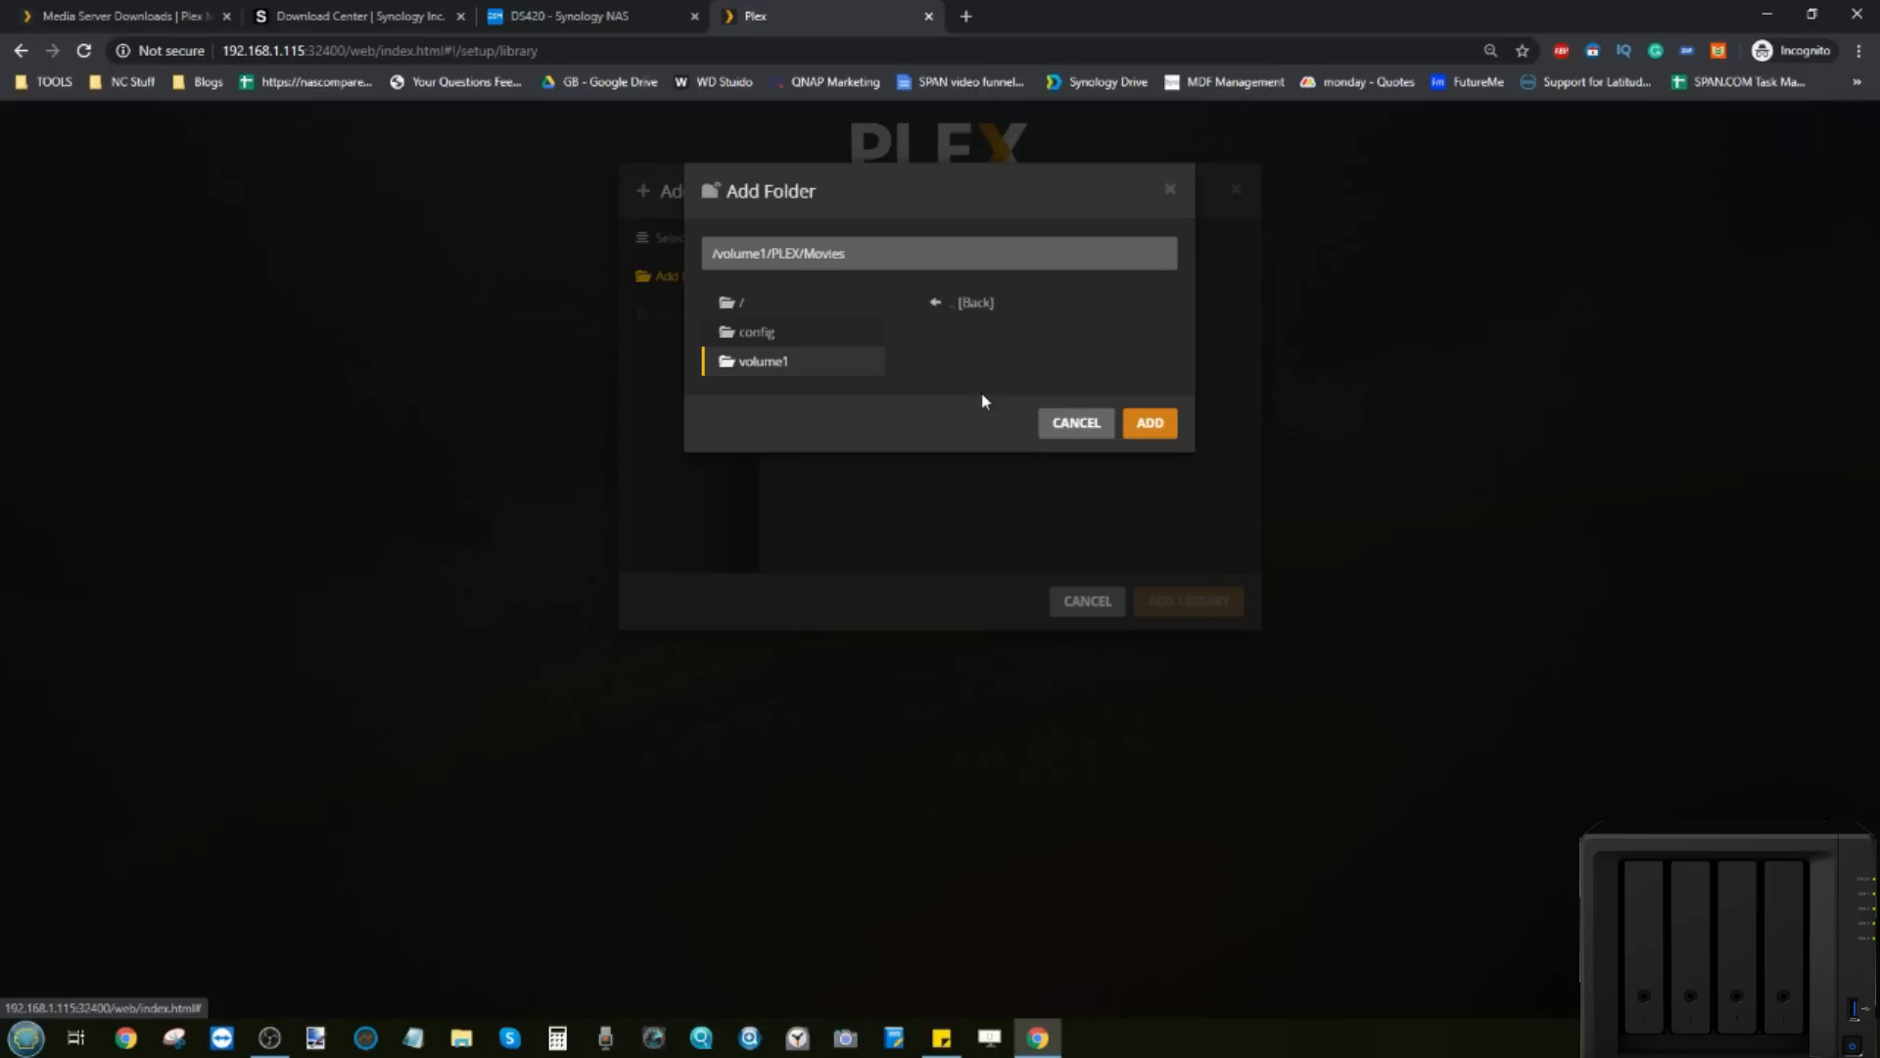
pyautogui.click(1150, 422)
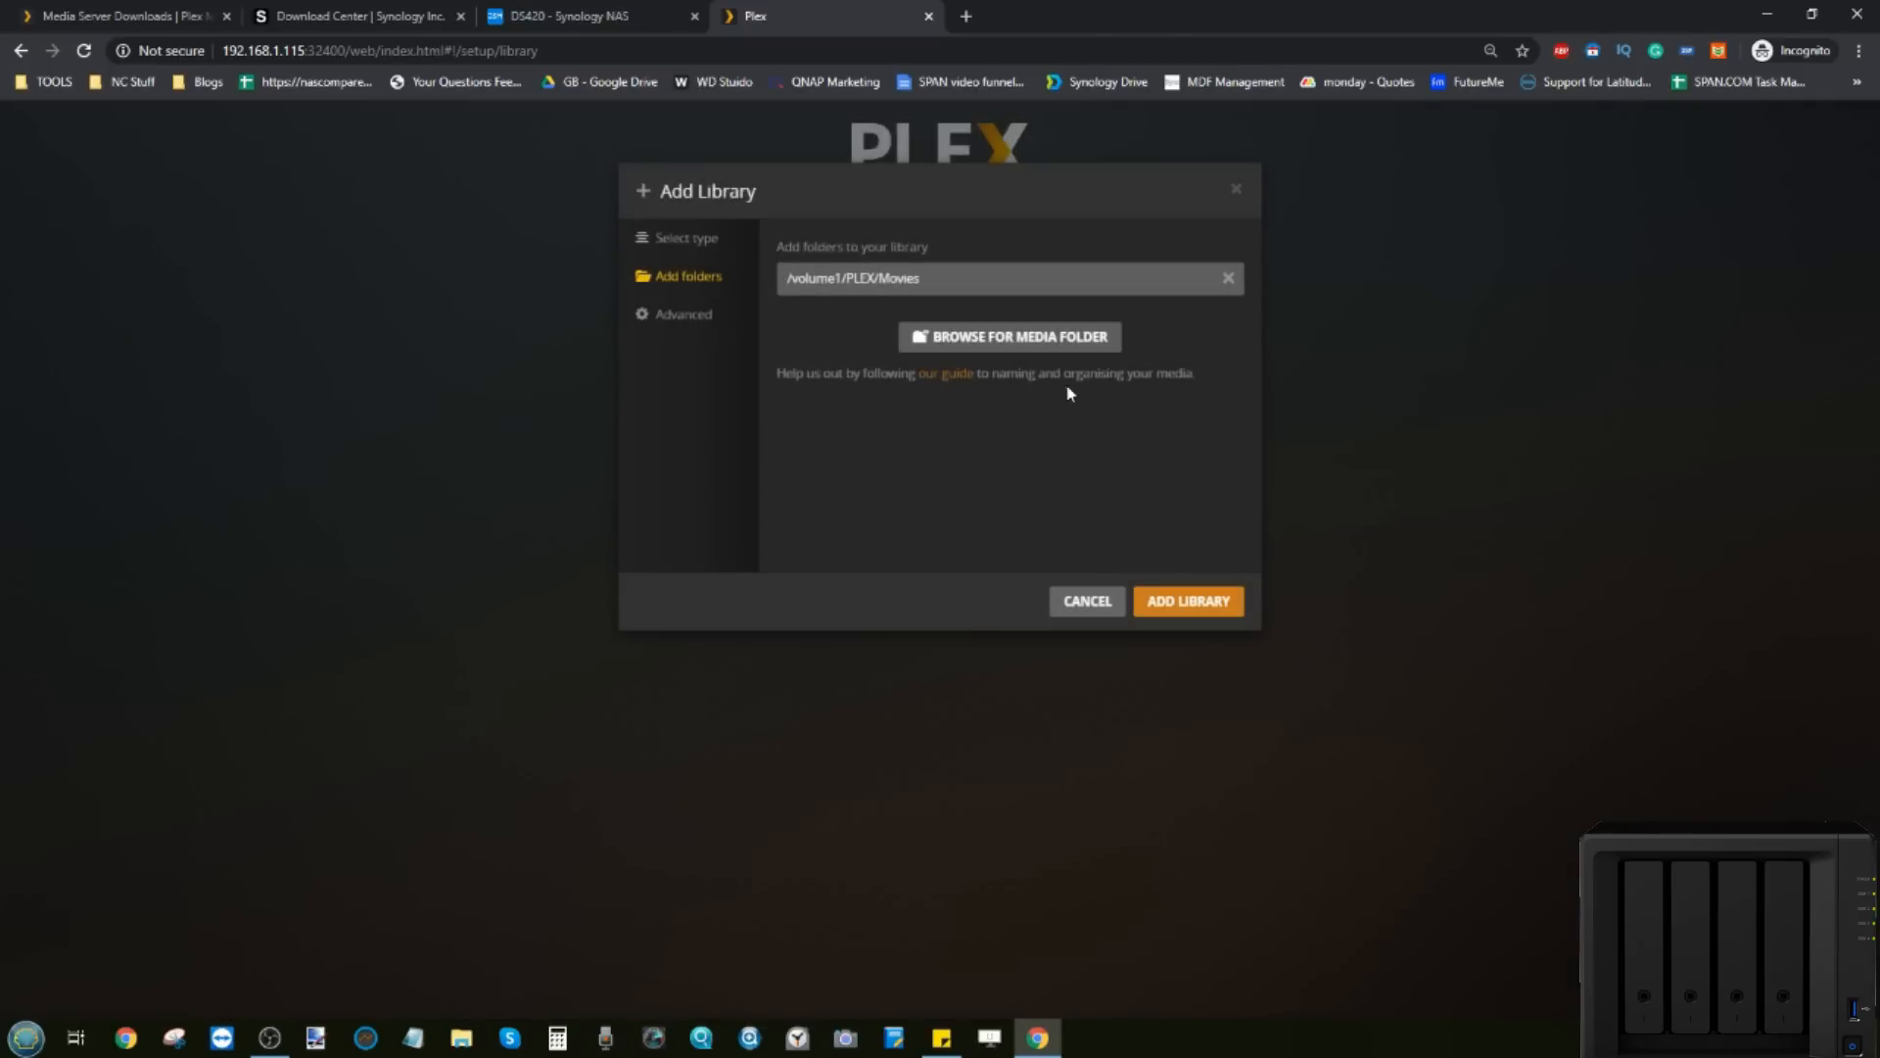
pyautogui.click(553, 15)
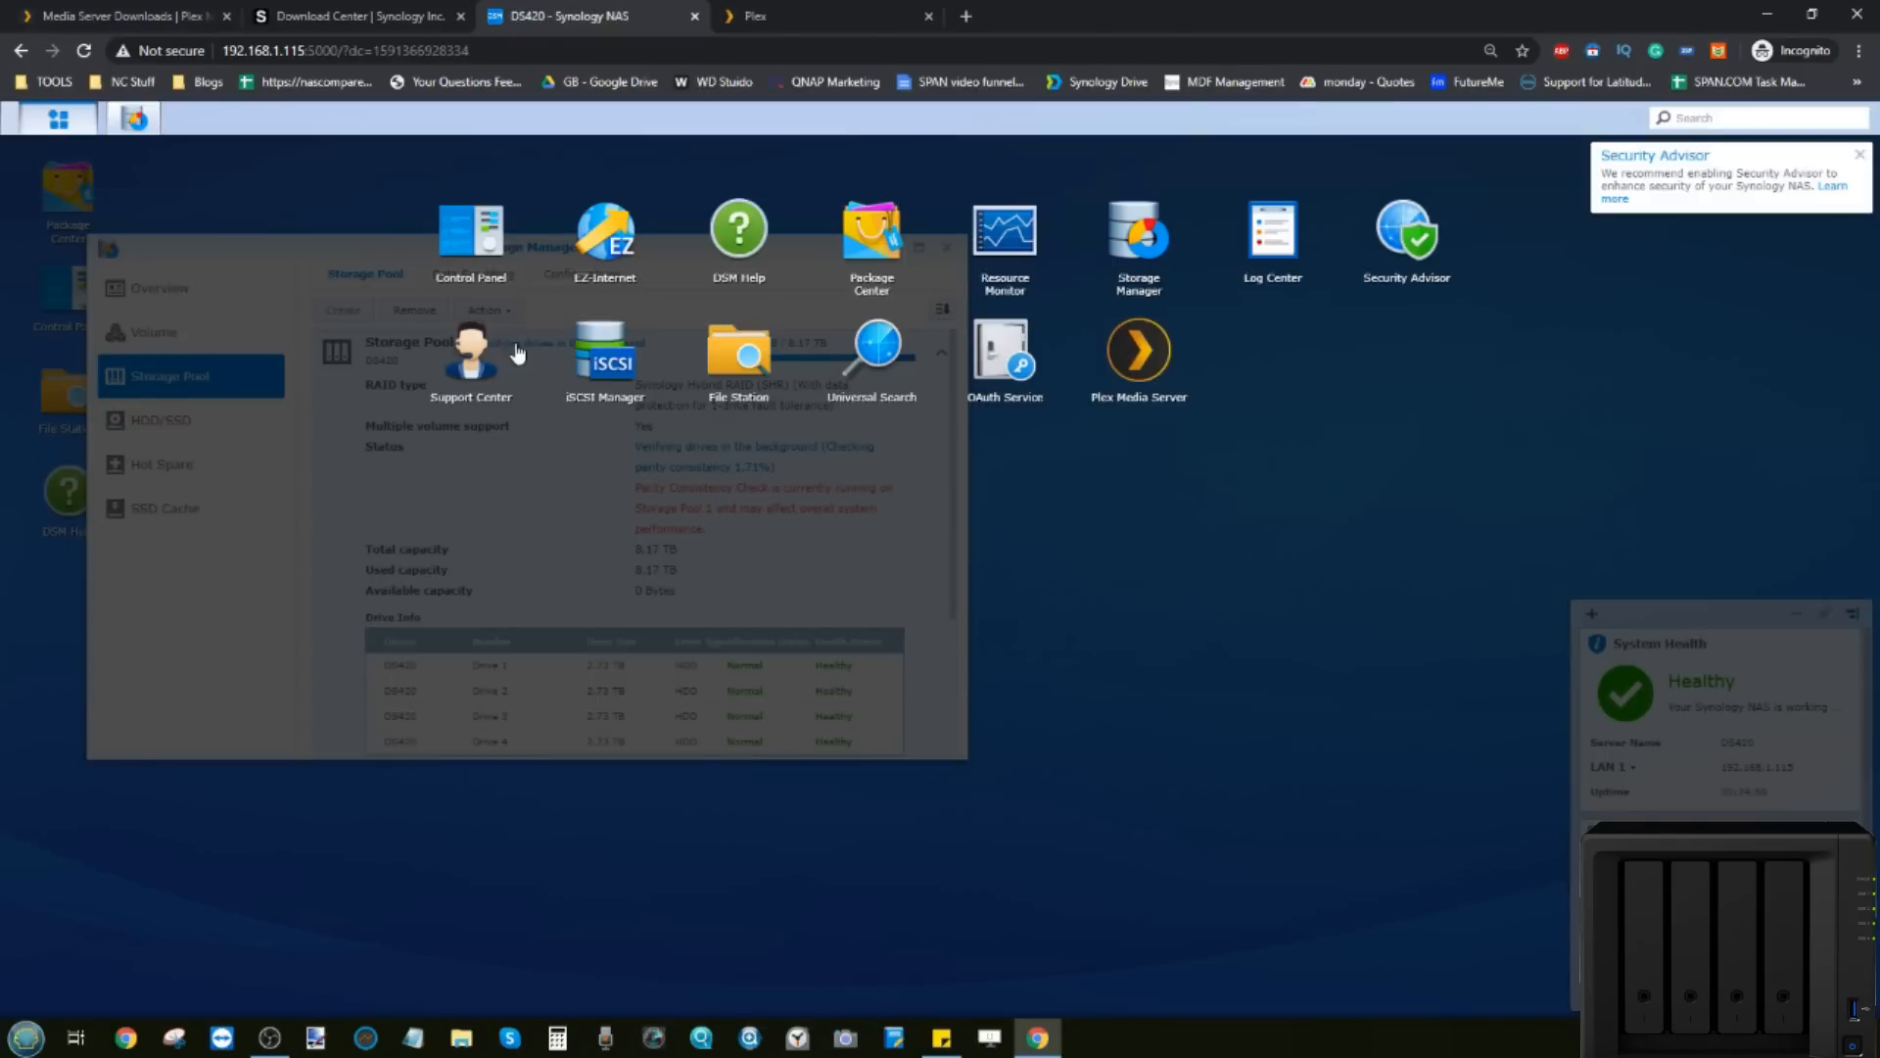
# Step: View the PLEX shared folder's subfolders in File Station, then return to the Plex tab
pyautogui.click(741, 354)
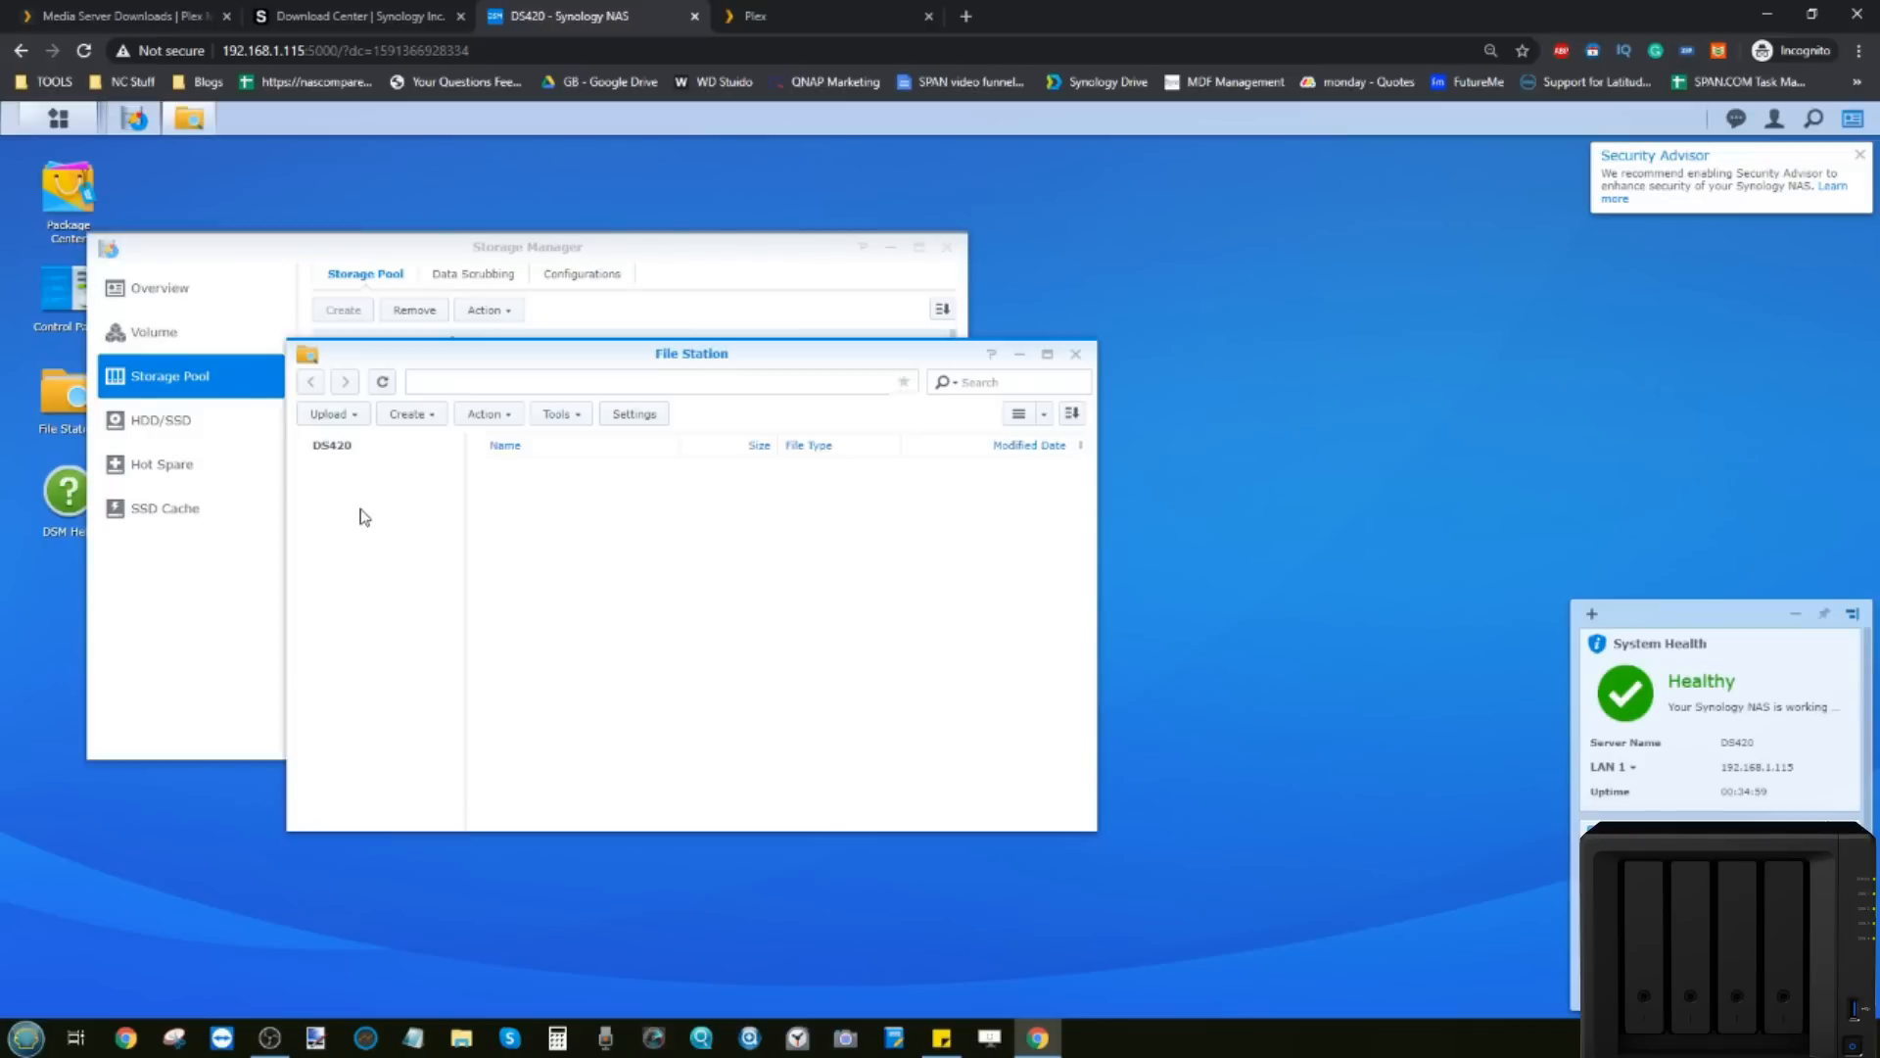
pyautogui.click(354, 475)
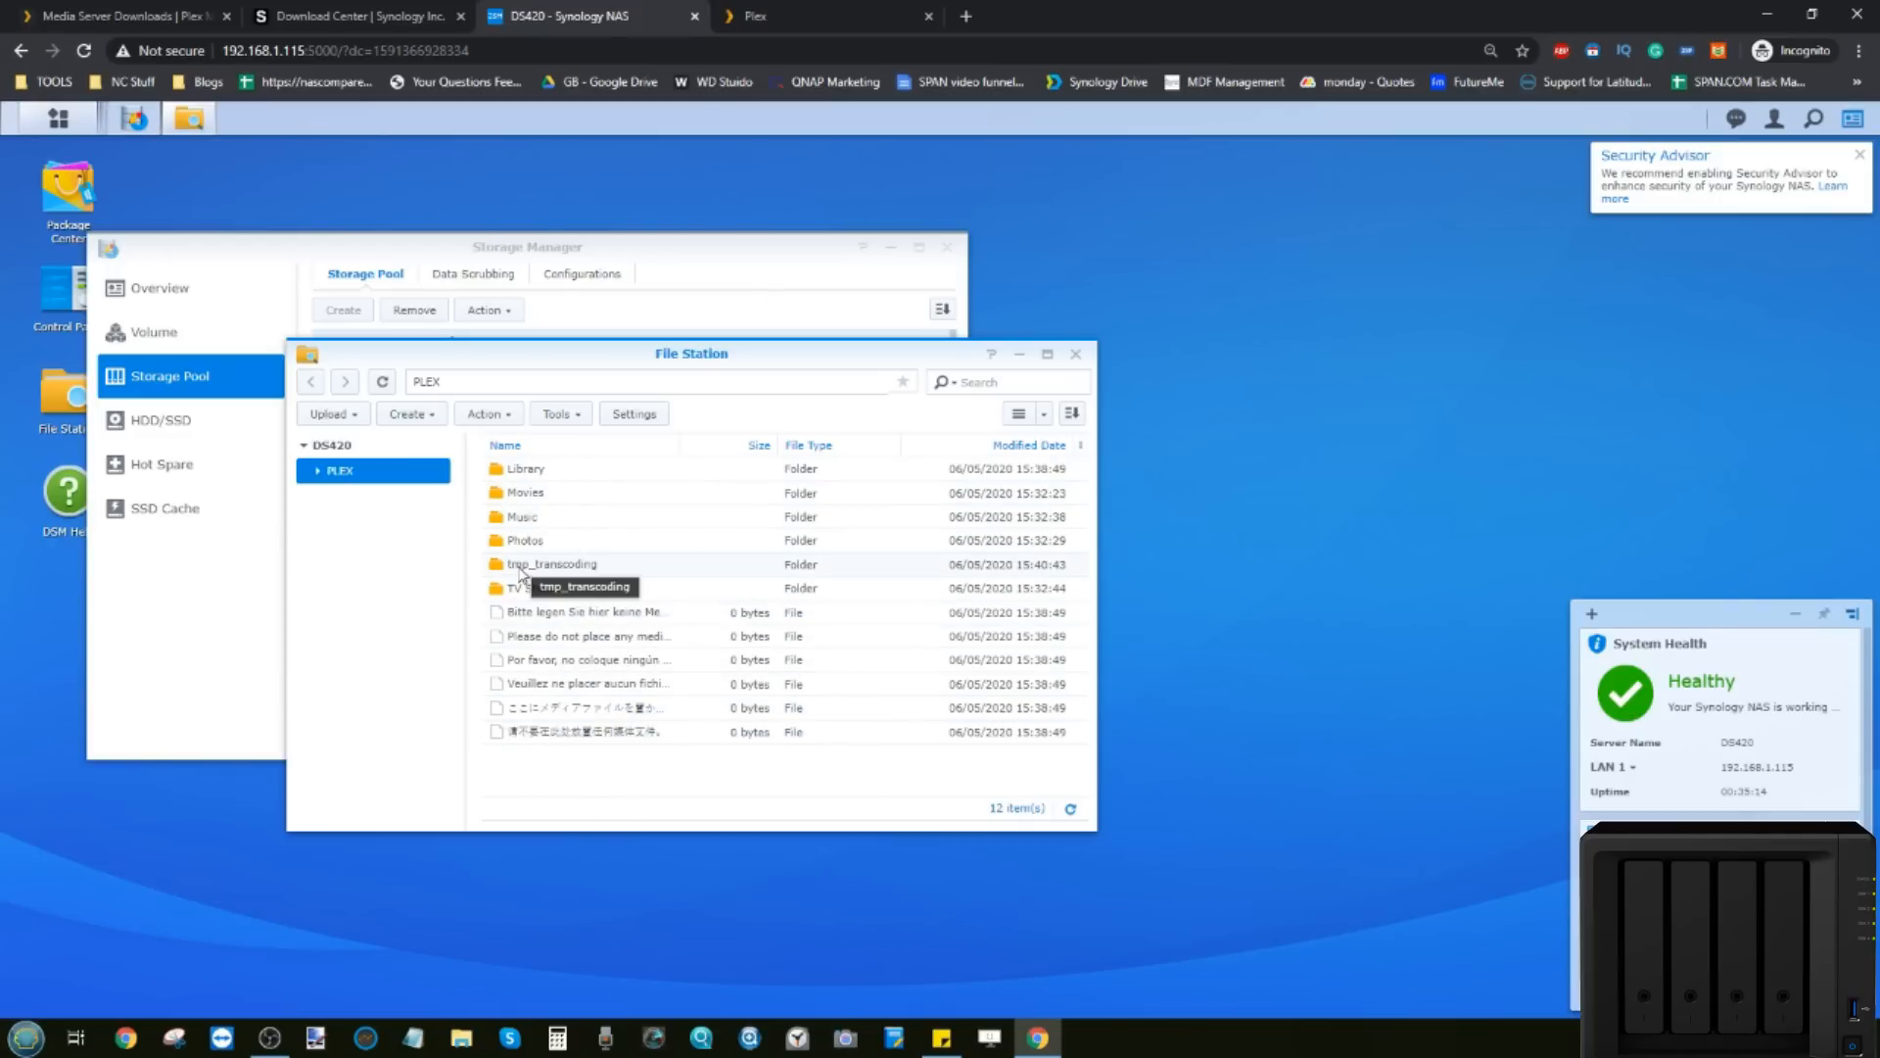
pyautogui.click(784, 15)
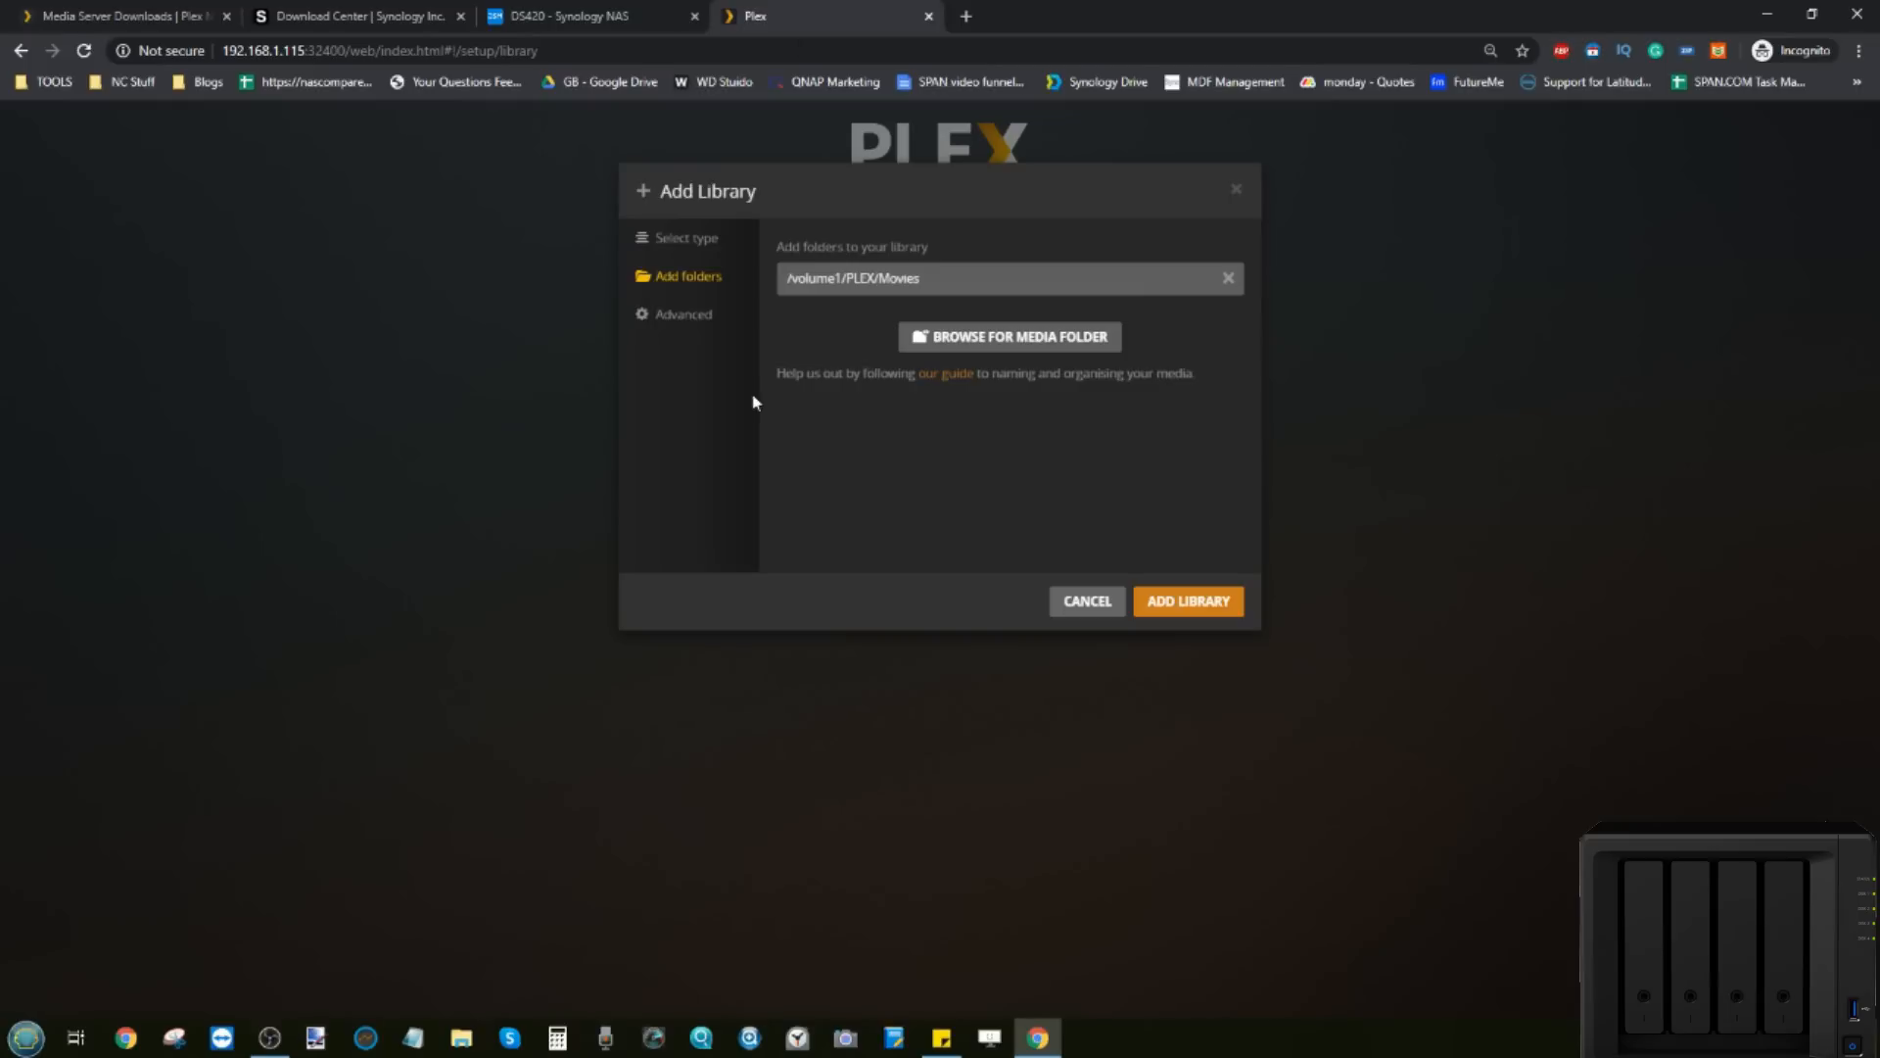
# Step: Change the library type to TV programmes and add the /volume1/PLEX/TV Shows folder
pyautogui.click(701, 248)
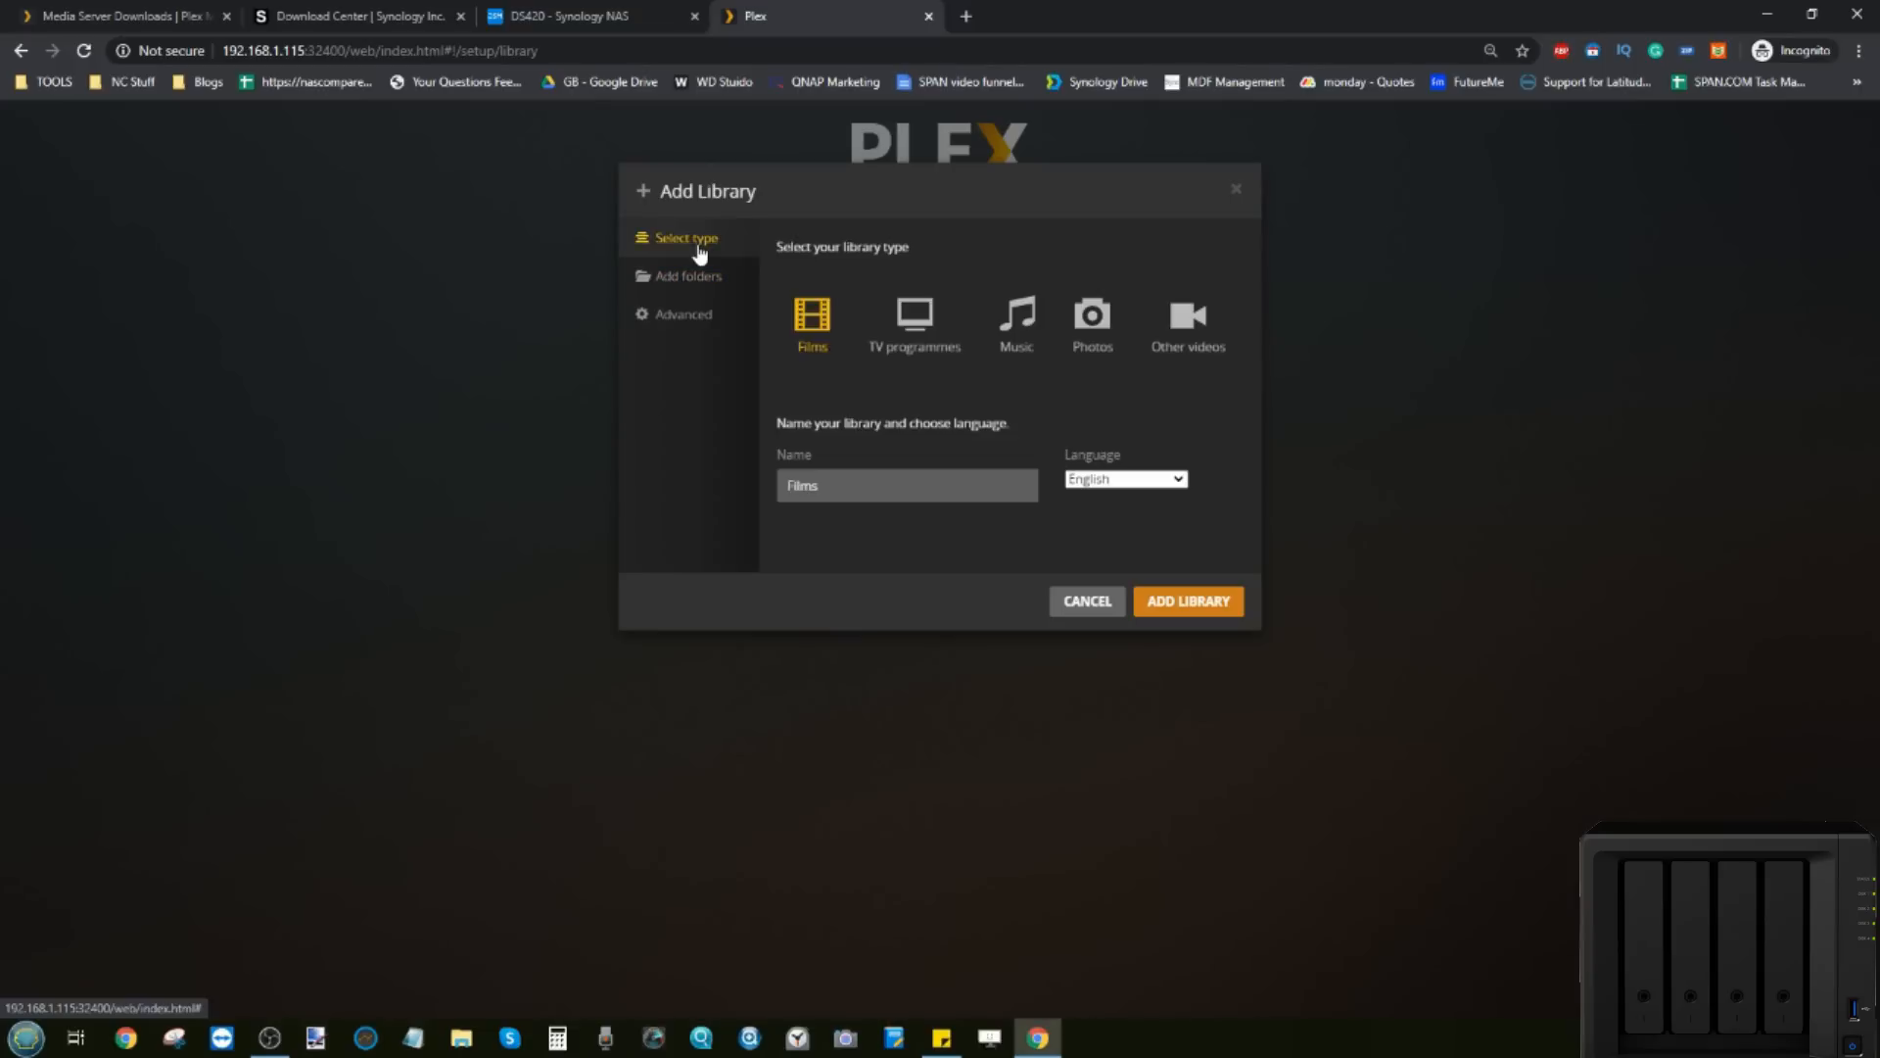
pyautogui.click(928, 323)
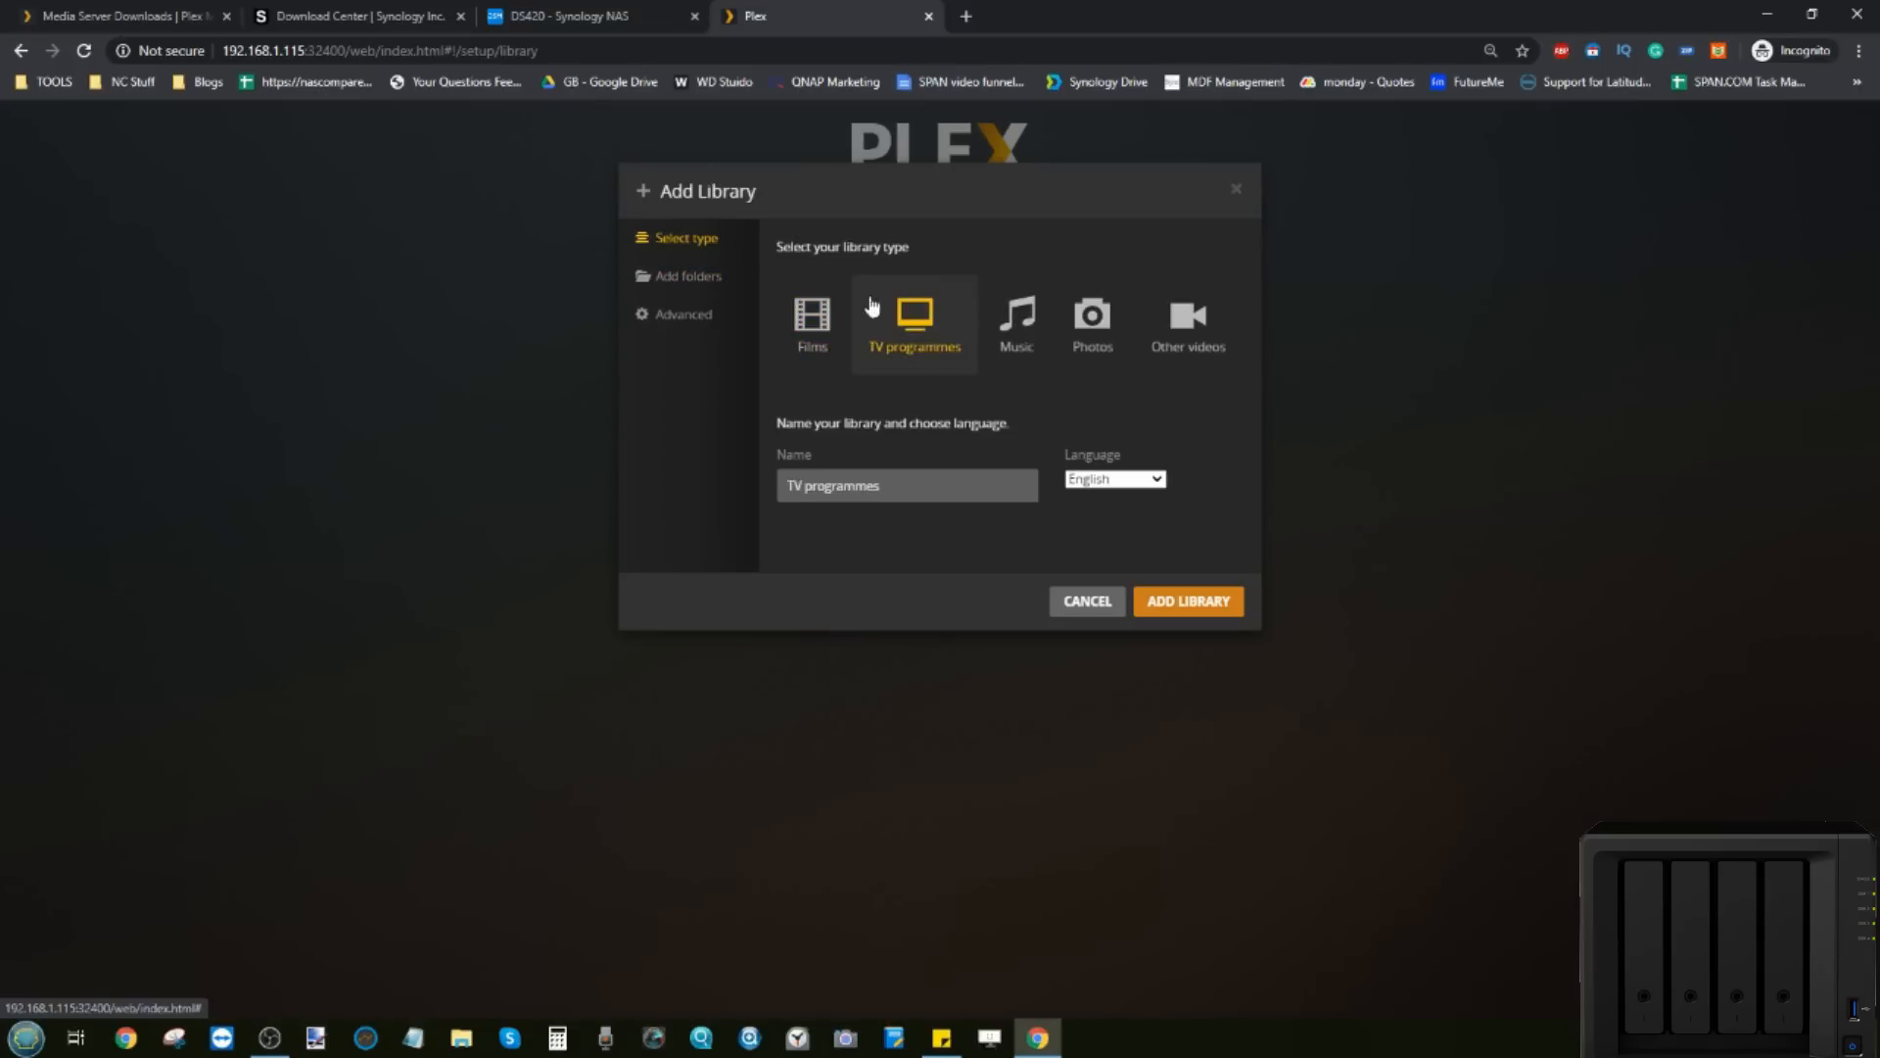
pyautogui.click(707, 284)
pyautogui.click(1020, 336)
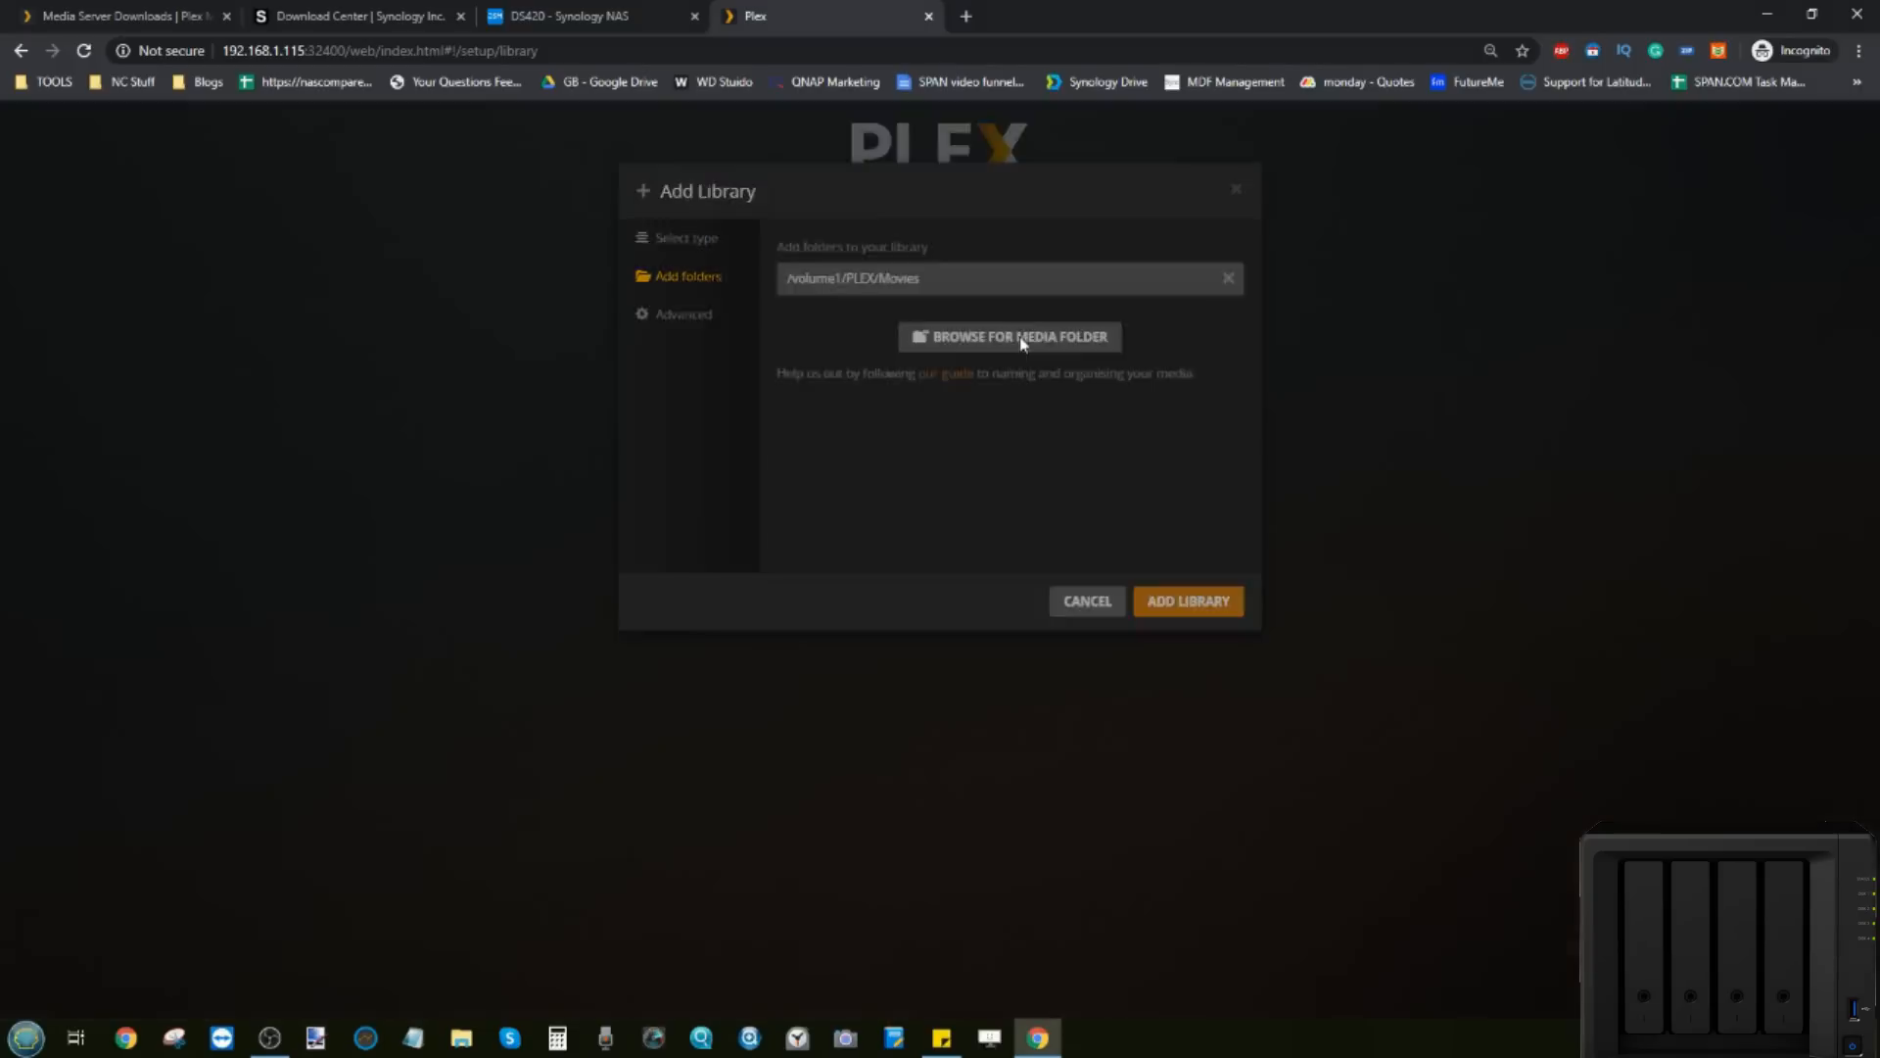
pyautogui.click(801, 365)
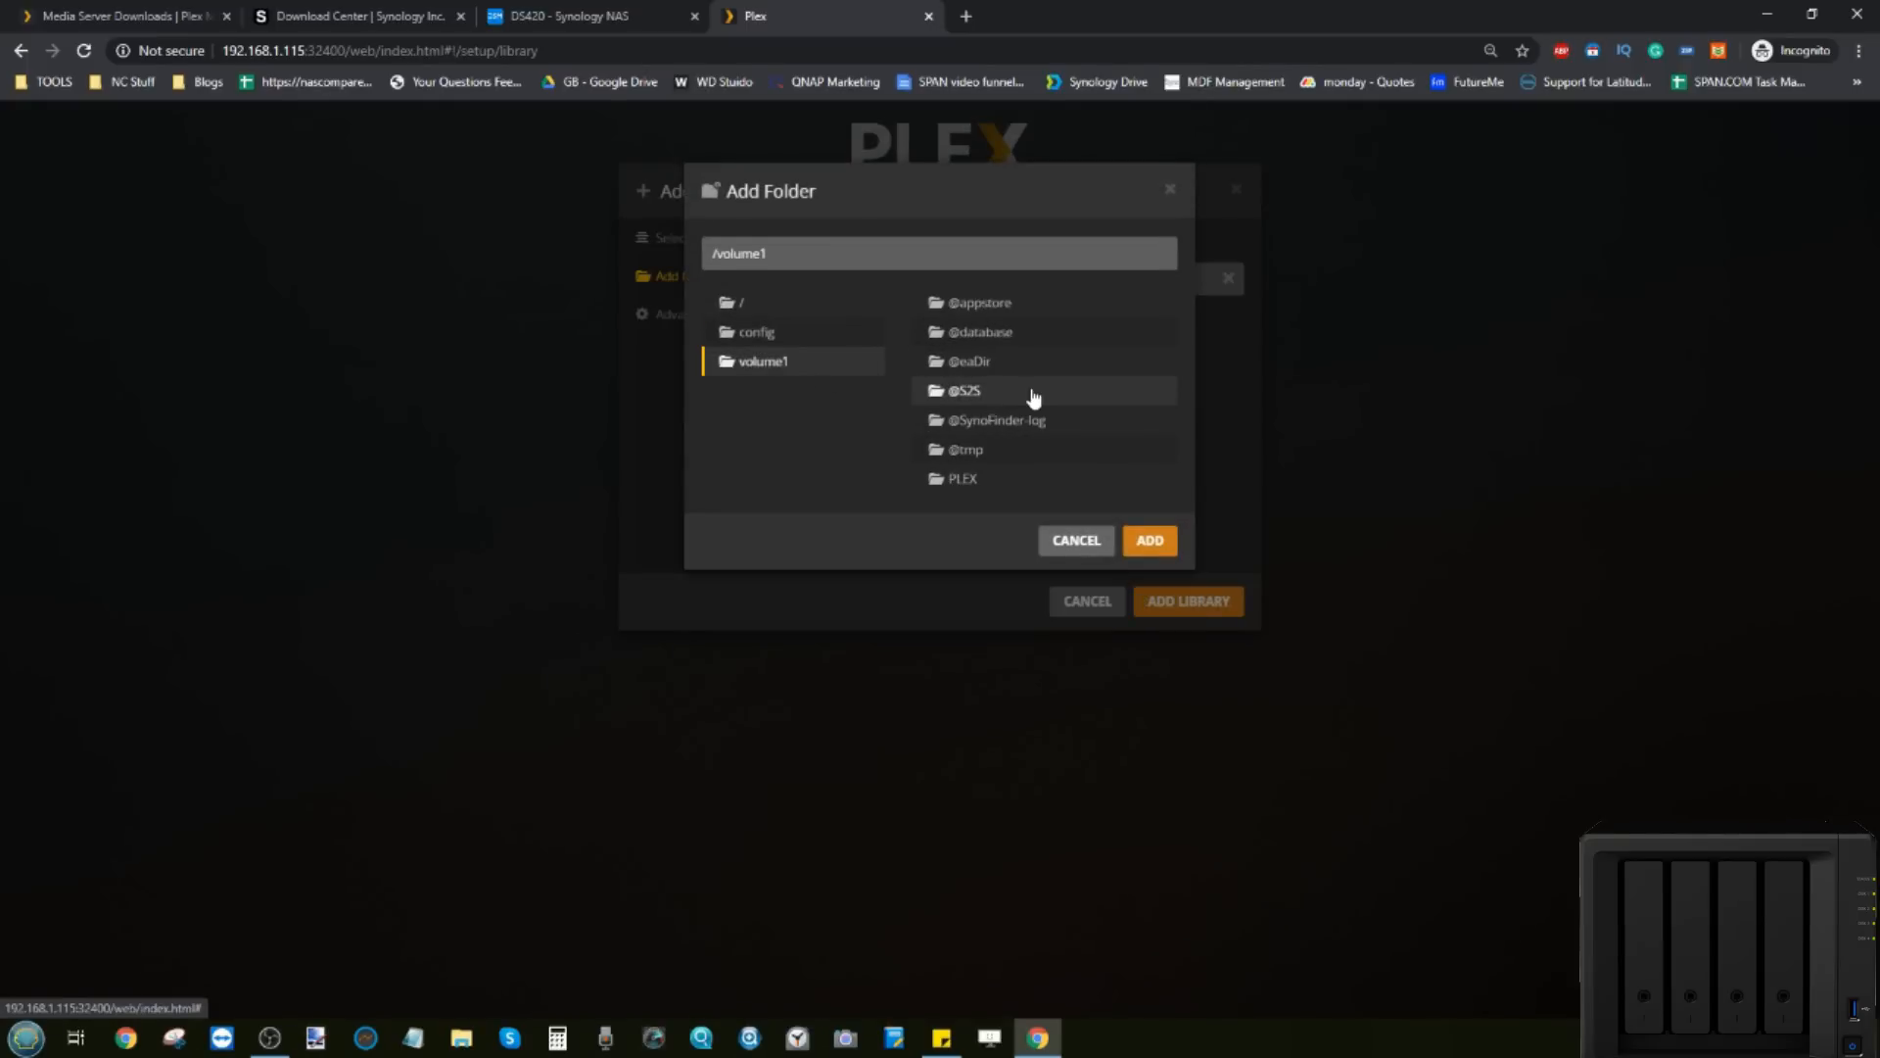
pyautogui.click(960, 478)
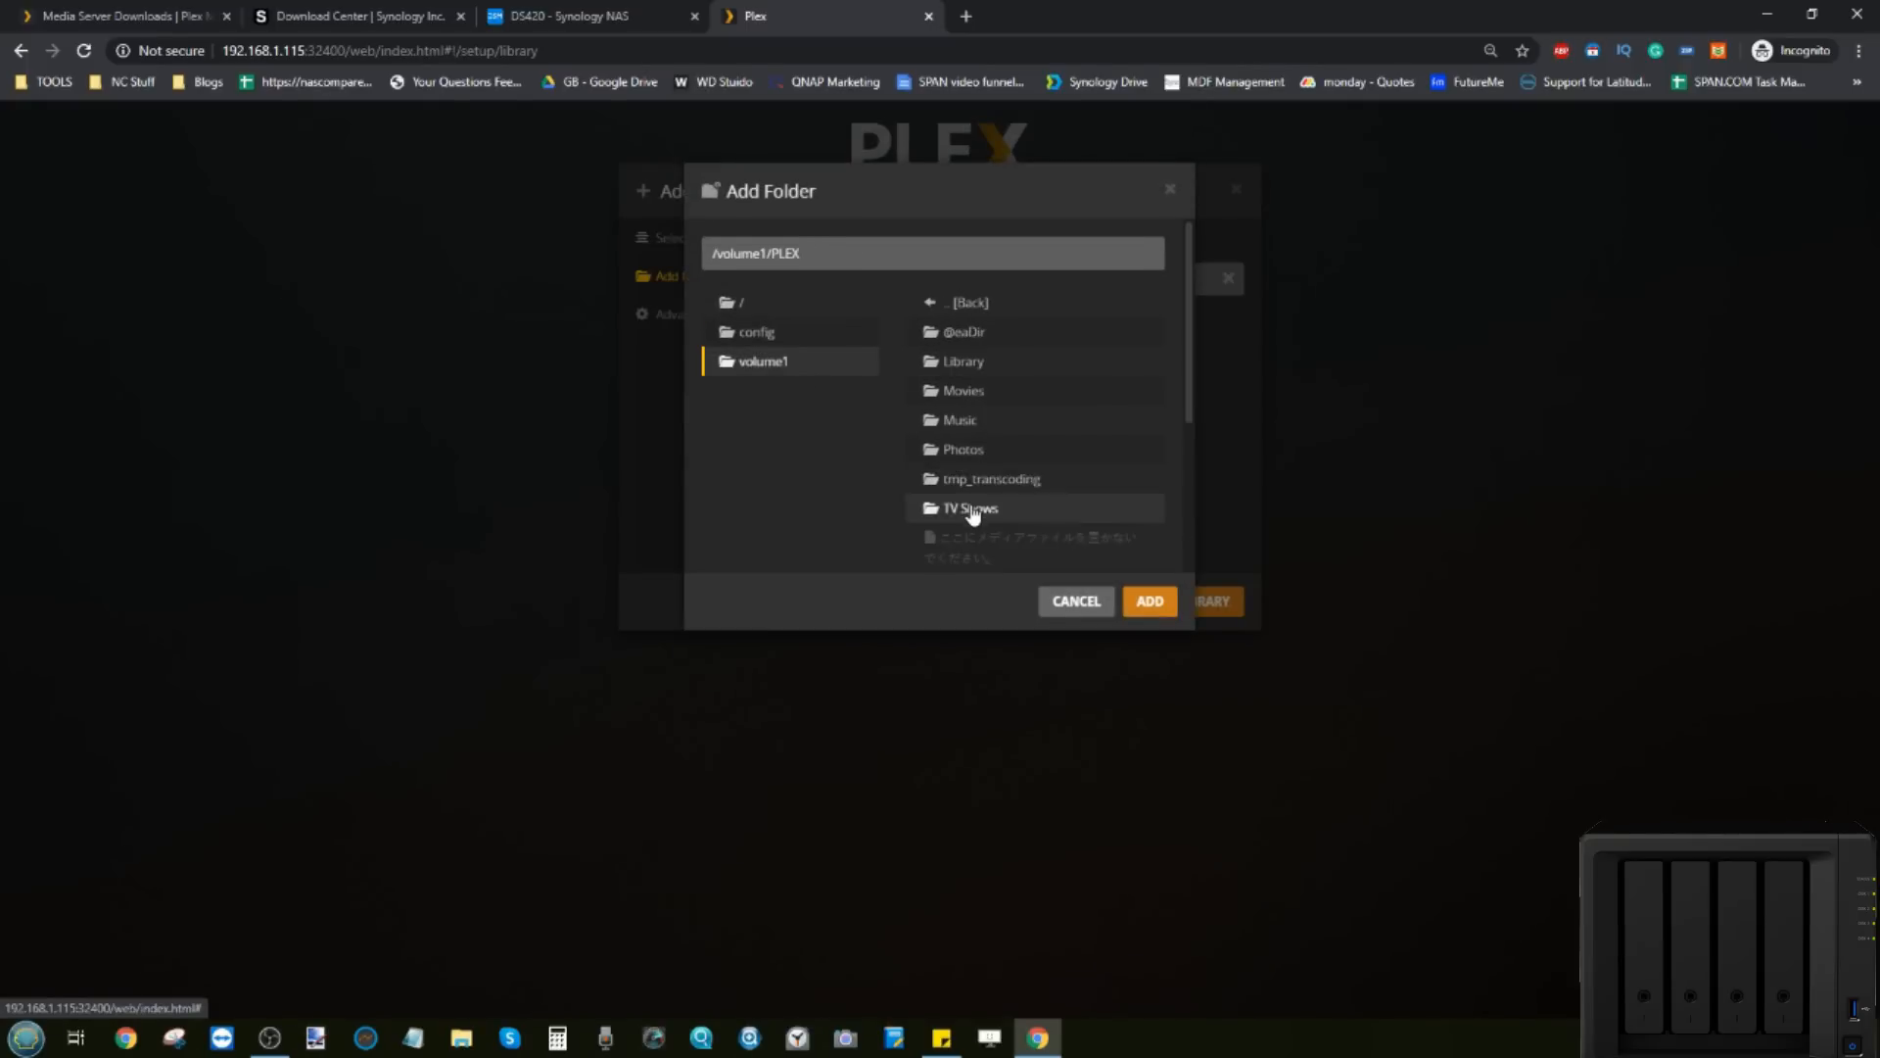
pyautogui.click(969, 509)
pyautogui.click(1145, 420)
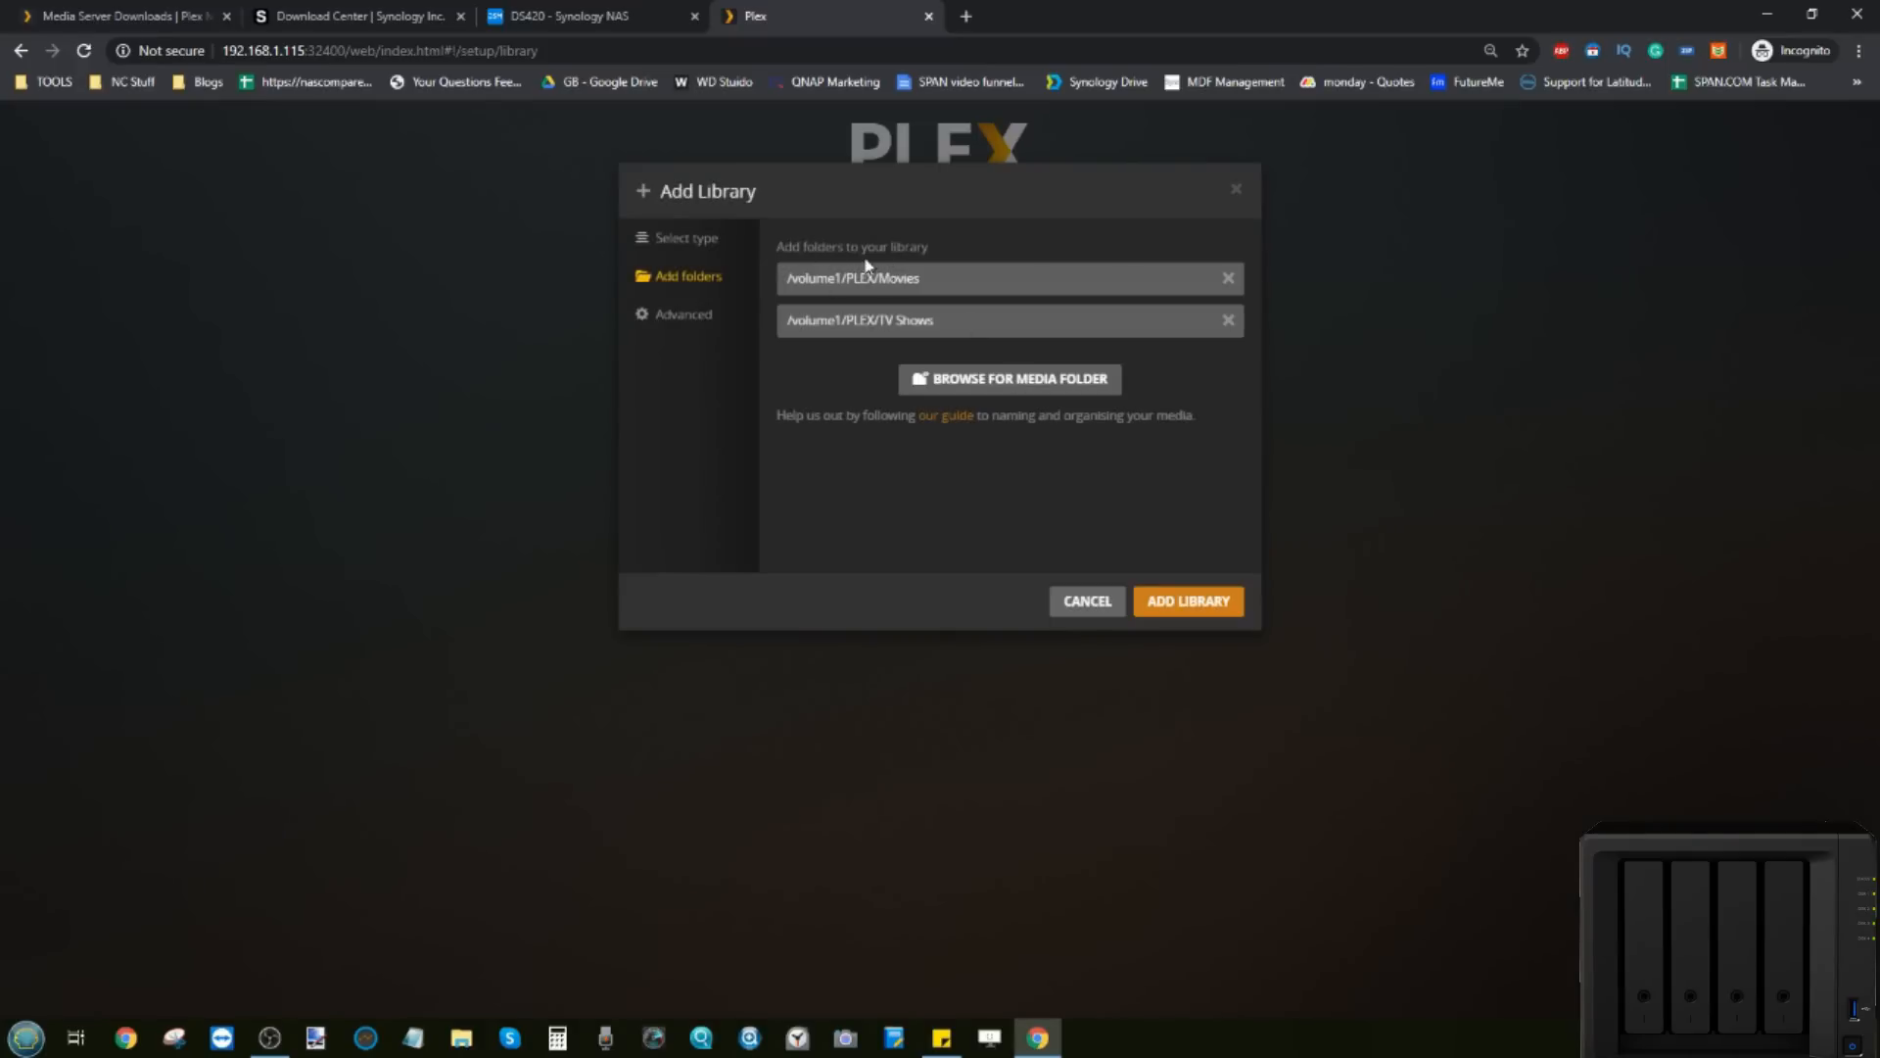
# Step: Review the library's Advanced settings and return to the library type page
pyautogui.click(687, 242)
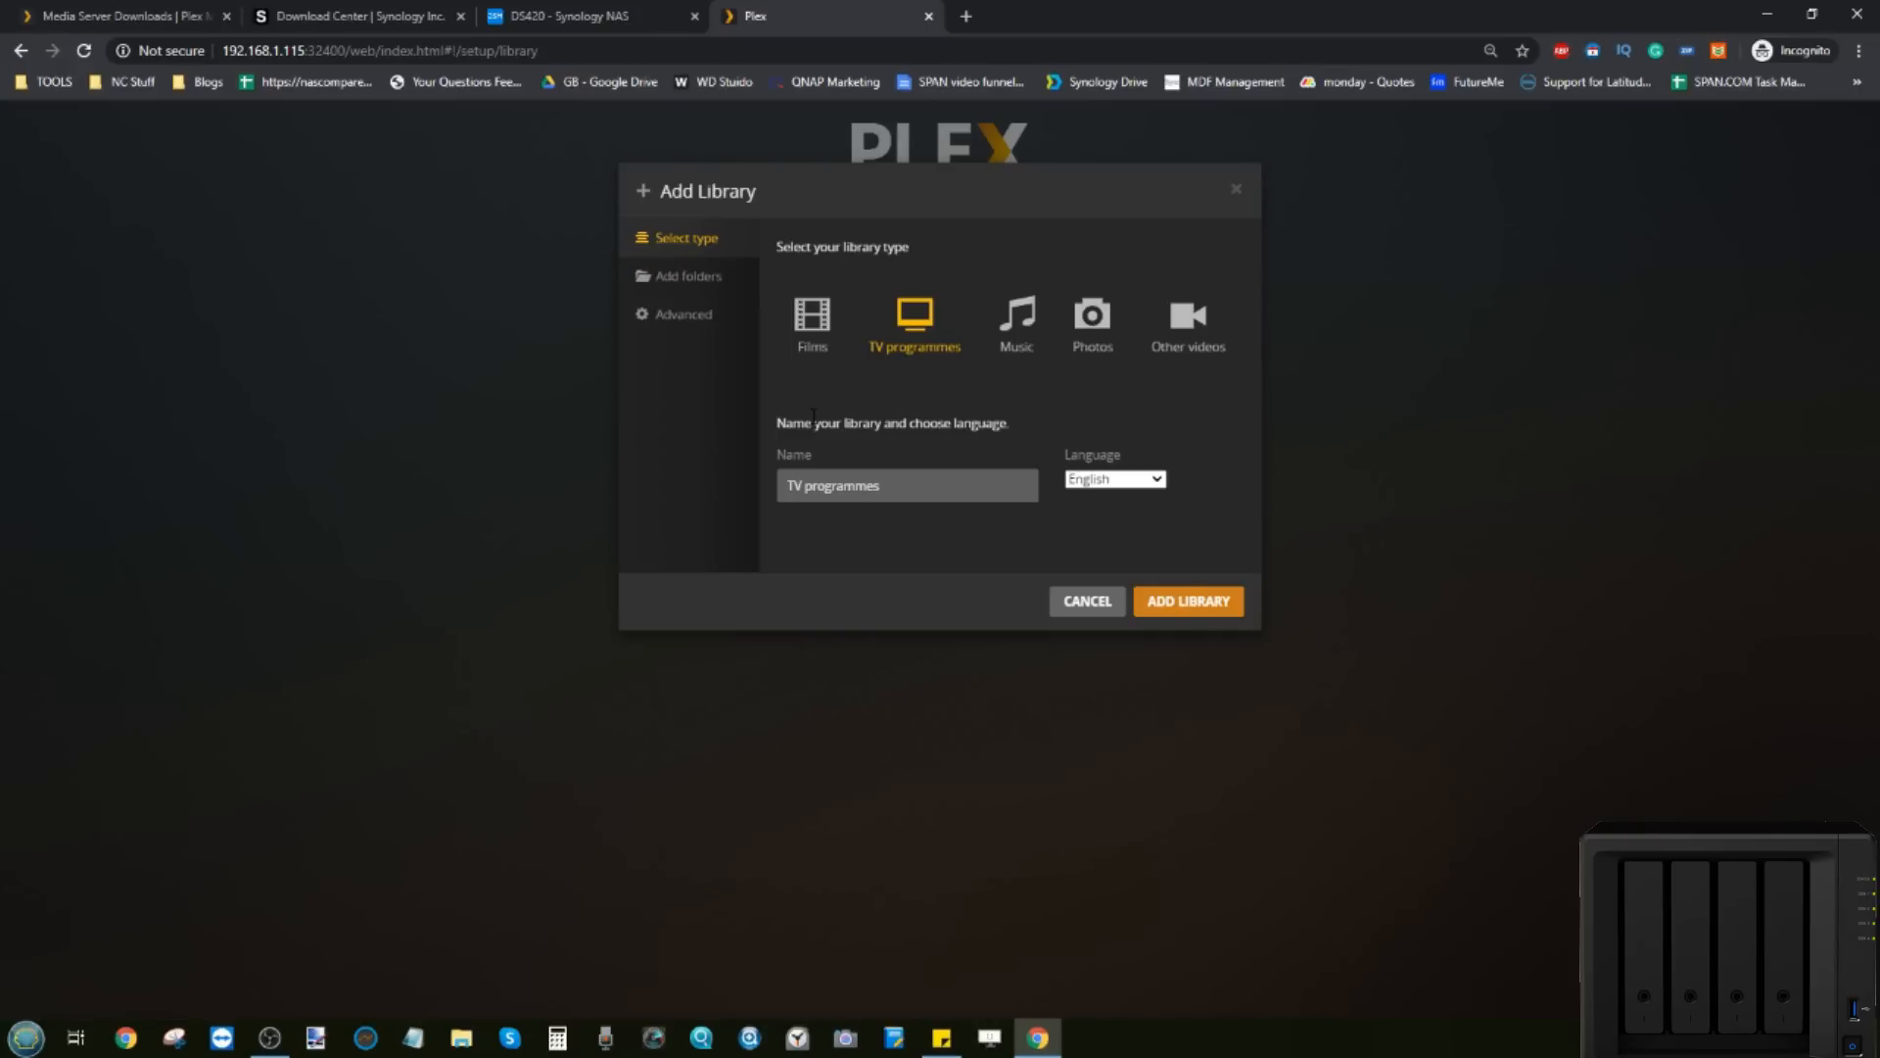
pyautogui.click(679, 319)
pyautogui.scroll(-3, 868, 324)
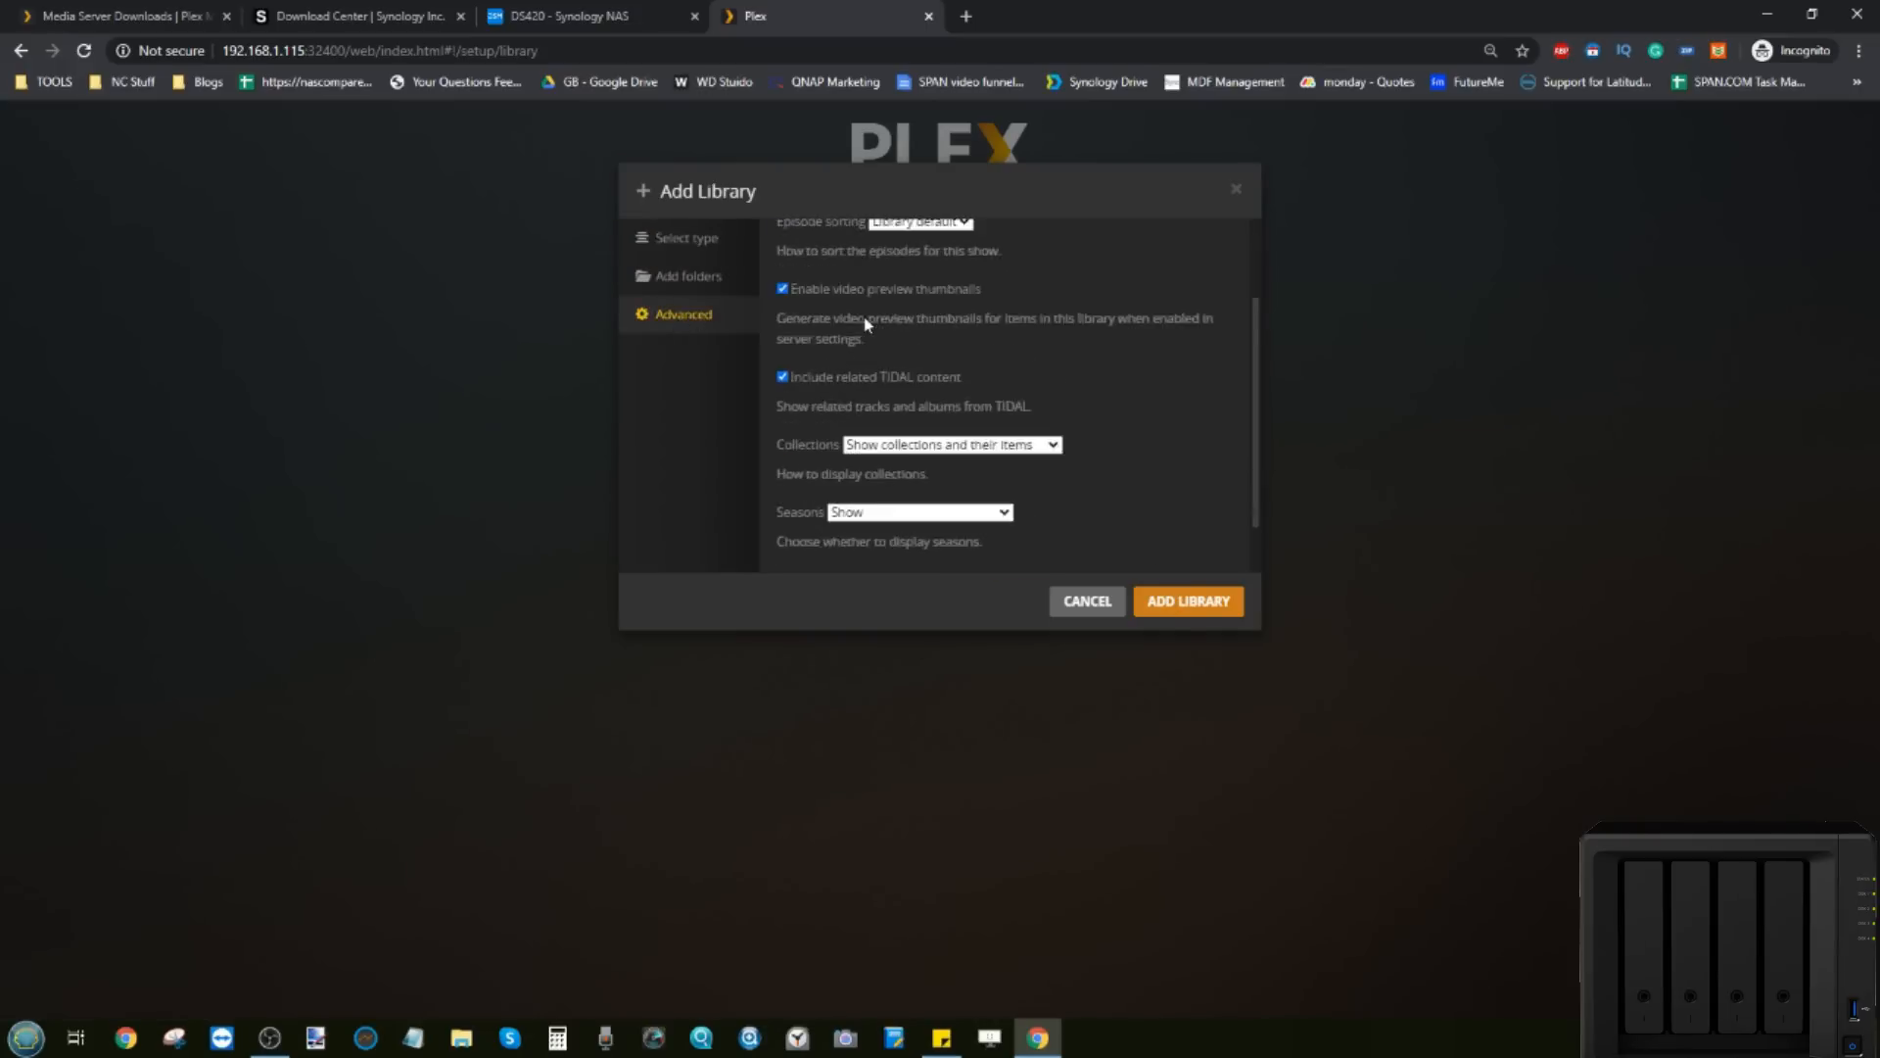
pyautogui.scroll(-2, 868, 323)
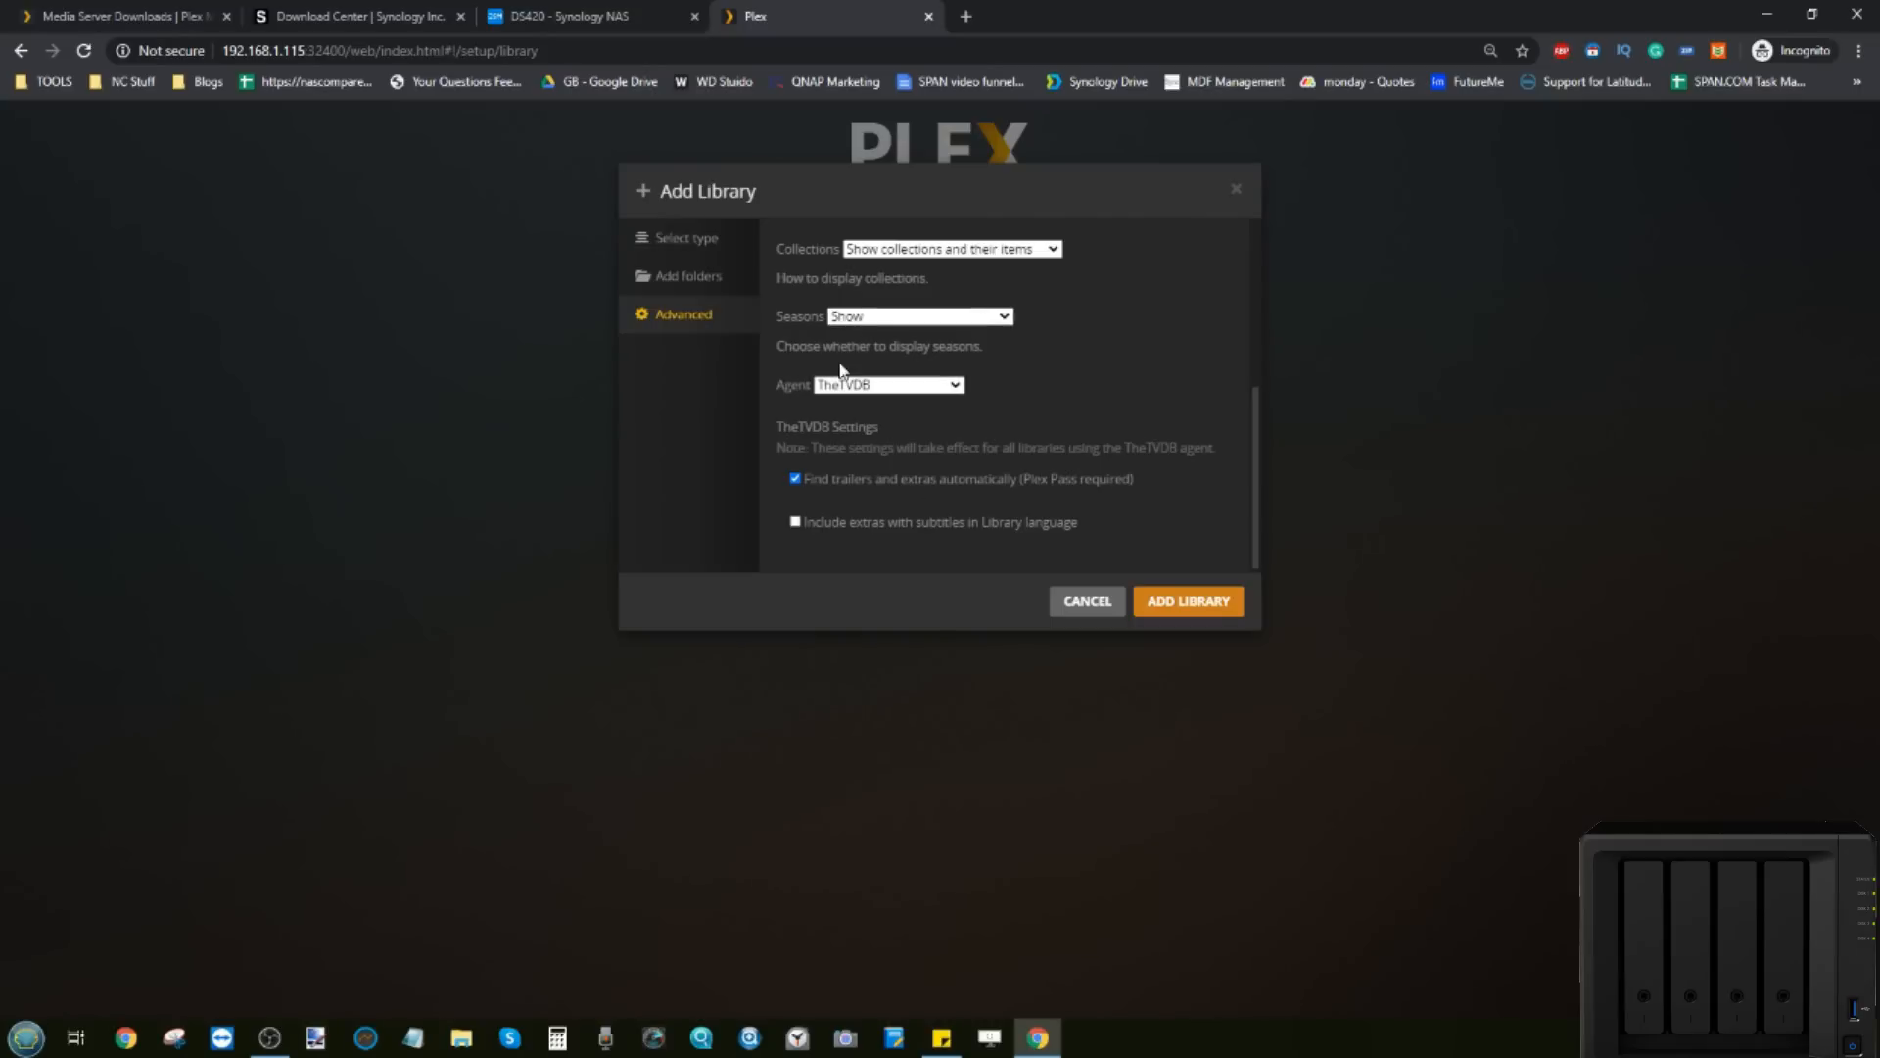
pyautogui.click(715, 241)
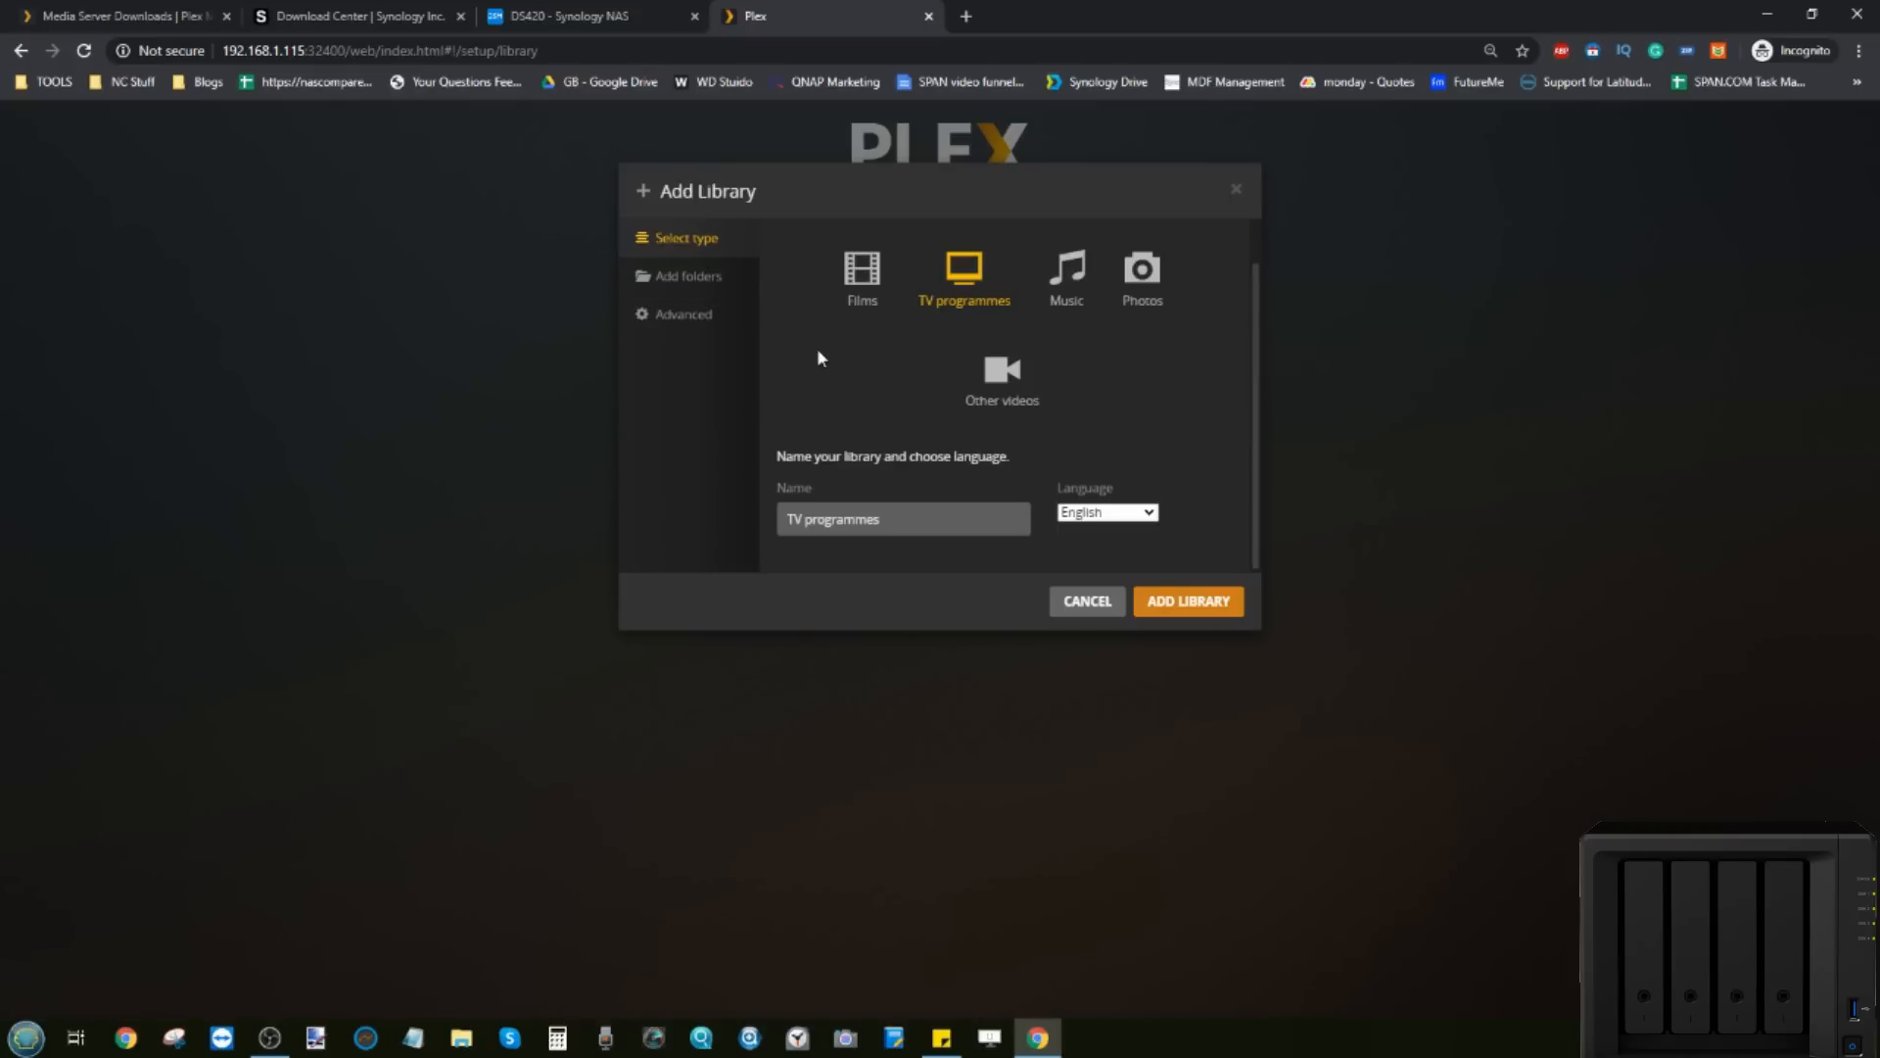
# Step: Create the library as a Music library
pyautogui.click(1066, 270)
pyautogui.click(1162, 265)
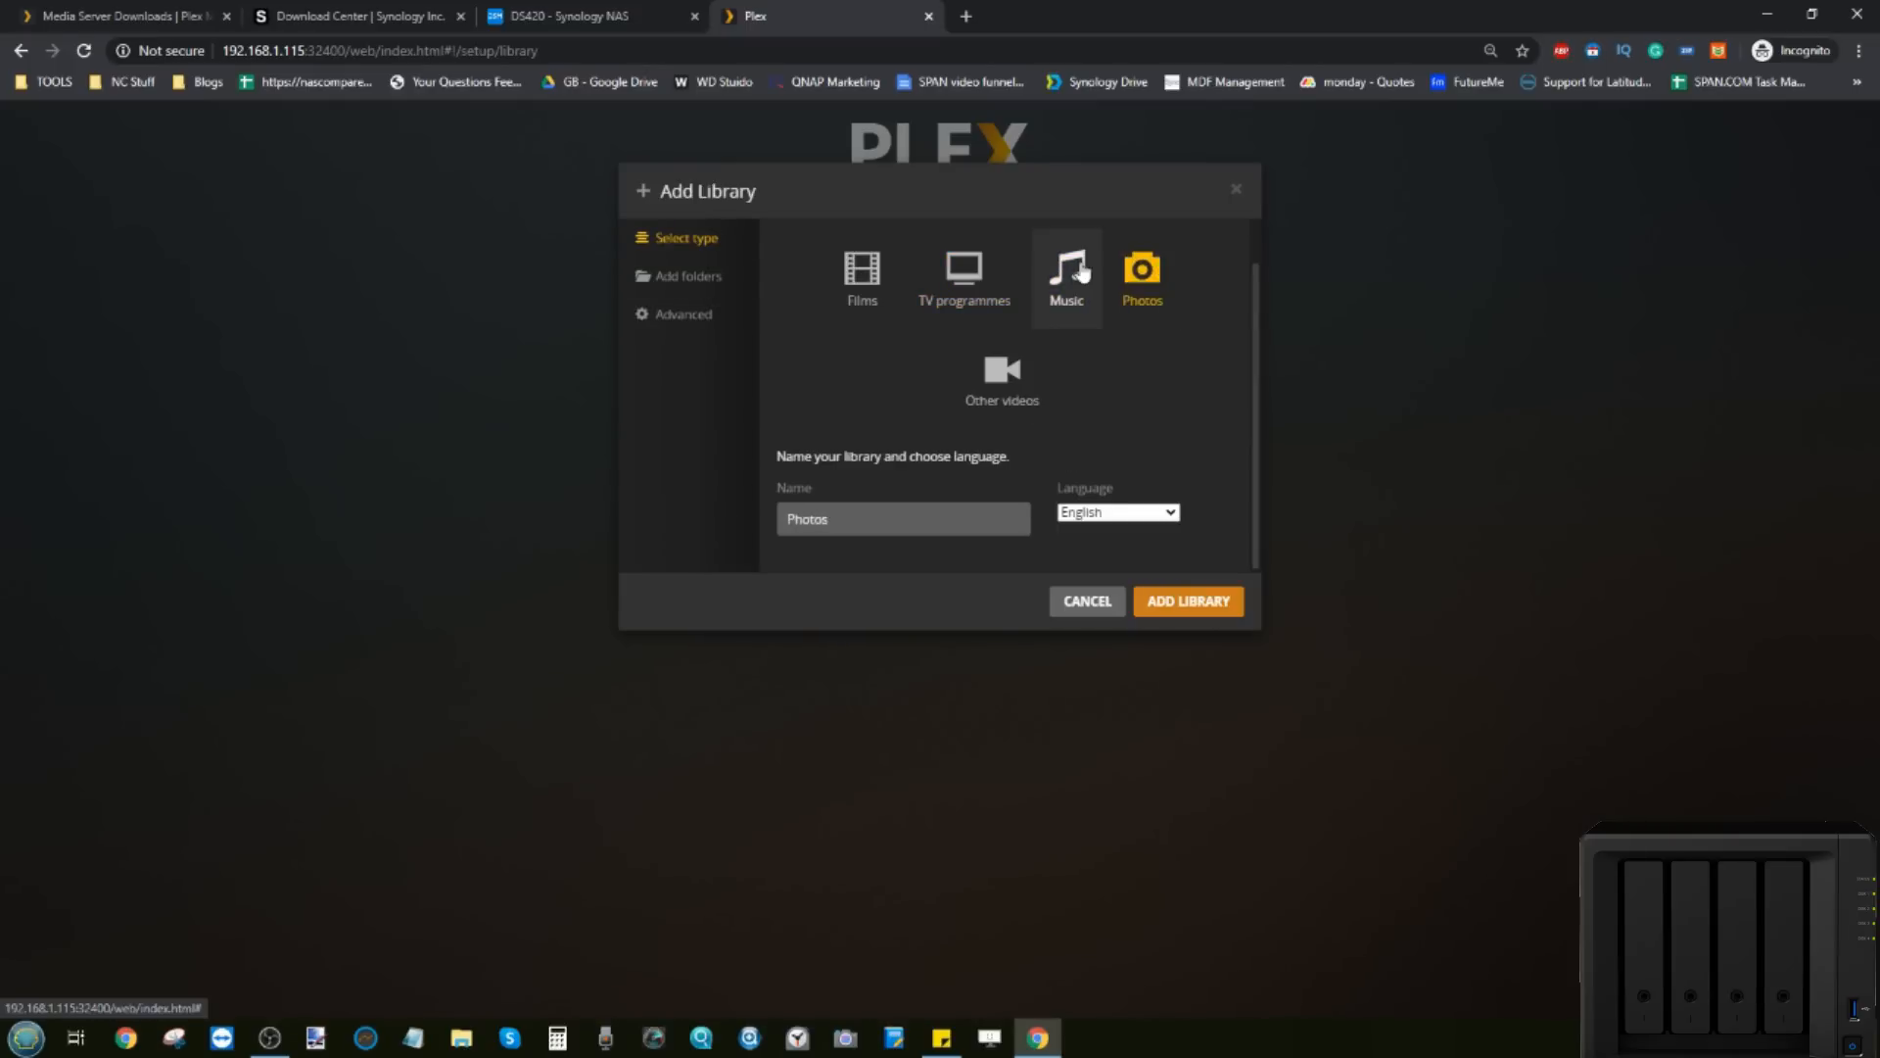
pyautogui.click(1080, 272)
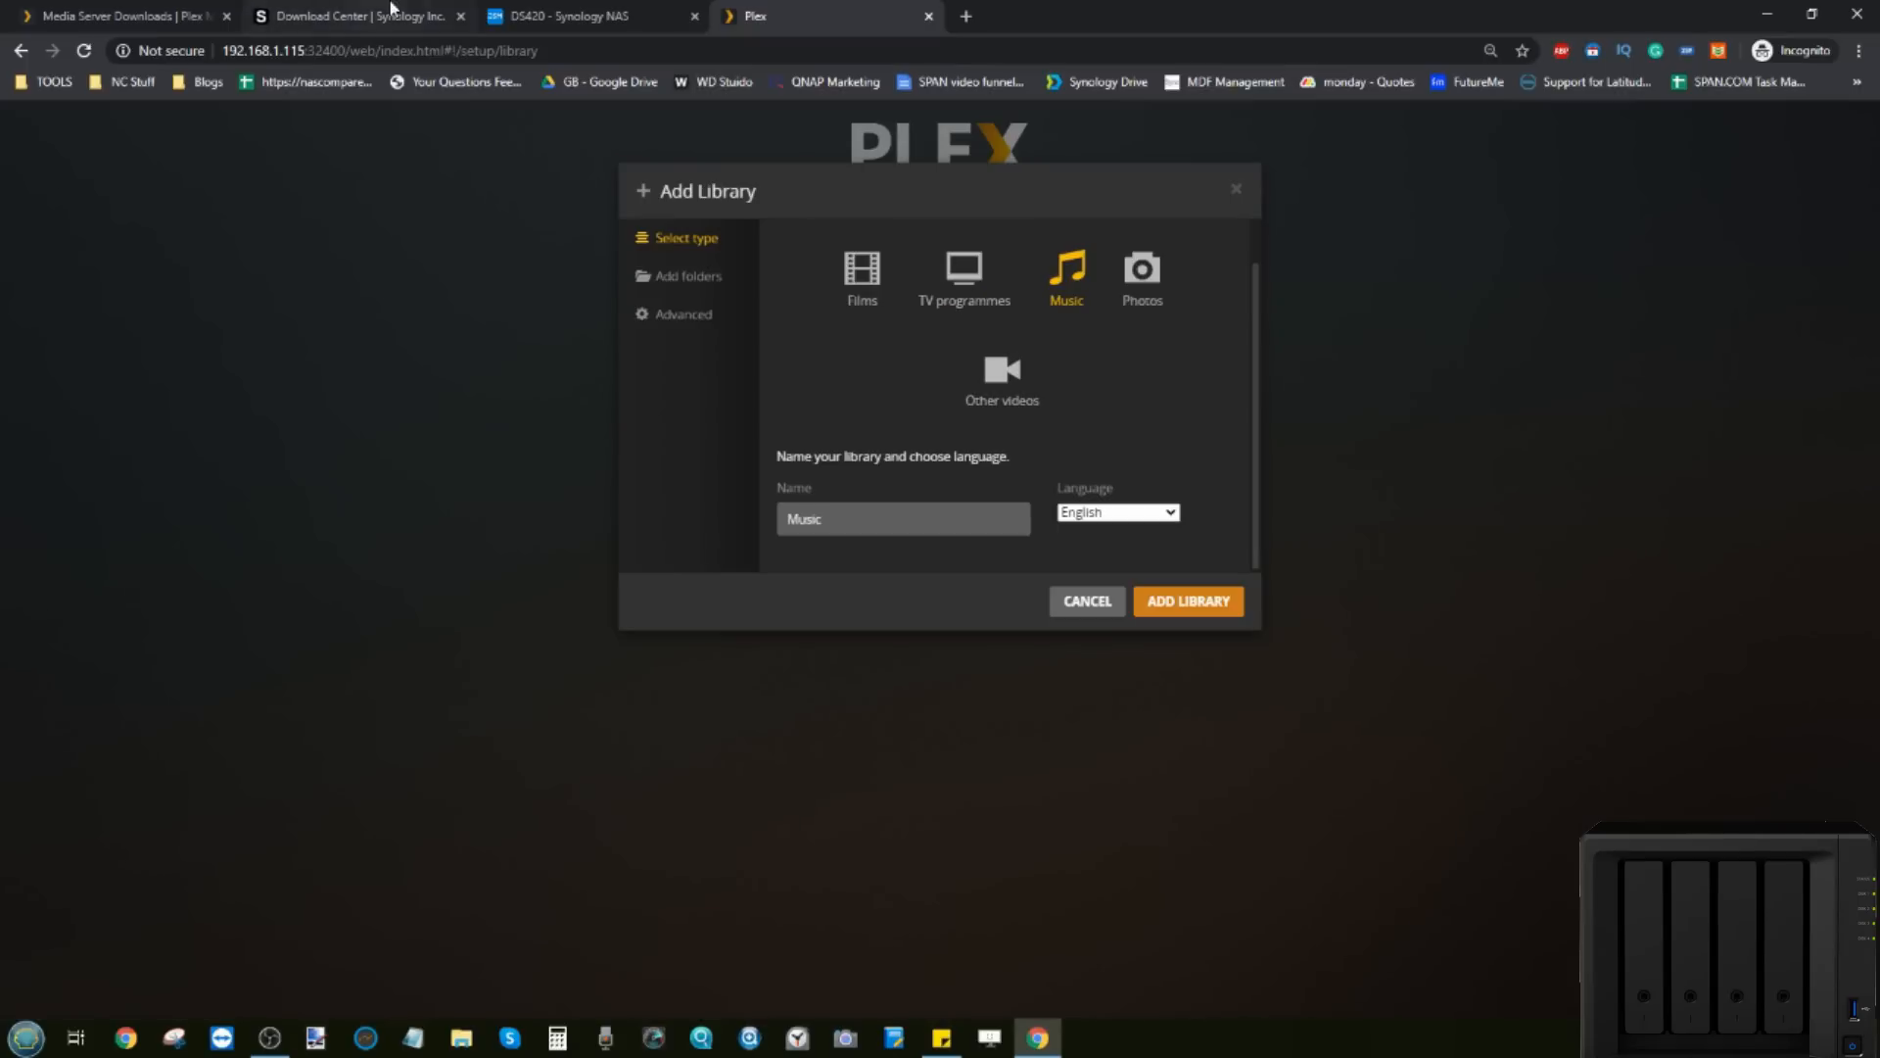
pyautogui.click(1180, 601)
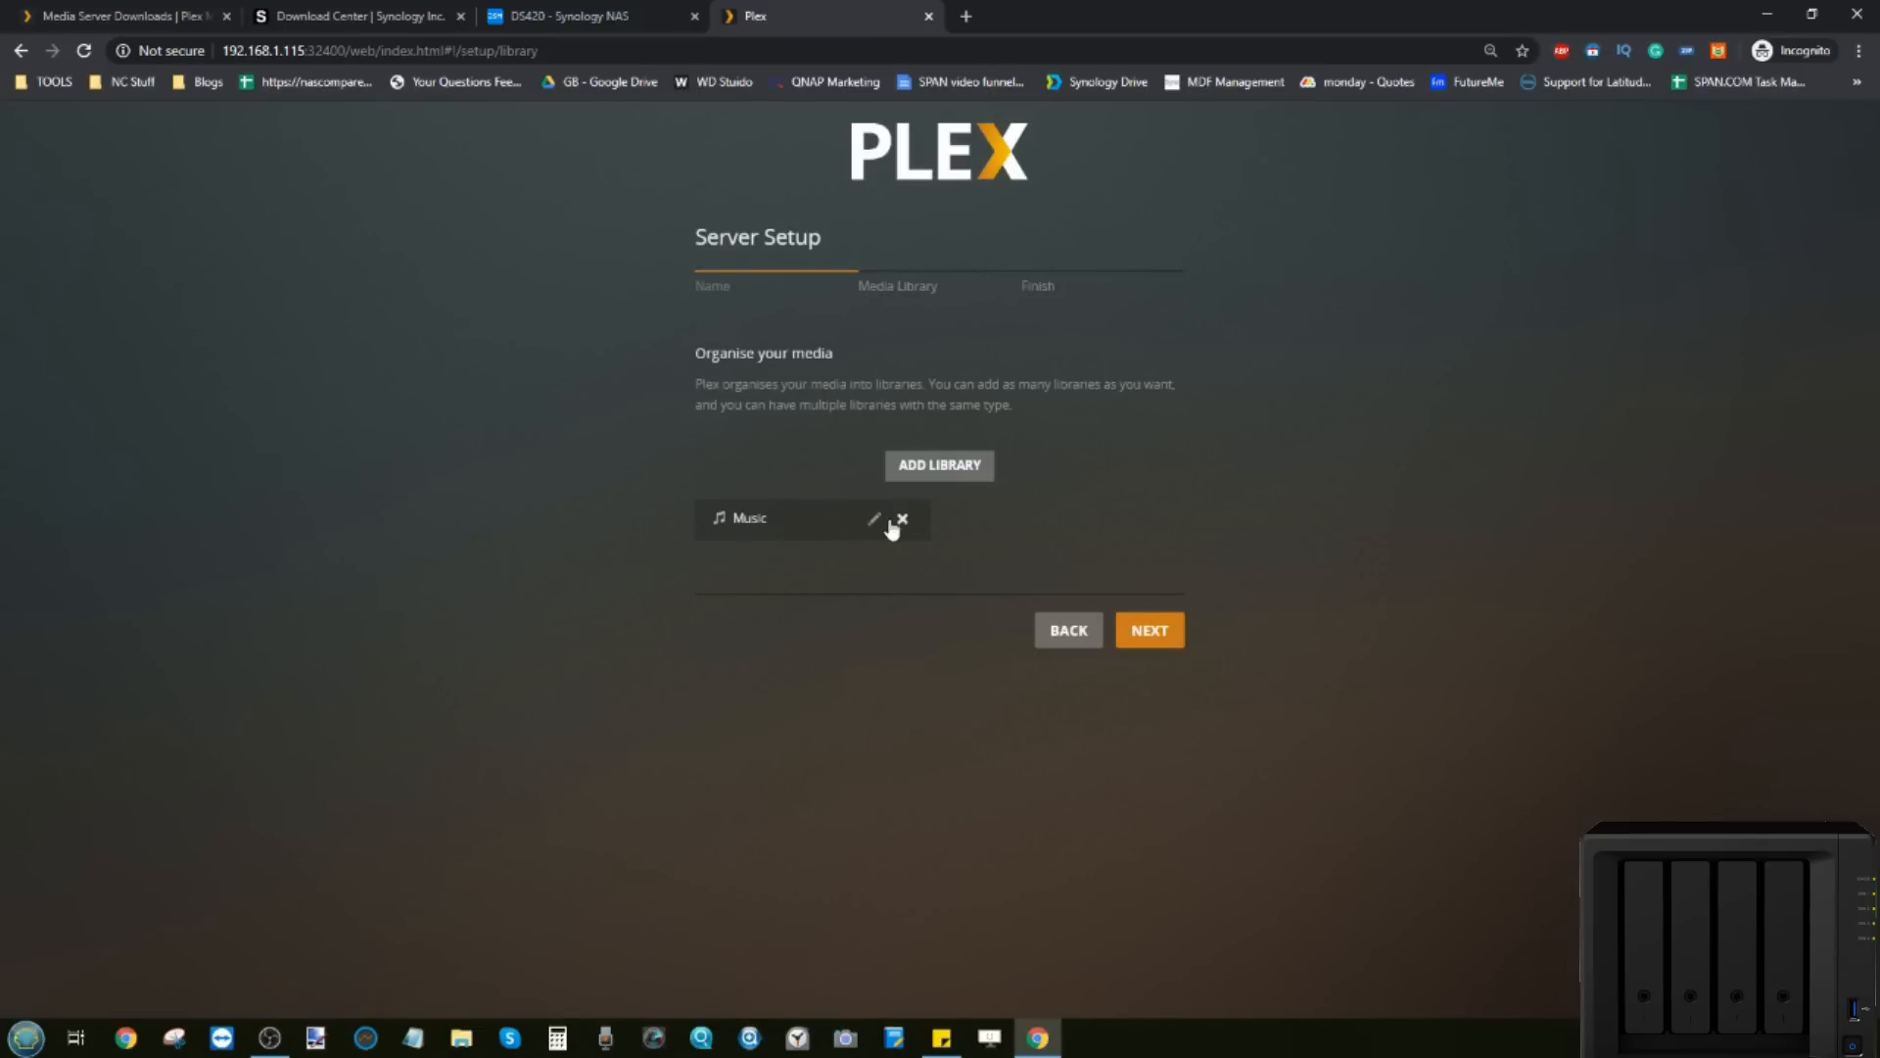
# Step: Create a Films library from /volume1/PLEX/Movies and start another new library
pyautogui.click(935, 471)
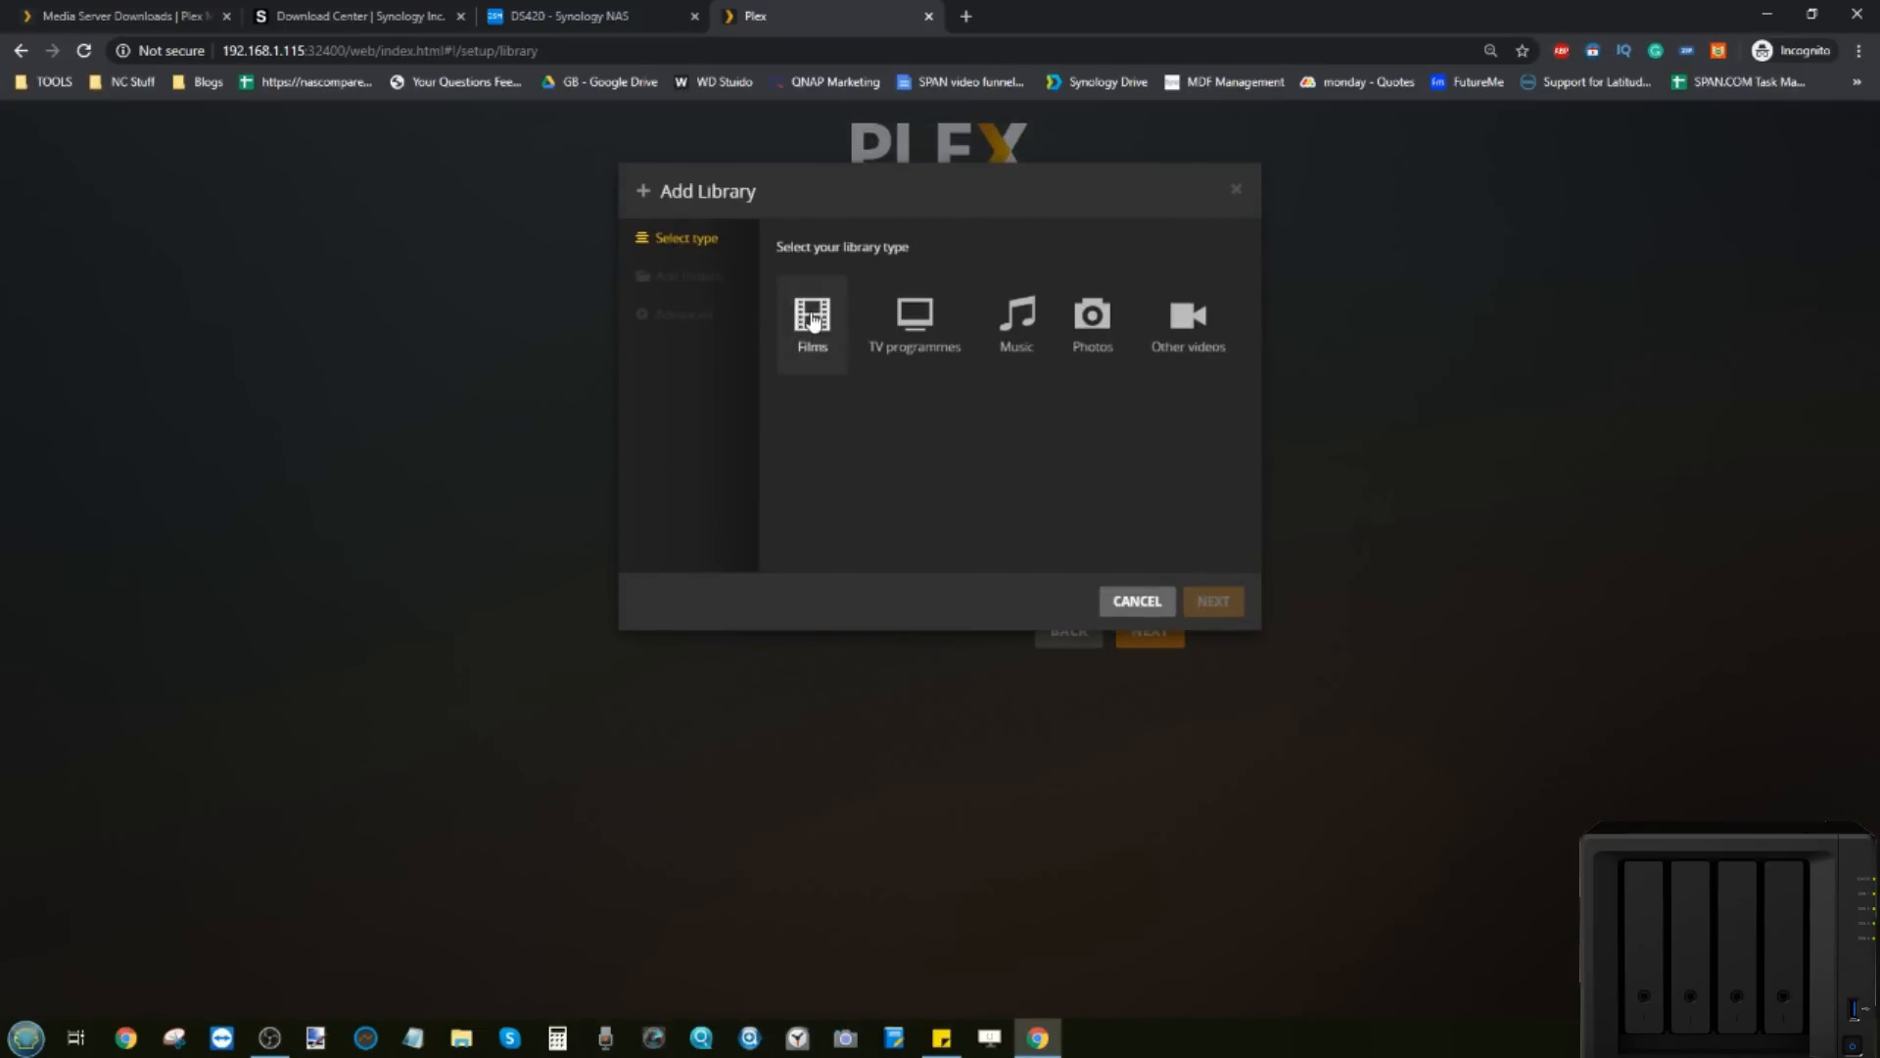
pyautogui.click(812, 320)
pyautogui.click(730, 268)
pyautogui.click(995, 303)
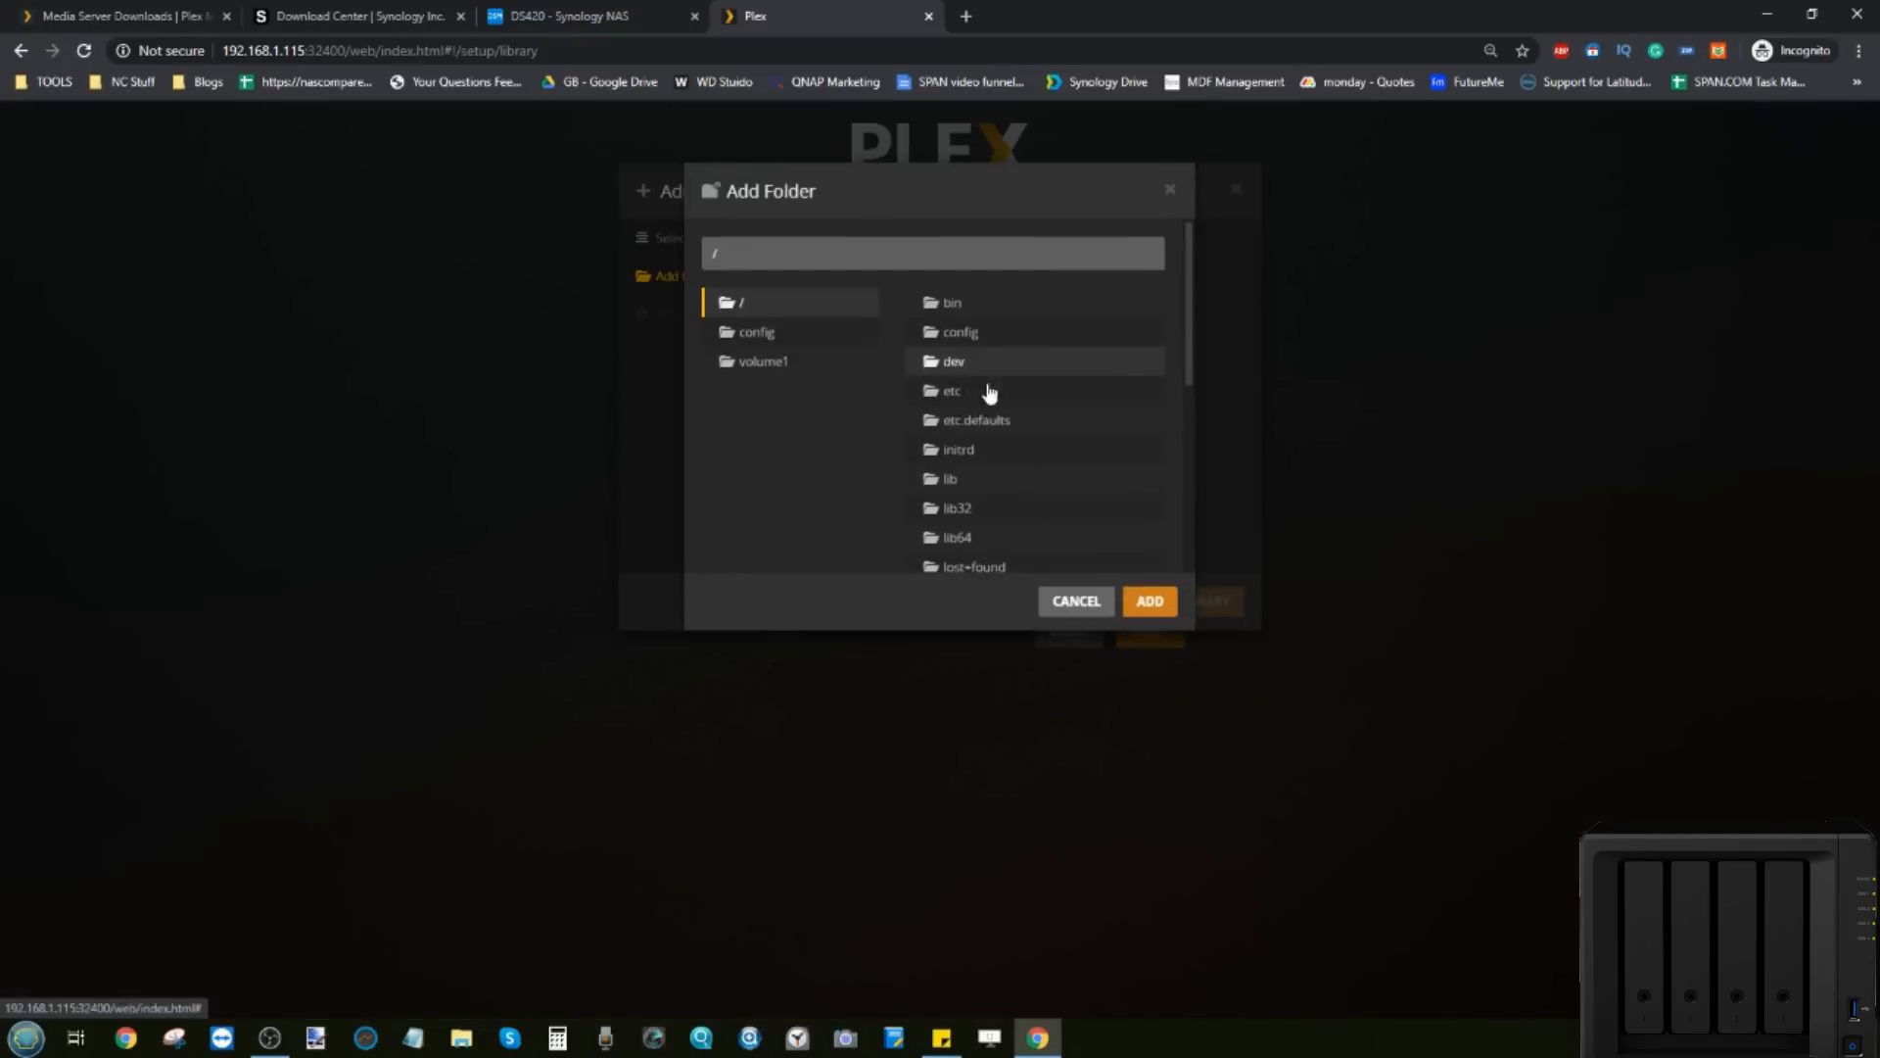
pyautogui.click(867, 361)
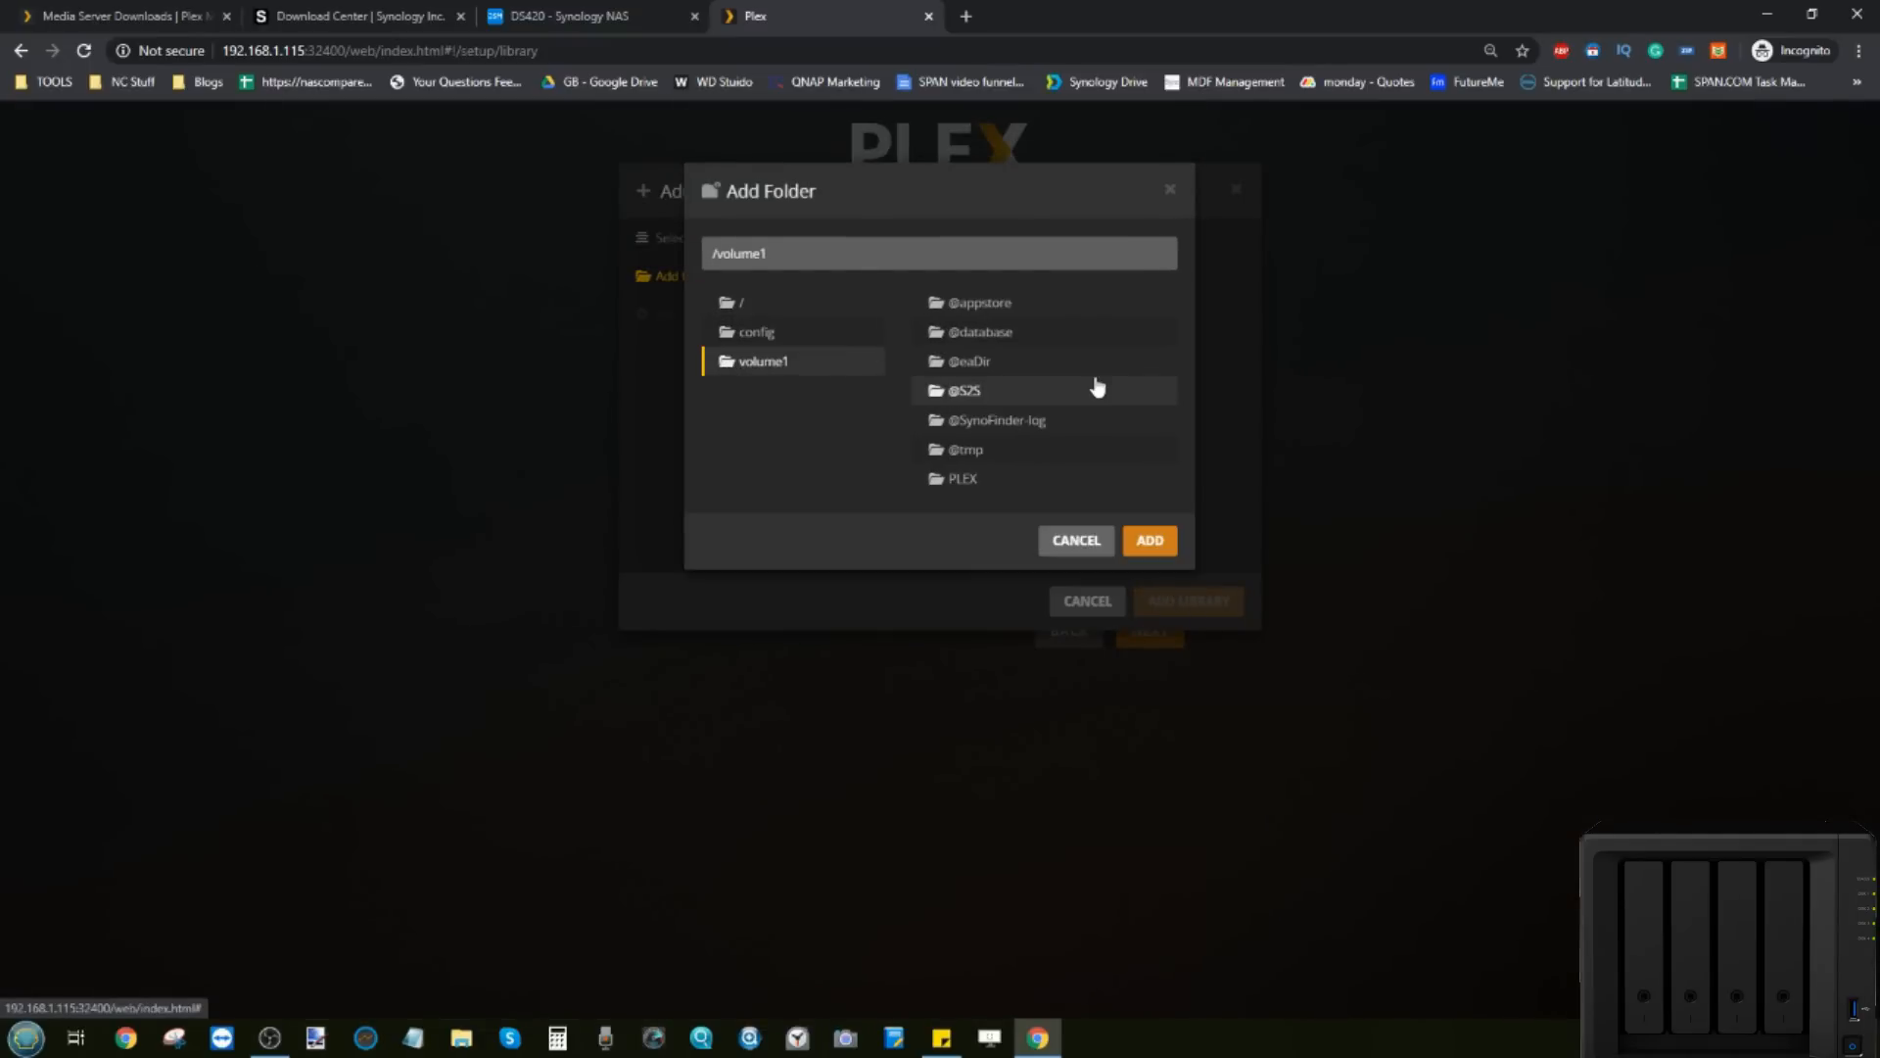
pyautogui.click(987, 477)
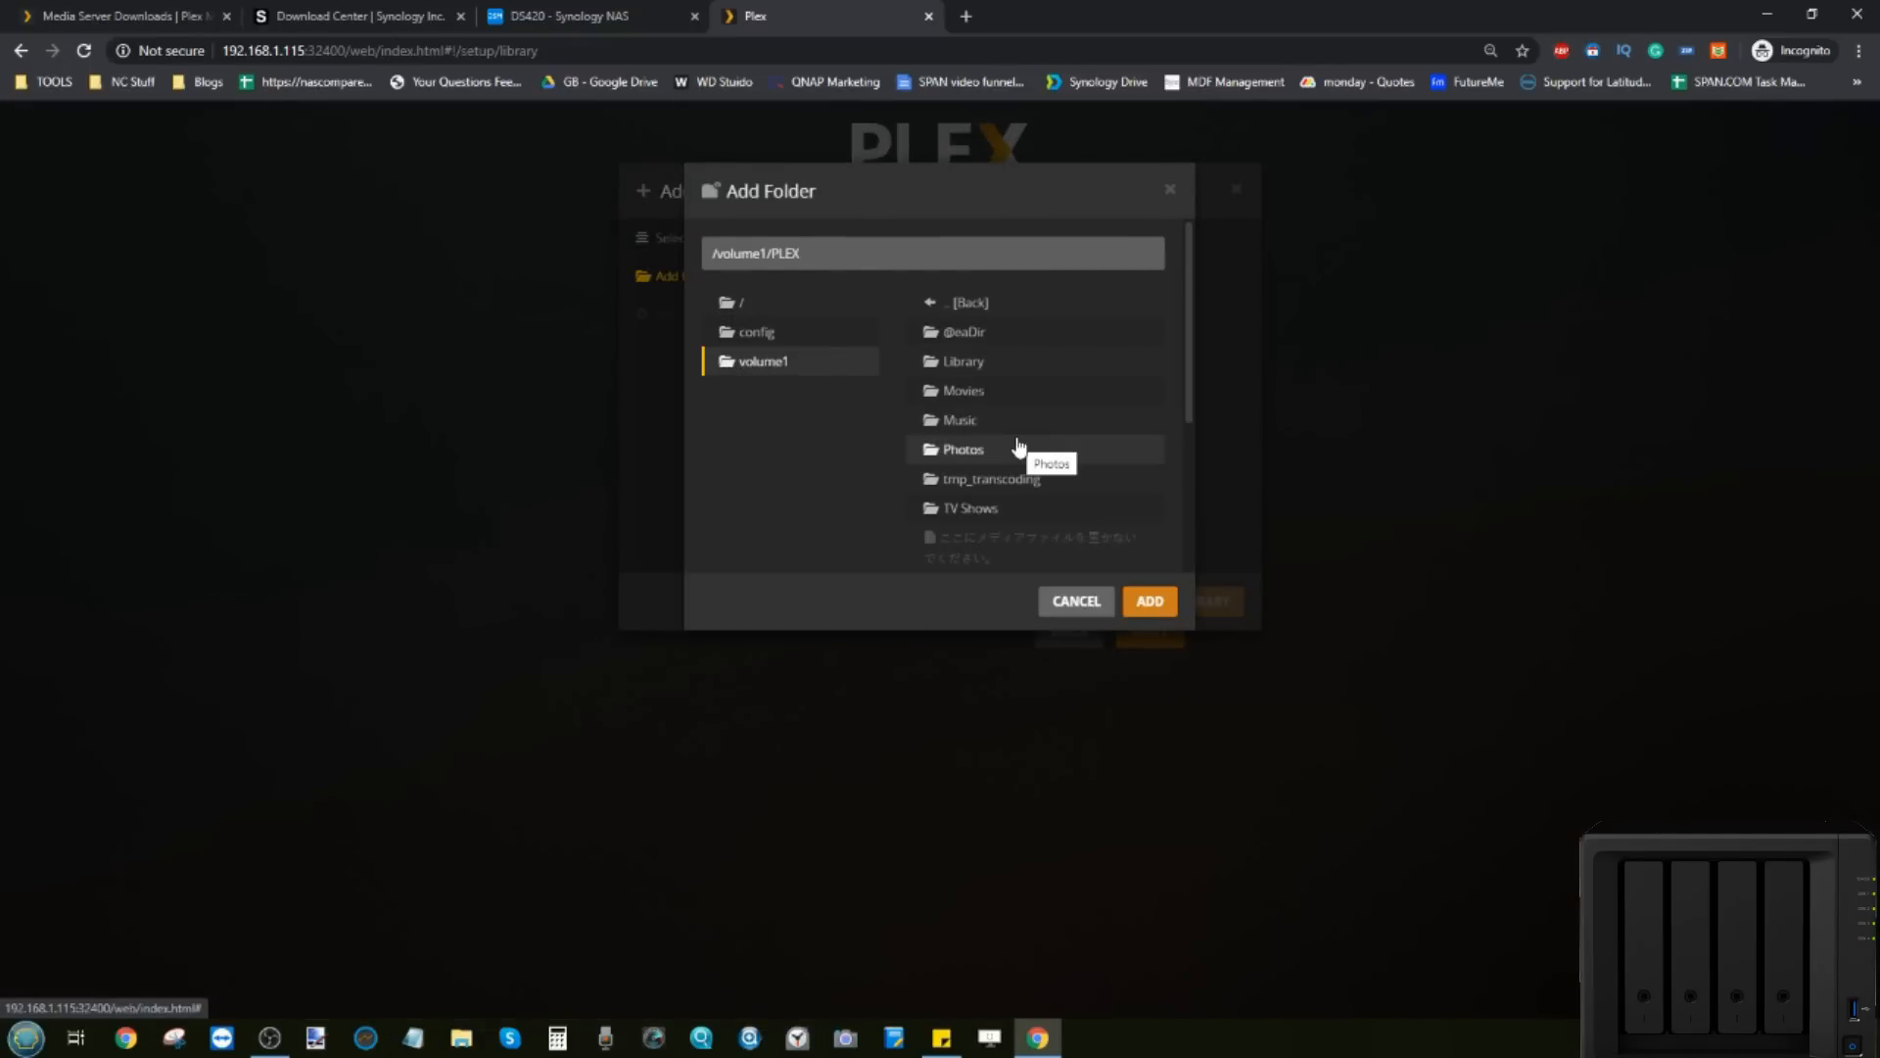
pyautogui.click(969, 390)
pyautogui.click(1150, 423)
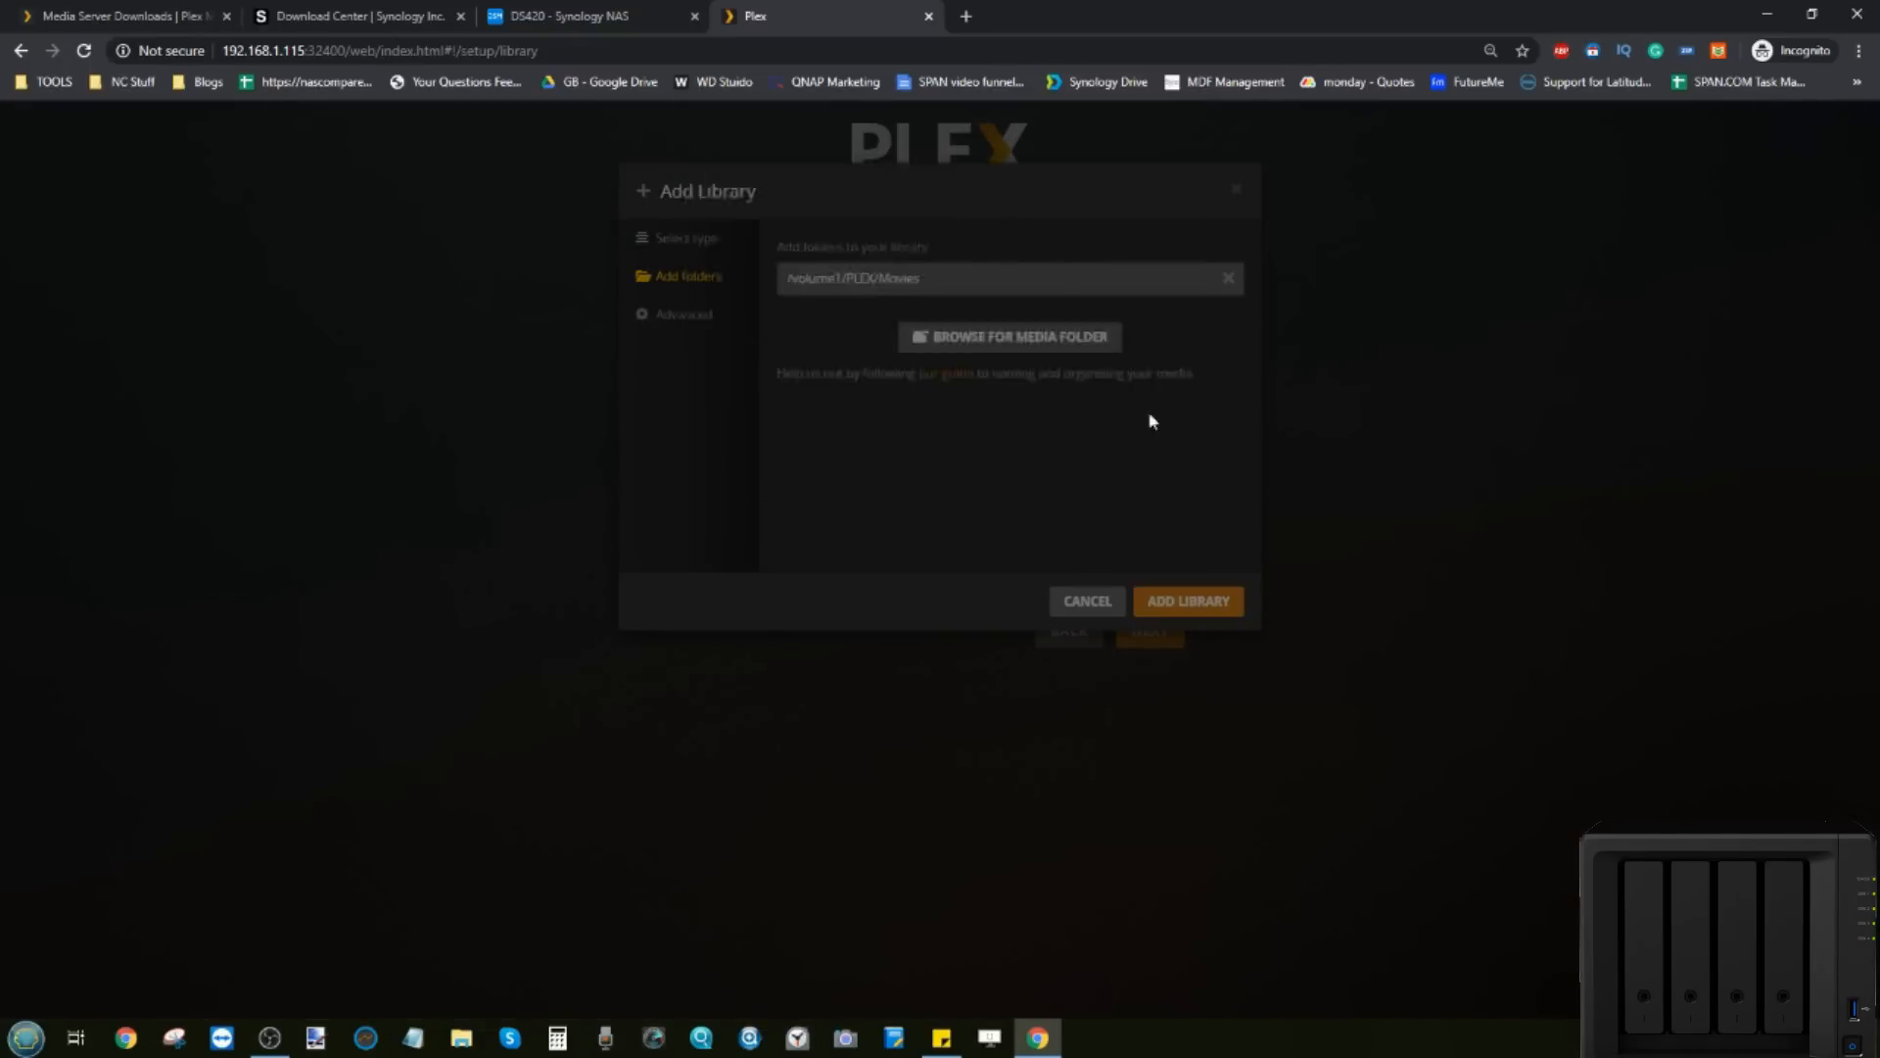
pyautogui.click(1195, 602)
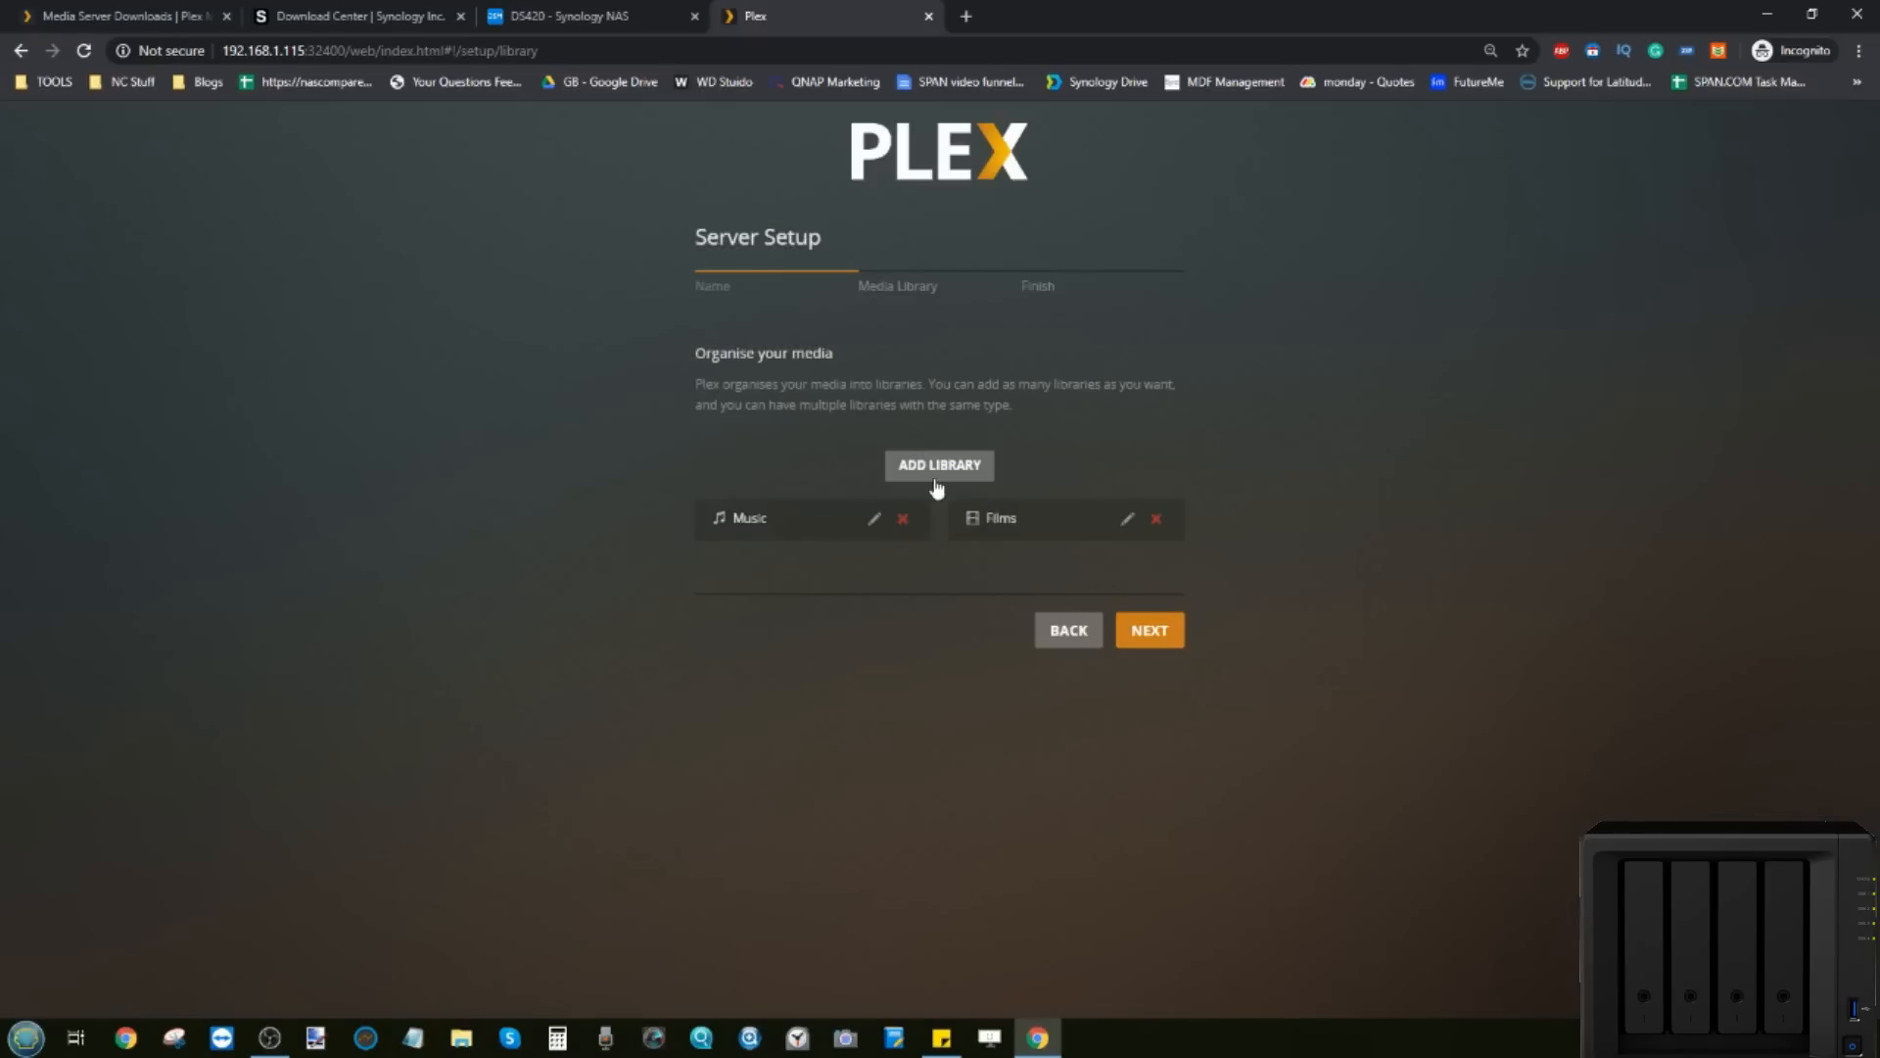
pyautogui.click(937, 466)
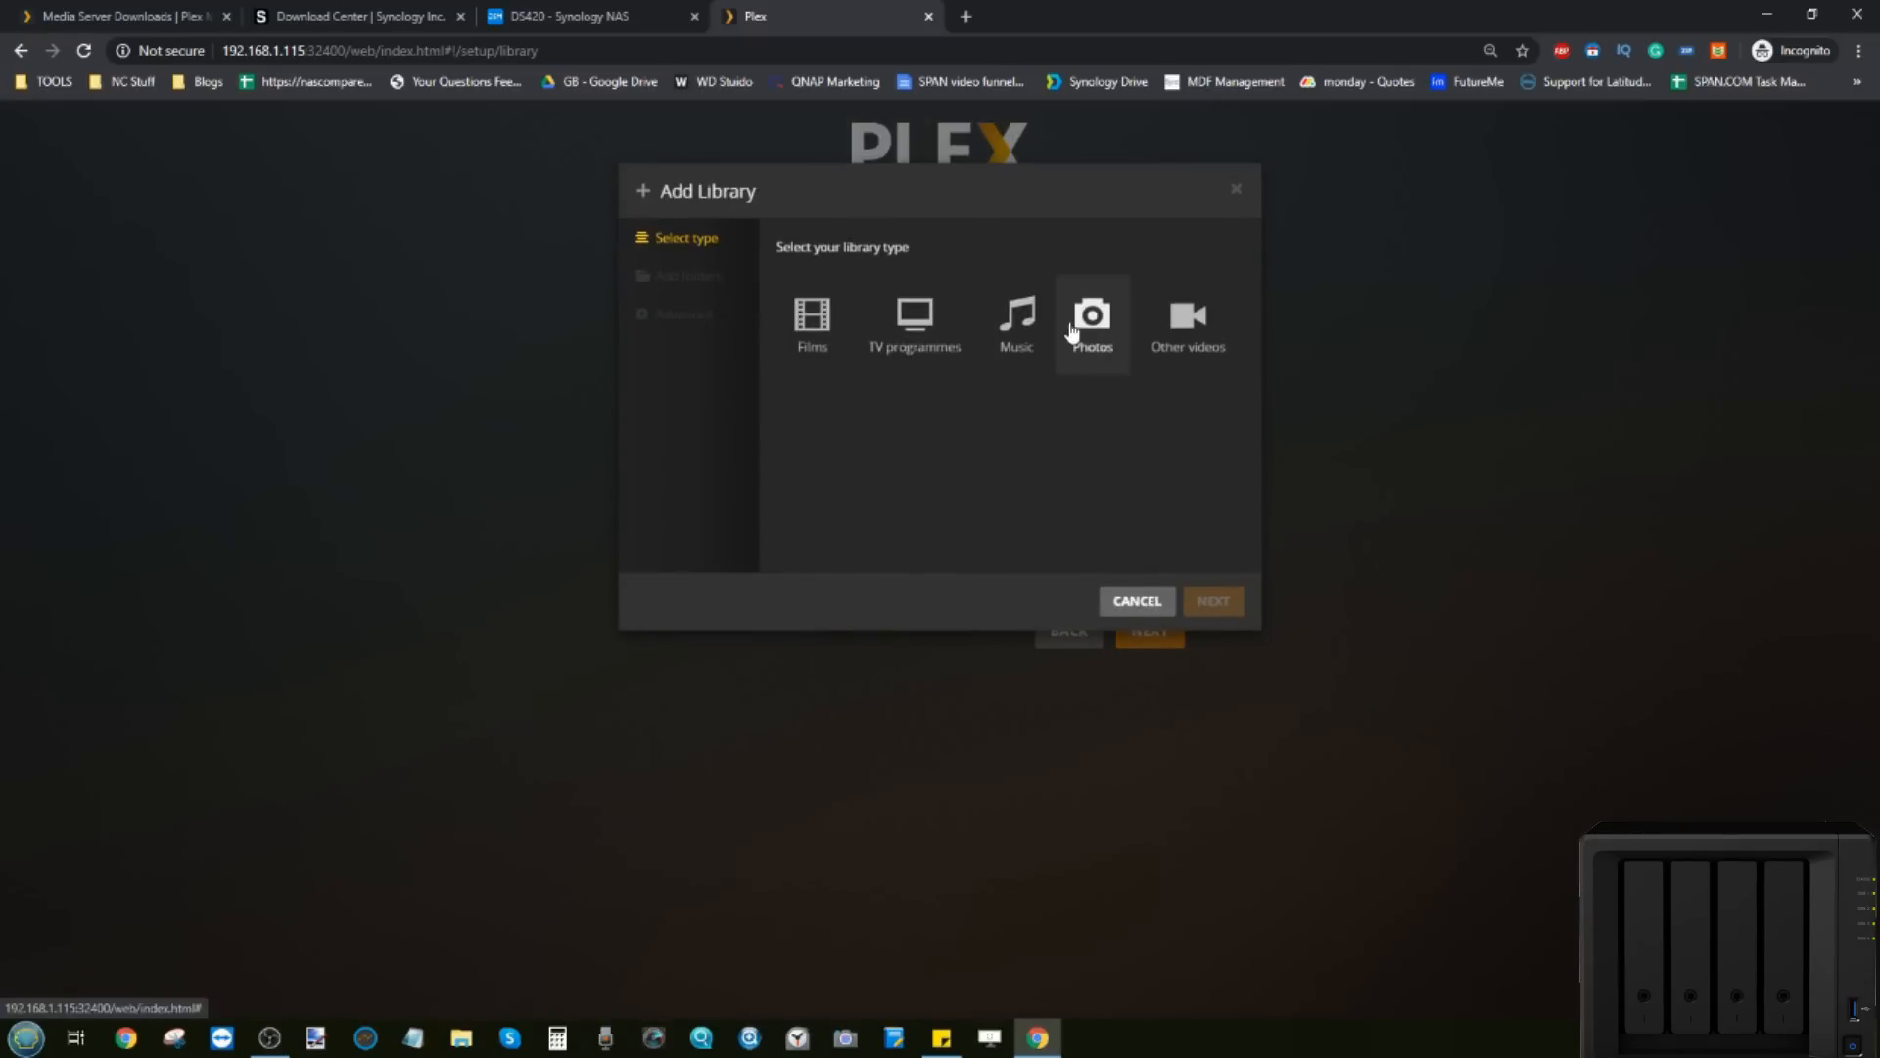
# Step: Add a Music library using the /volume1/PLEX/Music folder
pyautogui.click(1017, 318)
pyautogui.click(686, 277)
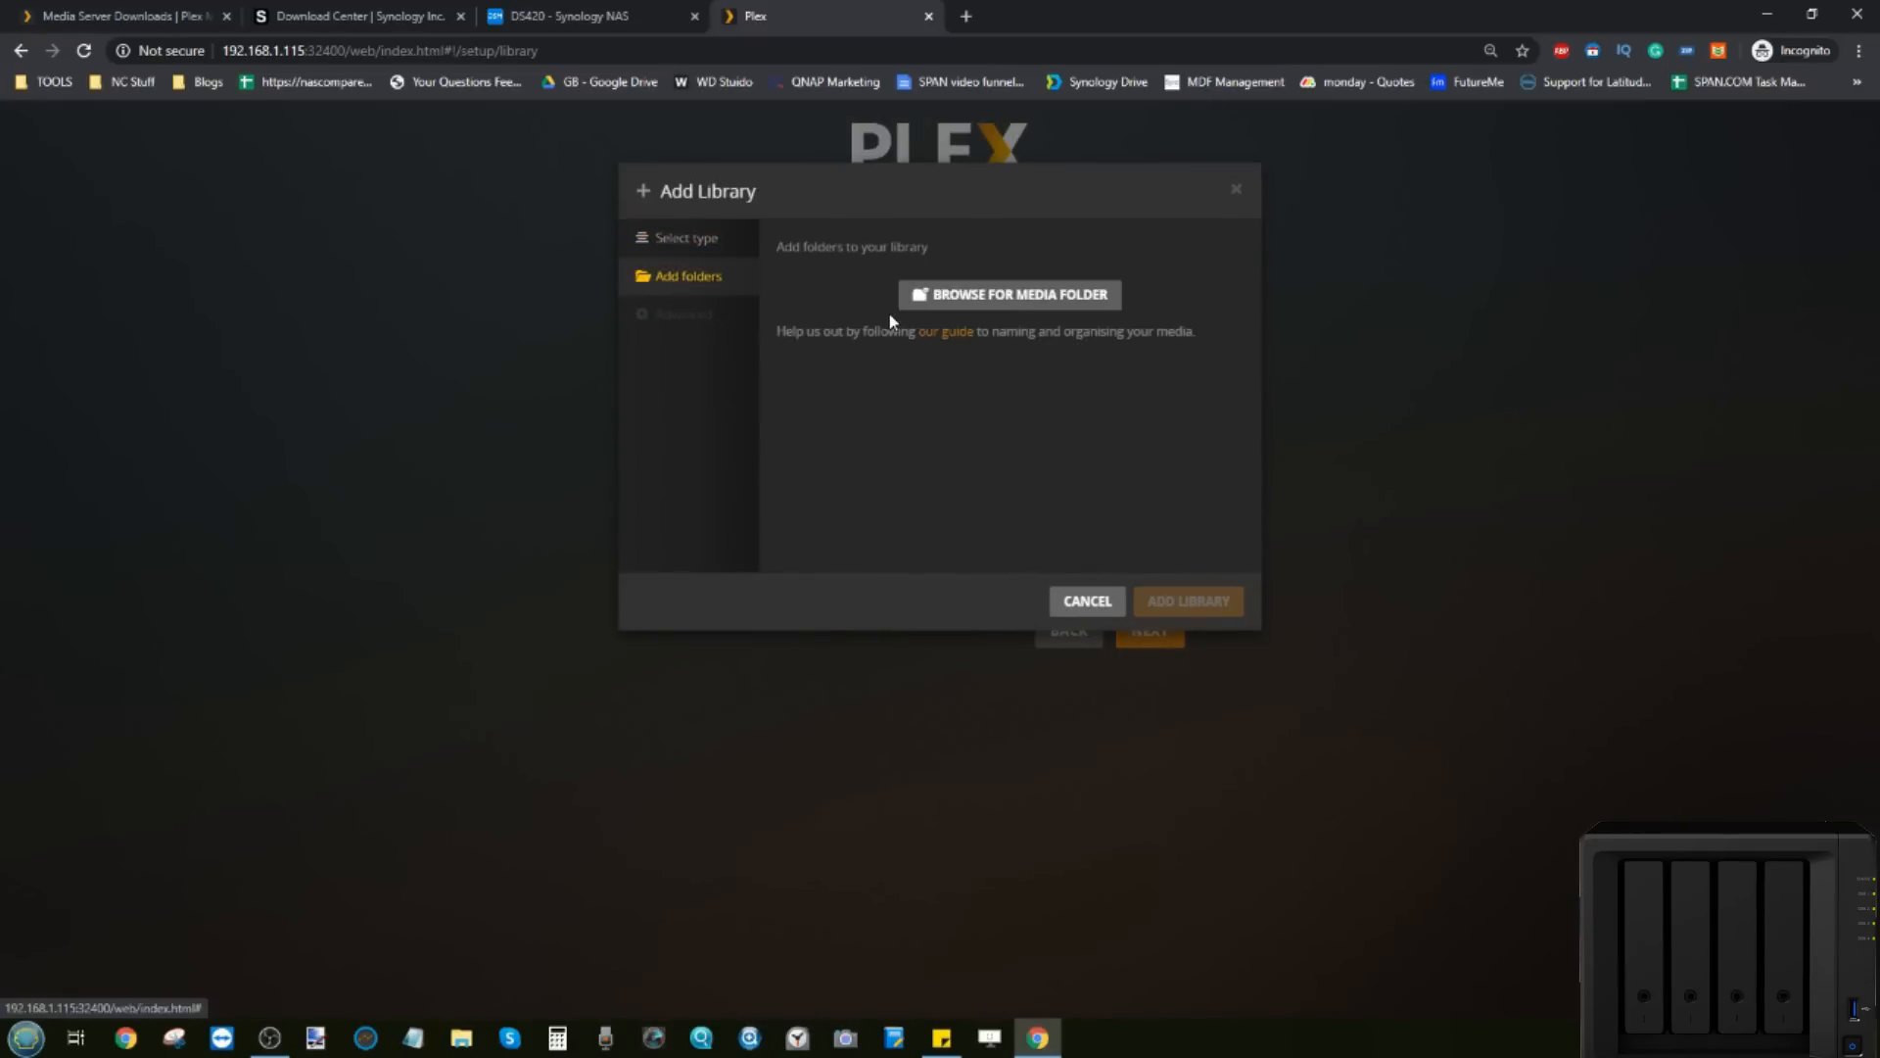
pyautogui.click(930, 295)
pyautogui.click(762, 333)
pyautogui.click(768, 360)
pyautogui.click(979, 478)
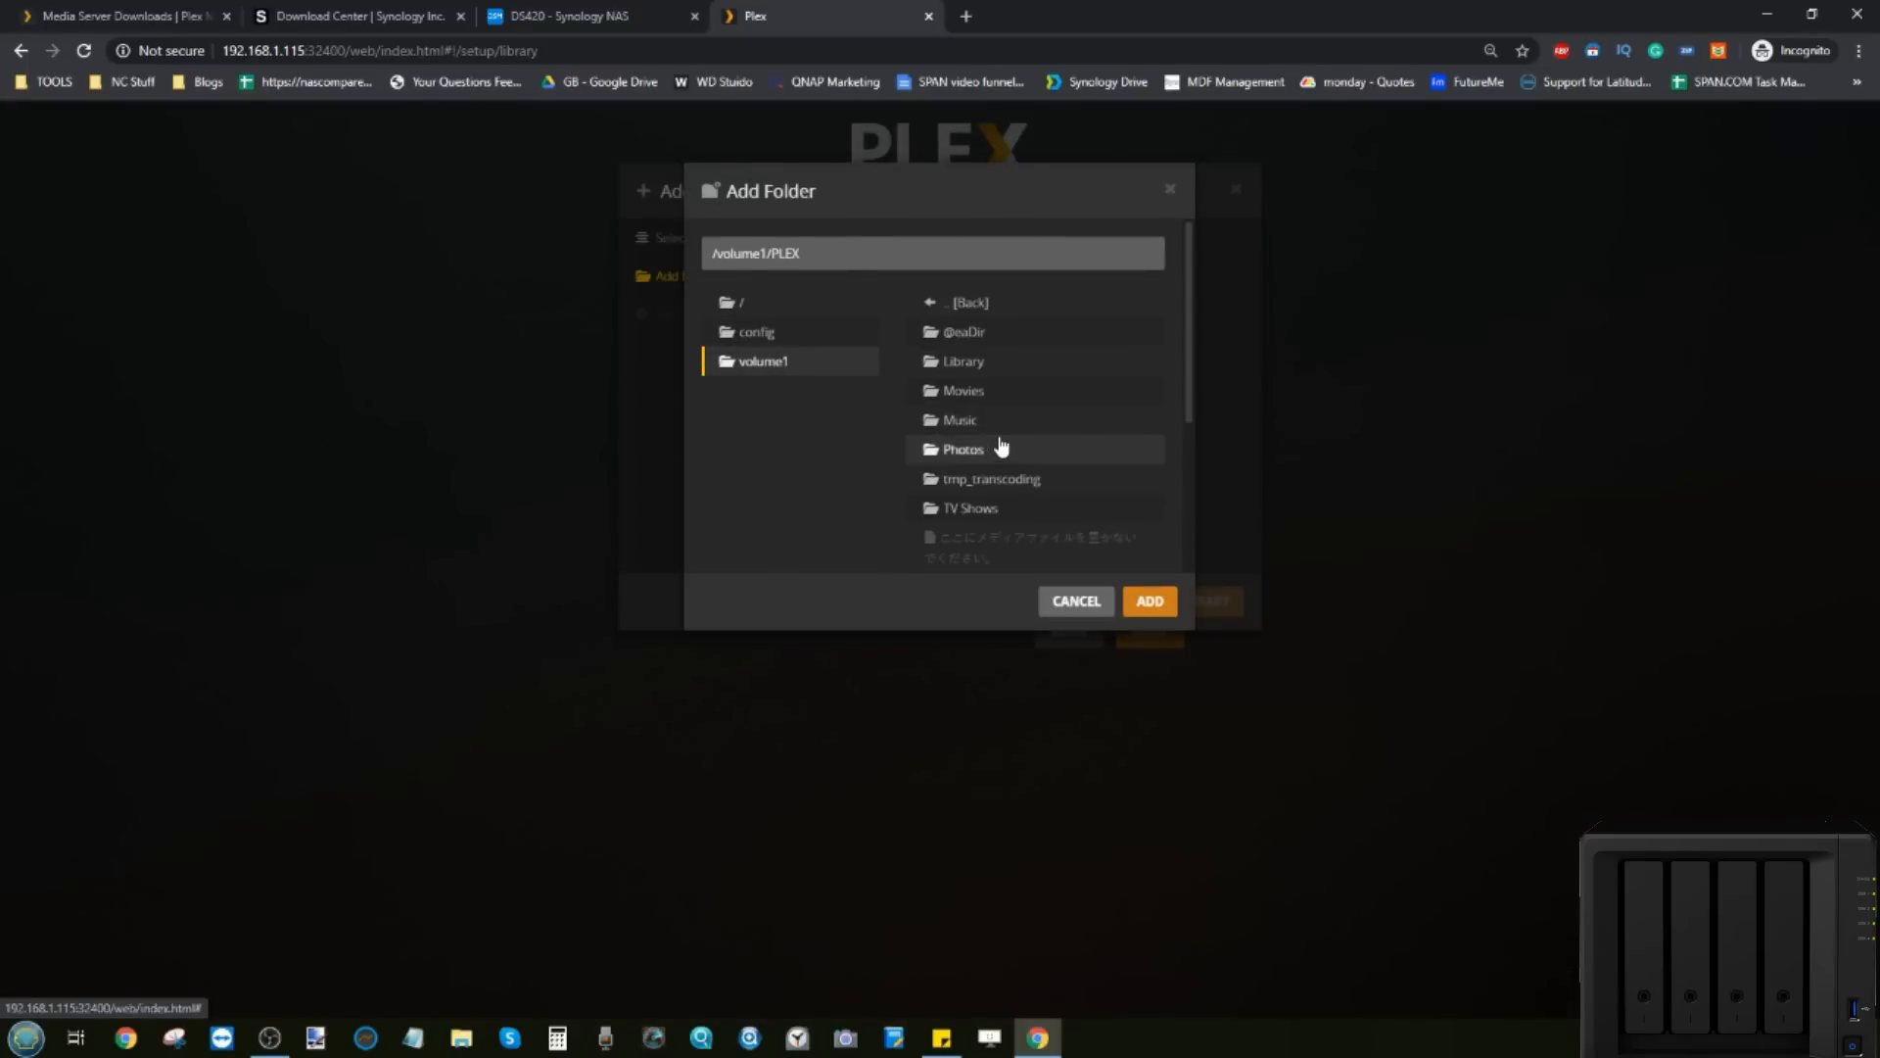
pyautogui.click(993, 413)
pyautogui.click(1152, 426)
pyautogui.click(1166, 605)
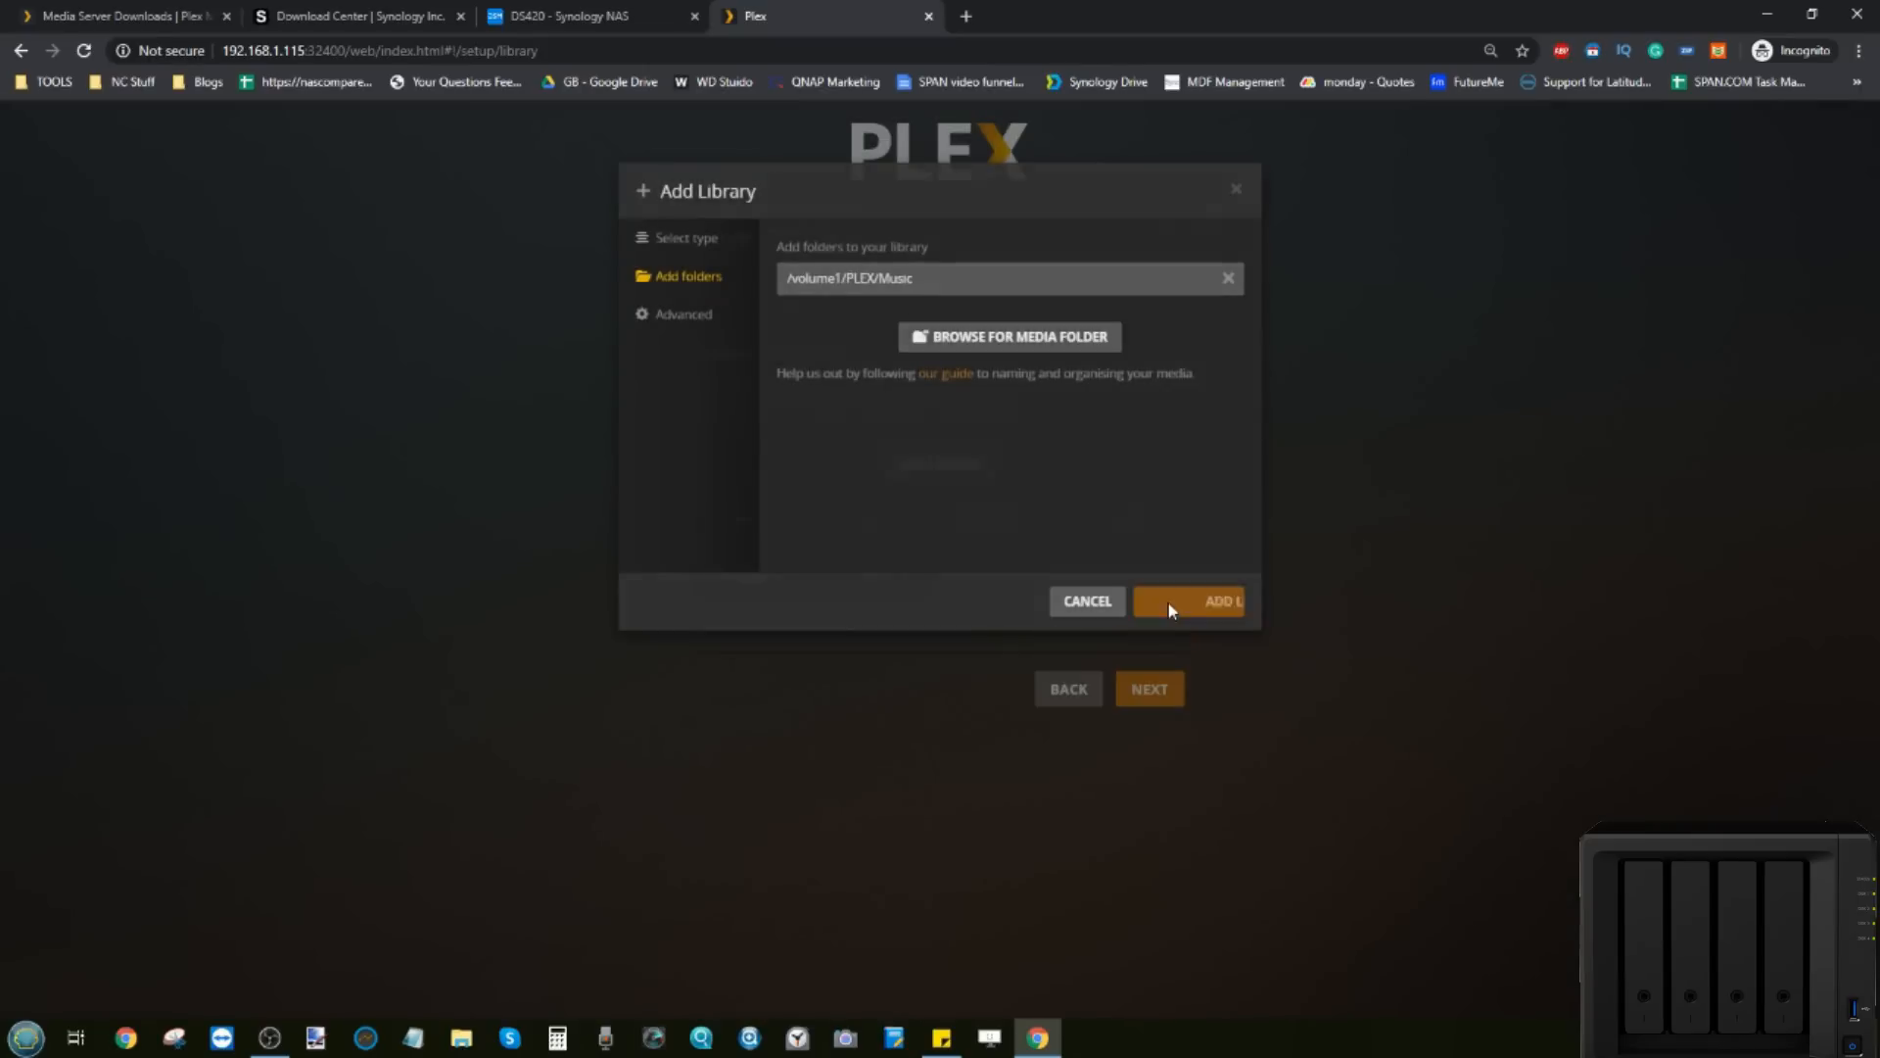
# Step: Delete the duplicate Music library
pyautogui.click(902, 519)
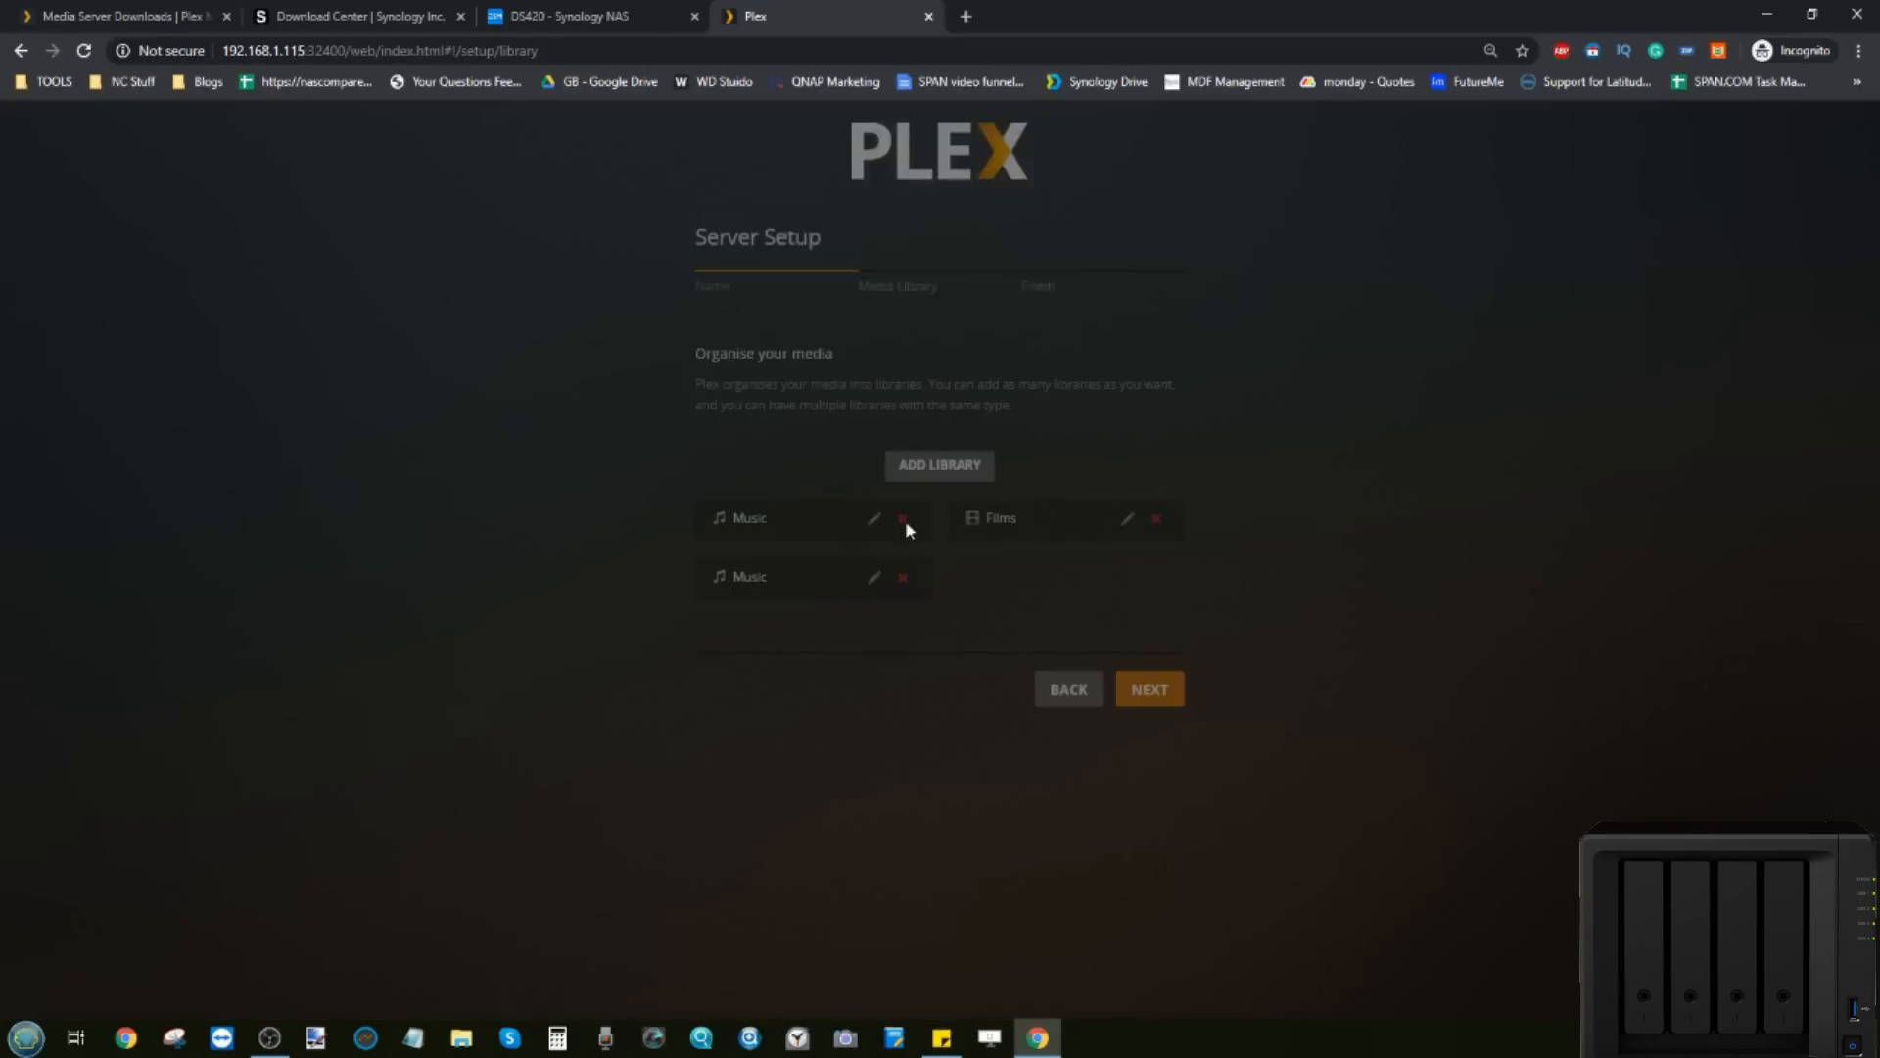
pyautogui.click(1030, 318)
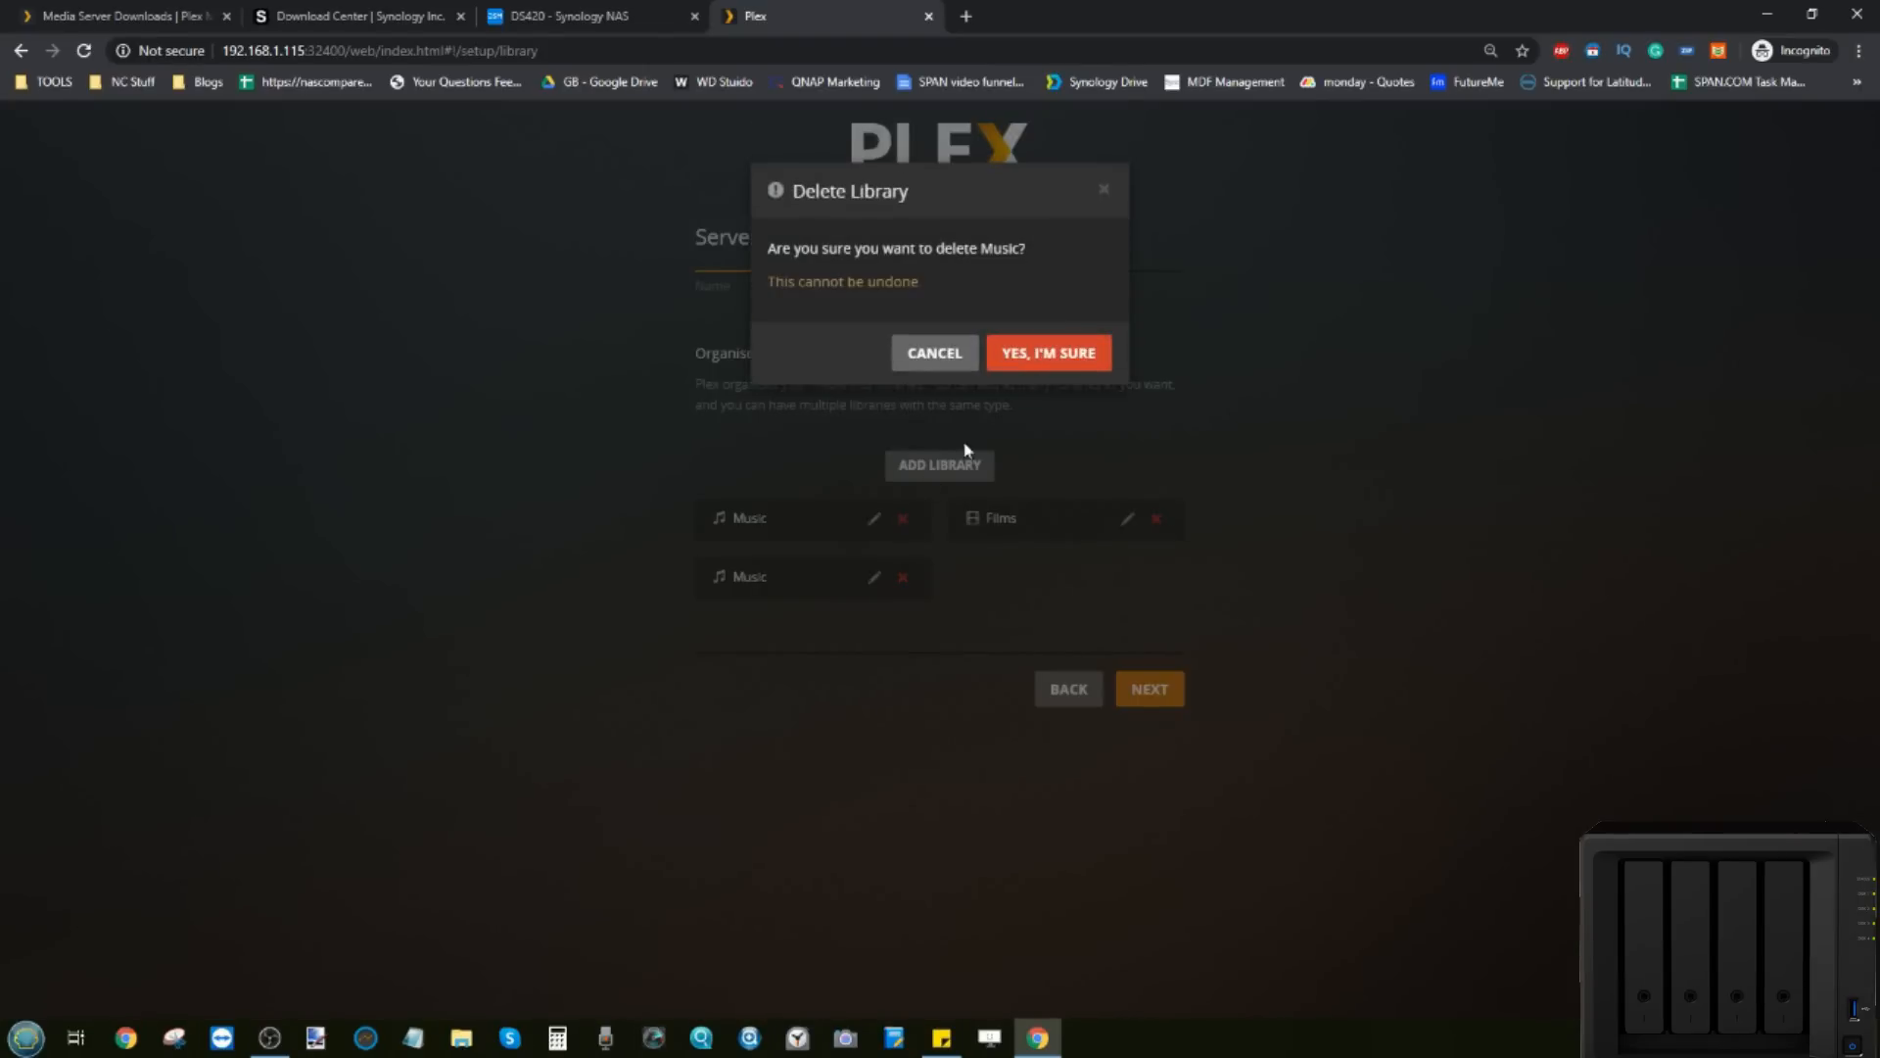
pyautogui.click(1031, 355)
# Step: Create a TV programmes library from /volume1/PLEX/TV Shows, then switch to the DSM tab
pyautogui.click(964, 472)
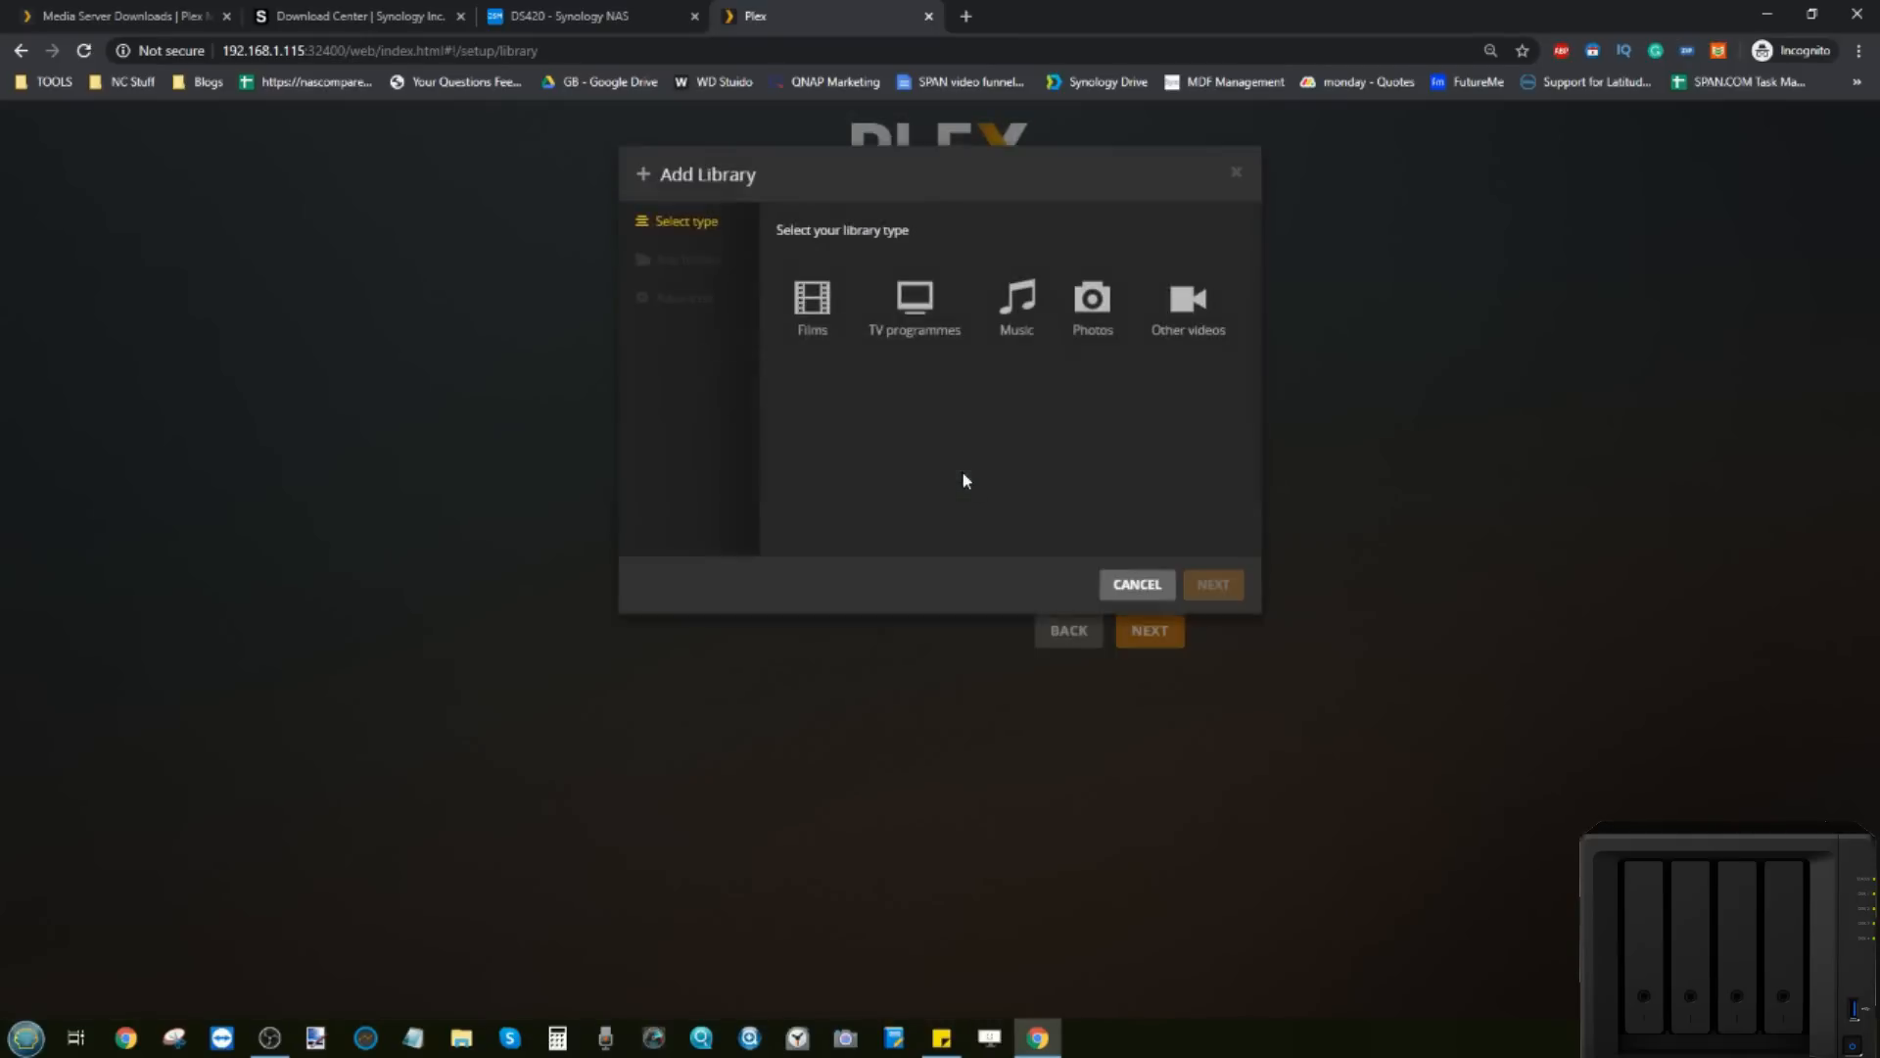
pyautogui.click(911, 321)
pyautogui.click(689, 275)
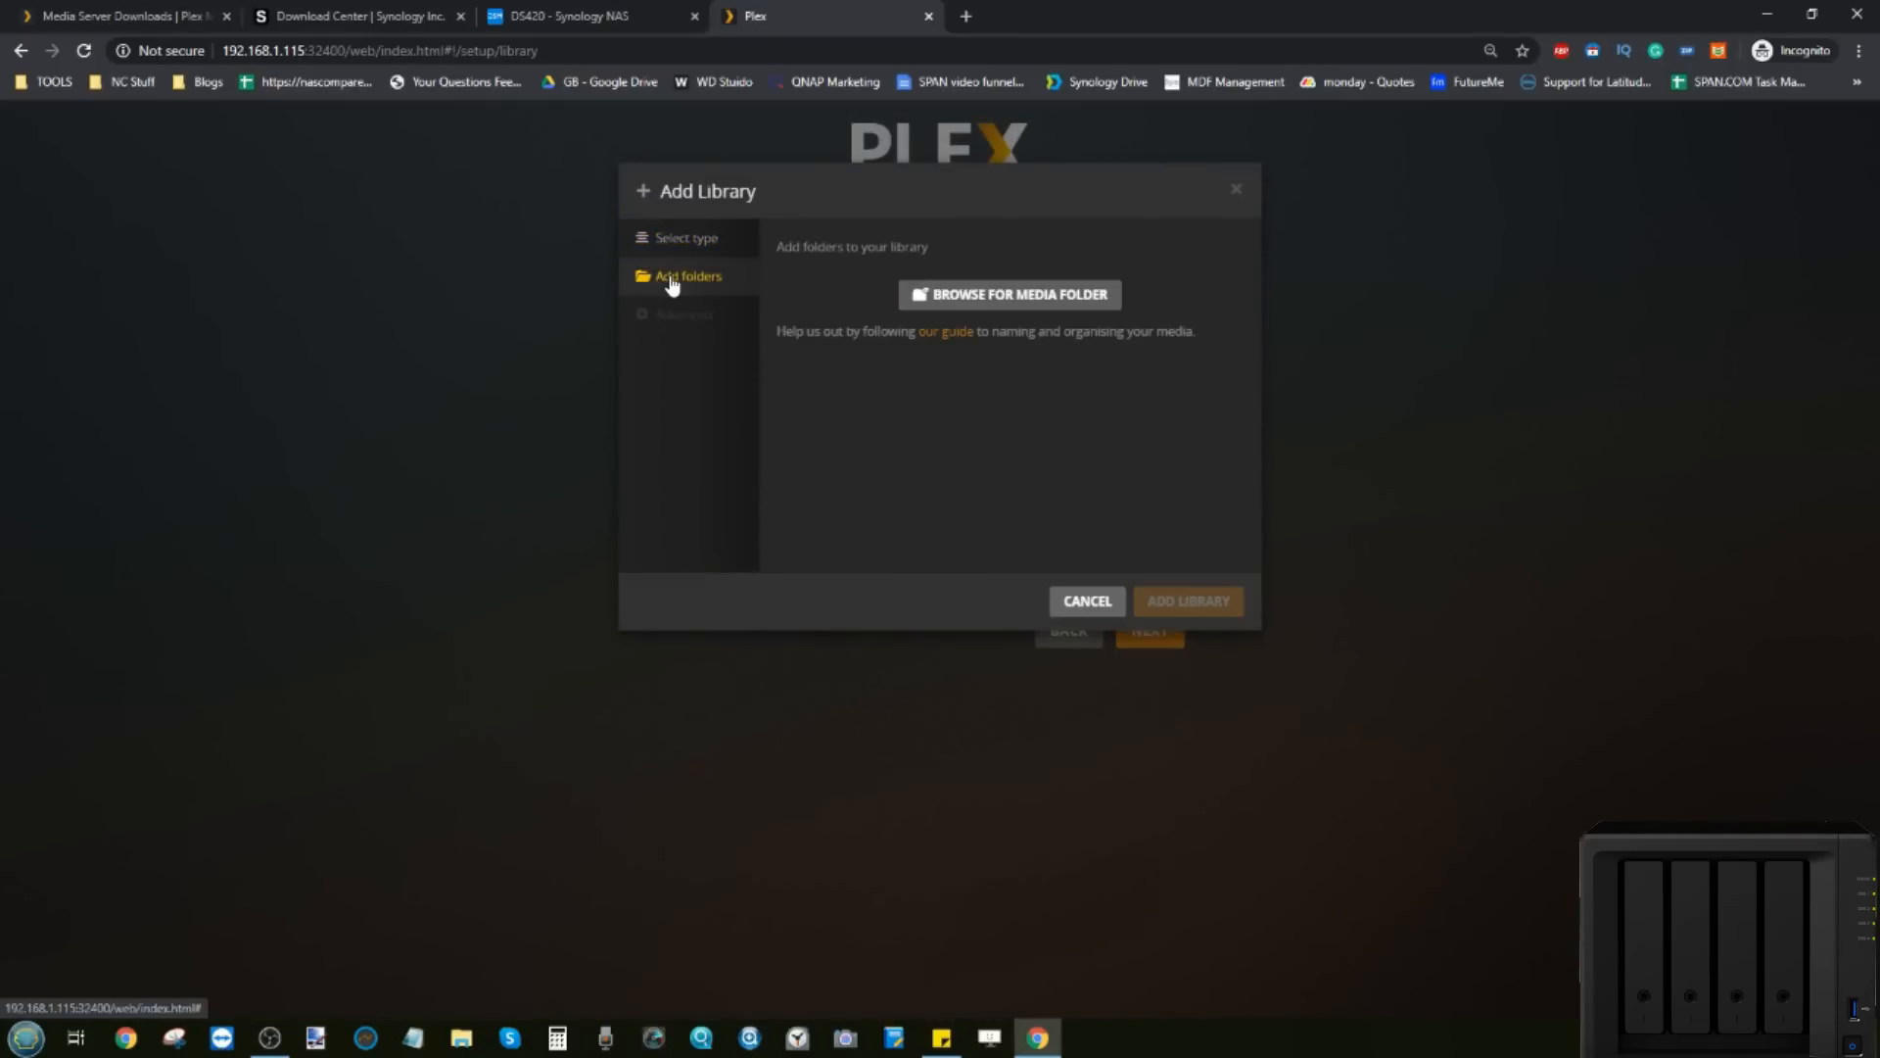
pyautogui.click(944, 295)
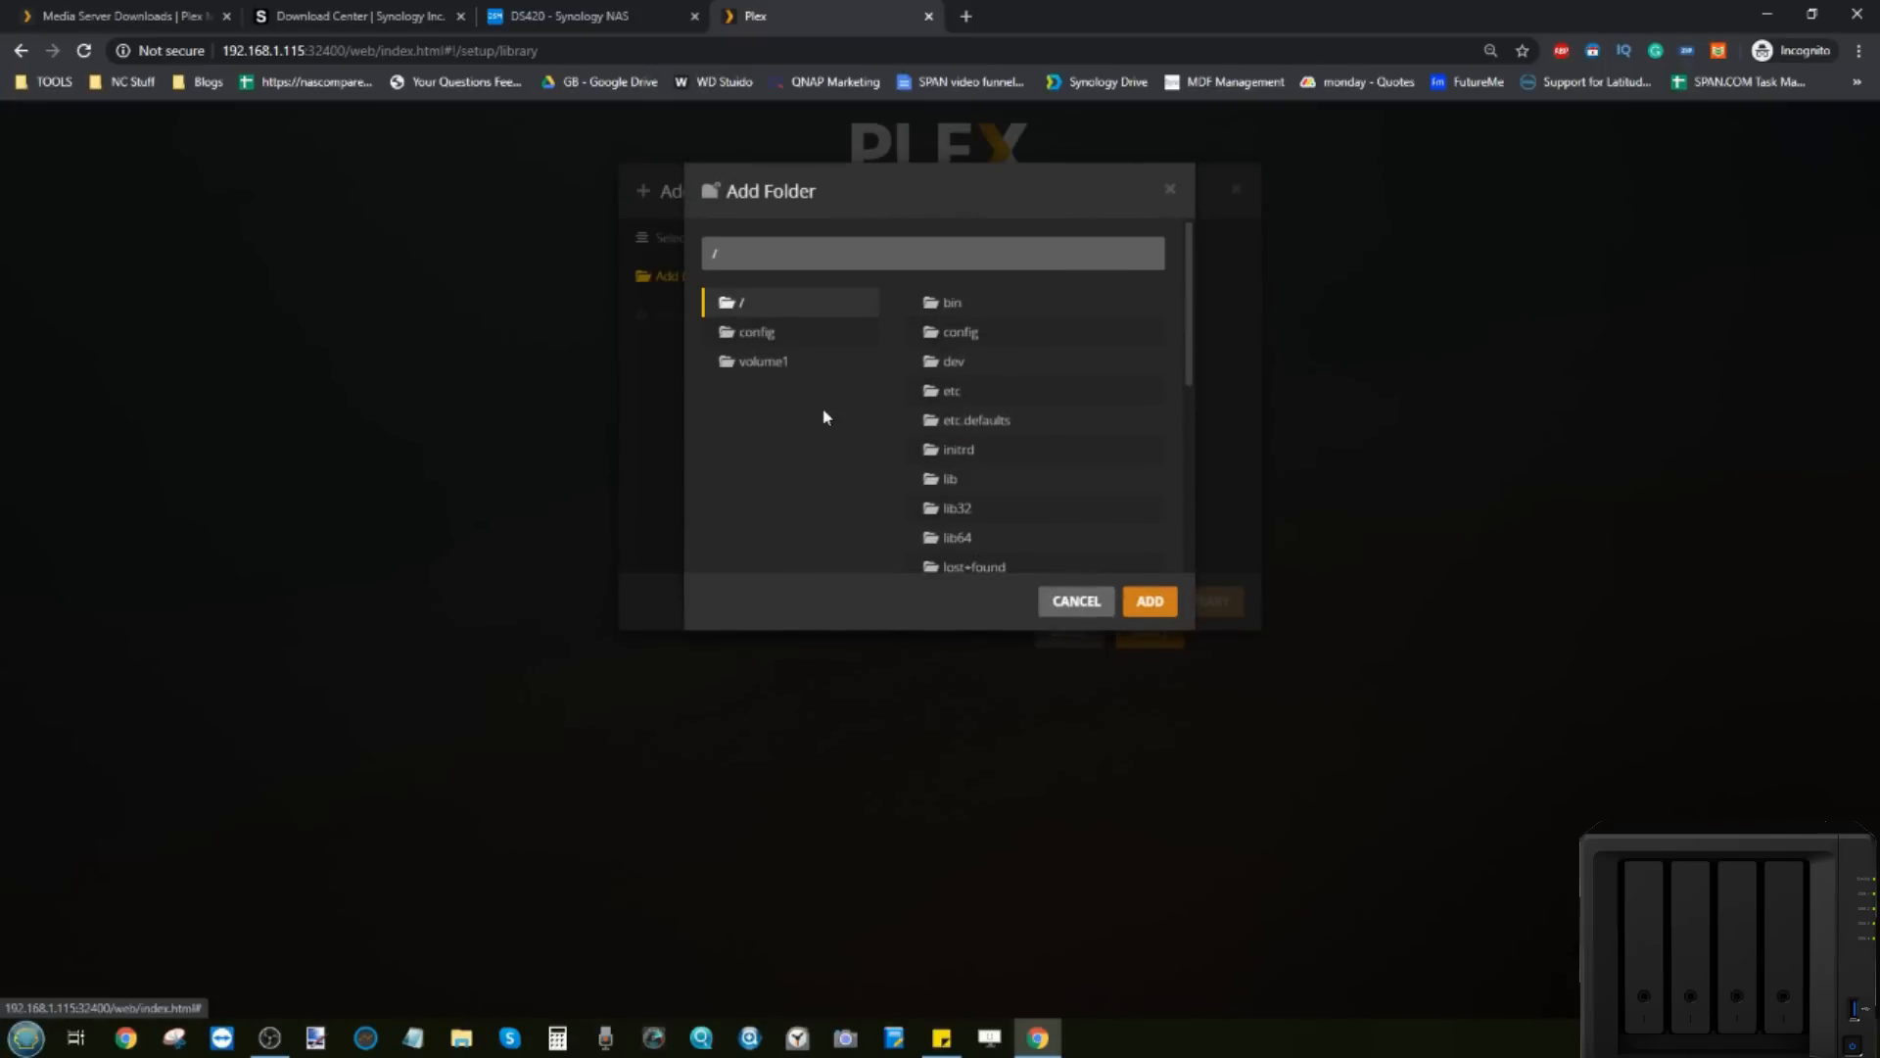
pyautogui.click(789, 362)
pyautogui.click(971, 478)
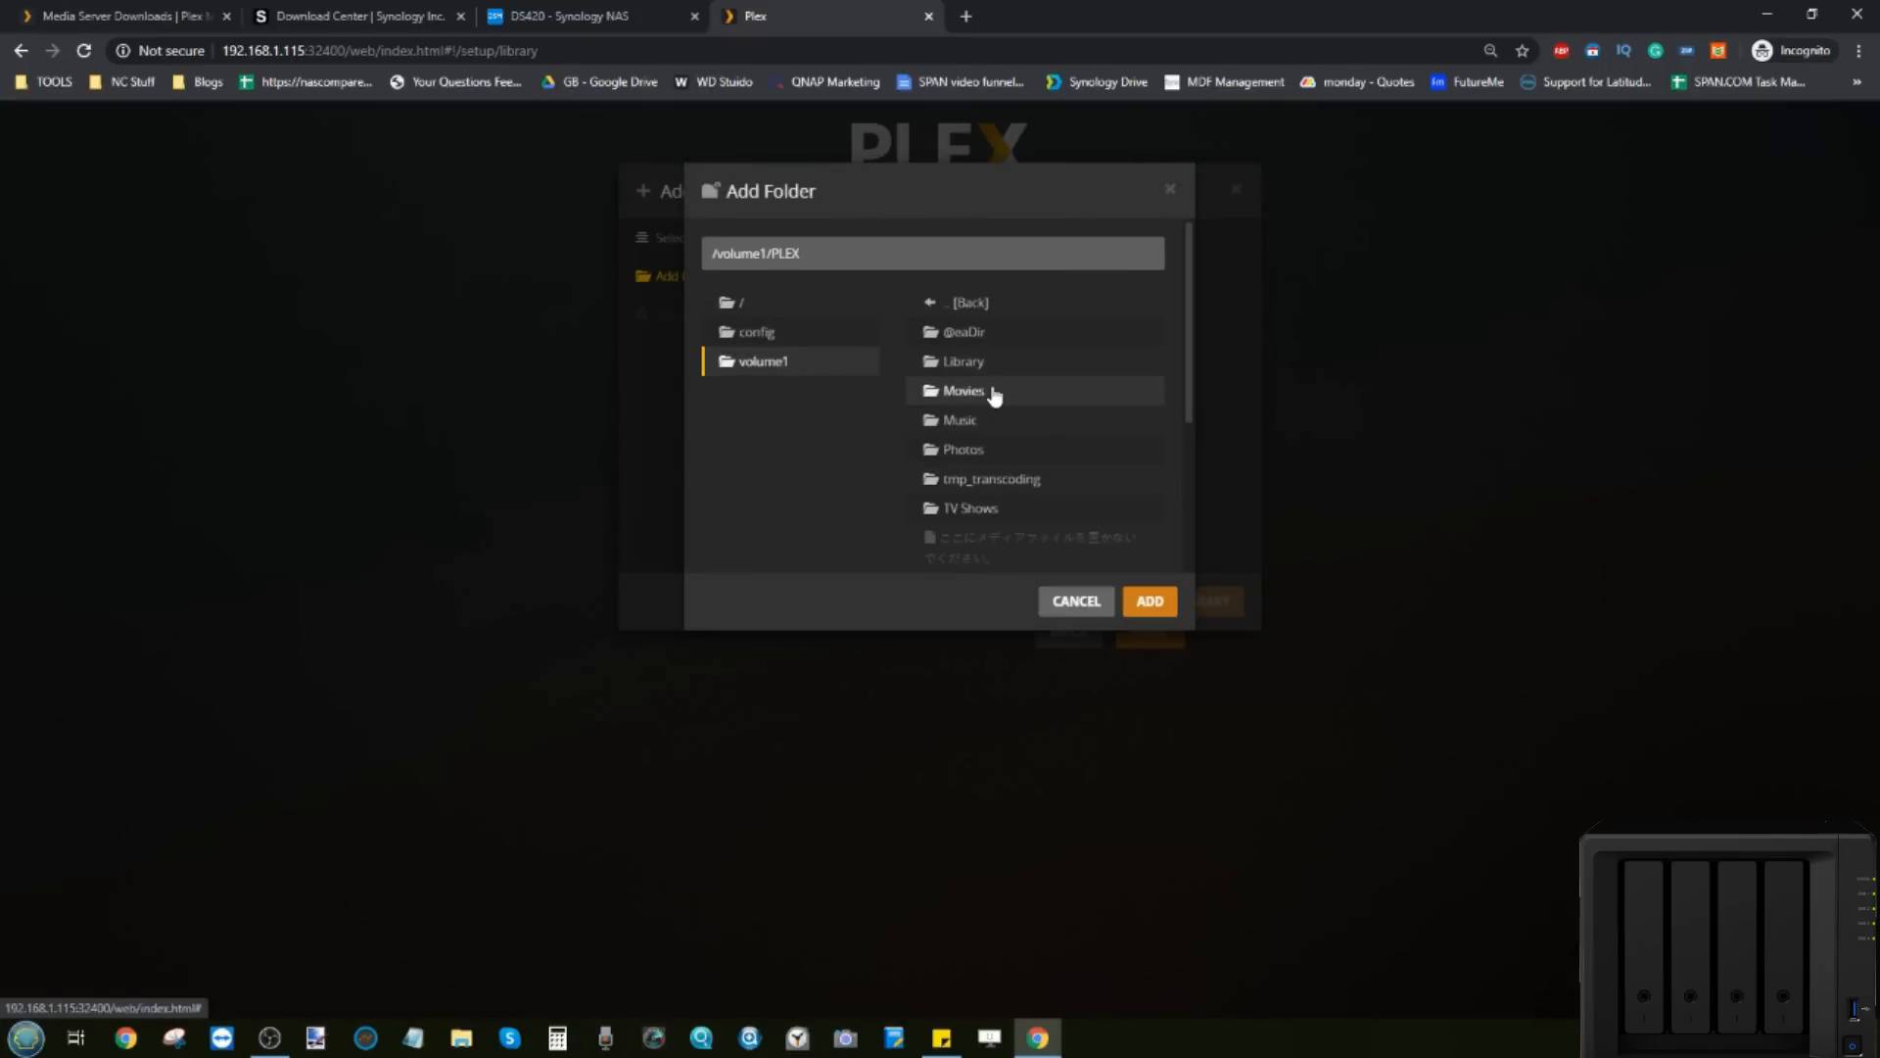
pyautogui.click(970, 506)
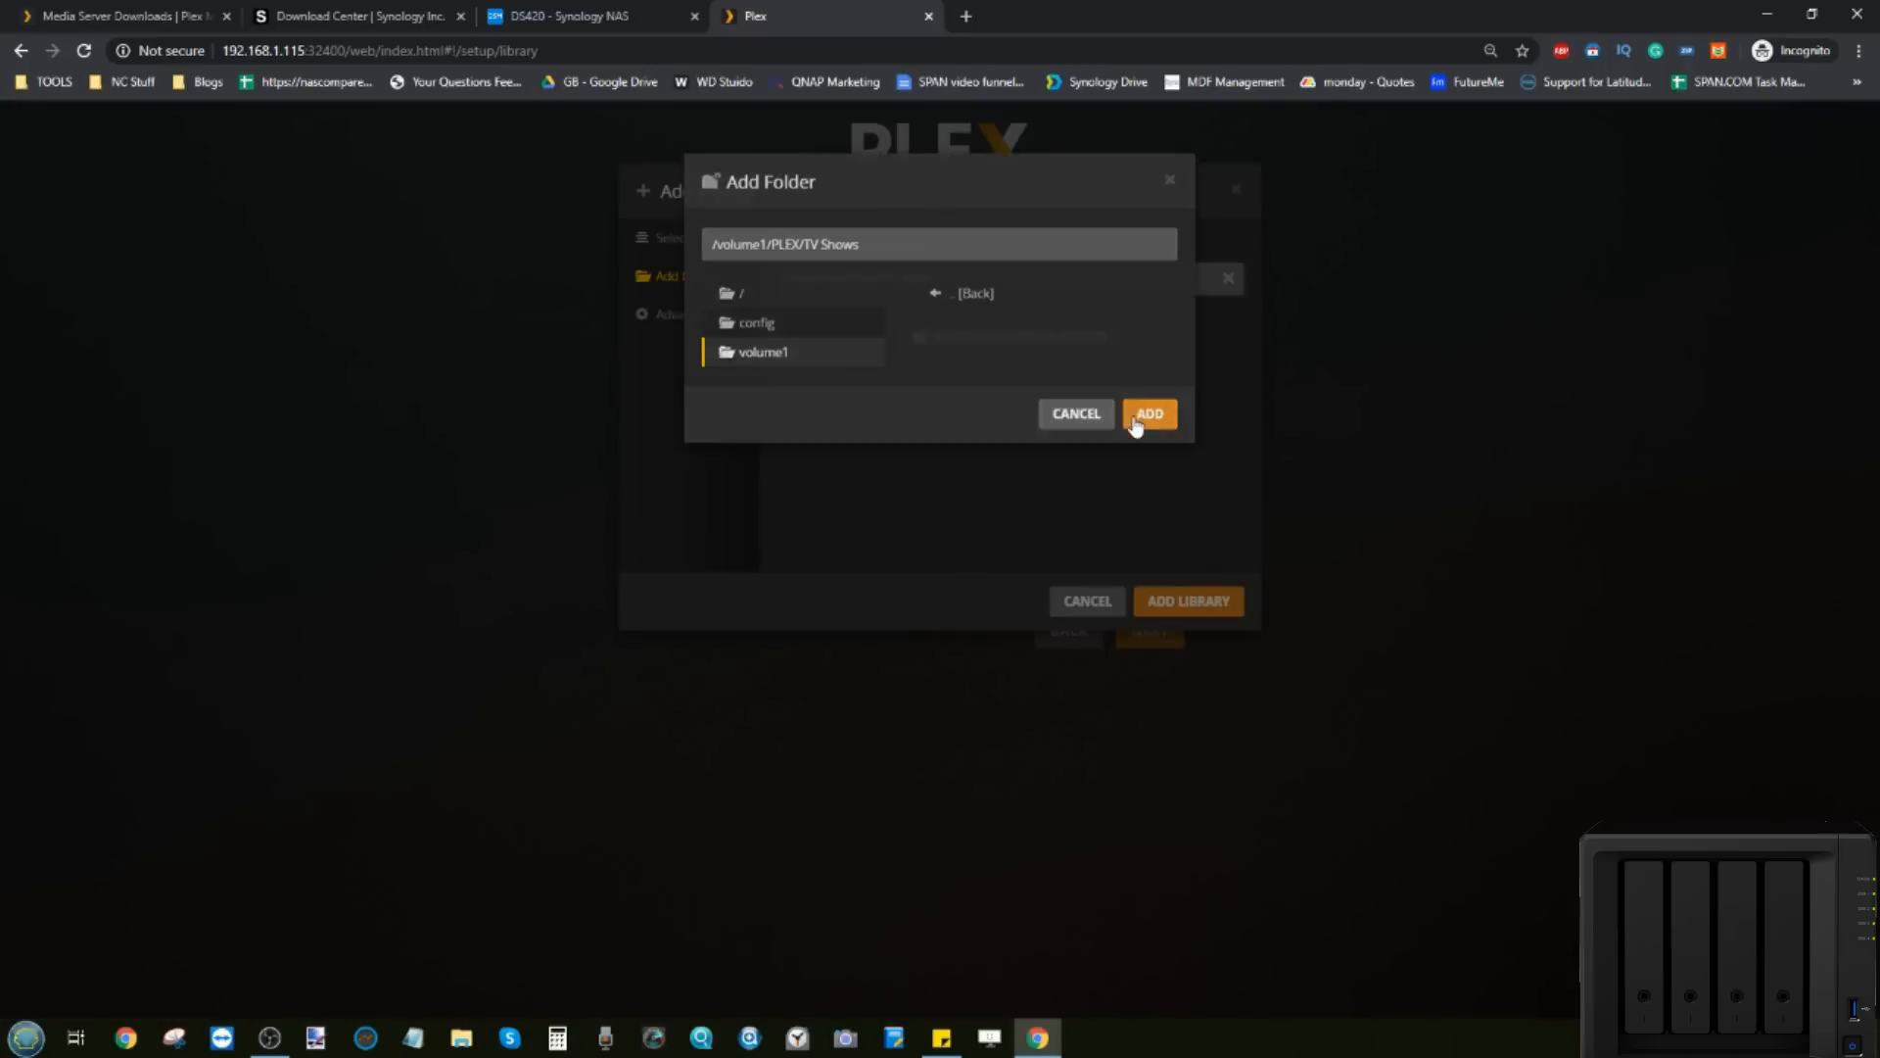
pyautogui.click(1146, 419)
pyautogui.click(1197, 604)
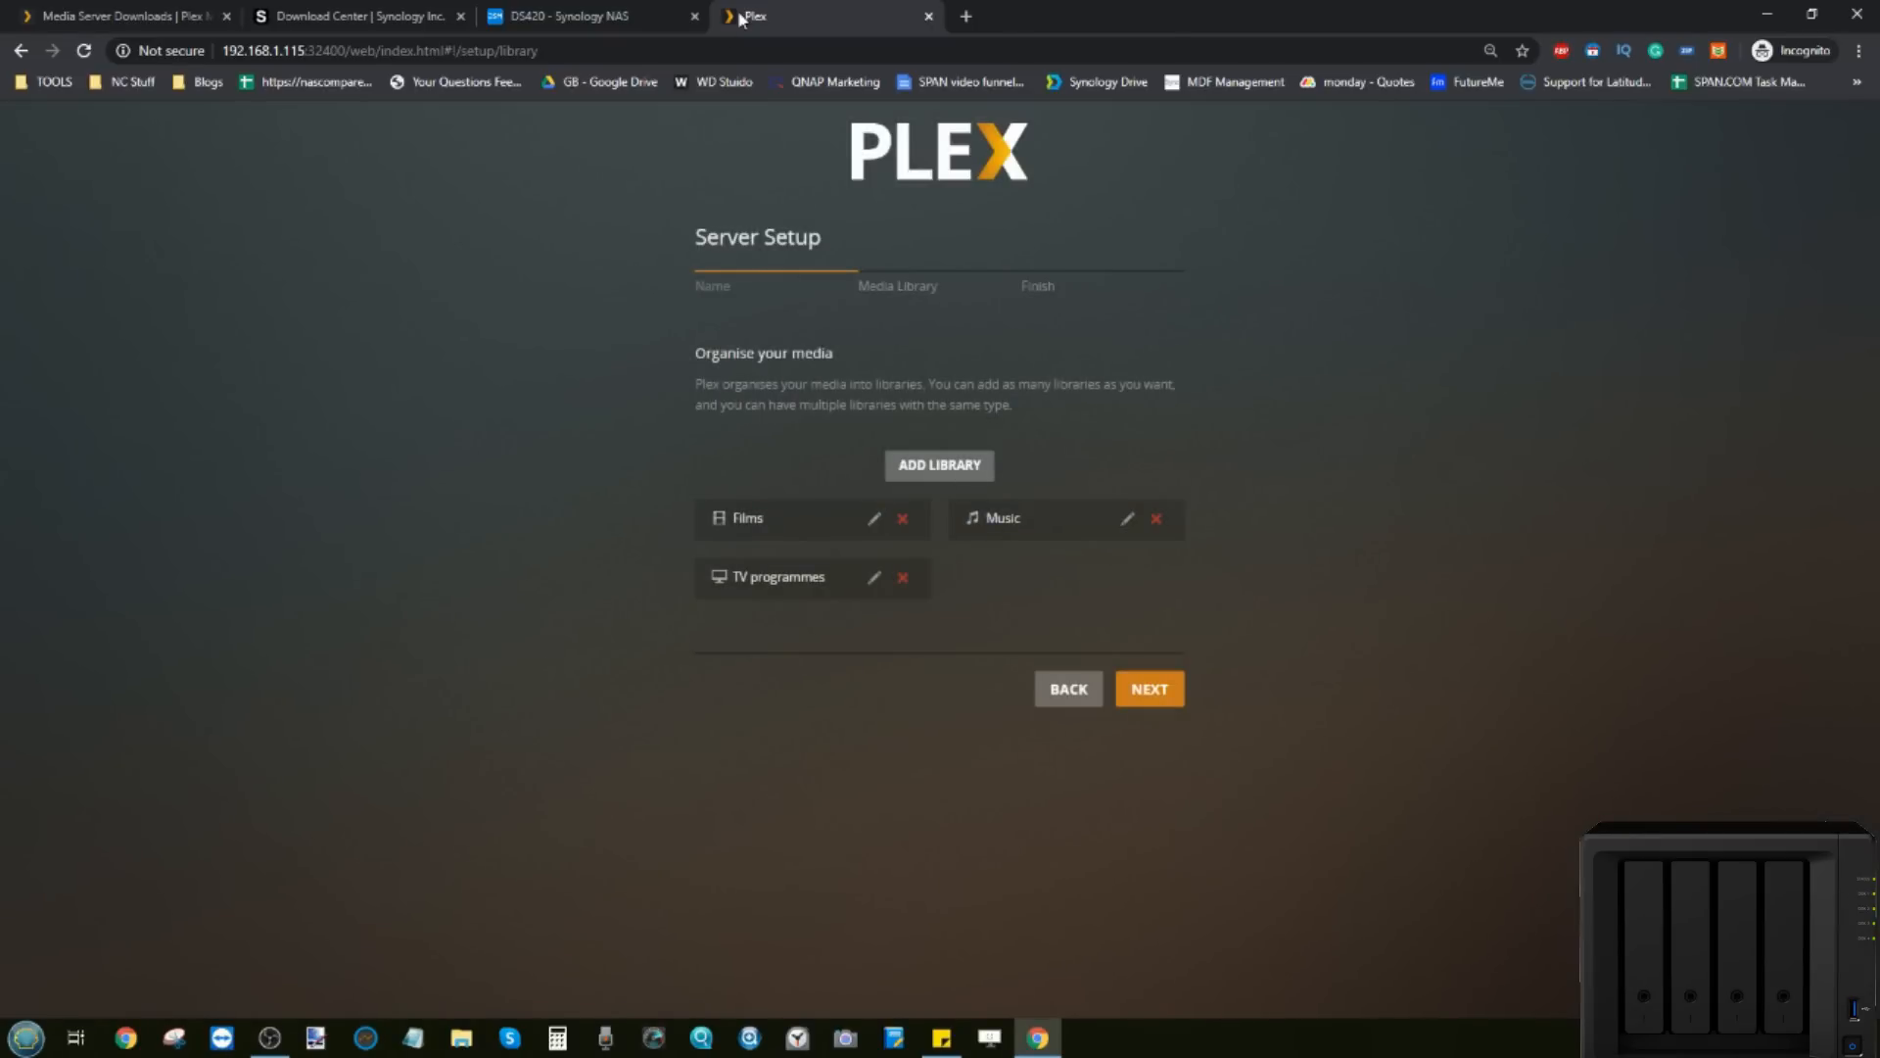
pyautogui.click(554, 12)
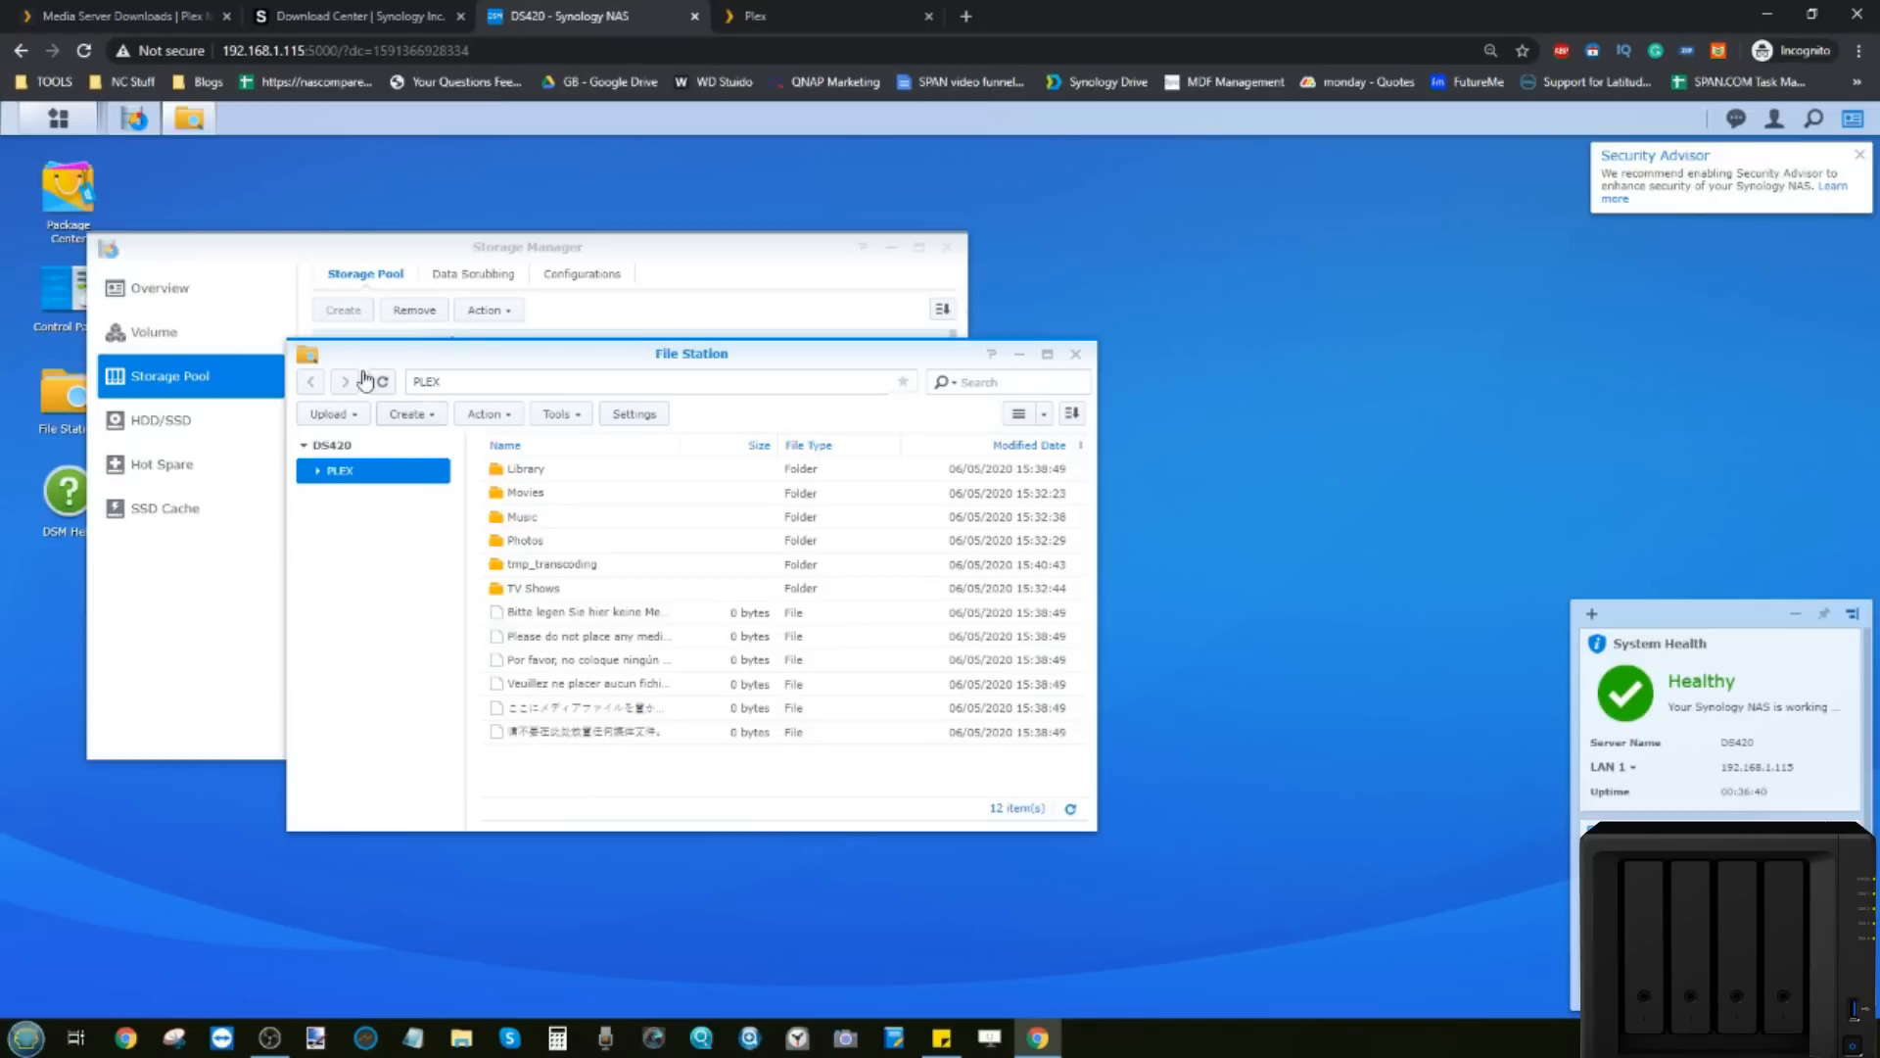
# Step: In Control Panel > User, give plex Read/Write on PLEX and allow all applications
pyautogui.click(61, 119)
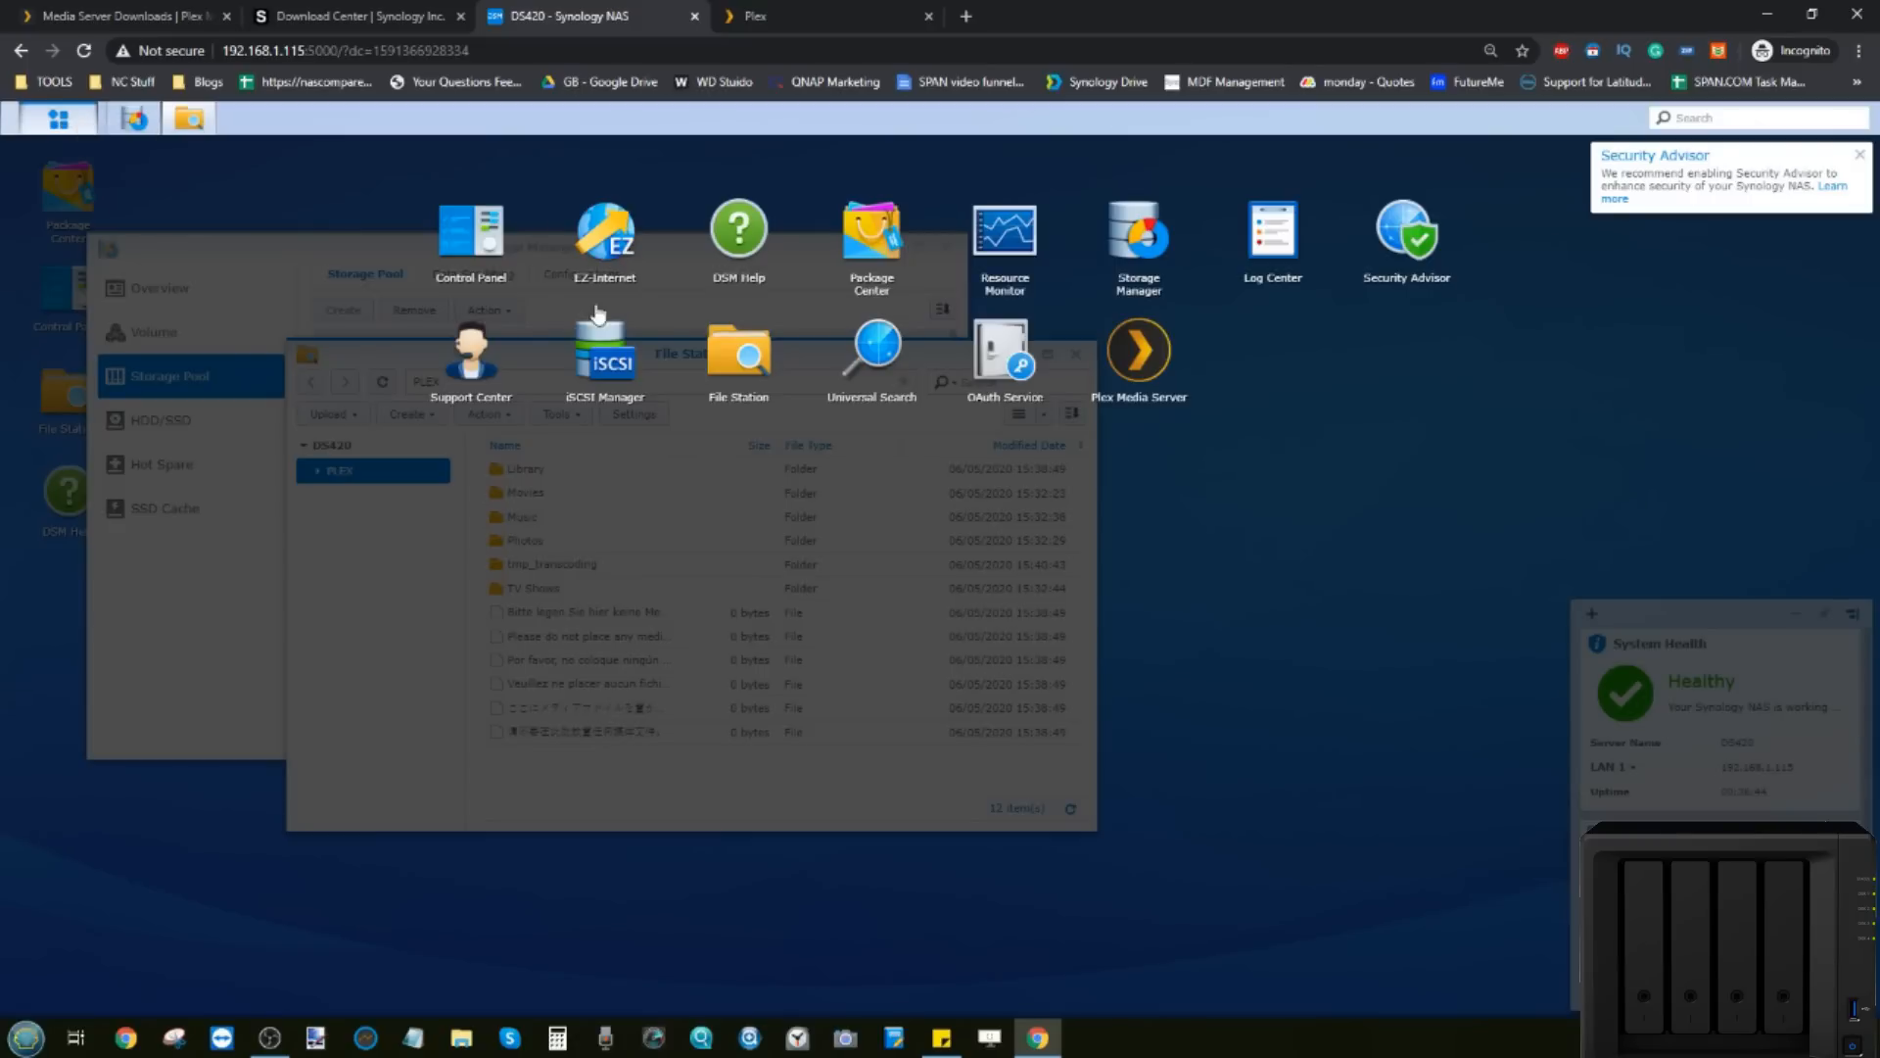
pyautogui.click(472, 235)
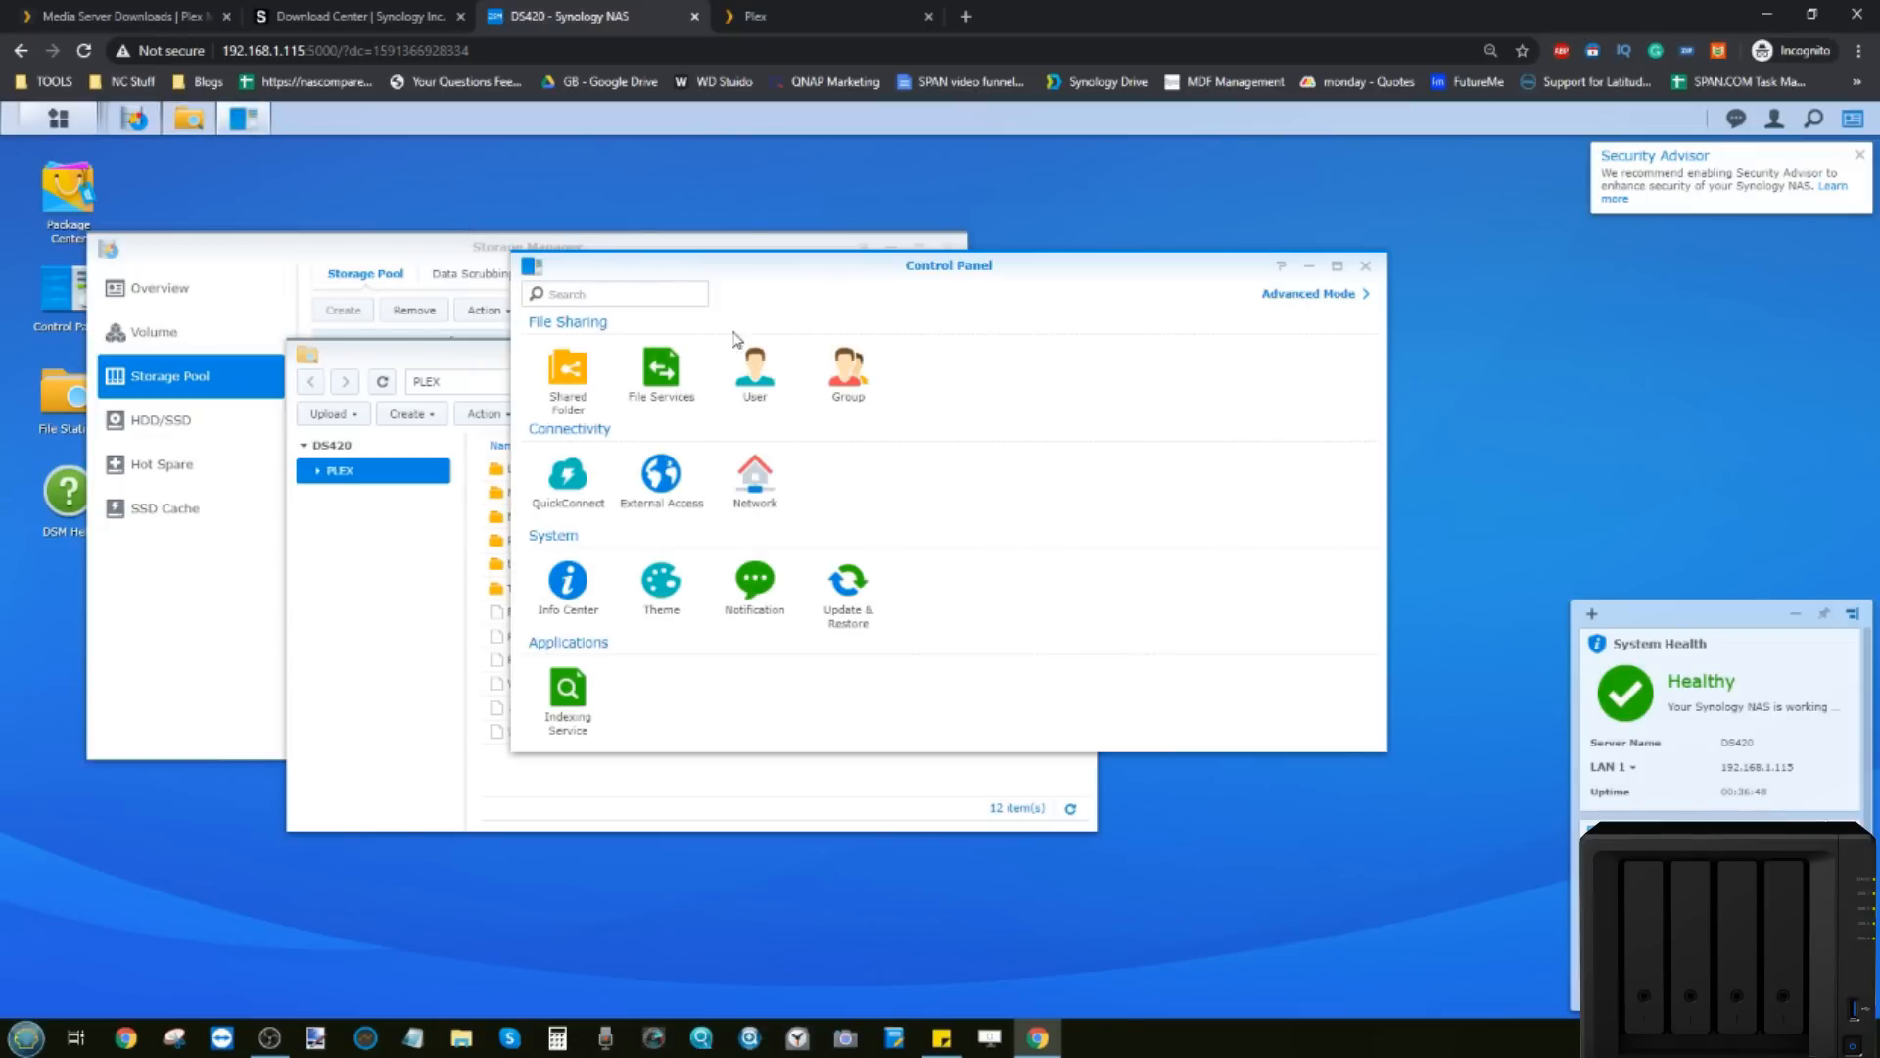
pyautogui.click(756, 377)
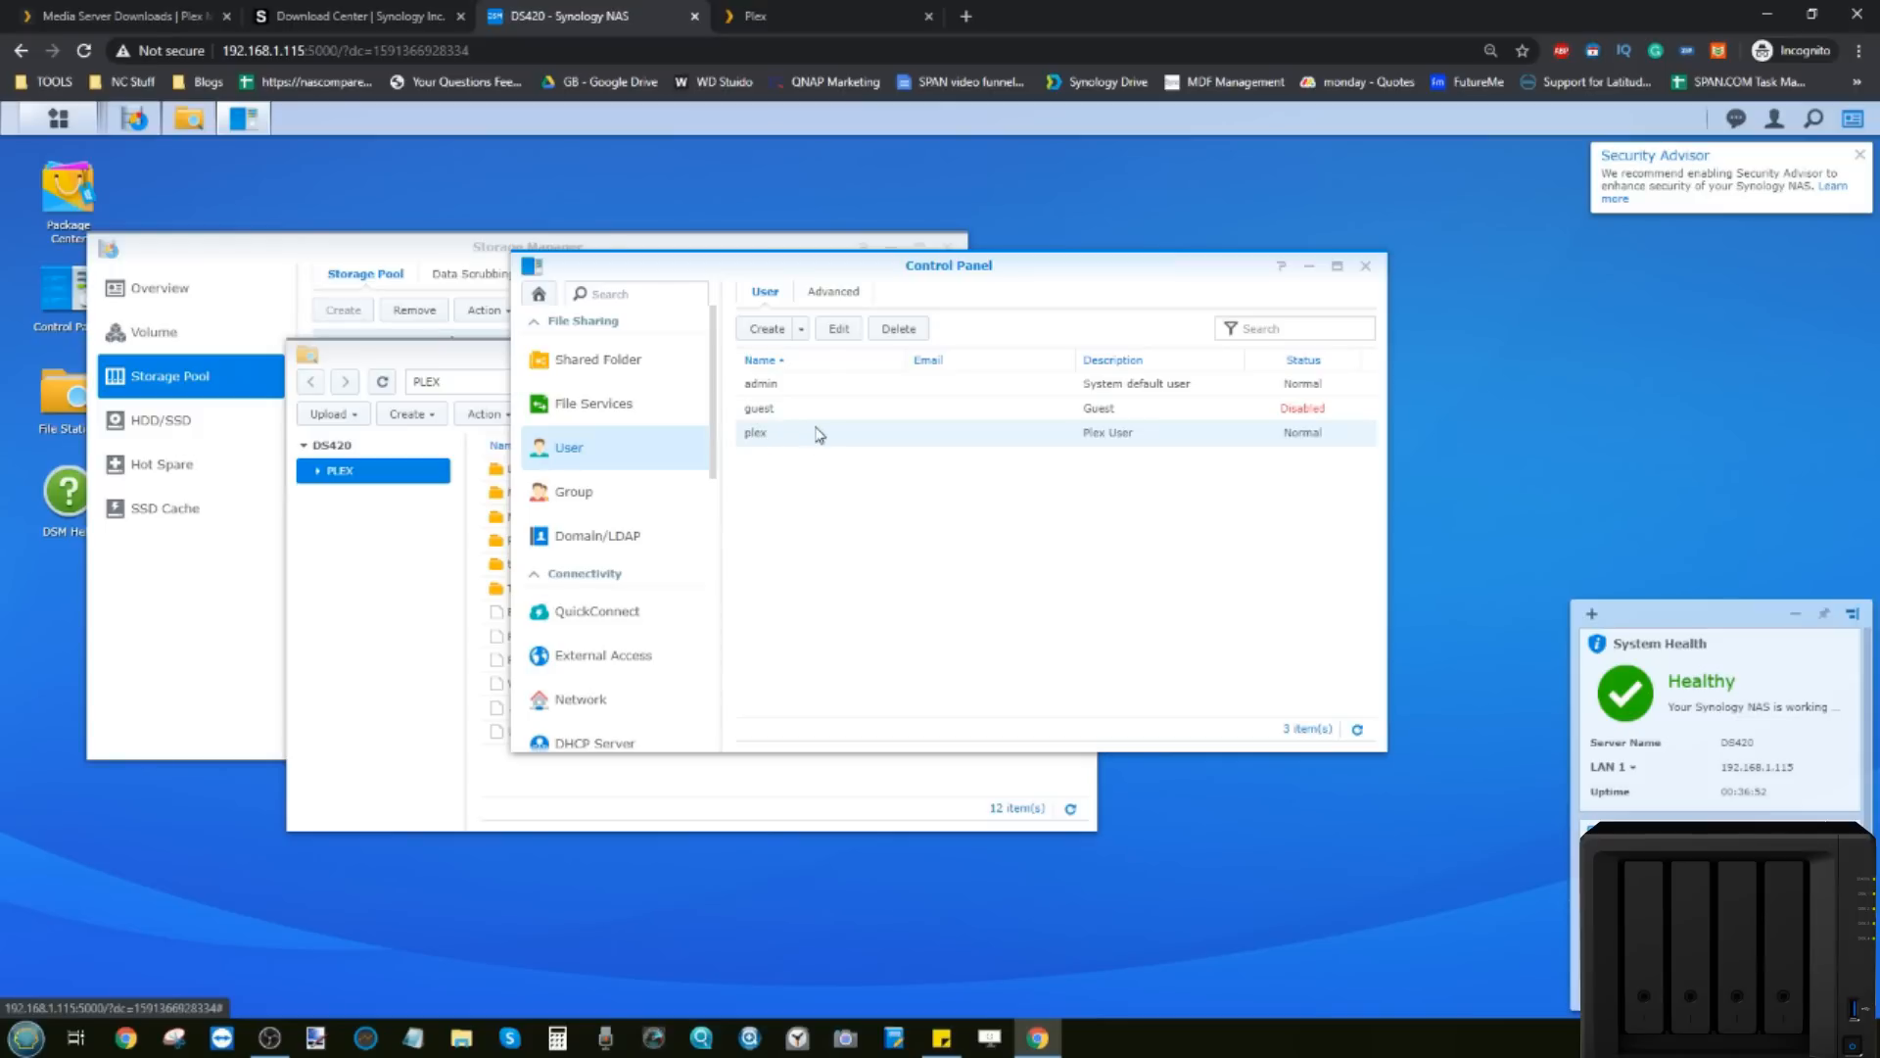
pyautogui.click(839, 329)
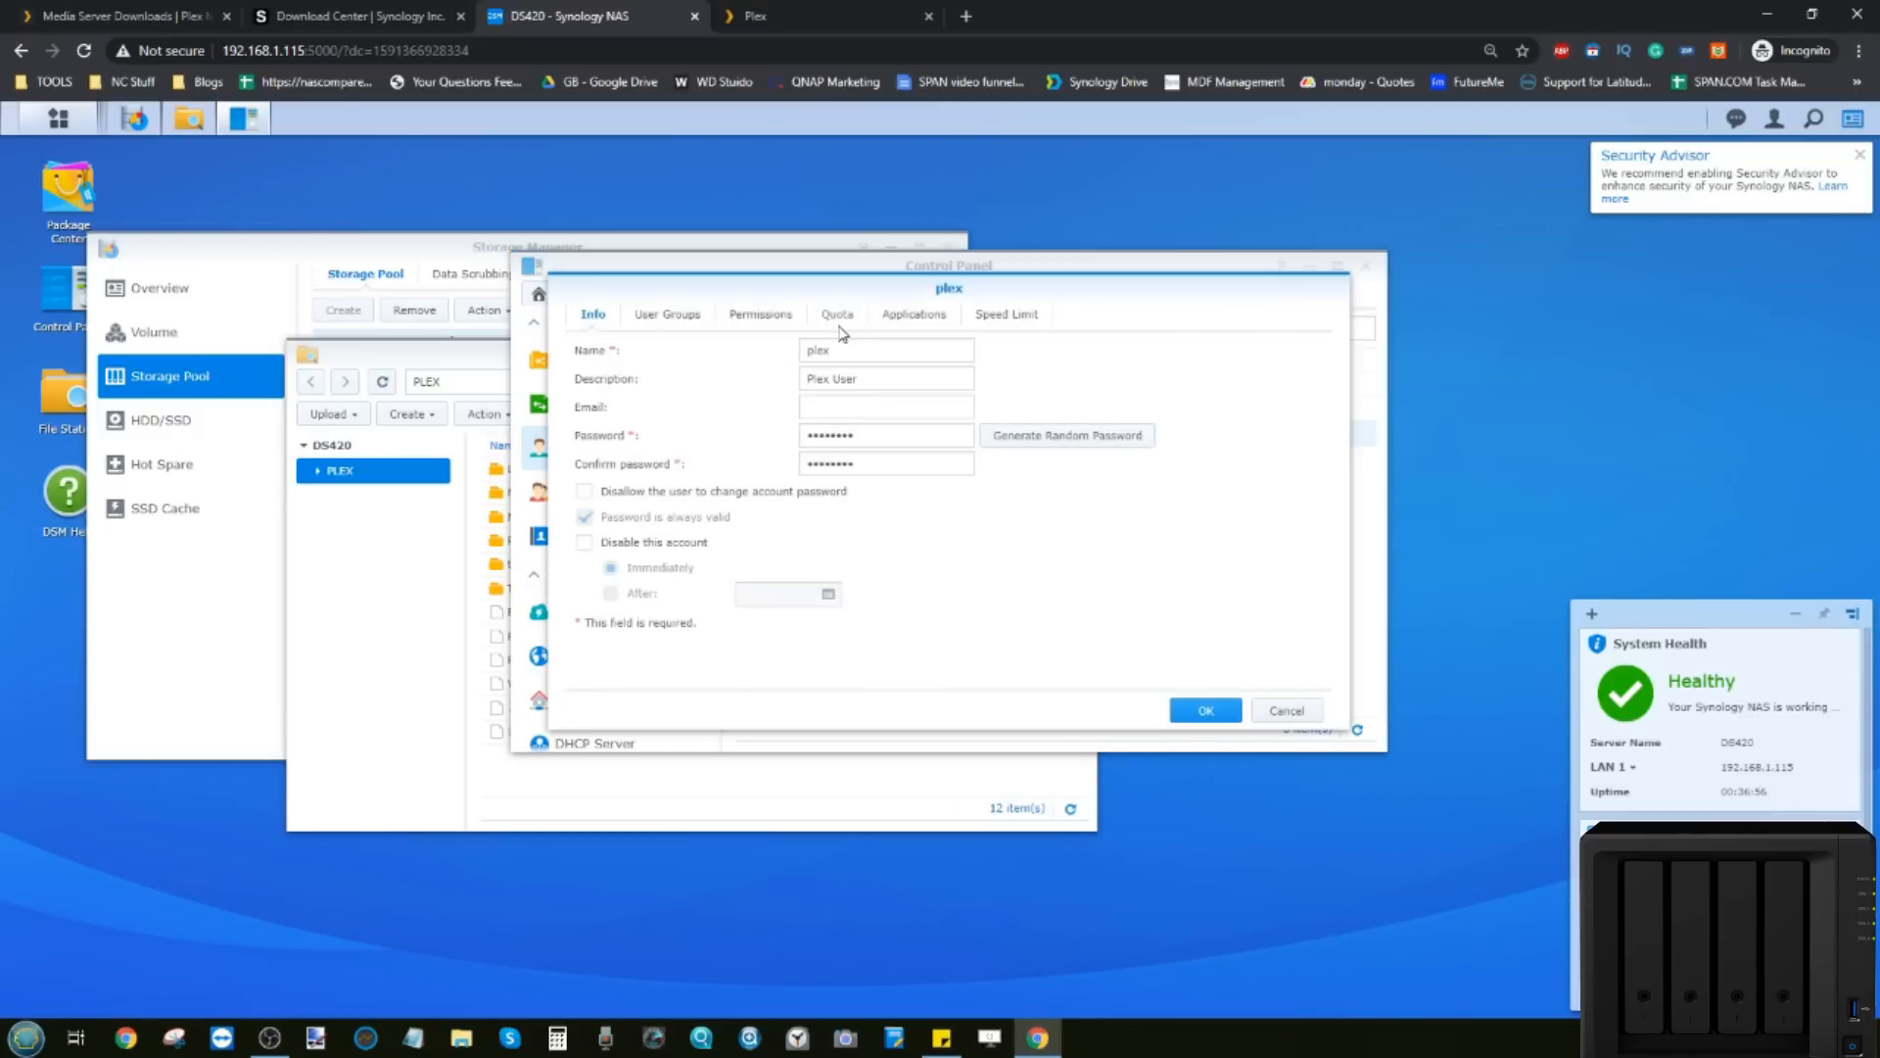
pyautogui.click(755, 315)
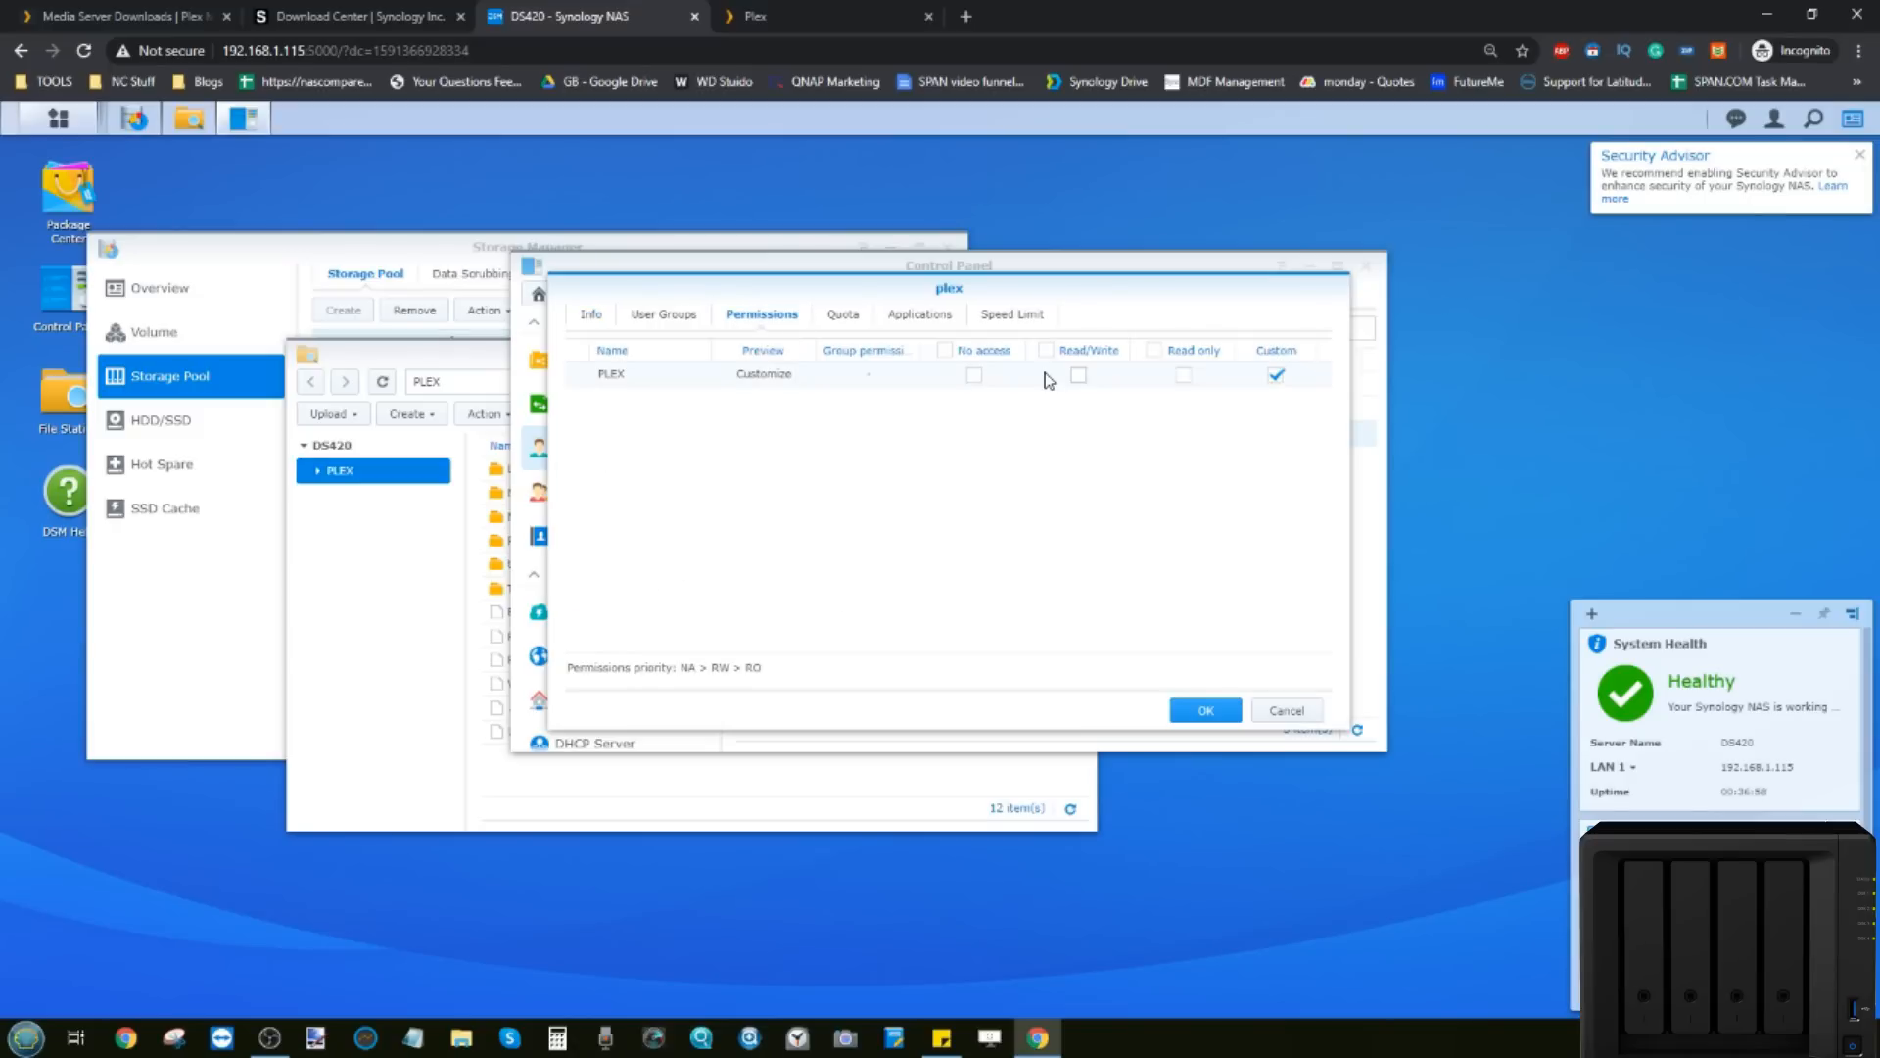
pyautogui.click(1080, 377)
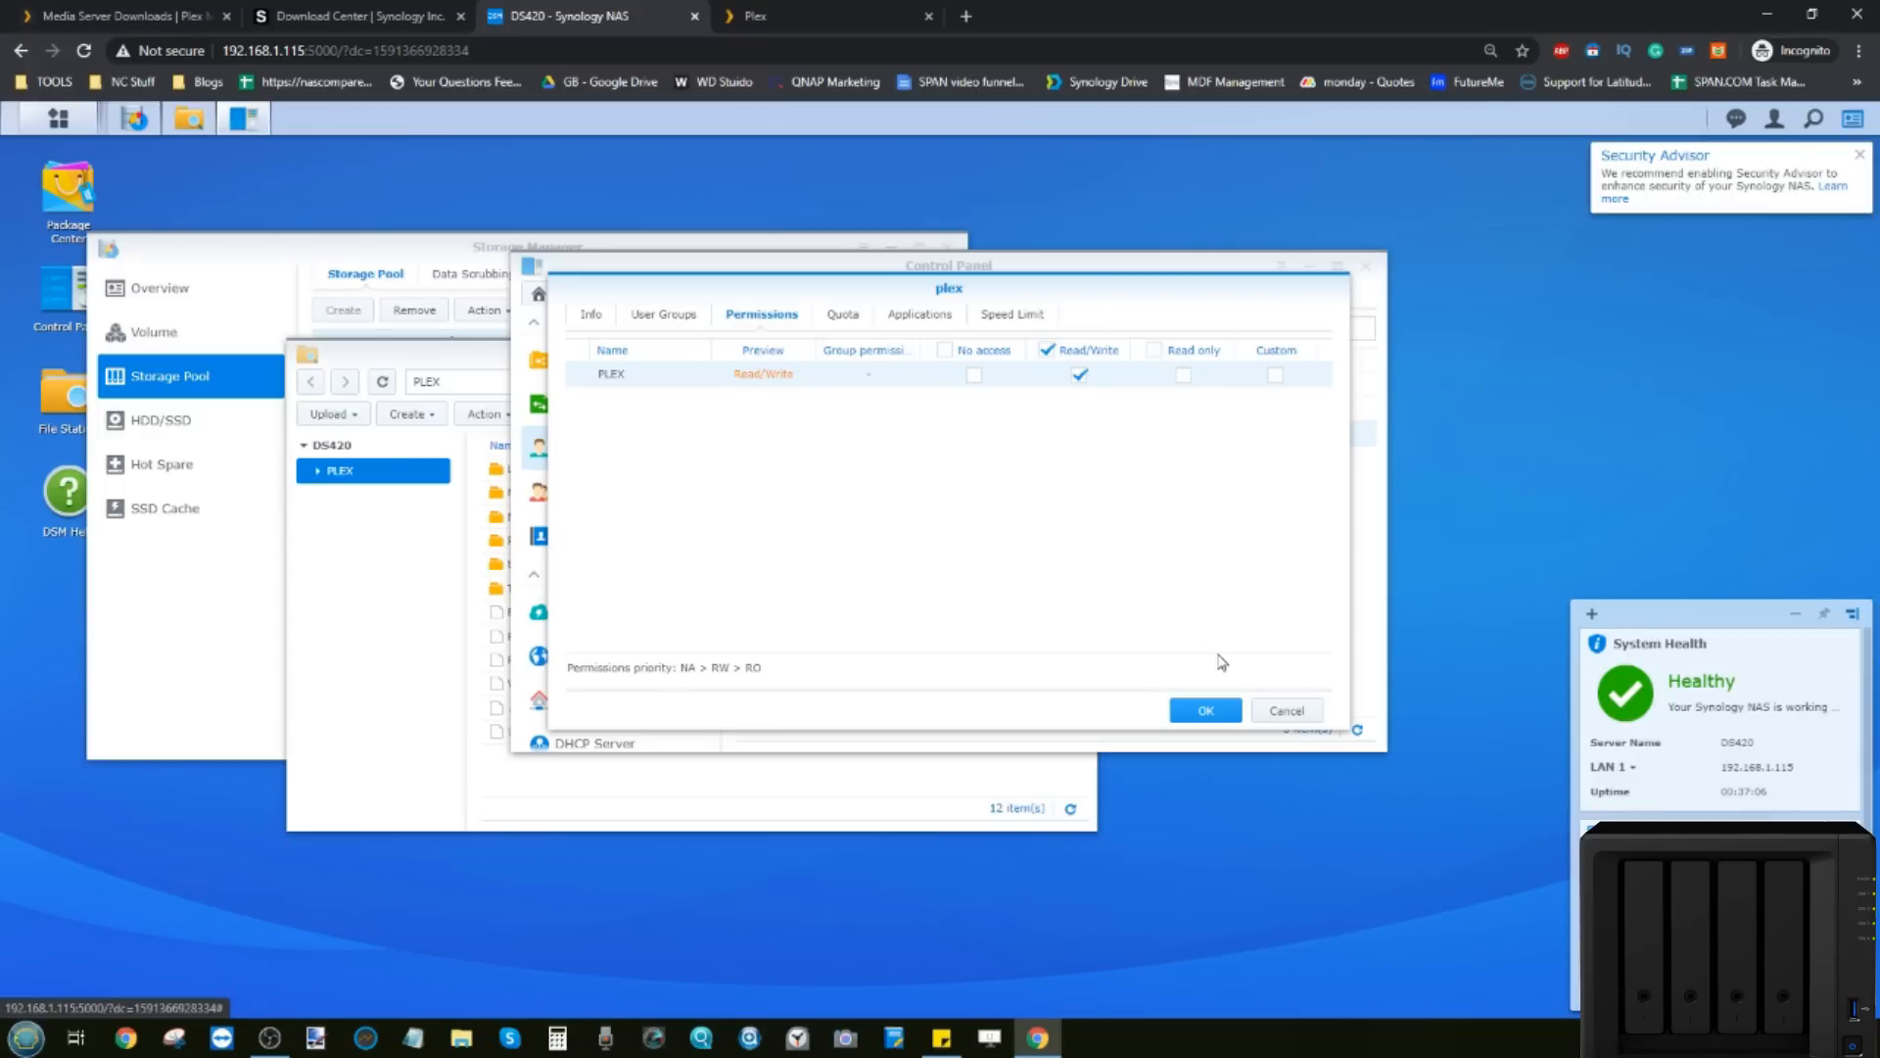
pyautogui.click(913, 314)
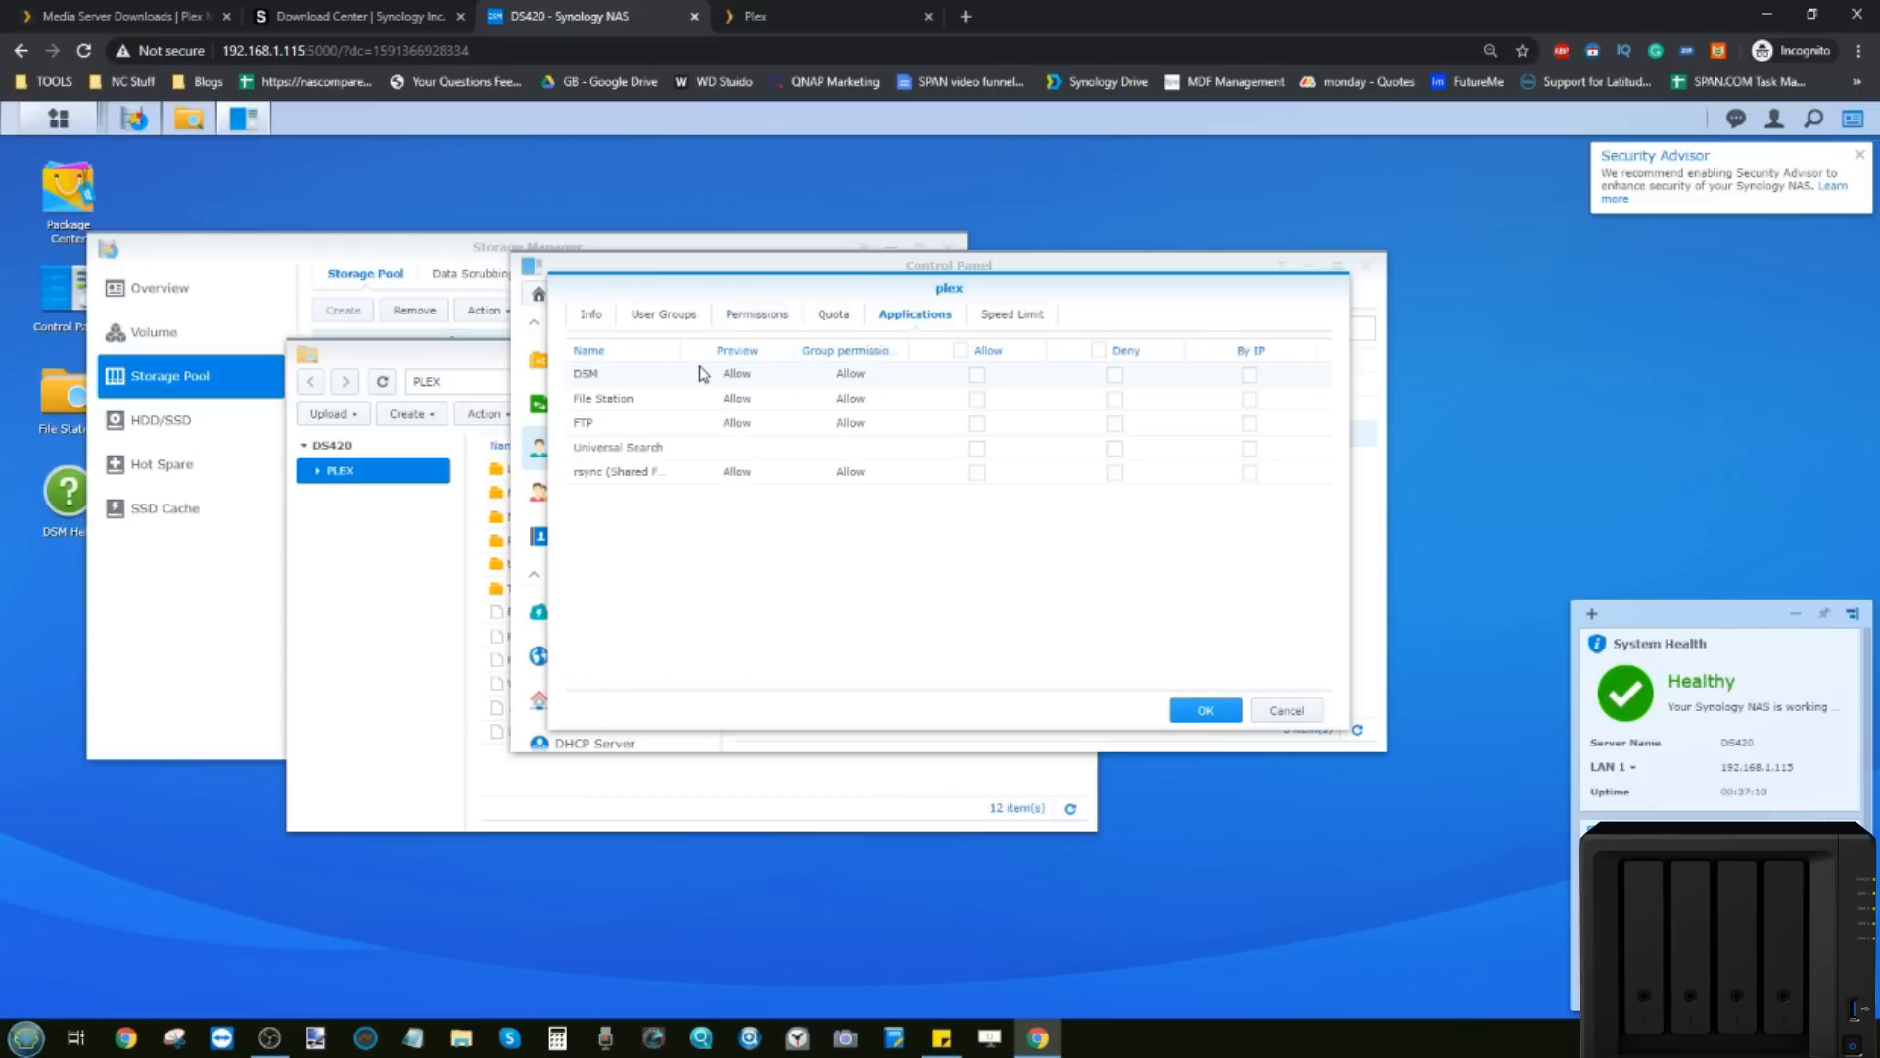
pyautogui.click(959, 350)
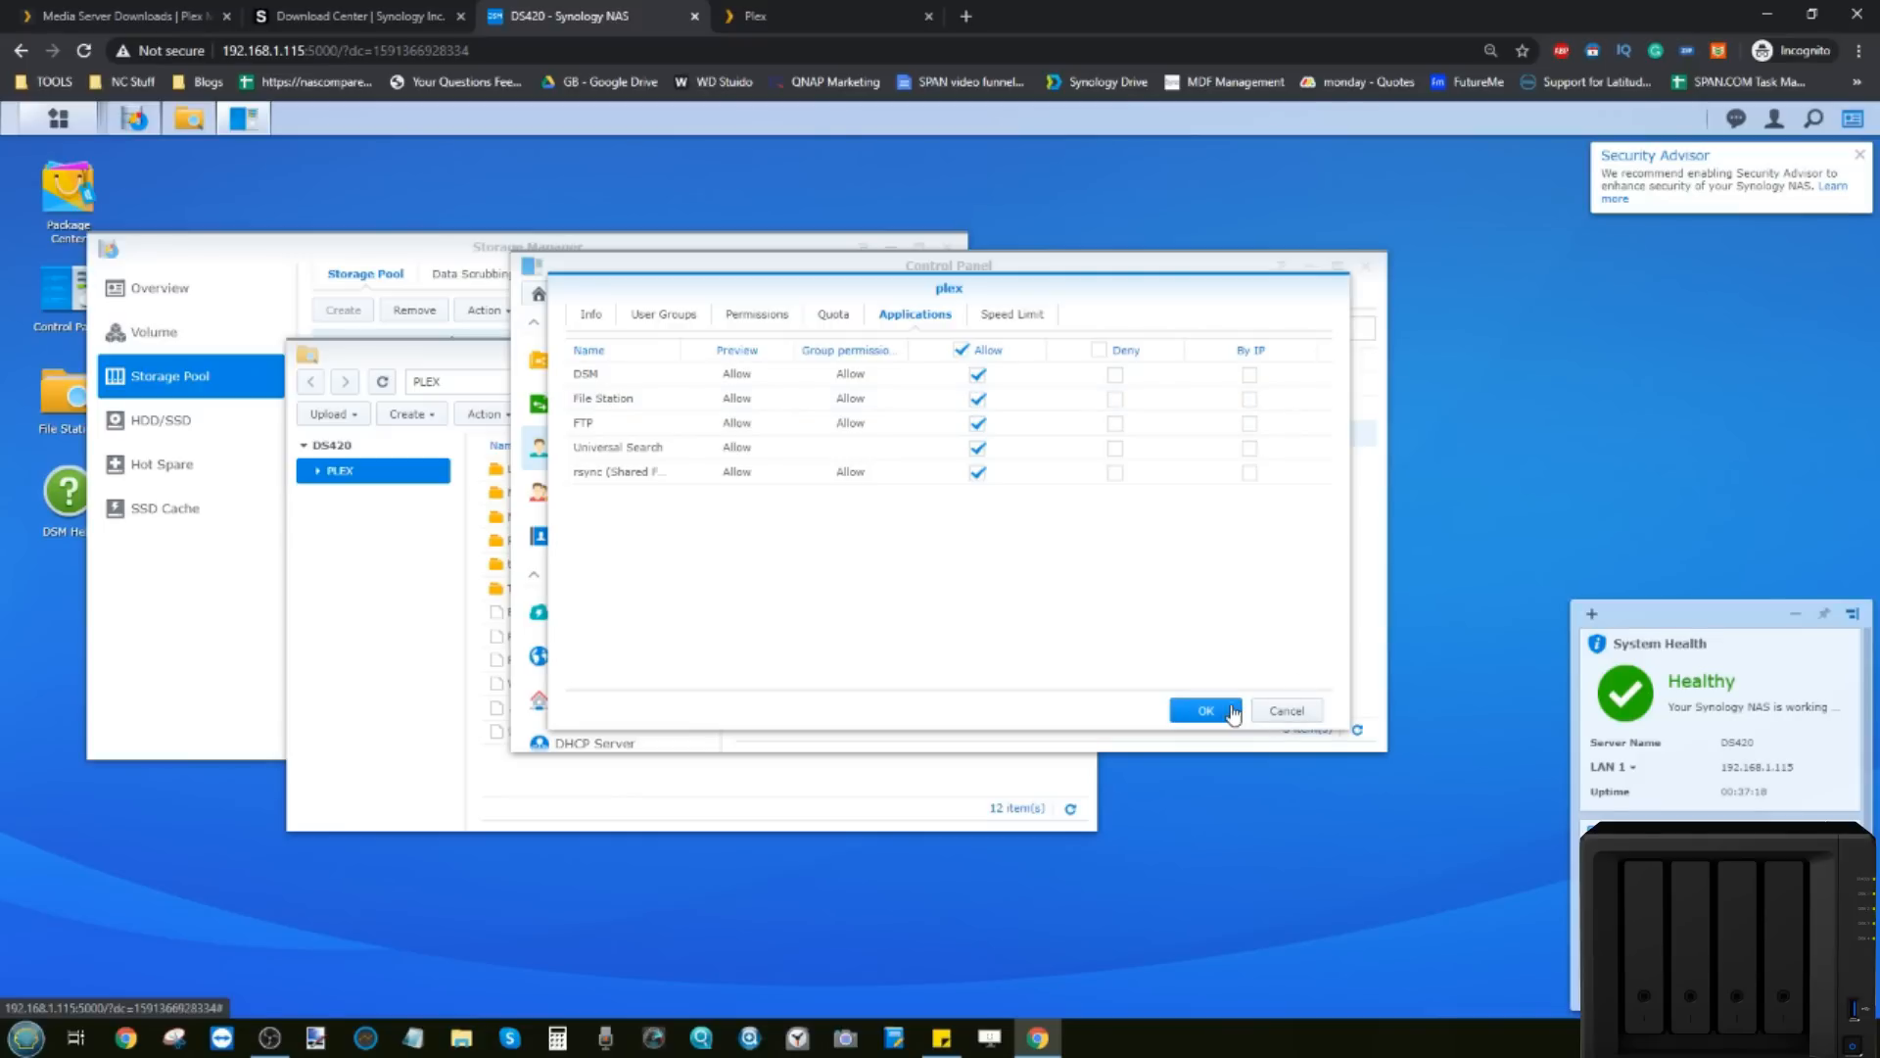
pyautogui.click(1229, 713)
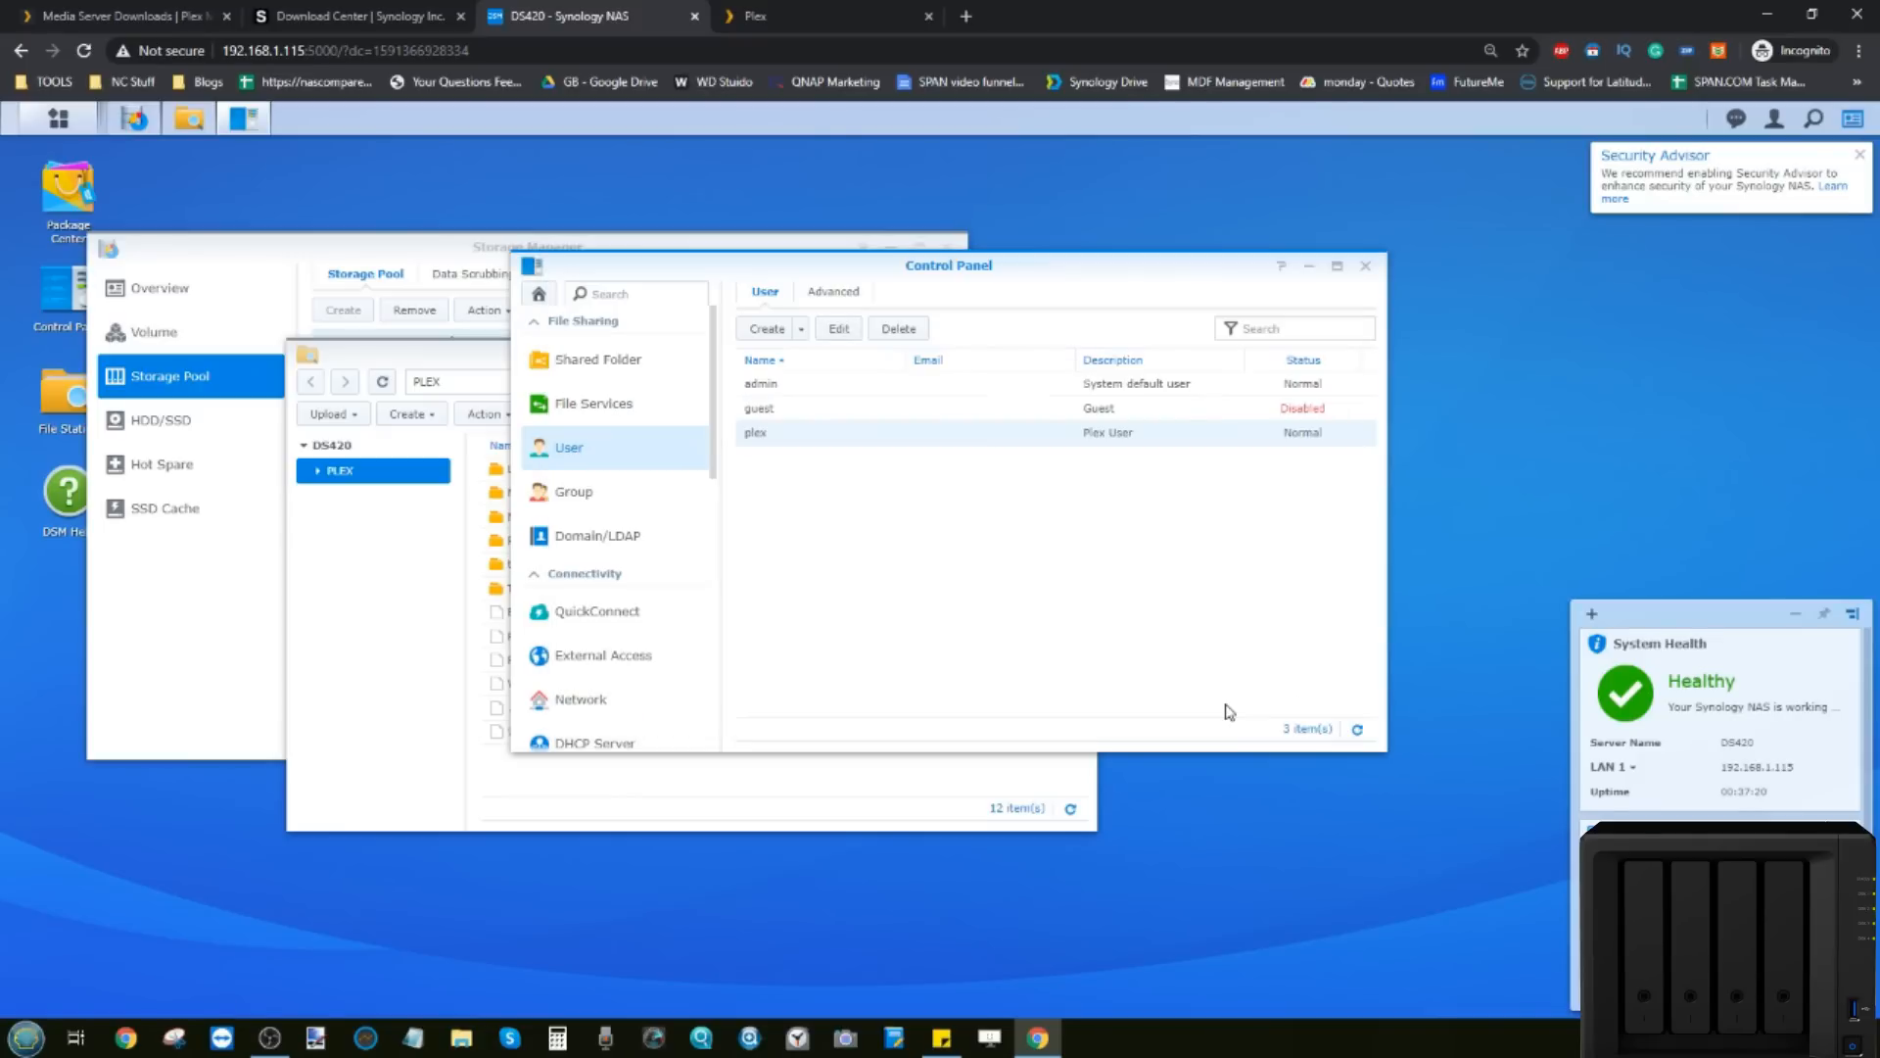
# Step: Close DSM Control Panel and complete the Plex Media Server setup on the Finish page
pyautogui.click(1365, 270)
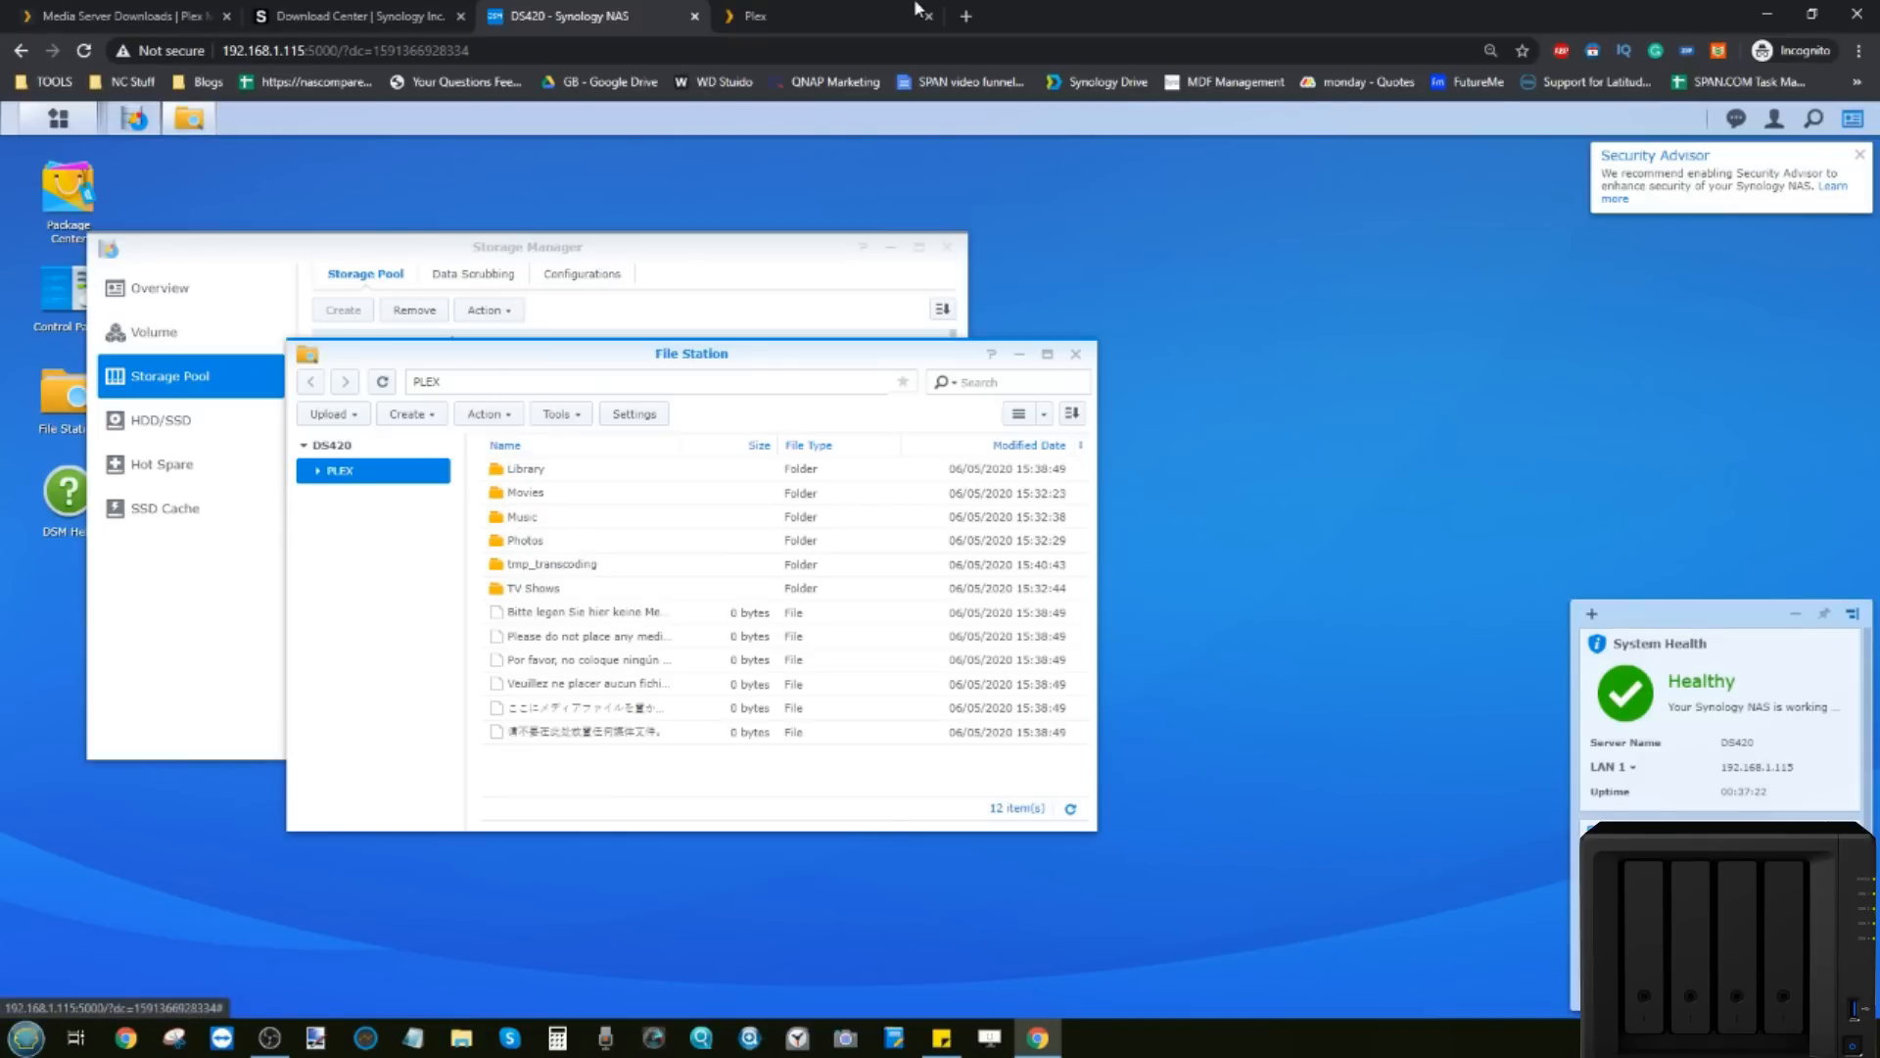
pyautogui.click(876, 9)
pyautogui.click(1149, 692)
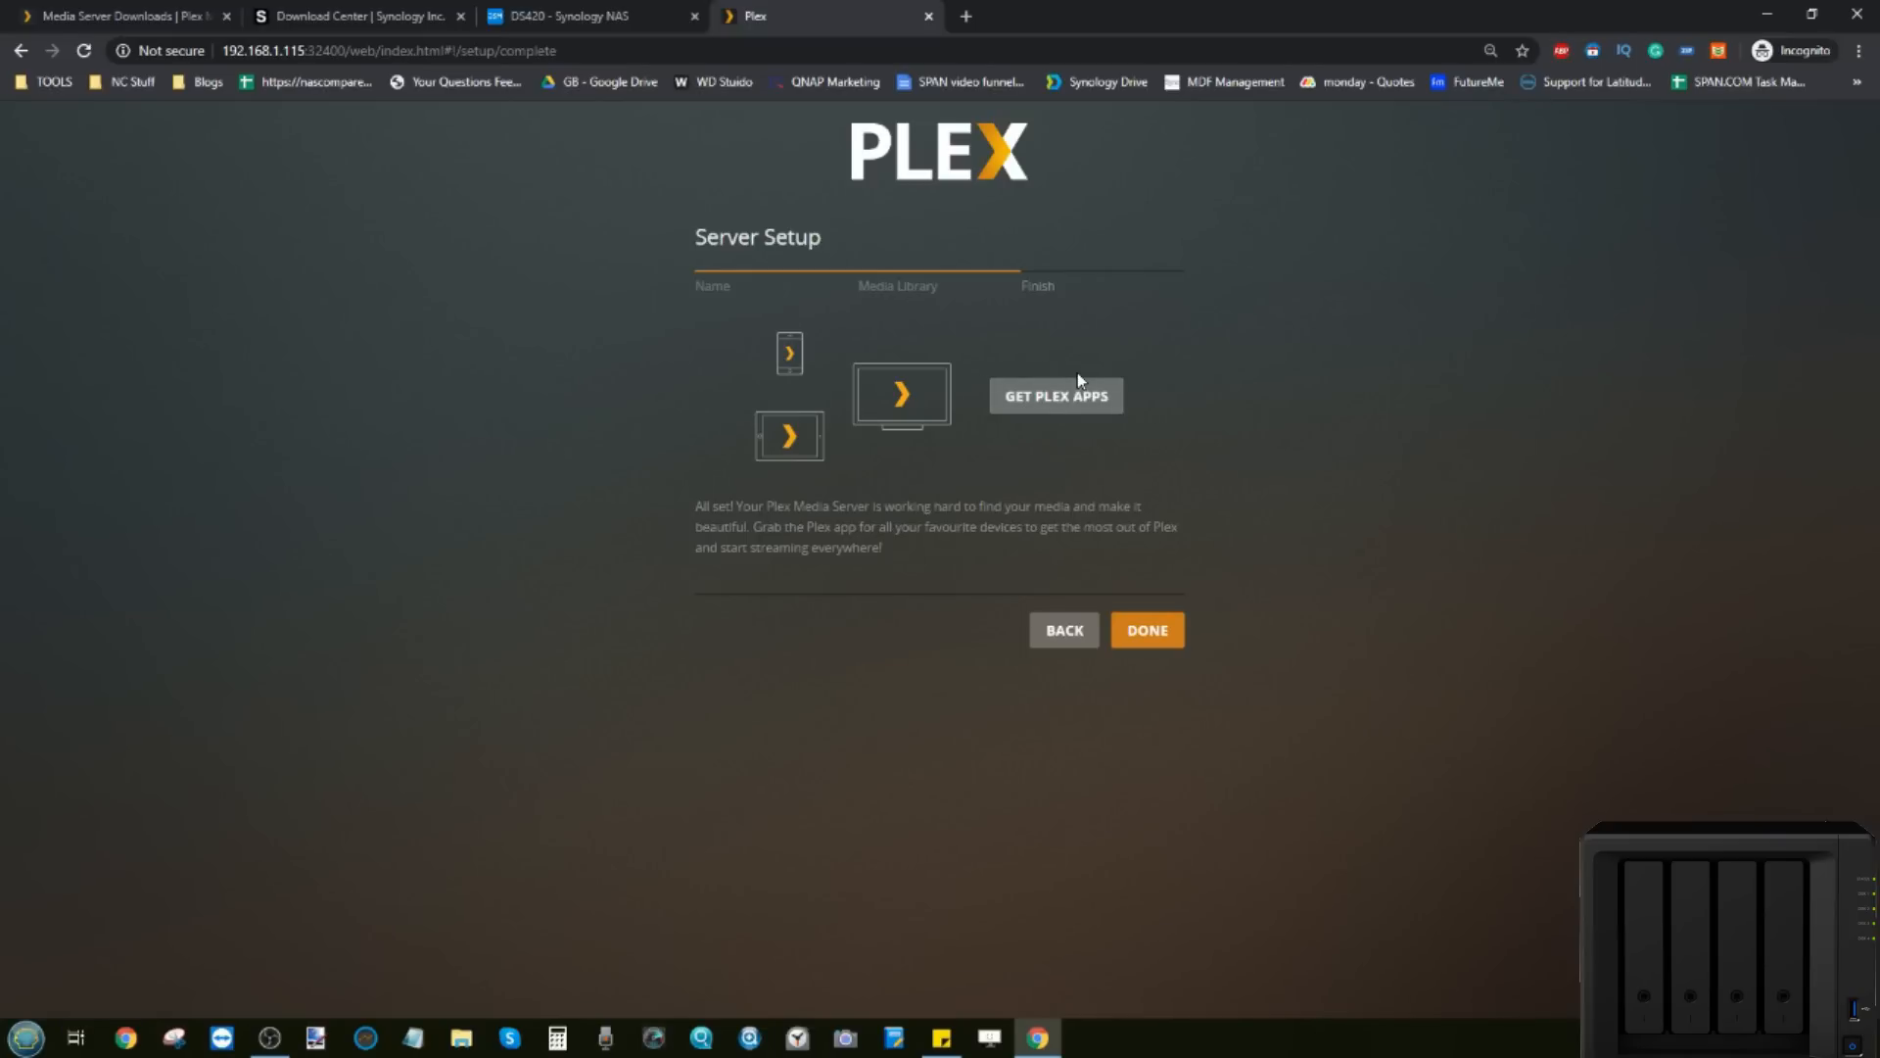
pyautogui.click(1156, 627)
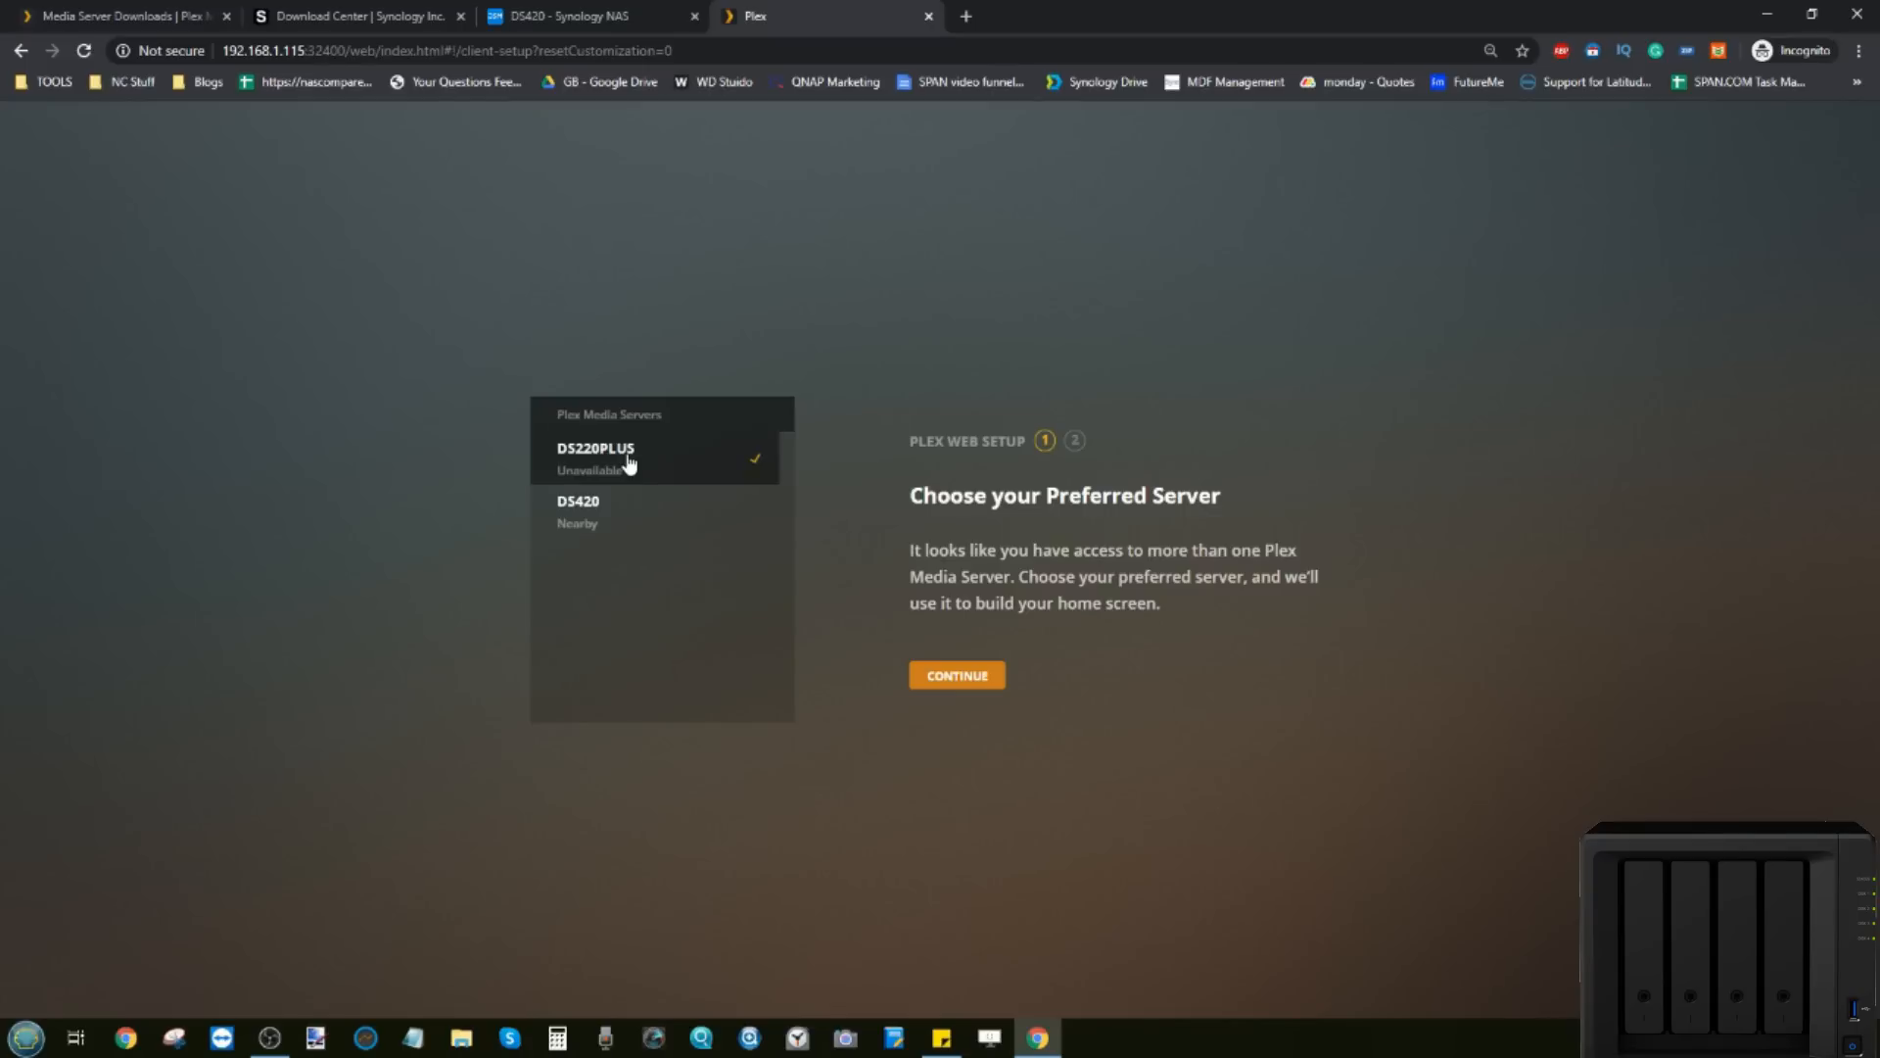
# Step: Choose DS420 as the preferred server, toggle the News sidebar pin, and finish Plex Web setup
pyautogui.click(630, 511)
pyautogui.click(977, 678)
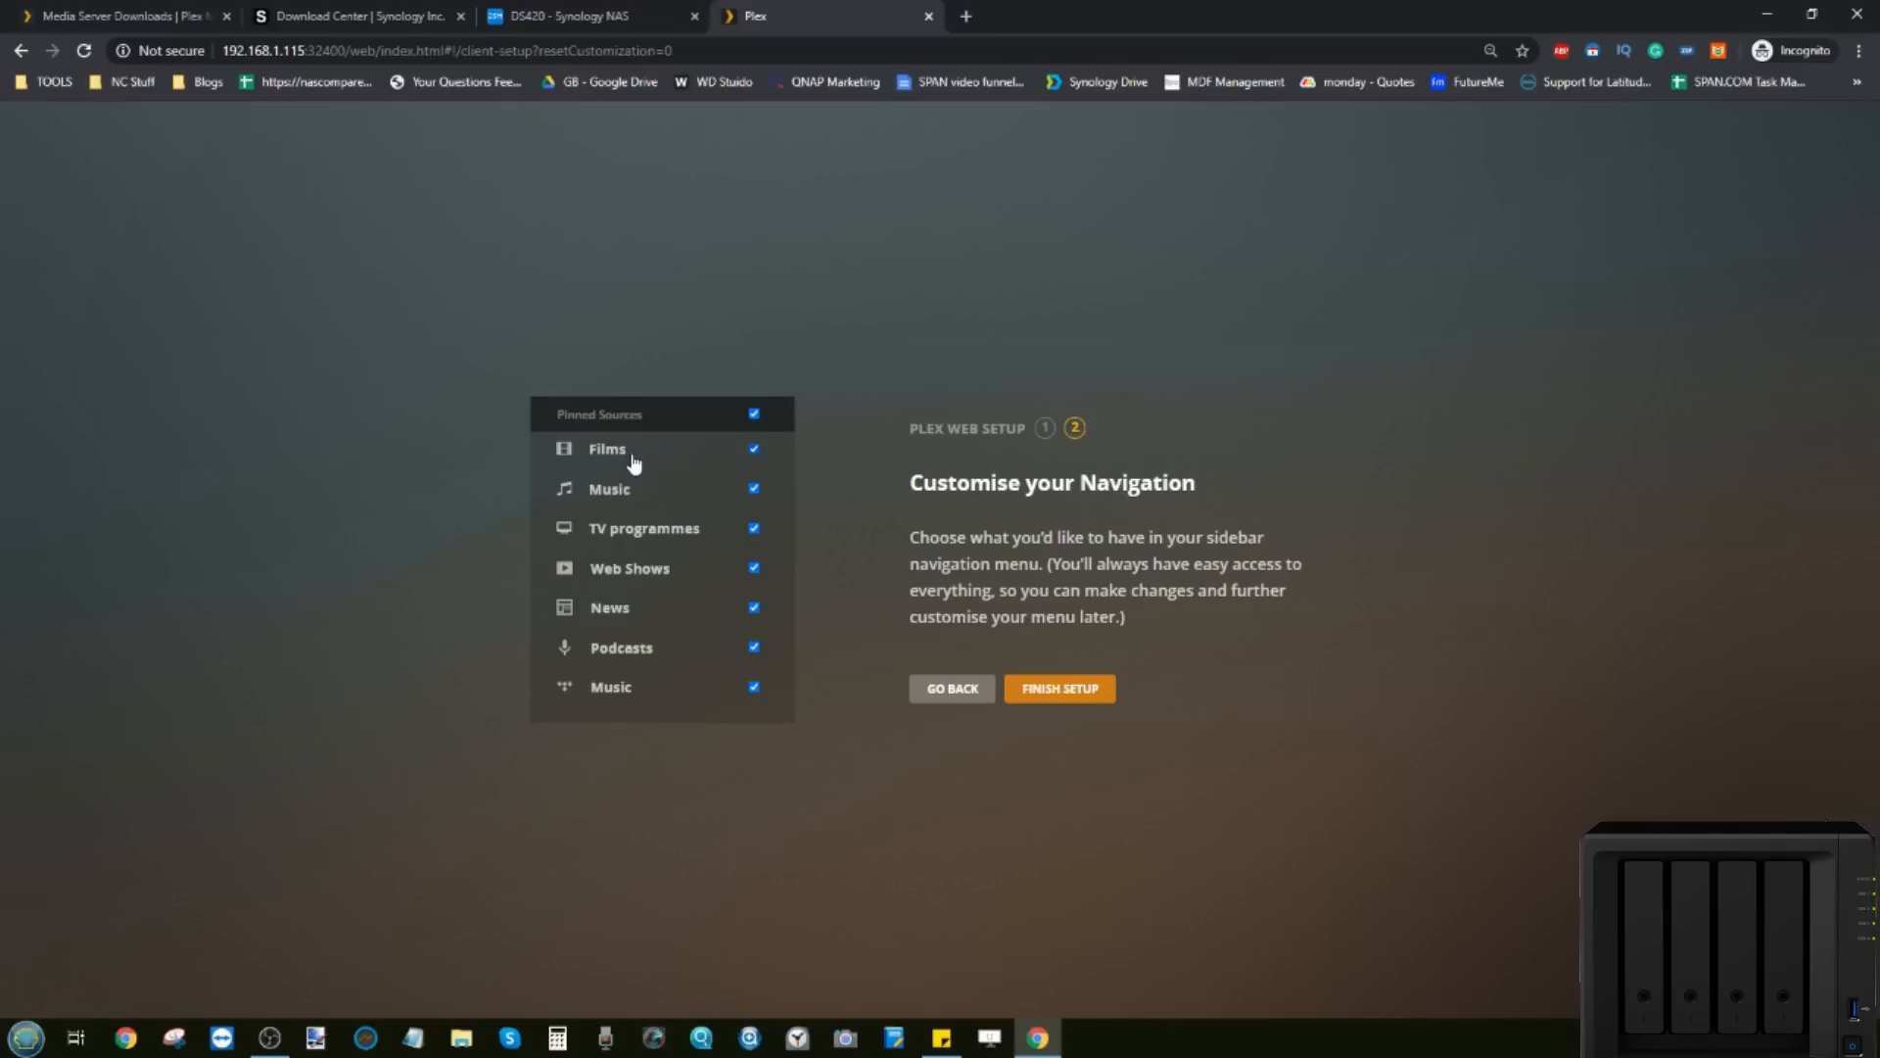
pyautogui.click(665, 615)
pyautogui.click(1057, 689)
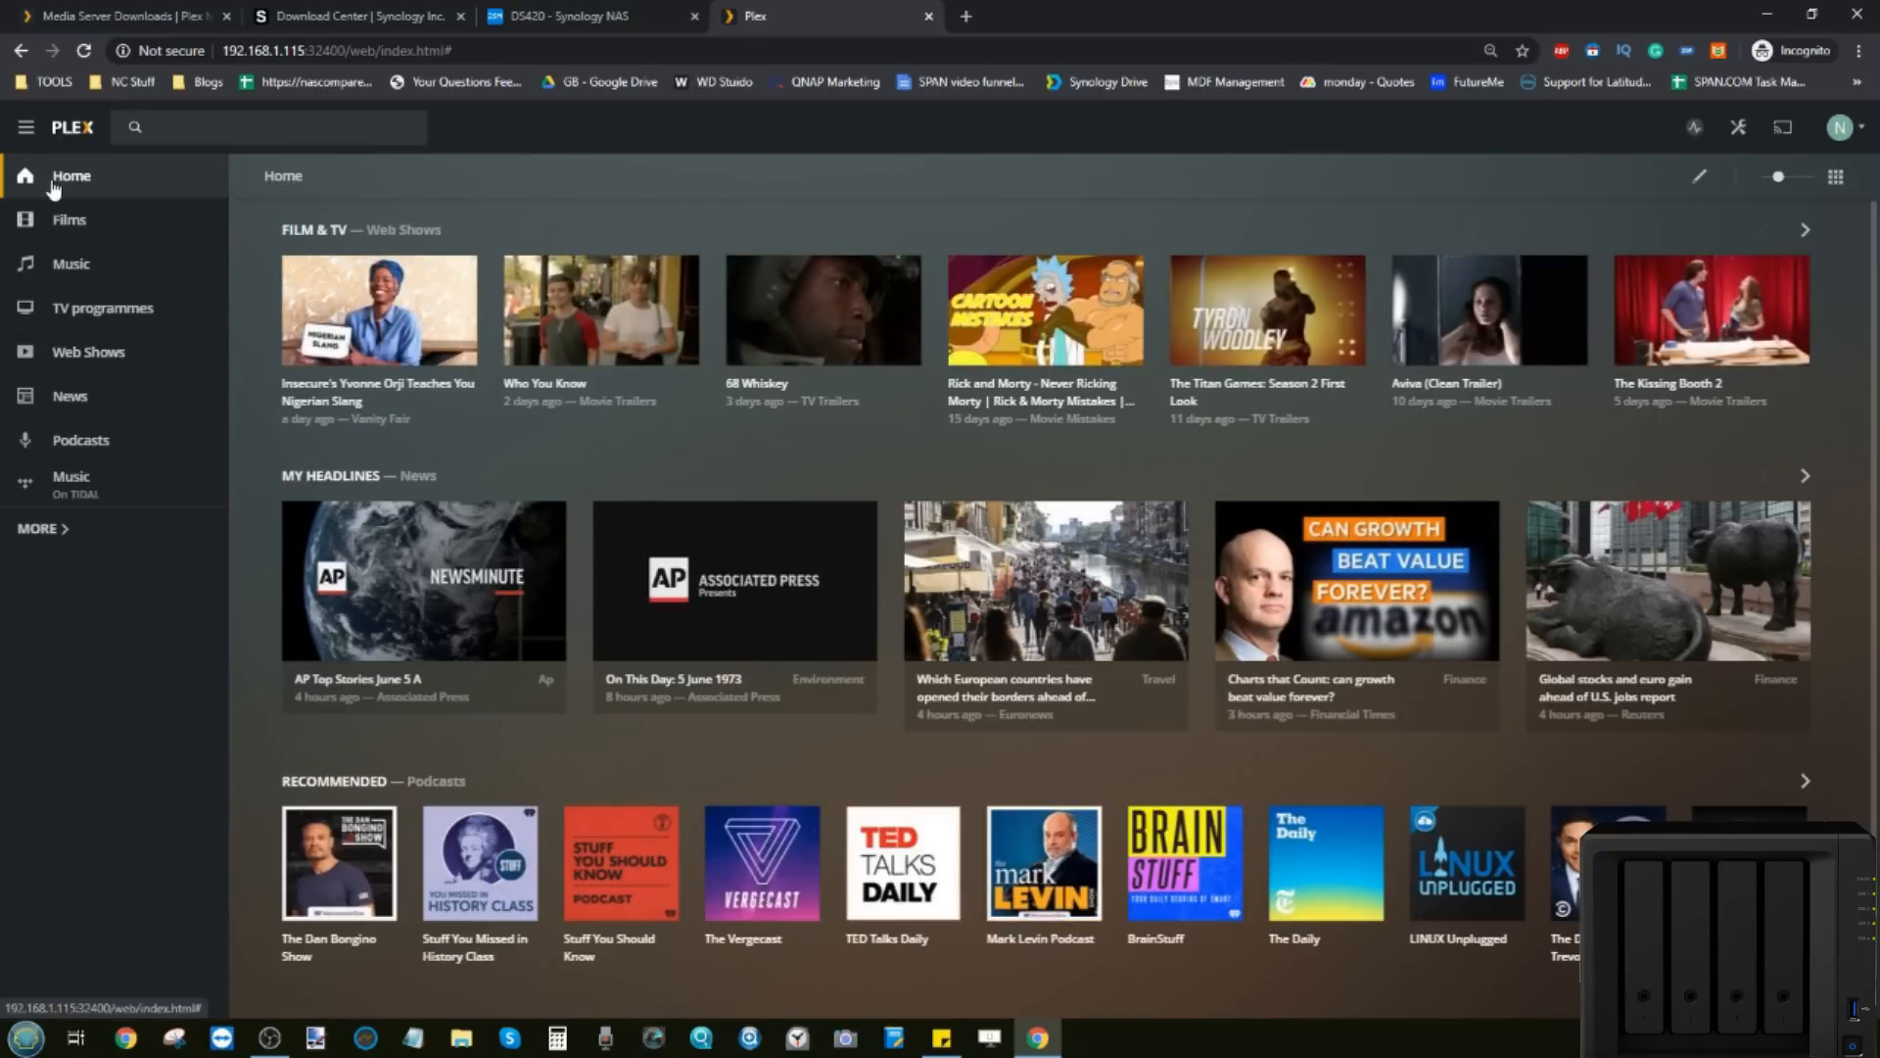
# Step: Browse to the empty Films library, then open Plex Web's General settings page
pyautogui.click(44, 529)
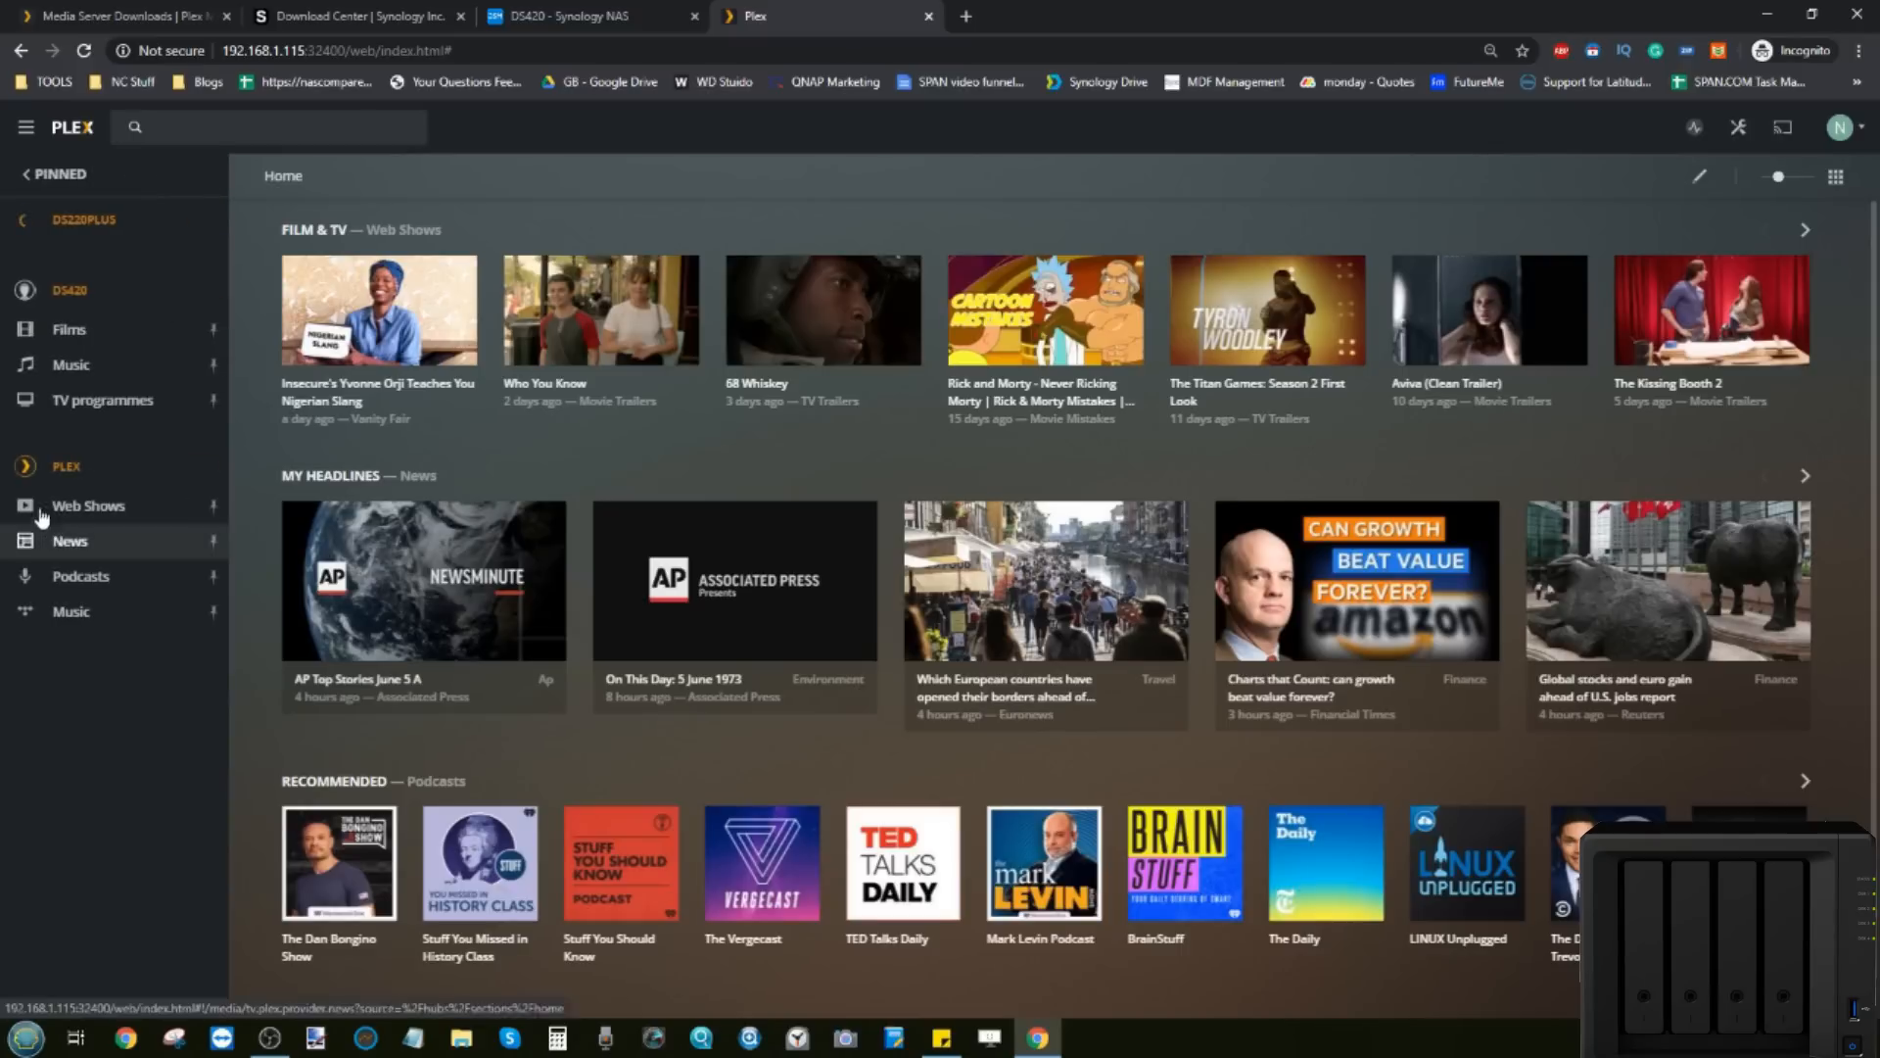
pyautogui.click(93, 333)
pyautogui.click(530, 11)
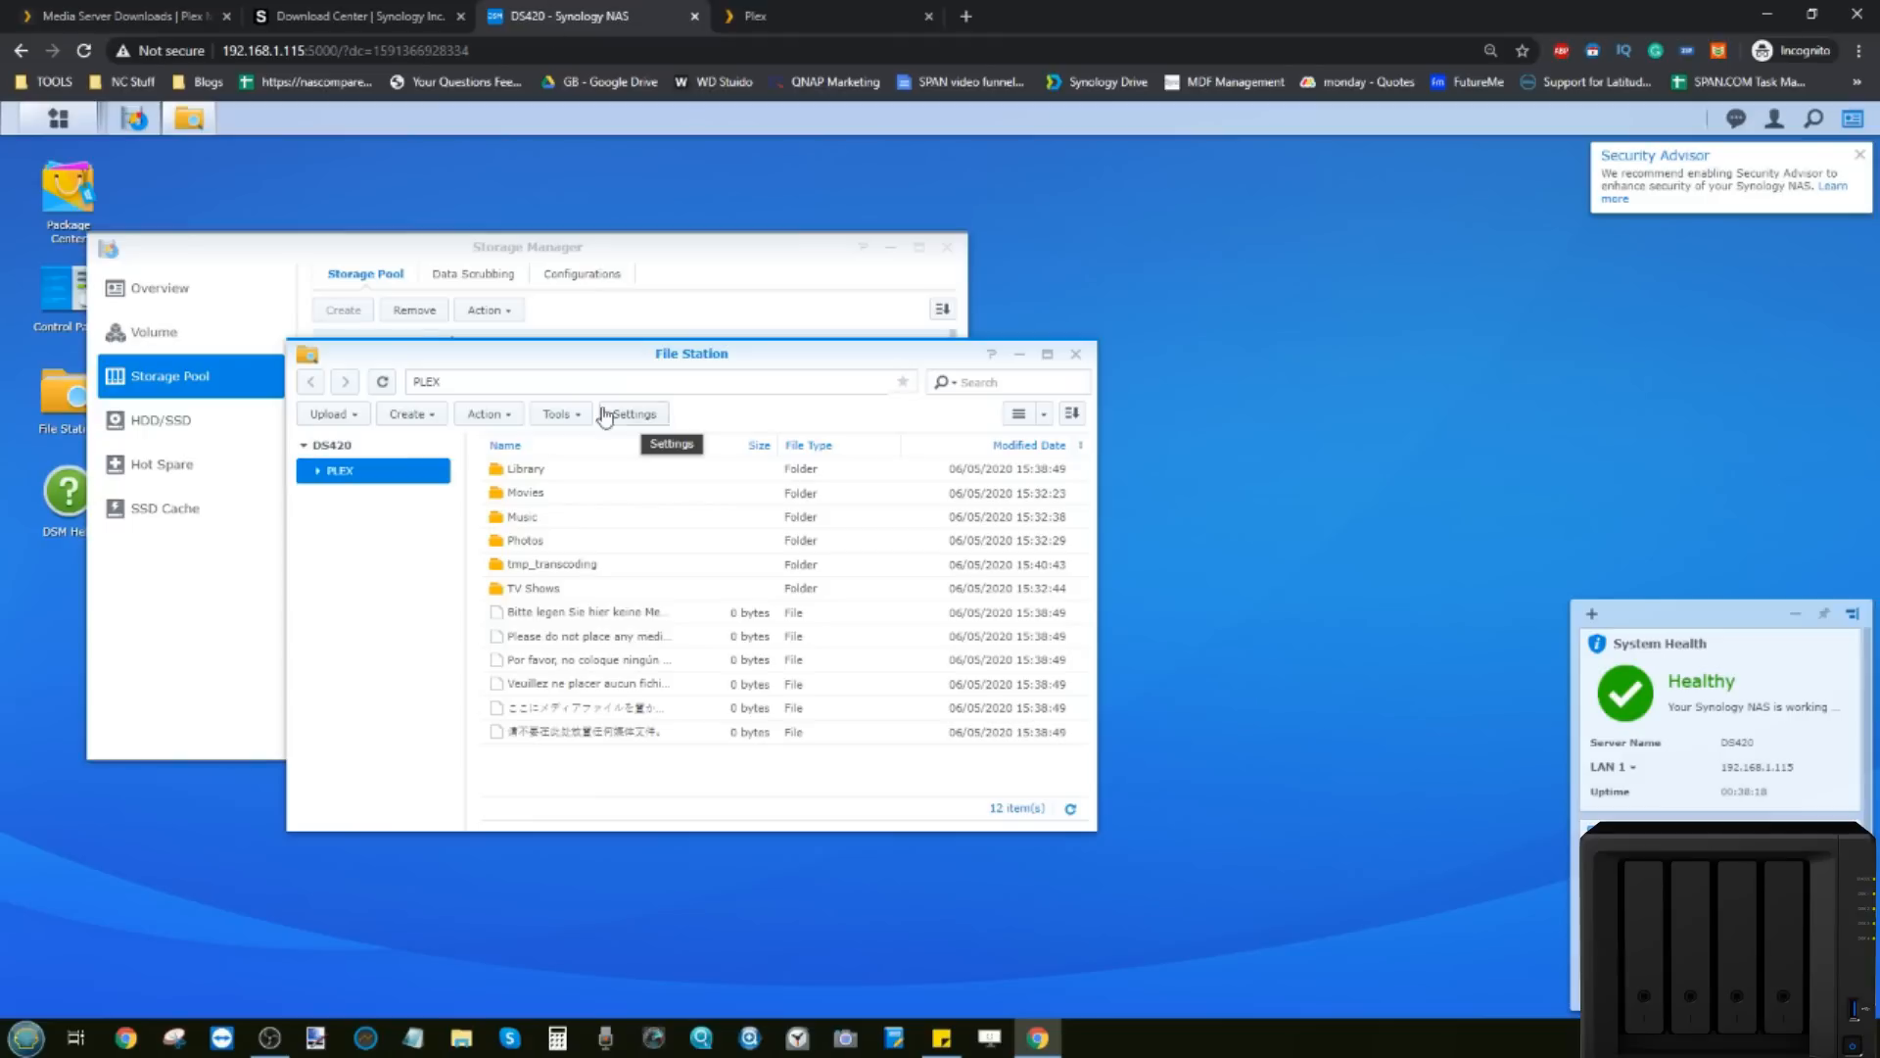
pyautogui.click(752, 13)
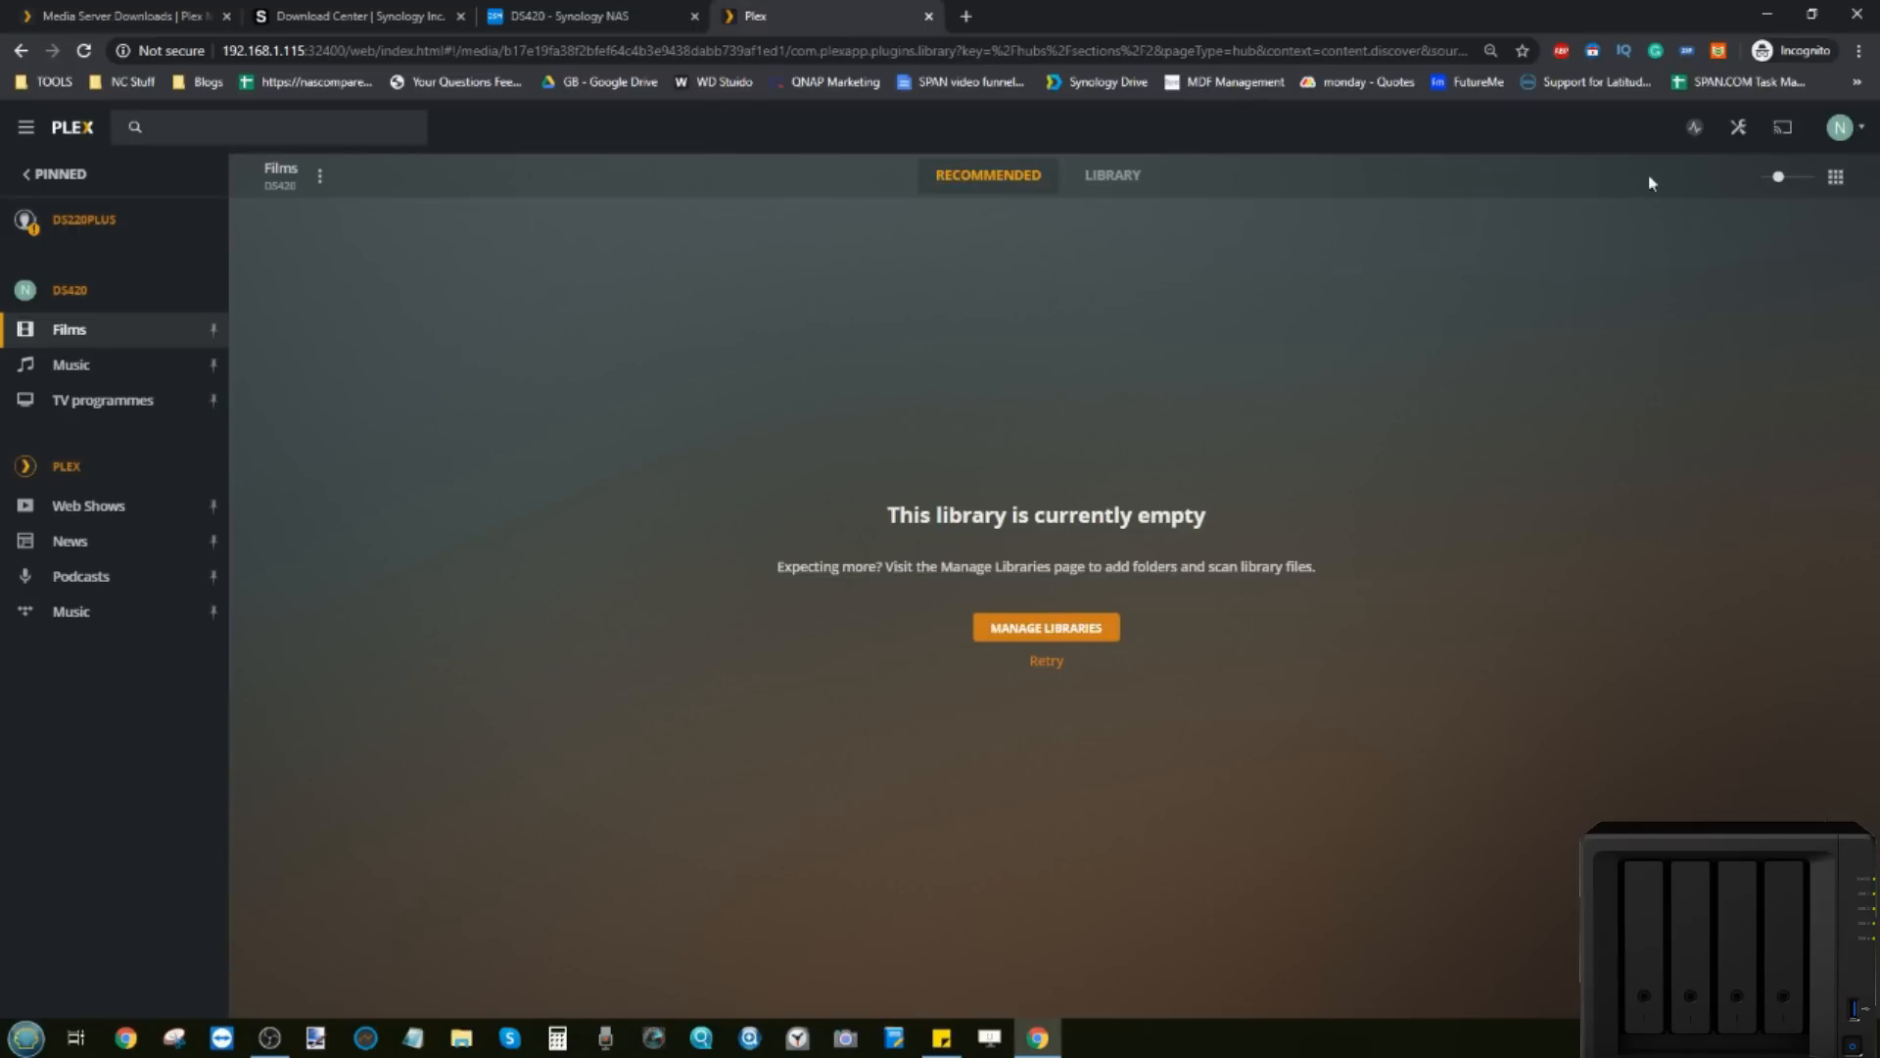
pyautogui.click(1738, 127)
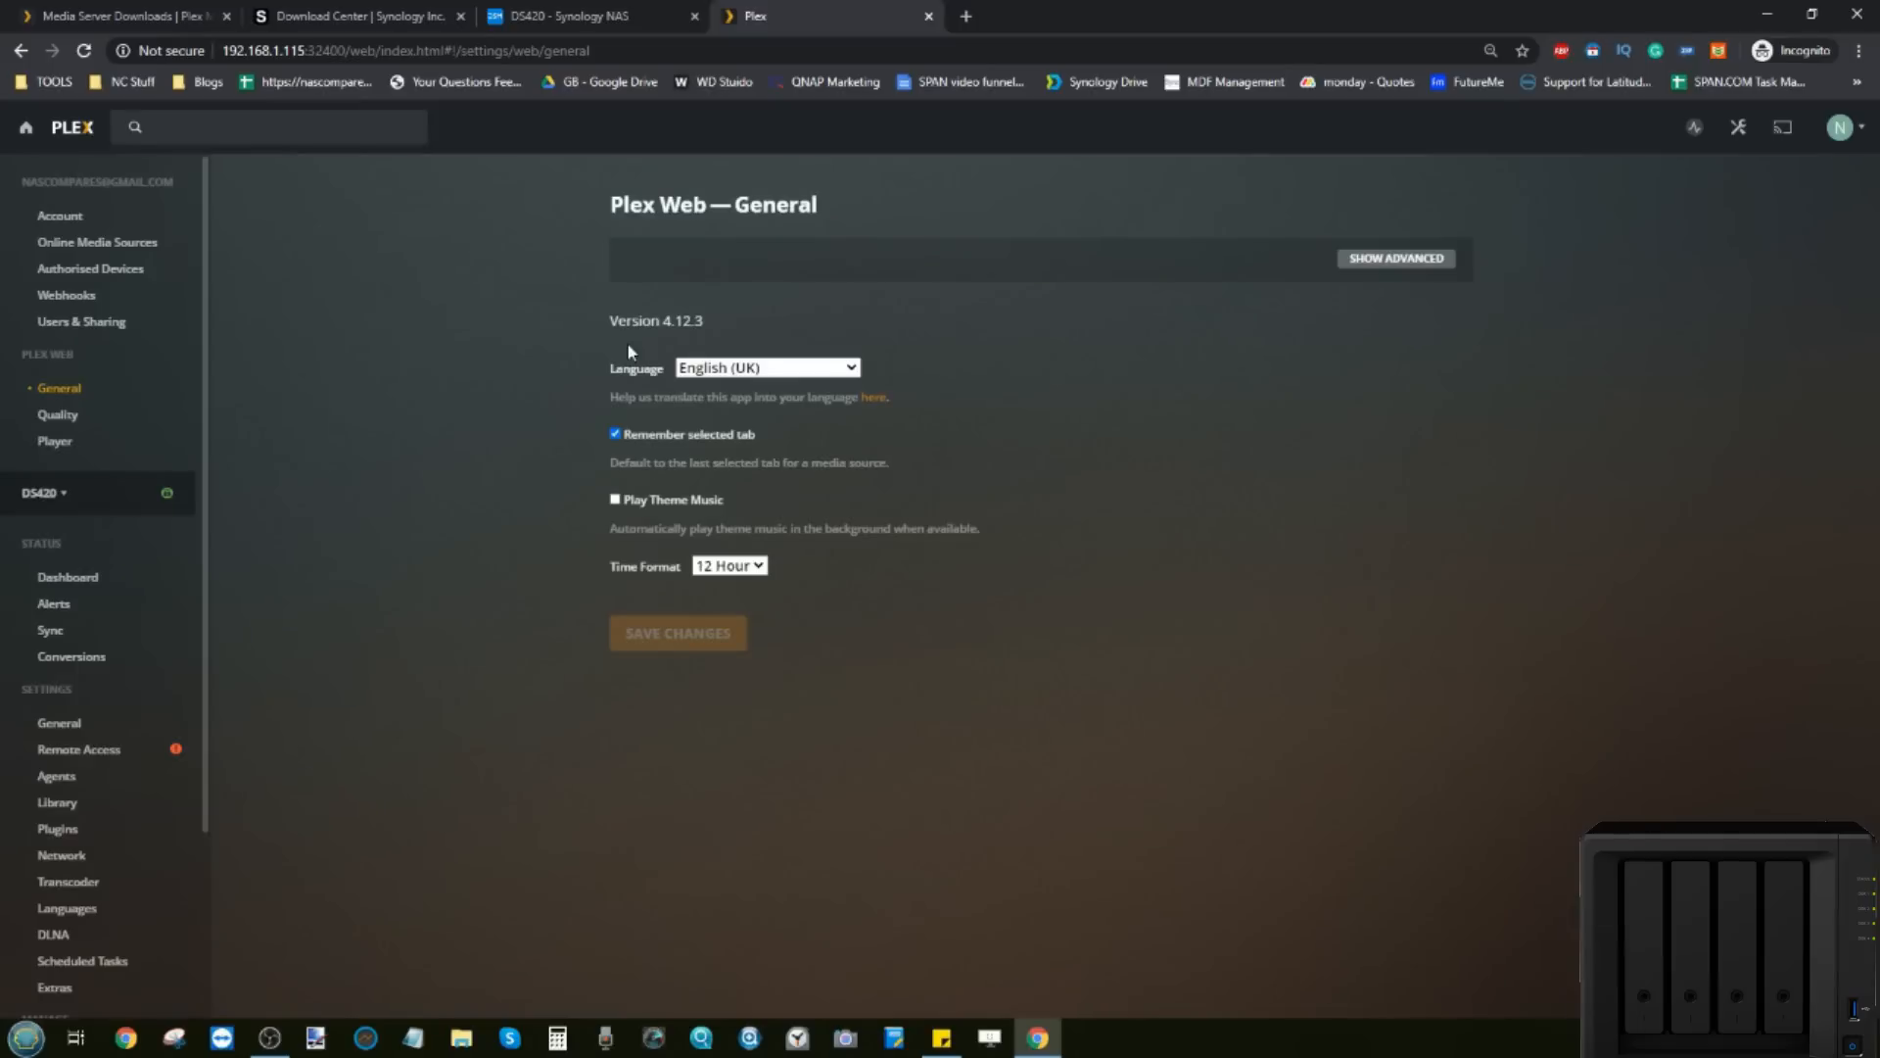
# Step: Inspect the DS420 library list and the Films library's actions menu
pyautogui.scroll(-3, 121, 424)
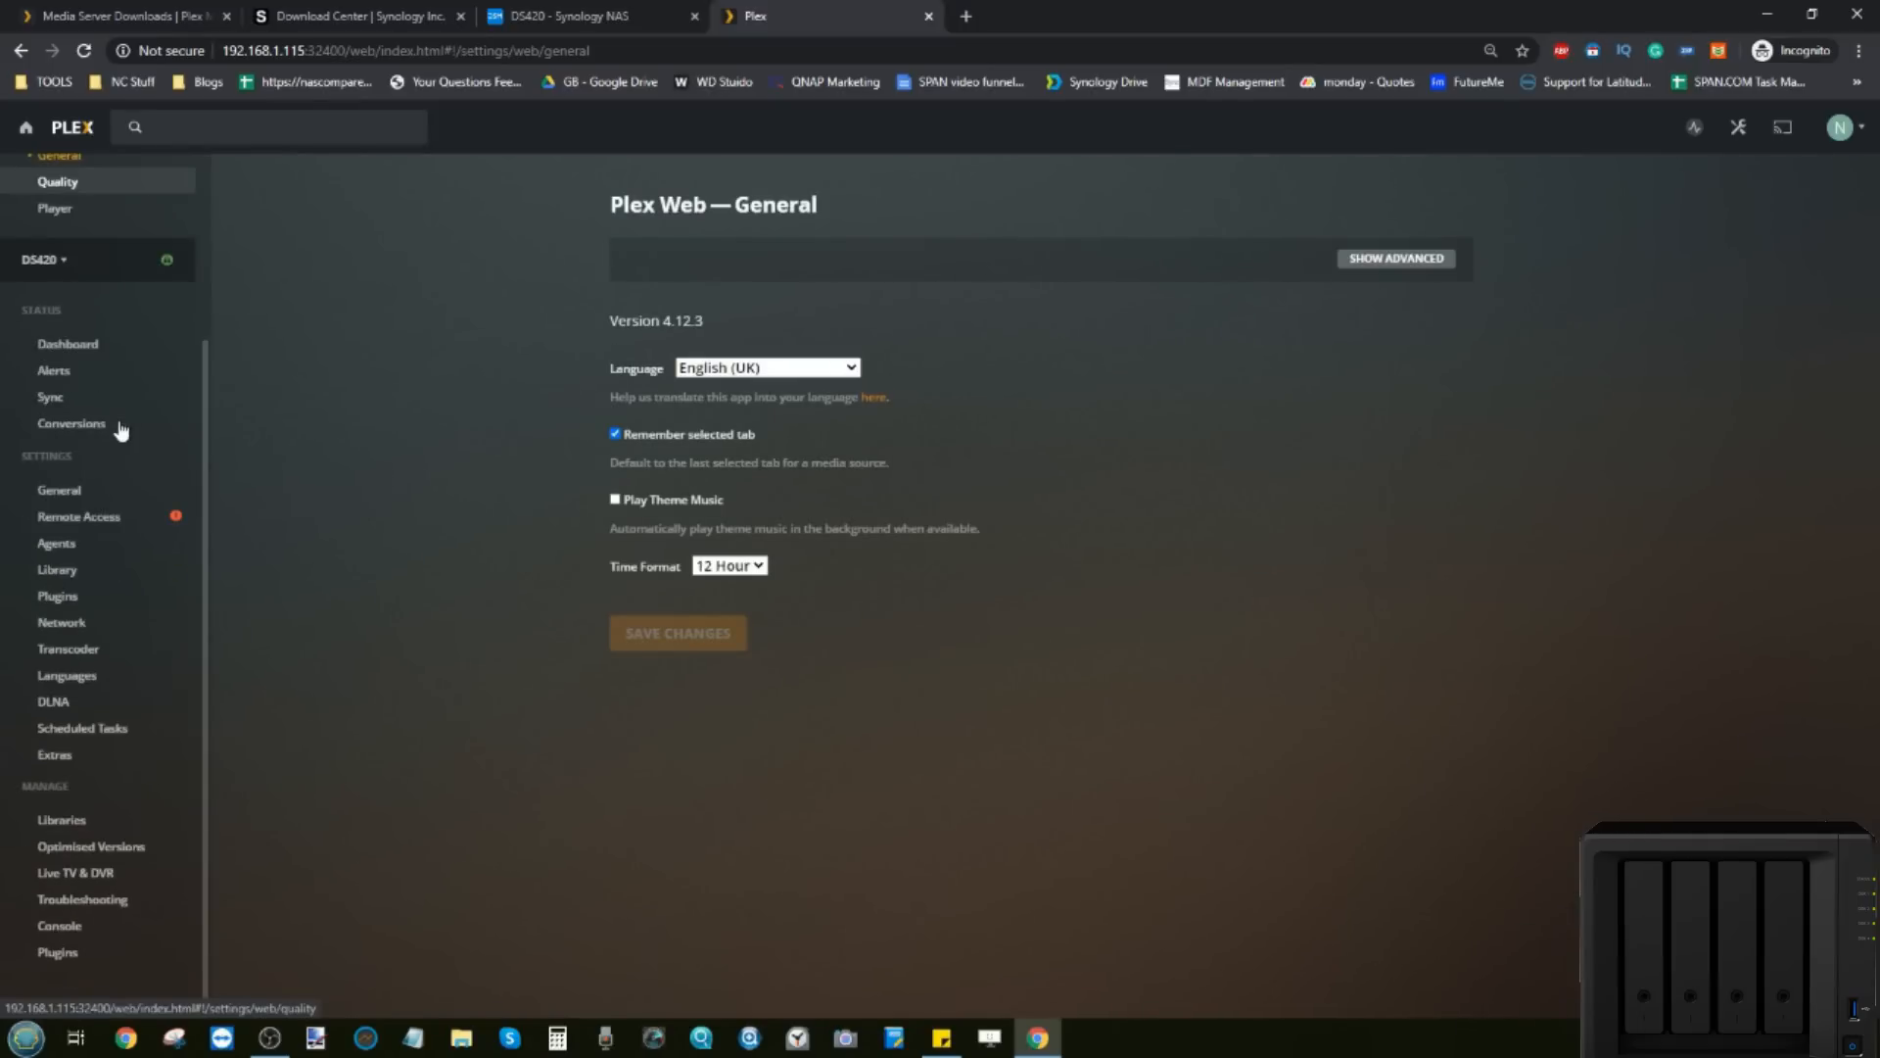
pyautogui.click(79, 821)
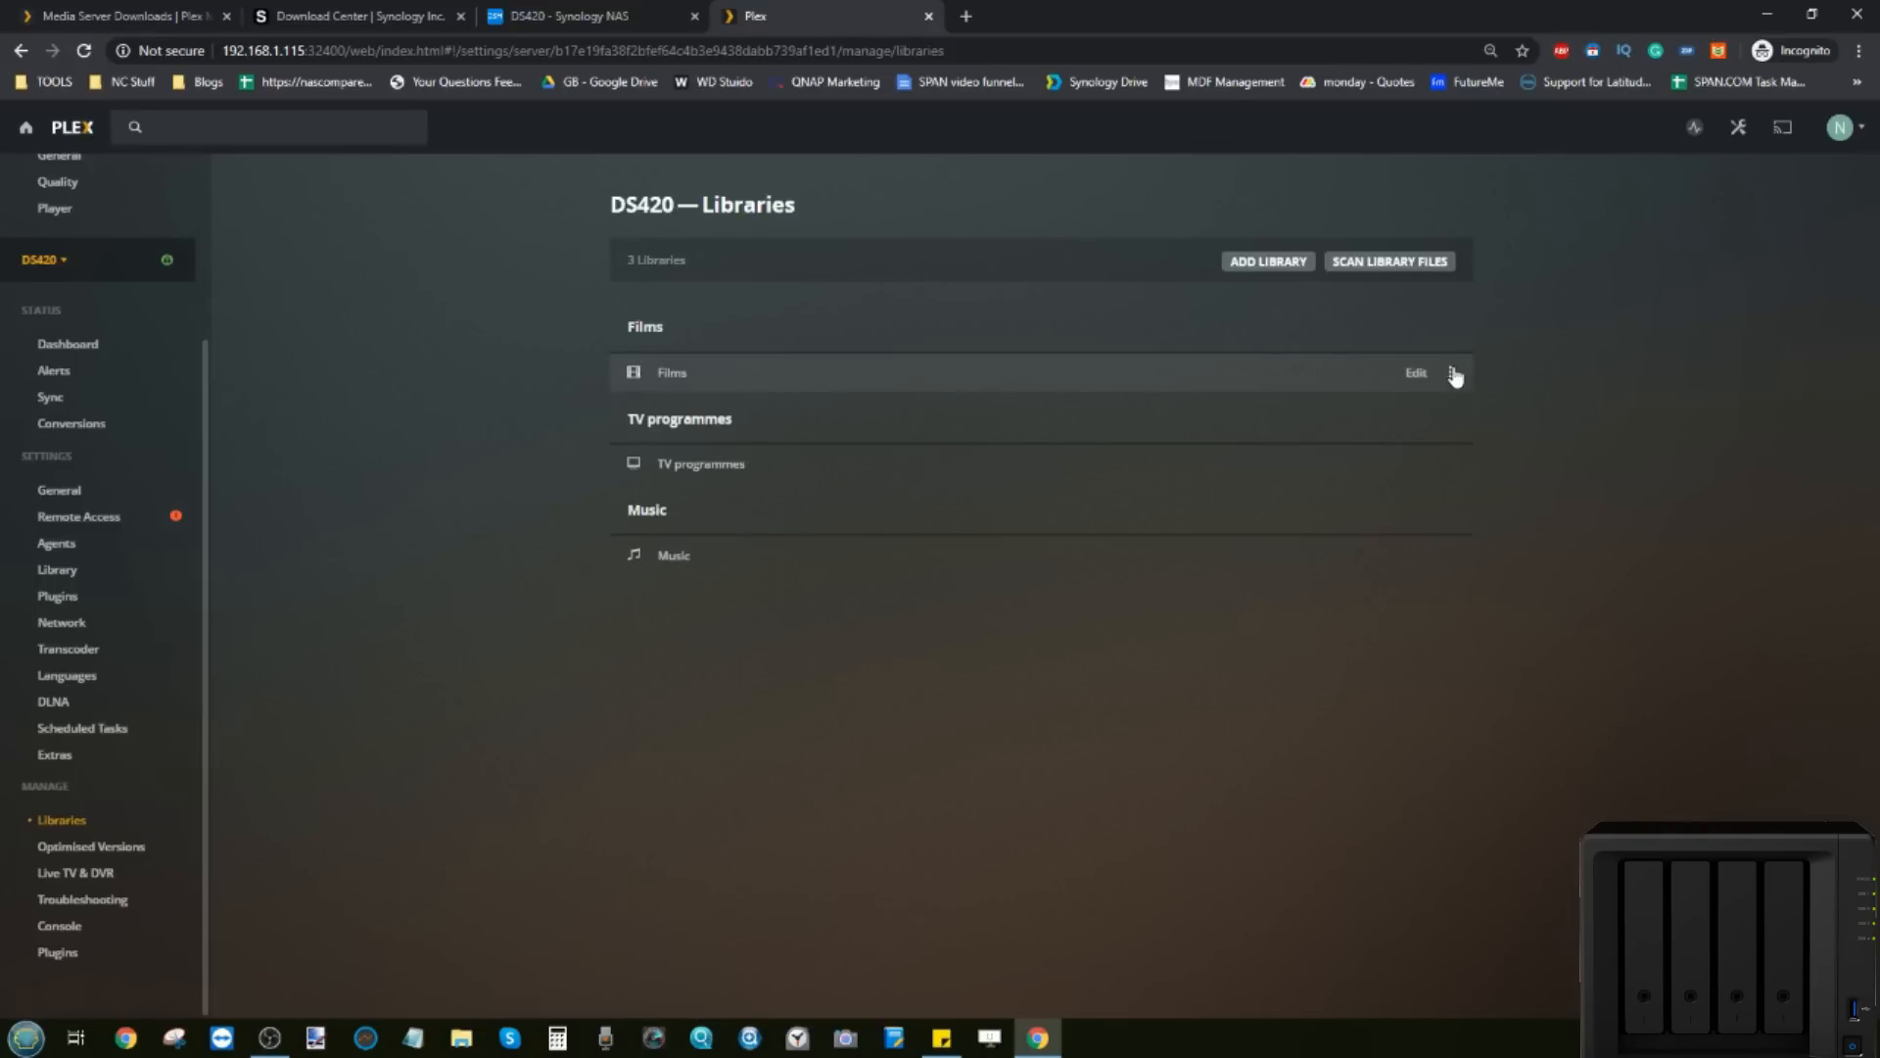
pyautogui.click(1453, 374)
pyautogui.click(1453, 375)
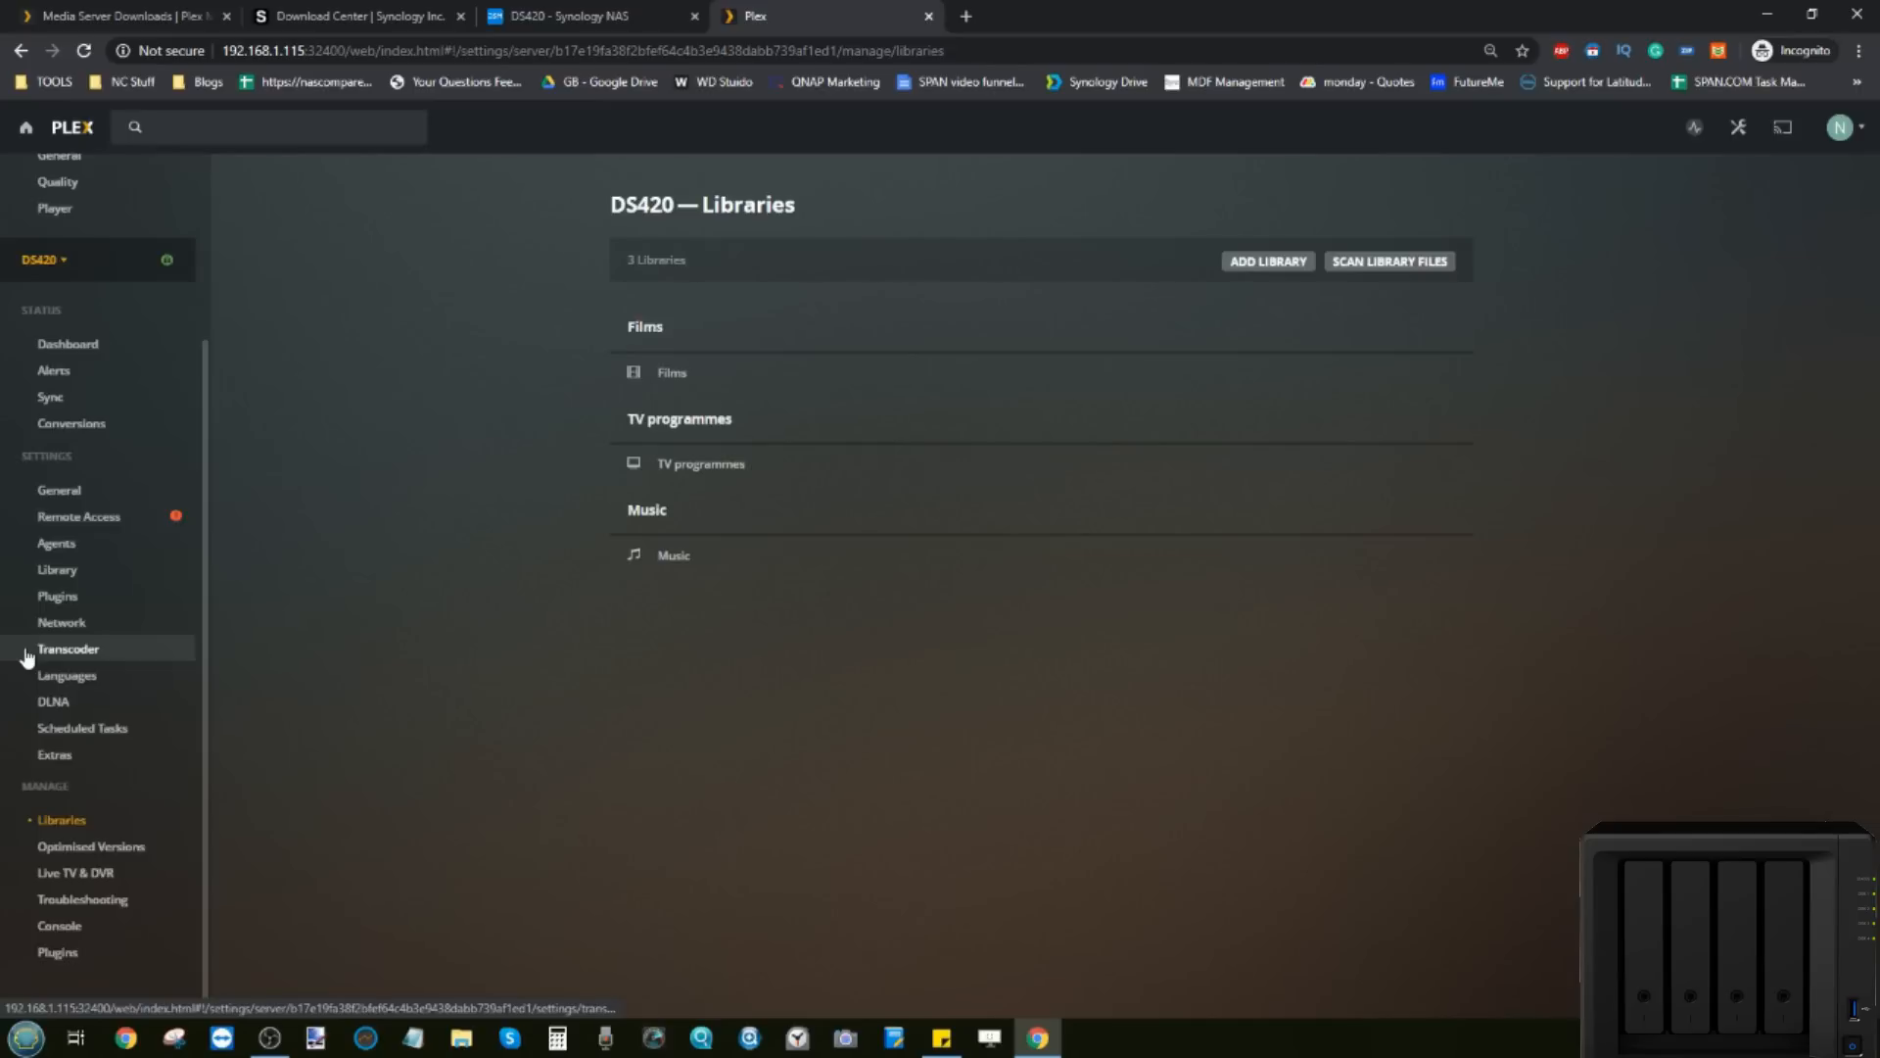
pyautogui.scroll(3, 30, 655)
# Step: Reveal advanced options on the Plex Web Quality page, then open the DS420 Transcoder settings
pyautogui.click(58, 414)
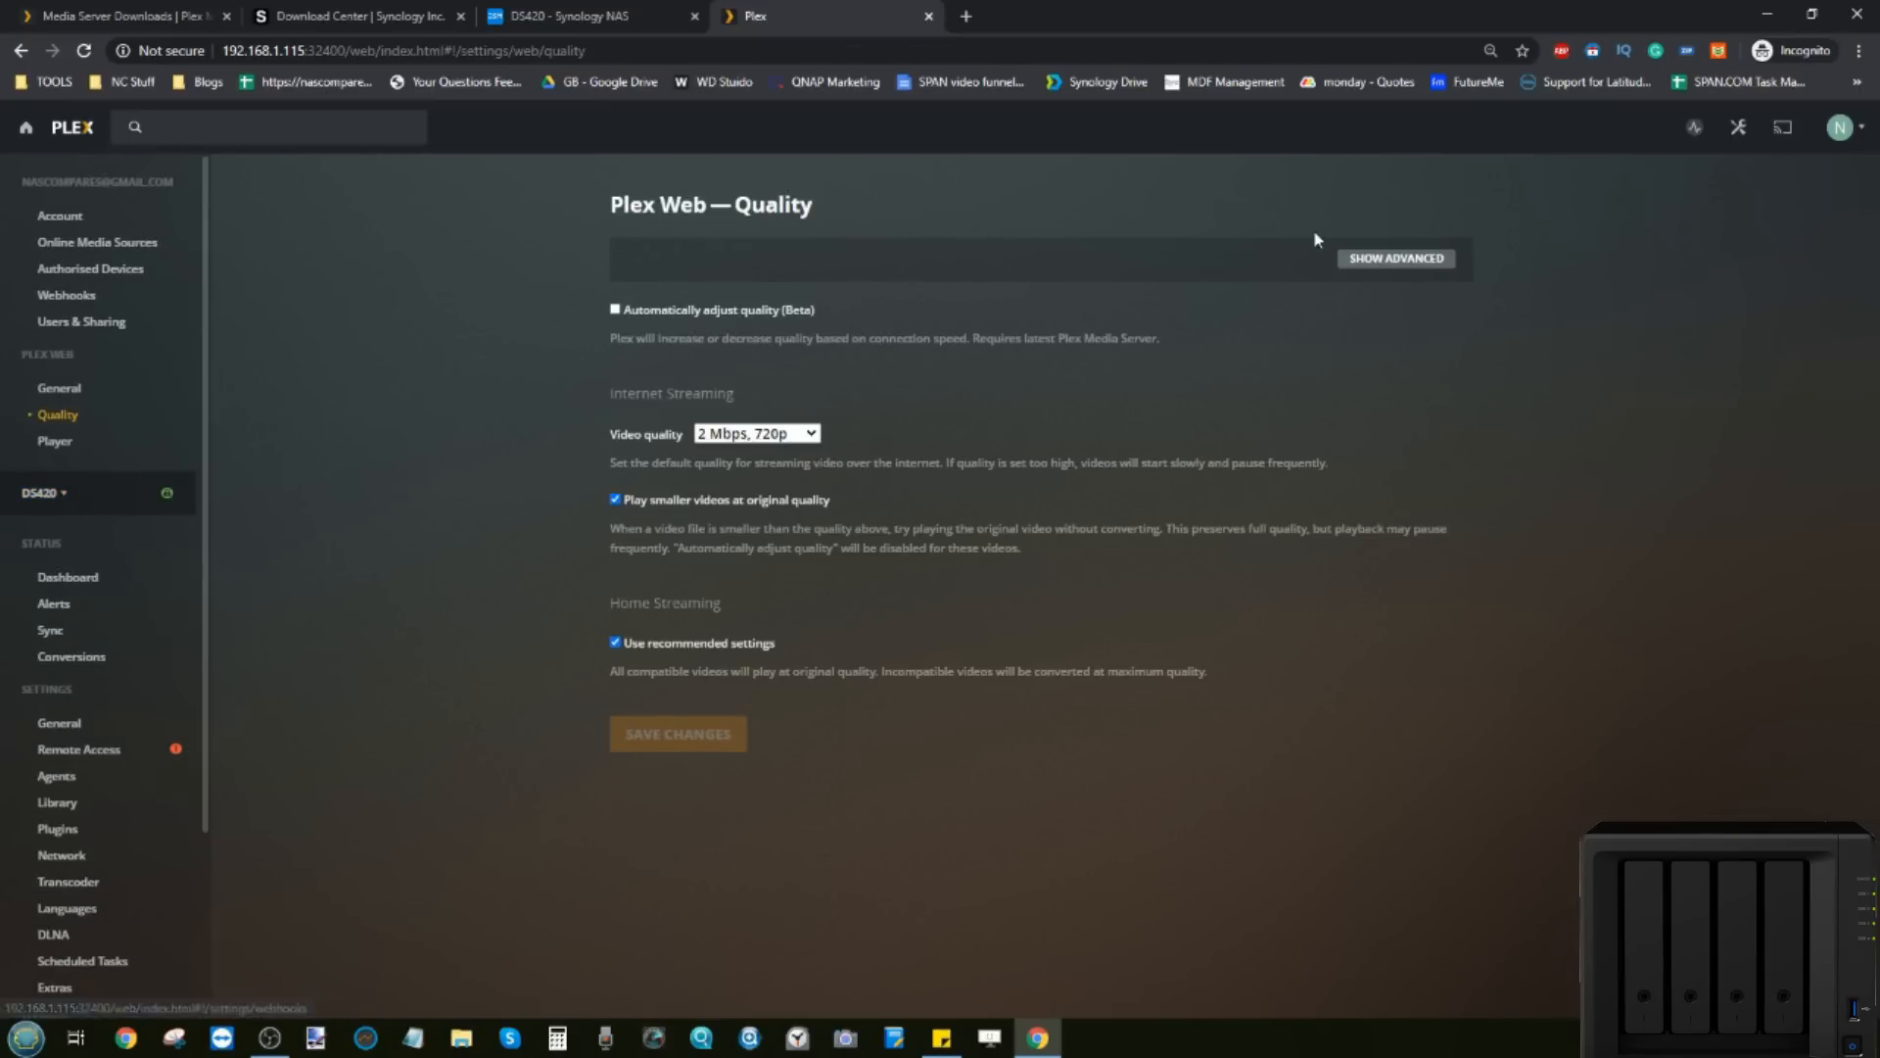
pyautogui.click(1370, 260)
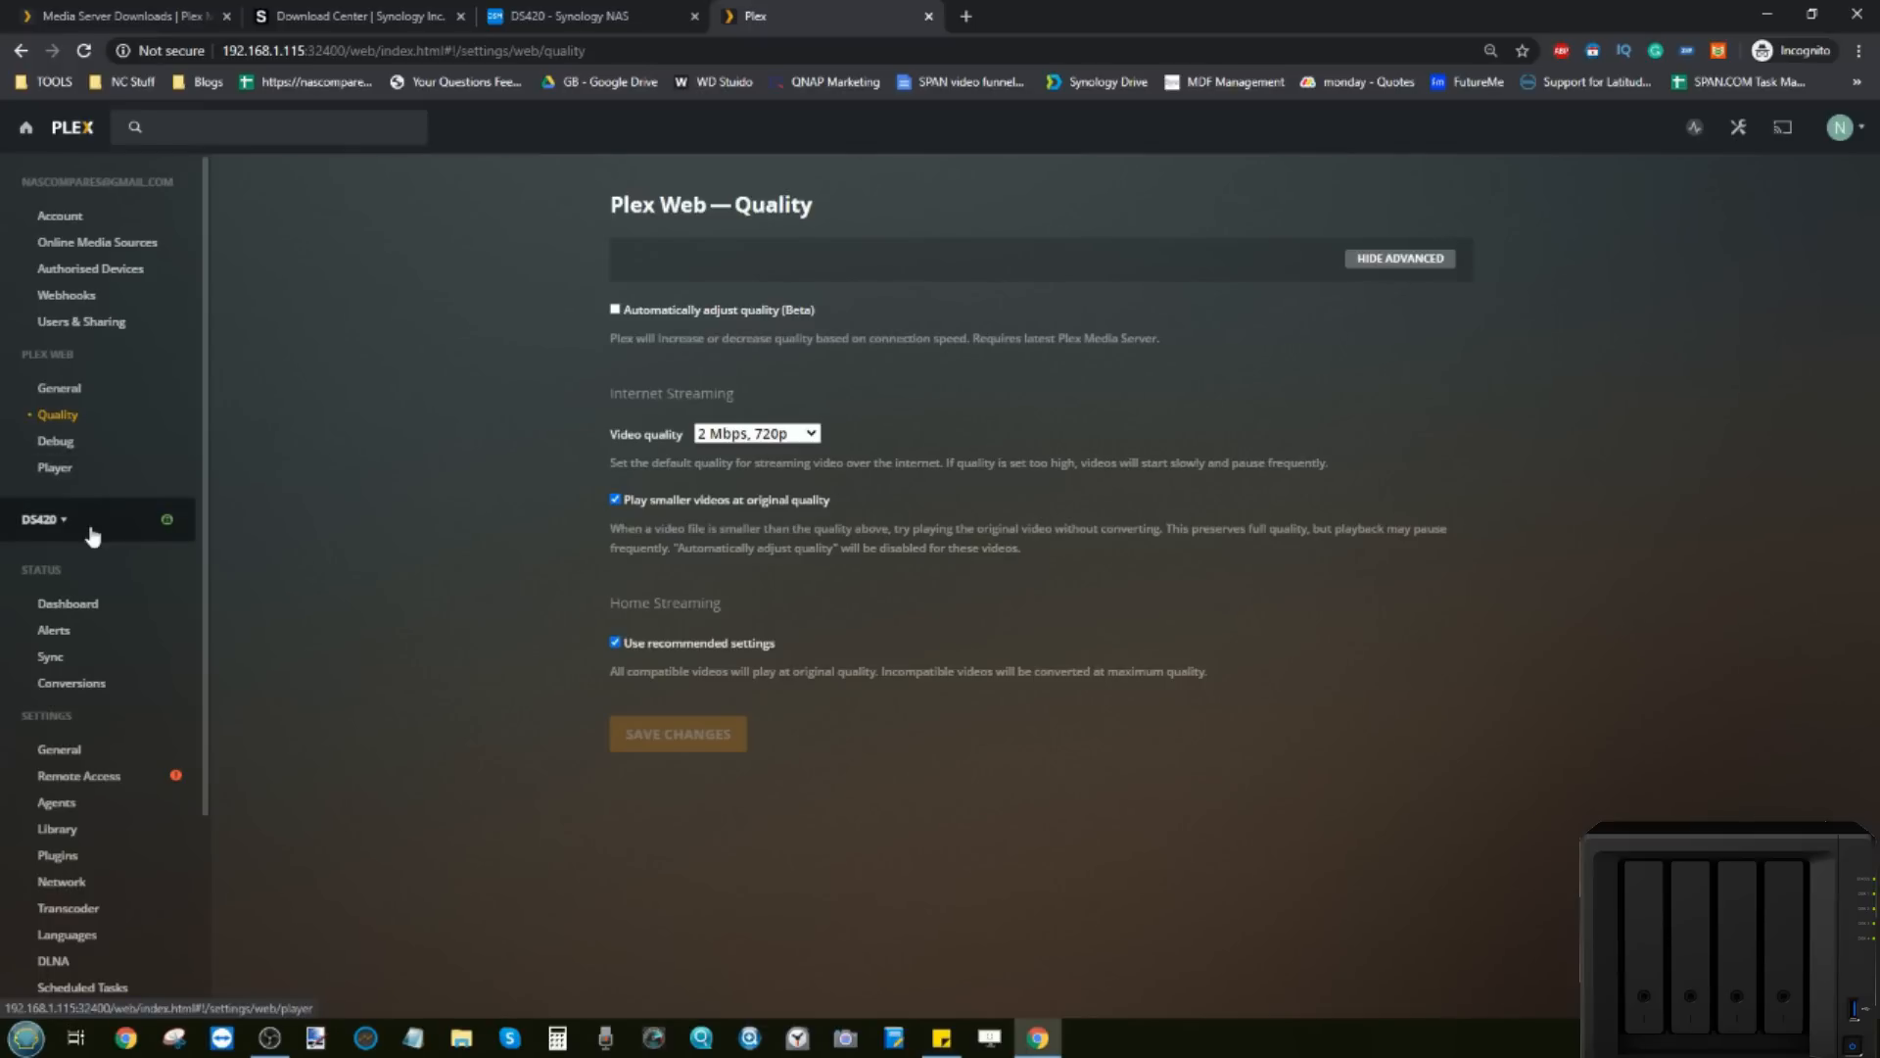
pyautogui.scroll(-1, 81, 623)
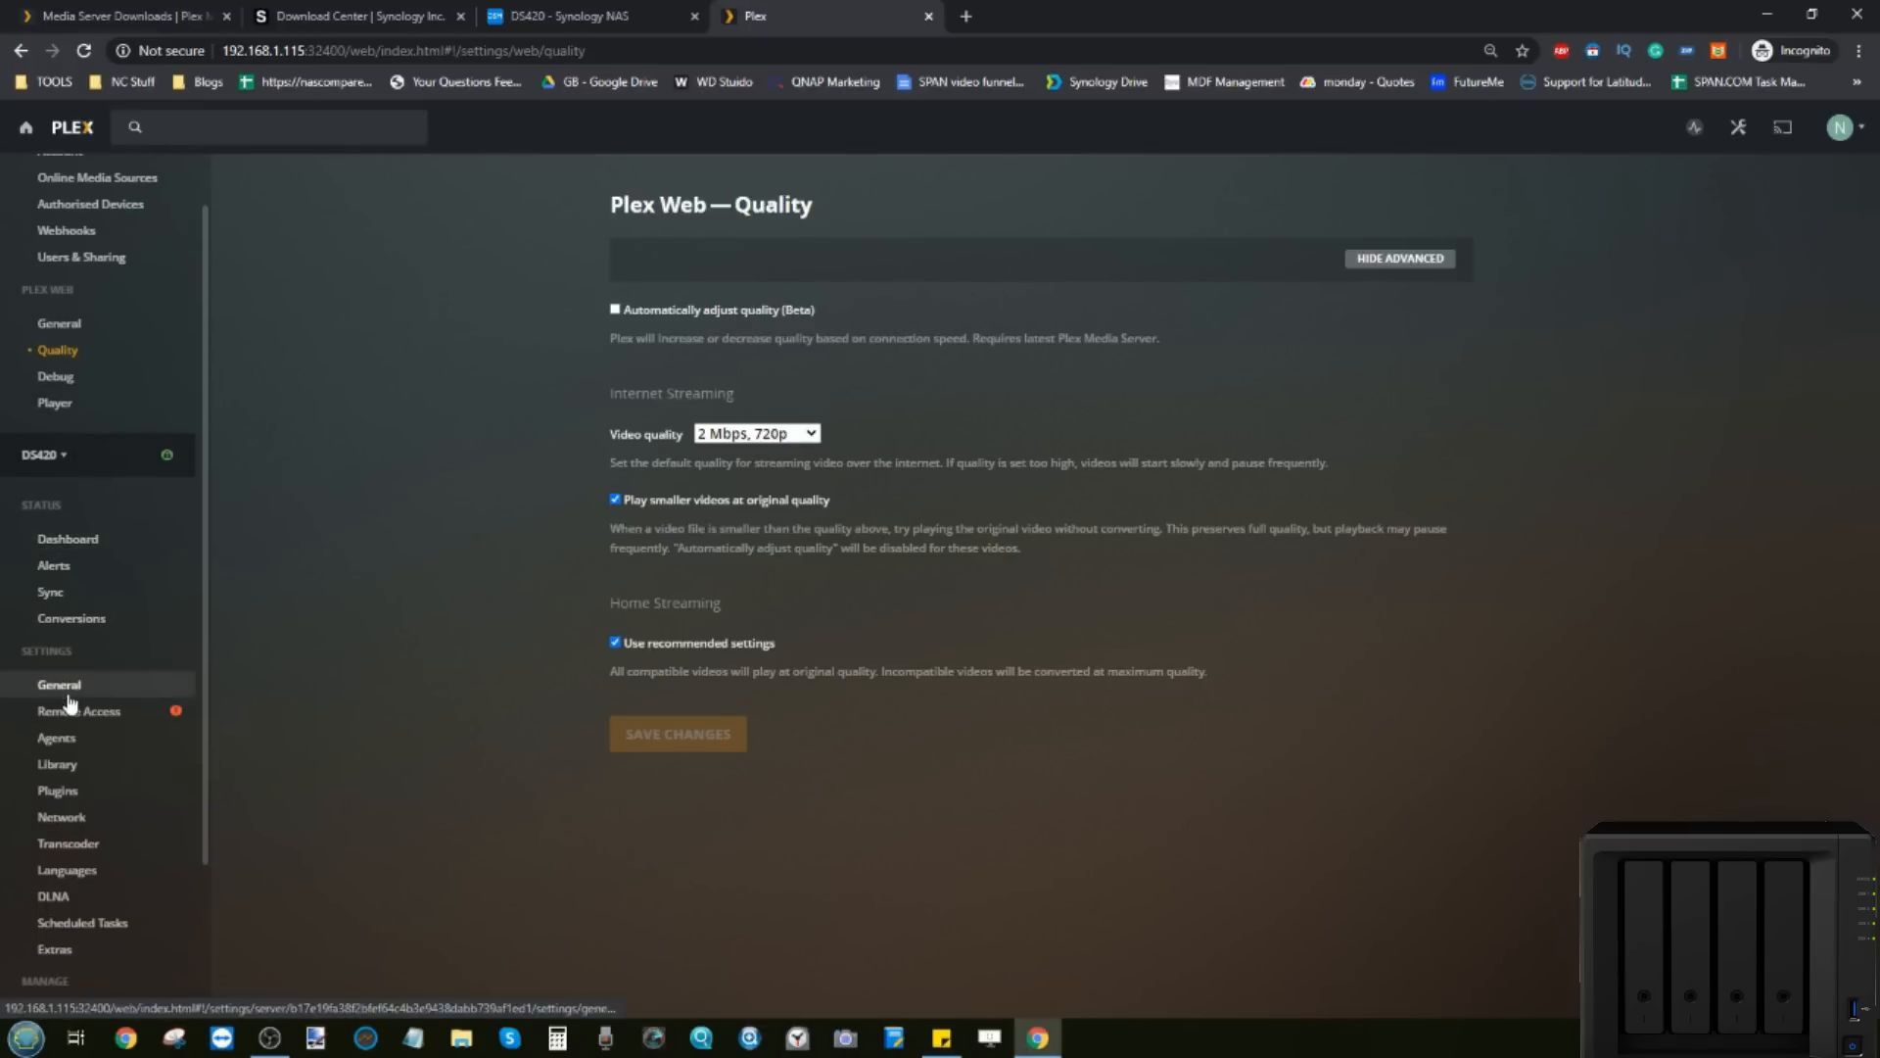
pyautogui.click(75, 842)
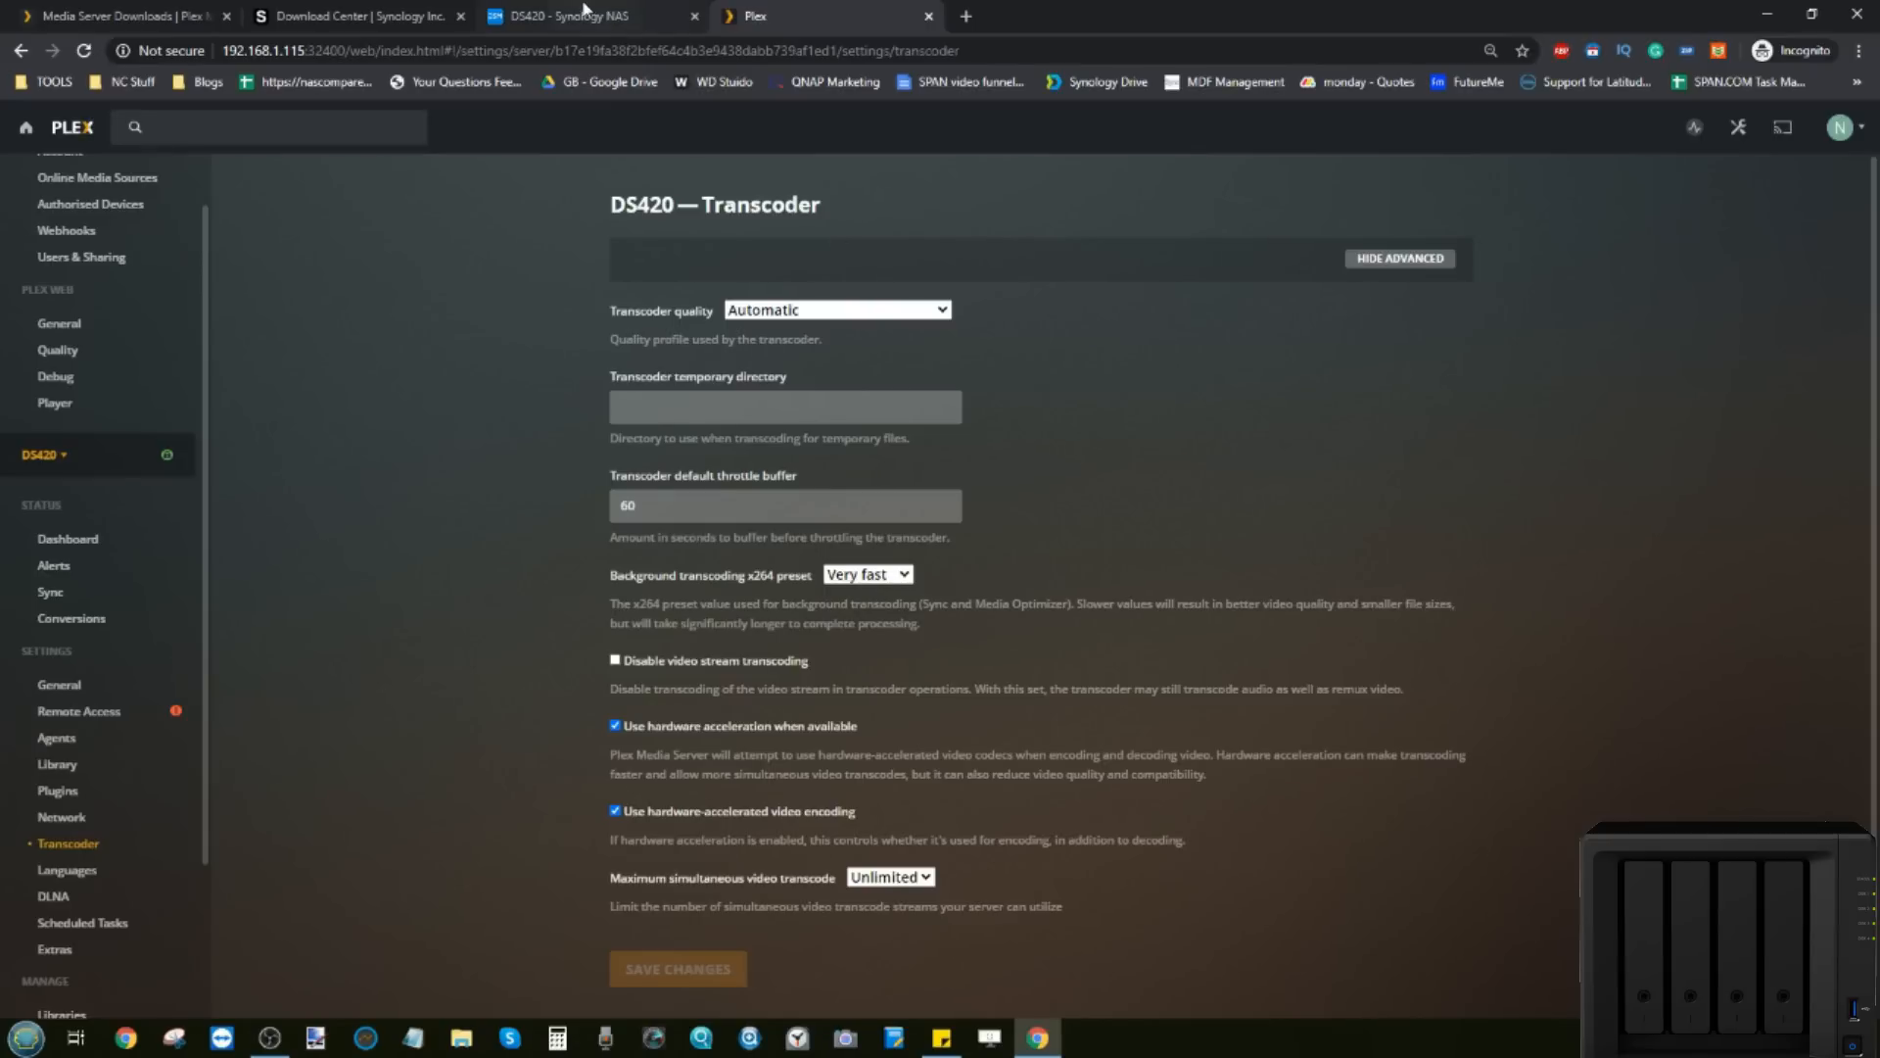
# Step: Review the transcoder quality choices, keep Automatic, and return to the Plex home page
pyautogui.click(774, 310)
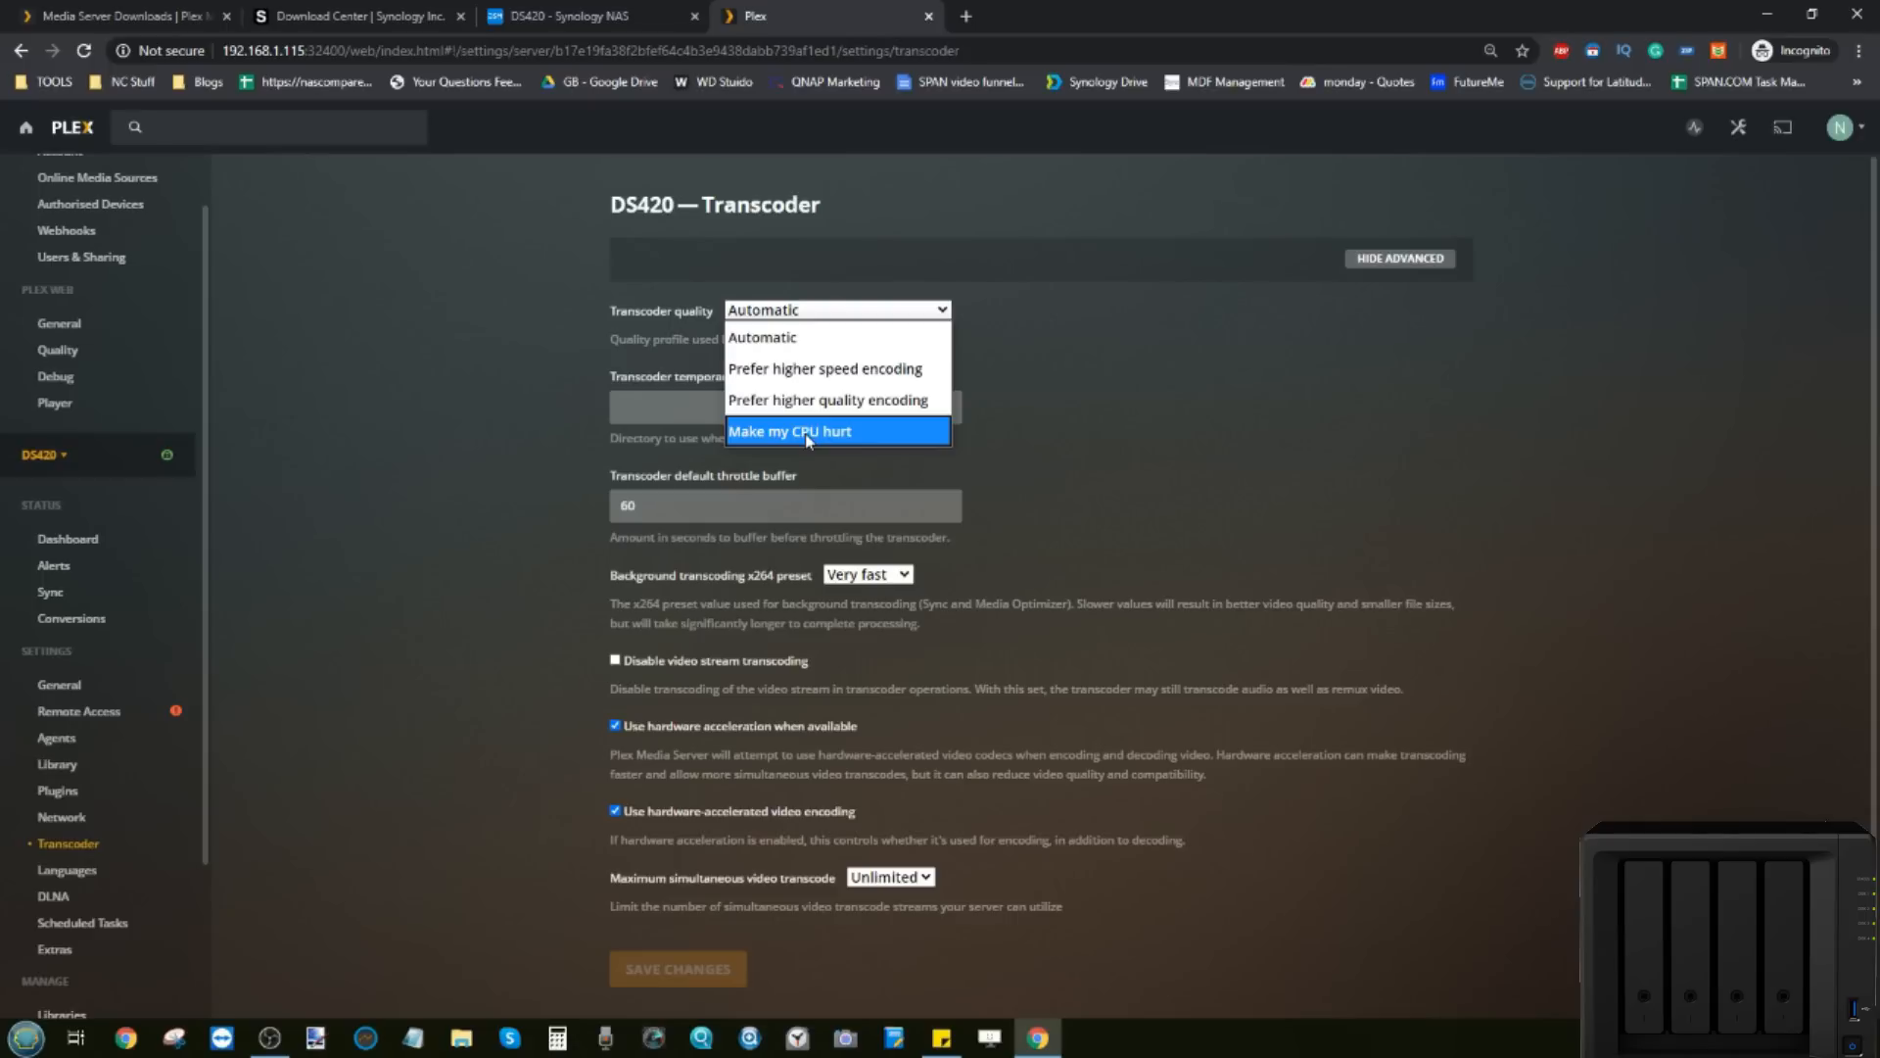
pyautogui.click(794, 243)
pyautogui.click(71, 132)
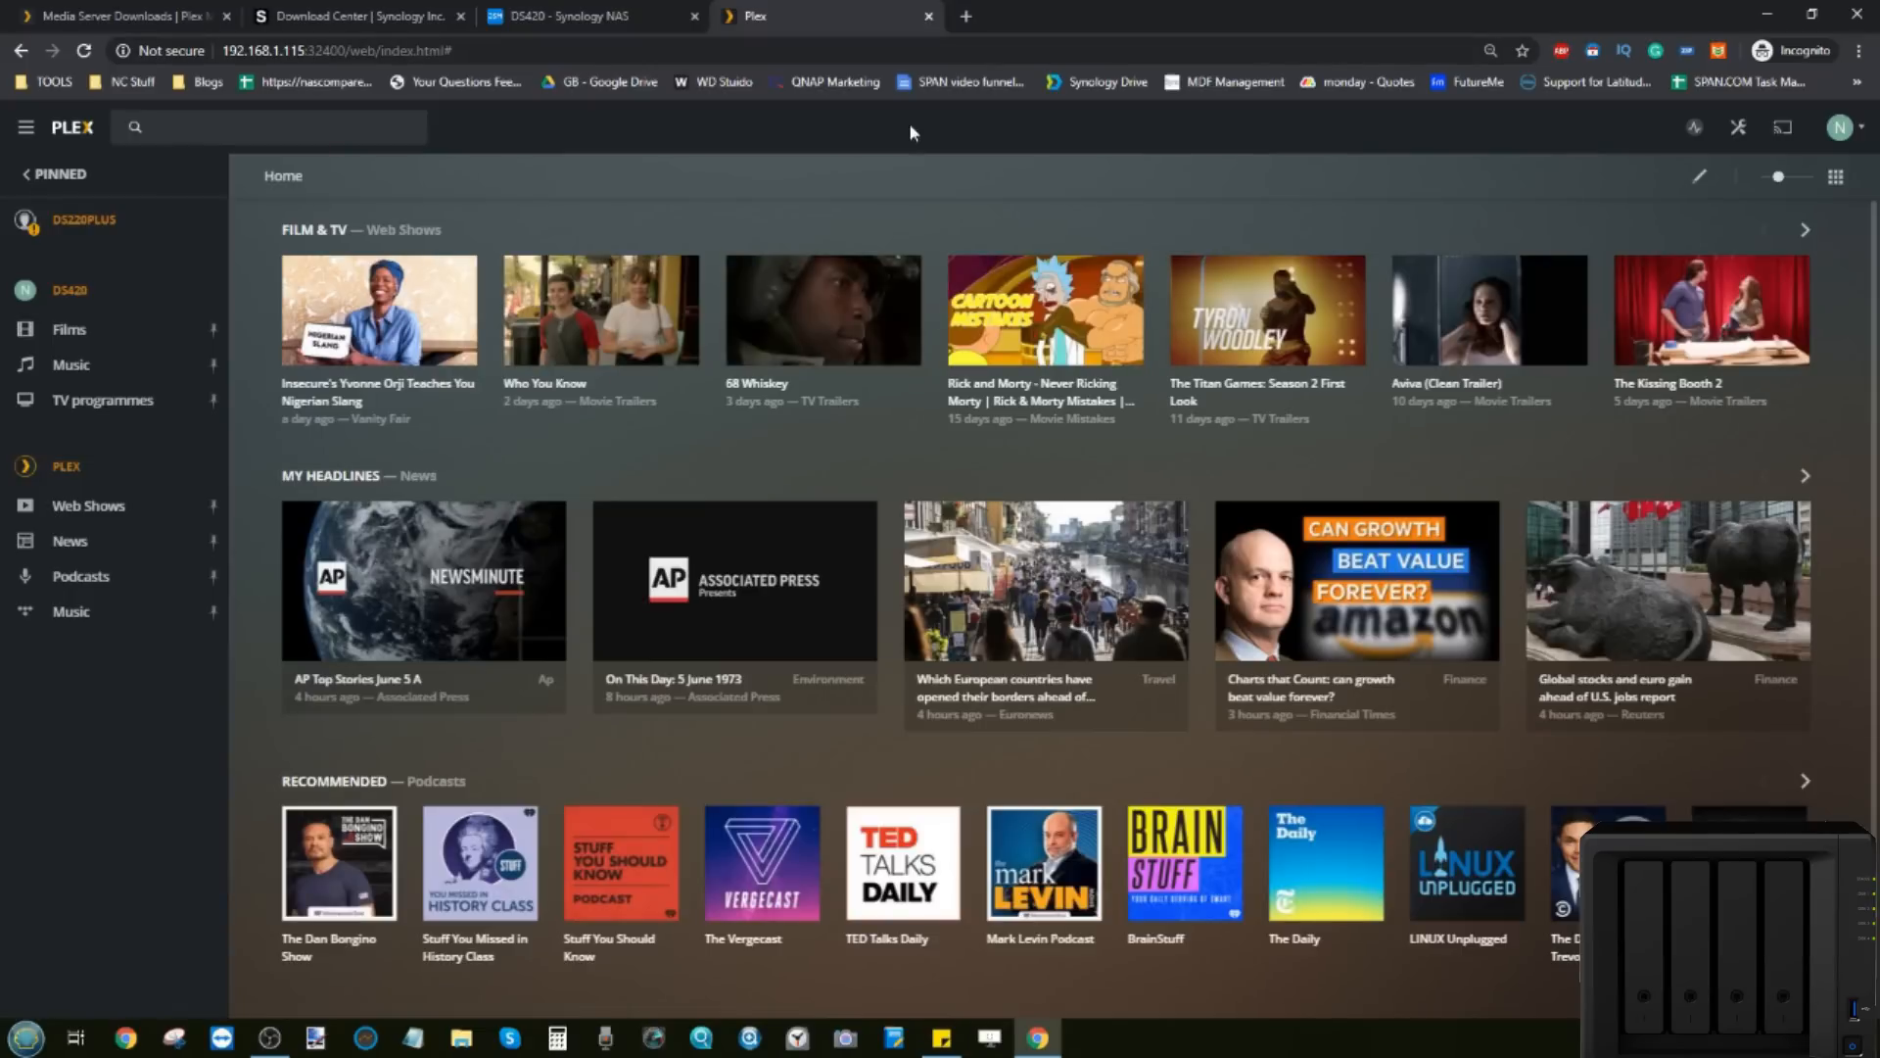
pyautogui.click(615, 11)
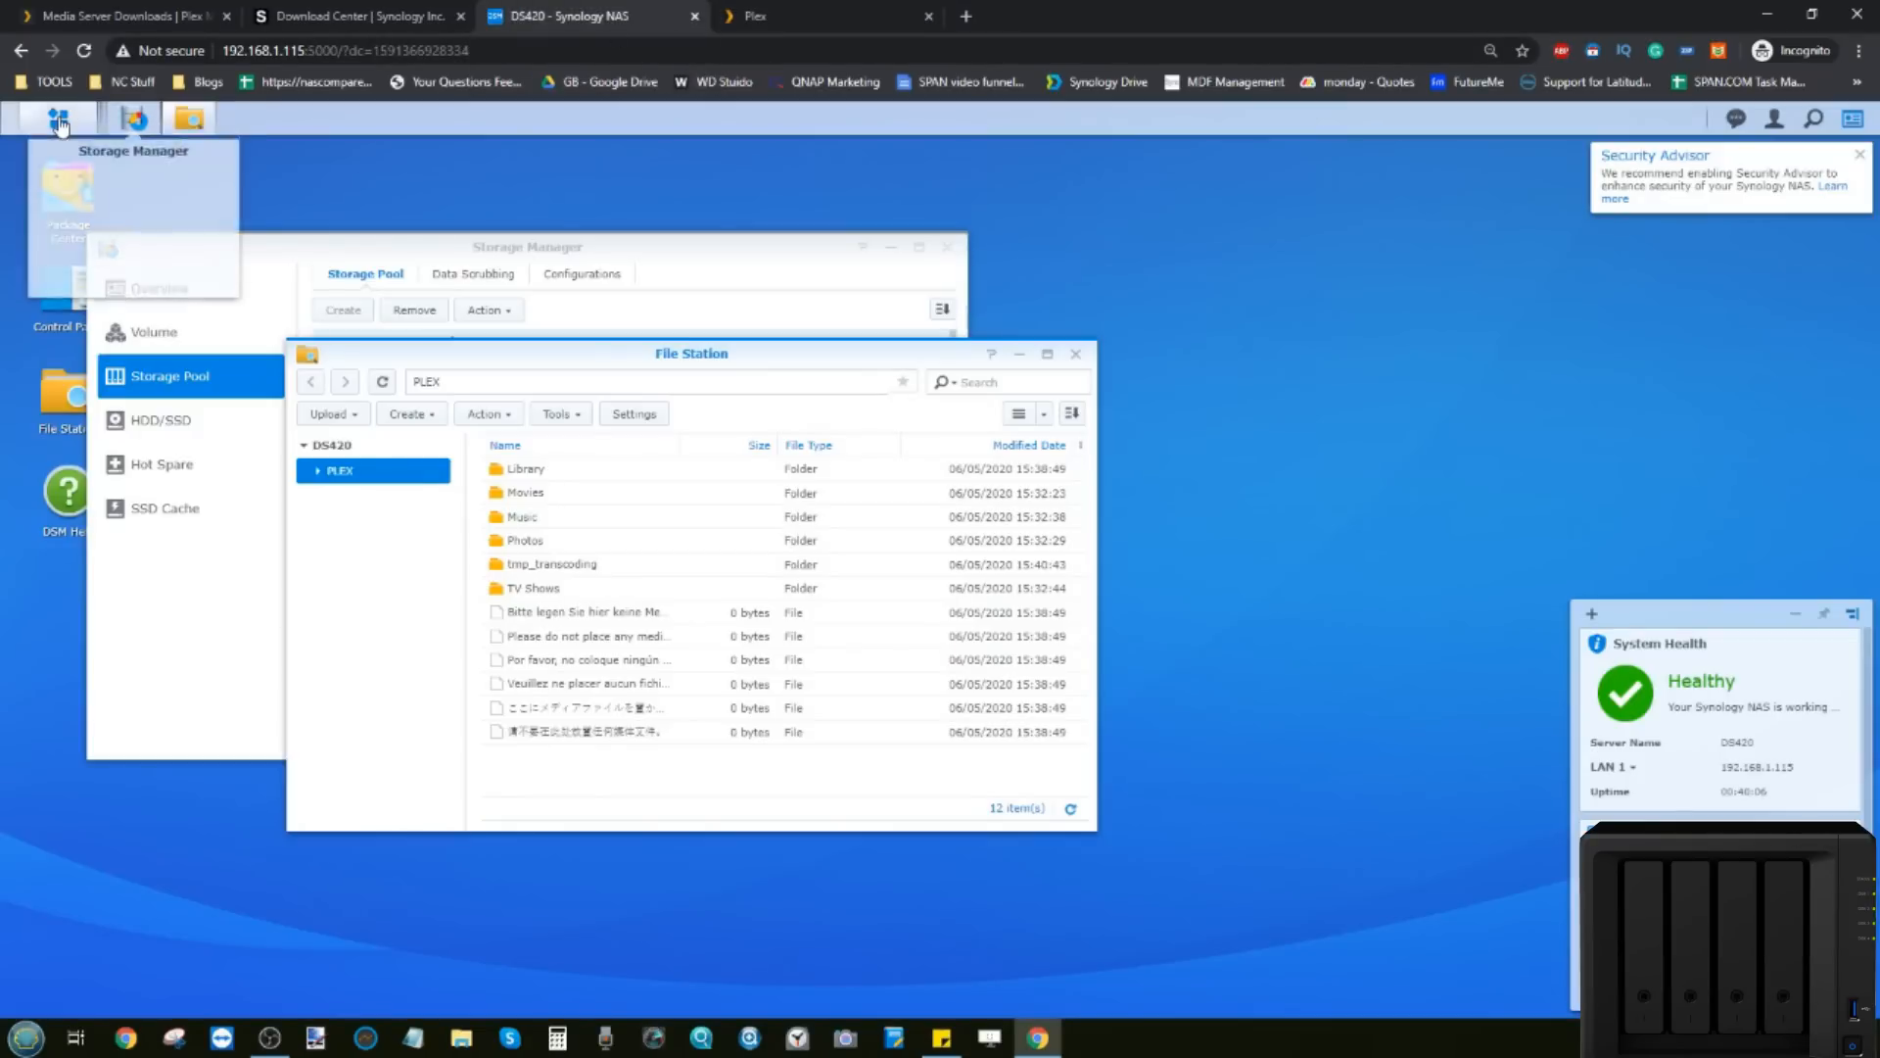
# Step: Open Control Panel's Network Interface list and LAN 1's IPv4 edit dialog, still on DHCP at 192.168.1.115
pyautogui.click(59, 120)
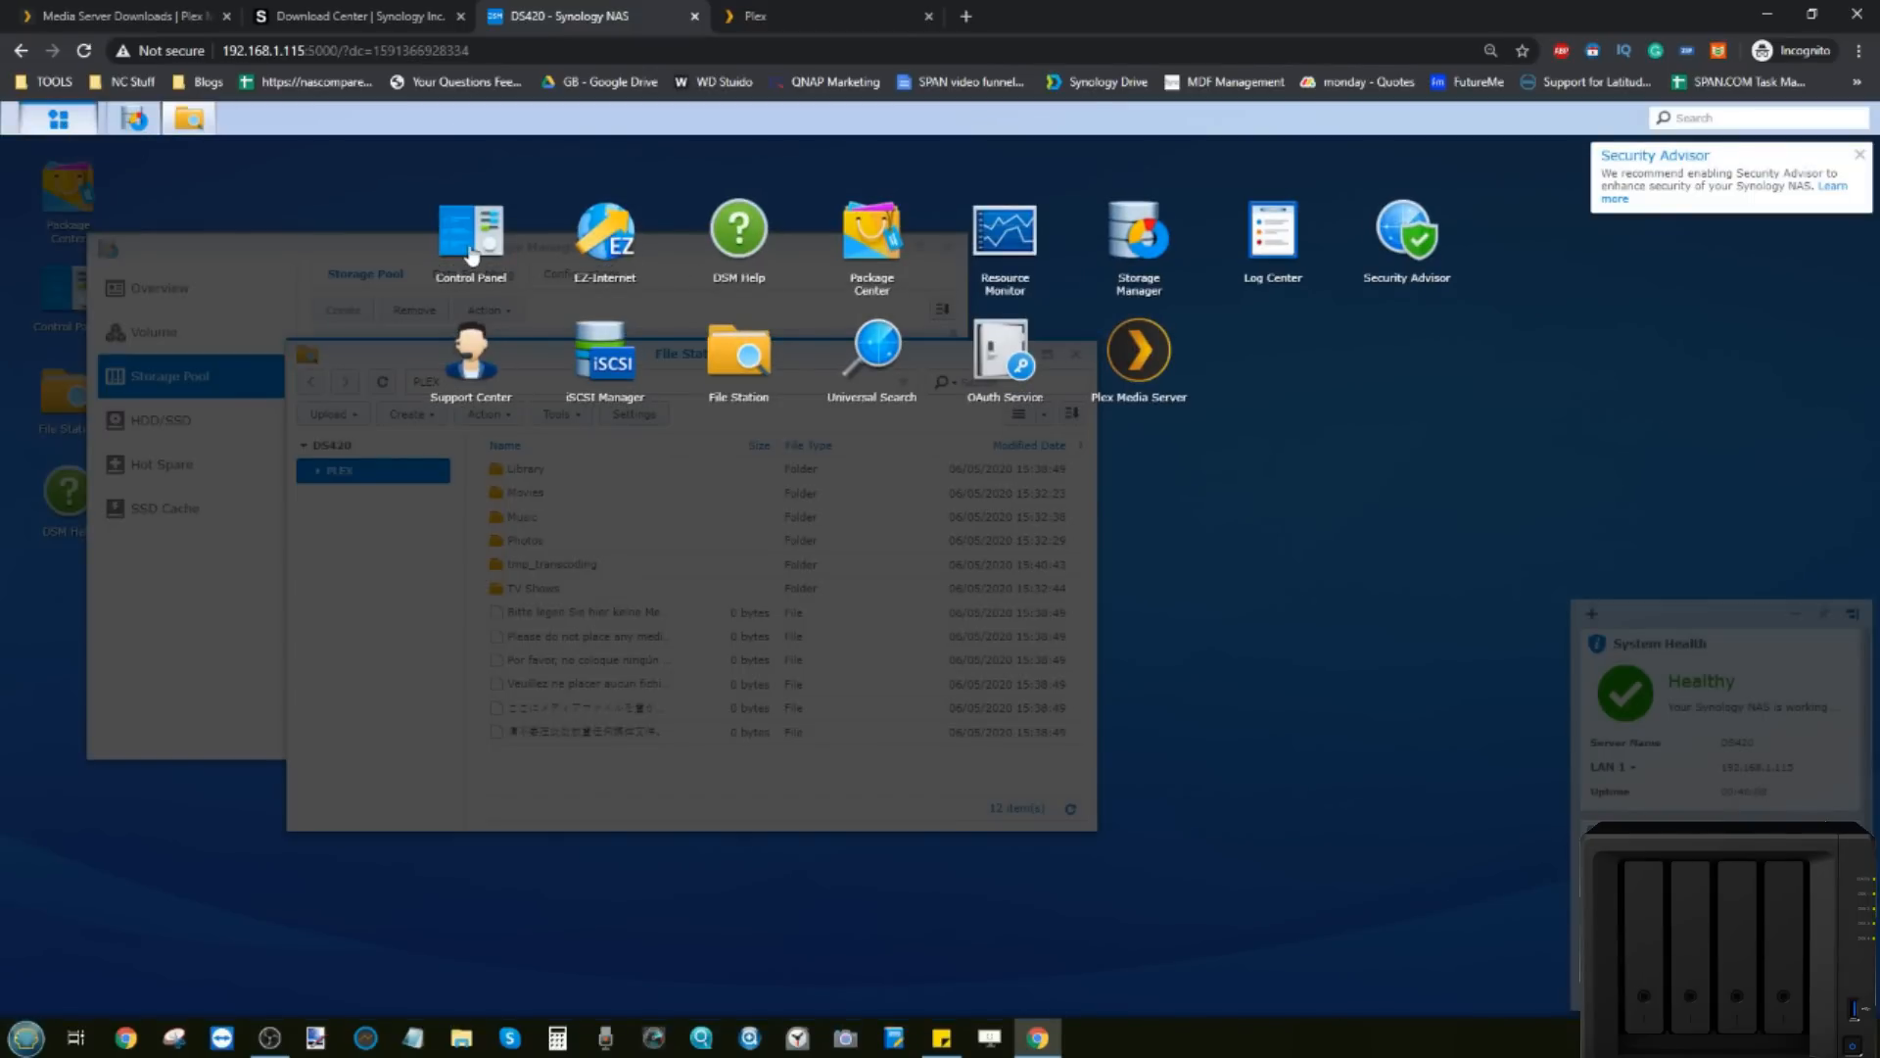
pyautogui.click(470, 250)
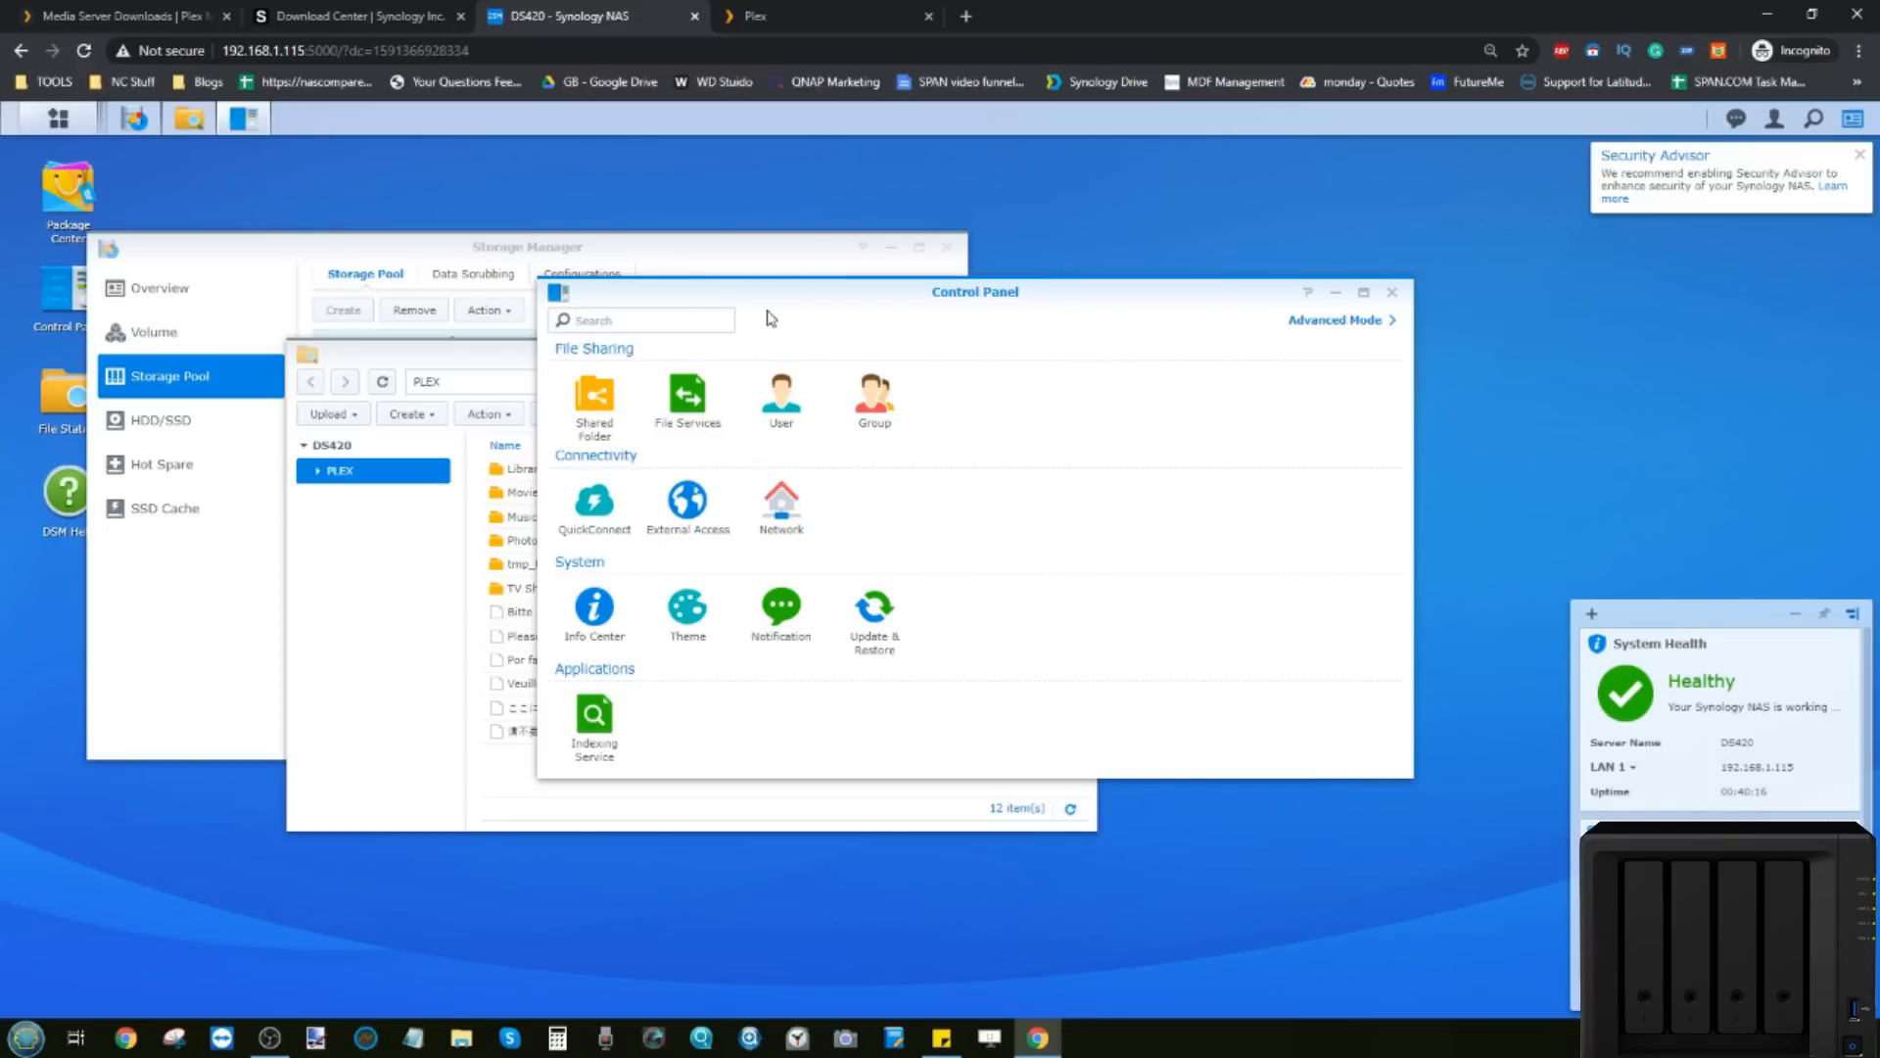
pyautogui.click(787, 521)
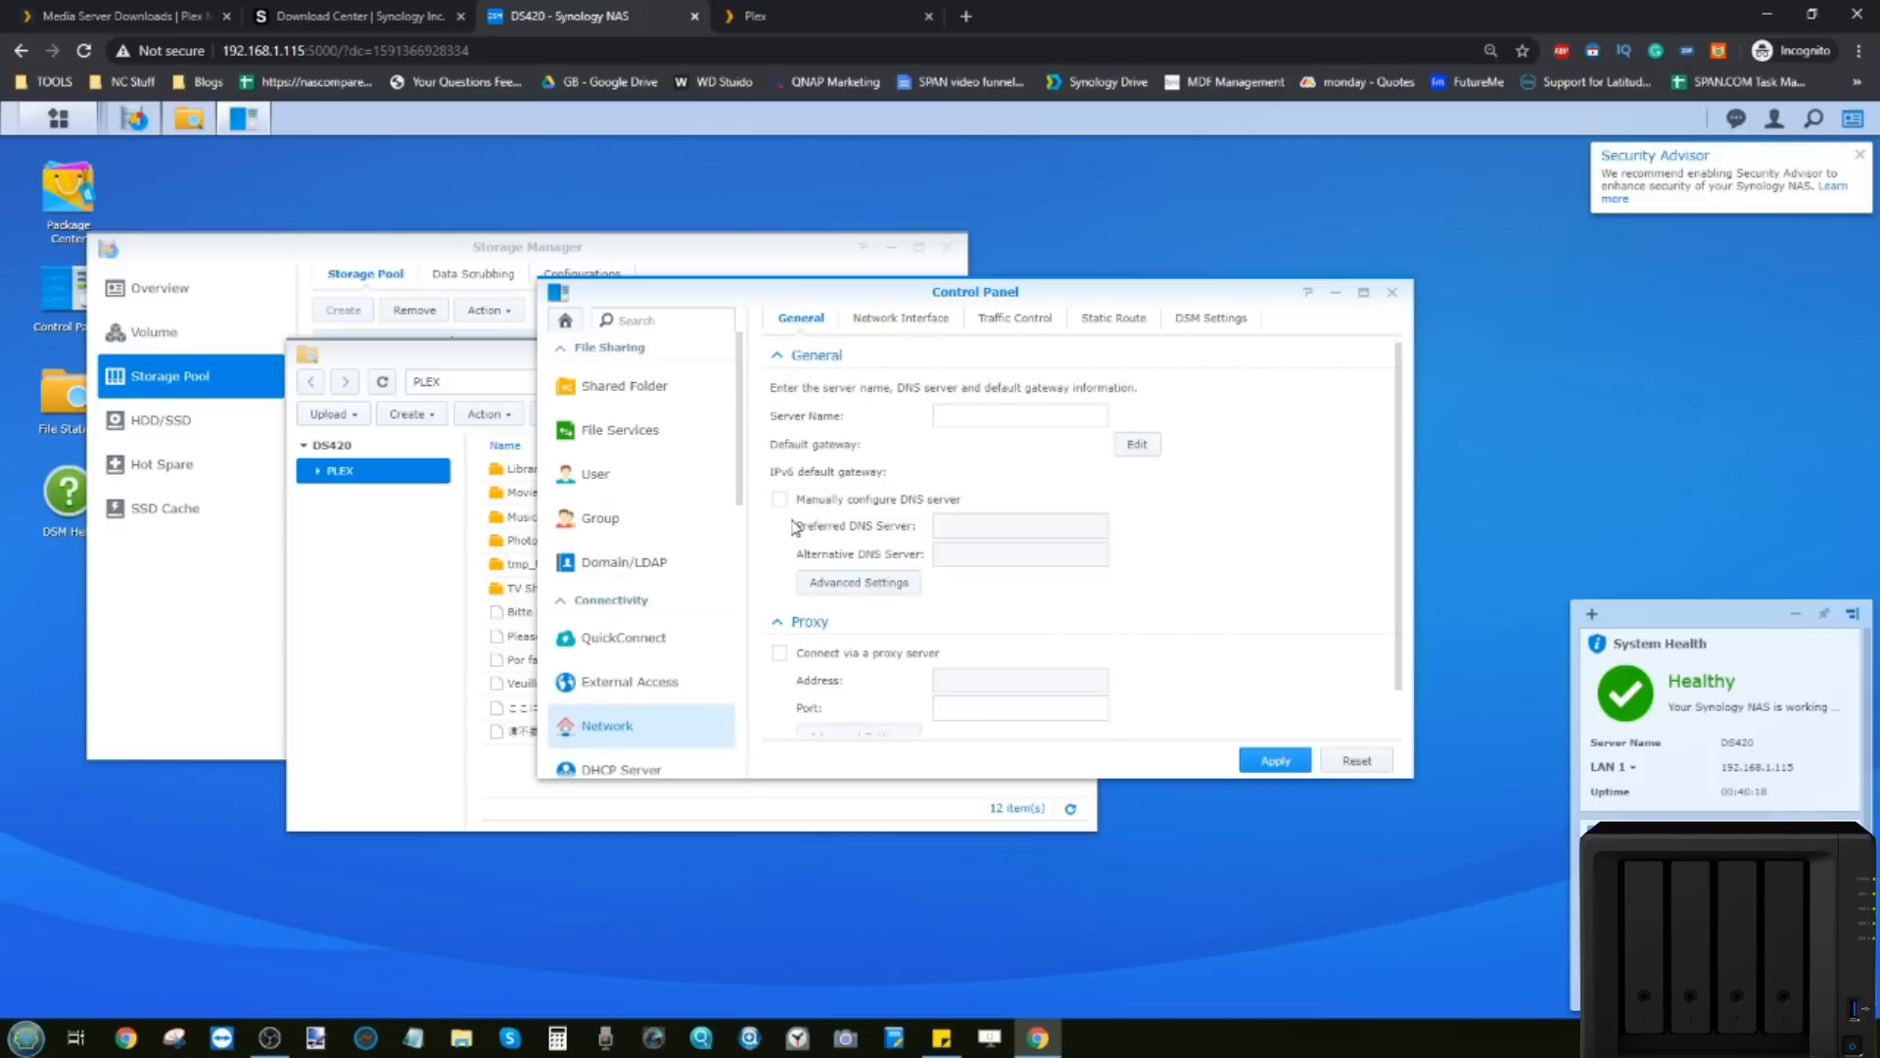
pyautogui.click(925, 321)
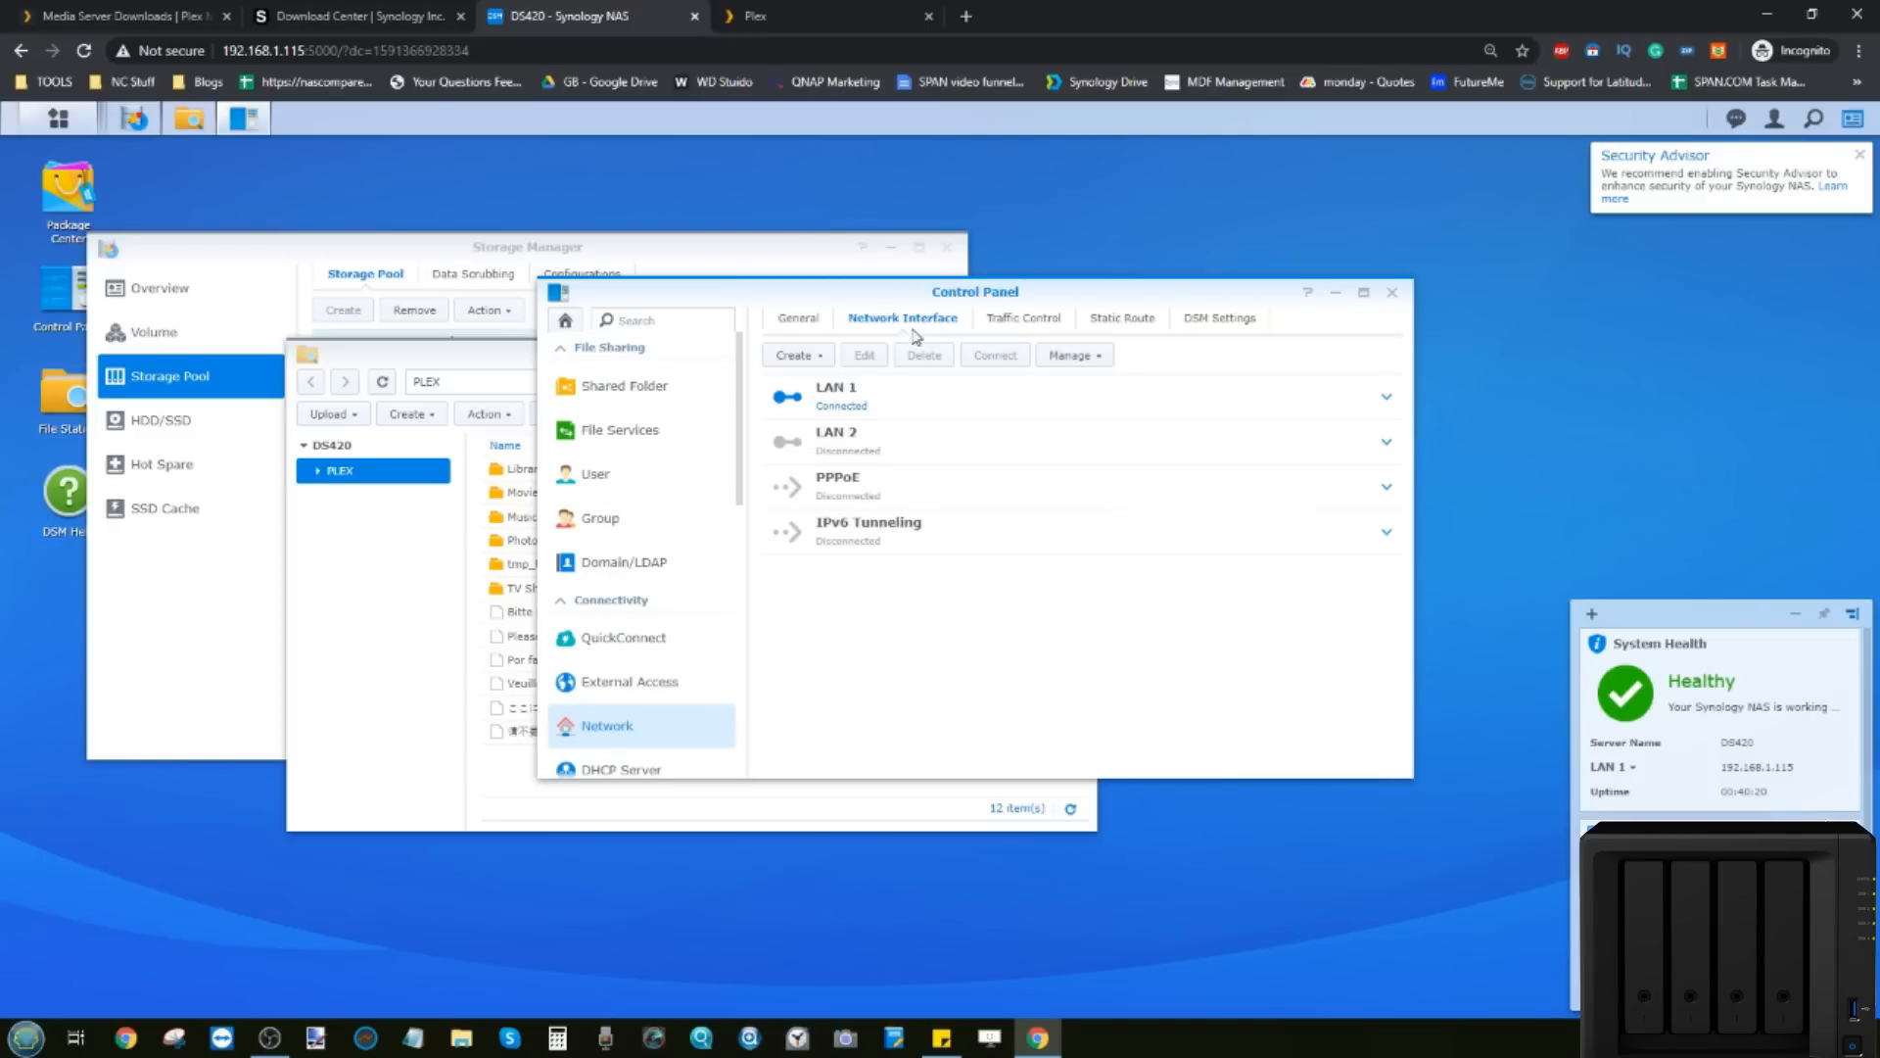
pyautogui.click(903, 416)
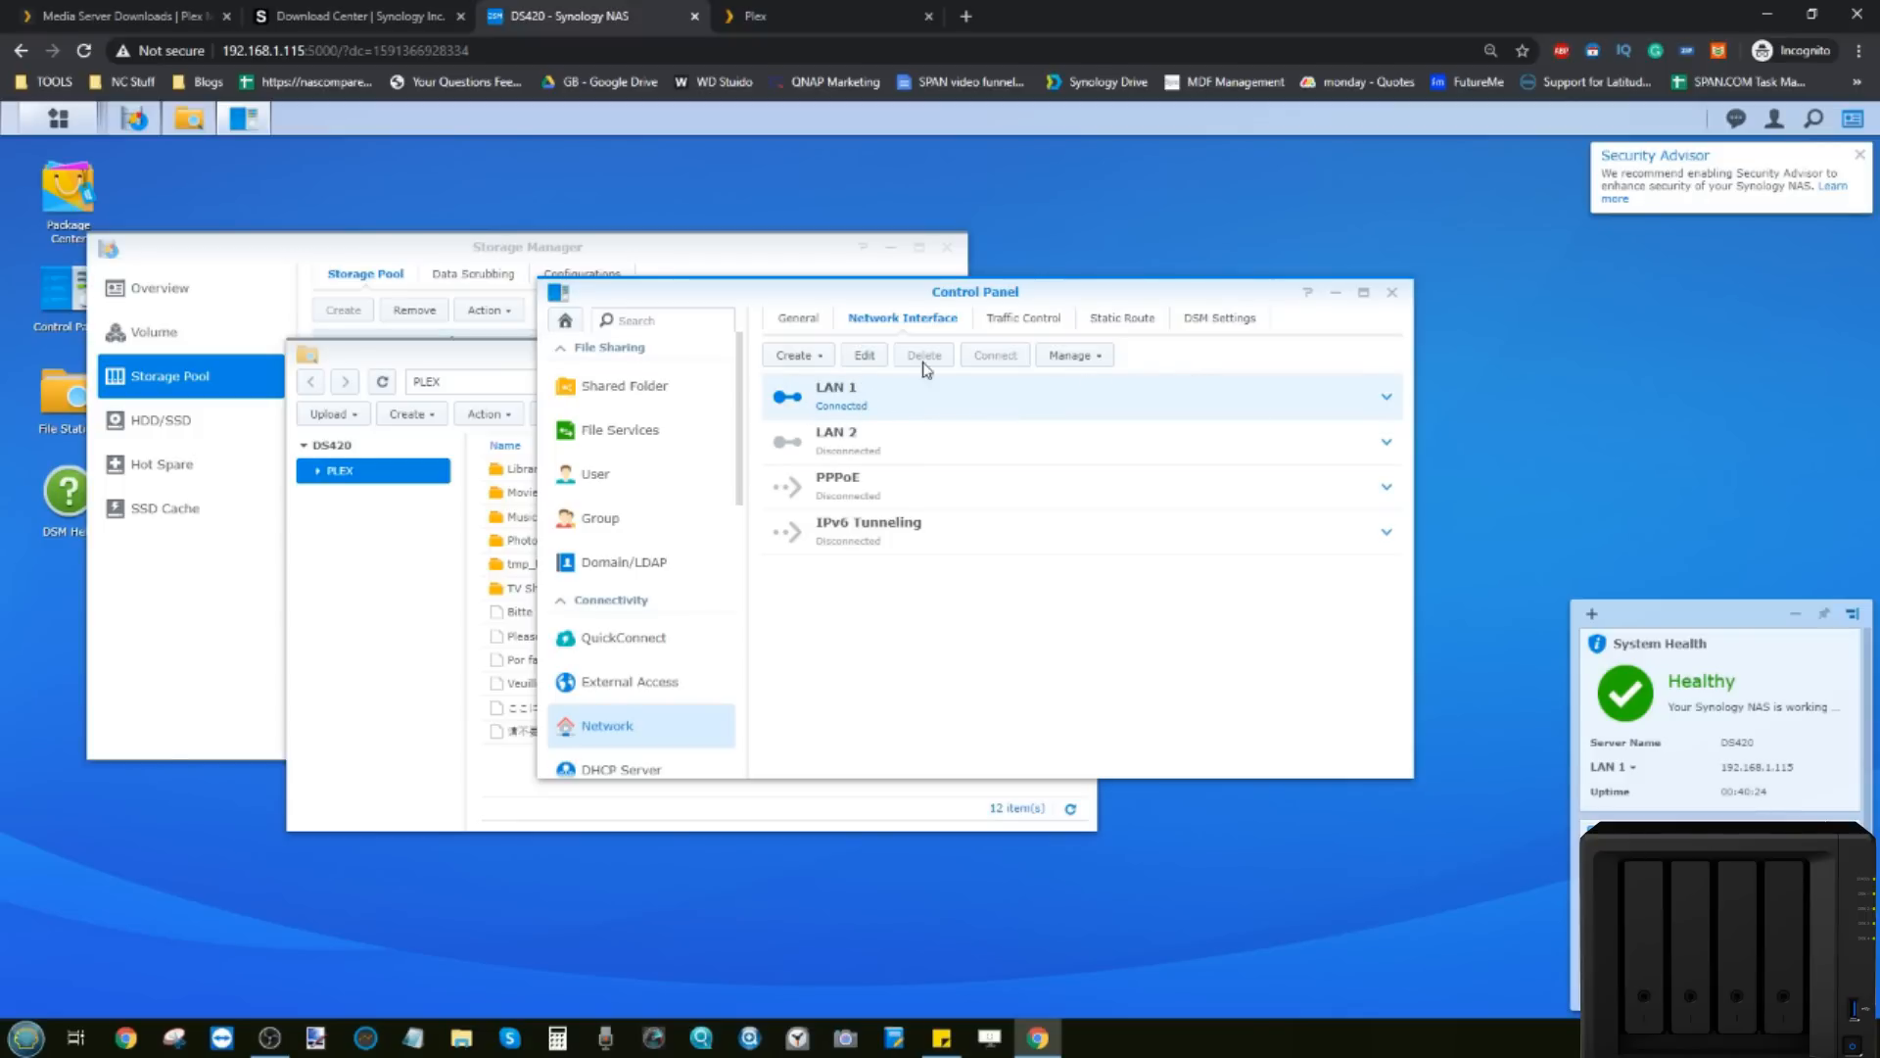
pyautogui.click(1388, 399)
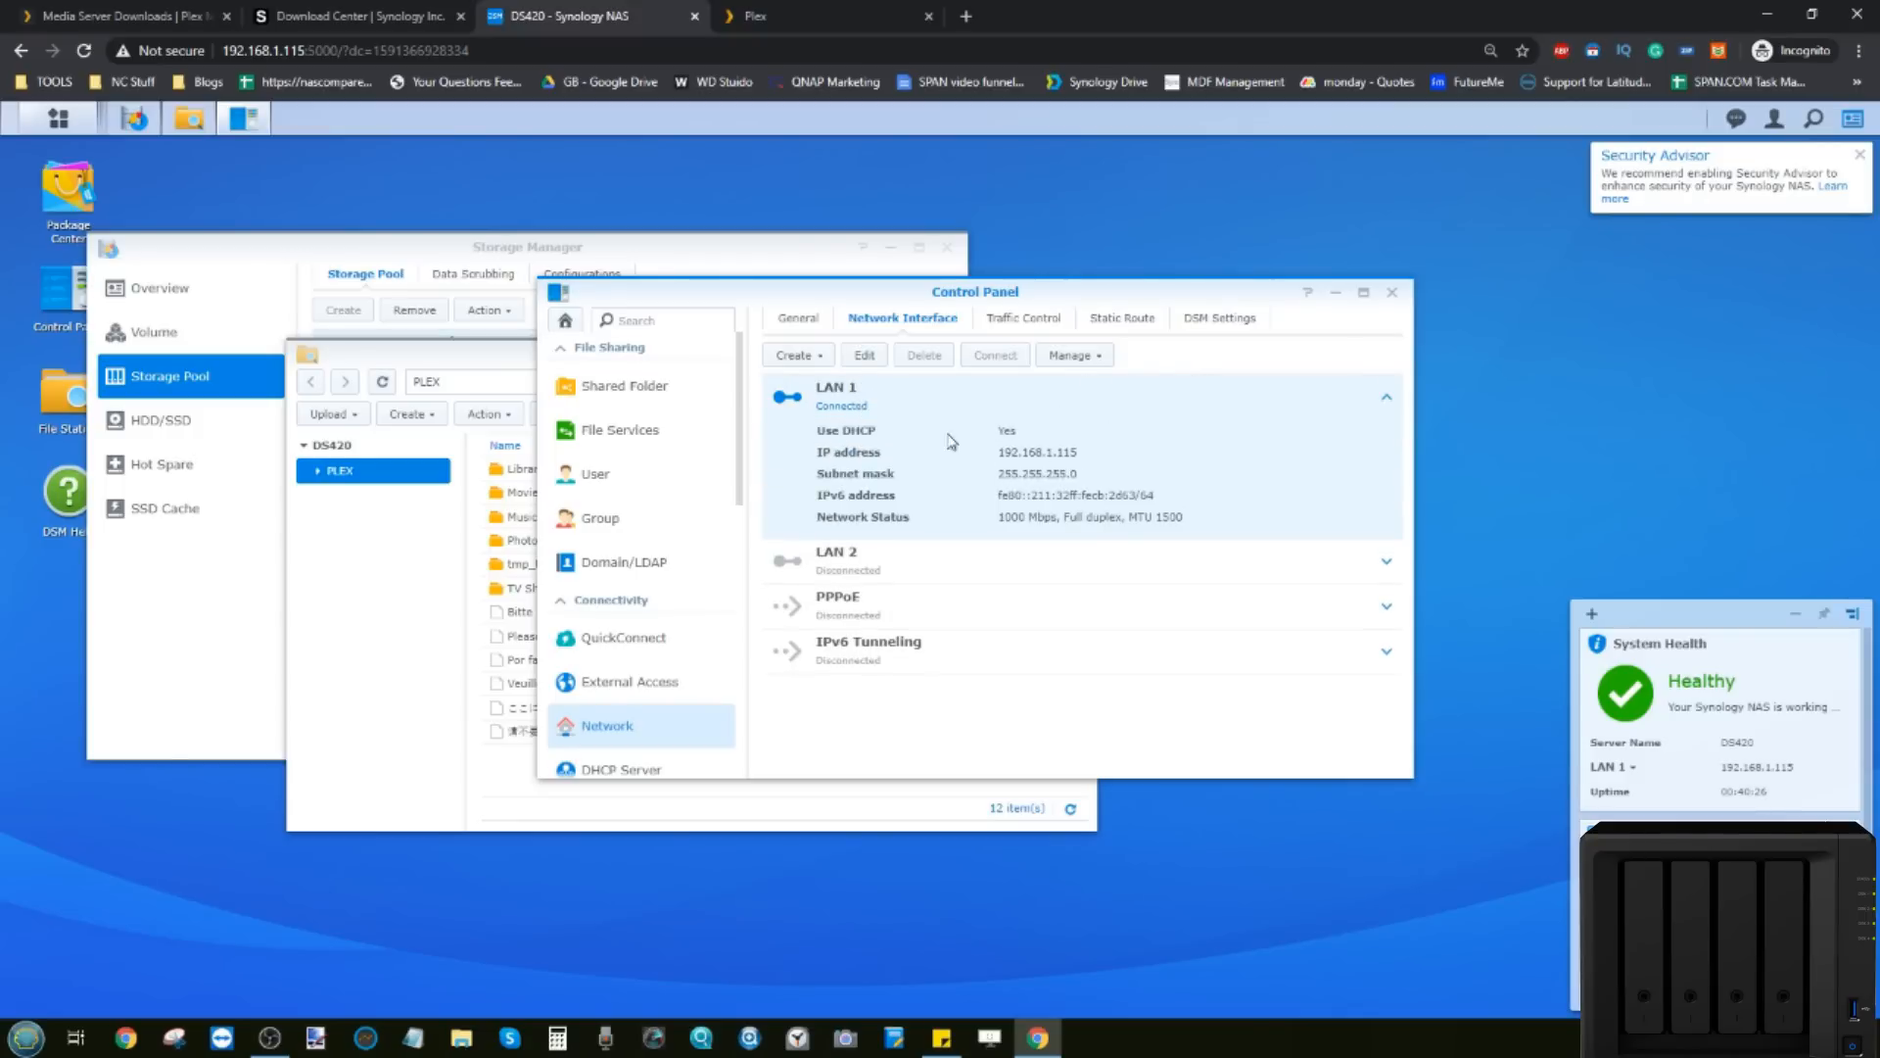
pyautogui.rightClick(1102, 453)
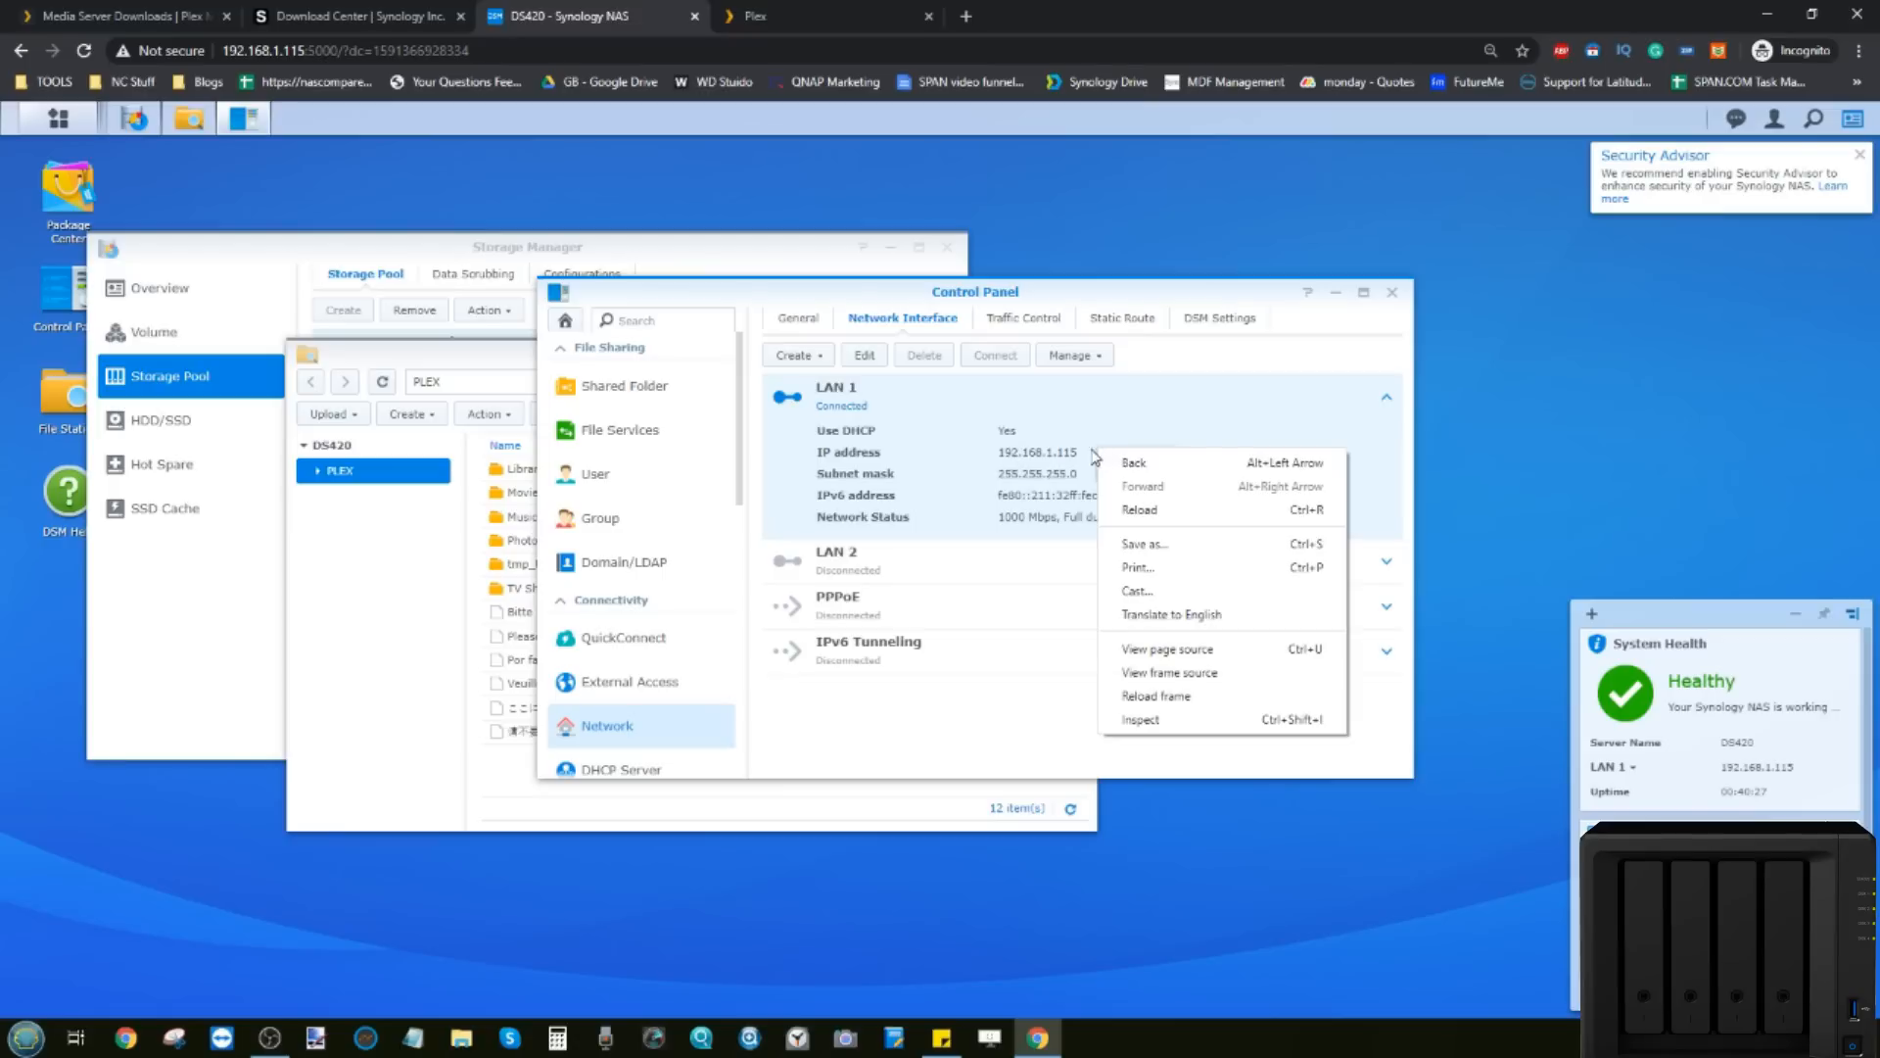
pyautogui.click(866, 355)
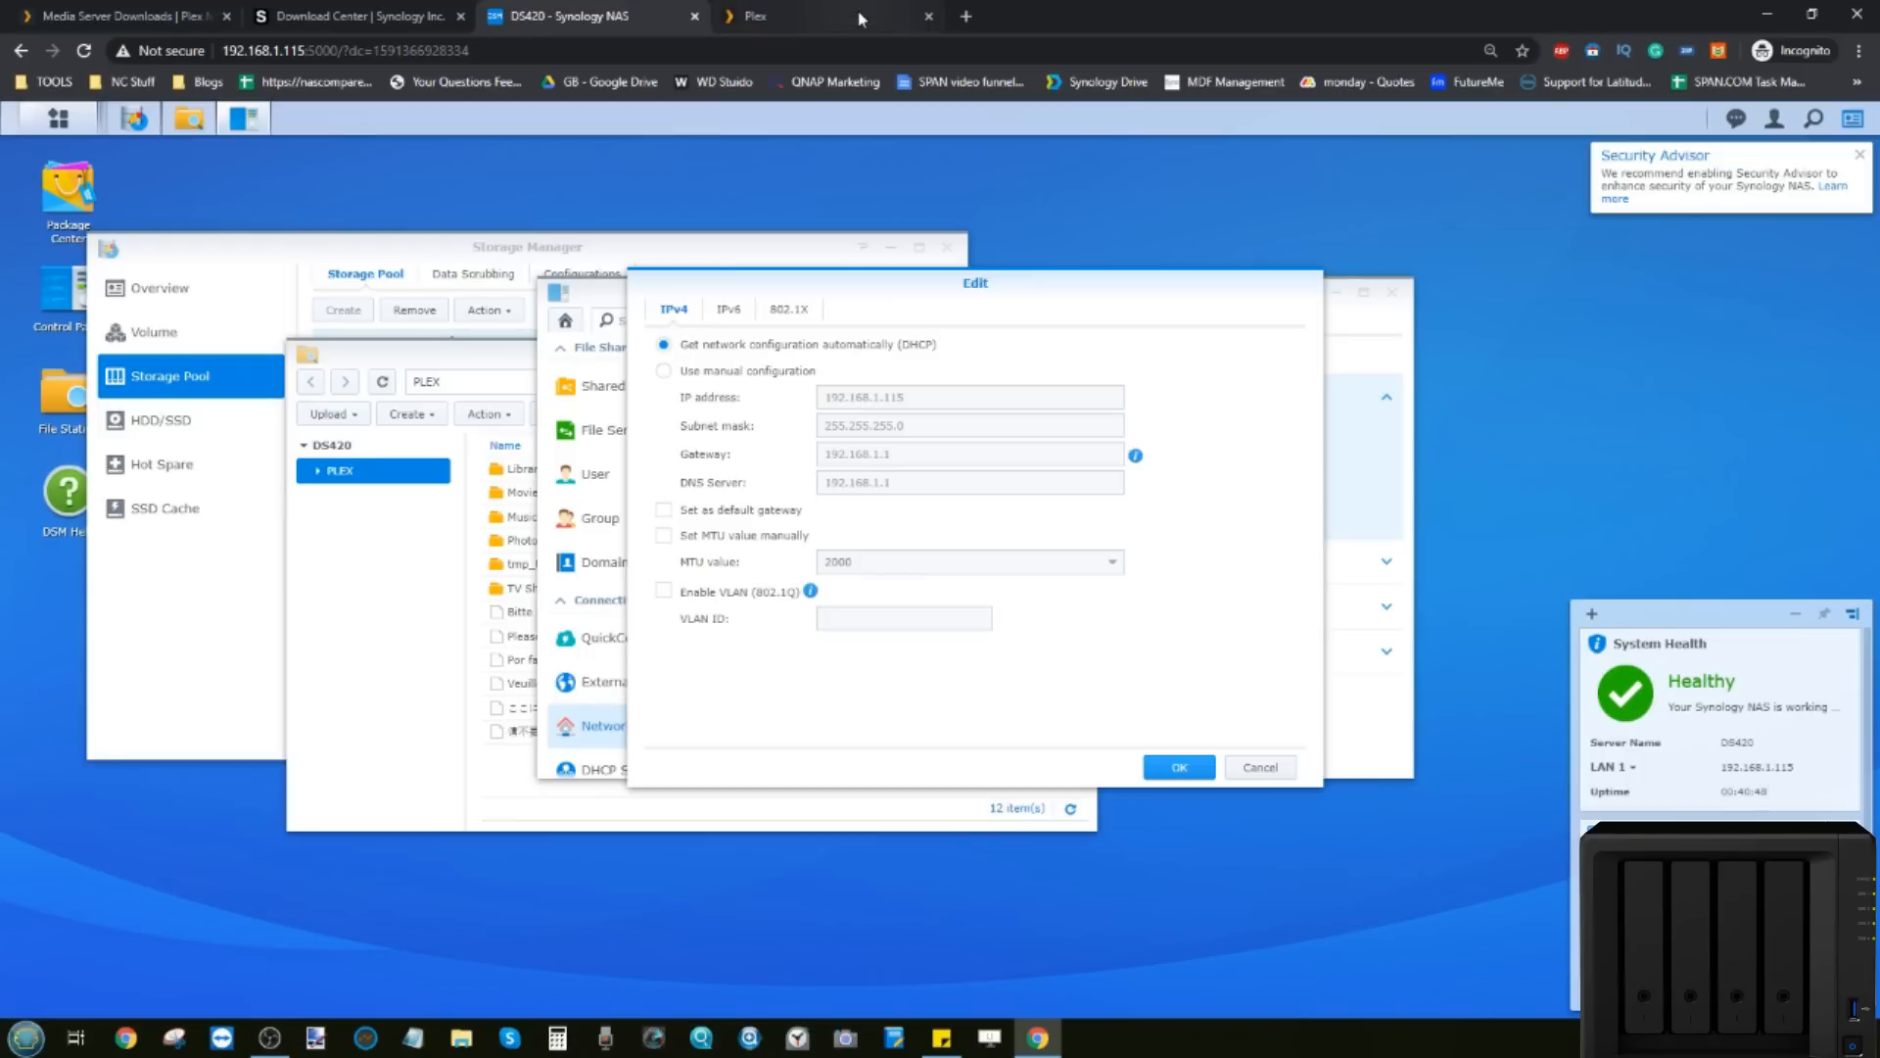
# Step: Switch LAN 1 IPv4 to manual configuration keeping IP 192.168.1.115, and bring up Synology Assistant
pyautogui.click(665, 372)
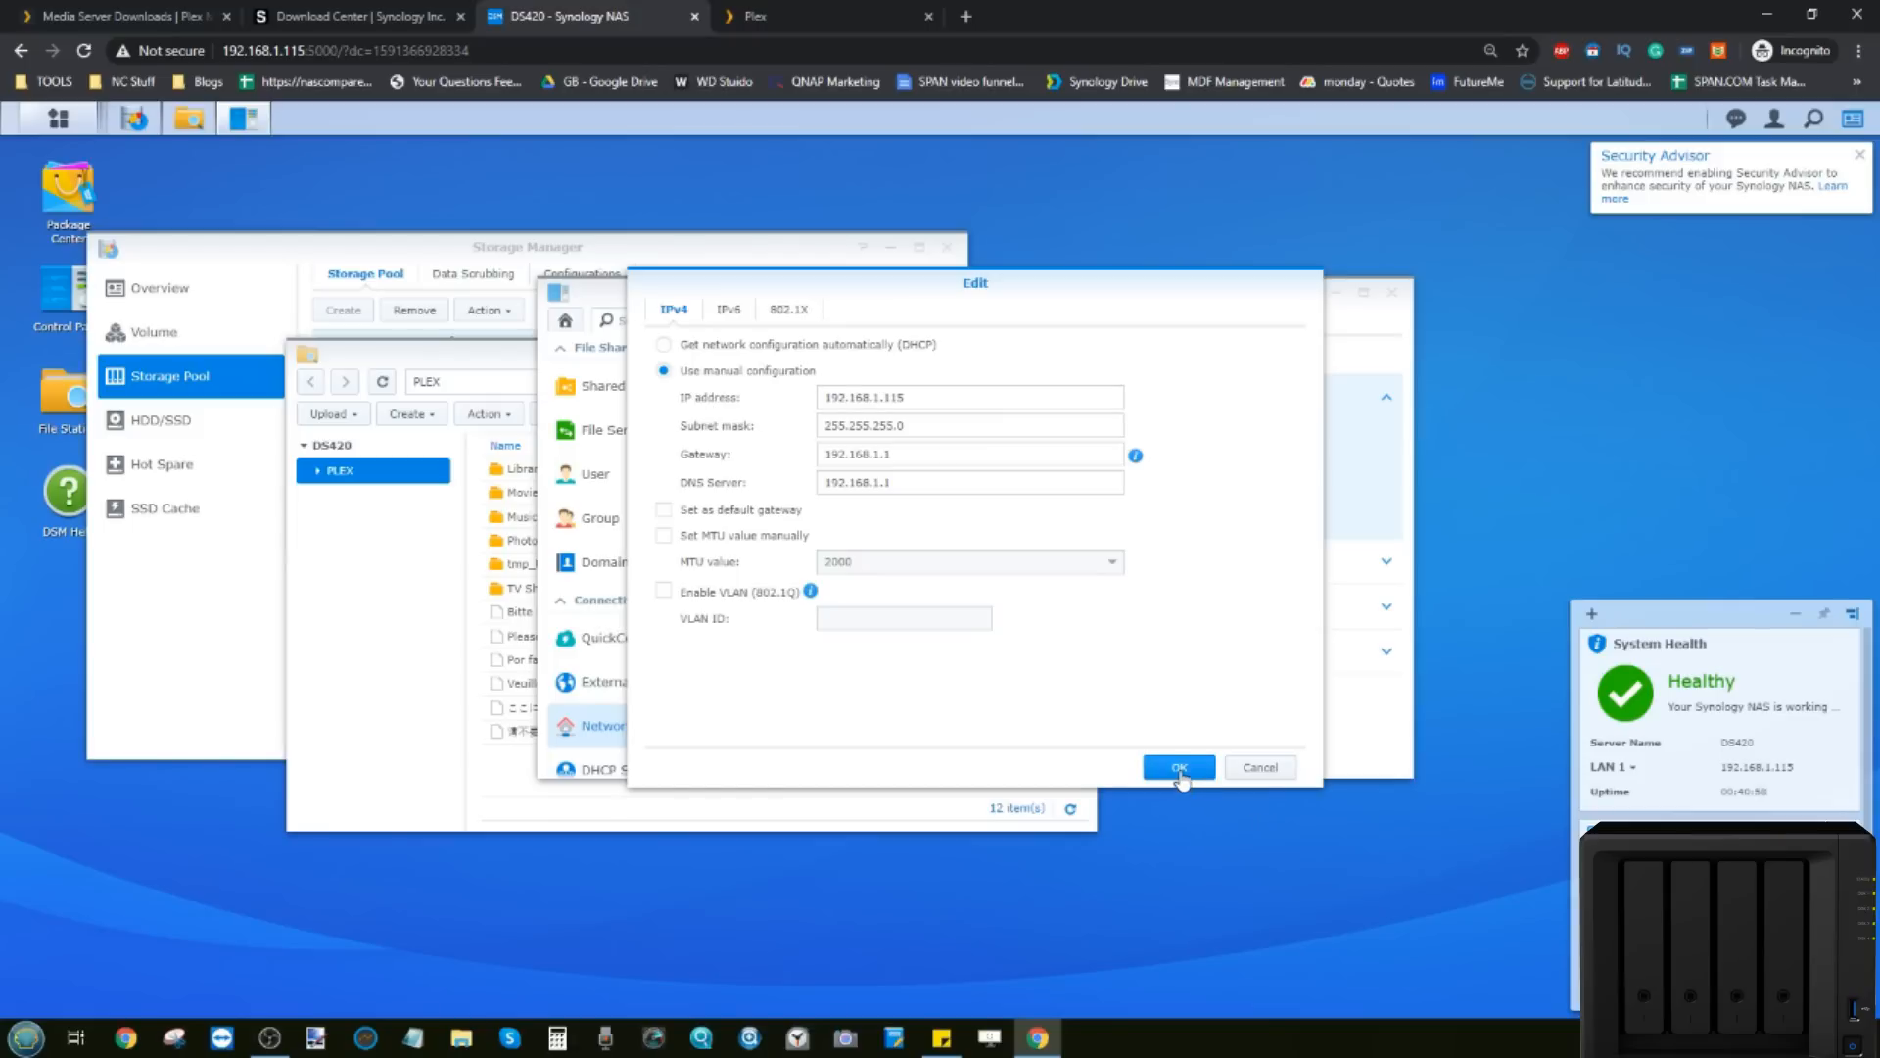
pyautogui.moveTo(919, 402); pyautogui.dragTo(811, 402)
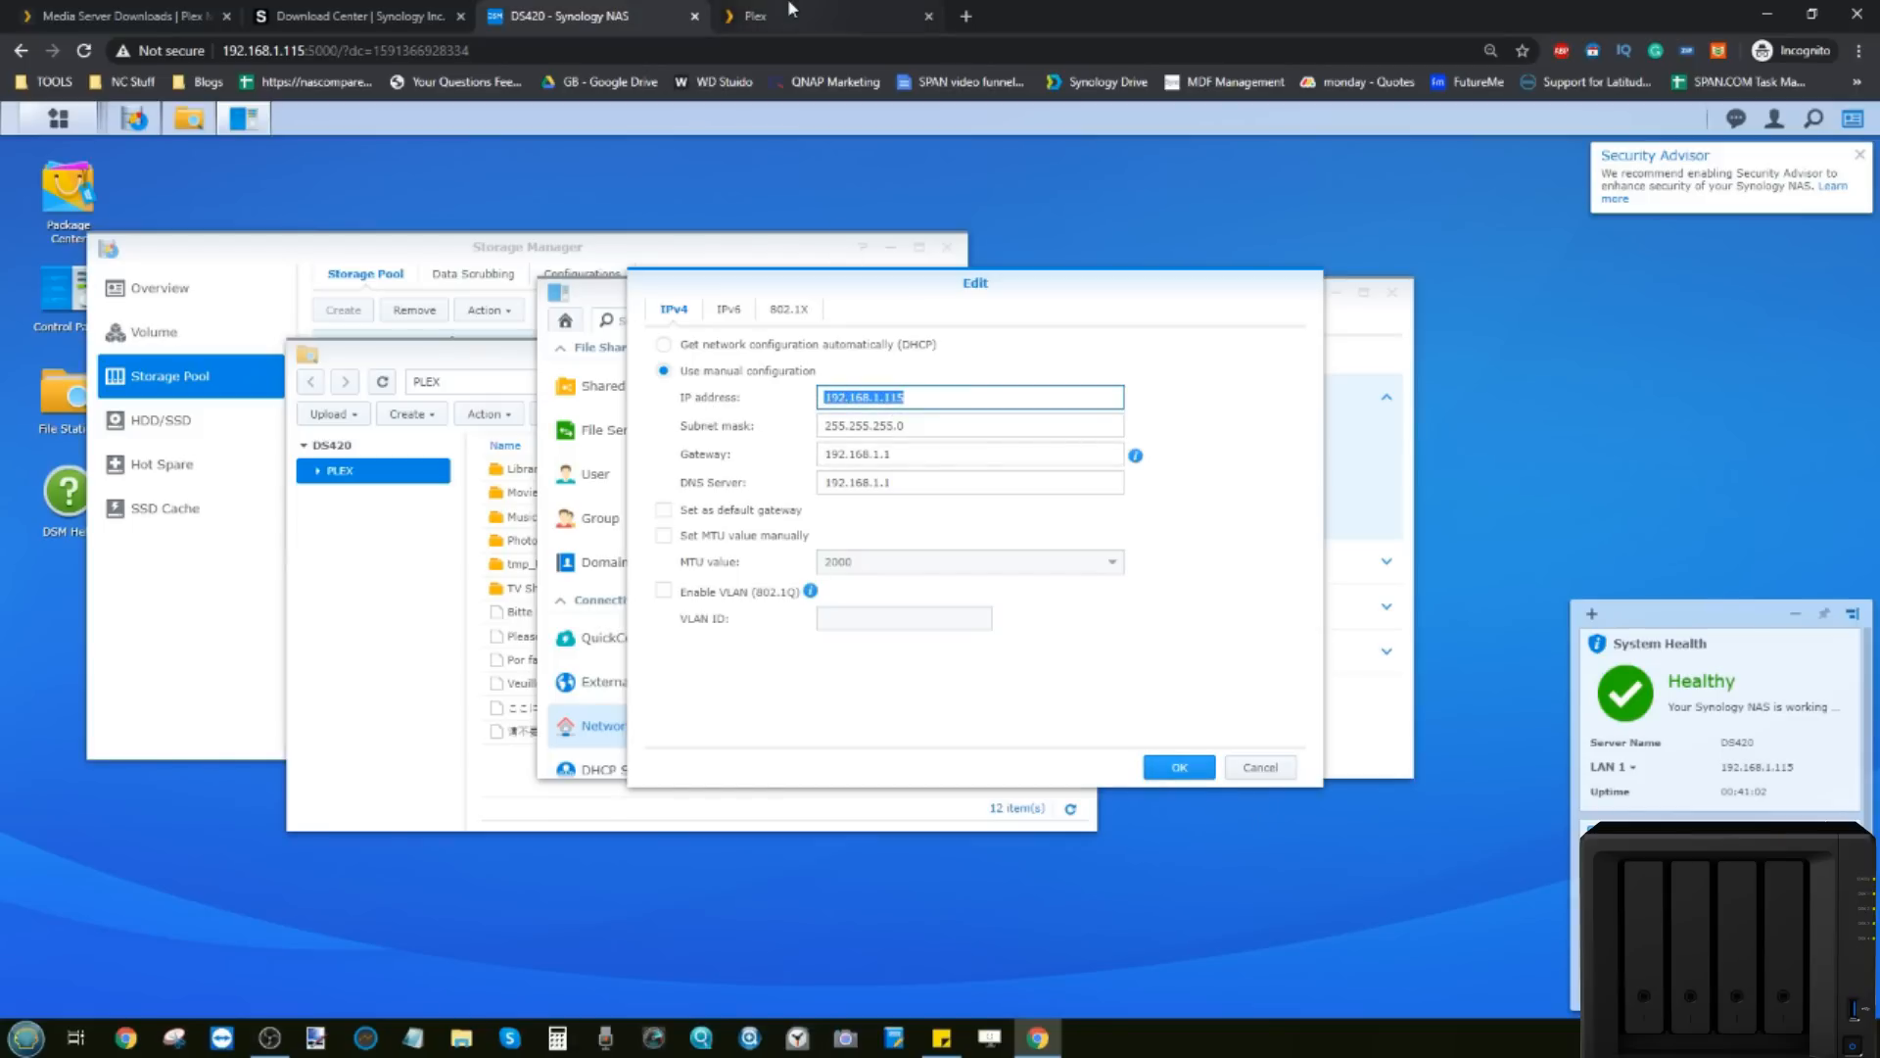
pyautogui.click(749, 15)
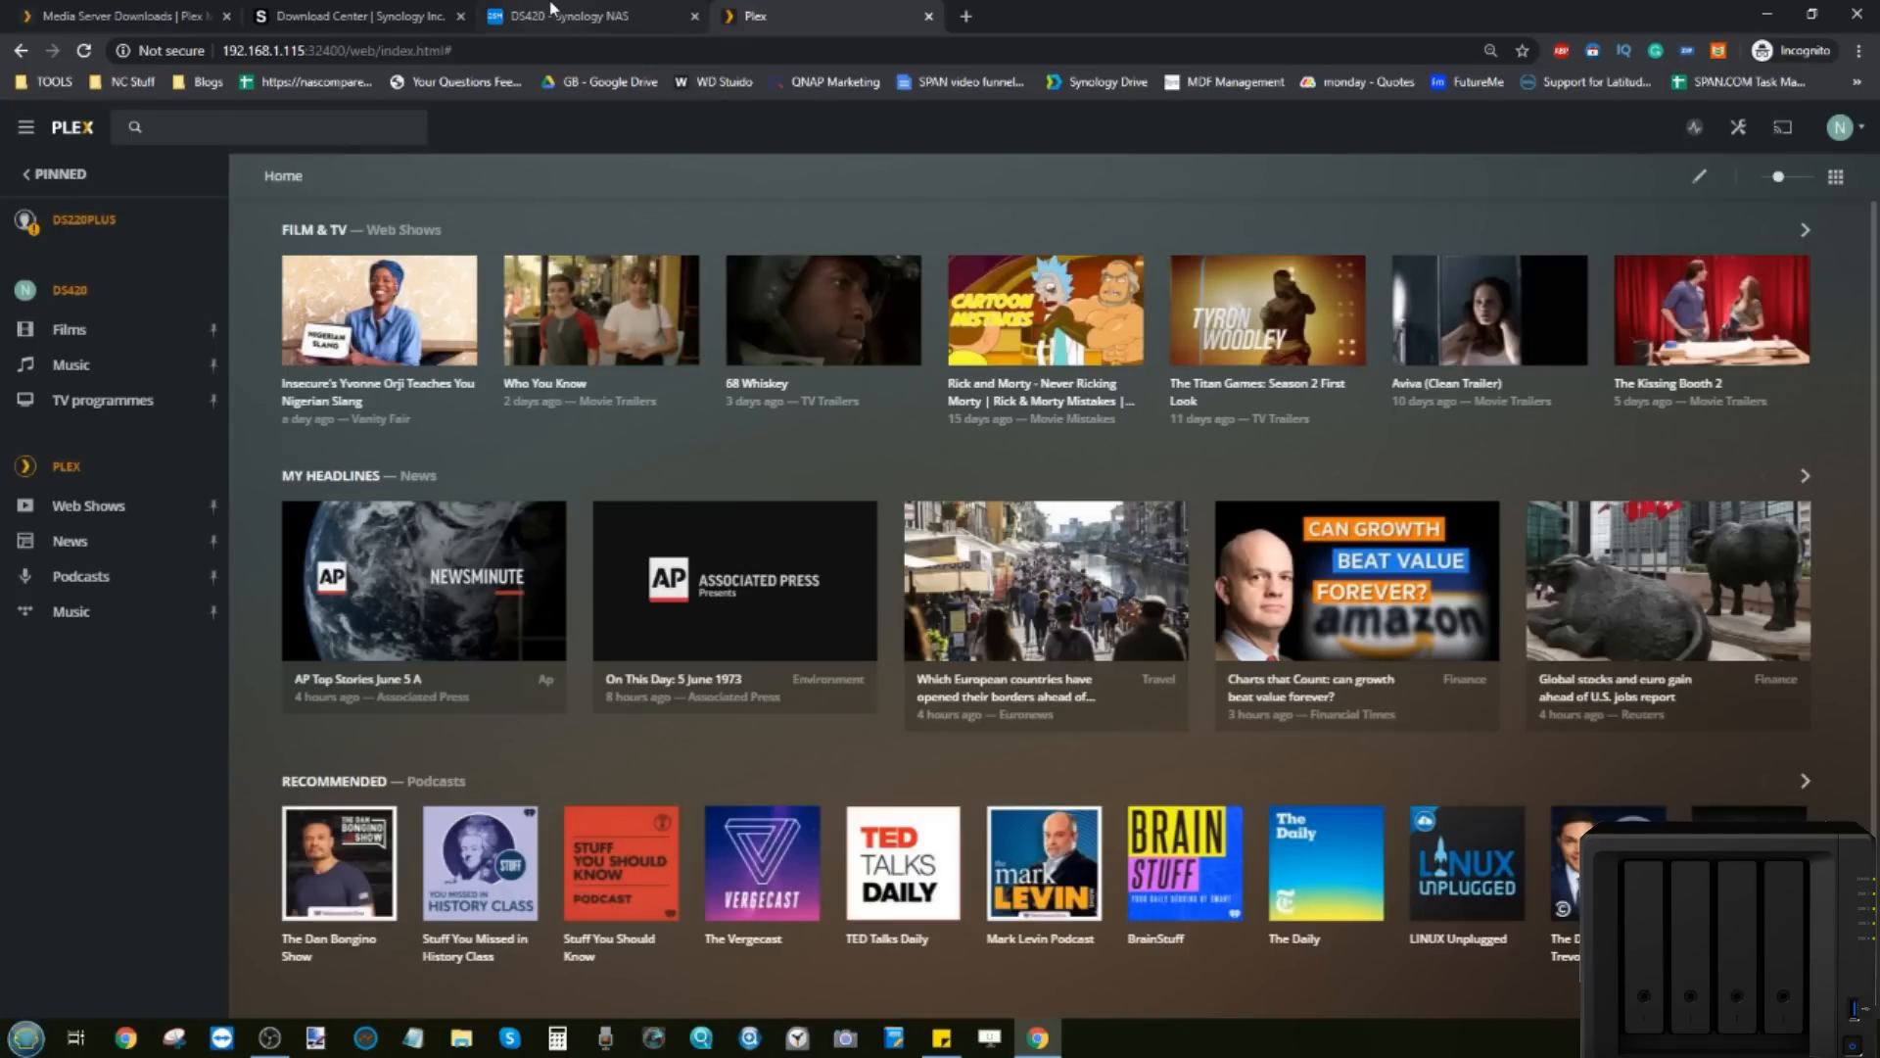
pyautogui.click(556, 13)
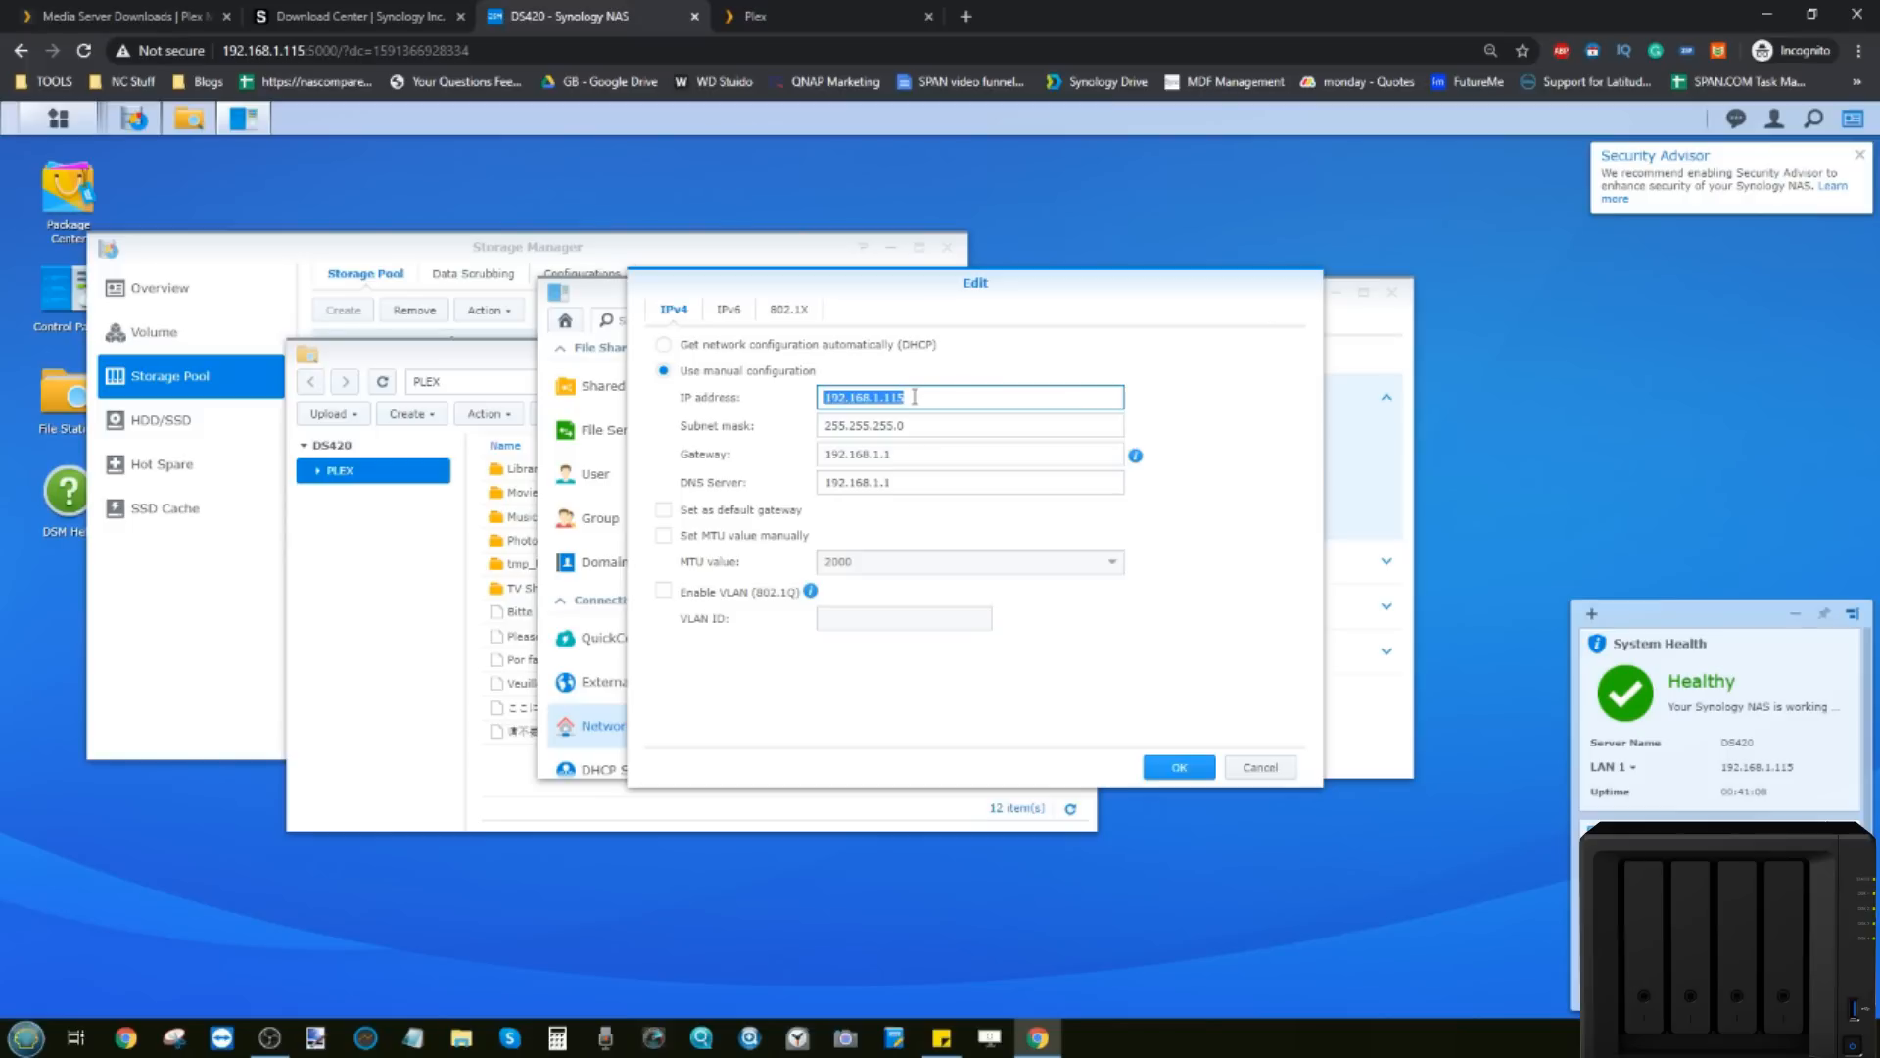
pyautogui.moveTo(913, 395); pyautogui.dragTo(823, 397)
pyautogui.click(848, 400)
pyautogui.click(750, 1037)
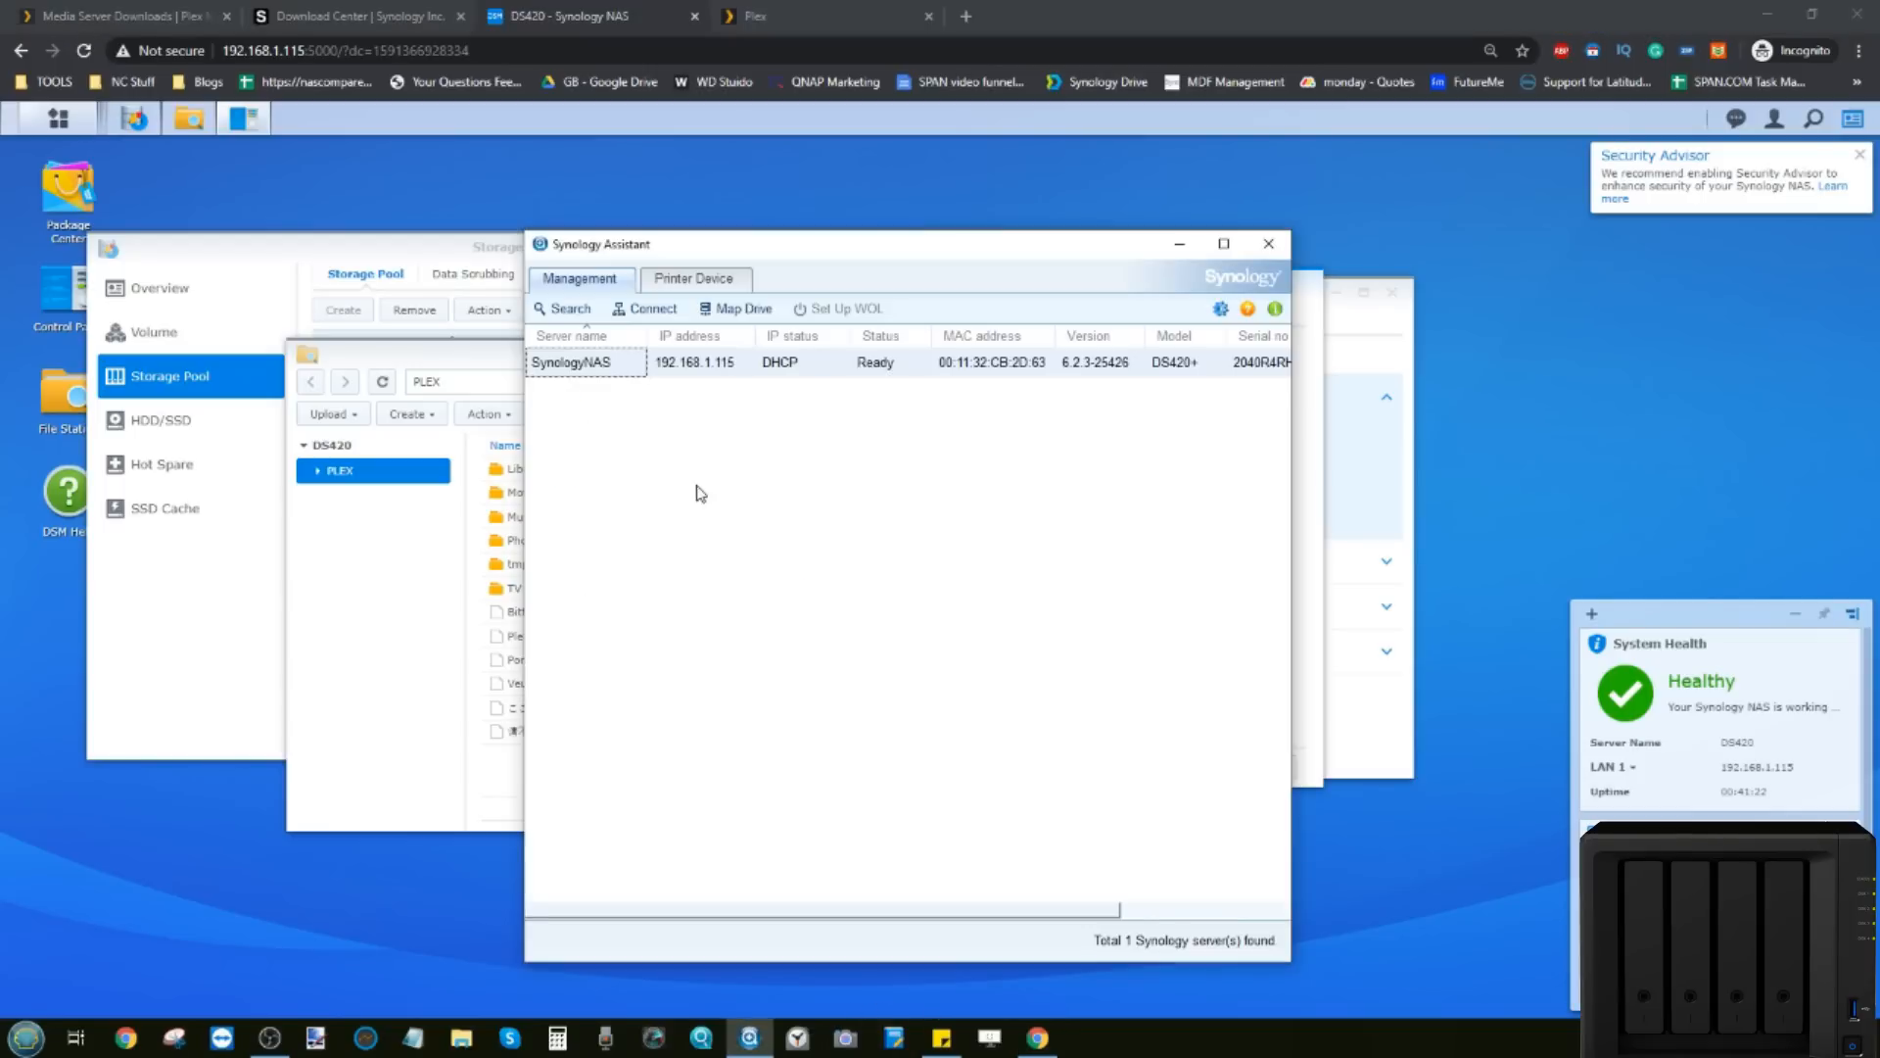
# Step: Check the SynologyNAS entry (DS420+, 192.168.1.115, DHCP, Ready) and close Synology Assistant
pyautogui.rightClick(660, 367)
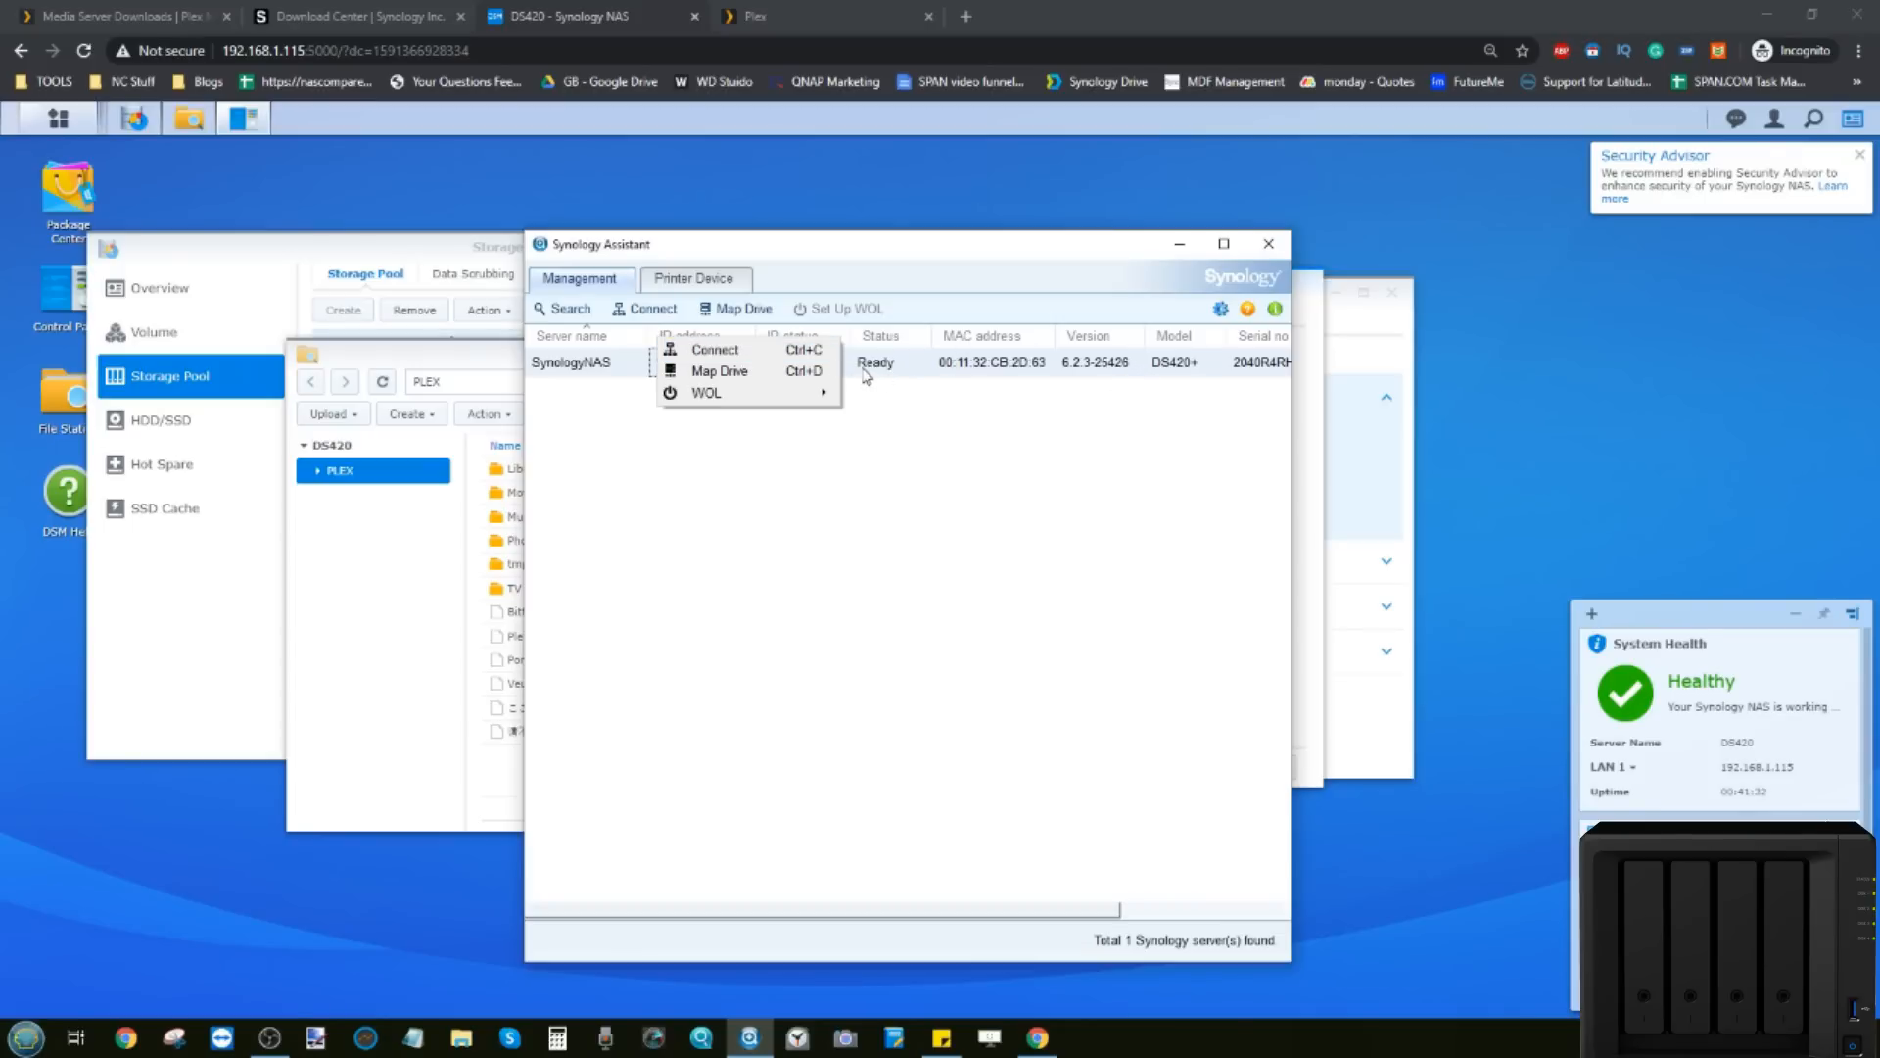
pyautogui.click(1280, 245)
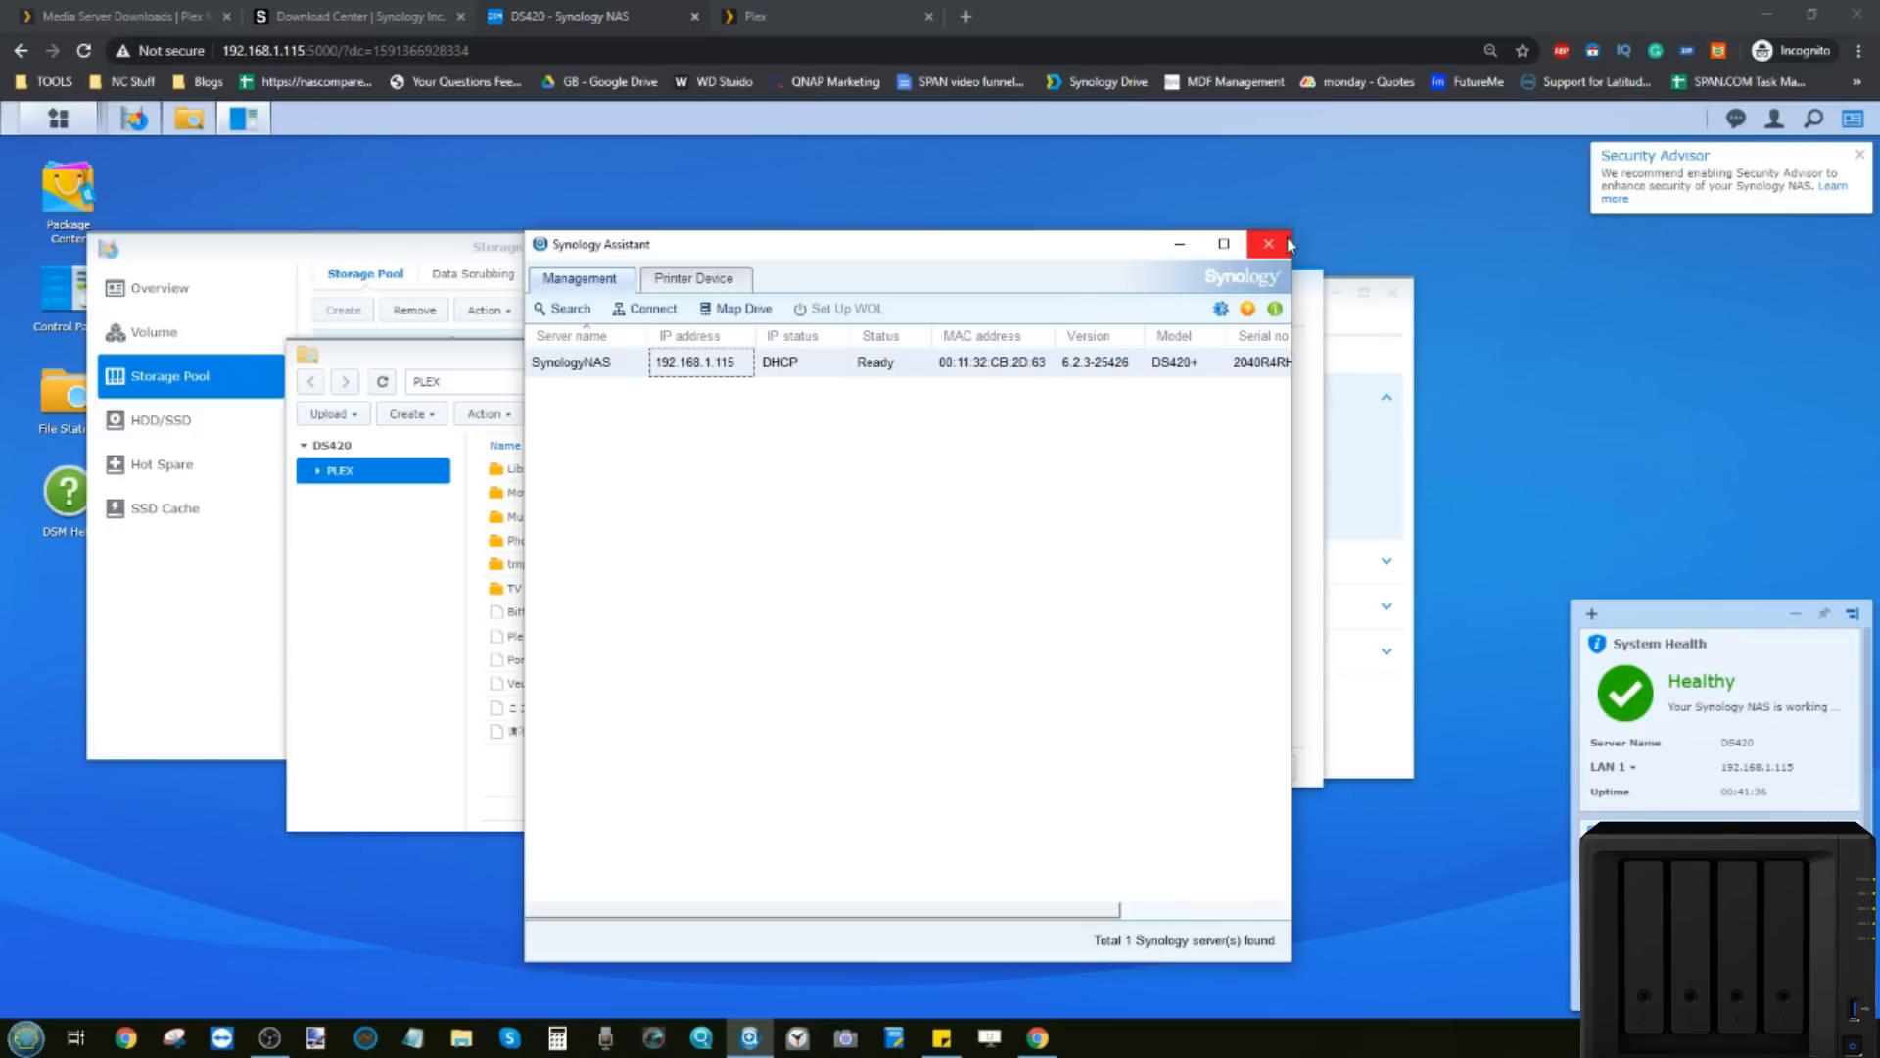
pyautogui.click(1278, 245)
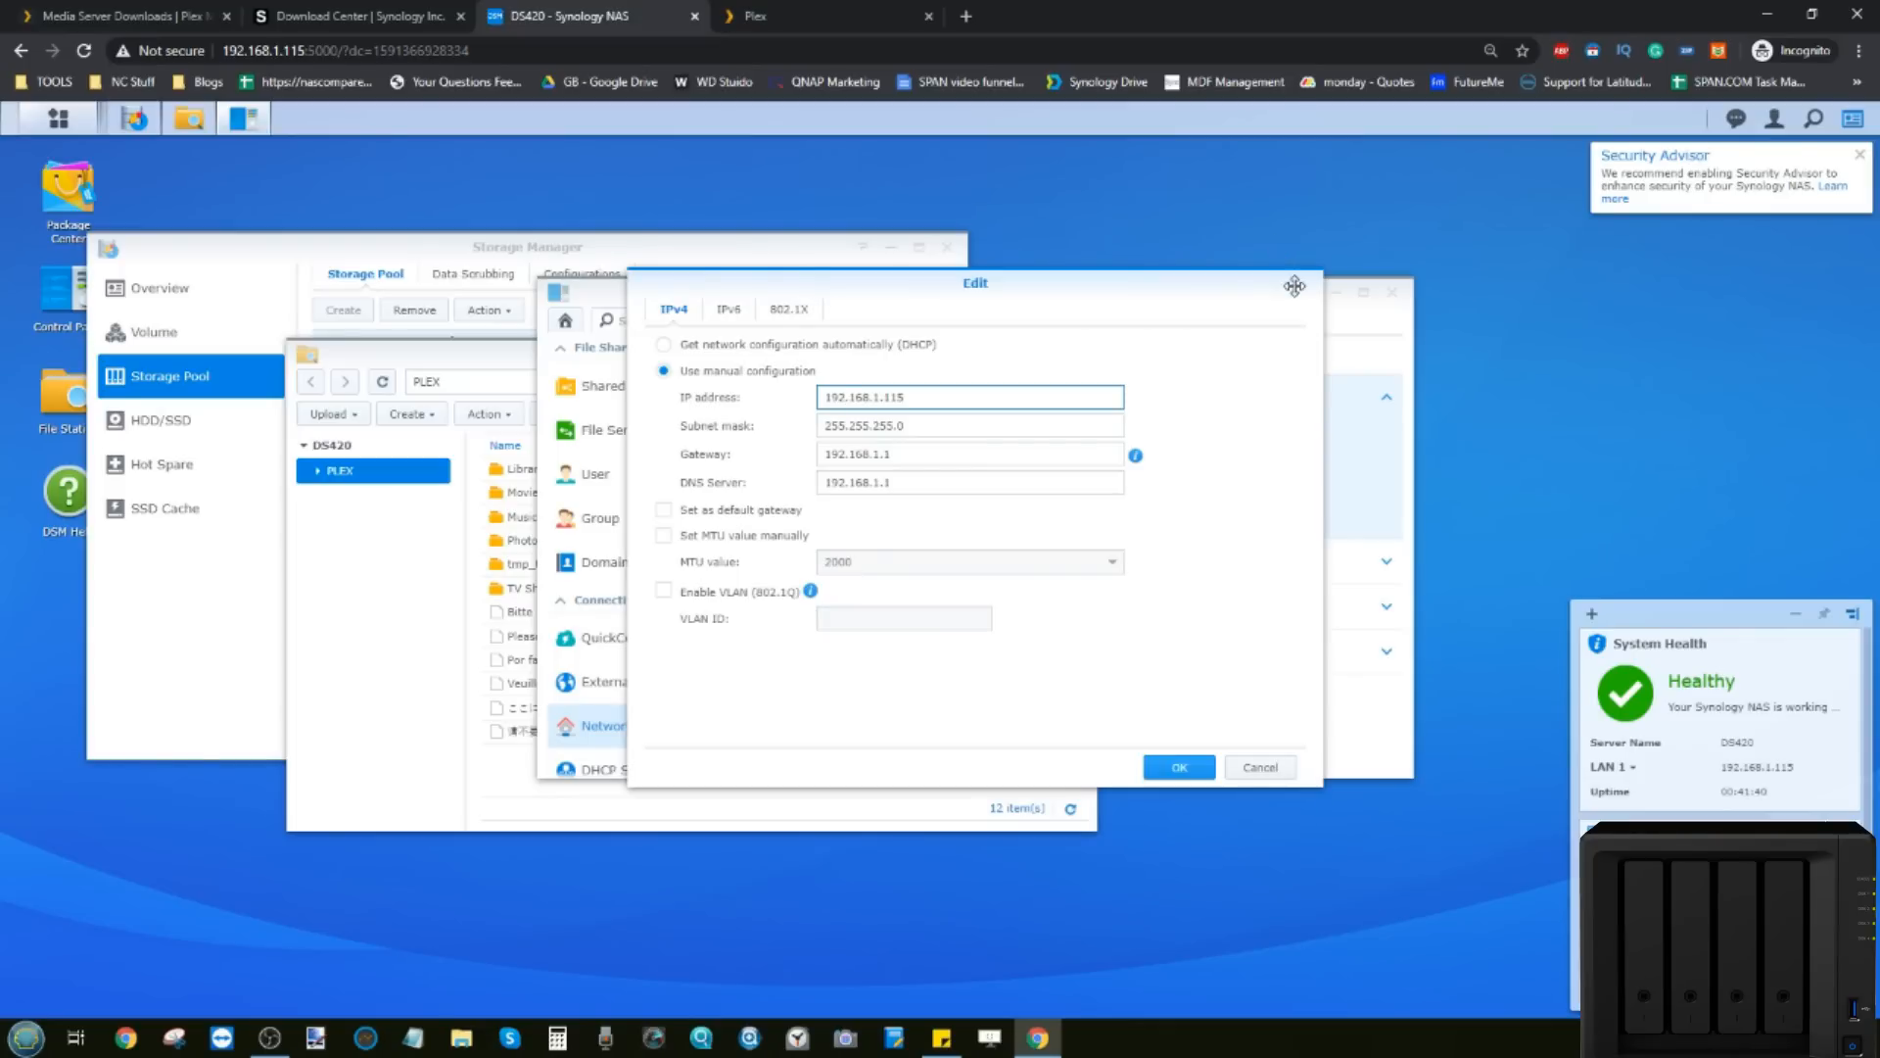
# Step: Cancel the LAN 1 edit keeping DHCP, close Control Panel, and return to Plex Web Home
pyautogui.click(1256, 770)
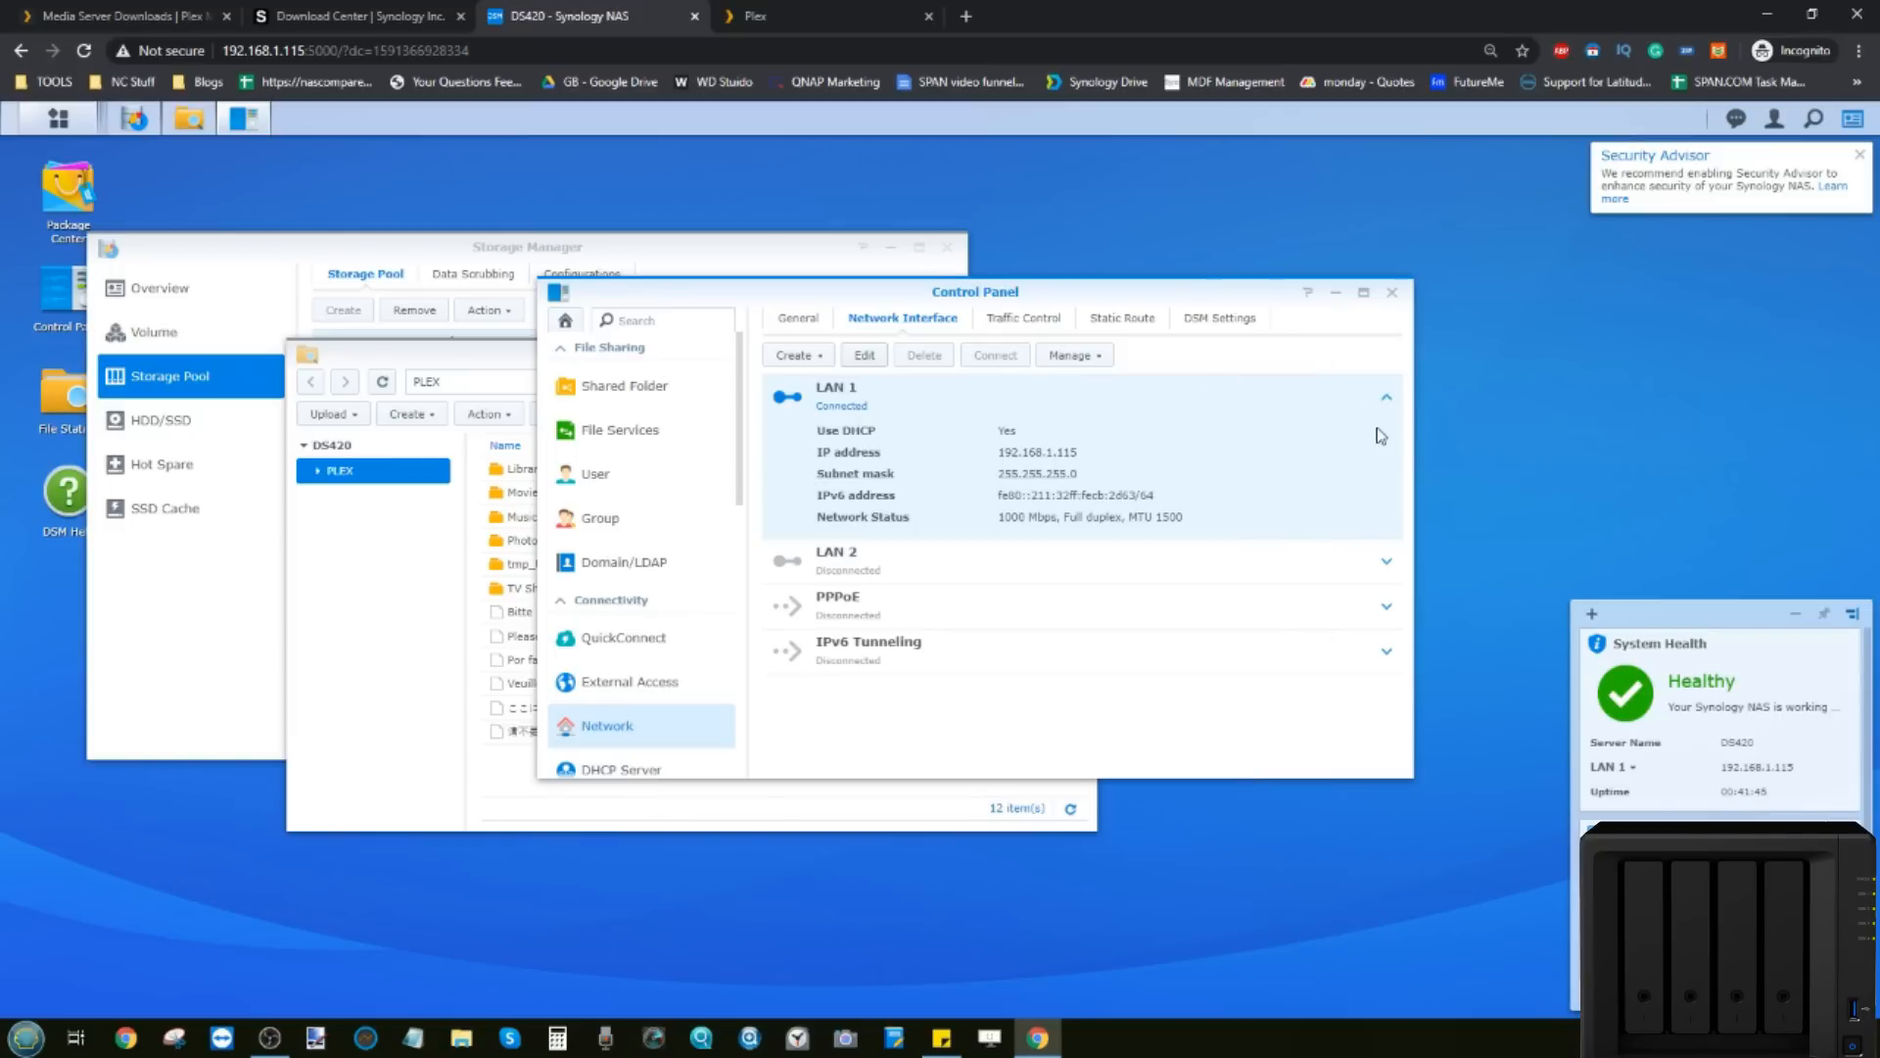
pyautogui.click(1393, 292)
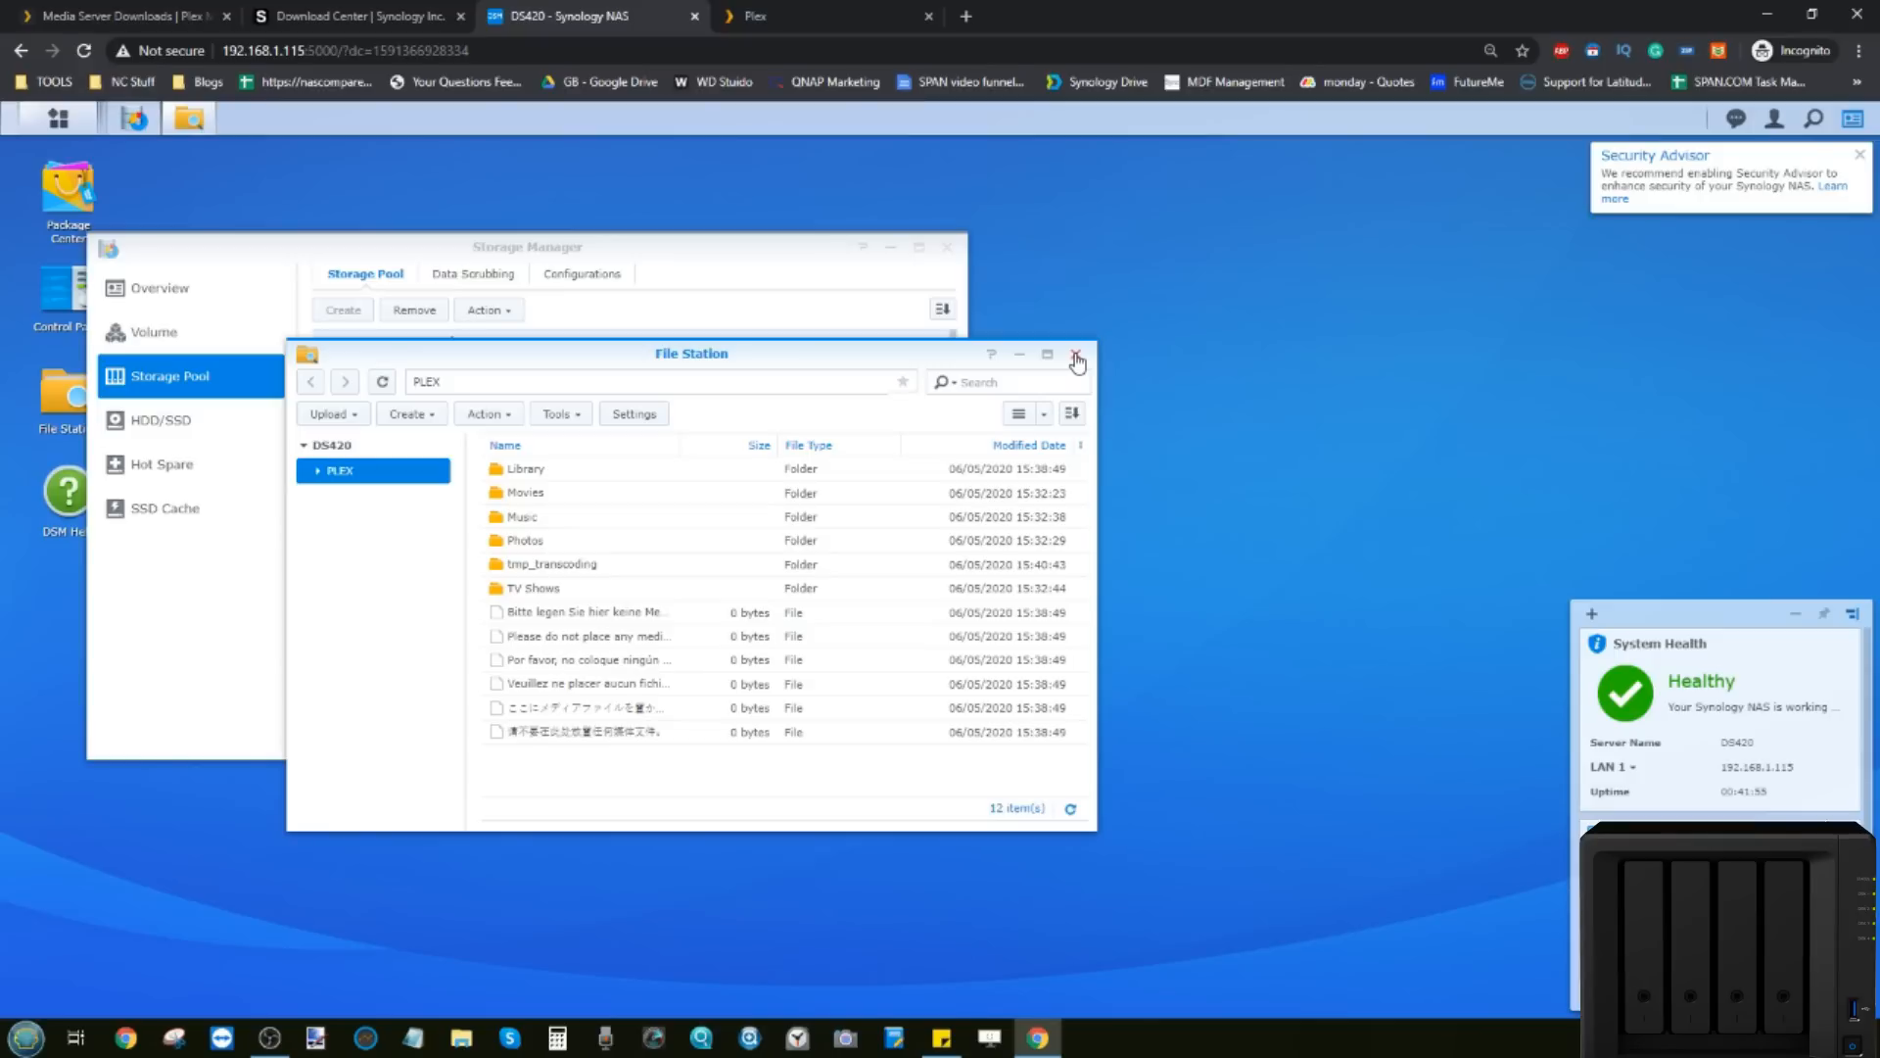
pyautogui.click(799, 11)
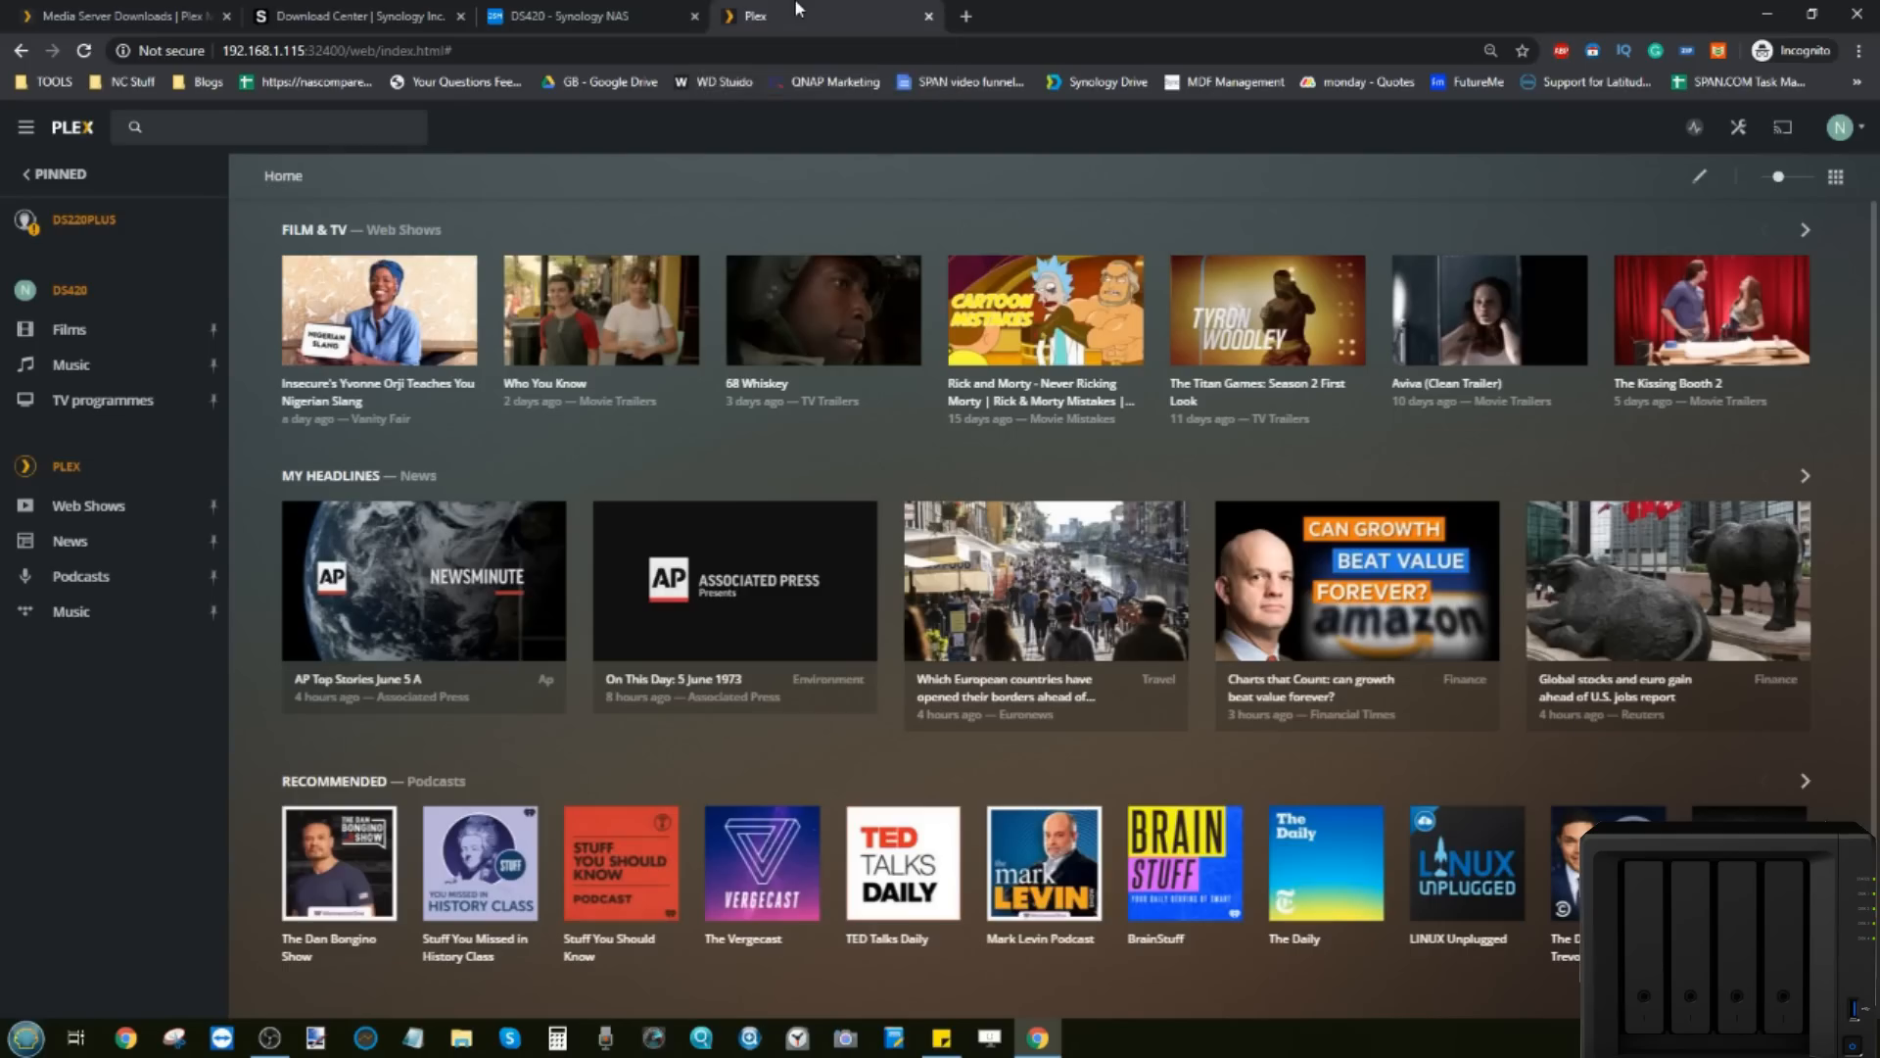